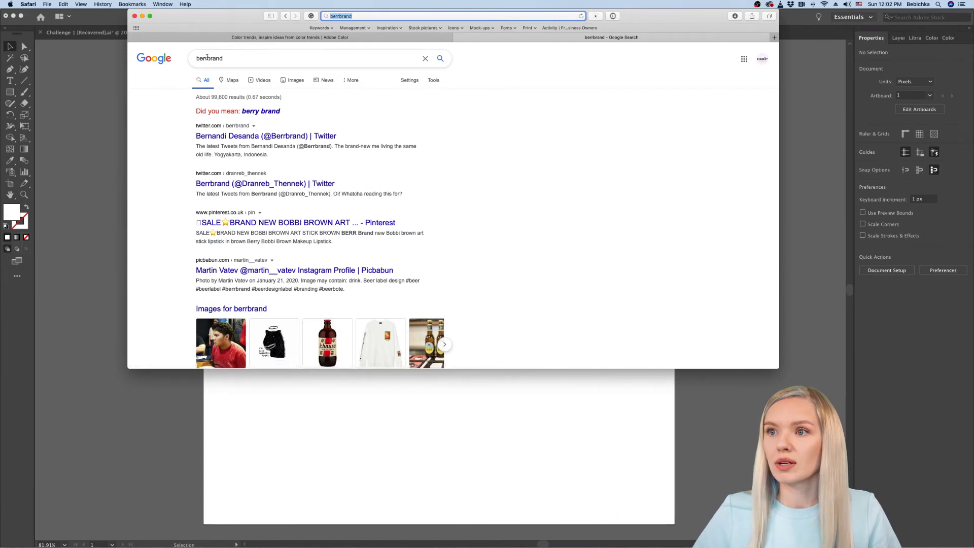
Step: Correct the Google query to "beer brand" and run the search
left_click(208, 58)
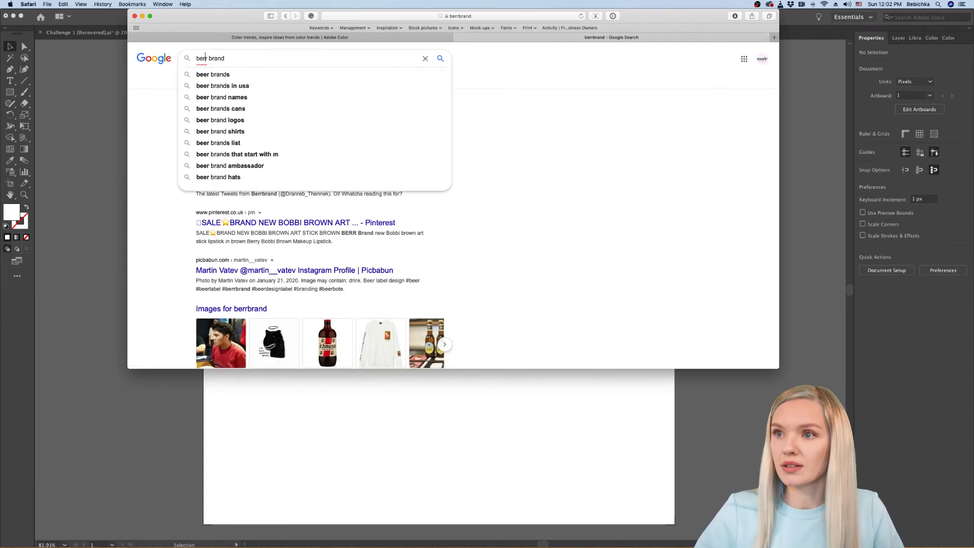
key("Left")
key("BackSpace")
key("BackSpace")
type("er")
key("Return")
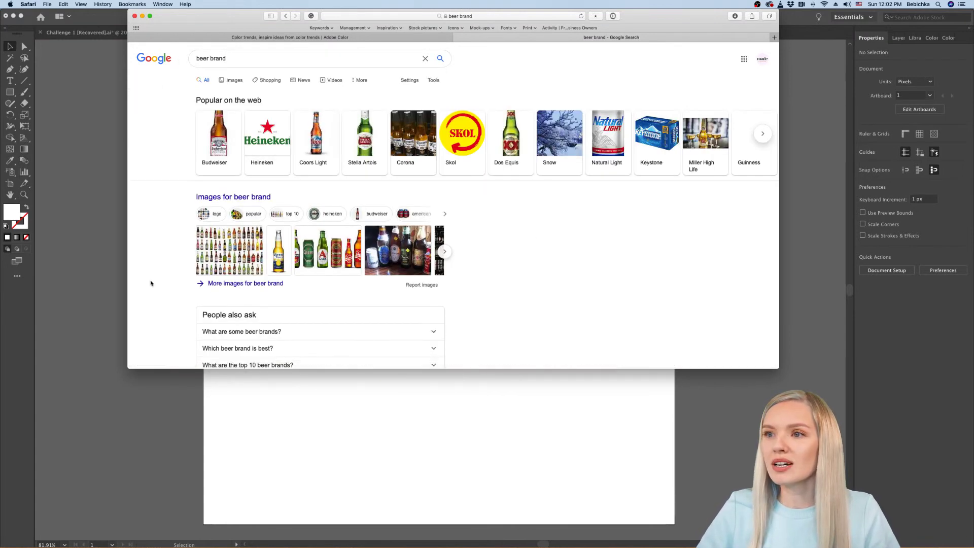
Step: Open Pinterest, search it for "beer brand", and show the browser window in full screen
left_click(483, 16)
type("pinterest.c")
key("Return")
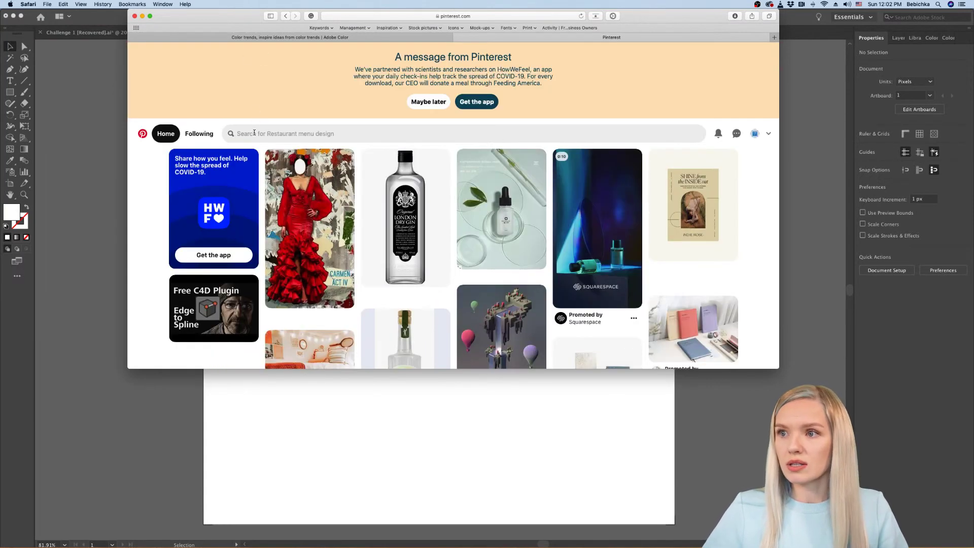
left_click(255, 133)
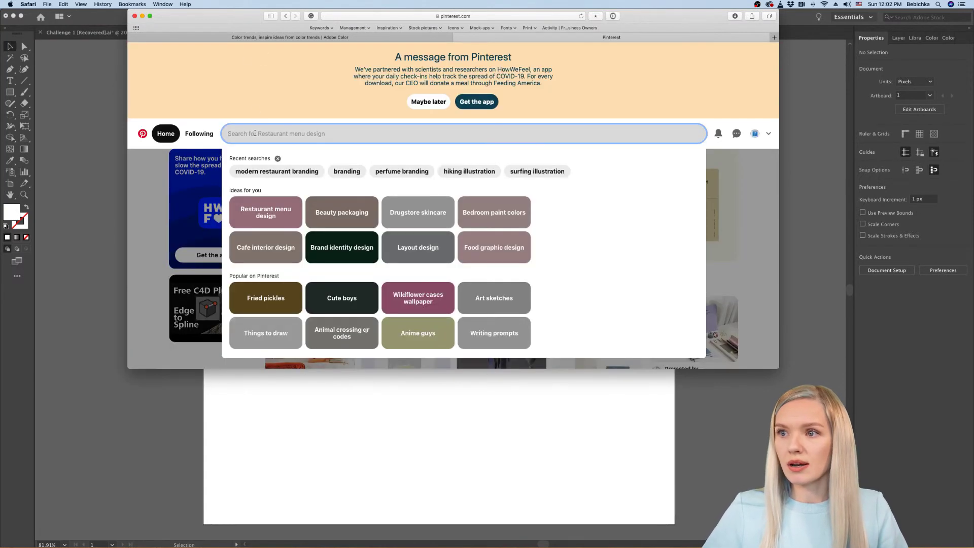
type("beer brand")
key("Return")
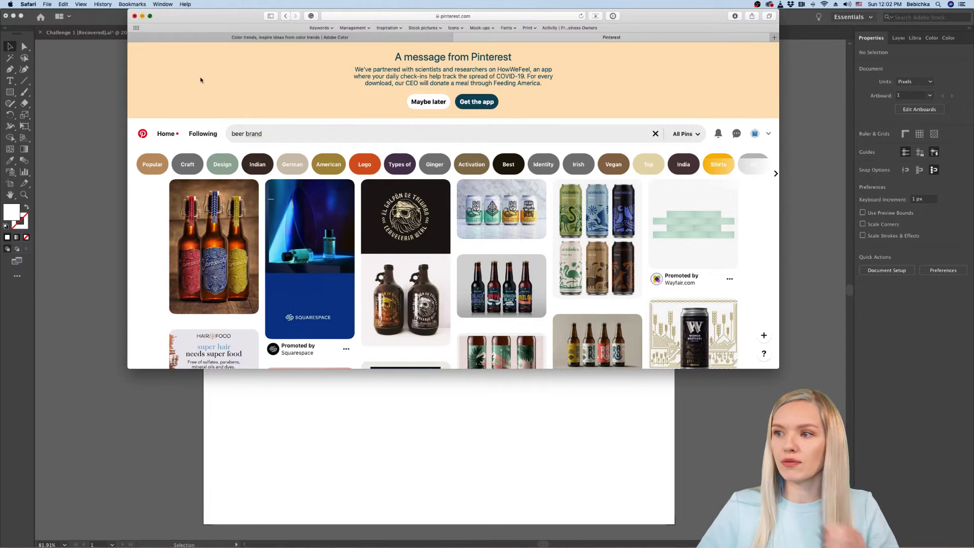
key("ctrl+super+f")
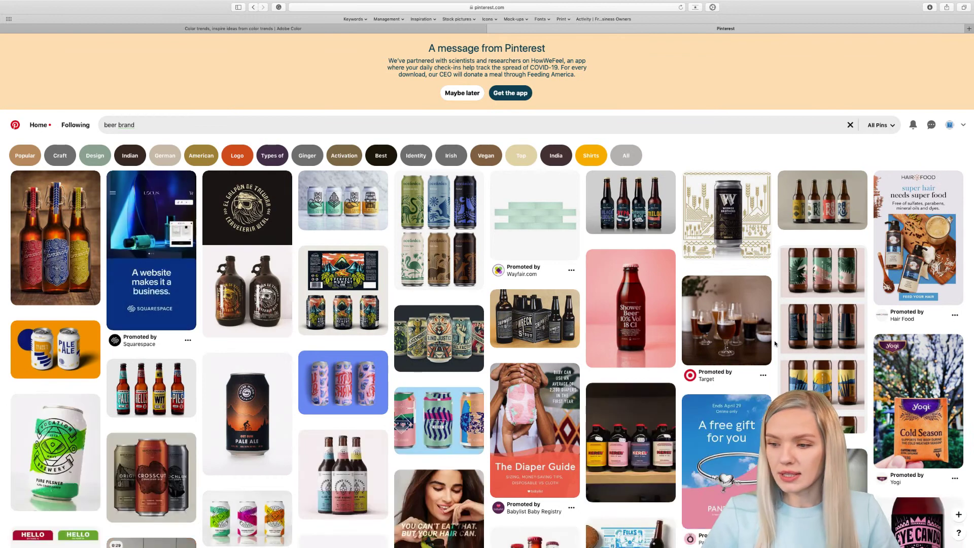
Step: Switch to Illustrator and start a new document named "Beer brand"
mouse_move(22, 18)
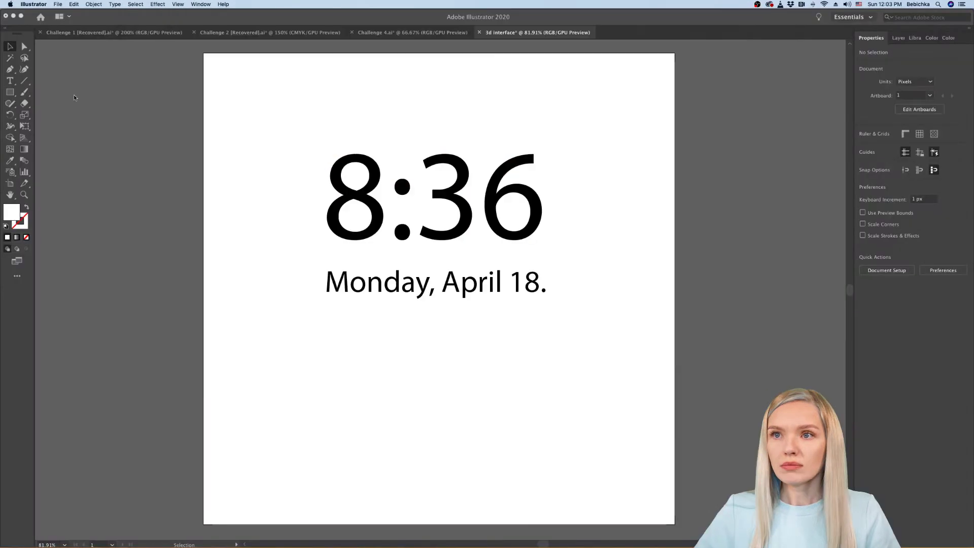
left_click(74, 98)
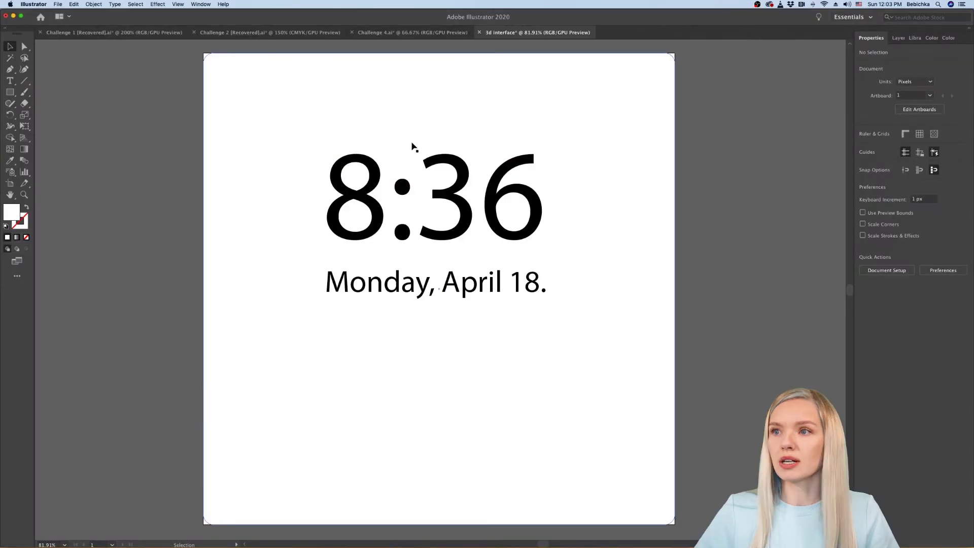
left_click(57, 5)
left_click(188, 126)
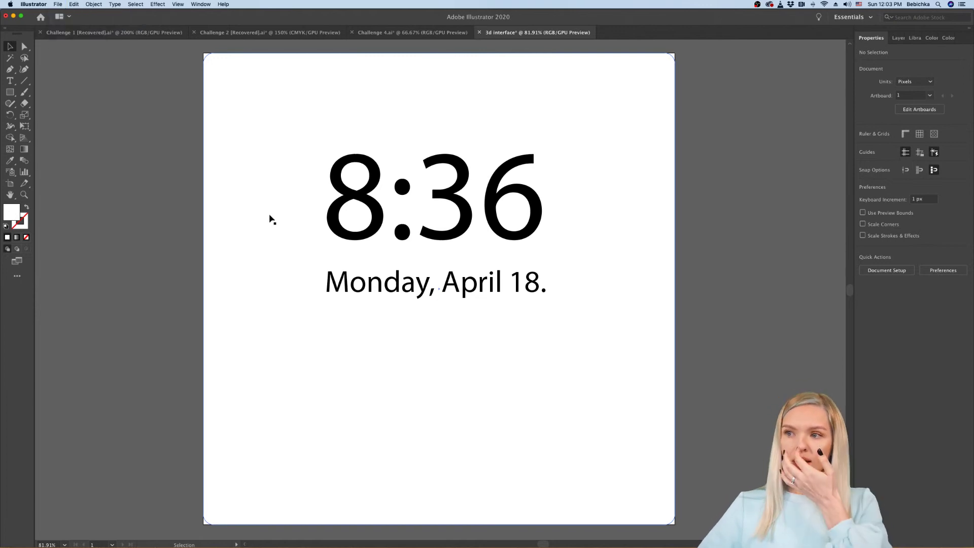
key("super+n")
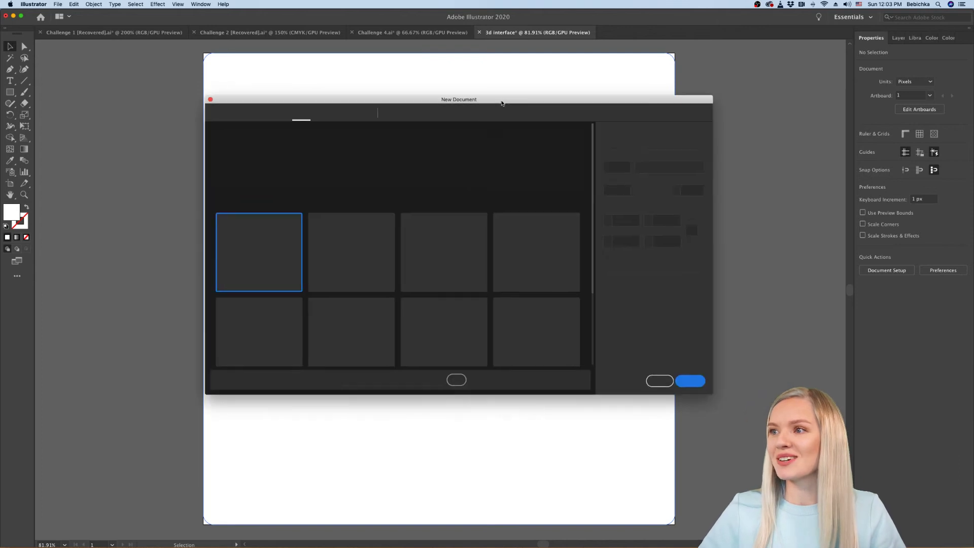
left_click(605, 157)
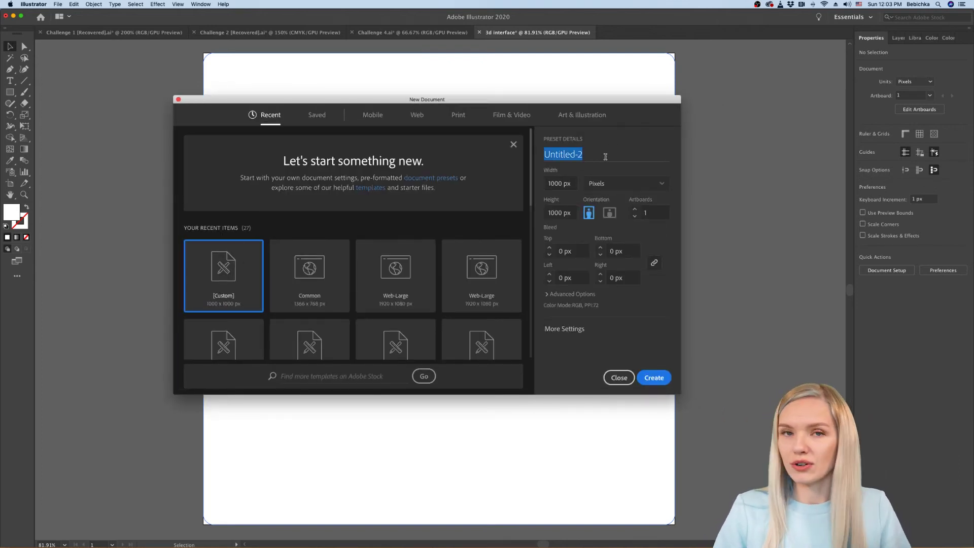
key("BackSpace")
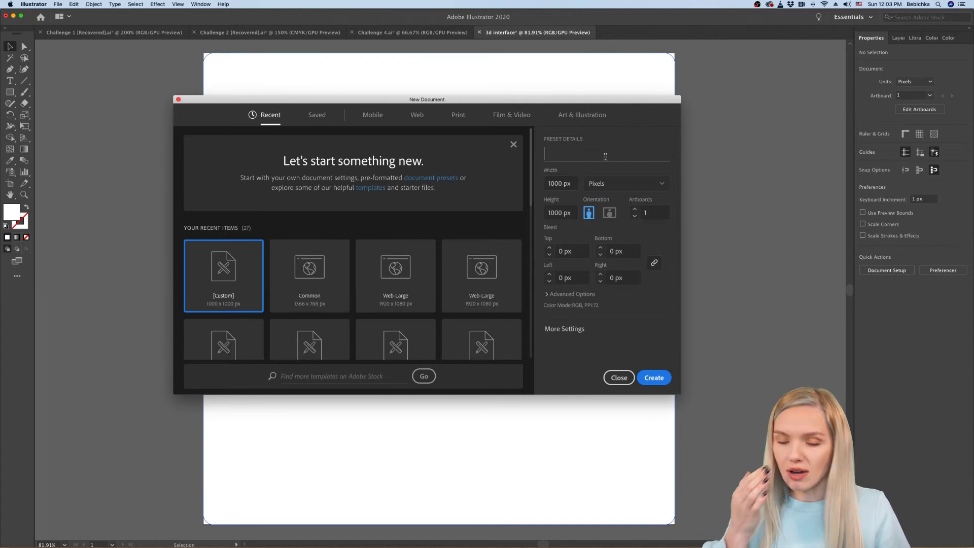
type("Be")
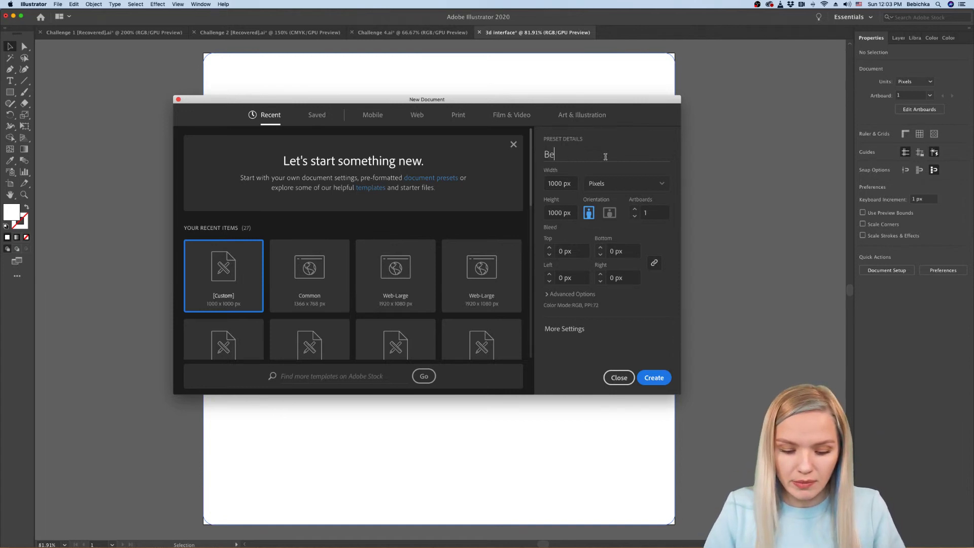
type("er brand")
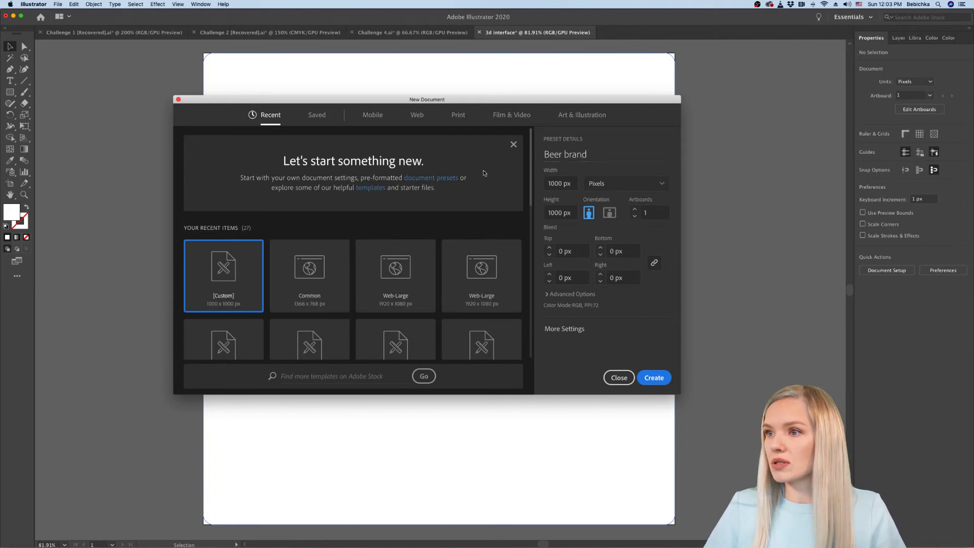
Step: Create the document from the Web-Large preset, 1920 x 1080 px
left_click(418, 115)
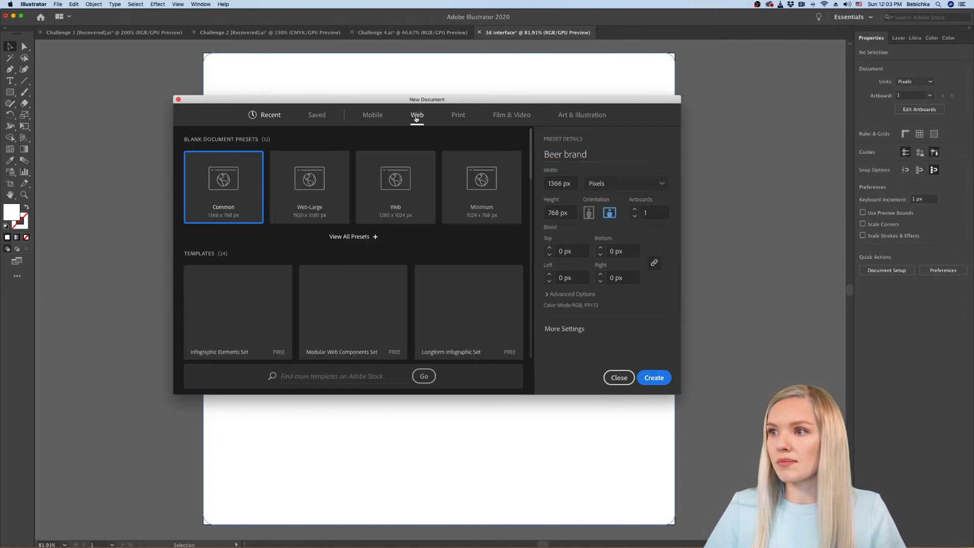
left_click(306, 210)
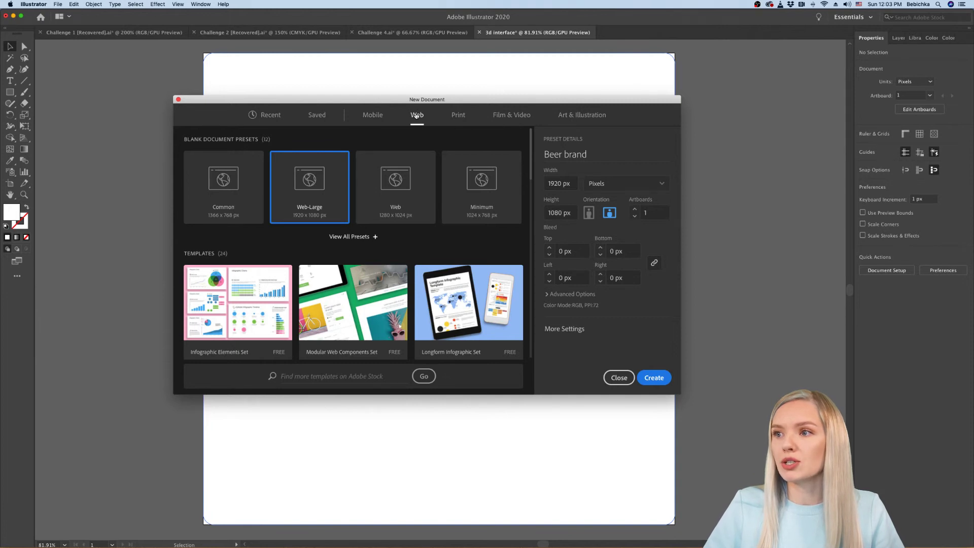
left_click(654, 378)
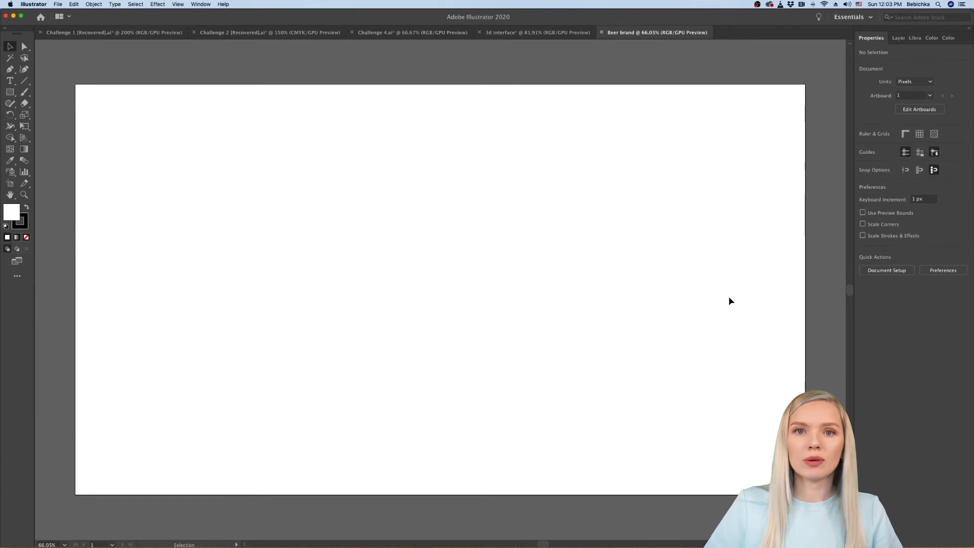
Step: Narrow the artboard from its right side to about 1461 px wide, keeping its height
left_click(10, 183)
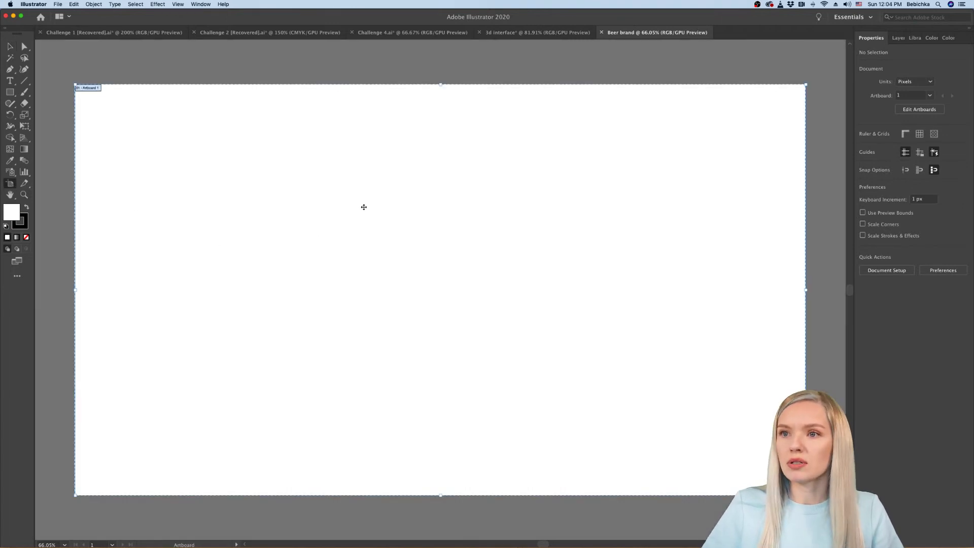
left_click_drag(806, 295, 631, 289)
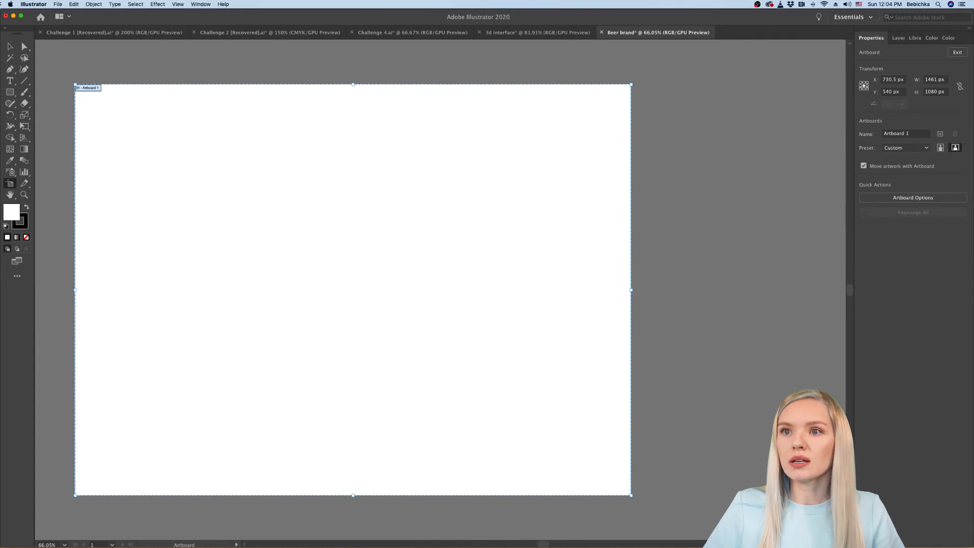
left_click(9, 47)
key("super+equal")
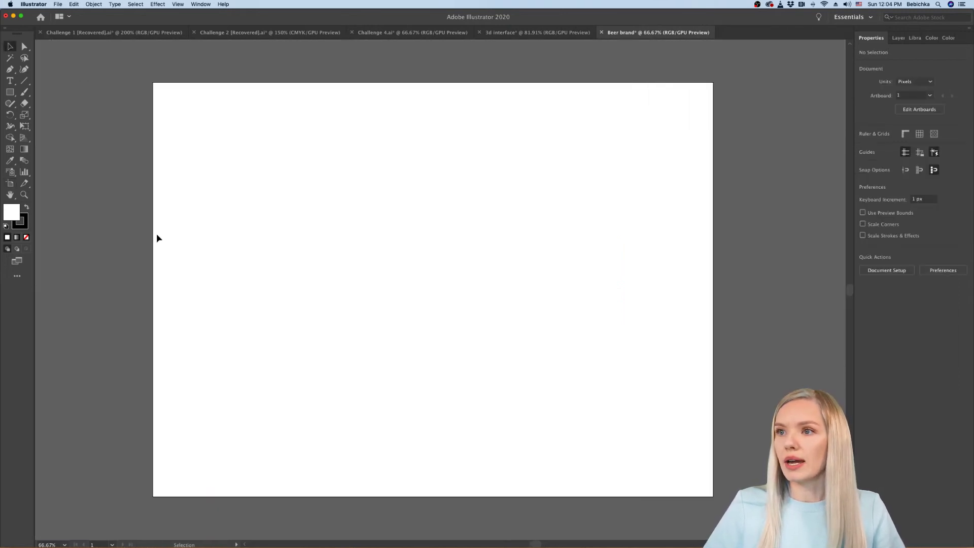
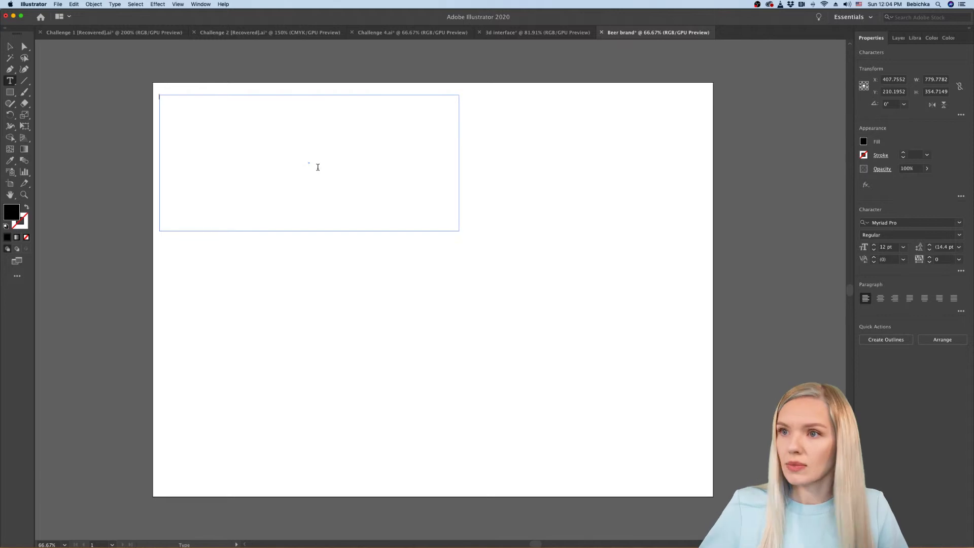
Step: Set the font size to 24 pt and enter "BEER BRAND" in the text frame near the artboard's upper-left corner
left_click(903, 247)
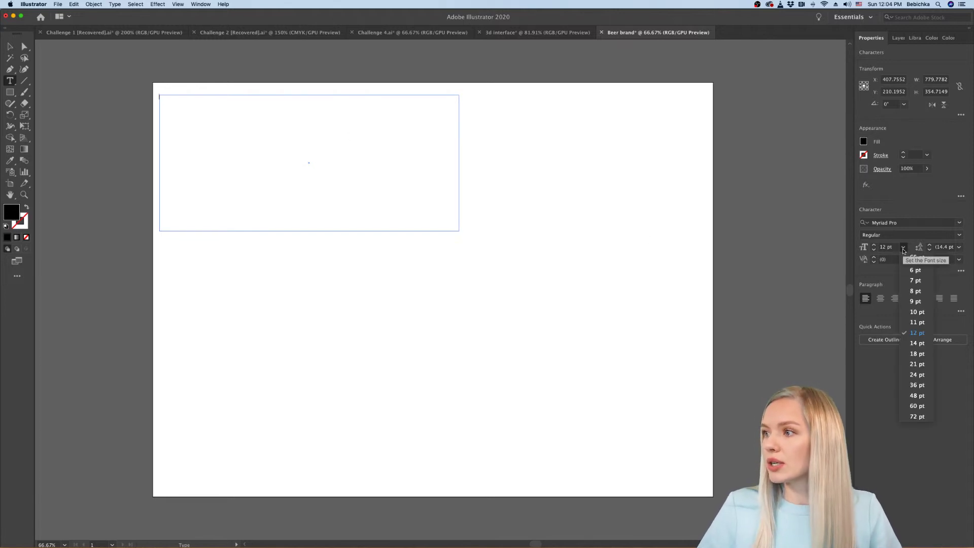
left_click(918, 374)
left_click(168, 119)
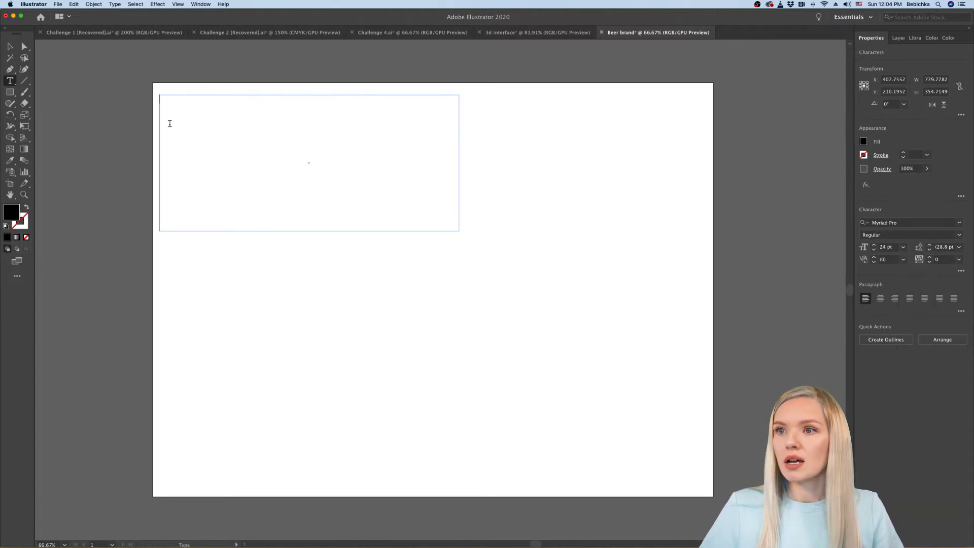
type("BEER B")
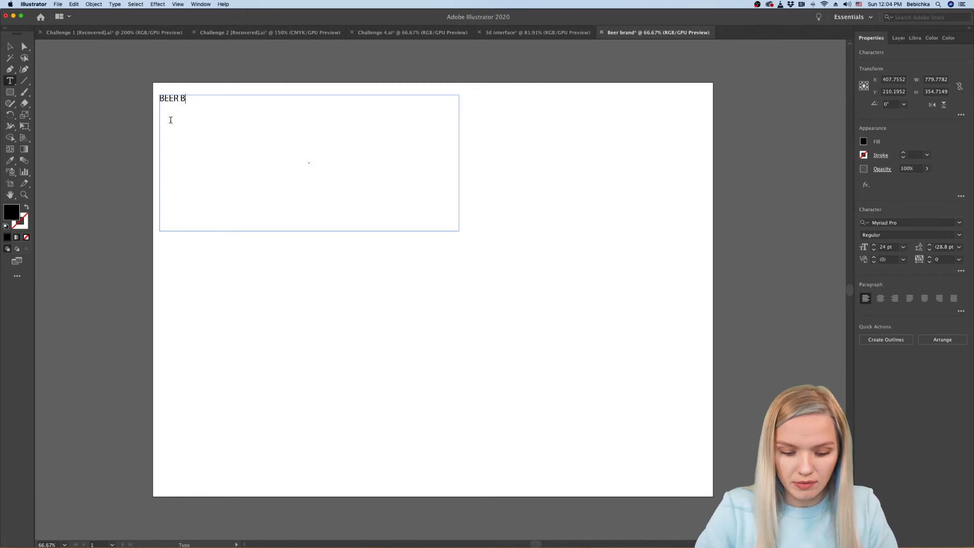
type("RAND")
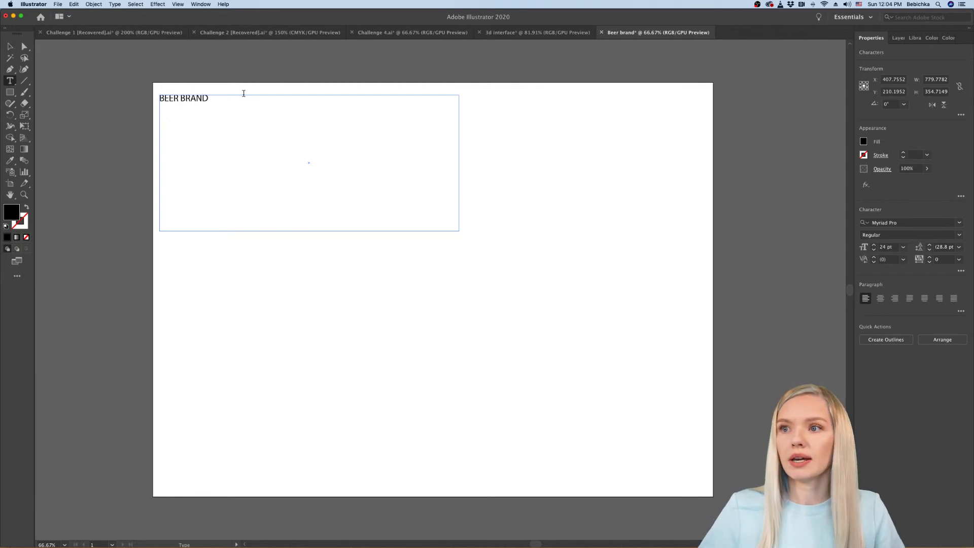
Step: Change the font of the BEER BRAND text to Allumi Std Extended
left_click_drag(208, 98, 126, 101)
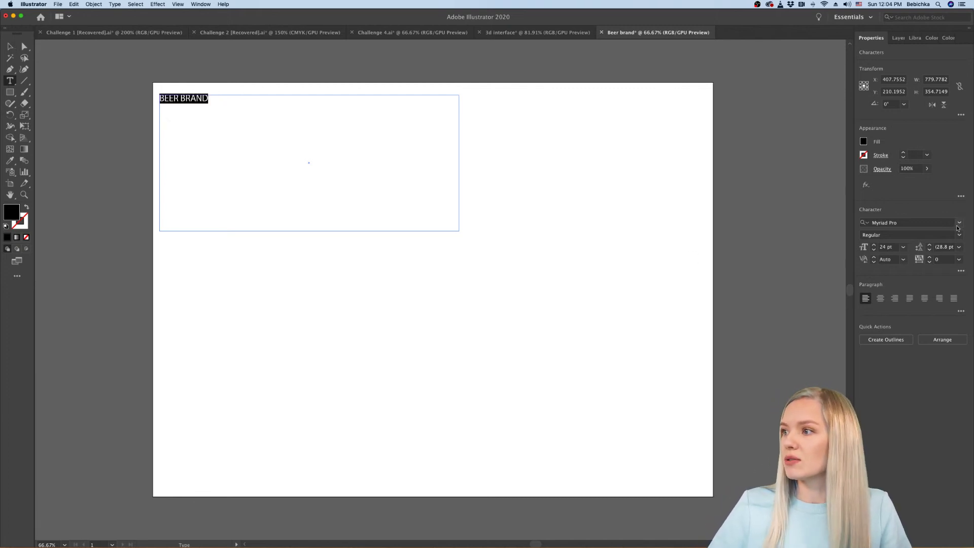
left_click(959, 224)
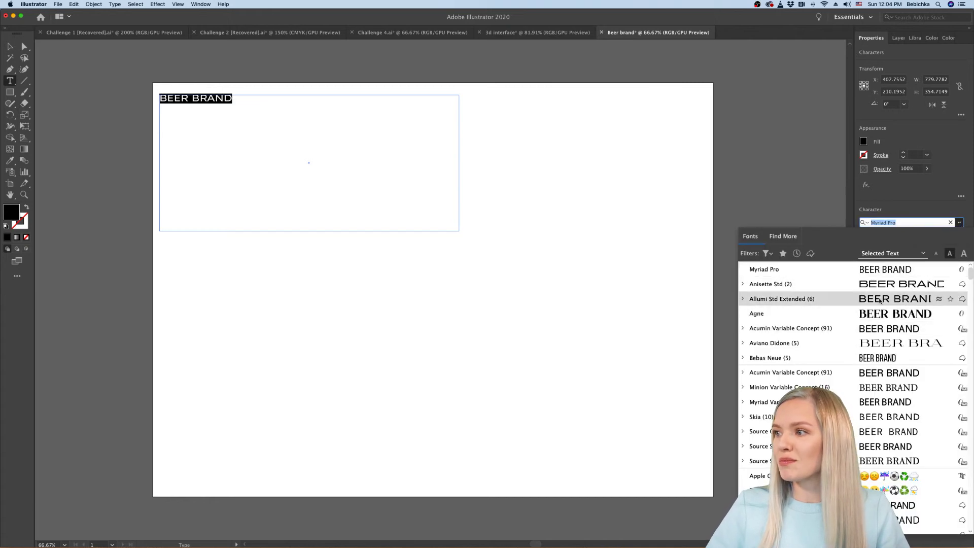
left_click(880, 299)
Step: Shrink the BEER BRAND text frame to about 298 x 62 px and place a copy of it directly below
left_click(10, 46)
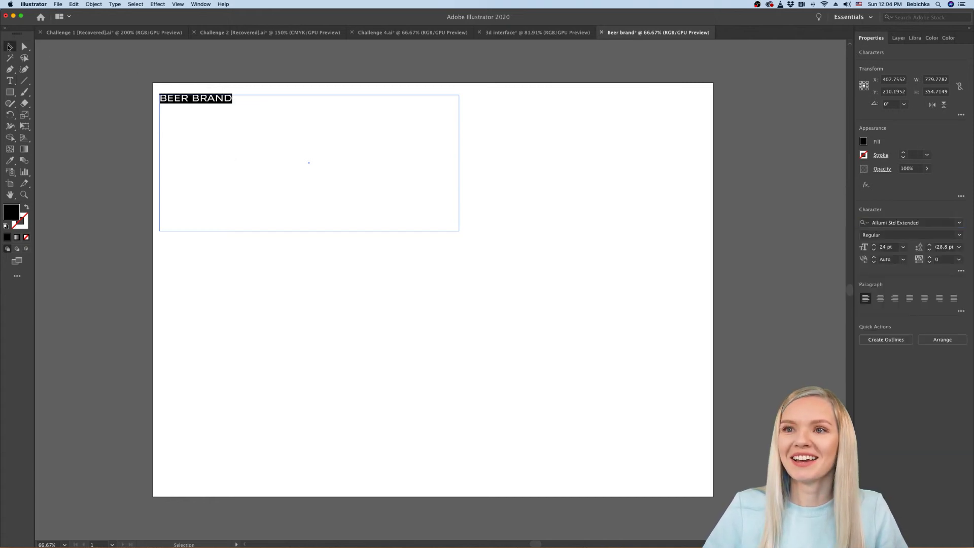
left_click_drag(458, 232, 227, 148)
key("super+1")
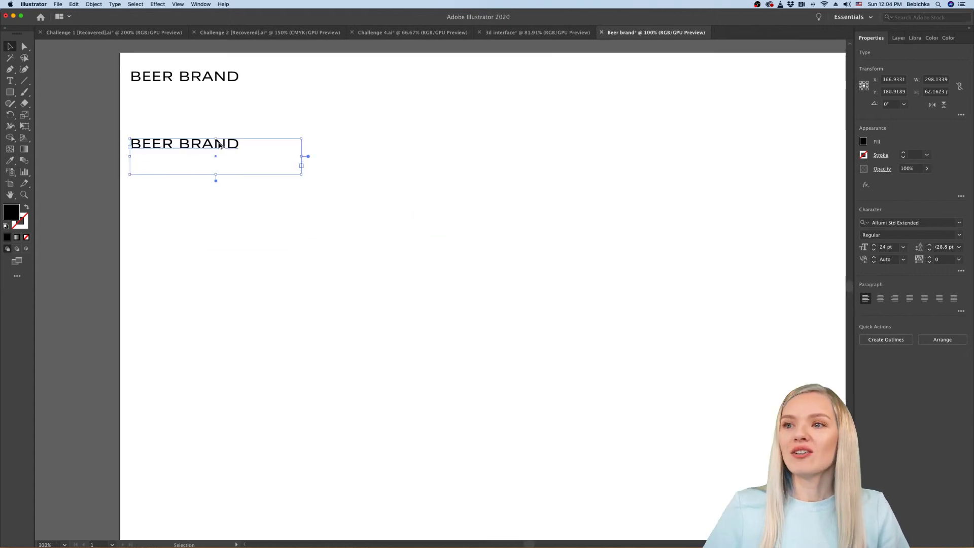
Step: Replace the text in the lower copy with "Target audience"
double_click(207, 163)
key("super+a")
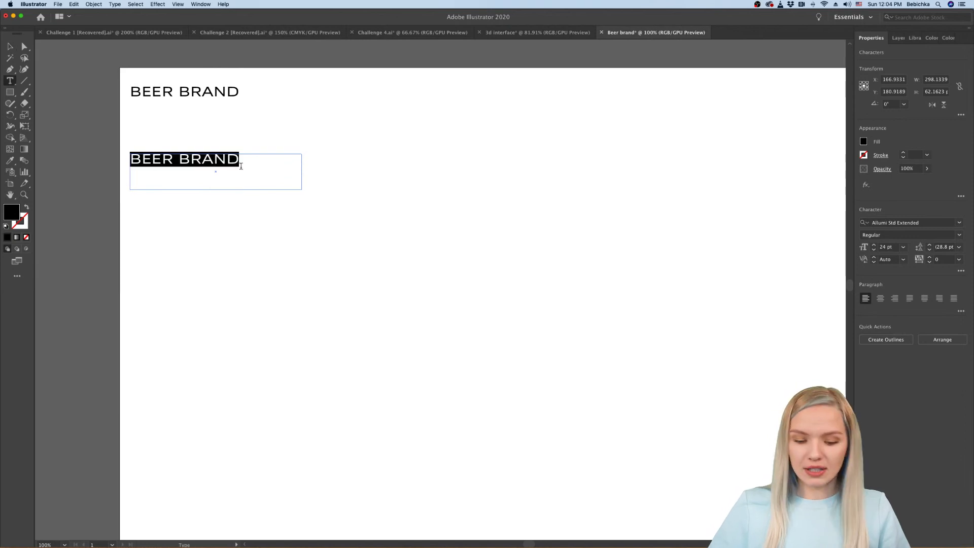
type("Target ")
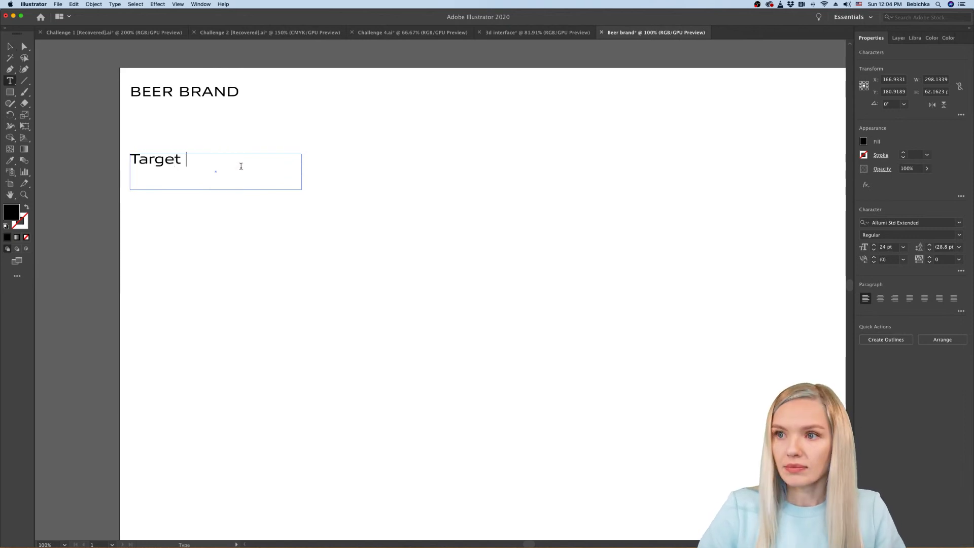
type("audinec")
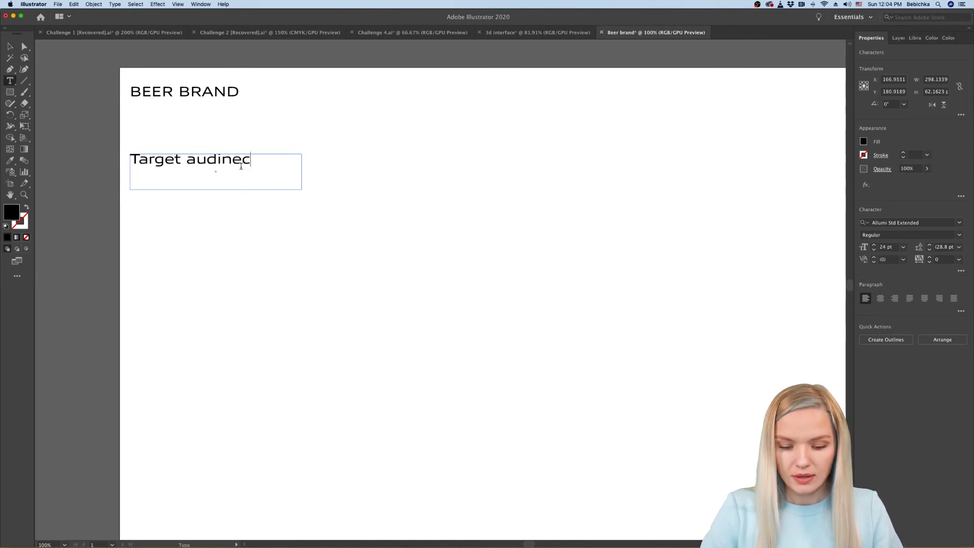
key("BackSpace")
key("BackSpace")
key("BackSpace")
type("ence")
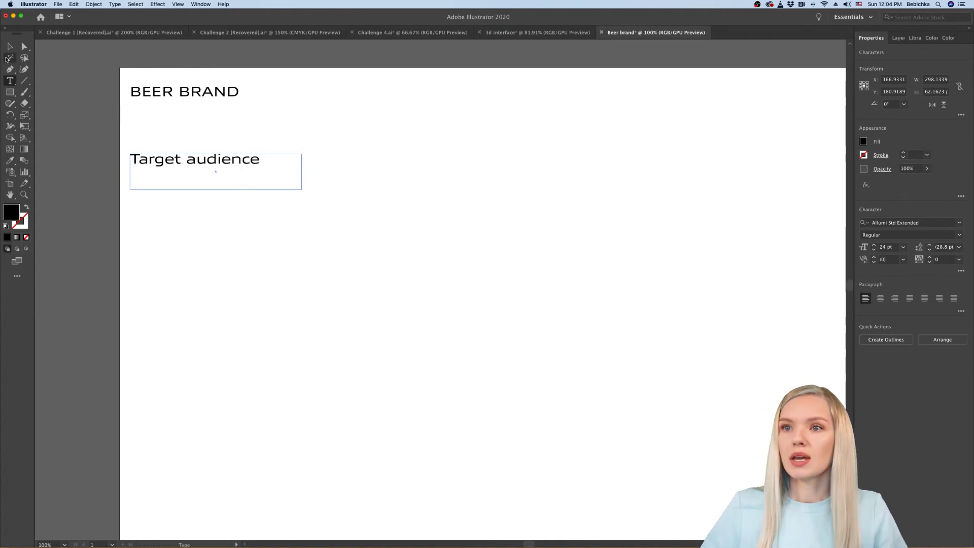
key("Escape")
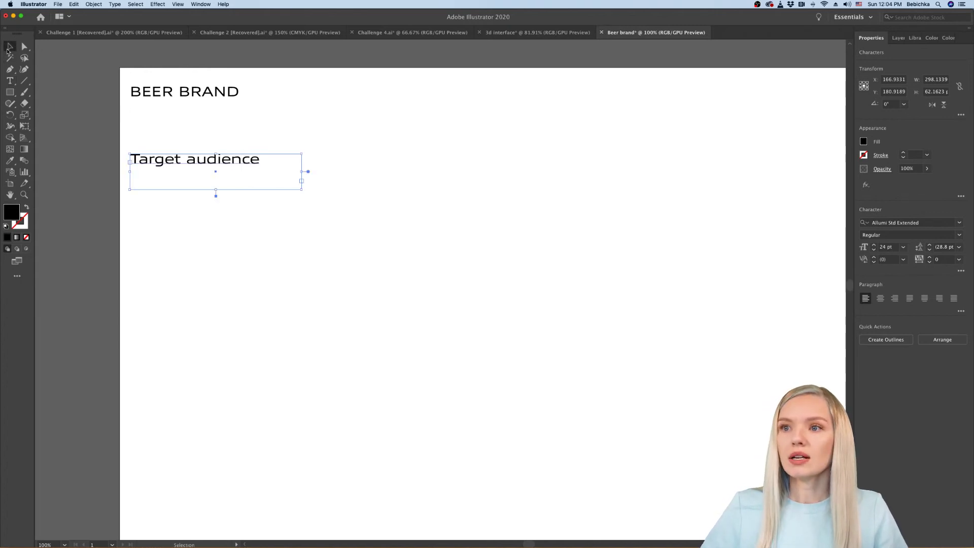
Step: Place a copy of the "Target audience" text frame directly below it and set the copy's font size to 14 pt
left_click_drag(196, 163, 196, 202)
double_click(230, 199)
key("super+a")
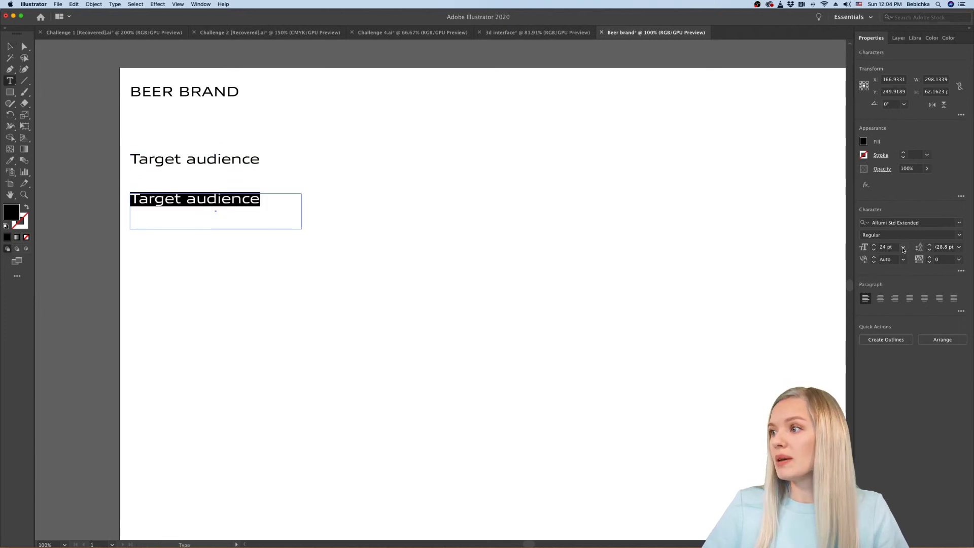
left_click(903, 250)
left_click(921, 344)
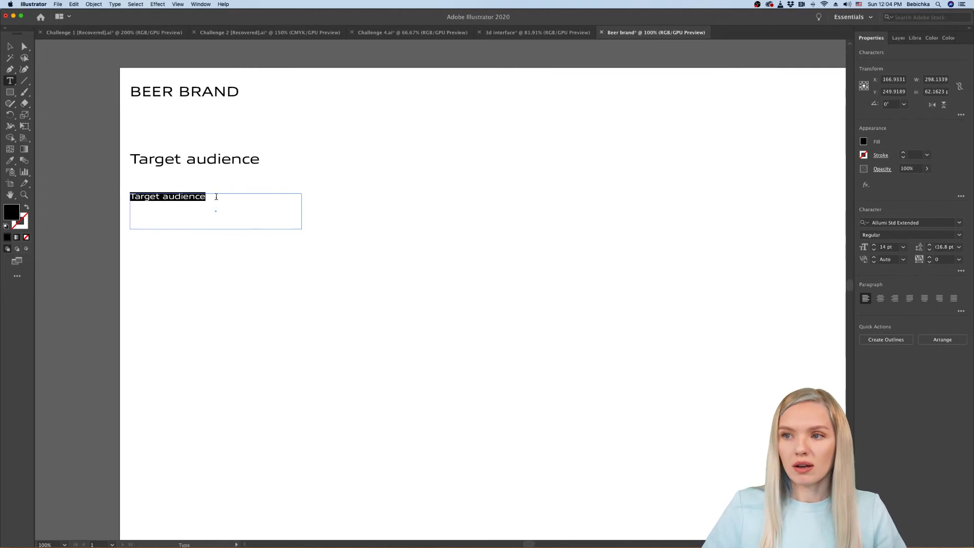
Step: Replace the text in the 14 pt copy with "Young people ages 24-35"
key("BackSpace")
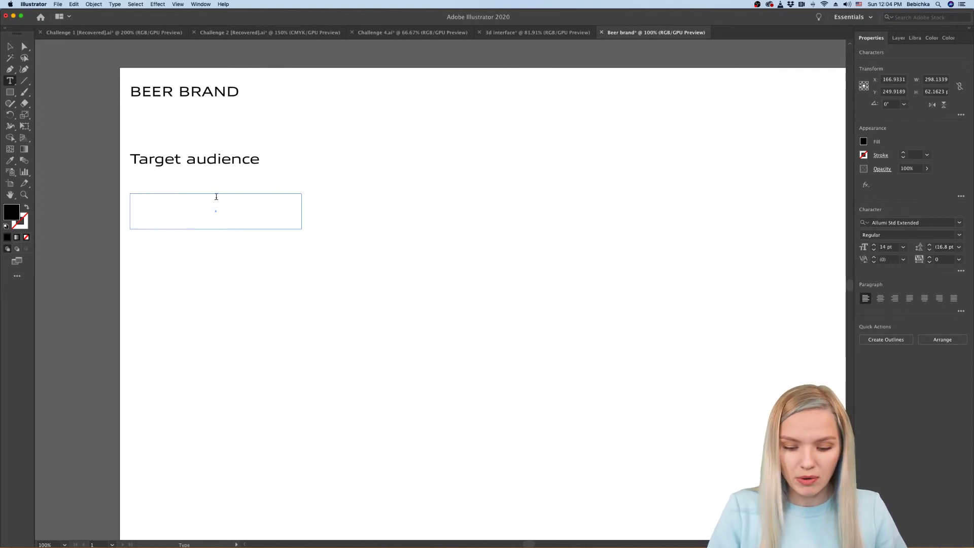
type("Young people,")
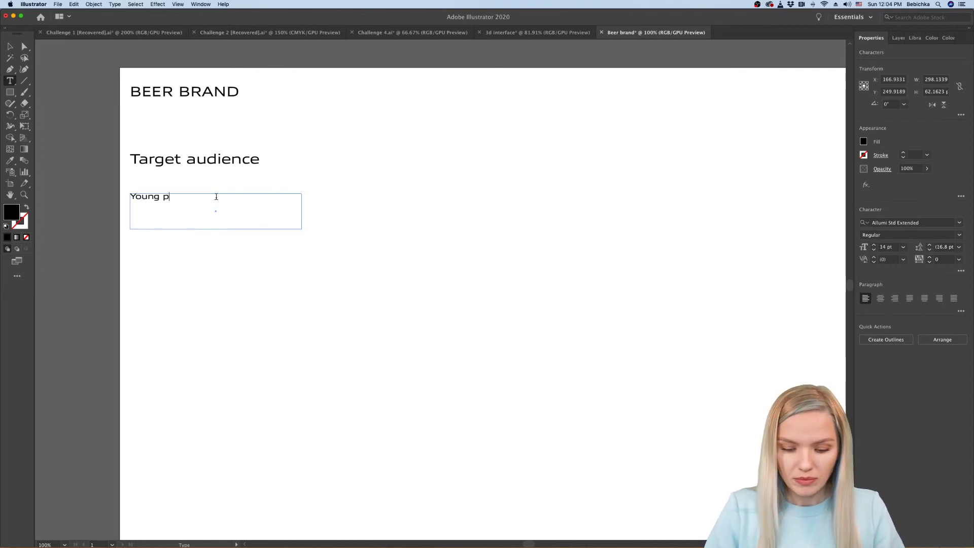
key("BackSpace")
key("BackSpace")
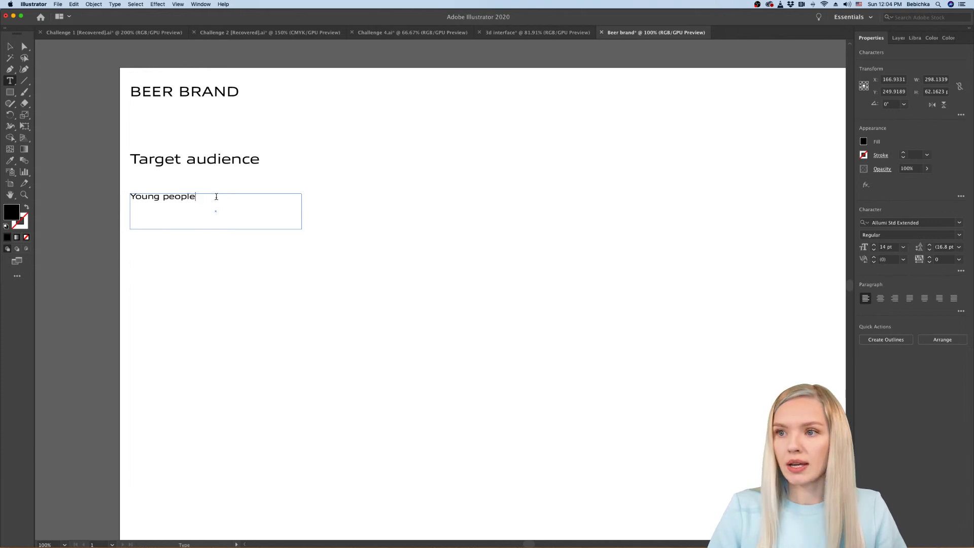
type("ages")
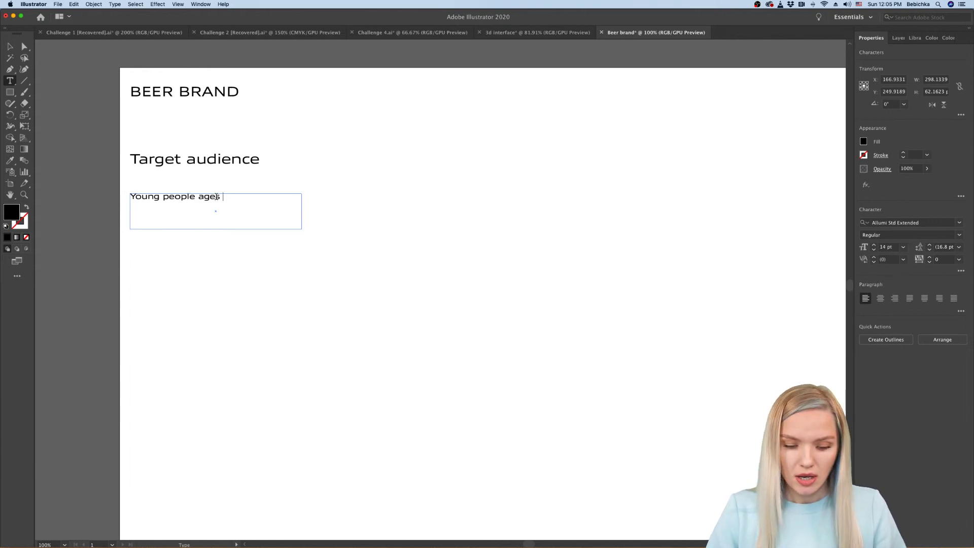
type(" 24")
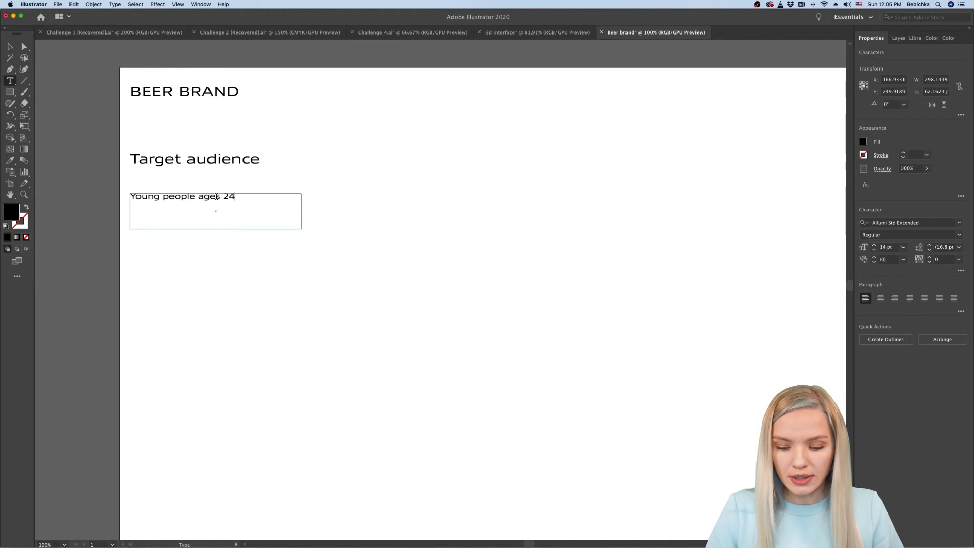
type("-25")
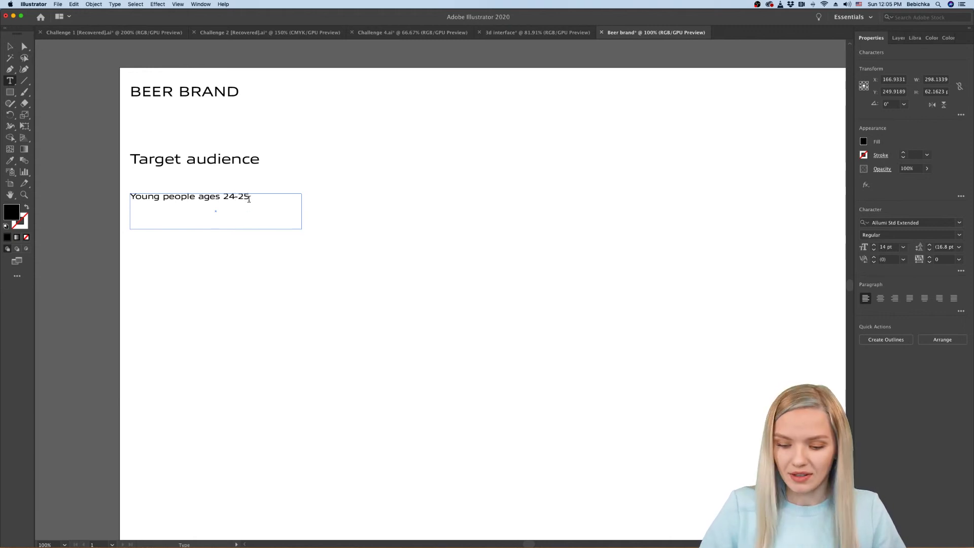
key("BackSpace")
key("BackSpace")
type("35")
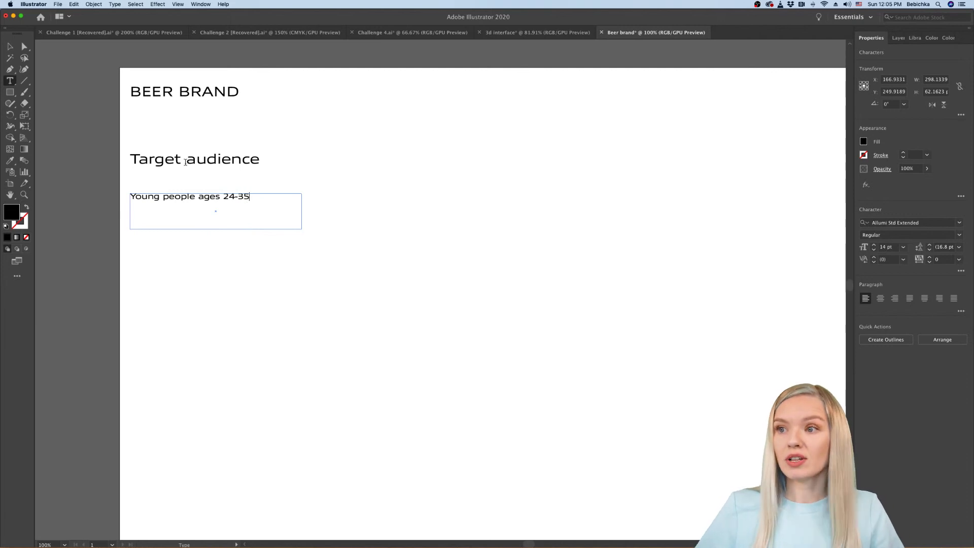
Step: Reduce the height of the "Young people ages 24-35" frame to about 28 px and place a copy directly below
key("Escape")
left_click_drag(216, 231, 215, 212)
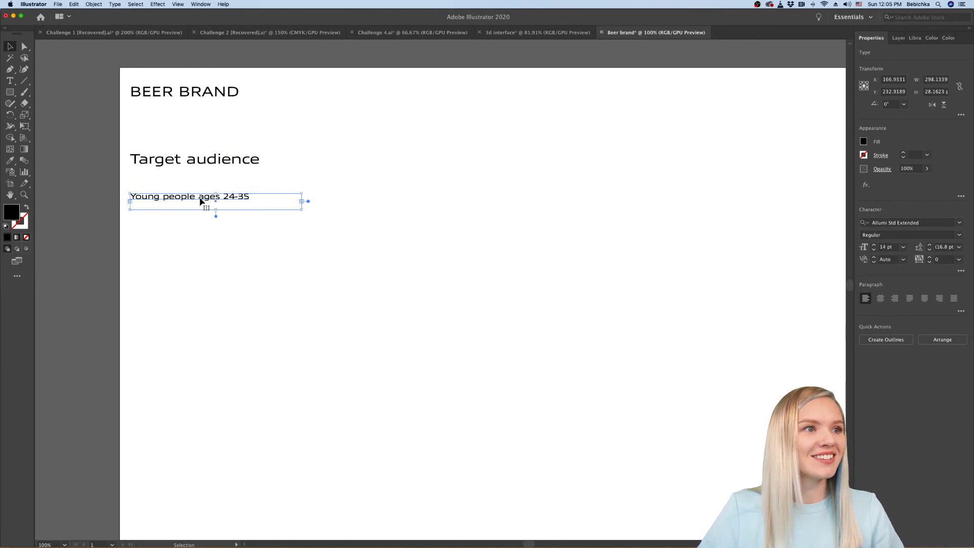
left_click_drag(201, 202, 199, 218)
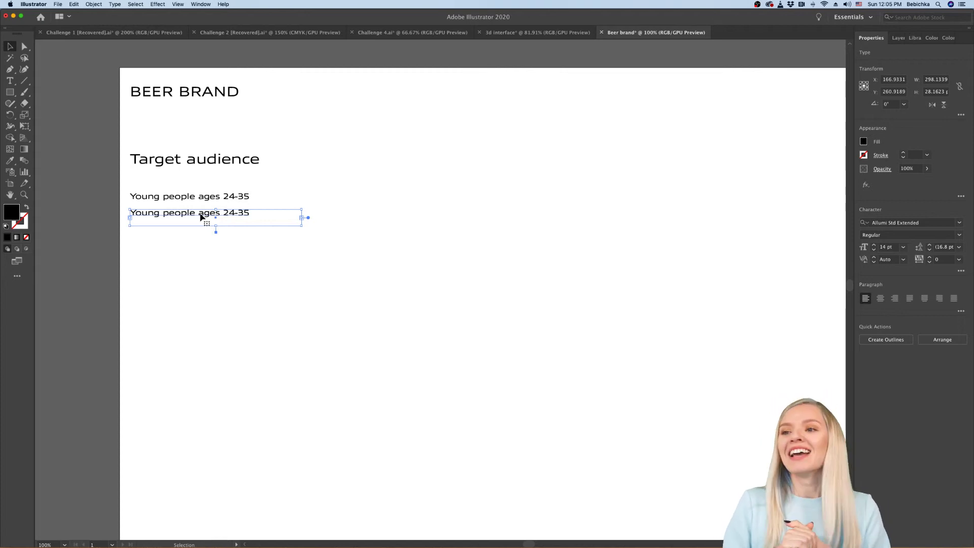
Step: Replace the text in the lower "Young people ages 24-35" copy with "Millenials" and deselect it
triple_click(201, 217)
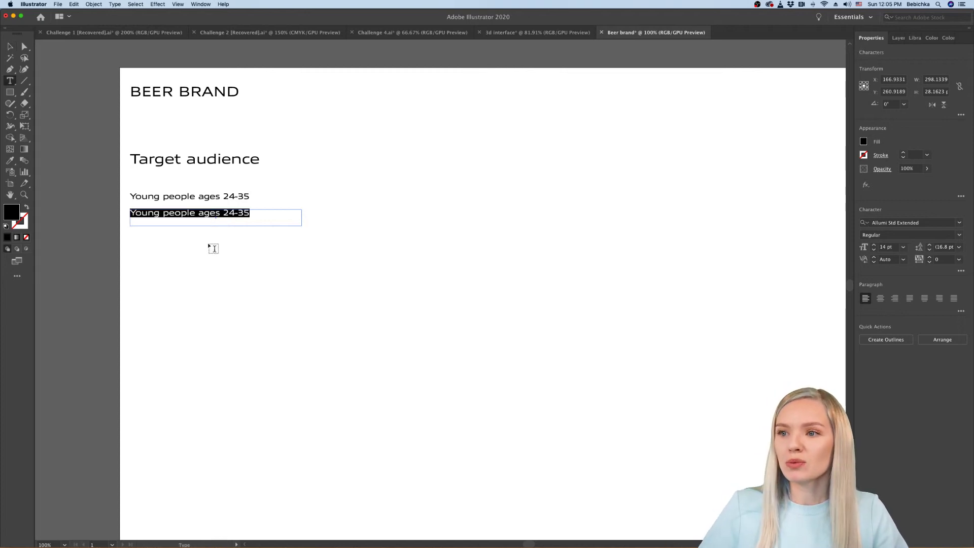
type("c")
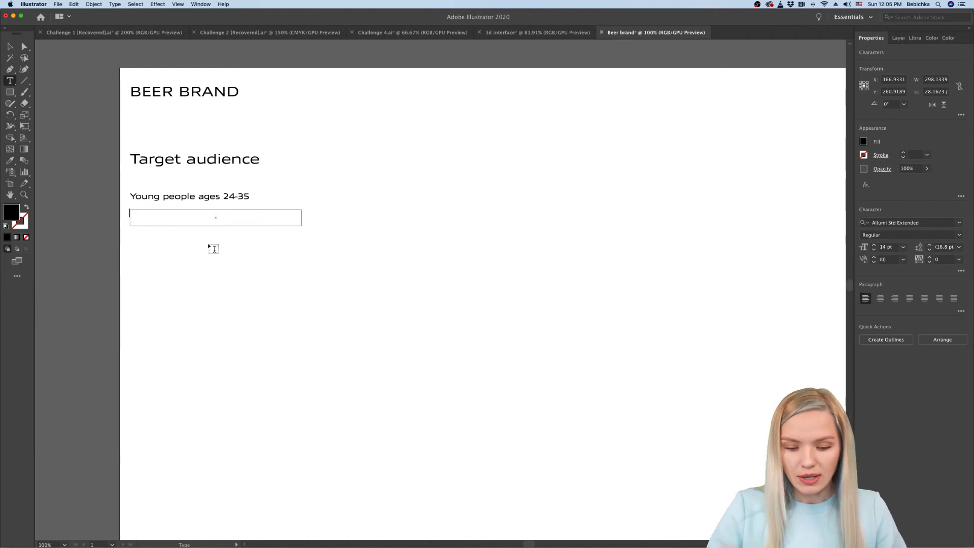
type("Millenials")
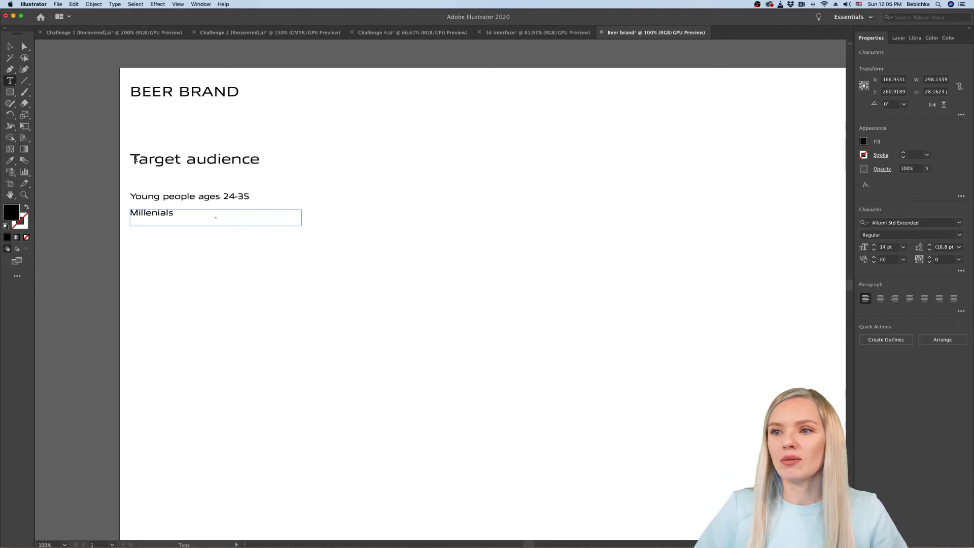
left_click(10, 46)
left_click(155, 282)
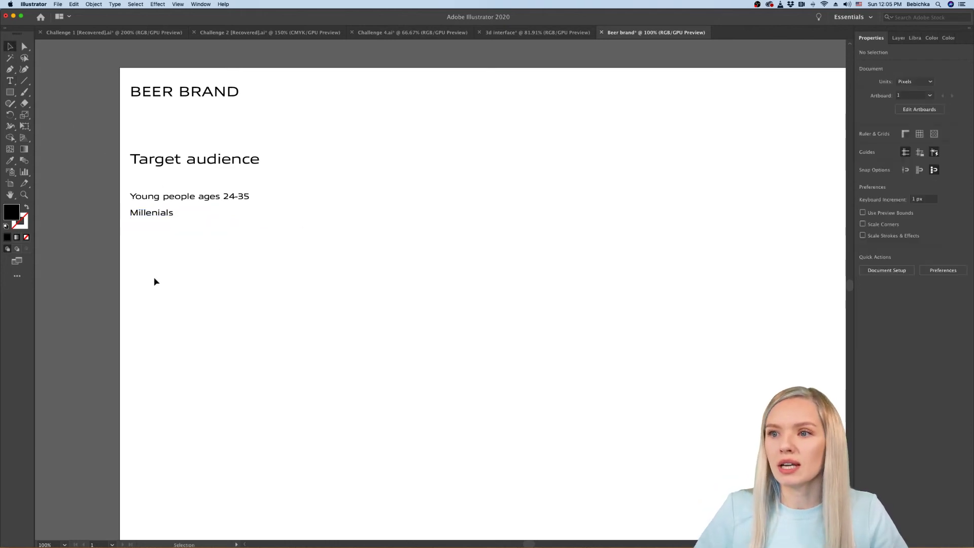
left_click_drag(157, 219, 157, 234)
double_click(158, 233)
left_click(10, 47)
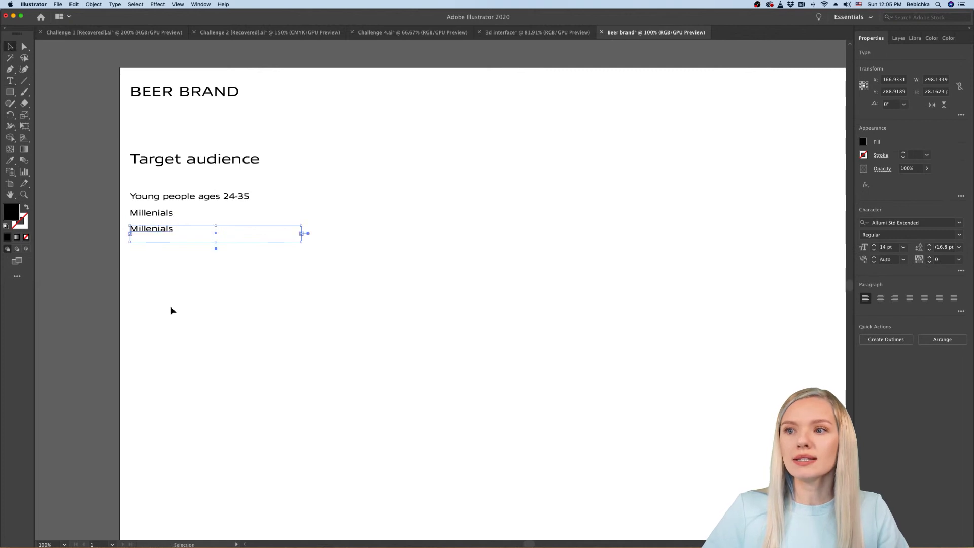
key("Delete")
Step: Copy the "Target audience" heading below the "Millenials" line and change the copy's text to "Product details"
left_click_drag(203, 166, 205, 276)
triple_click(203, 272)
type("Product")
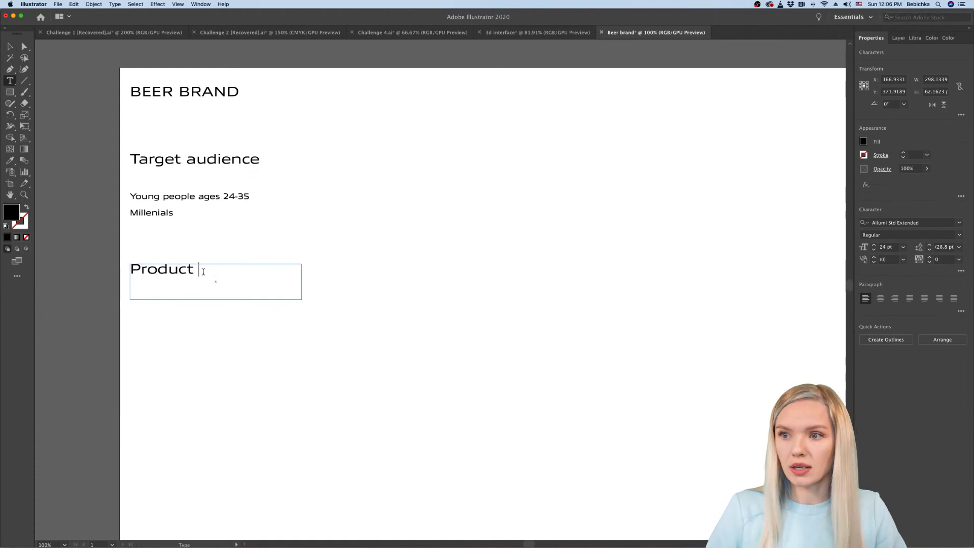
type(" details")
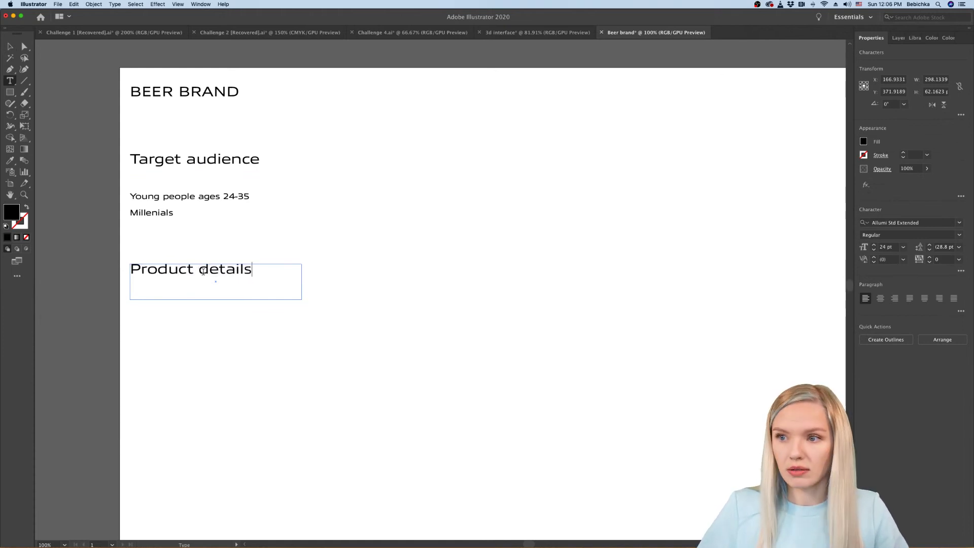
left_click(10, 47)
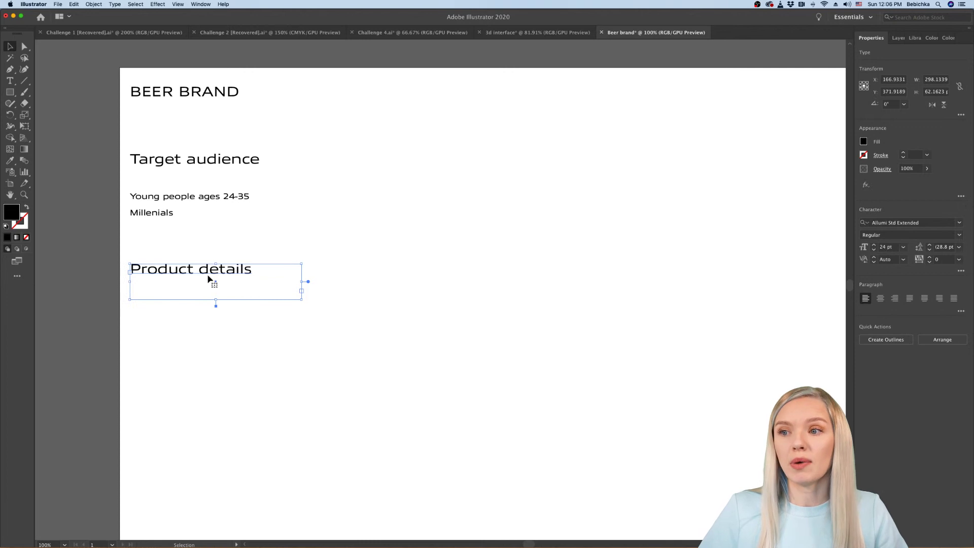
Step: Copy the "Young people ages 24-35" and "Millenials" lines together to just below the "Product details" heading
left_click(158, 199)
left_click(155, 215, "shift")
left_click_drag(160, 199, 161, 292)
left_click(153, 354)
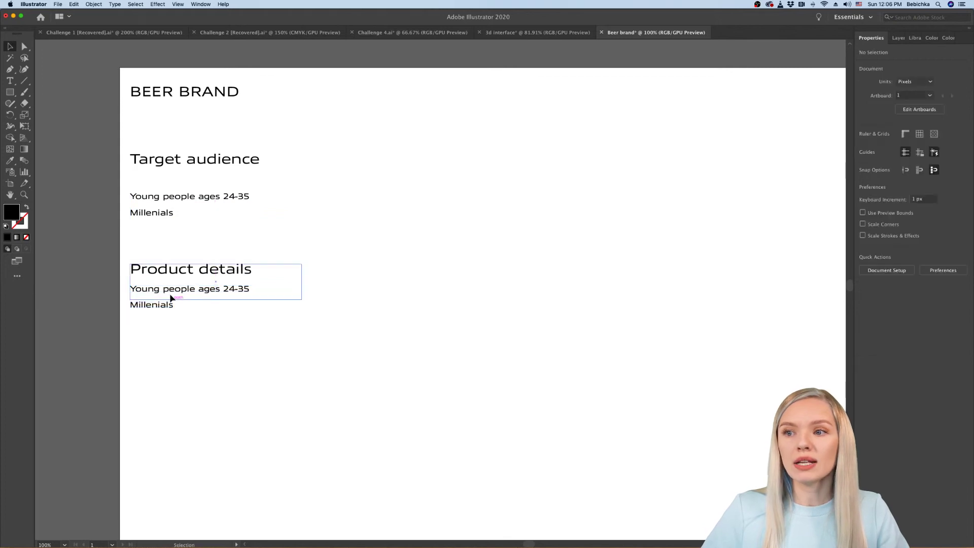
Step: Replace the first line under "Product details" with "Sold in the supermarket"
key("super+equal")
scroll(157, 333, "left", 3)
scroll(156, 333, "up", 1)
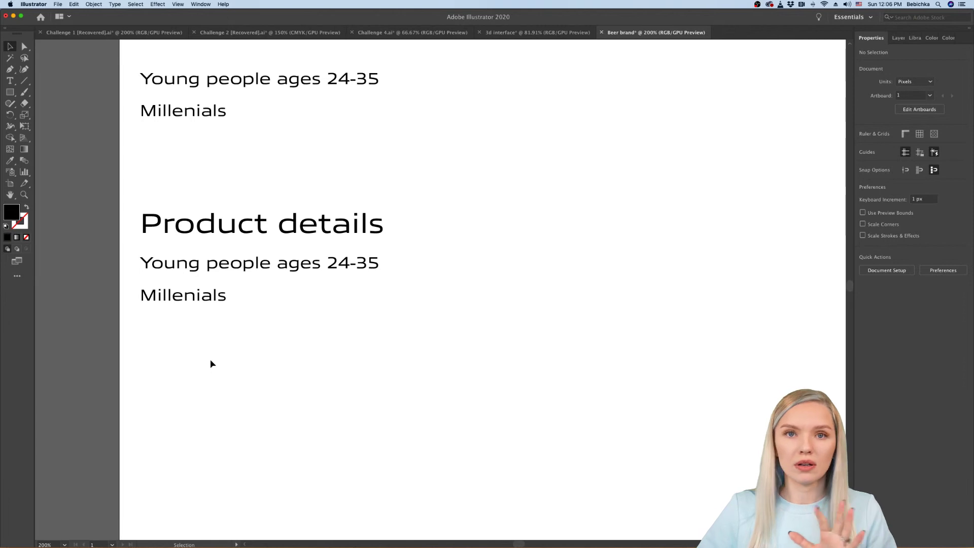
double_click(213, 269)
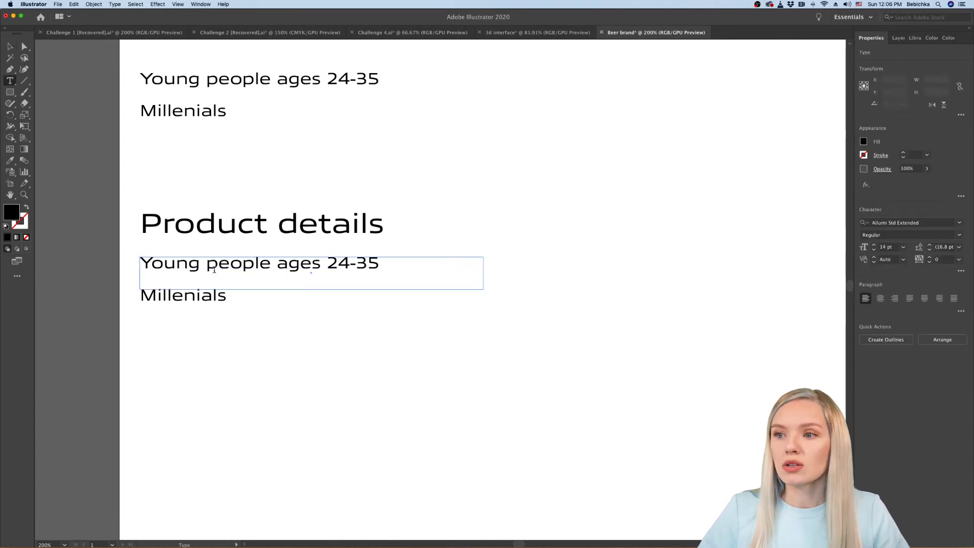
triple_click(214, 269)
key("BackSpace")
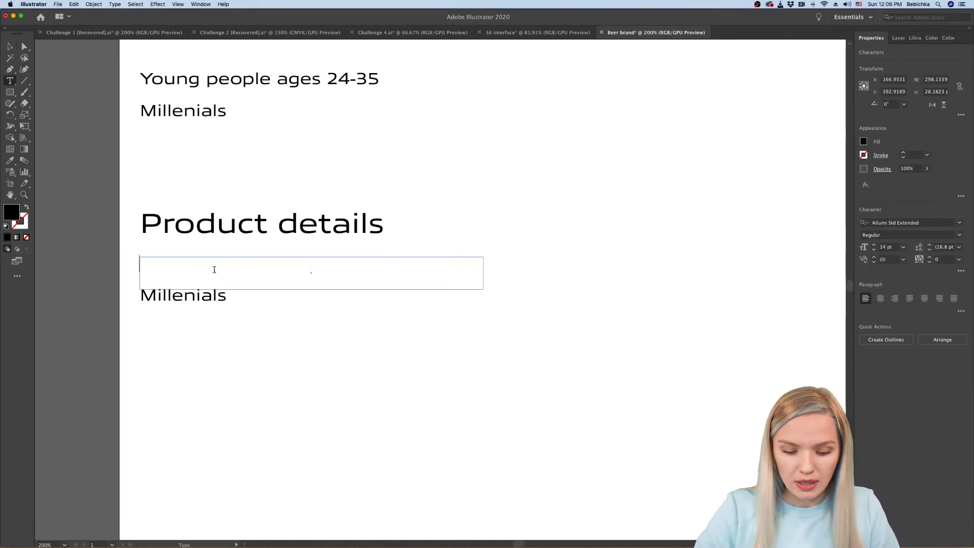
type("Sold in t")
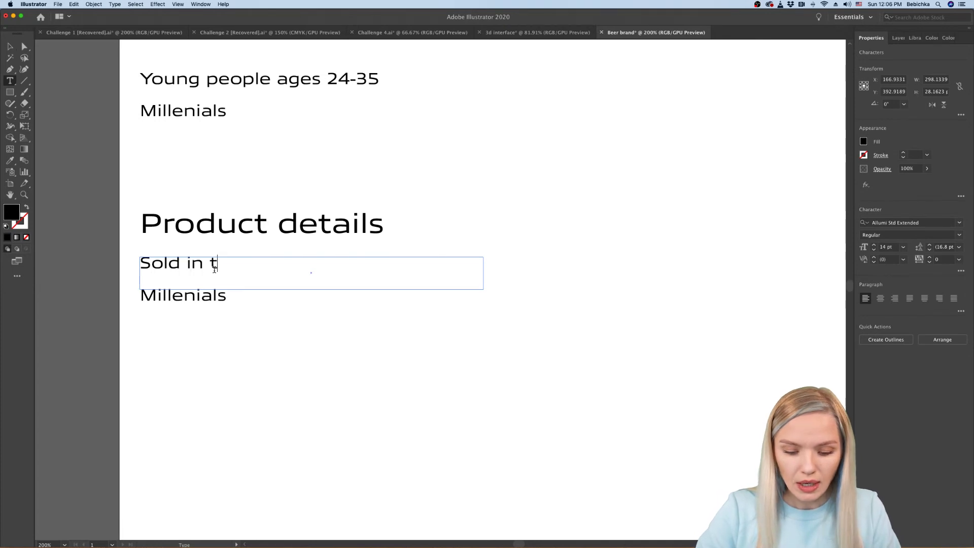
type("he supermarket")
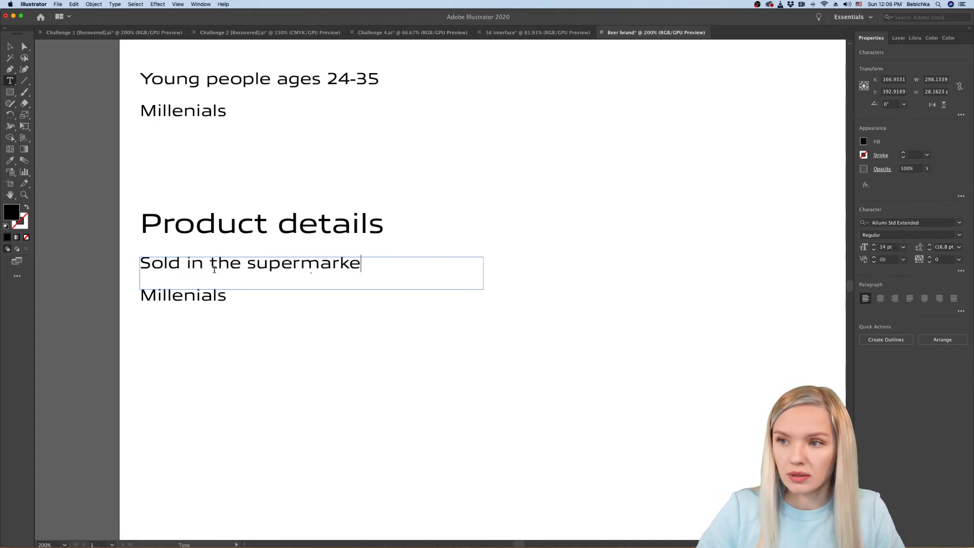
Step: Replace the second line under "Product details" with "Young brand owned by 2 brothers" and deselect the text
double_click(172, 298)
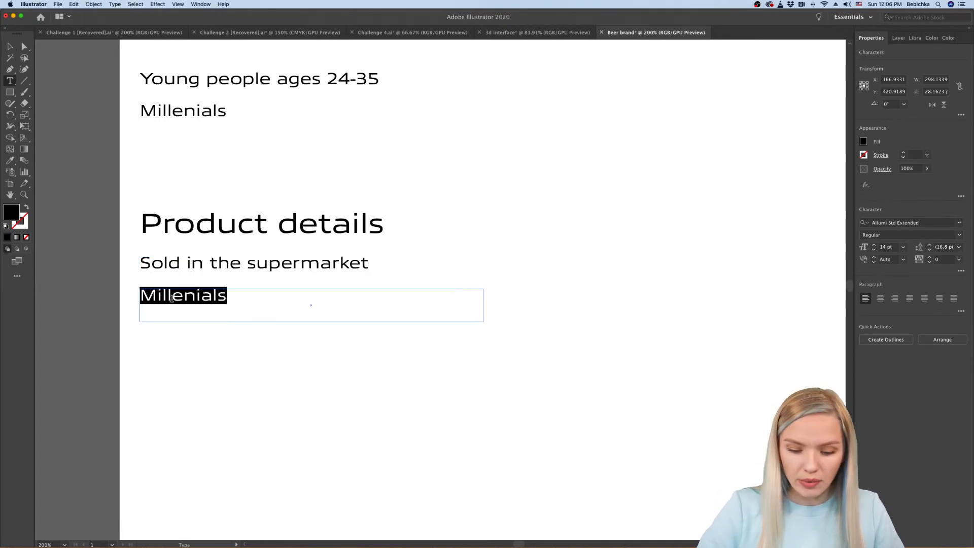
type("Young brand")
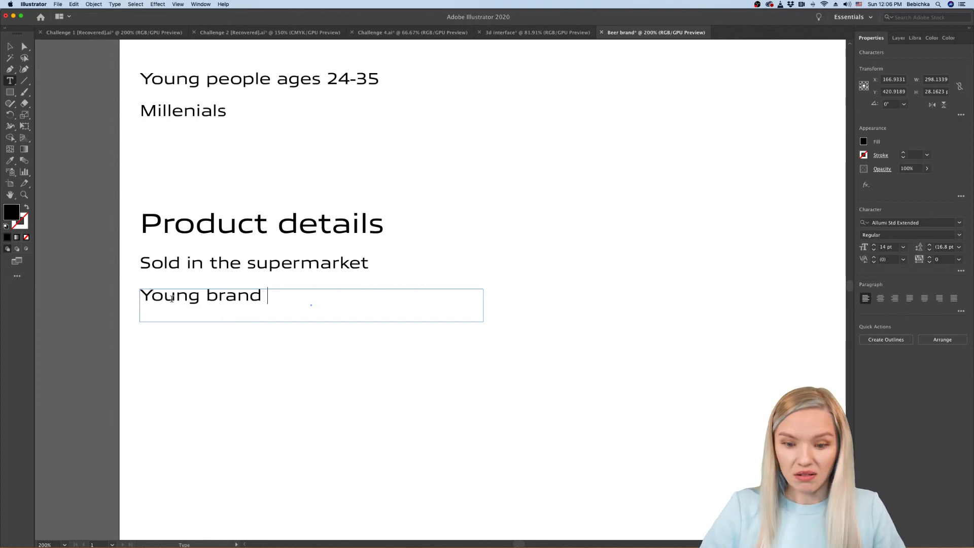
type(" owned ")
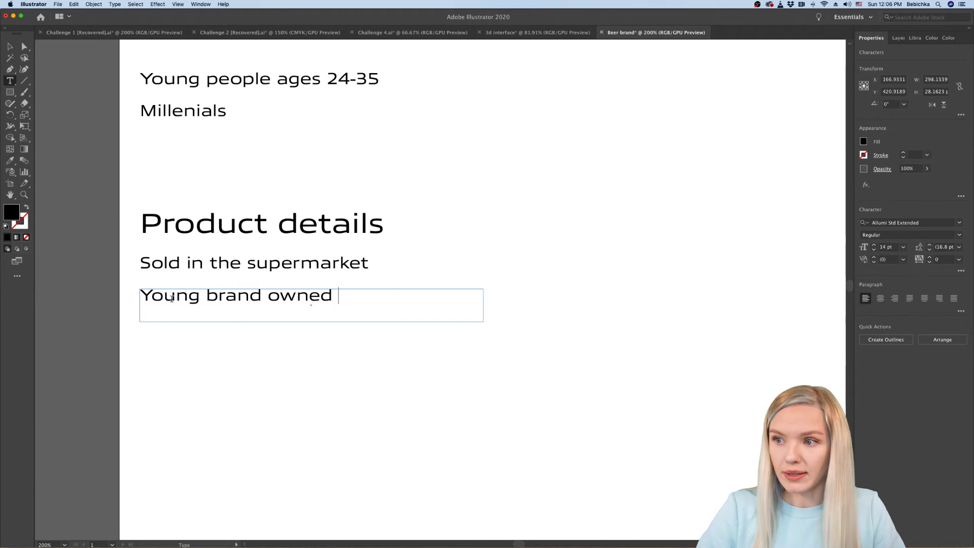
type("by 2 ")
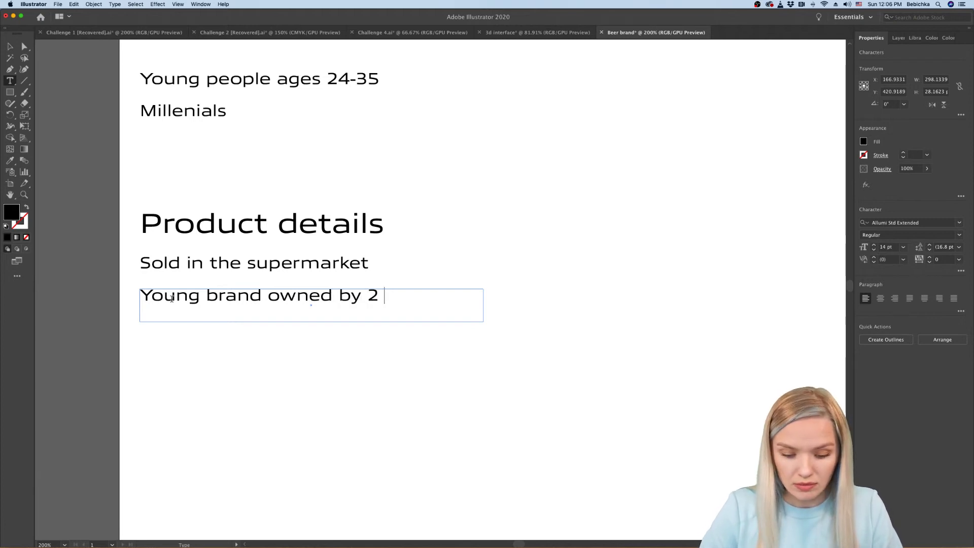
type("brothers")
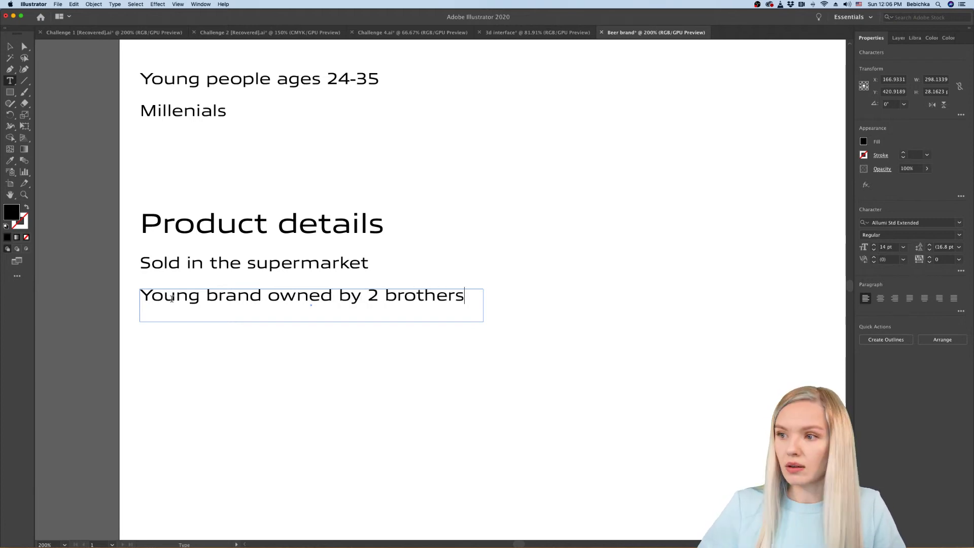
left_click(10, 47)
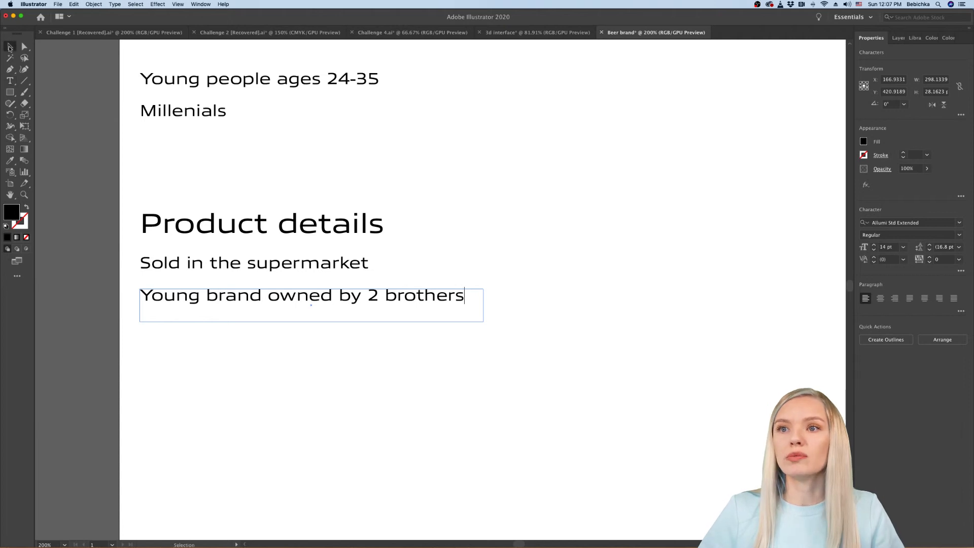
left_click(219, 417)
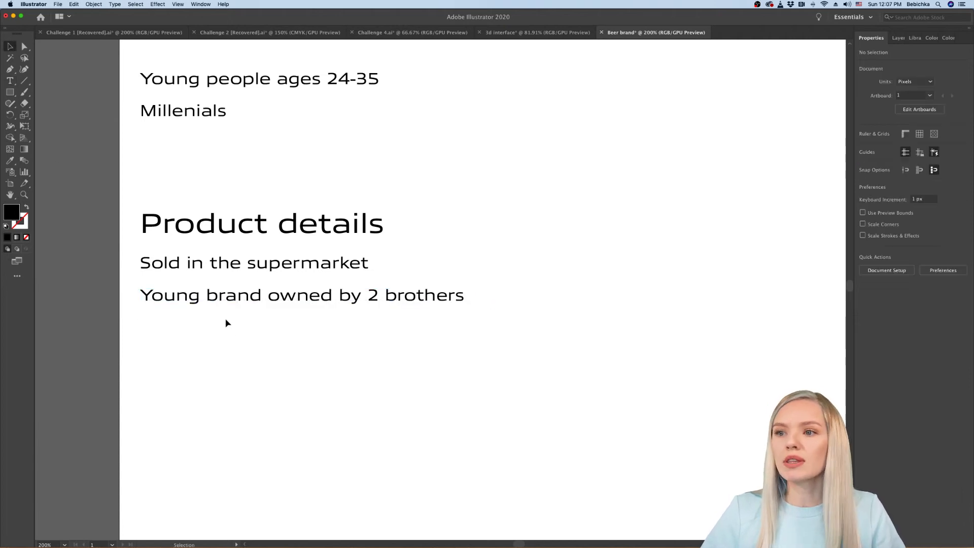
scroll(227, 323, "up", 3)
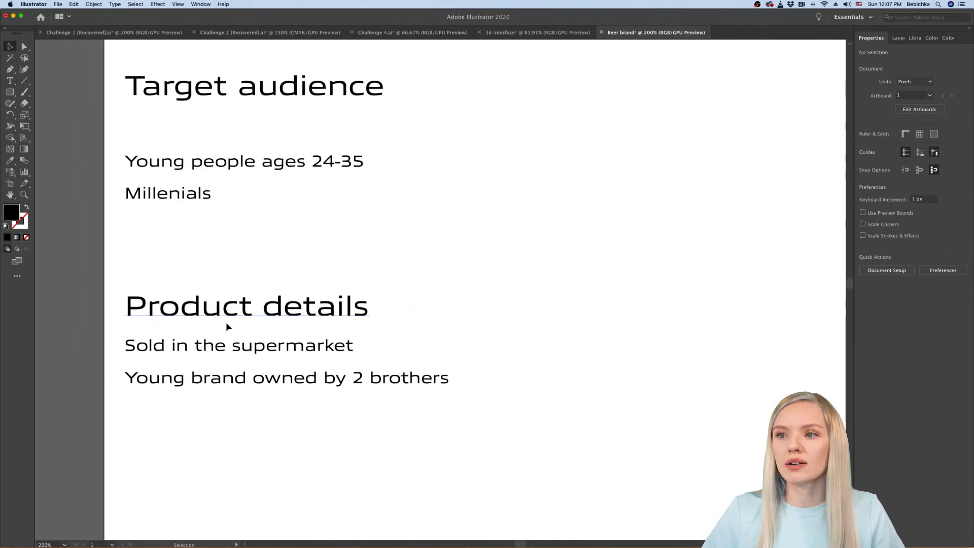
scroll(226, 327, "down", 1)
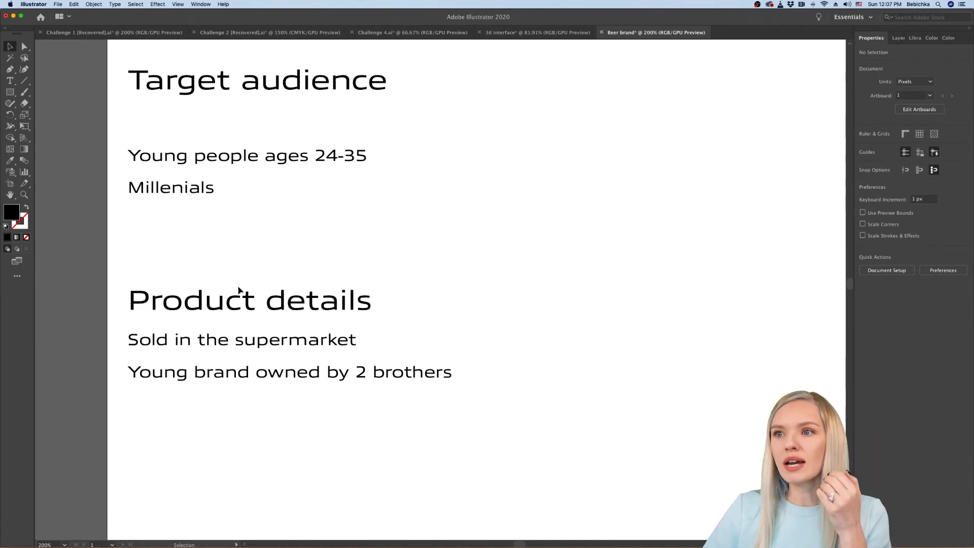
scroll(248, 429, "down", 1)
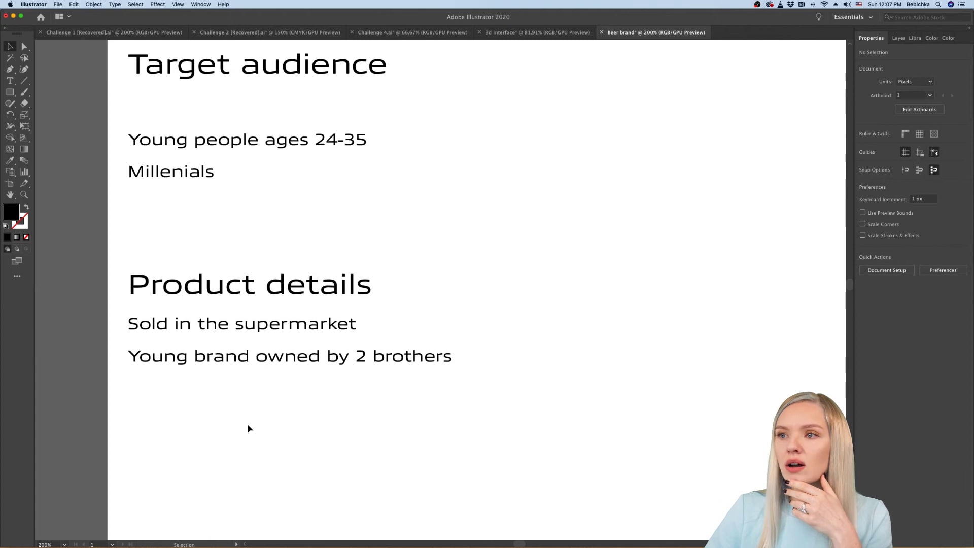
Step: Switch to Safari, examine the Cerveza Oceánica cans pin among Pinterest's beer brand results, and return to Illustrator
mouse_move(449, 532)
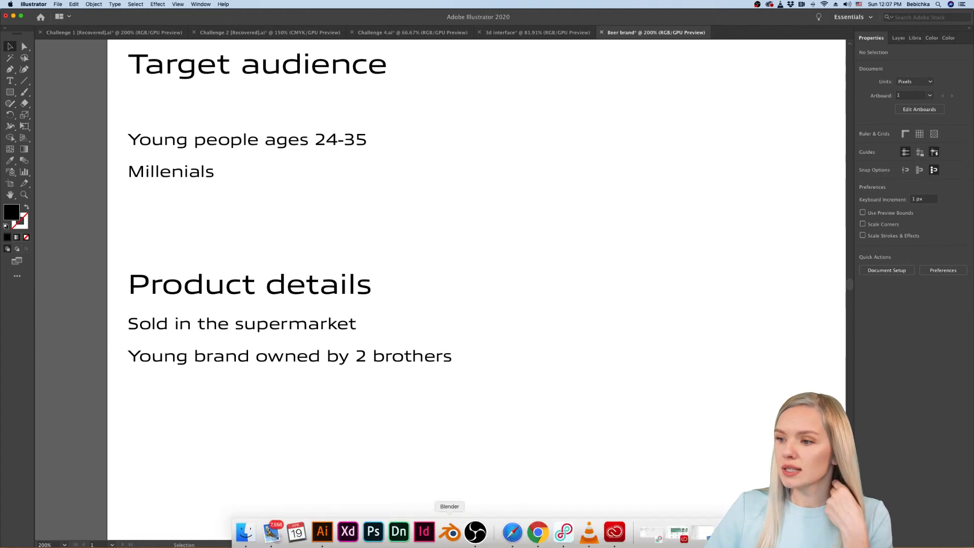
left_click(513, 531)
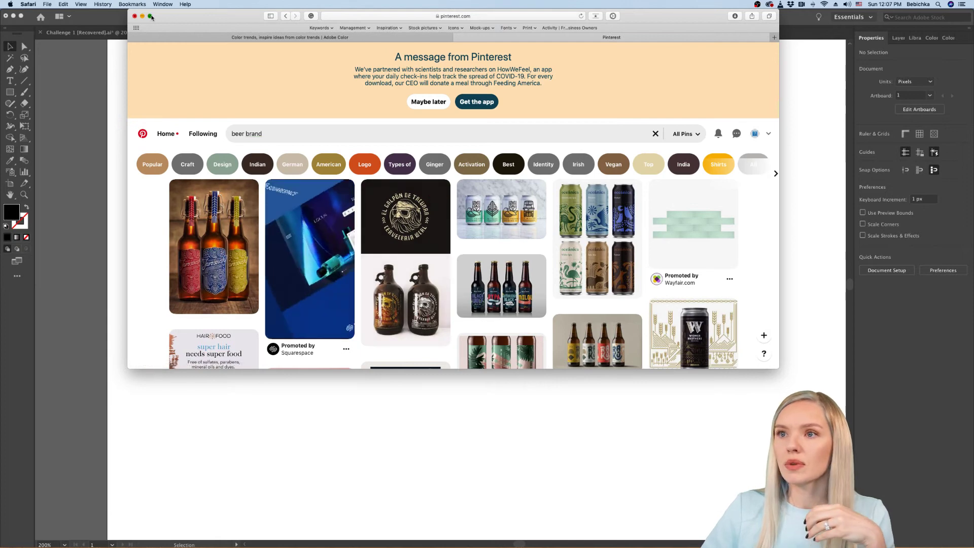
key("ctrl+super+f")
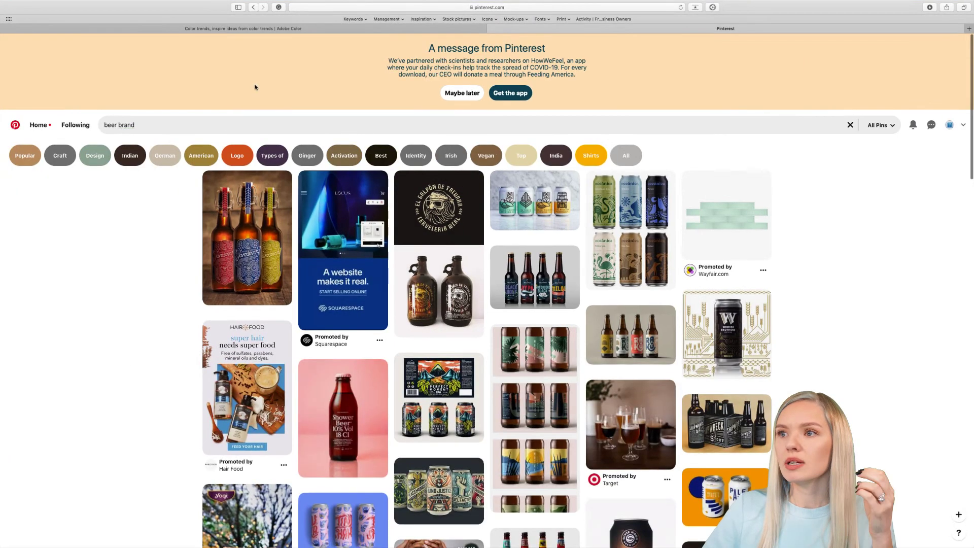
left_click(464, 94)
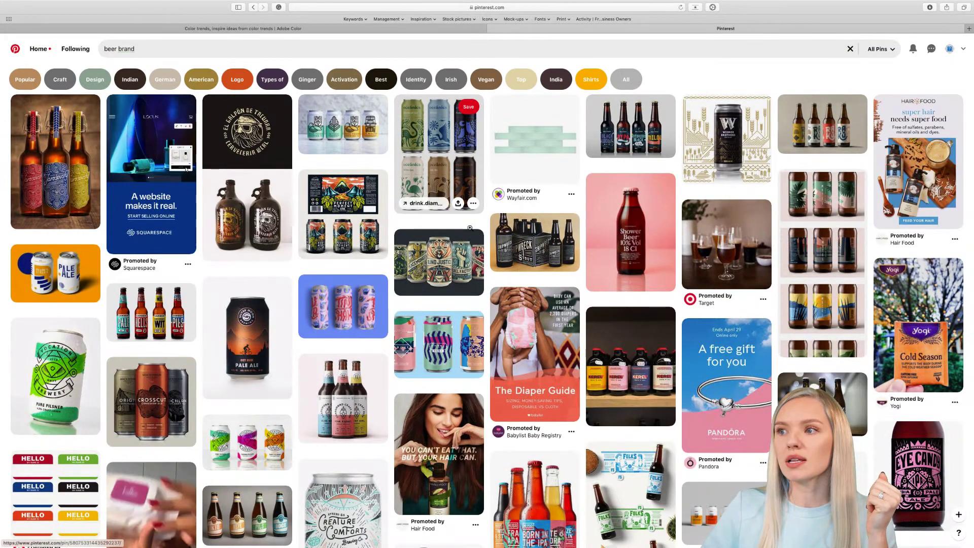
left_click(431, 188)
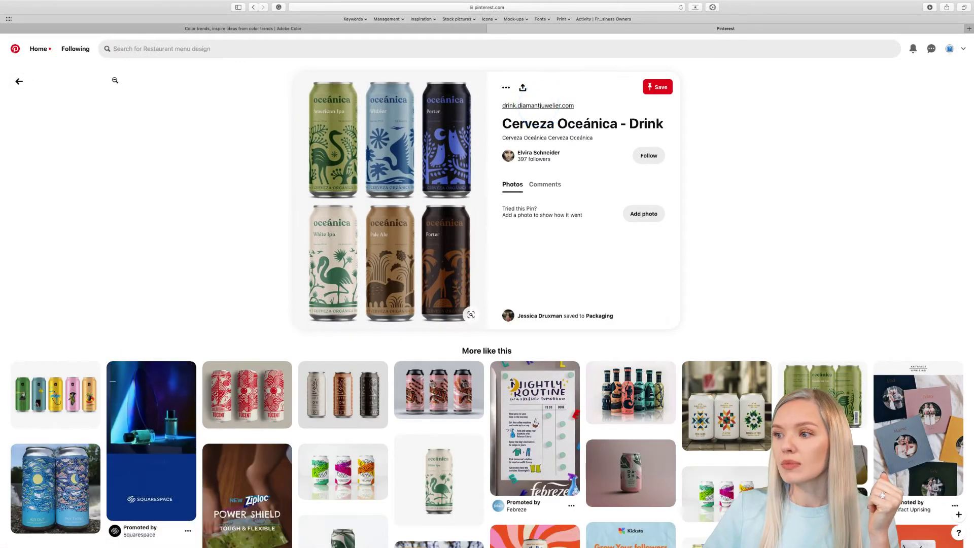
left_click(537, 106)
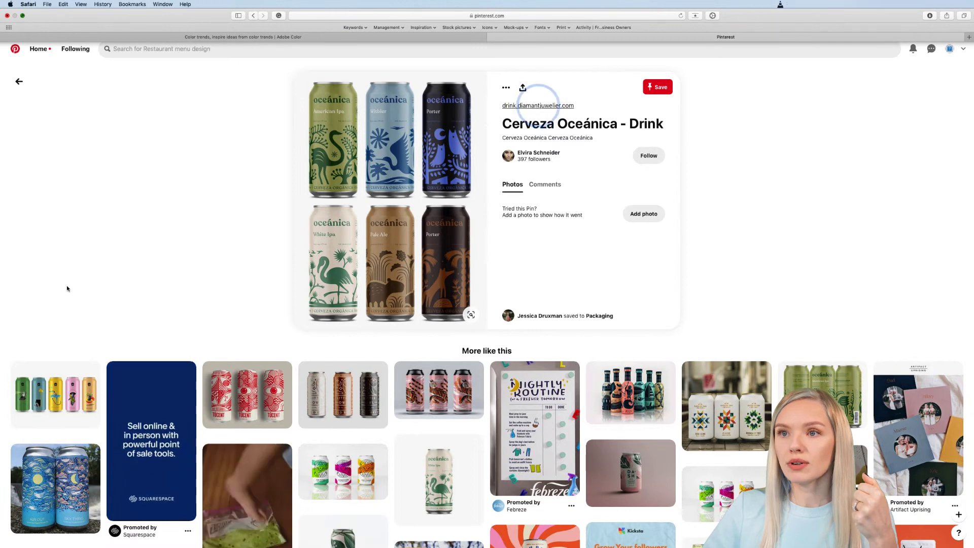
key("ctrl+super+f")
left_click(61, 253)
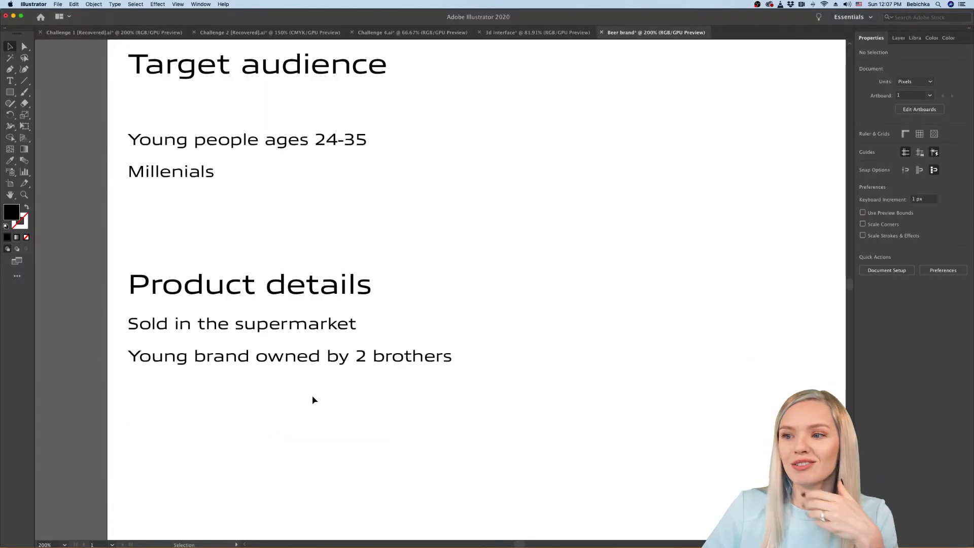
Step: Copy the "Young brand owned by 2 brothers" line directly below itself and change the copy's text to "Sold in a can"
left_click_drag(320, 359, 320, 389)
double_click(320, 385)
key("super+a")
type("So")
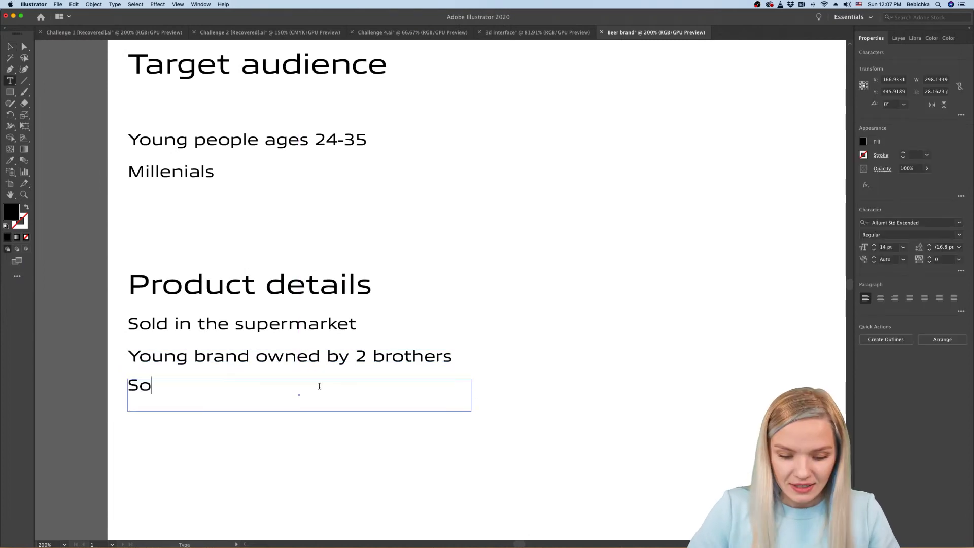
type("ld in a can")
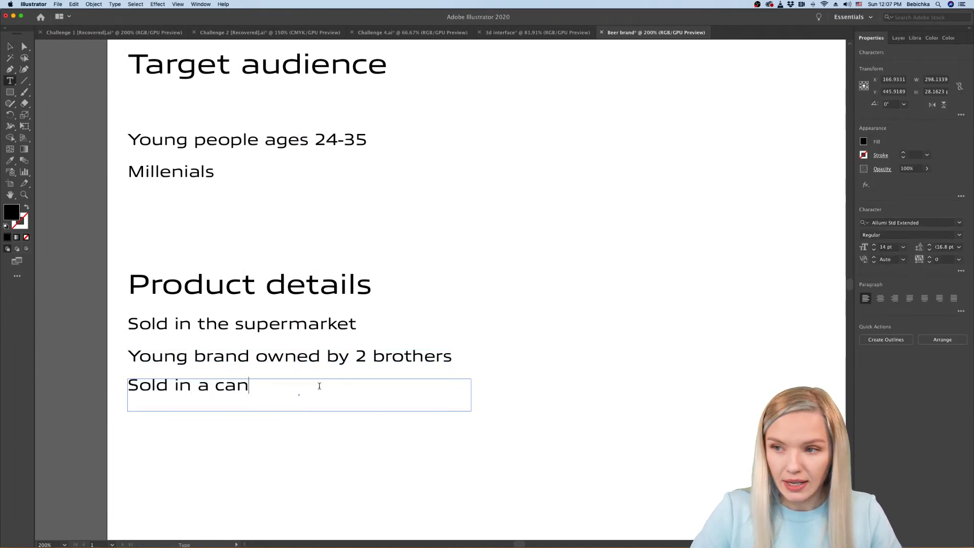
left_click(11, 45)
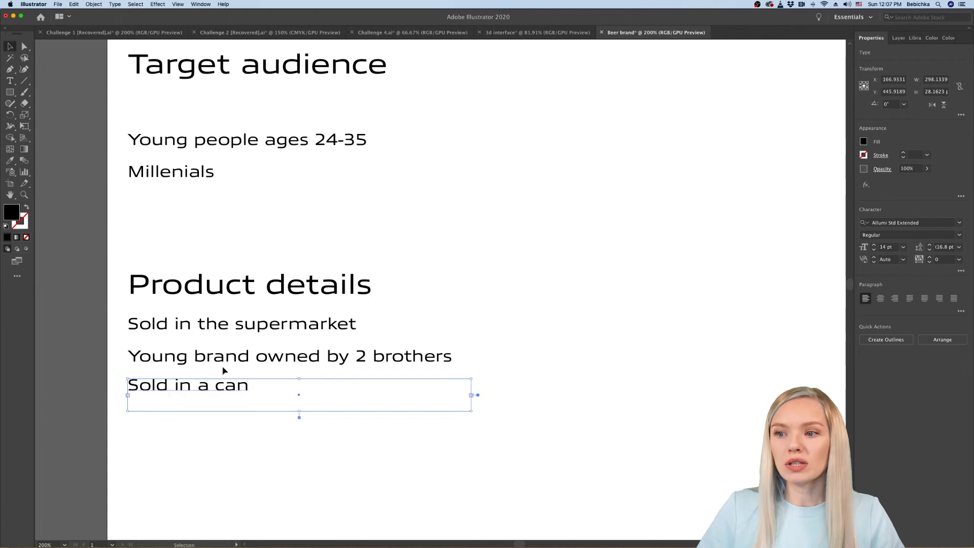
Step: Copy the "Sold in a can" line below itself as "3 types of beer (IPA, PORTER," and widen the copy's text box to about 314 px
left_click_drag(225, 384, 228, 410)
key("t")
triple_click(229, 410)
type("3 ")
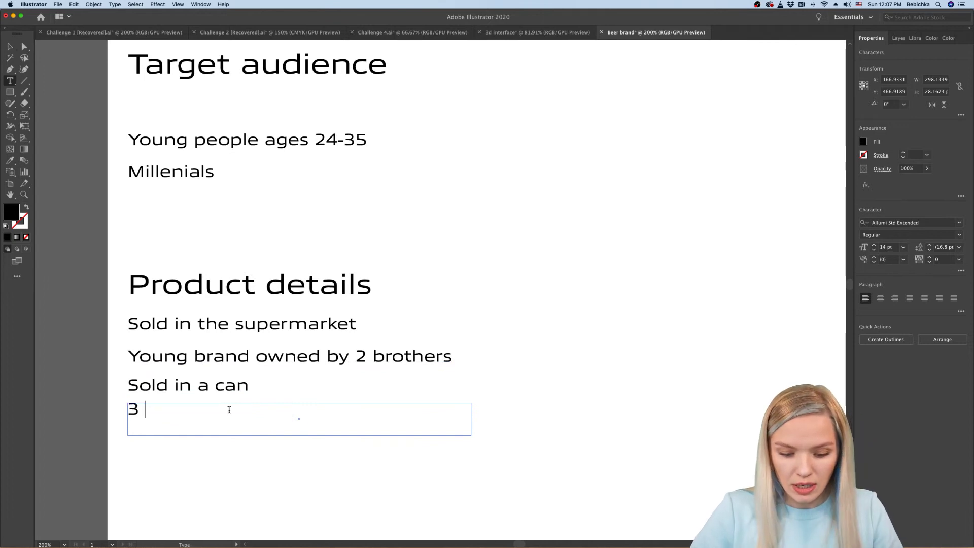
type("tyoe")
key("BackSpace")
key("BackSpace")
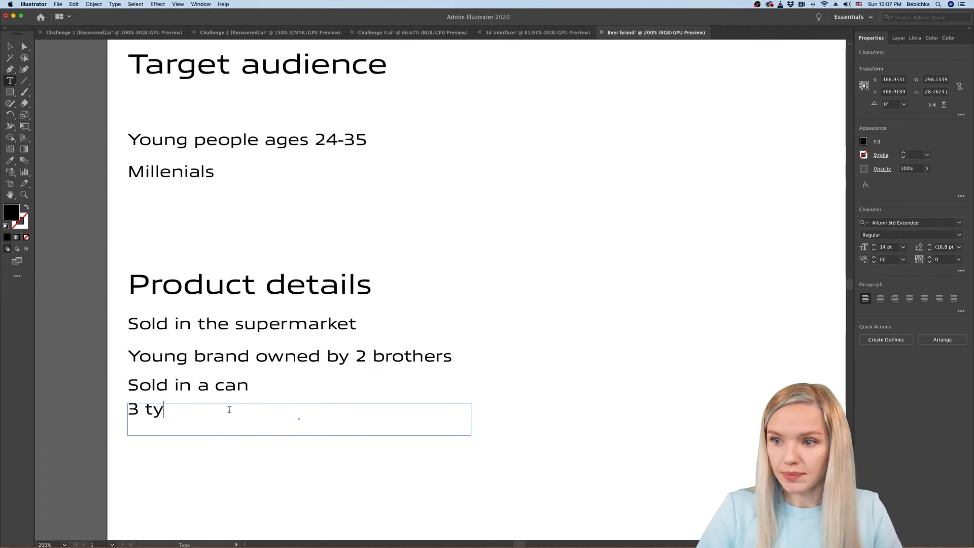
type("pes of be")
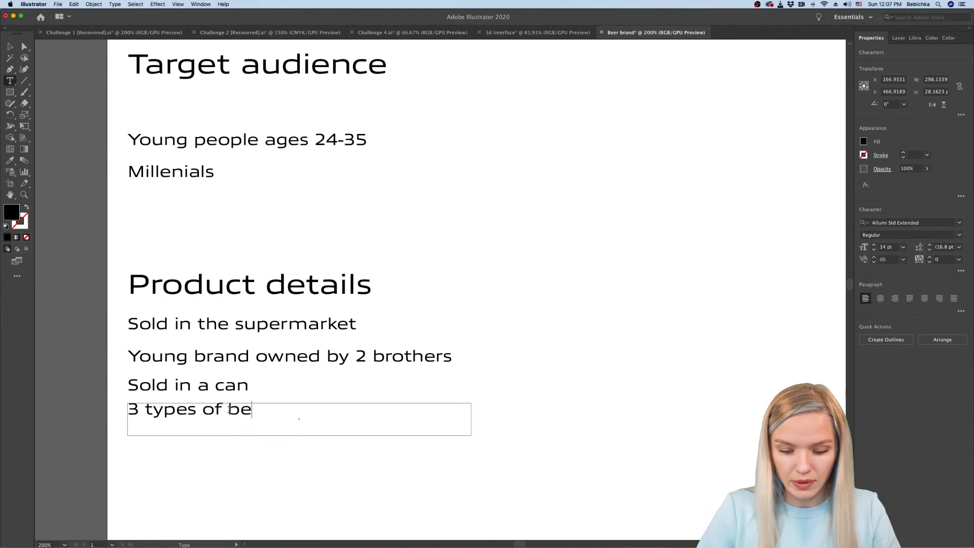
type("er (IPA")
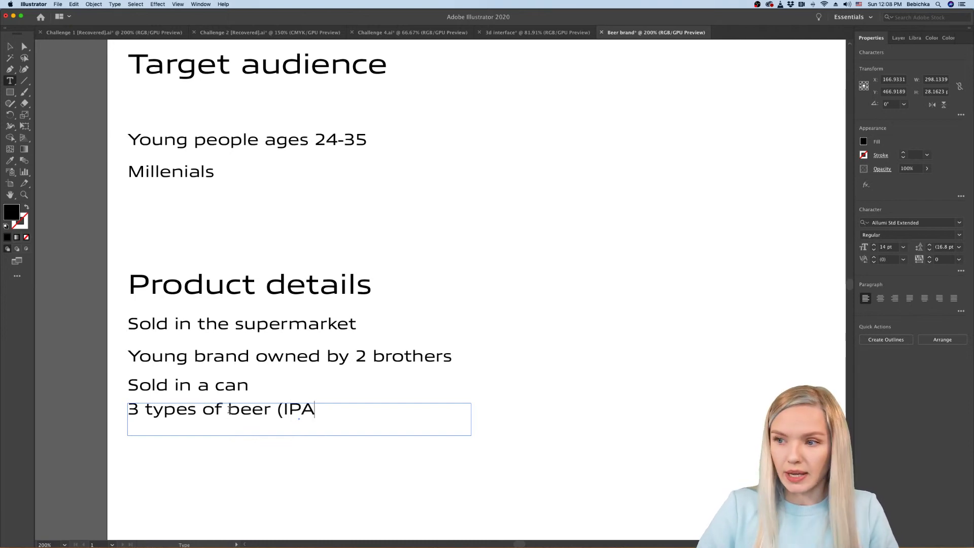
type(", PORTER")
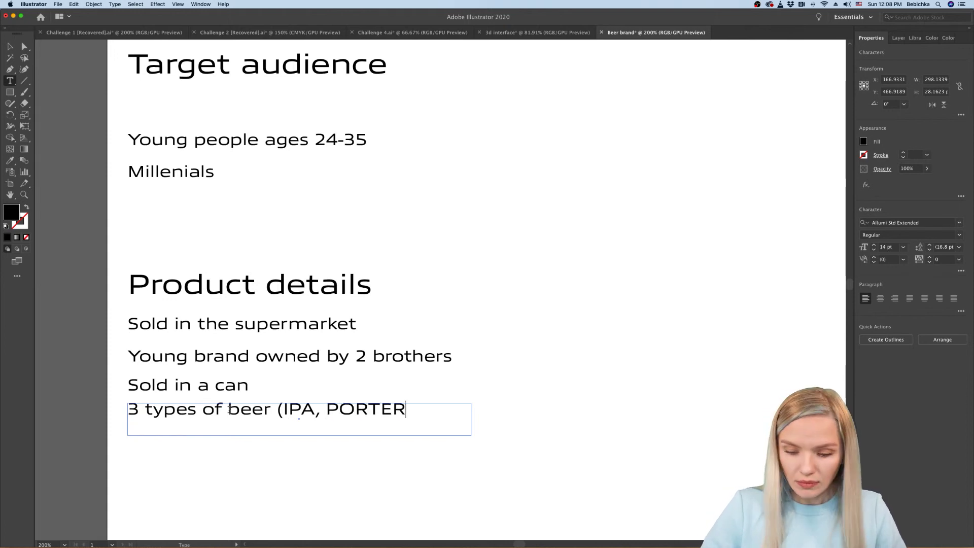
type(",")
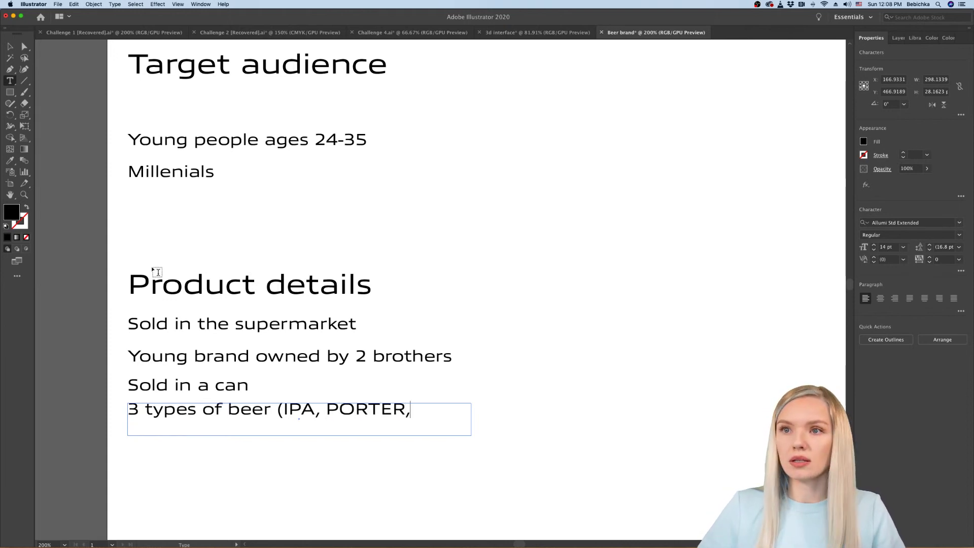
key("Escape")
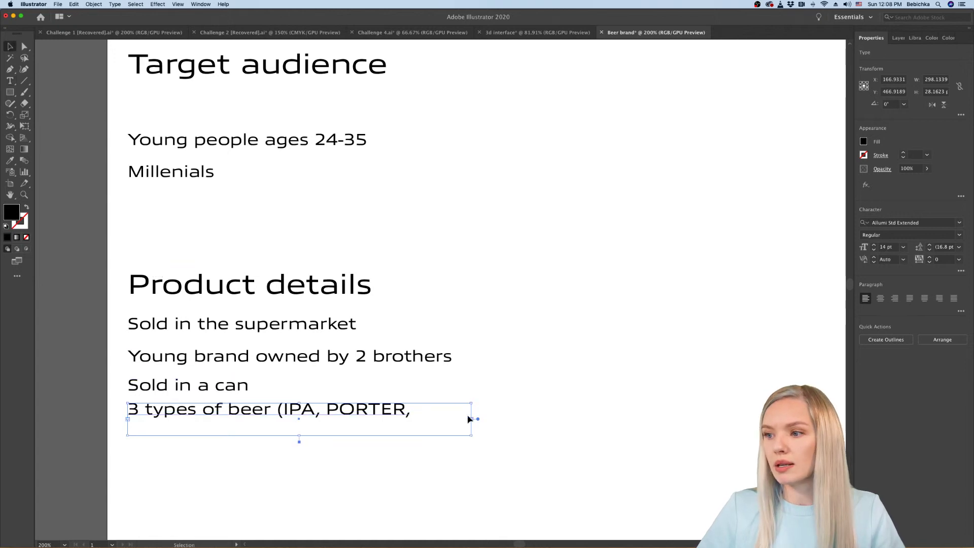
left_click_drag(471, 420, 490, 420)
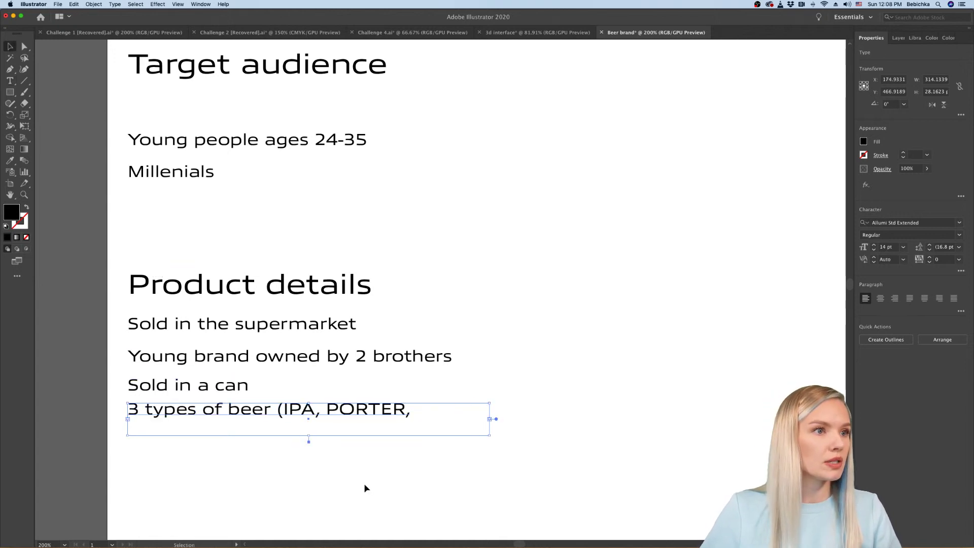
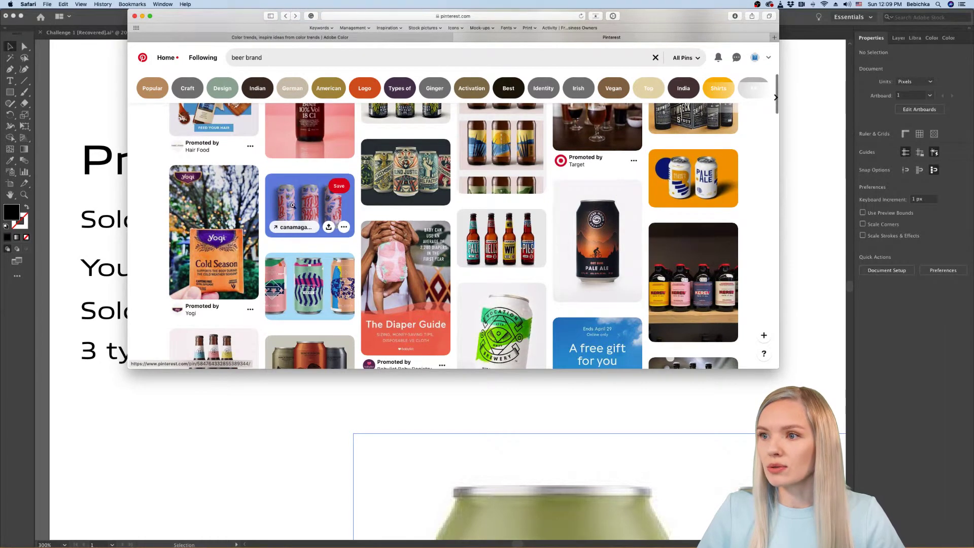
Step: Open the canamagazine.com craft beer cans pin on Pinterest and browse its similar pins for can design references
left_click(293, 205)
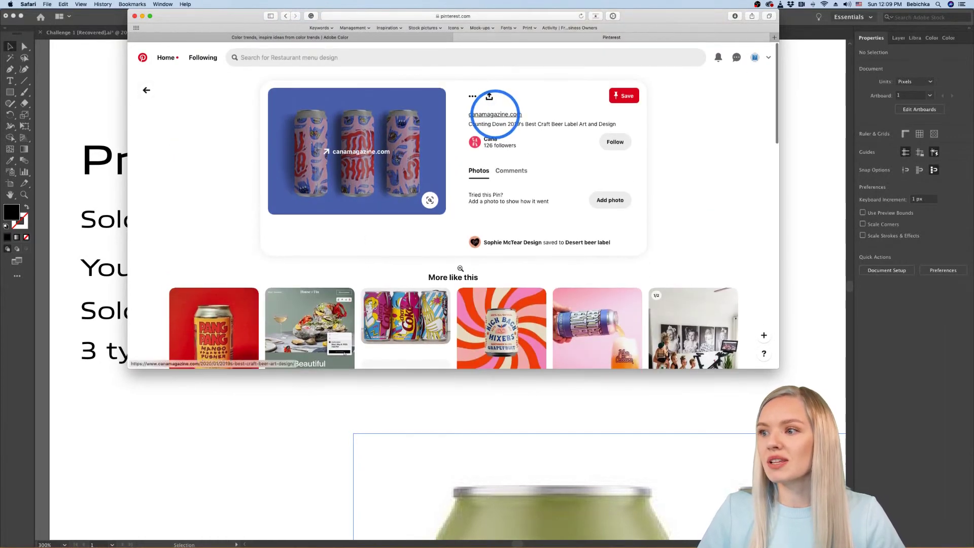
scroll(460, 268, "down", 3)
scroll(515, 275, "down", 10)
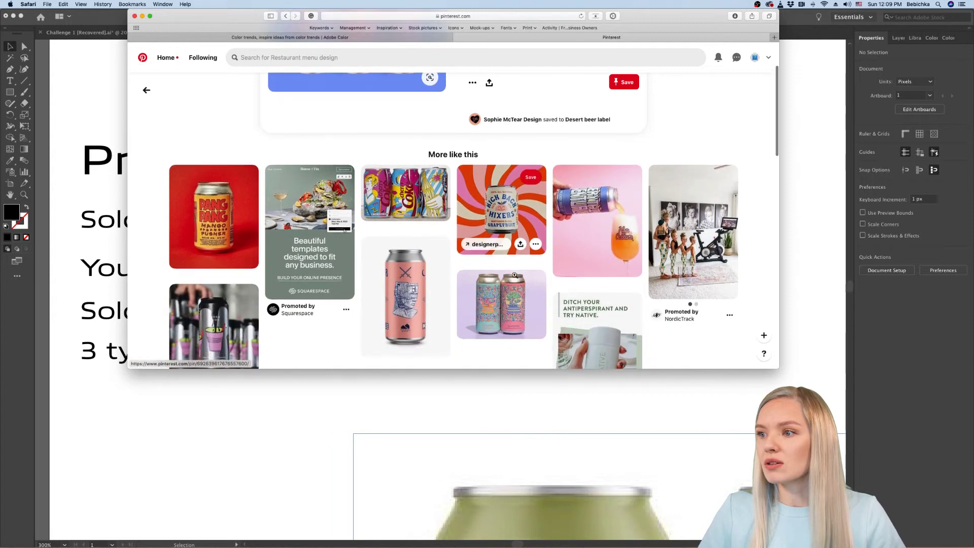
scroll(515, 274, "down", 4)
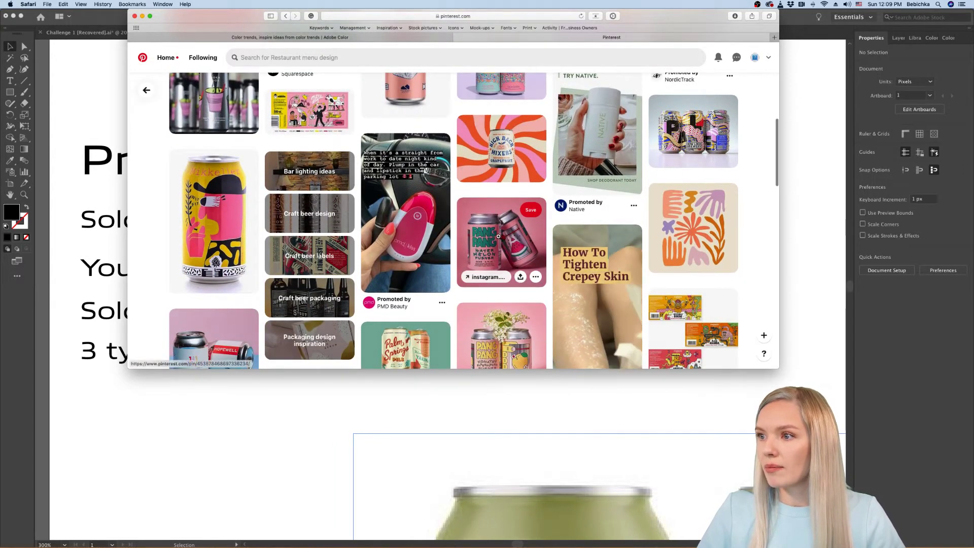
scroll(511, 273, "down", 7)
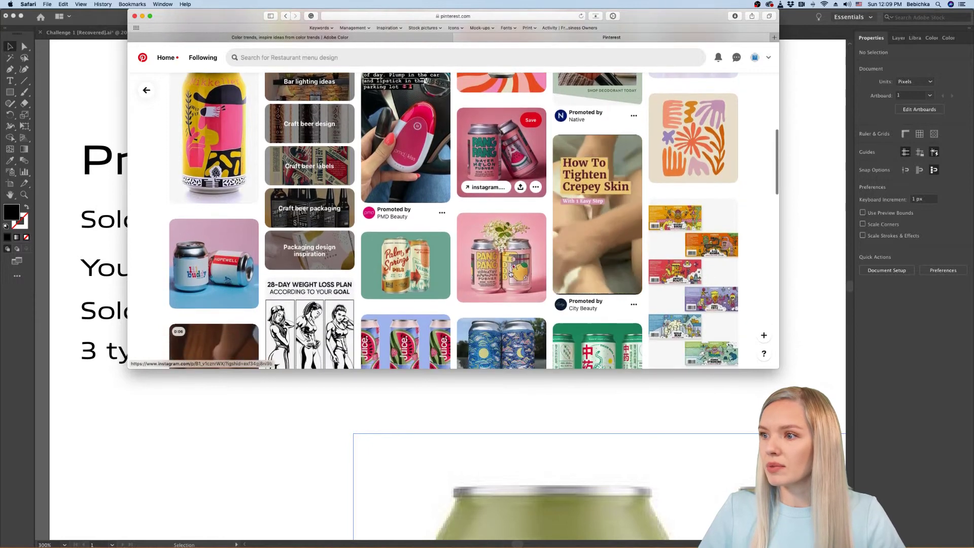
scroll(510, 271, "down", 8)
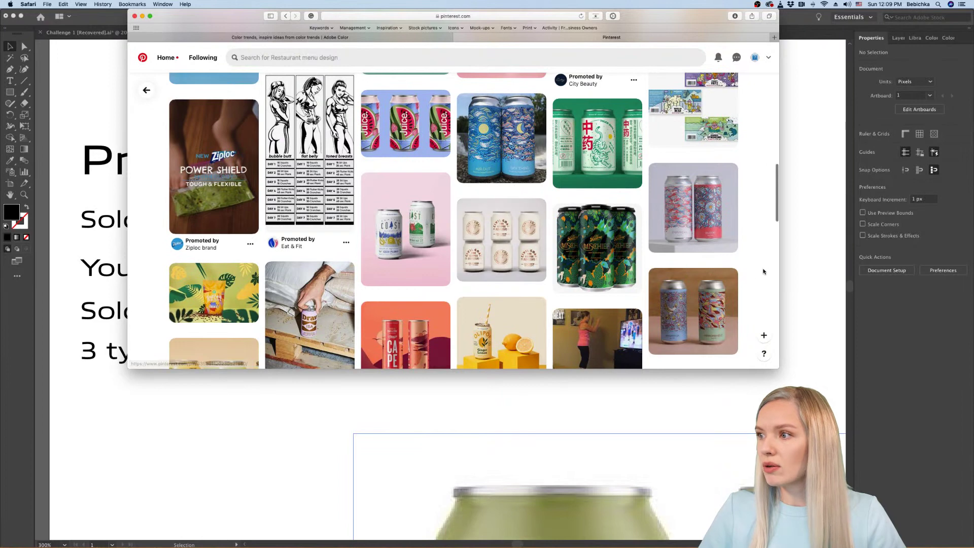
scroll(697, 275, "down", 6)
scroll(750, 271, "down", 3)
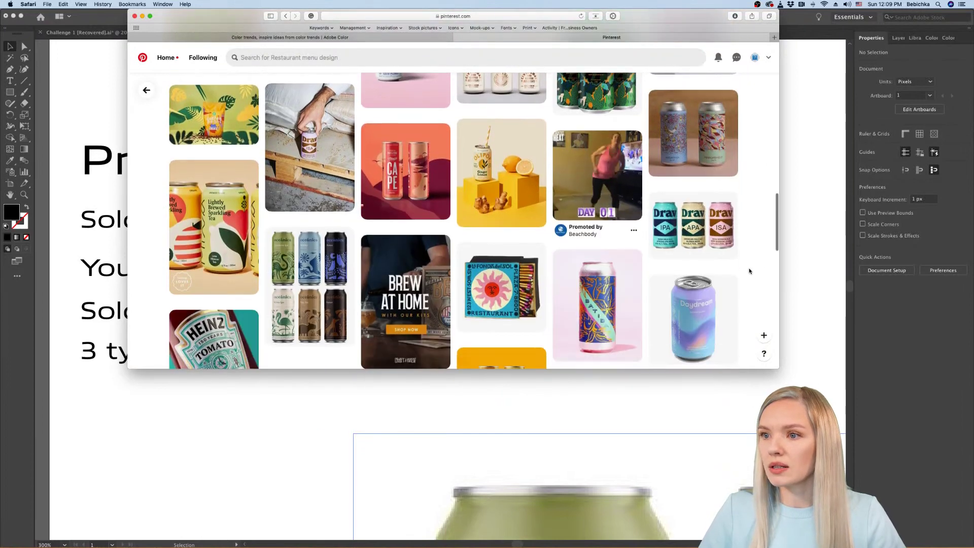
Step: Open the "Lightly Brewed Sparkling Tea" pin and place its can image in the Illustrator document below the product details
left_click(234, 248)
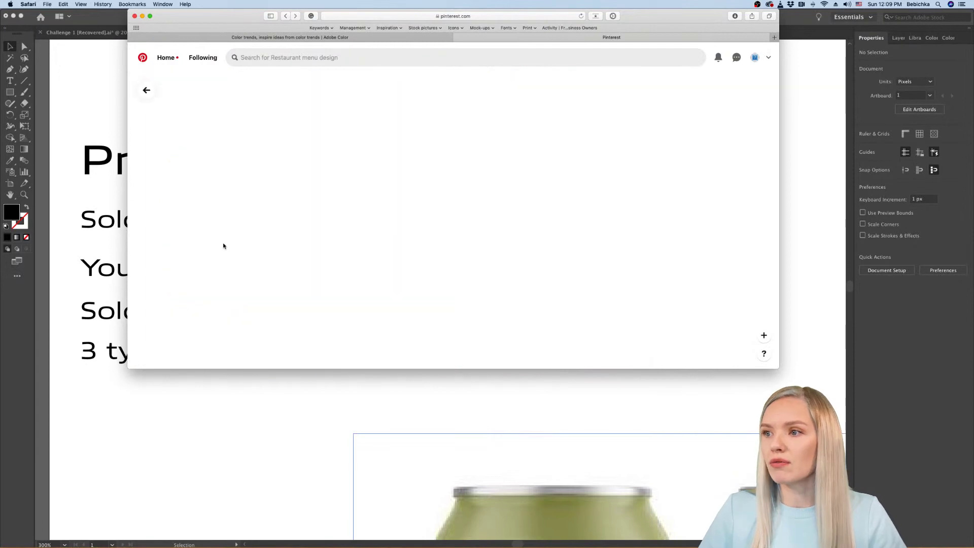
left_click(189, 89)
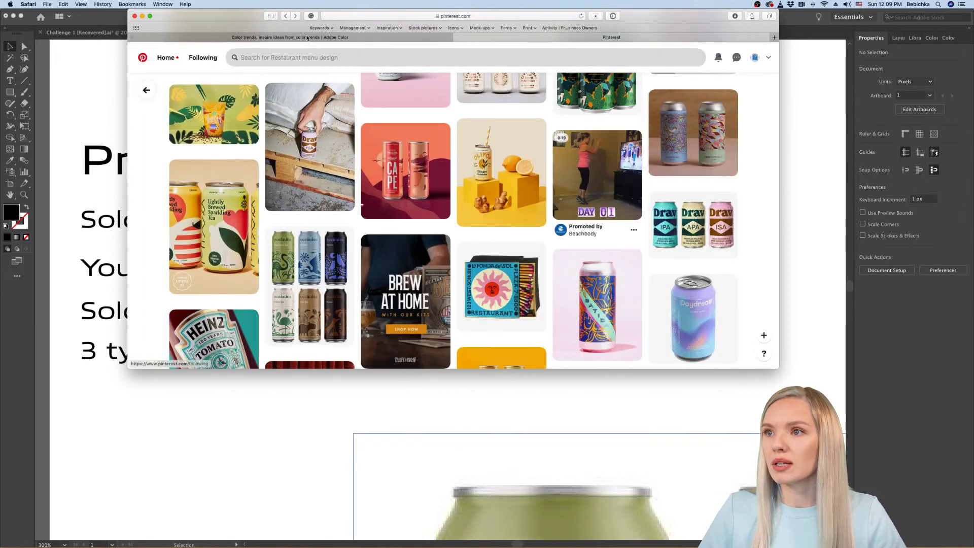
left_click(212, 216)
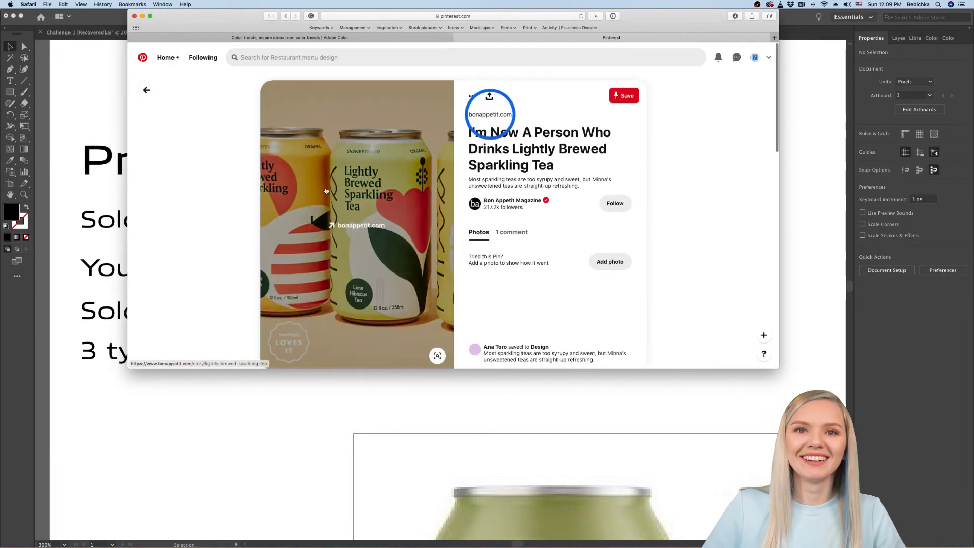
left_click_drag(375, 151, 300, 447)
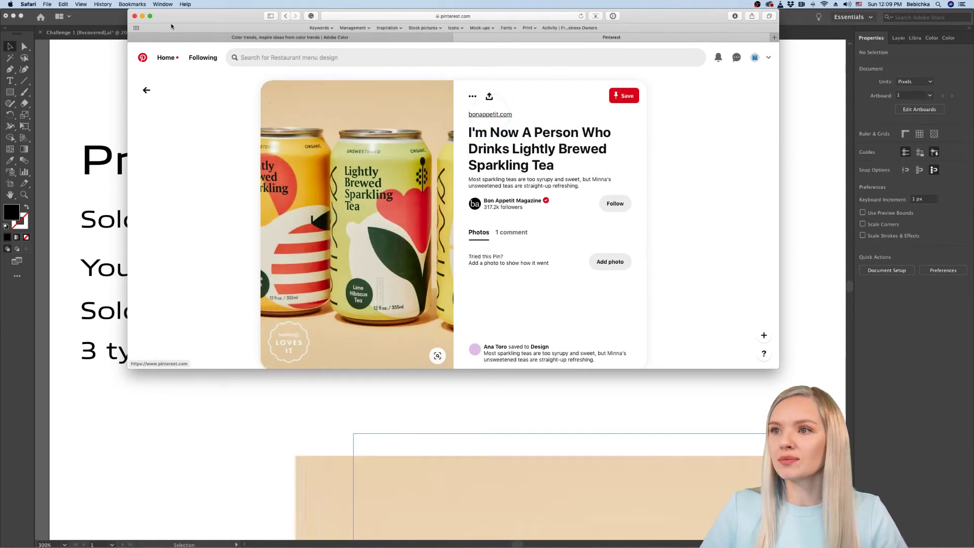
Step: Return to the similar pins, open the Olipop beverages pin, and place its image in the Illustrator document over the sparkling tea image
left_click(284, 16)
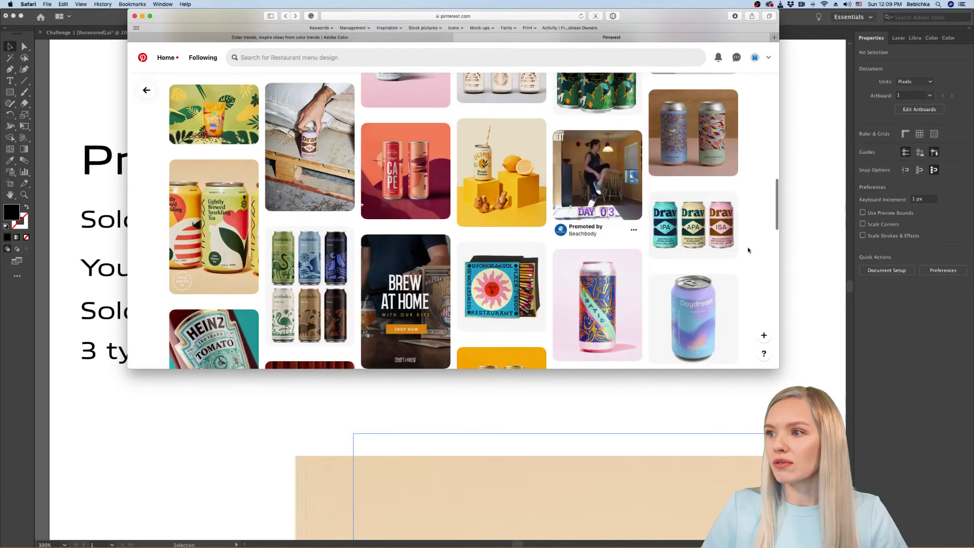
scroll(748, 250, "down", 2)
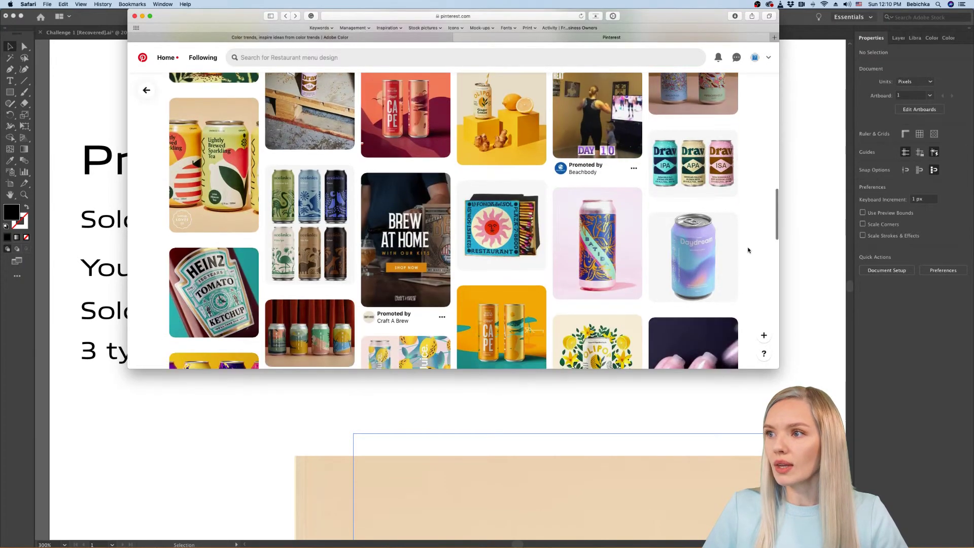
scroll(748, 250, "up", 2)
left_click(496, 191)
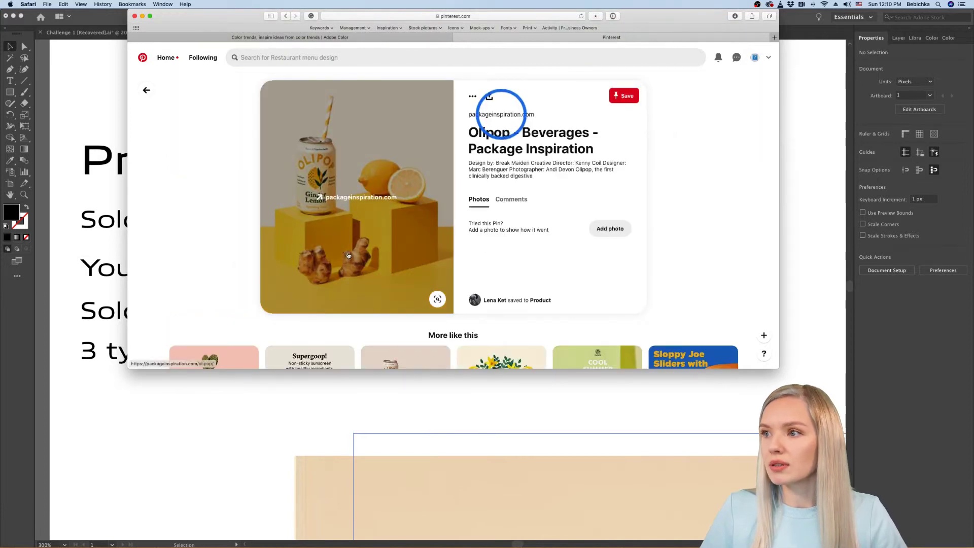
scroll(347, 249, "down", 1)
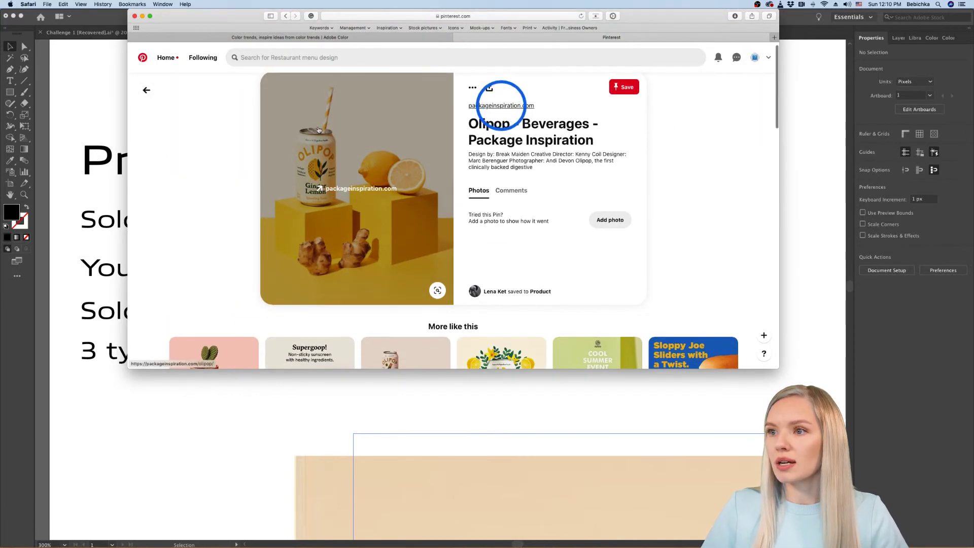
scroll(351, 109, "down", 1)
left_click_drag(351, 110, 263, 463)
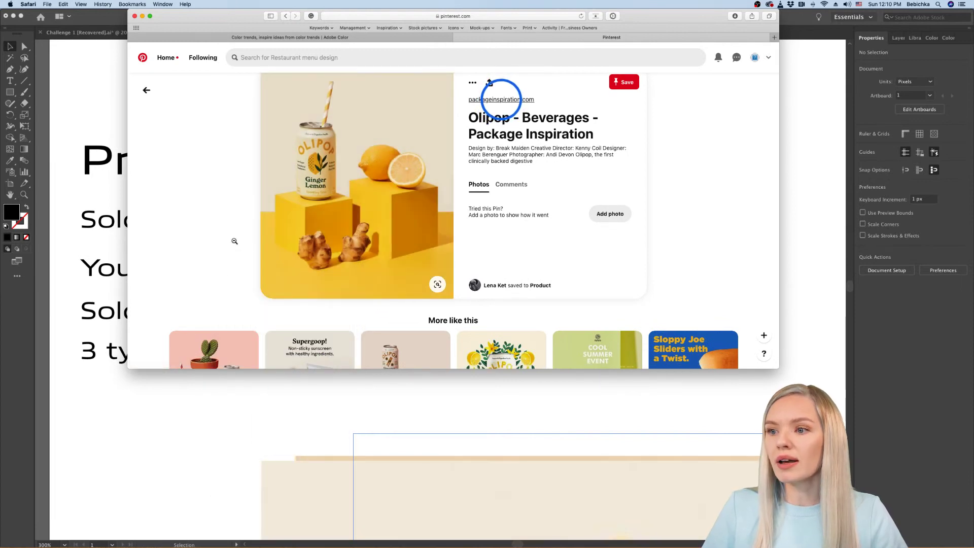
key("super+minus")
key("super+minus")
key("super+minus")
key("super+minus")
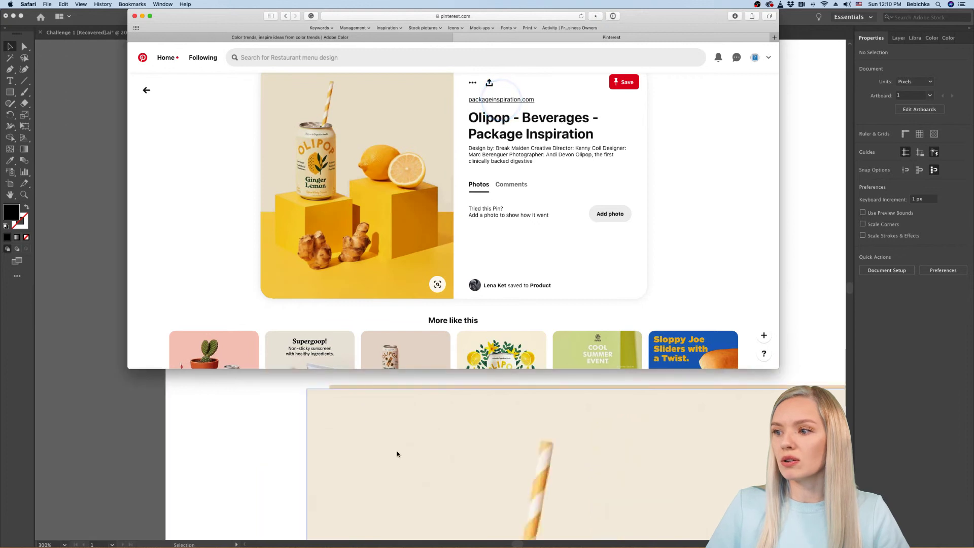
Step: Browse the Olipop pin's similar pins, open the Noosa Beer Company Land & Sea Brewery pin, and place its can image over the Olipop image in Illustrator
key("super+plus")
key("super+plus")
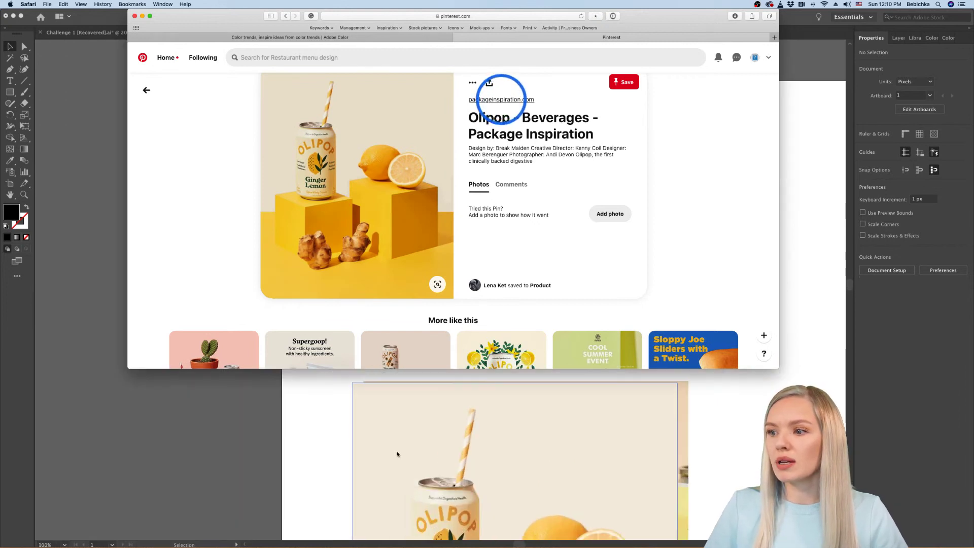
scroll(397, 453, "up", 3)
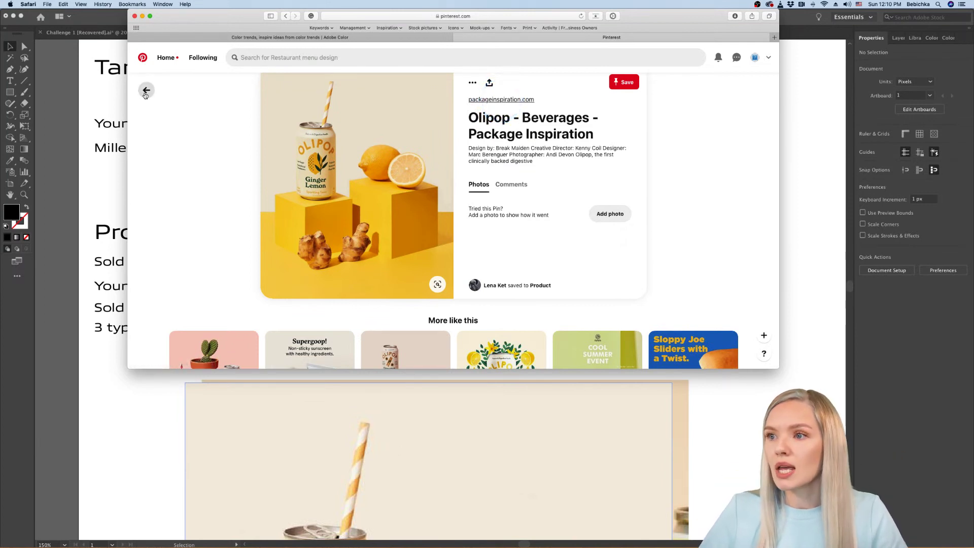
scroll(225, 184, "down", 3)
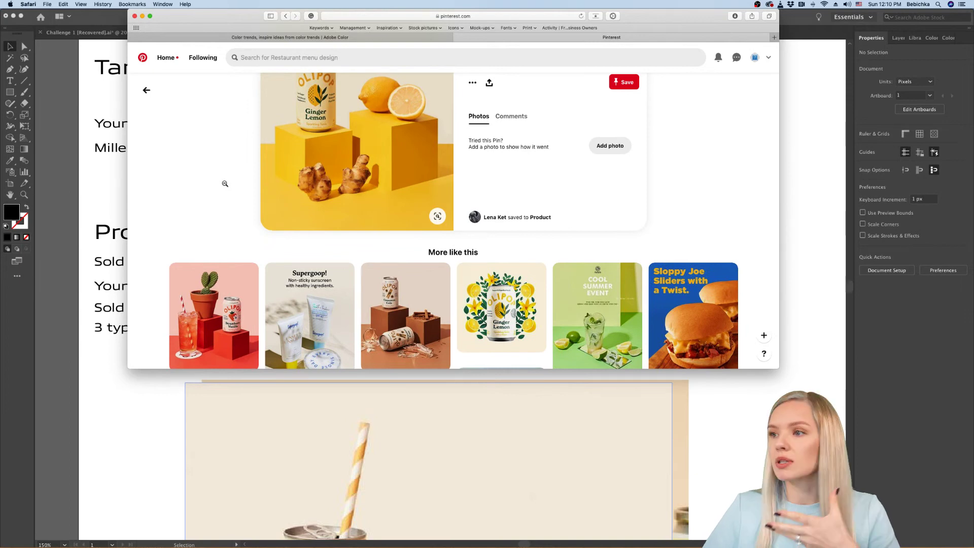
scroll(224, 184, "down", 10)
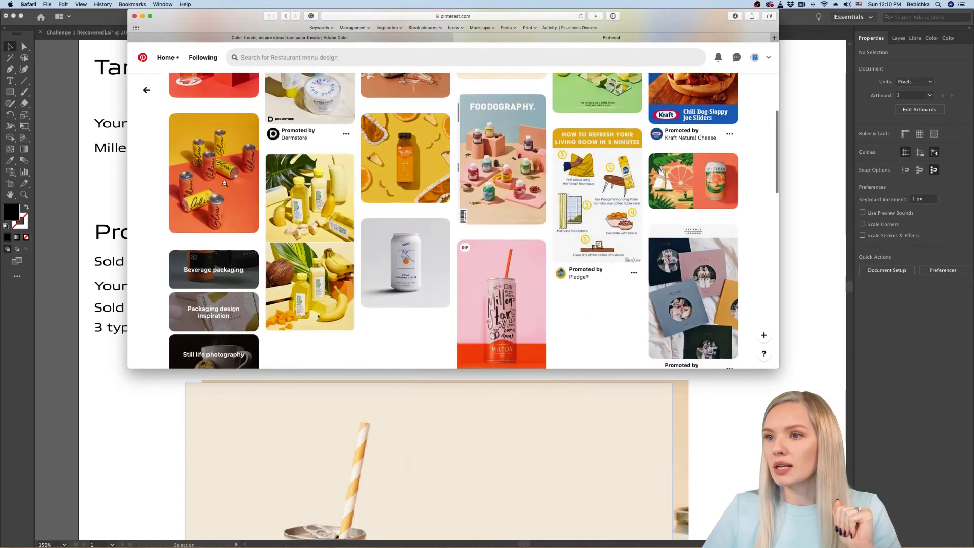
mouse_move(225, 184)
scroll(225, 185, "down", 10)
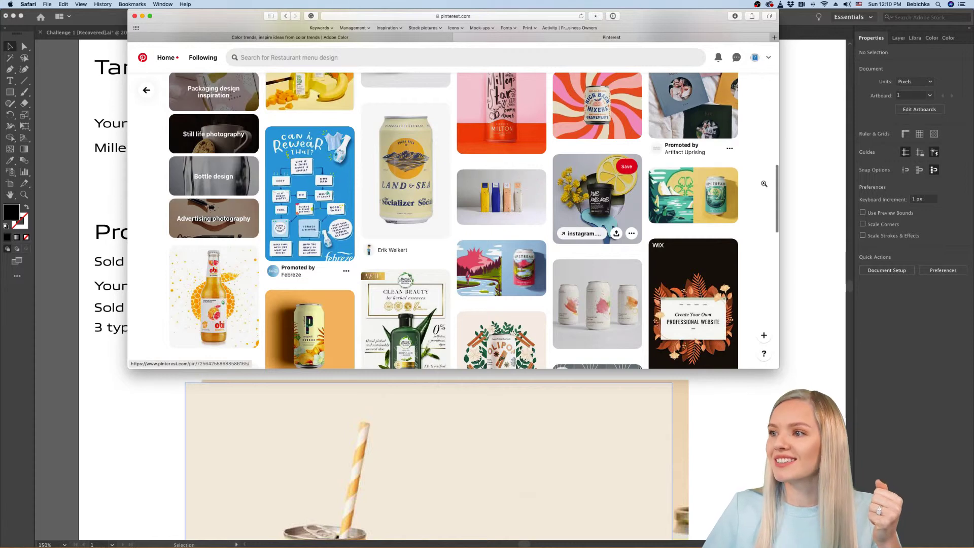
scroll(764, 183, "down", 1)
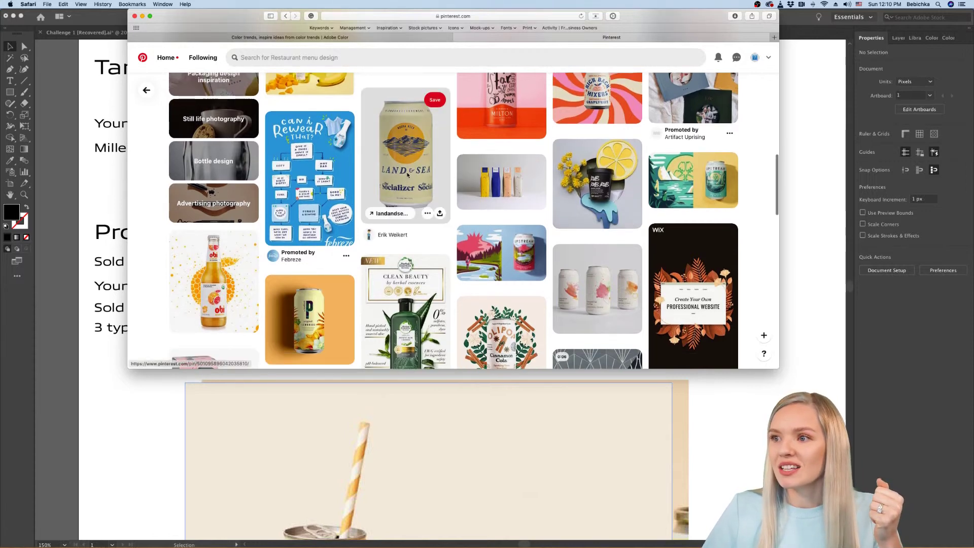
left_click(408, 174)
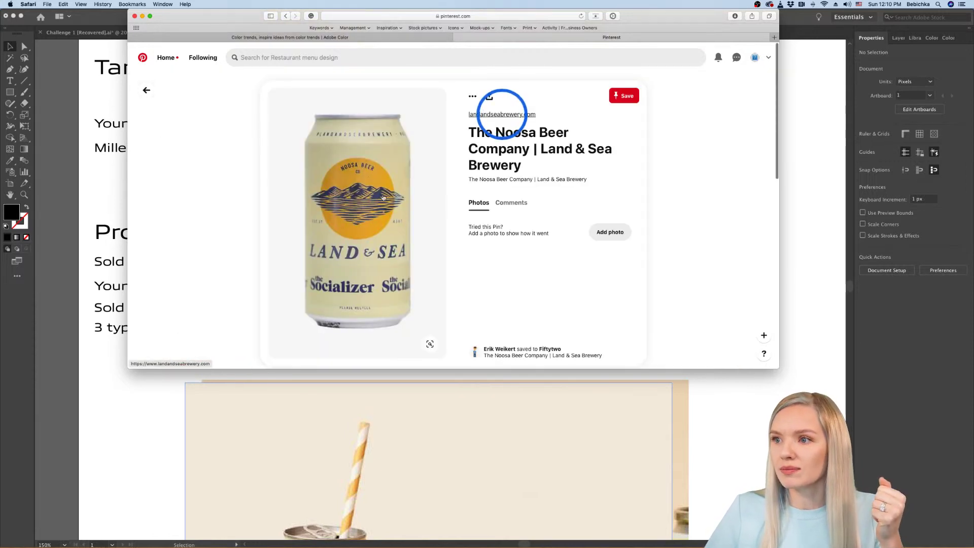
left_click_drag(376, 142, 159, 439)
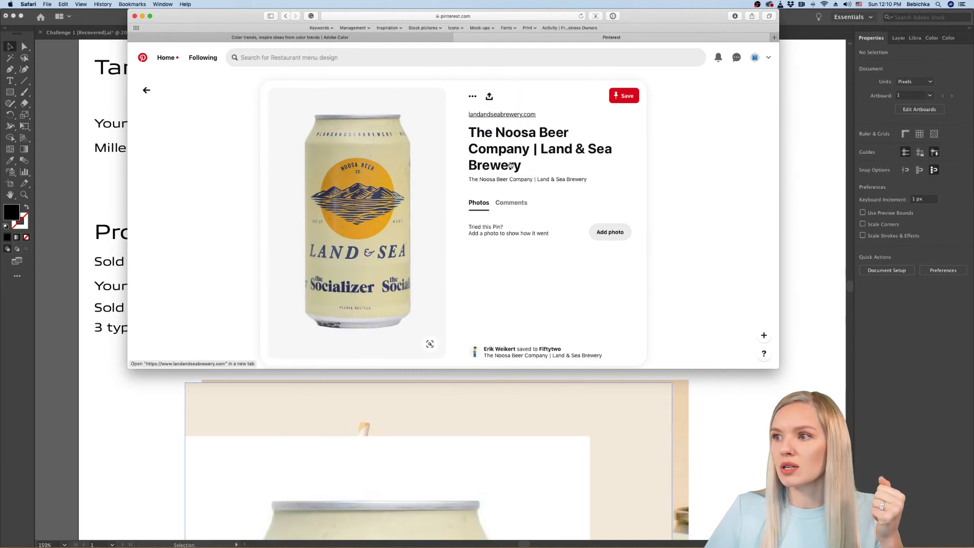
Step: Return to the similar pins, view the Milton Star Ciders pin, and go back to the similar pins
left_click(502, 113)
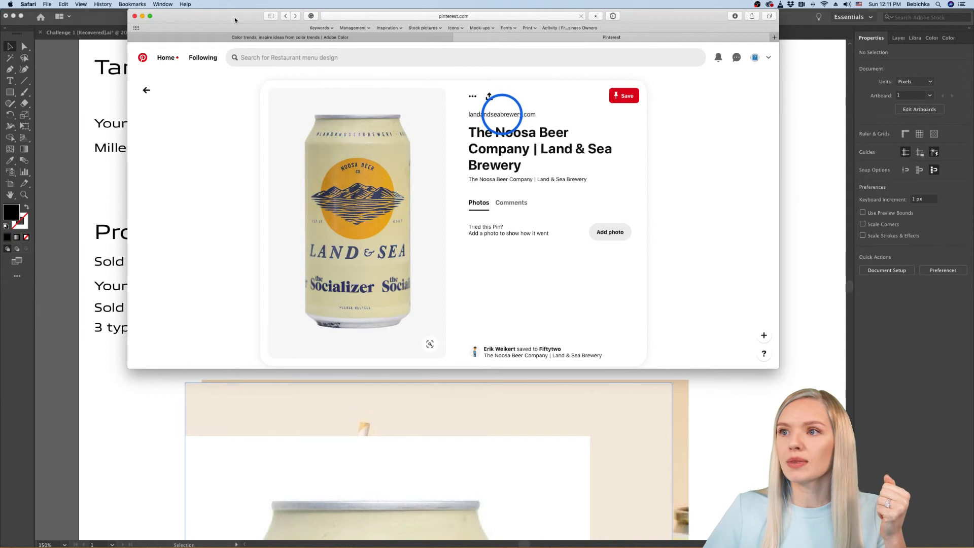
left_click(286, 16)
scroll(653, 218, "up", 3)
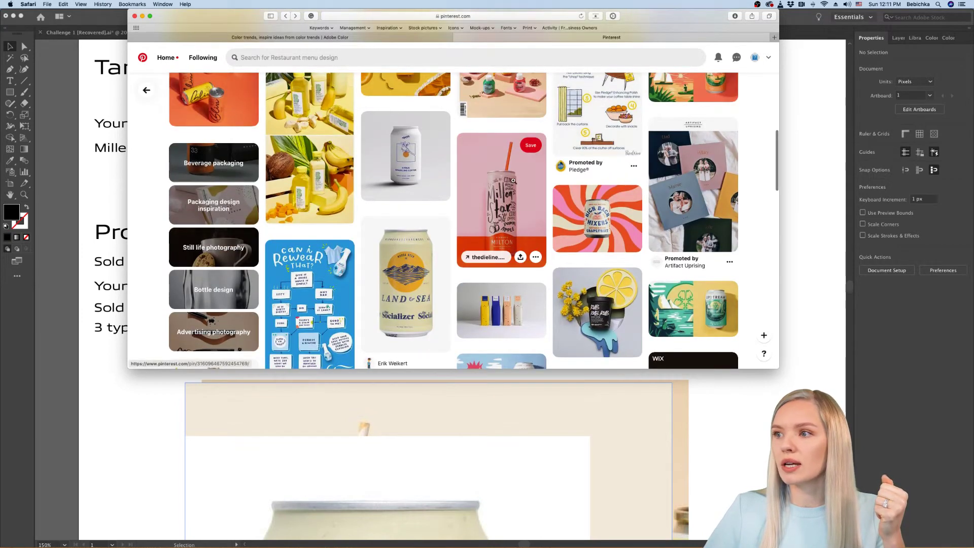
left_click(513, 180)
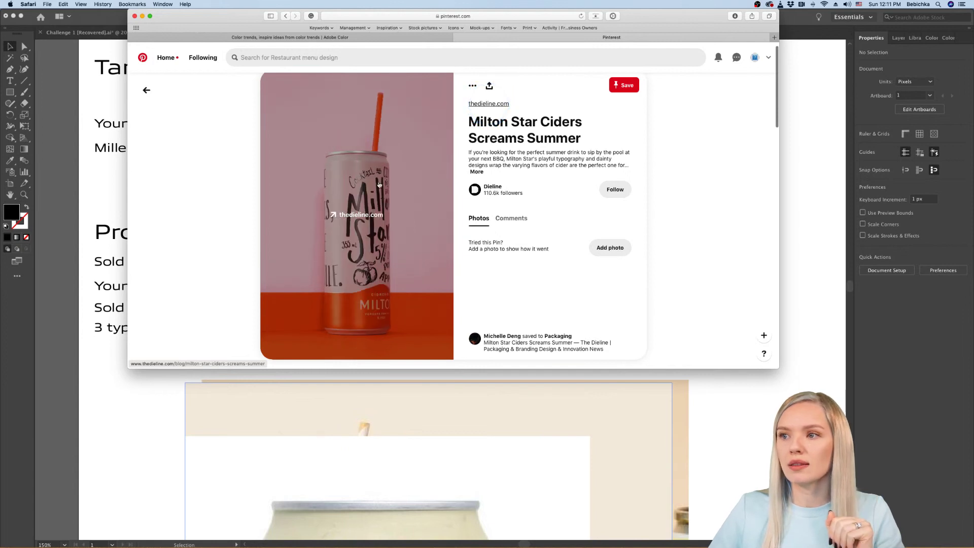
left_click(287, 17)
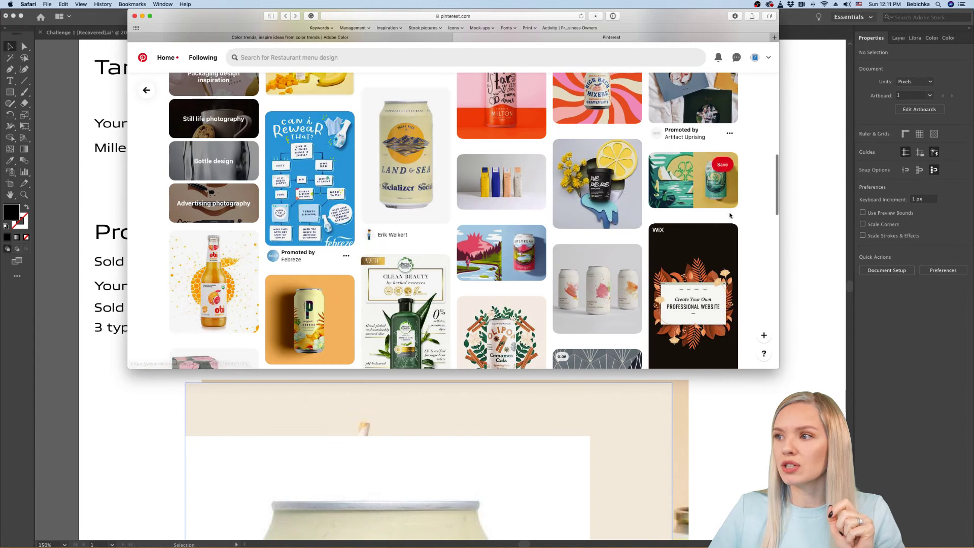
Step: Browse further through the similar pins and open the DALILAH BREWING CO can packaging pin with the orange Saison cans
scroll(757, 212, "down", 2)
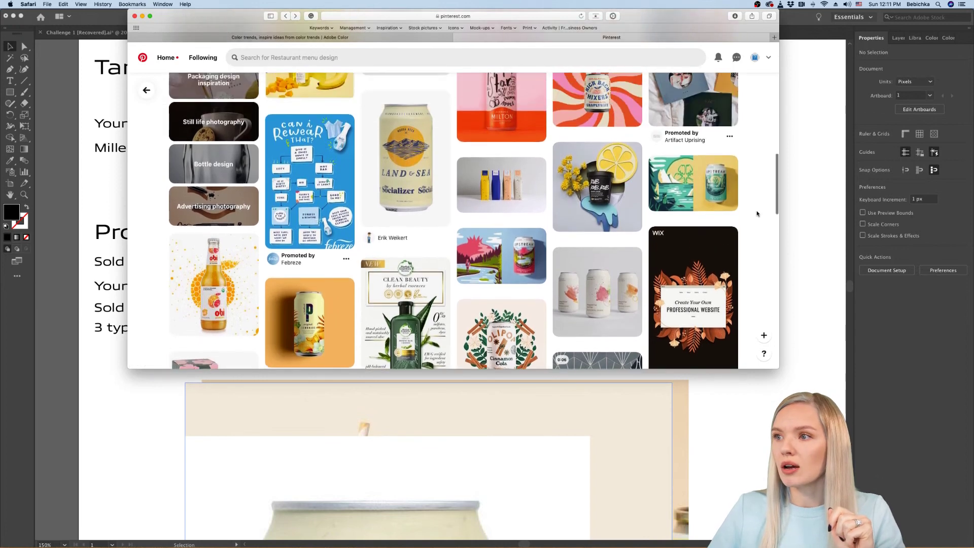
scroll(757, 214, "down", 3)
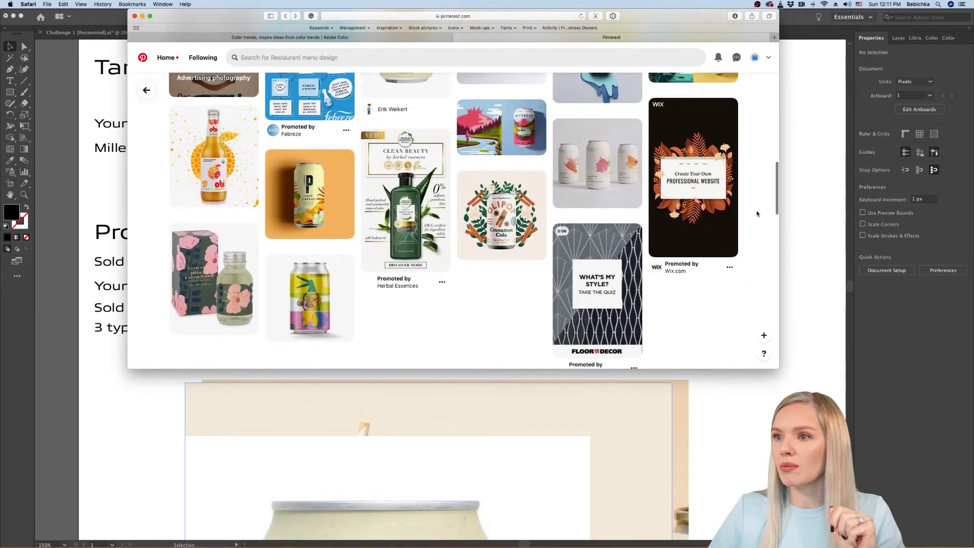
scroll(757, 213, "down", 10)
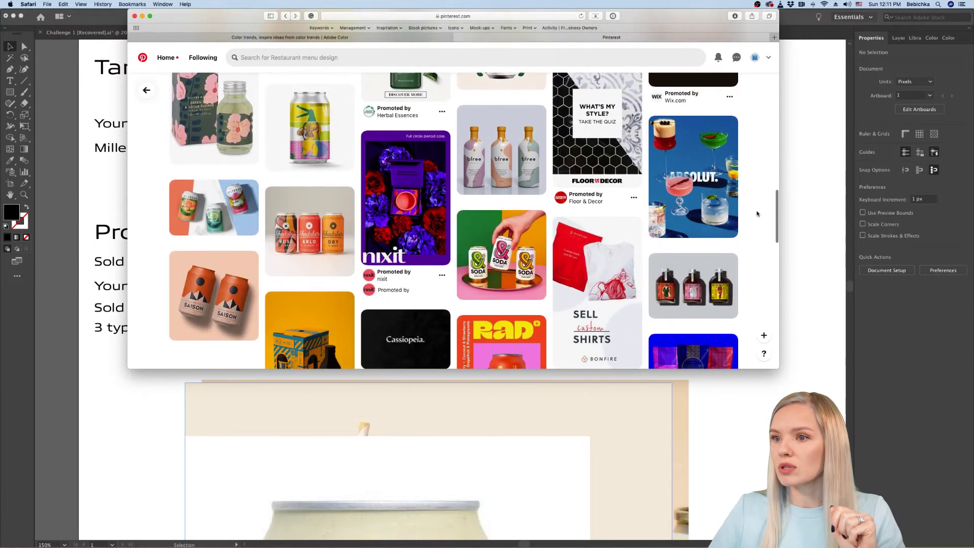
scroll(757, 214, "down", 2)
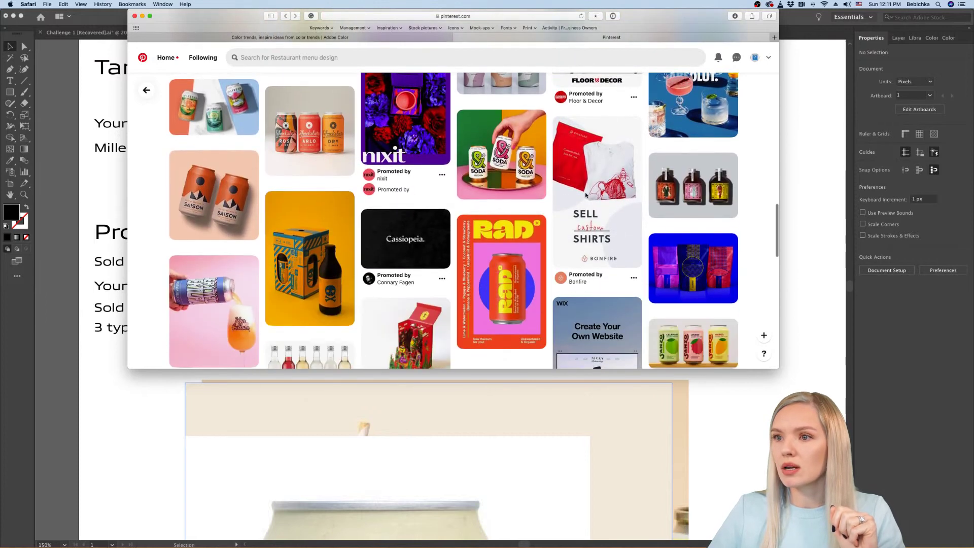
left_click(218, 203)
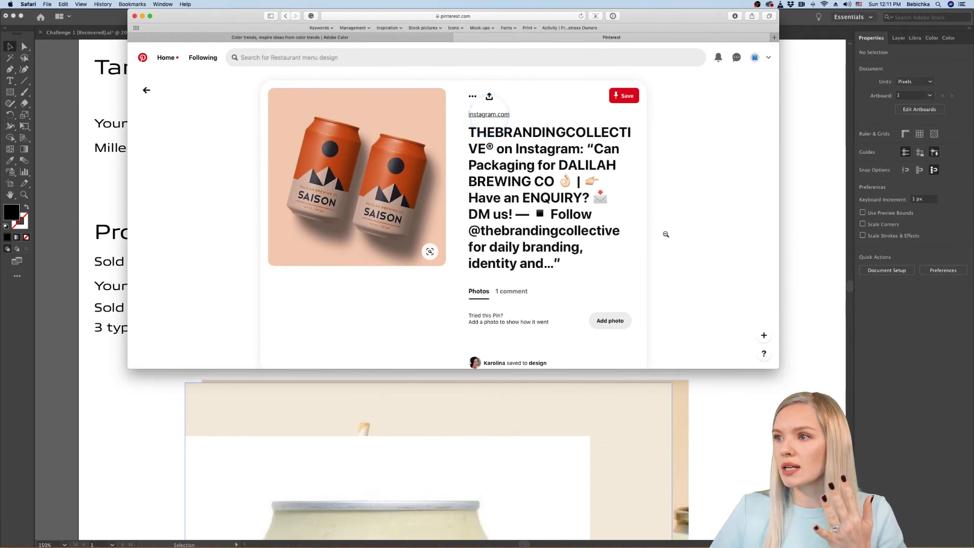
Step: Open the Design Clubs chocolate packaging pin from the related pins and place its image in the Illustrator document over the can images
scroll(666, 235, "down", 5)
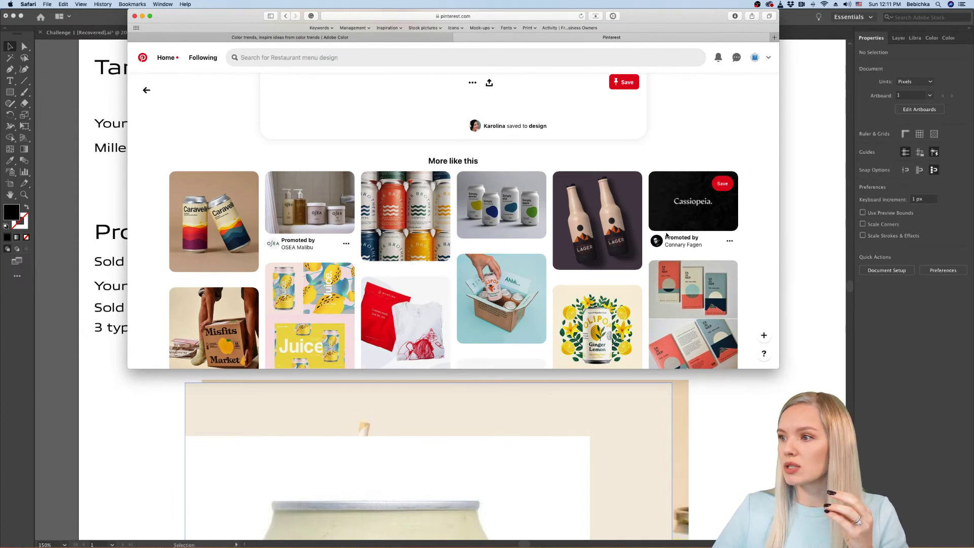
scroll(667, 235, "down", 1)
scroll(693, 274, "up", 5)
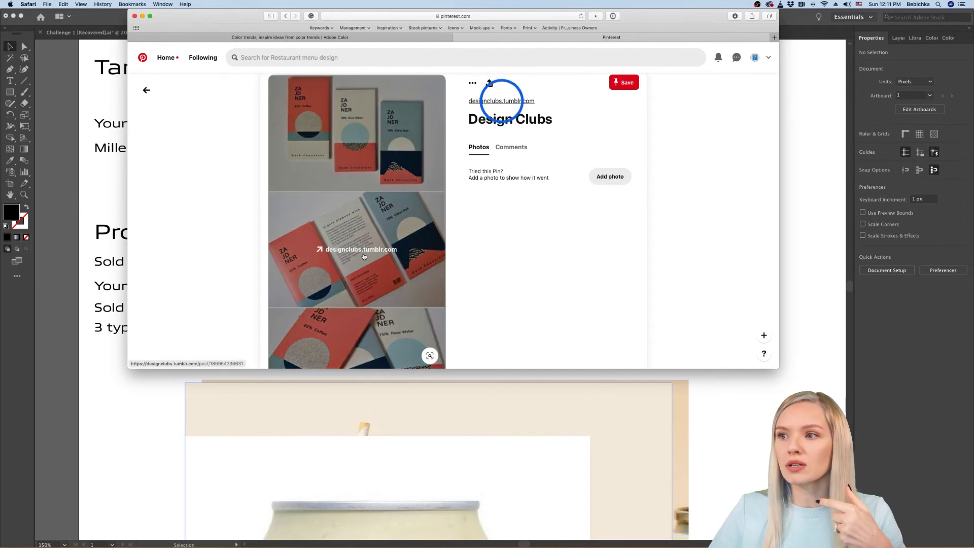
scroll(456, 234, "down", 3)
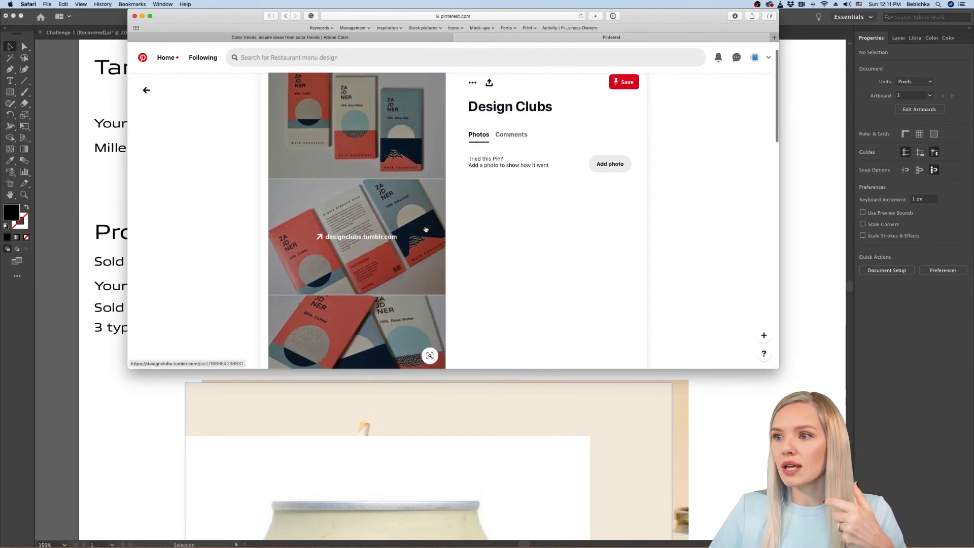
scroll(425, 230, "down", 1)
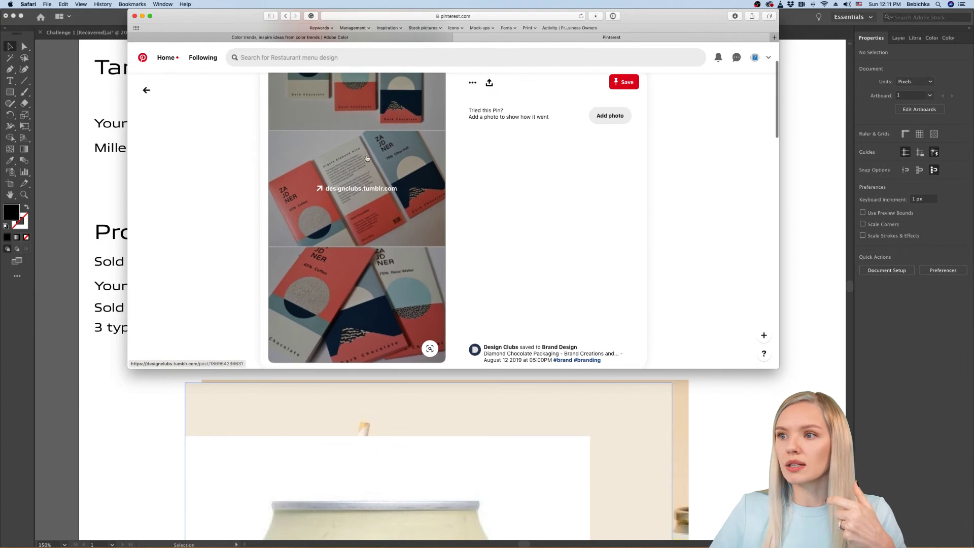
left_click_drag(328, 97, 133, 429)
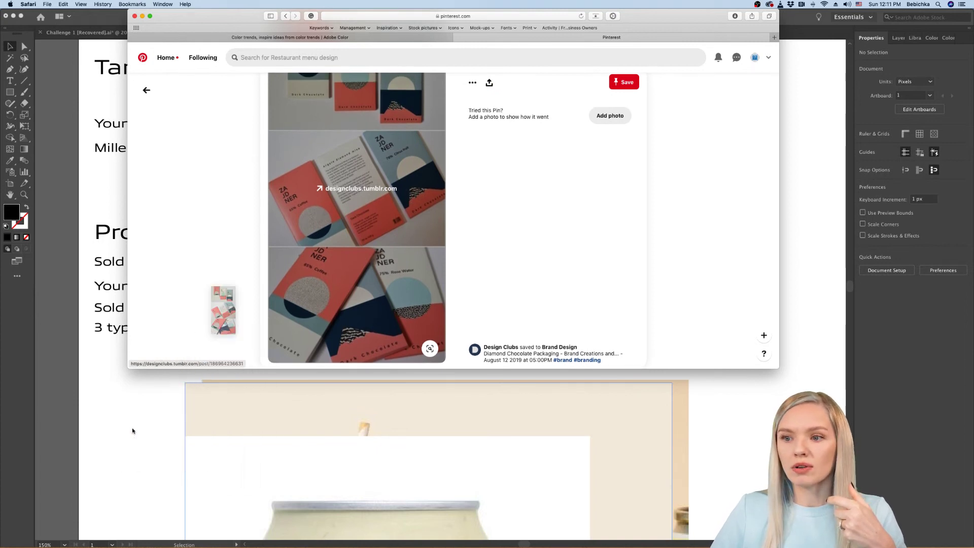
Step: Switch to Illustrator and move the chocolate packaging image off the other images to the empty area right of the artboard
left_click(152, 412)
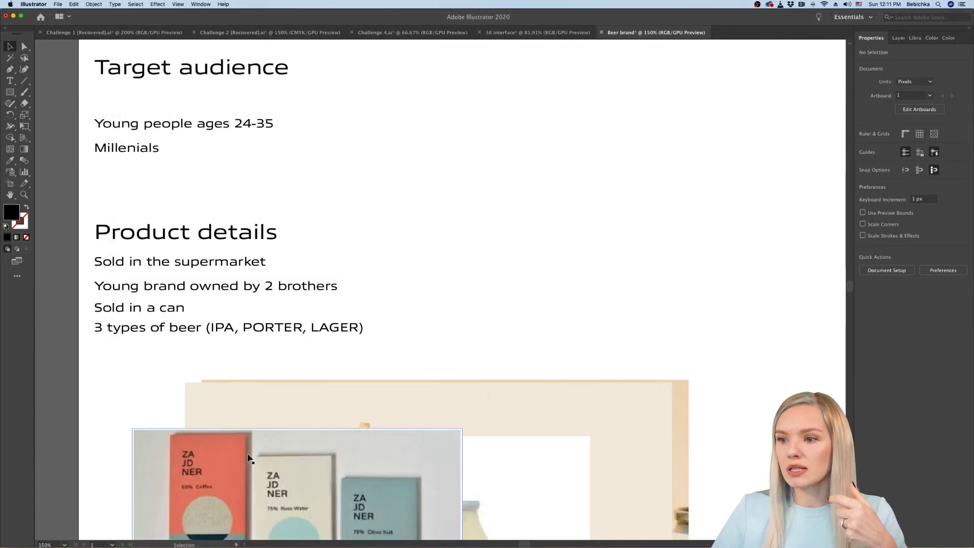
scroll(248, 459, "down", 5)
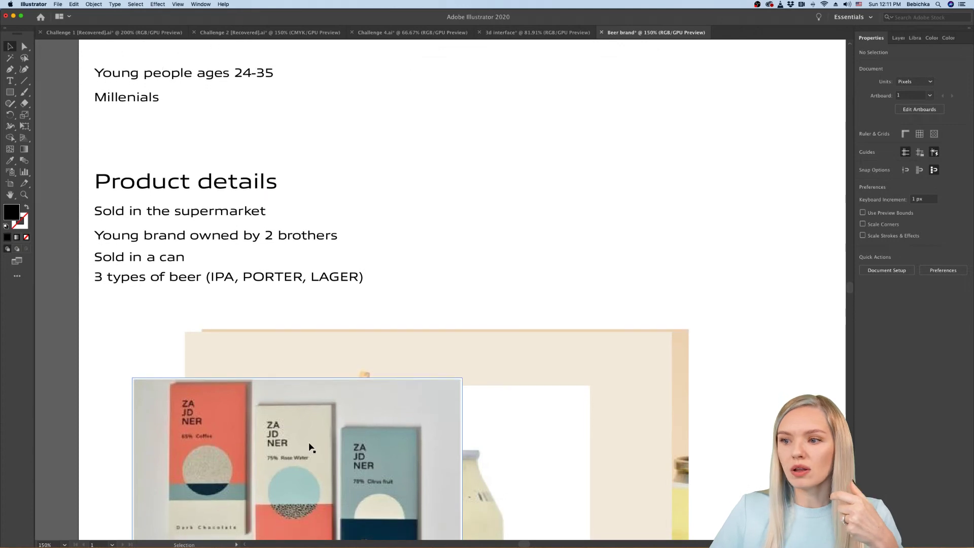
scroll(309, 446, "down", 10)
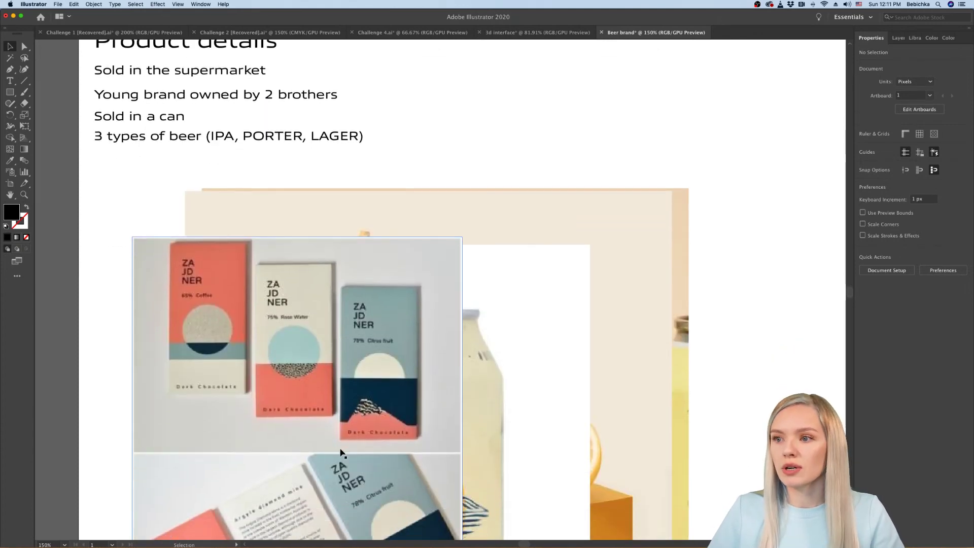
scroll(341, 454, "down", 3)
scroll(341, 454, "down", 5)
left_click_drag(314, 334, 799, 124)
scroll(432, 367, "right", 5)
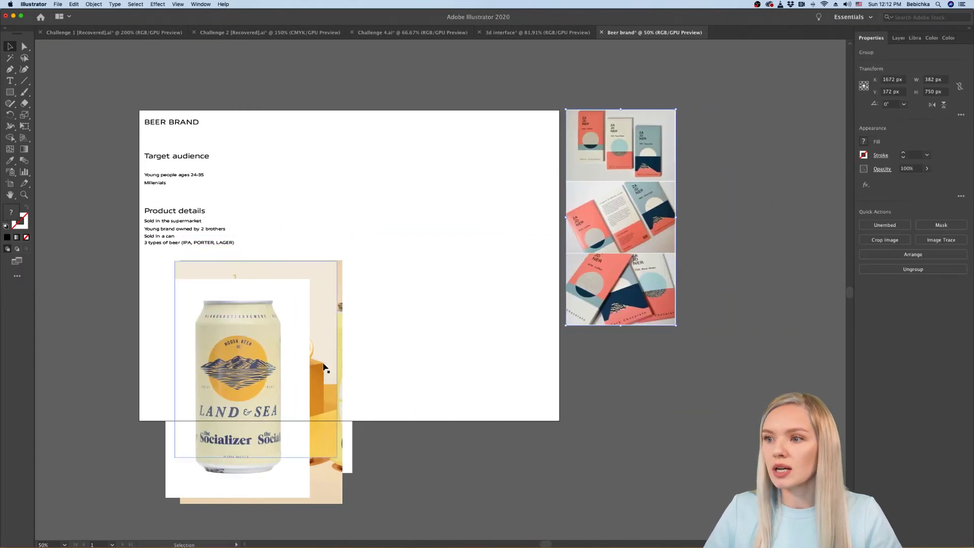
Step: Select all the reference images together and scale them down to fit on the artboard, with the chocolate packaging in its upper-right corner
left_click(255, 492, "shift")
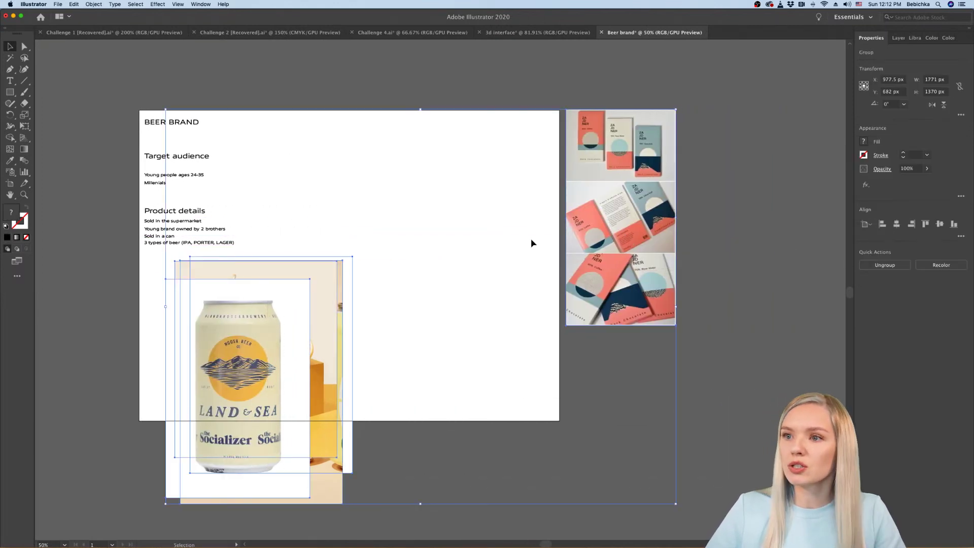
left_click_drag(678, 306, 546, 163)
left_click(540, 301)
Step: Arrange the Land & Sea and oceánica cans beside the chocolate packaging, with the Olipop and sparkling tea images in a row beneath them
left_click_drag(380, 313, 498, 166)
left_click_drag(364, 351, 527, 248)
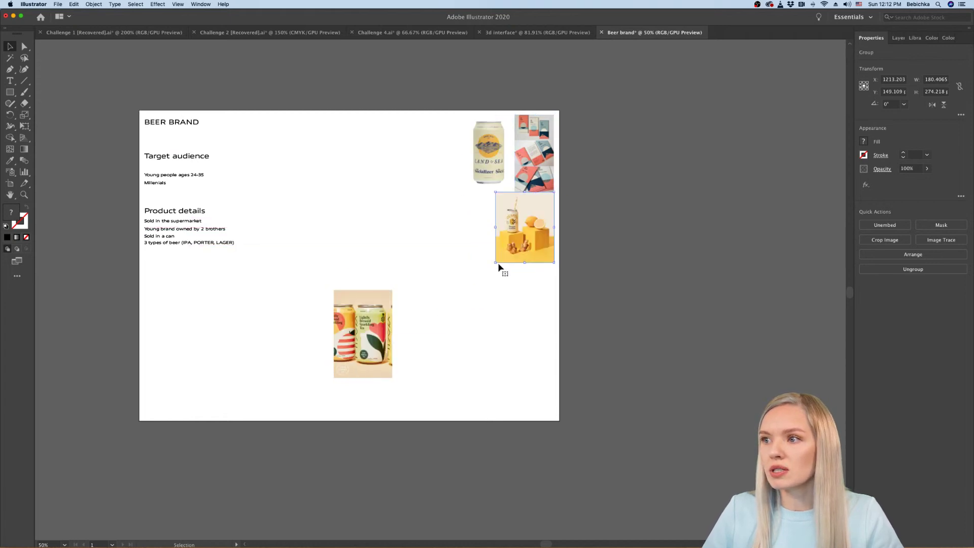
left_click_drag(360, 344, 460, 243)
left_click_drag(384, 304, 432, 146)
left_click(509, 298)
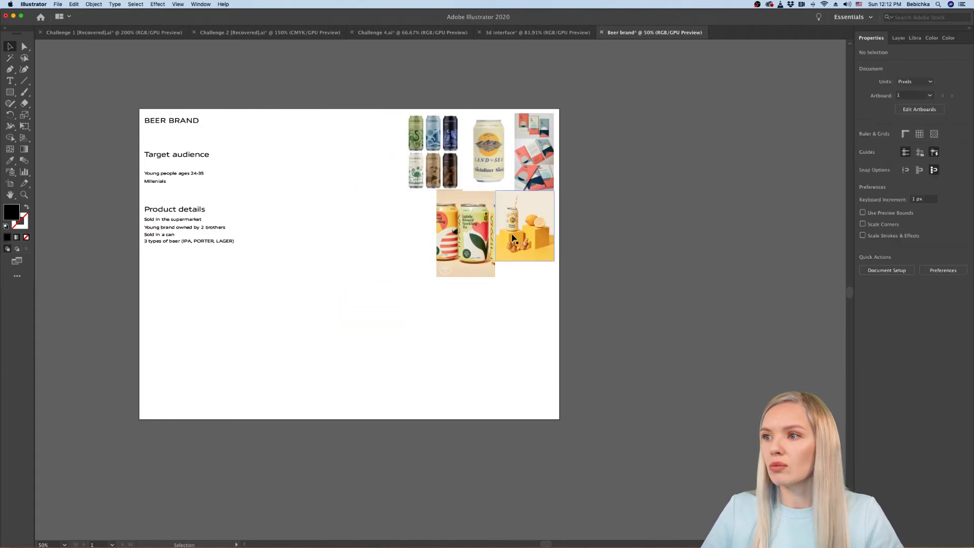
Step: Examine the arranged reference images up close, comparing the illustration style, colors and lettering of the oceánica cans, Land & Sea can and chocolate packaging
scroll(513, 231, "up", 5)
scroll(513, 235, "down", 3)
scroll(512, 235, "up", 3)
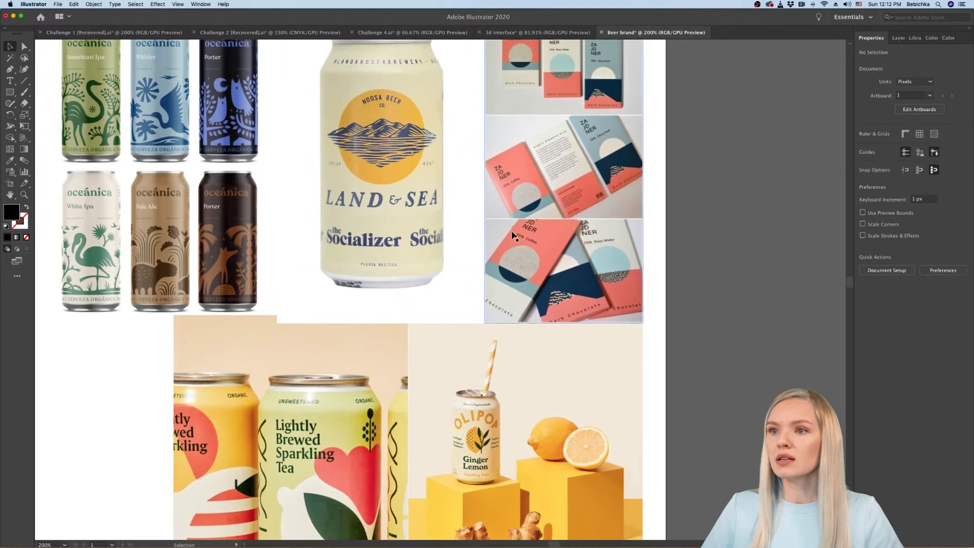
scroll(513, 235, "down", 2)
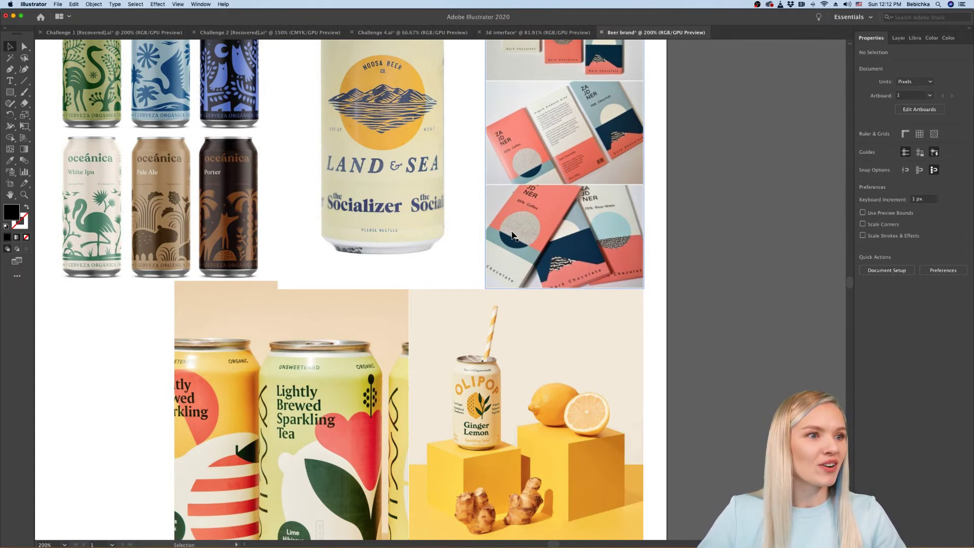
scroll(577, 289, "up", 3)
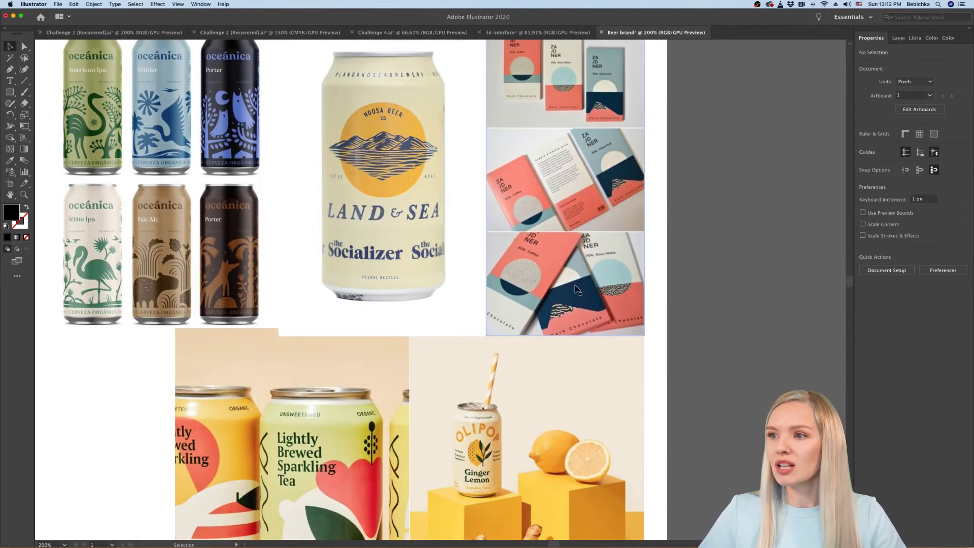
scroll(577, 290, "up", 3)
scroll(145, 250, "left", 3)
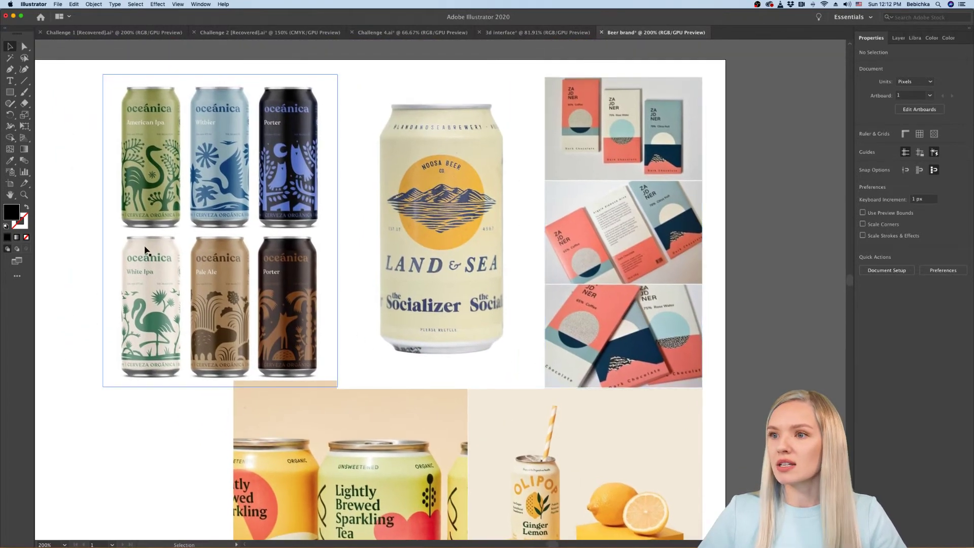
scroll(161, 238, "up", 5)
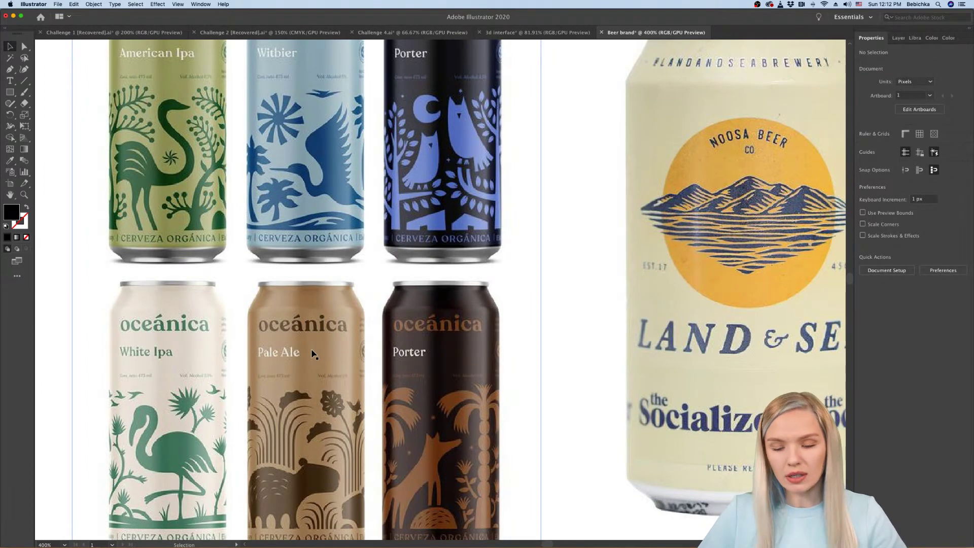
scroll(313, 354, "down", 5)
scroll(313, 354, "down", 3)
scroll(313, 354, "left", 2)
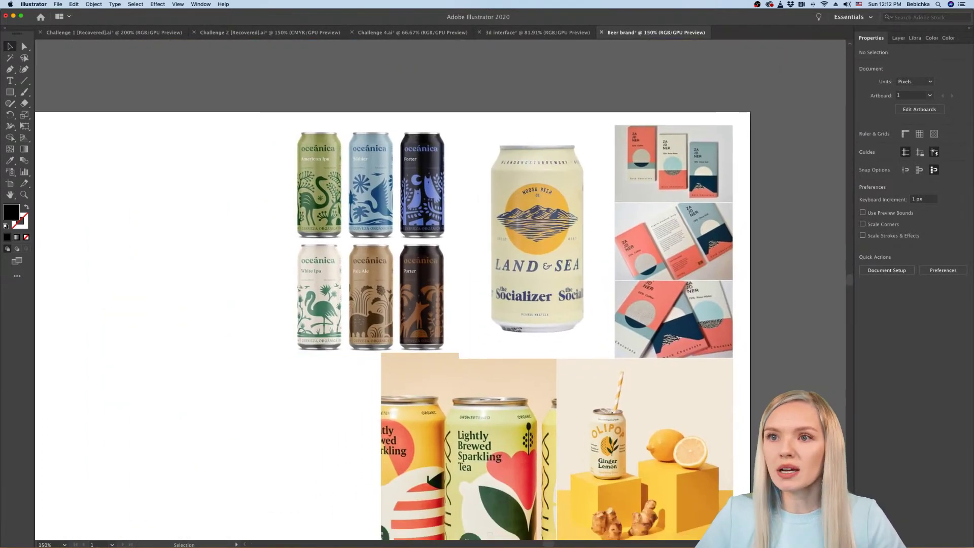
Step: Draw a 37 x 34 px black rectangle beside the oceánica cans and repeat it into an evenly spaced column of six
key("m")
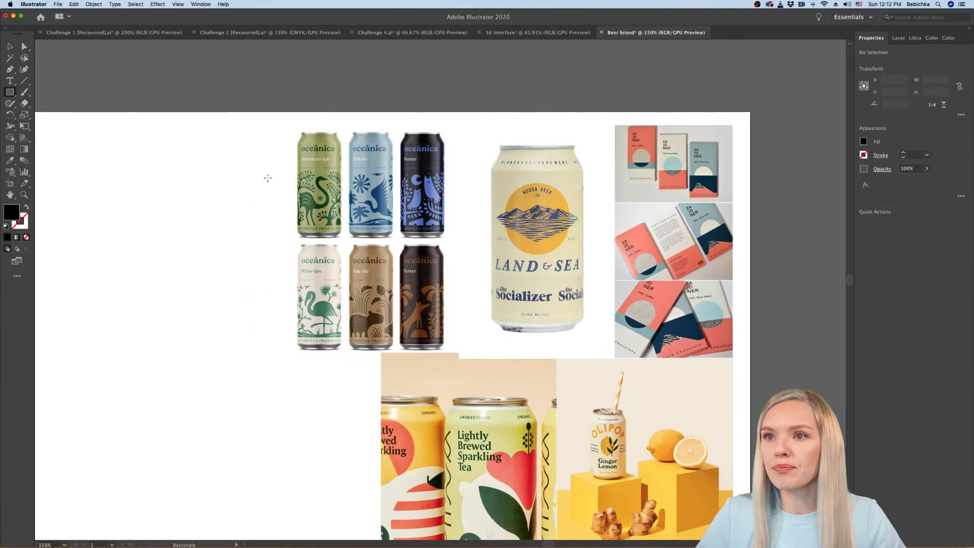
mouse_move(268, 178)
left_mouse_down()
mouse_move(228, 200)
mouse_move(233, 218)
mouse_move(236, 208)
mouse_move(256, 226)
mouse_move(260, 267)
mouse_move(253, 195)
mouse_move(261, 307)
mouse_move(259, 292)
left_mouse_up()
left_click(12, 48)
left_click(196, 323)
scroll(193, 324, "right", 3)
scroll(193, 324, "down", 2)
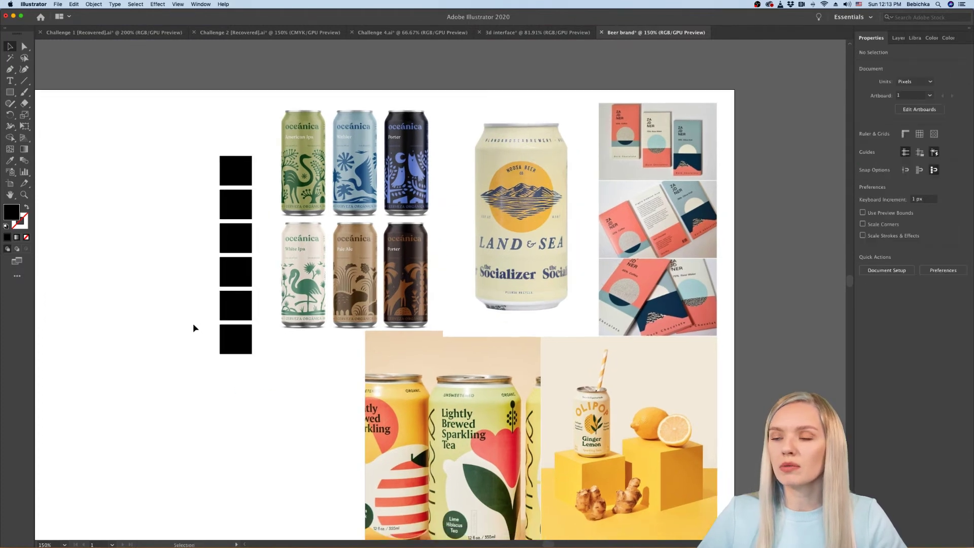
Step: Duplicate the column of six black rectangles alongside itself to form a two-column swatch grid
scroll(303, 312, "up", 1)
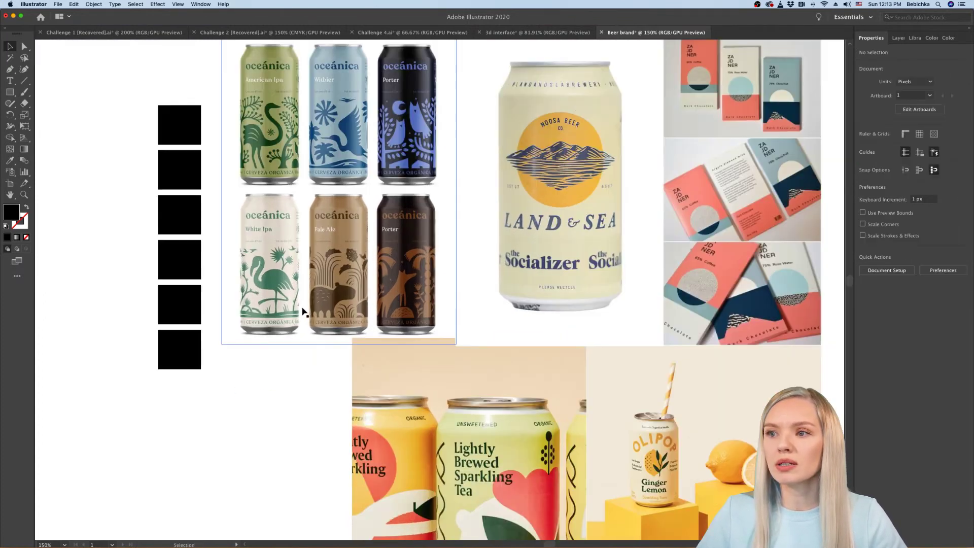
scroll(304, 314, "up", 1)
left_click_drag(161, 428, 140, 126)
left_click(251, 385)
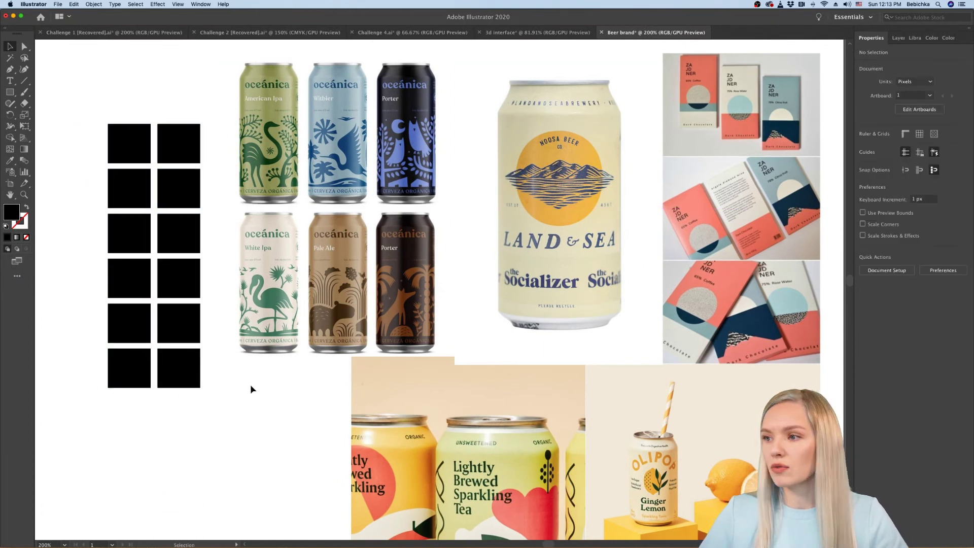
scroll(251, 385, "down", 1)
scroll(250, 384, "down", 1)
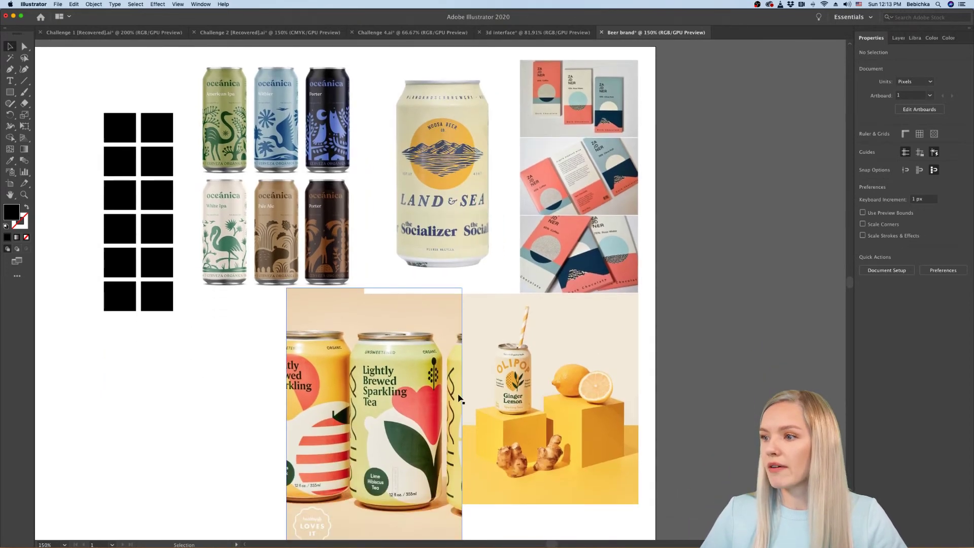
scroll(249, 389, "up", 5)
scroll(248, 389, "left", 4)
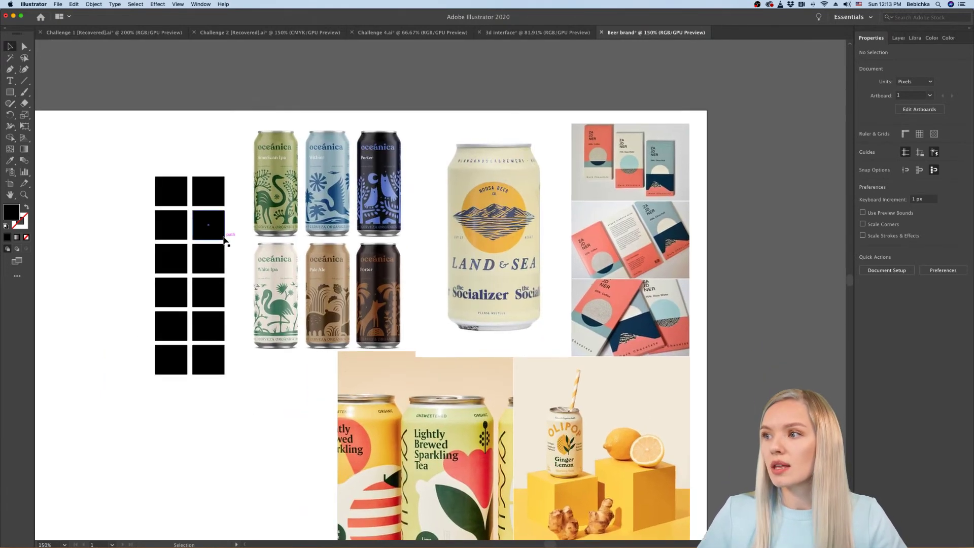
scroll(224, 240, "up", 1)
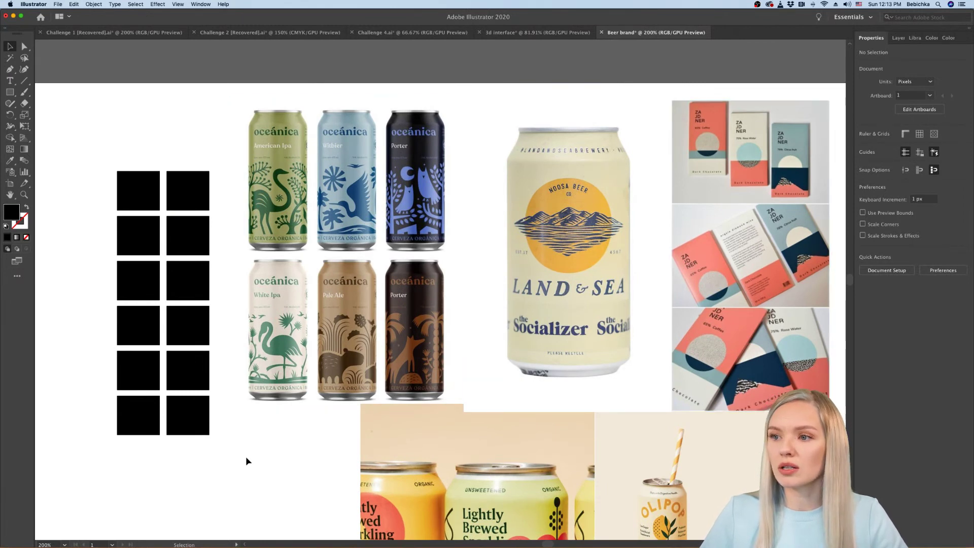
Step: Fill the first swatch in the top row with the cream background color sampled from the White Ipa can
left_click(132, 189)
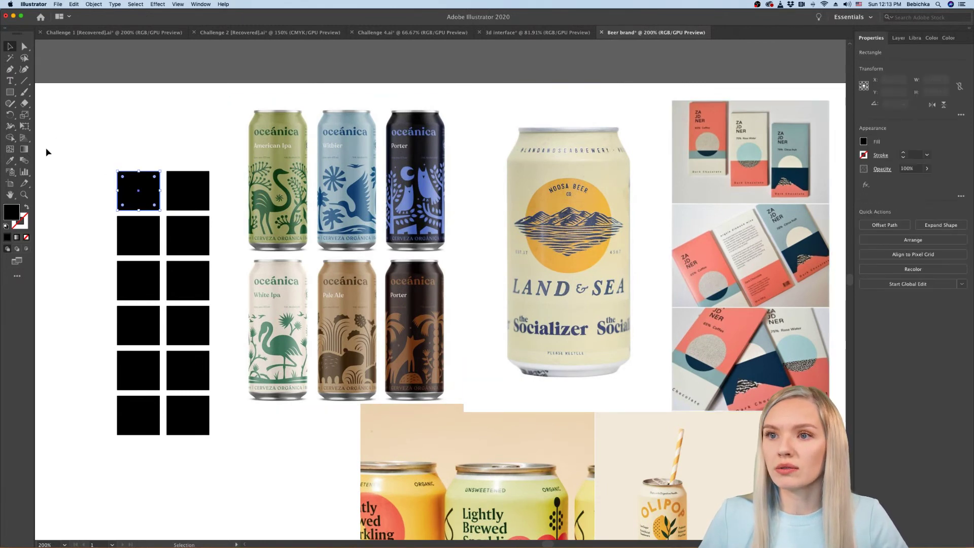
left_click(9, 161)
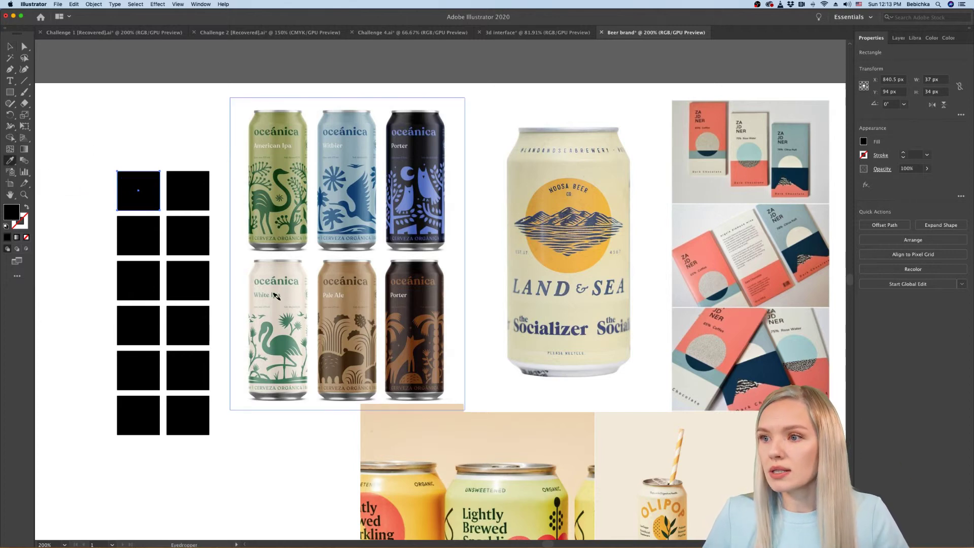
scroll(278, 298, "up", 1)
left_click(302, 283)
scroll(197, 202, "left", 2)
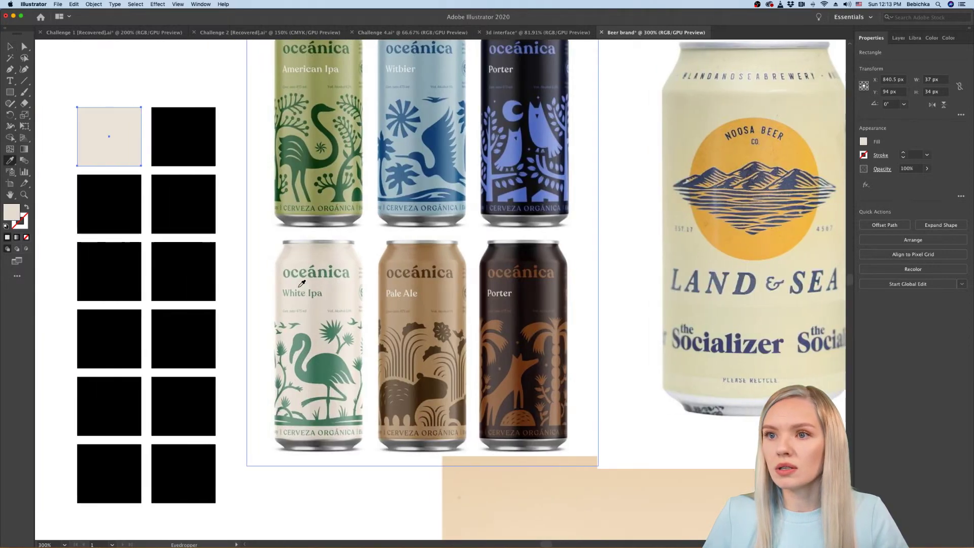
left_click(10, 46)
left_click(83, 69)
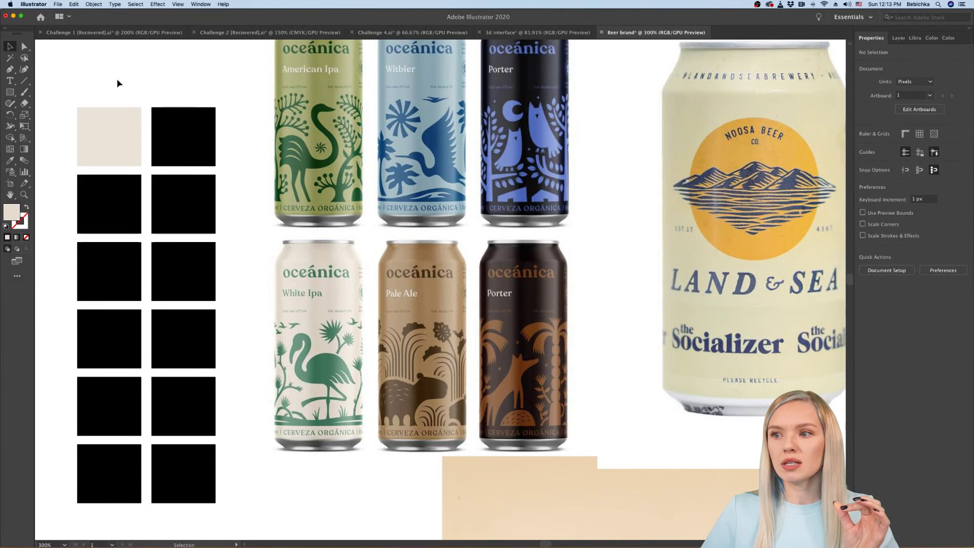
left_click(117, 115)
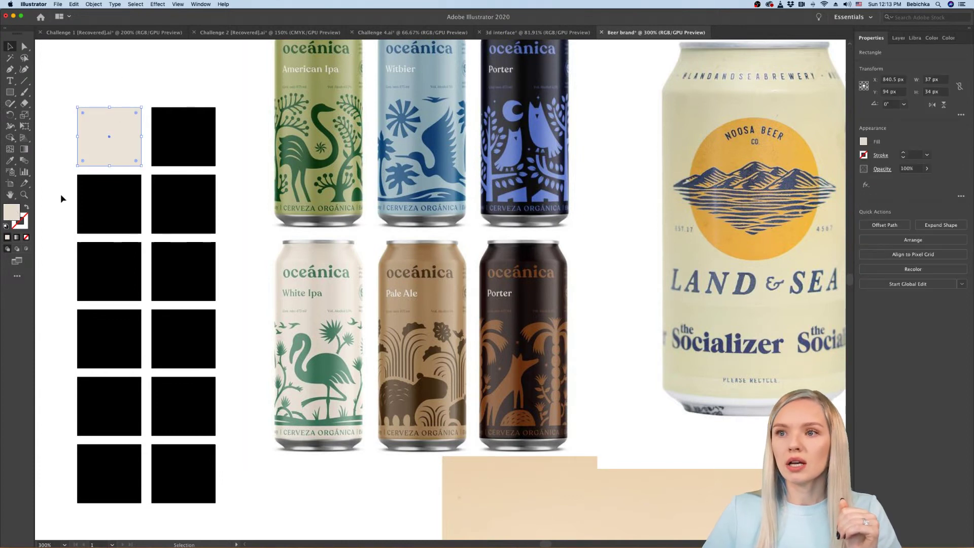
double_click(11, 212)
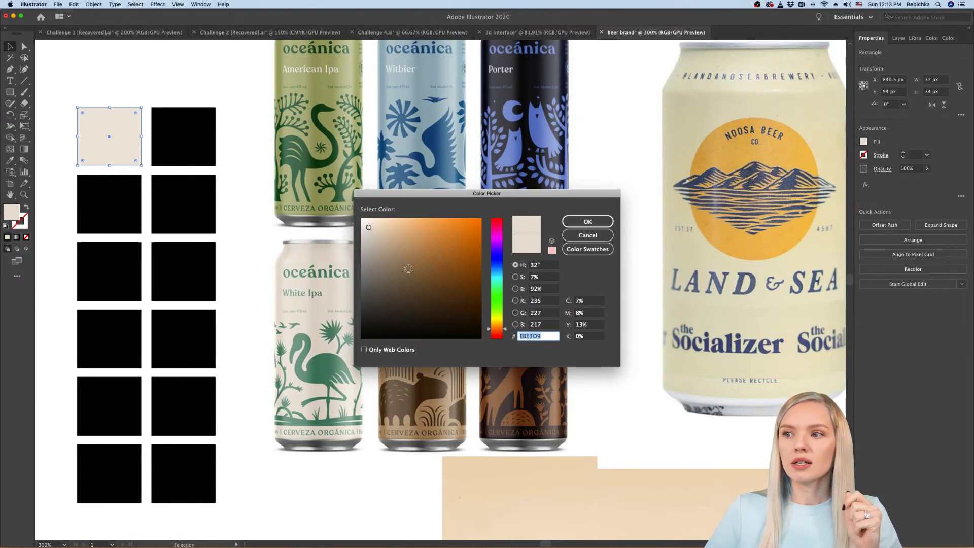
left_click_drag(396, 222, 425, 215)
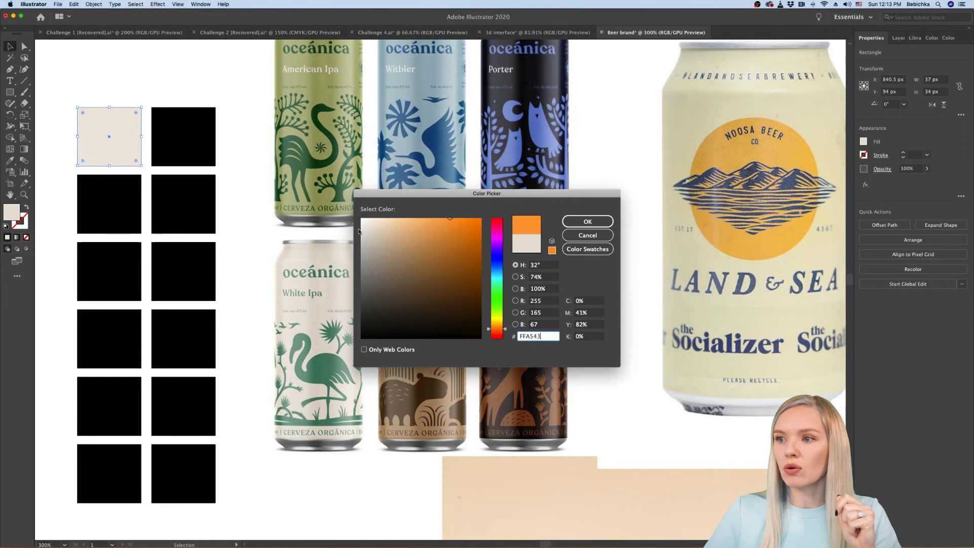
mouse_move(365, 225)
left_mouse_down()
mouse_move(396, 252)
mouse_move(374, 231)
mouse_move(461, 225)
mouse_move(447, 217)
mouse_move(360, 230)
mouse_move(370, 225)
left_mouse_up()
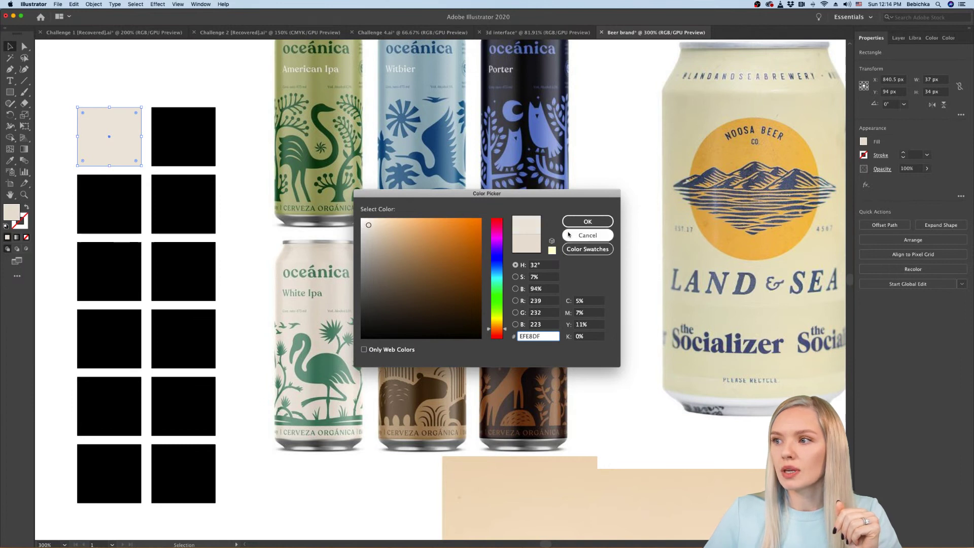
left_click(588, 221)
Step: Lighten the first swatch's fill to the off-white F2EDE9
double_click(19, 210)
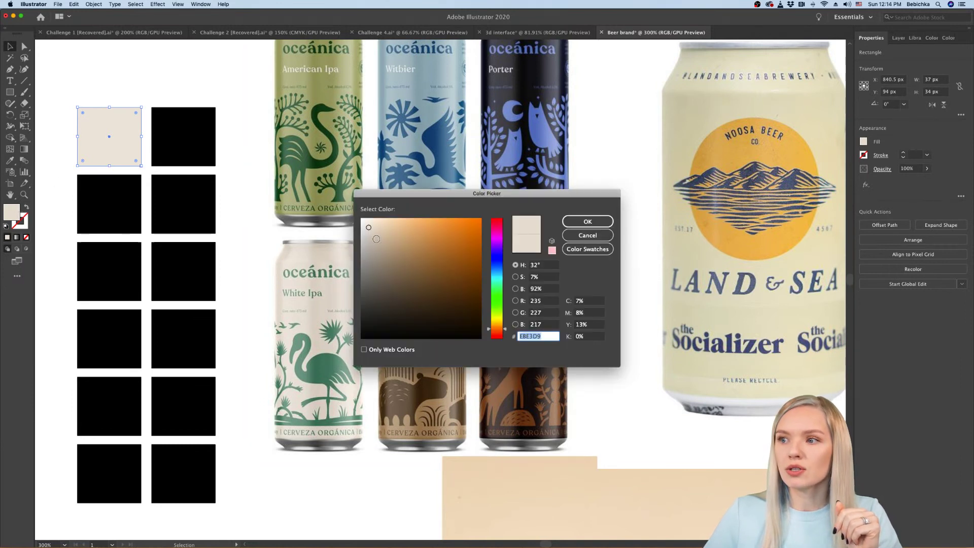
left_click(368, 227)
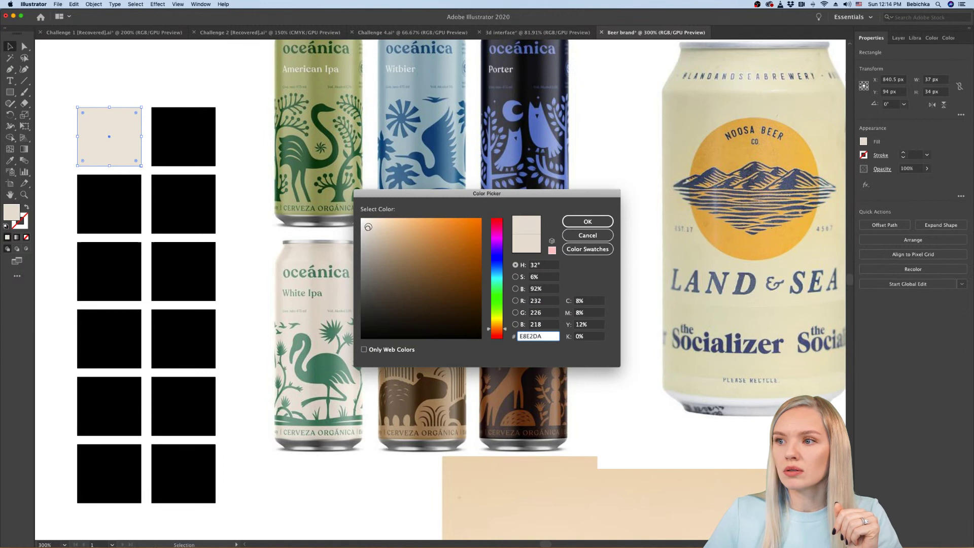
left_click(367, 225)
left_click(366, 224)
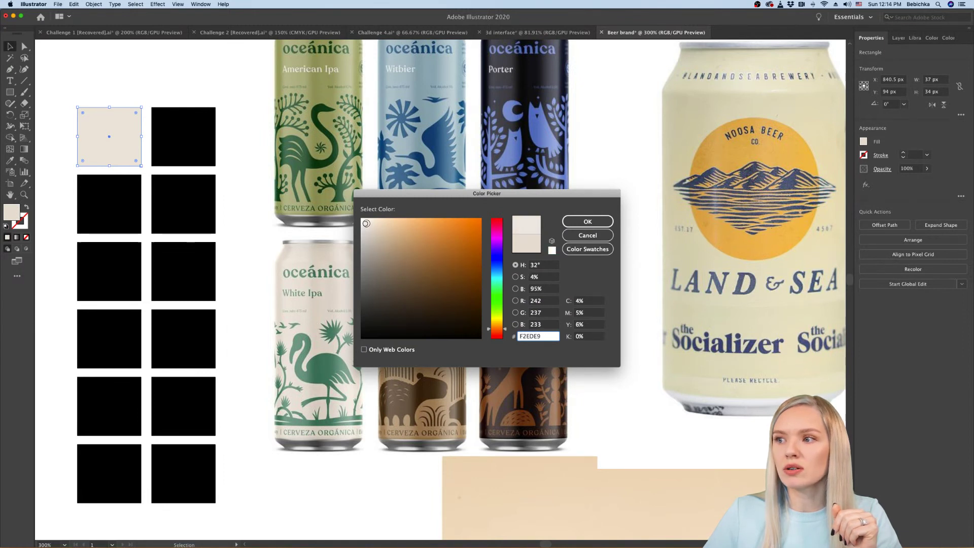
left_click(577, 220)
left_click(130, 73)
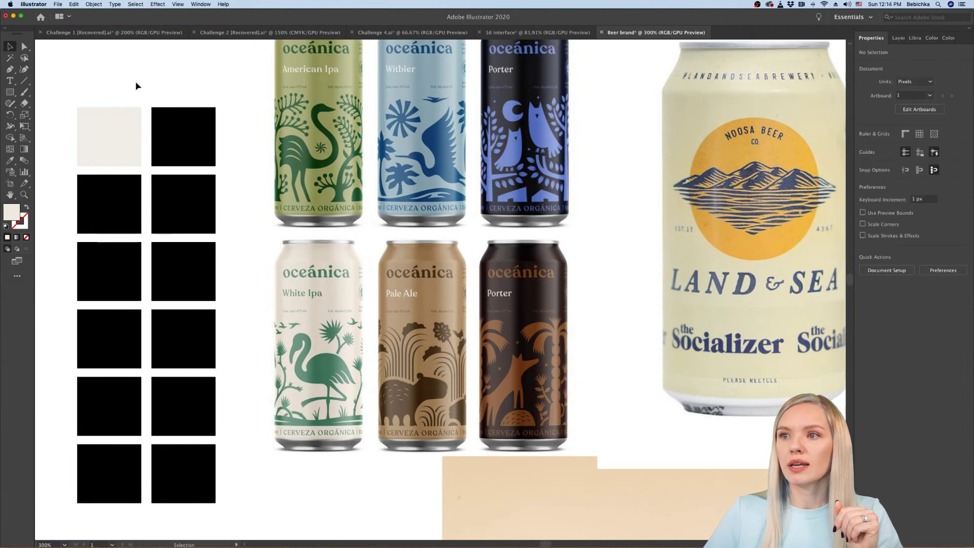
Step: Fill the second swatch in the top row with the beige background color sampled from the White Ipa can
scroll(136, 86, "up", 1)
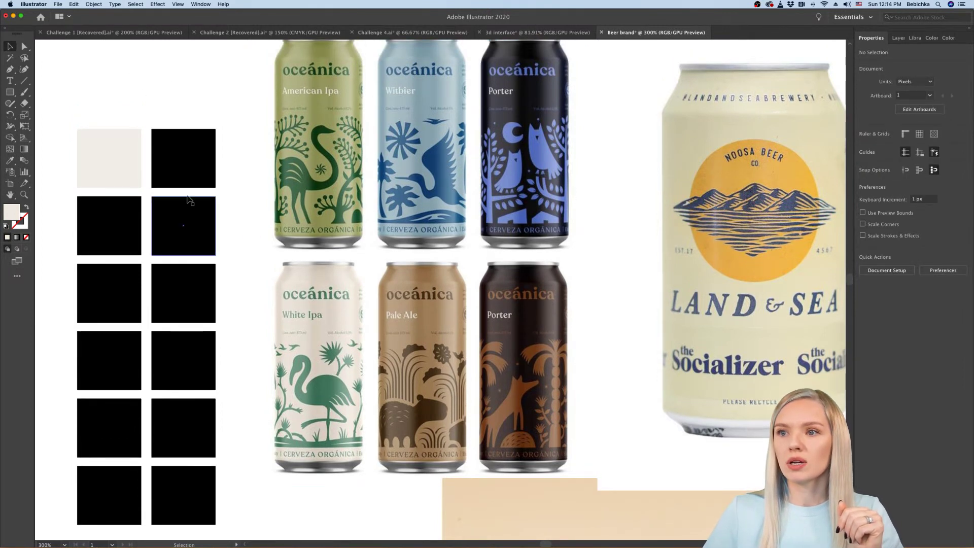
left_click(184, 172)
left_click(10, 162)
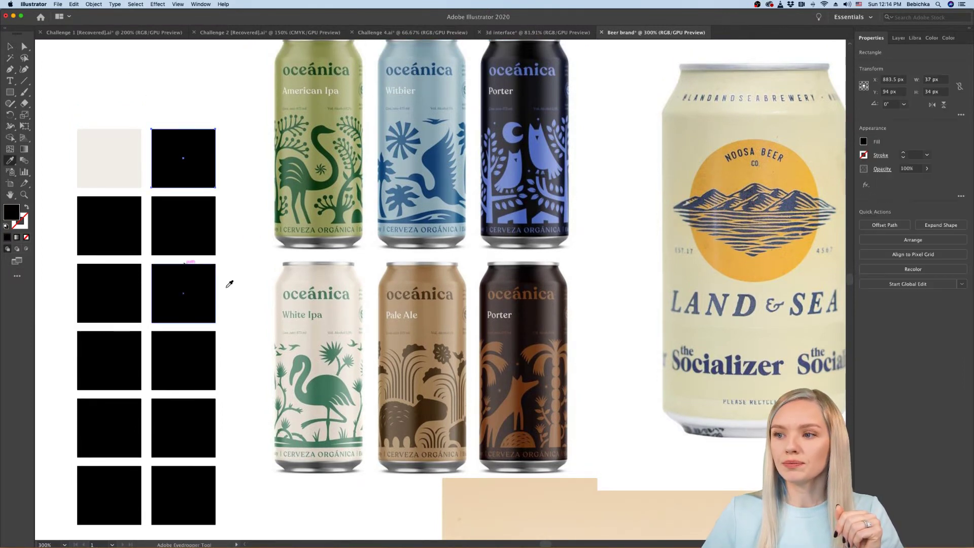
left_click(304, 321)
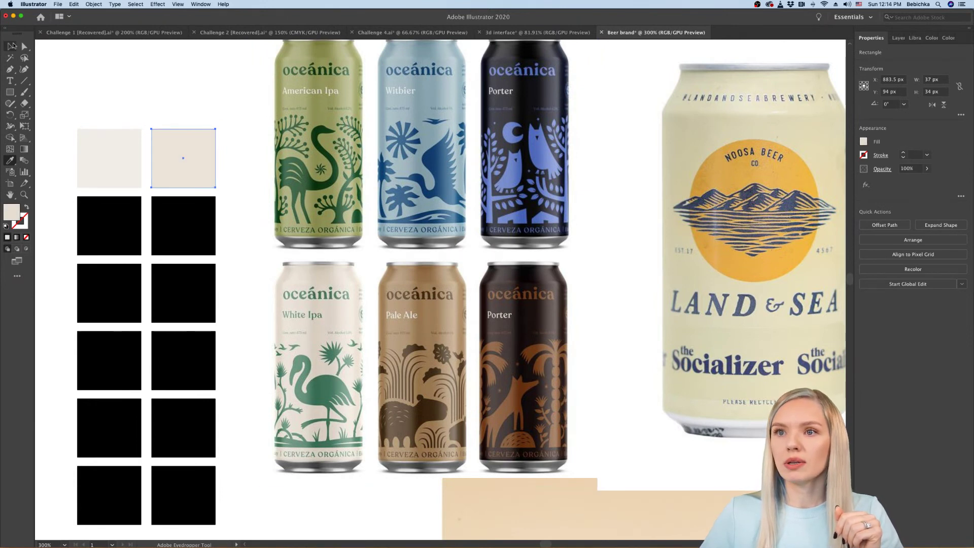
left_click(11, 46)
left_click(85, 87)
Step: Fill the first swatch in the second row with a warm brown sampled from the Pale Ale can's background
scroll(85, 89, "down", 2)
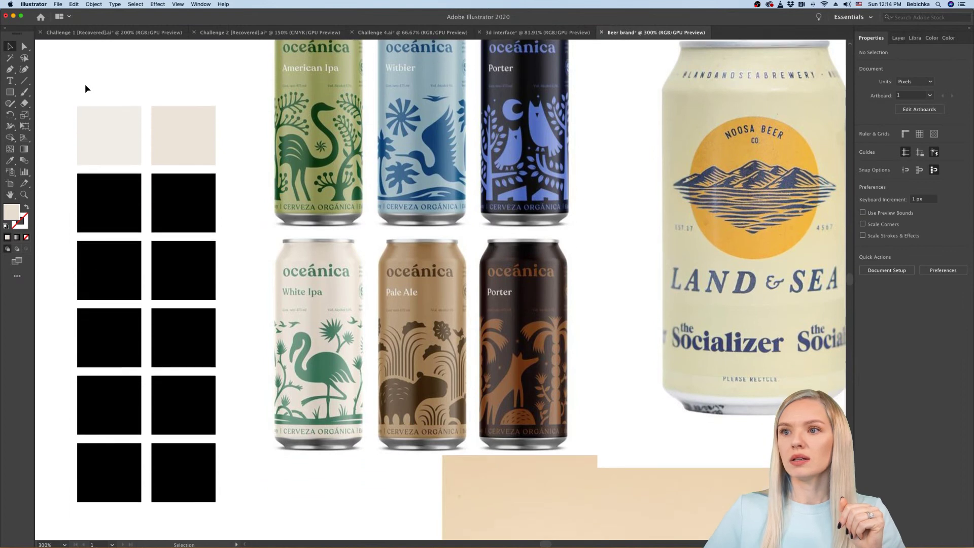
left_click(126, 218)
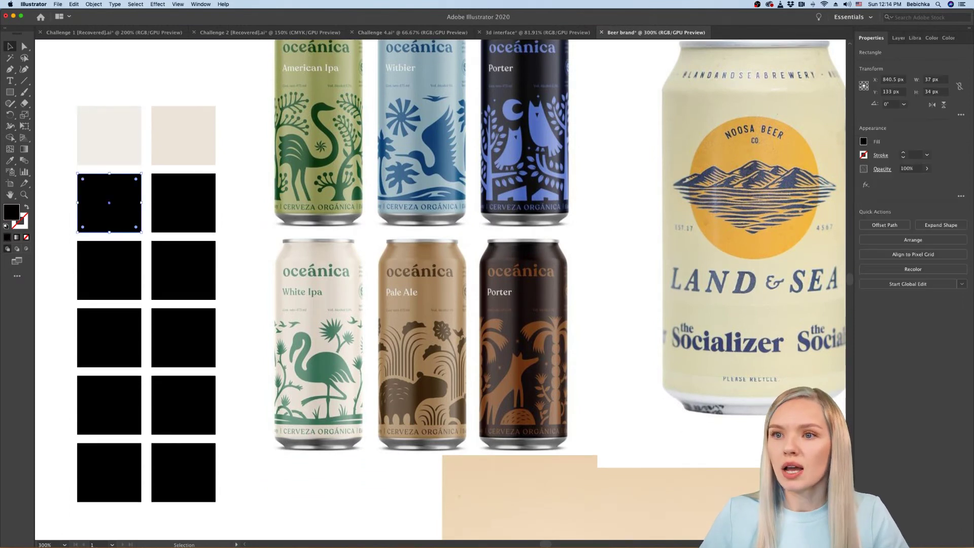
left_click(10, 160)
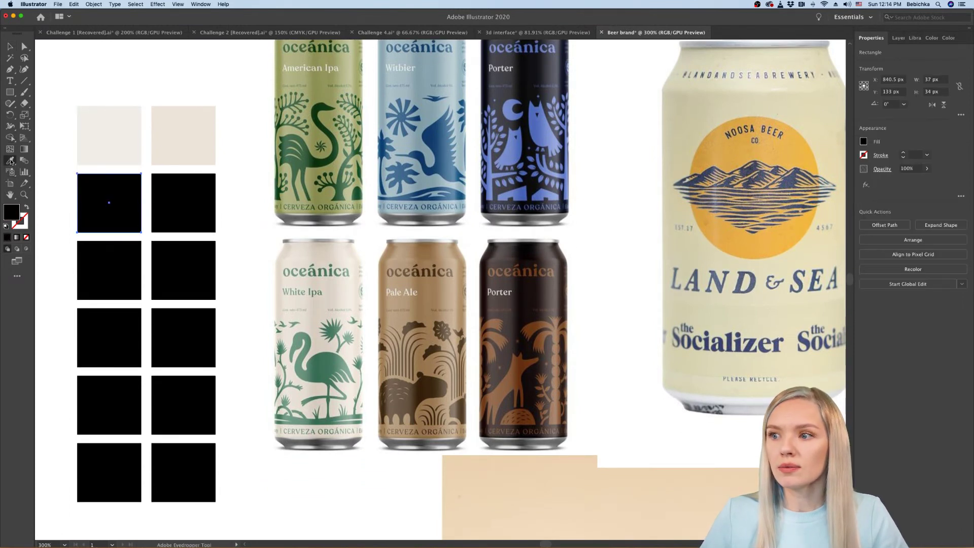
left_click(455, 287)
left_click(433, 296)
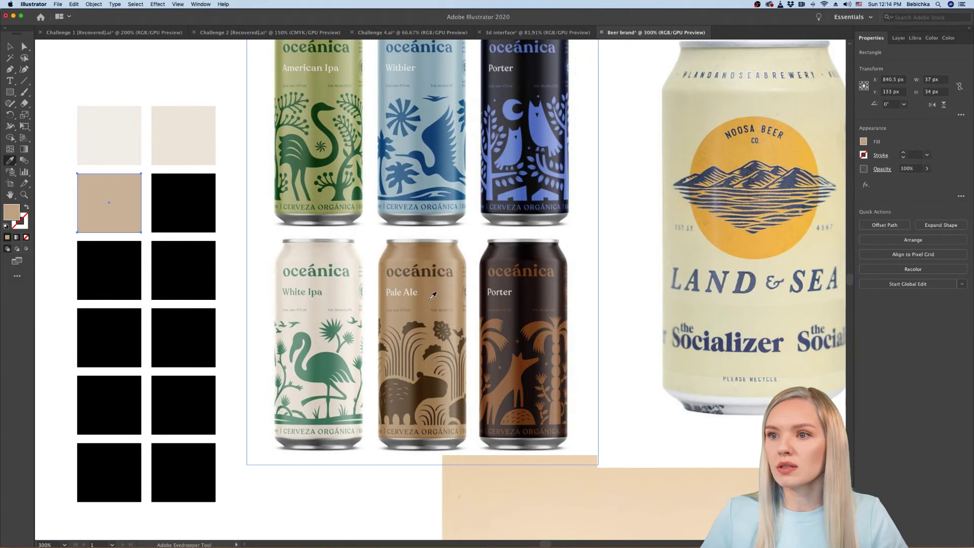
left_click(431, 249)
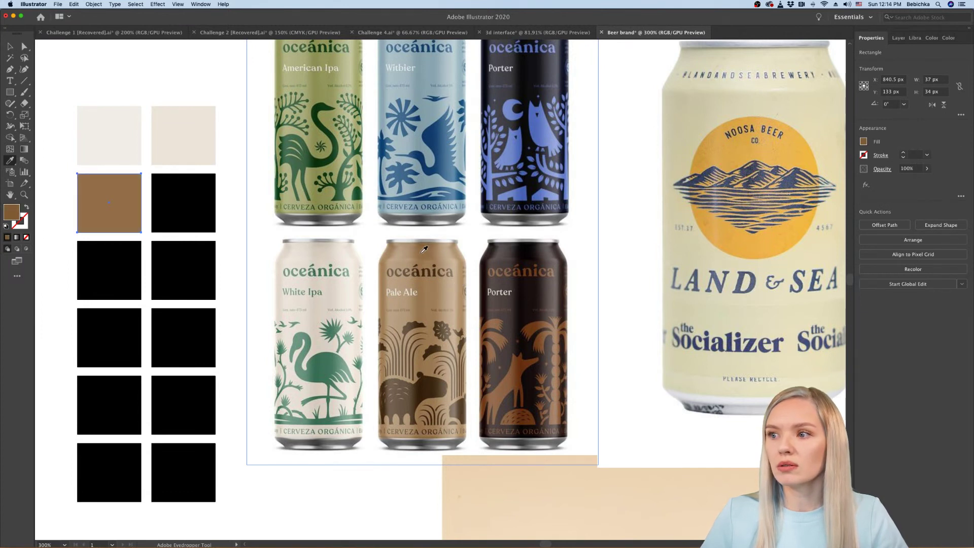
left_click(414, 250)
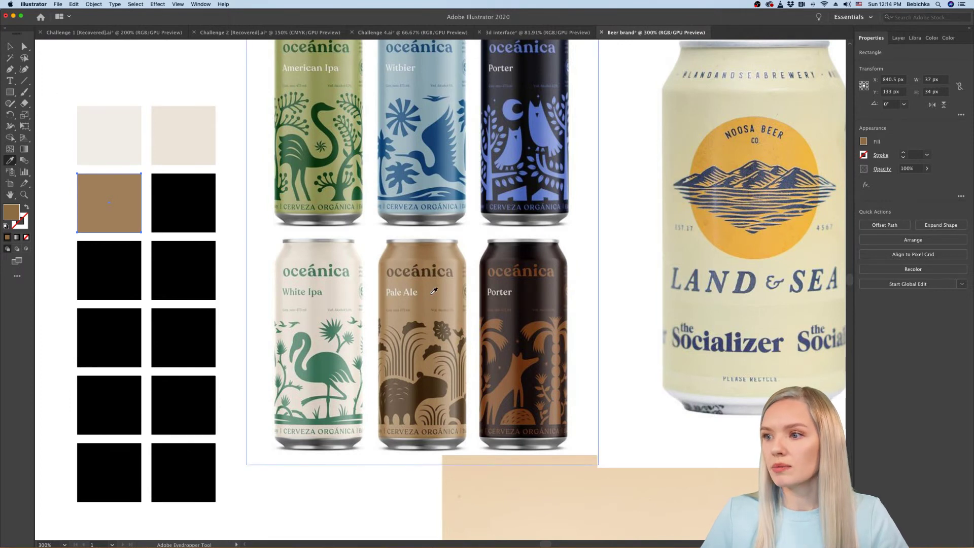
left_click(425, 293)
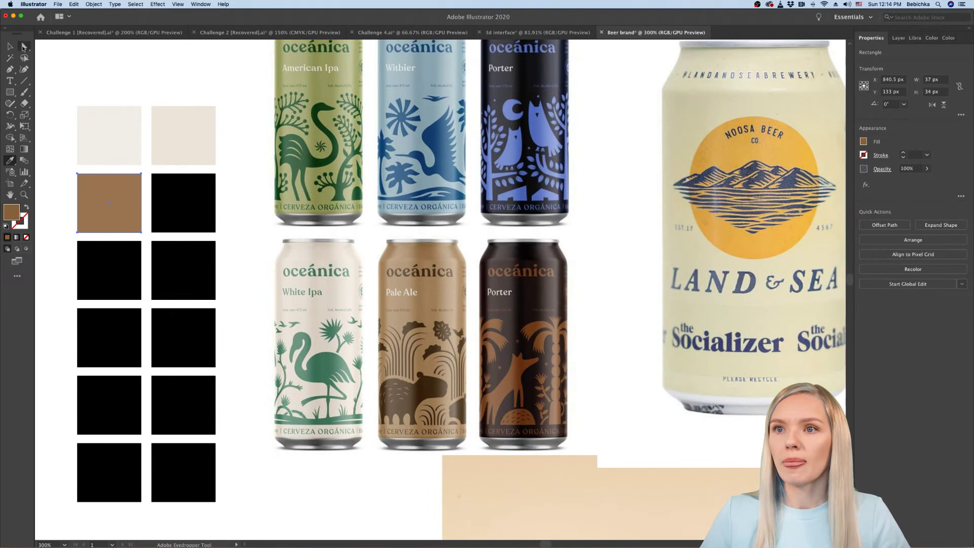
Step: Fill the second swatch in the second row with the green sampled from the flamingo on the White Ipa can
key("v")
left_click(197, 226)
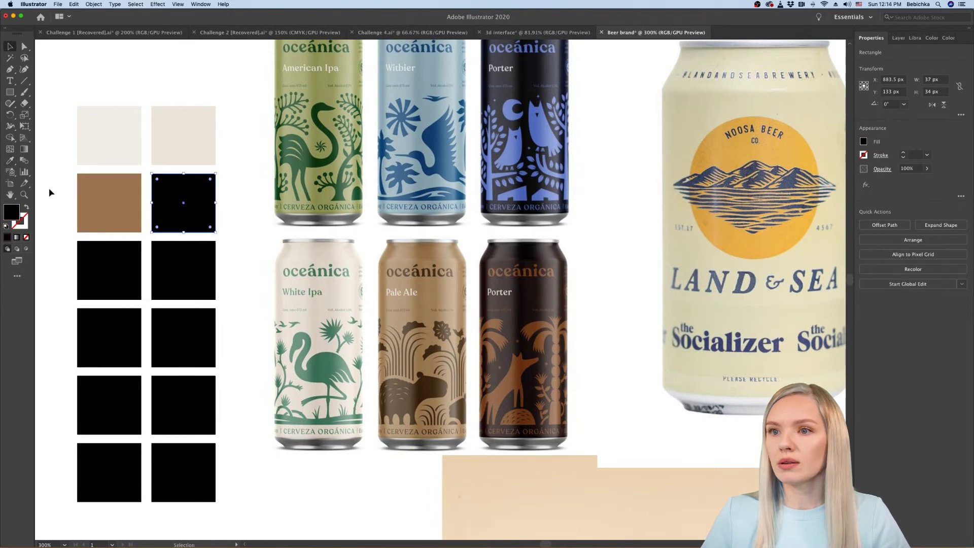
left_click(10, 161)
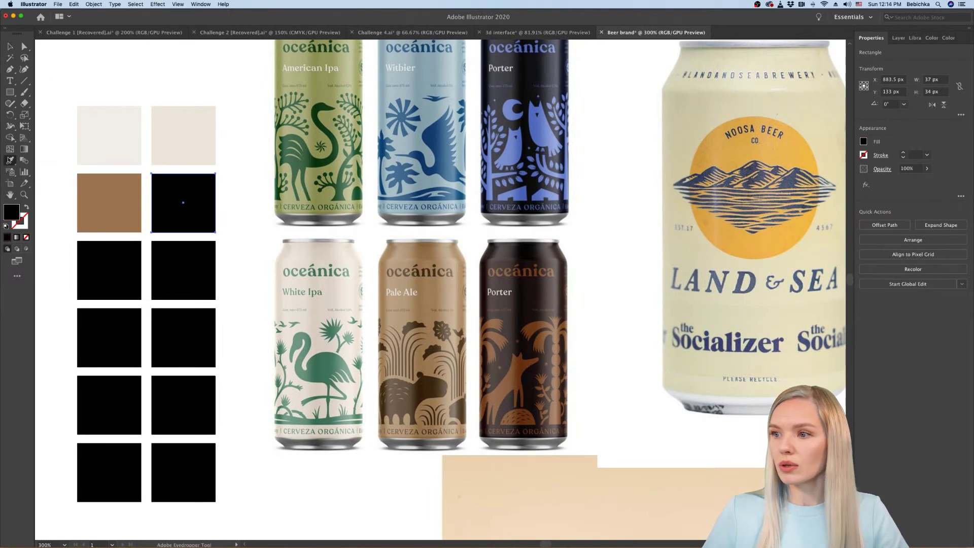
left_click(323, 365)
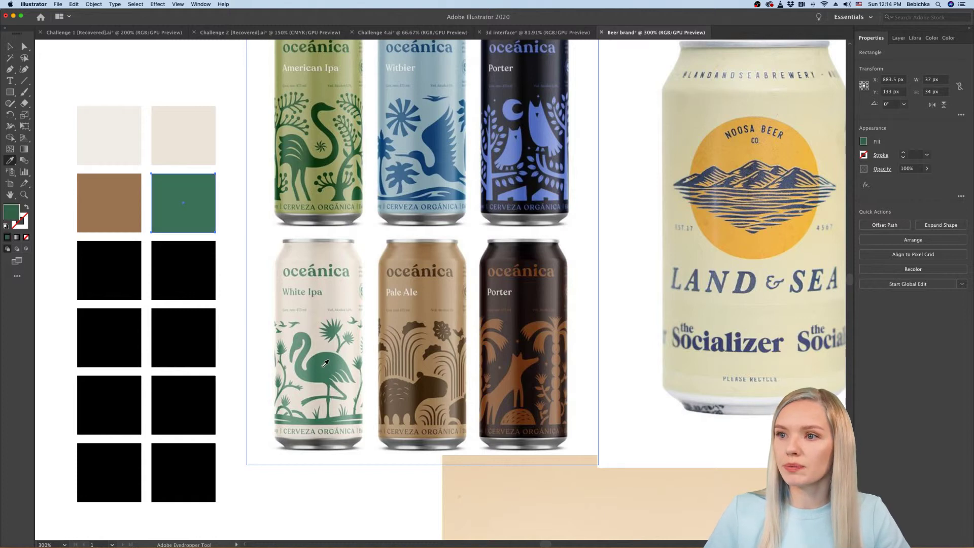
left_click(10, 47)
left_click(101, 63)
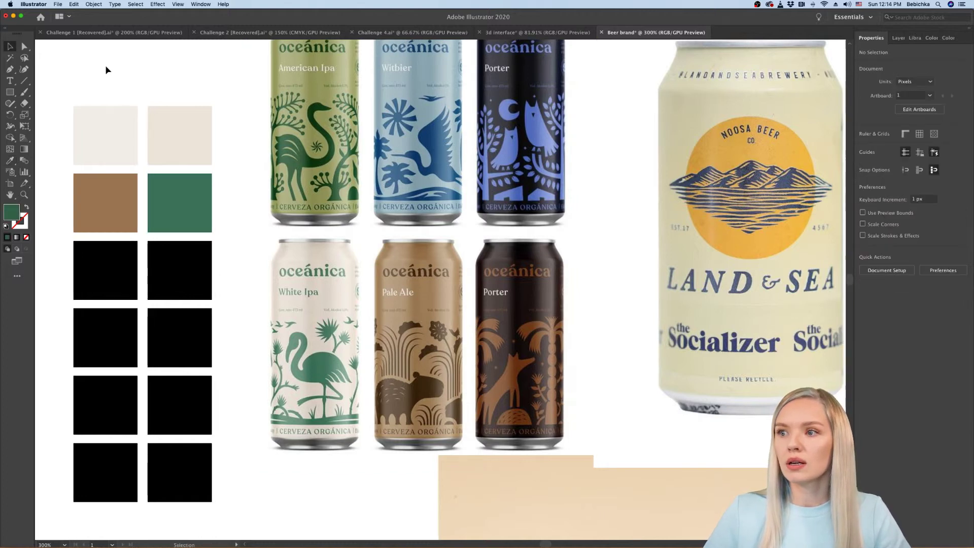
scroll(105, 65, "right", 3)
scroll(105, 65, "up", 3)
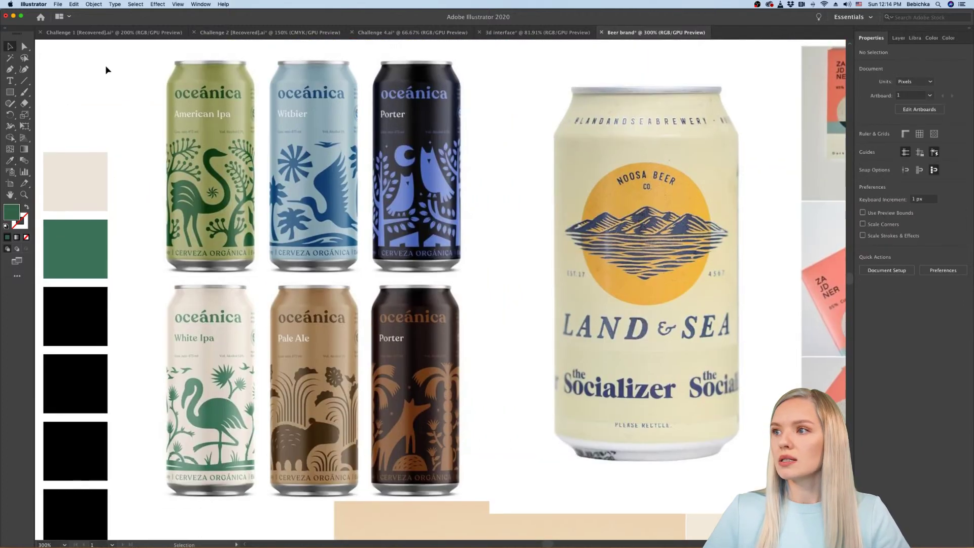
left_click(11, 160)
scroll(40, 186, "down", 3)
scroll(40, 185, "left", 3)
left_click(10, 46)
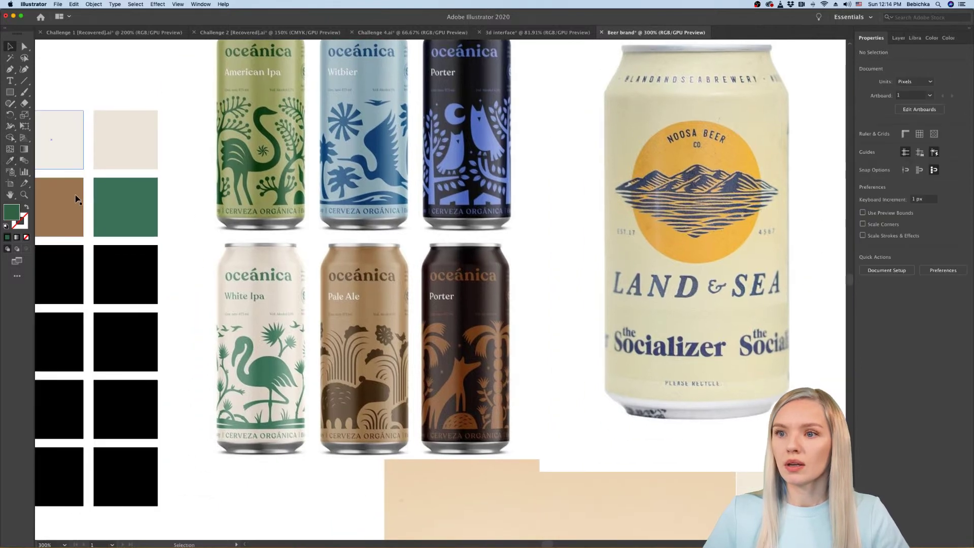
Step: Fill the first swatch in the third row with the pale grey-beige sampled from the Rose Water chocolate package
left_click(56, 279)
left_click(10, 161)
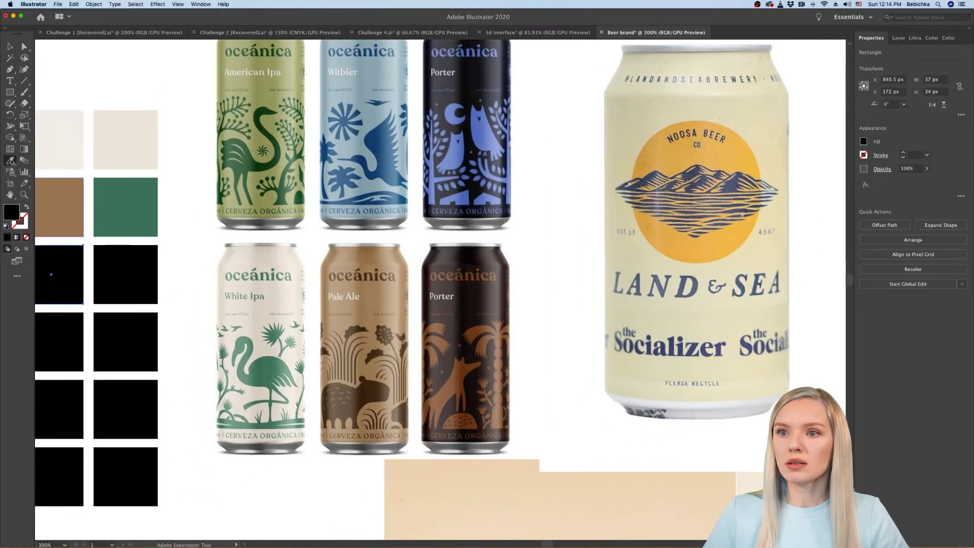
scroll(441, 183, "right", 1)
scroll(440, 184, "right", 5)
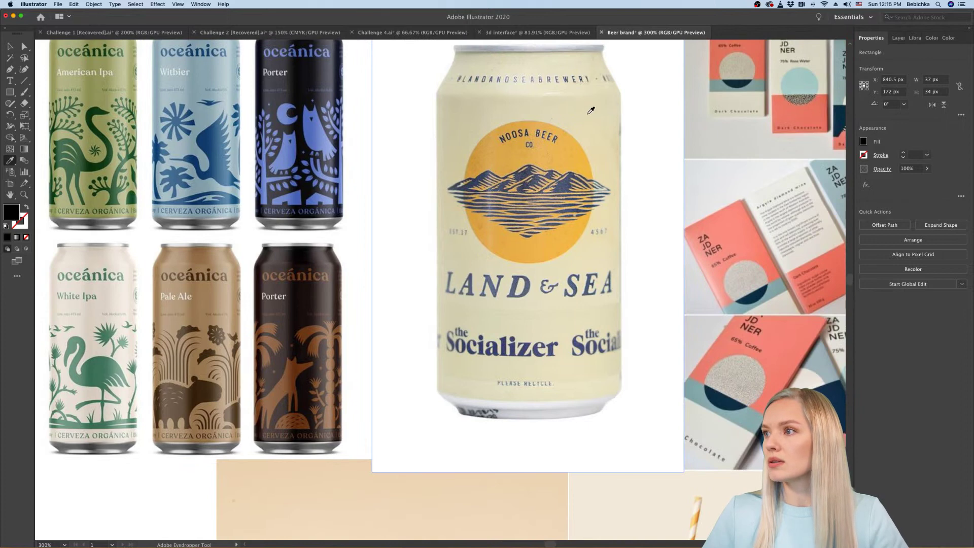
scroll(746, 131, "right", 2)
scroll(746, 130, "up", 1)
left_click(754, 69)
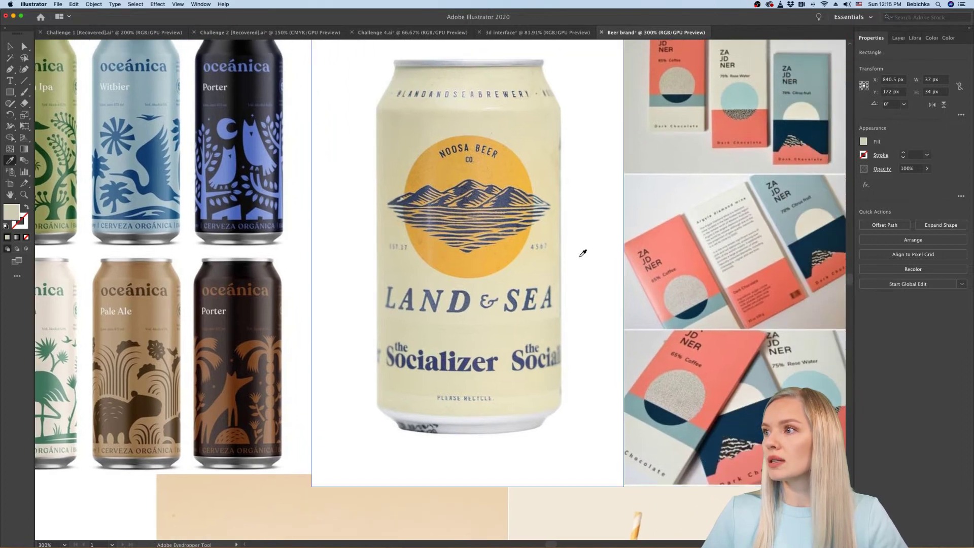
scroll(580, 252, "left", 12)
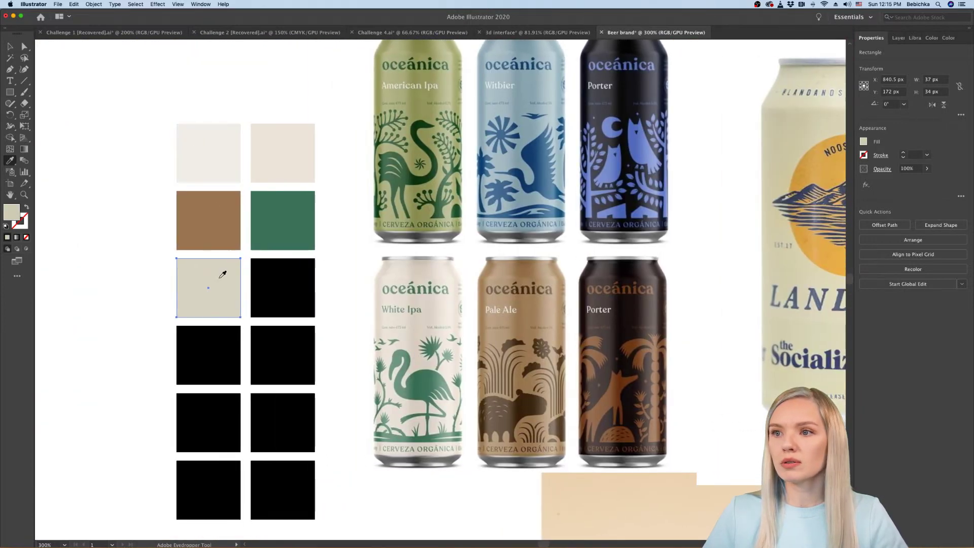
Step: Lighten the grey-beige fill of the first swatch in the third row using the Color Picker, and deselect it
double_click(11, 212)
left_click_drag(371, 237, 370, 231)
left_click(587, 222)
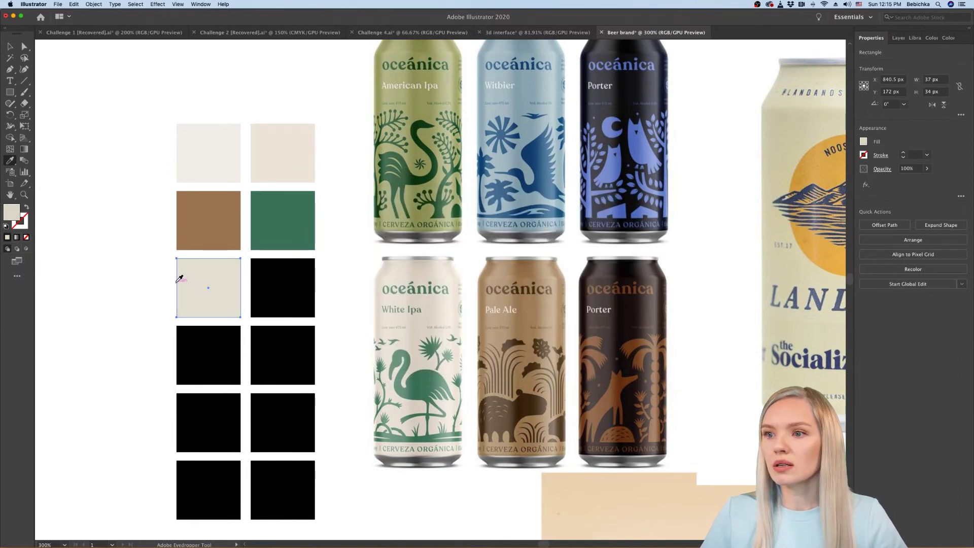
key("v")
left_click(121, 251)
Step: Fill the second swatch in the third row with the cream background color sampled from the Olipop Ginger Lemon photo
scroll(120, 252, "down", 3)
scroll(121, 251, "right", 3)
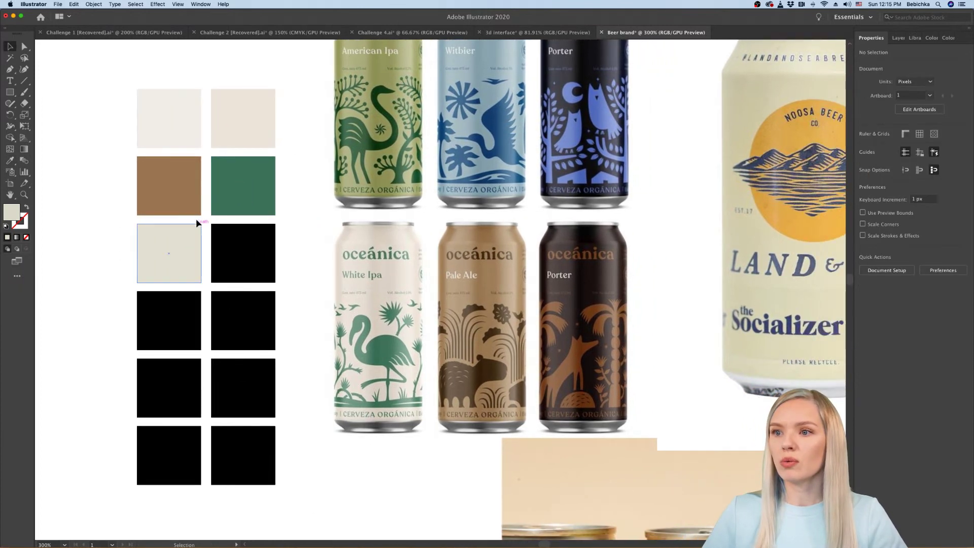
scroll(187, 204, "right", 4)
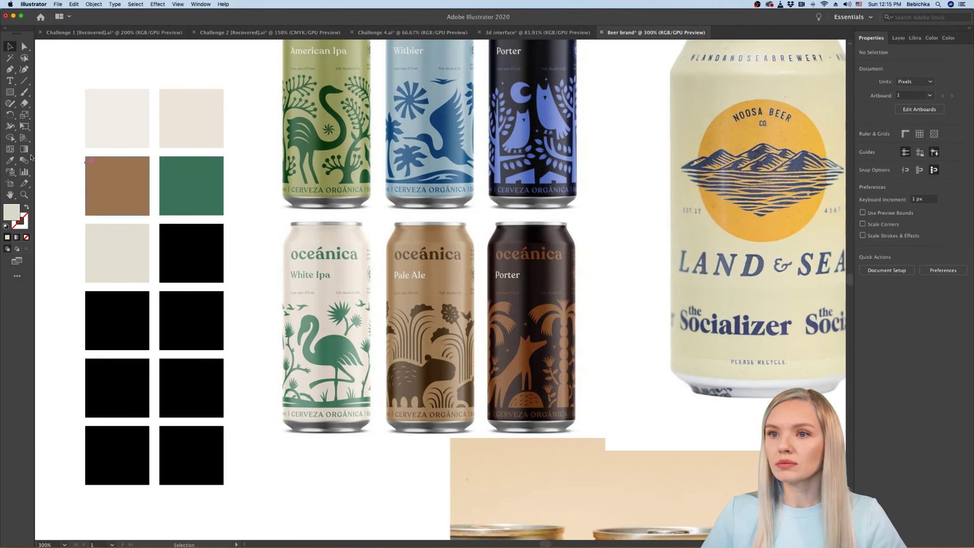
key("i")
scroll(272, 265, "down", 5)
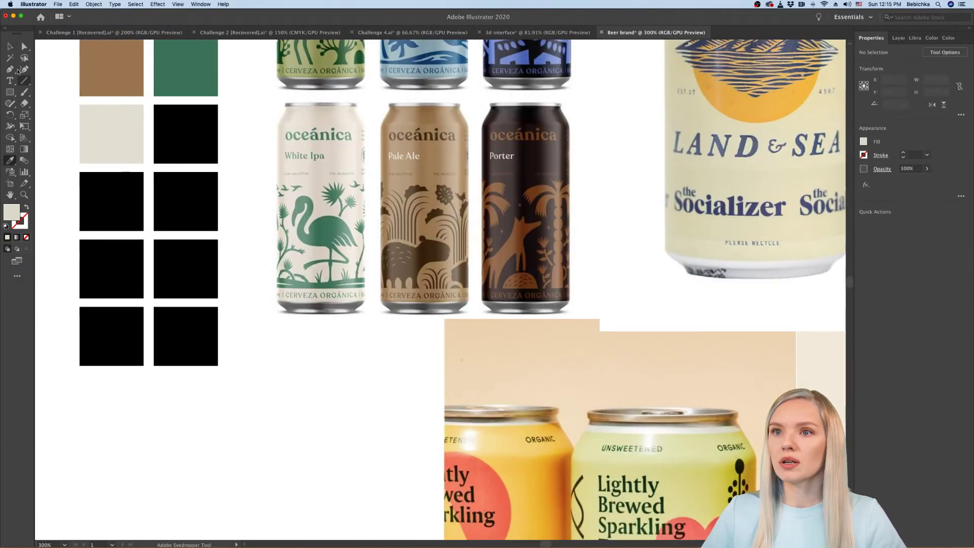
left_click(9, 47)
left_click(166, 132)
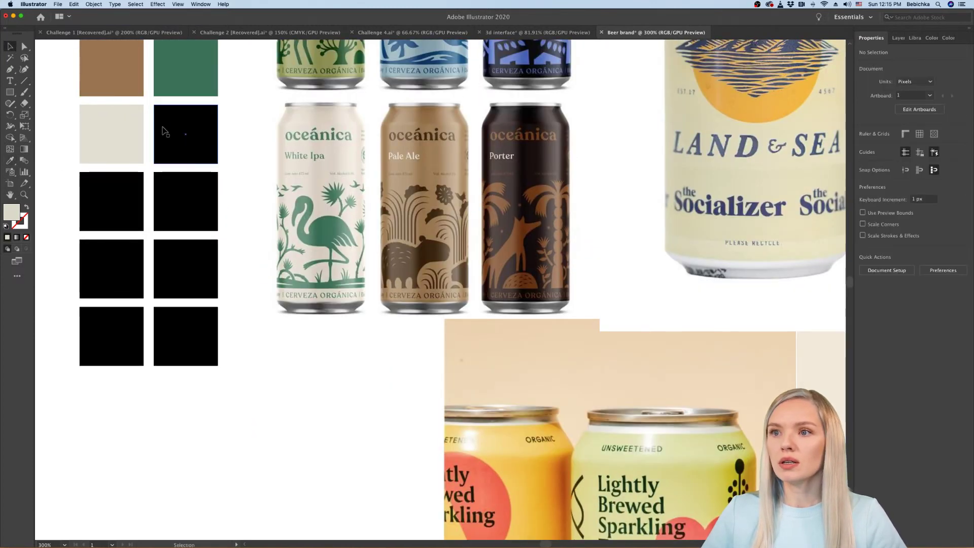
left_click(10, 160)
scroll(428, 344, "down", 7)
scroll(429, 344, "right", 3)
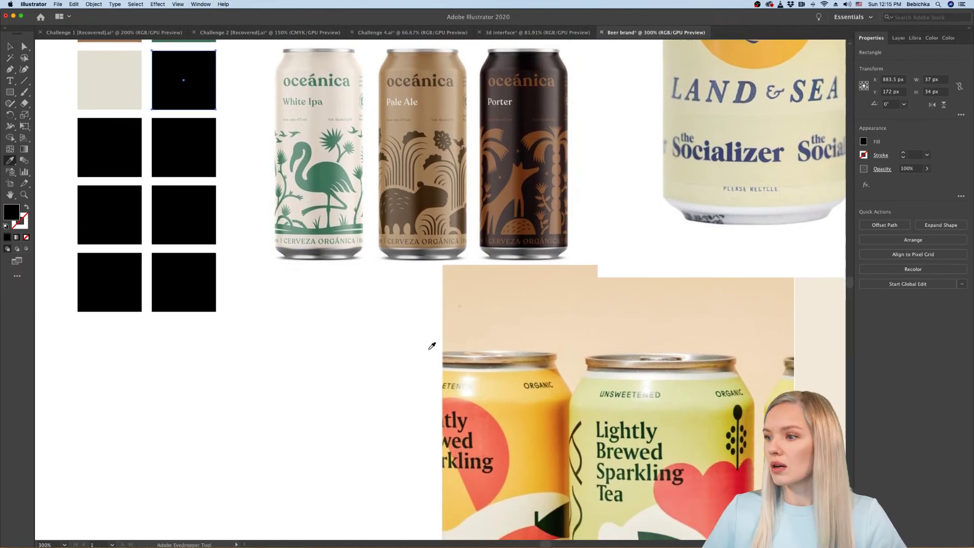
scroll(407, 335, "down", 4)
scroll(407, 336, "right", 12)
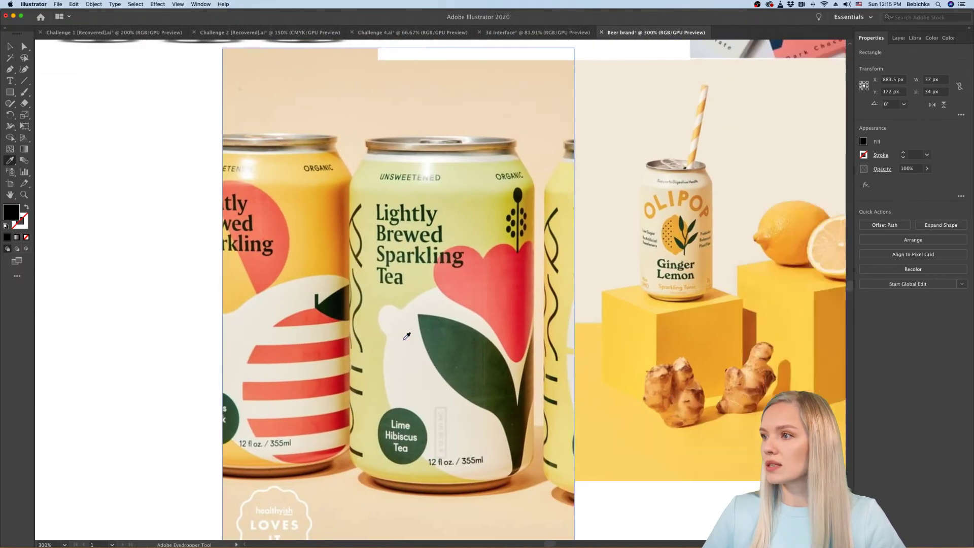
scroll(407, 336, "up", 2)
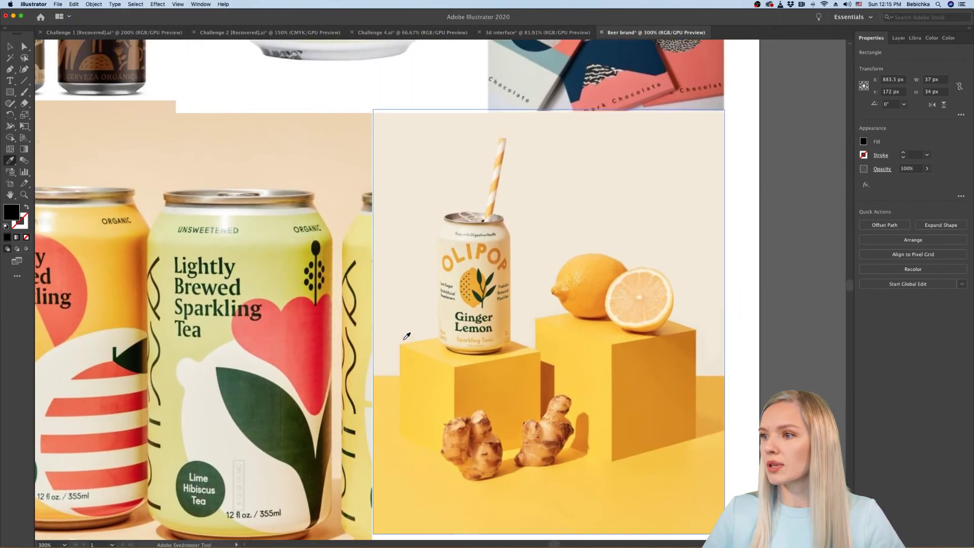
scroll(407, 336, "up", 1)
scroll(407, 336, "right", 1)
left_click(518, 217)
scroll(457, 274, "left", 16)
scroll(456, 275, "up", 6)
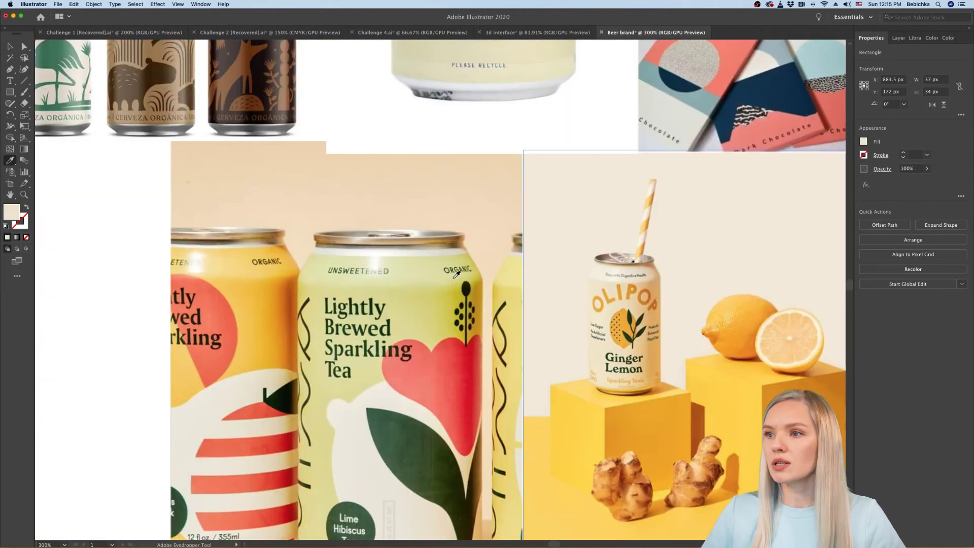
scroll(457, 274, "up", 5)
scroll(456, 274, "left", 2)
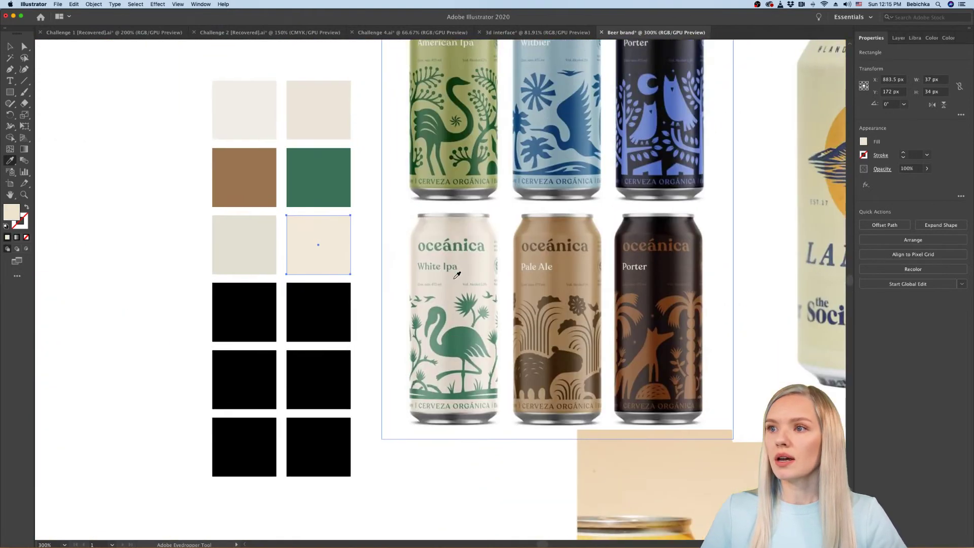
left_click(8, 46)
left_click(138, 176)
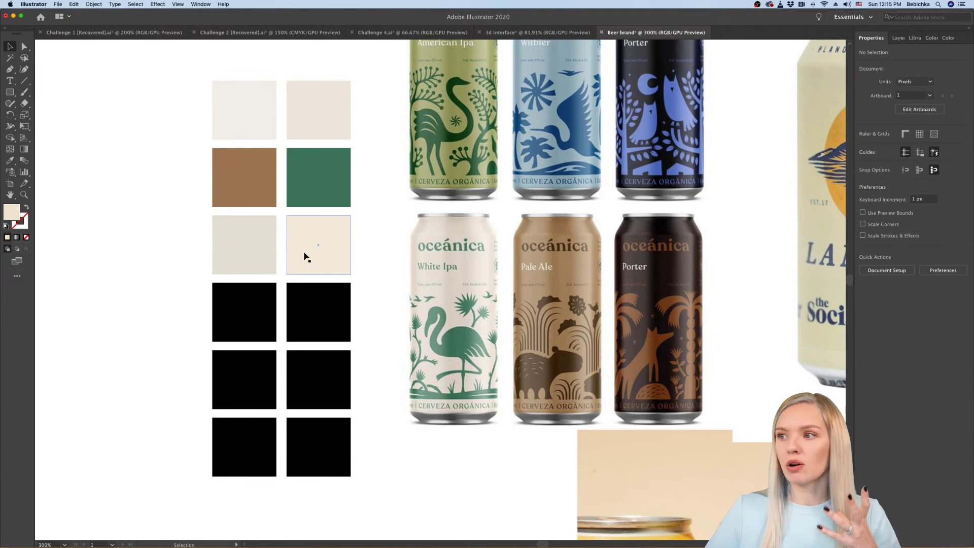
Step: Fill the first swatch in the fourth row with the blue sampled from the owl on the Porter can
scroll(305, 257, "right", 3)
scroll(305, 257, "up", 2)
left_click(165, 334)
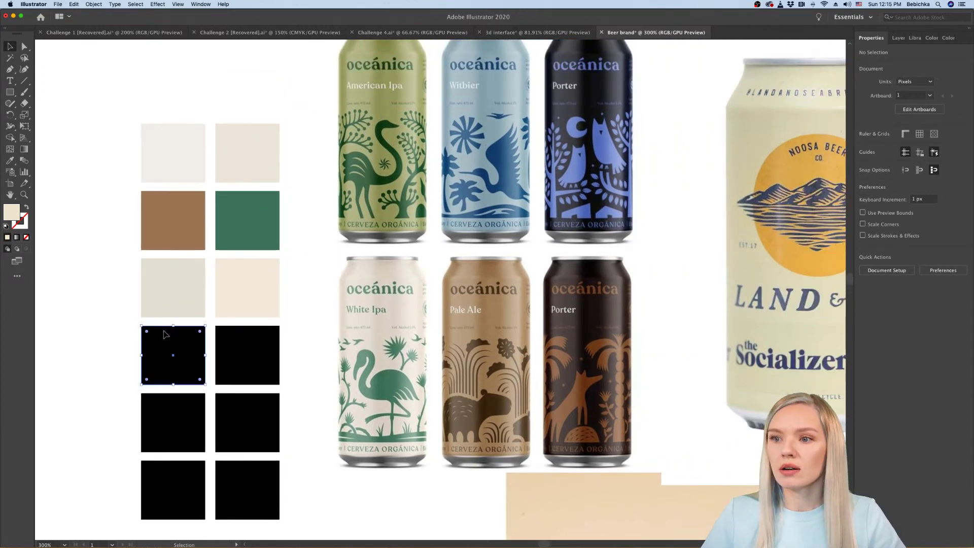
left_click(9, 160)
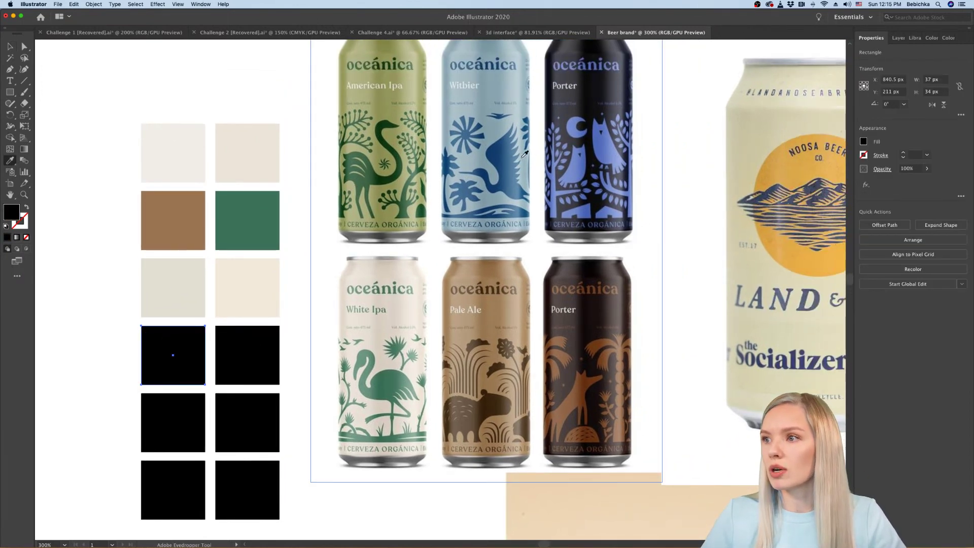
left_click(599, 143)
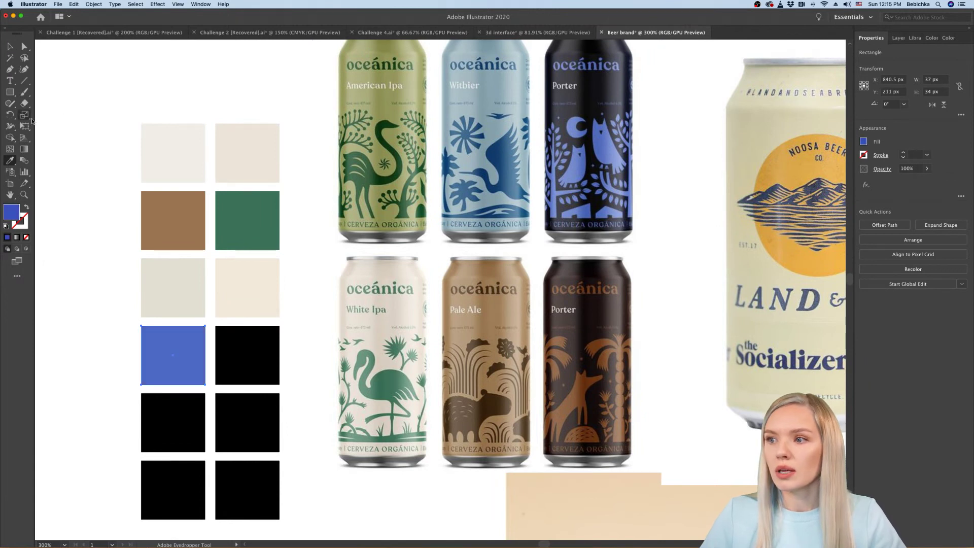
Step: Fill the second swatch in the fourth row with the medium brown sampled from the fox on the brown Porter can
left_click(10, 46)
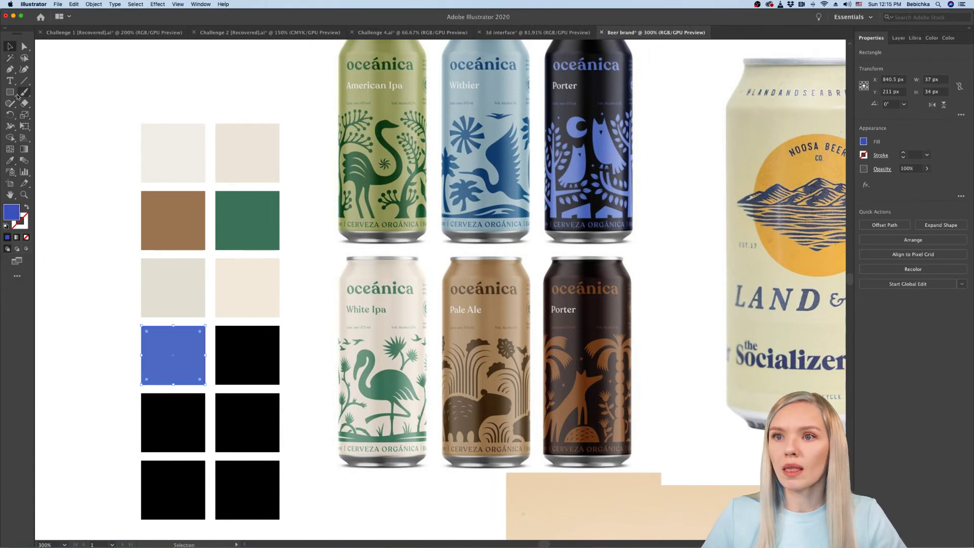
left_click(244, 339)
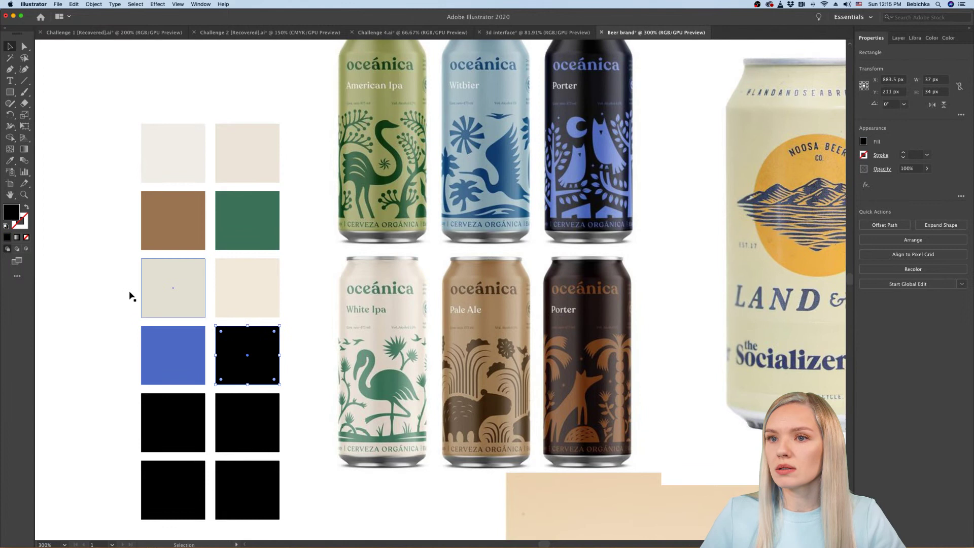
left_click(9, 161)
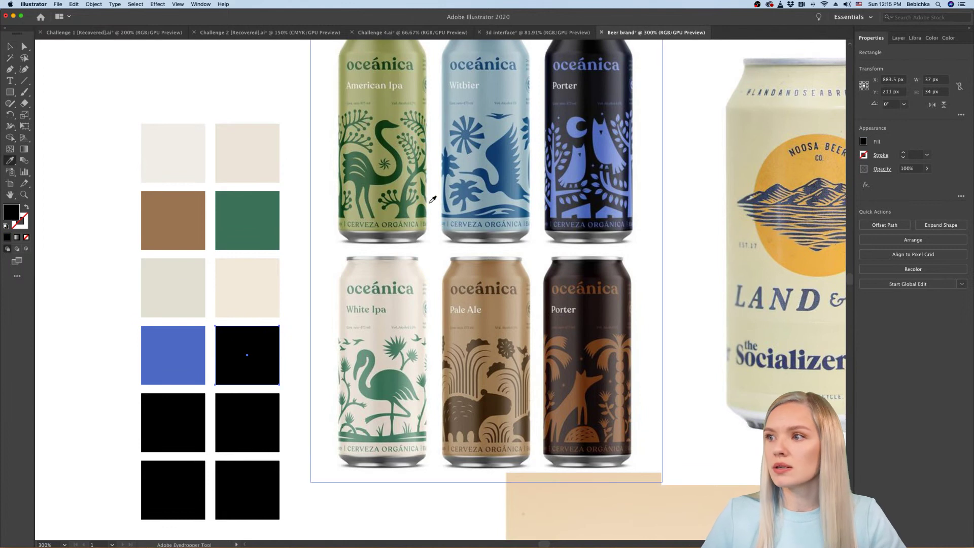
left_click(595, 307)
scroll(562, 406, "down", 1)
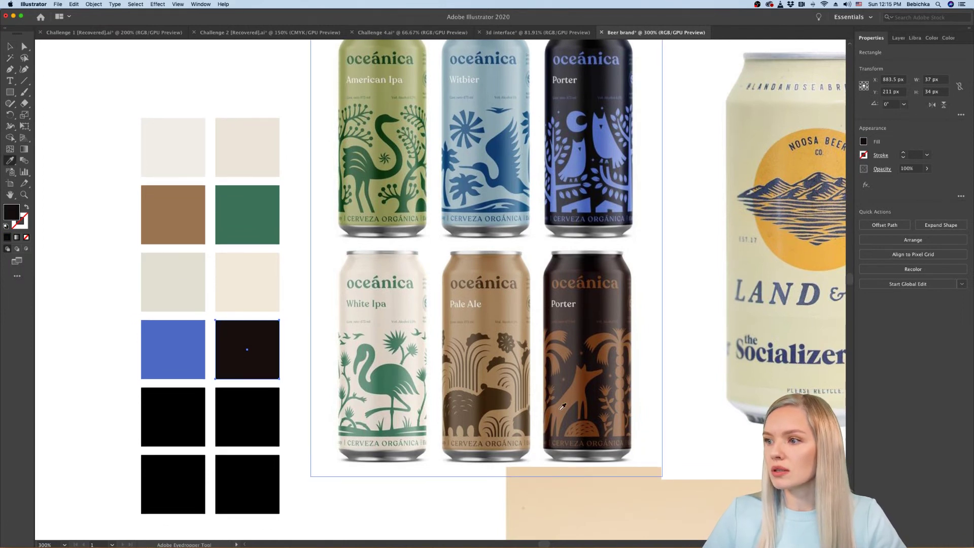
left_click(589, 378)
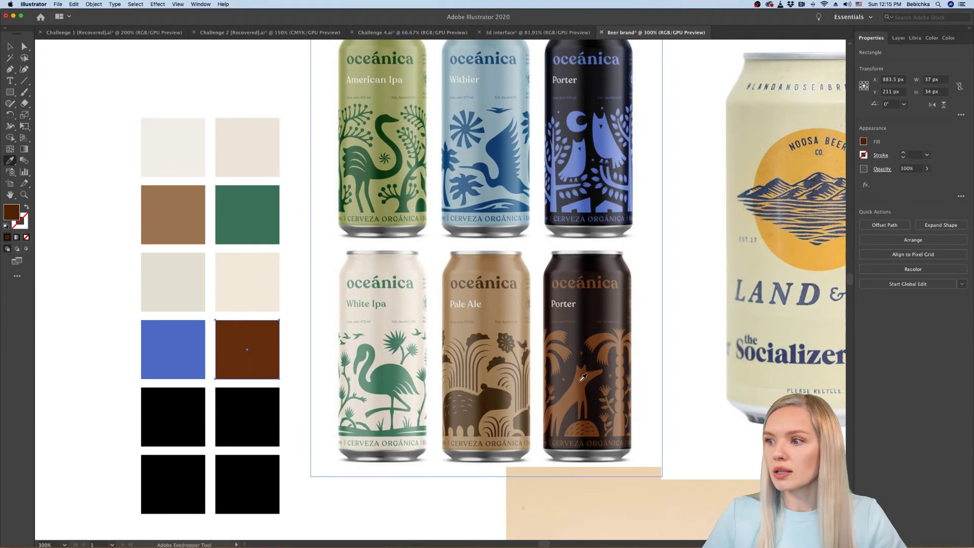
left_click(583, 378)
left_click(580, 379)
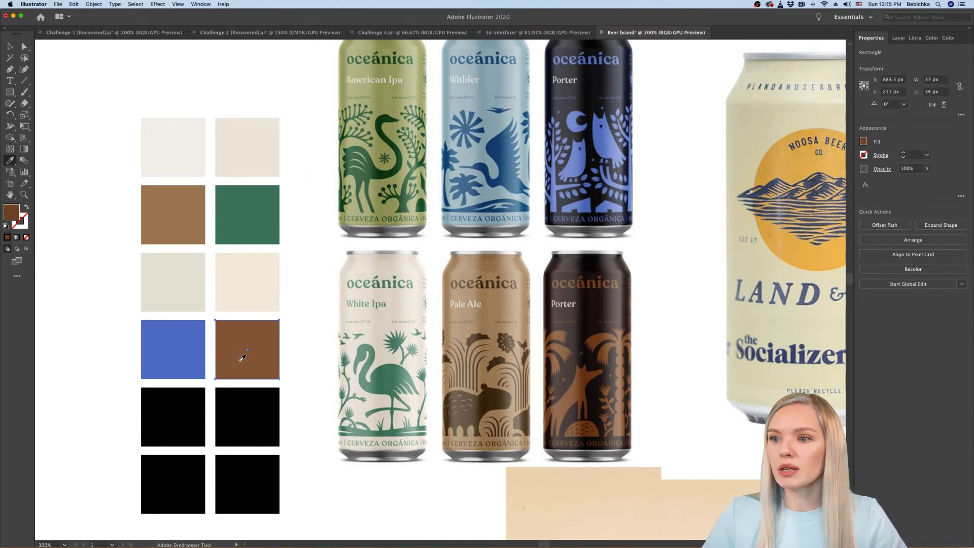
Step: Fill the first swatch in the fifth row with the olive green sampled from the American Ipa can, and deselect it
left_click(8, 47)
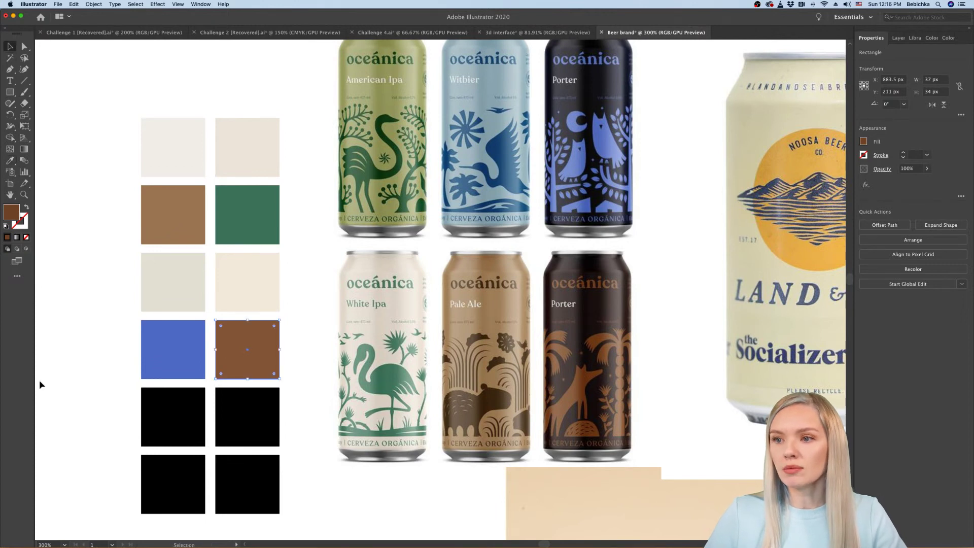
left_click(163, 411)
left_click(7, 162)
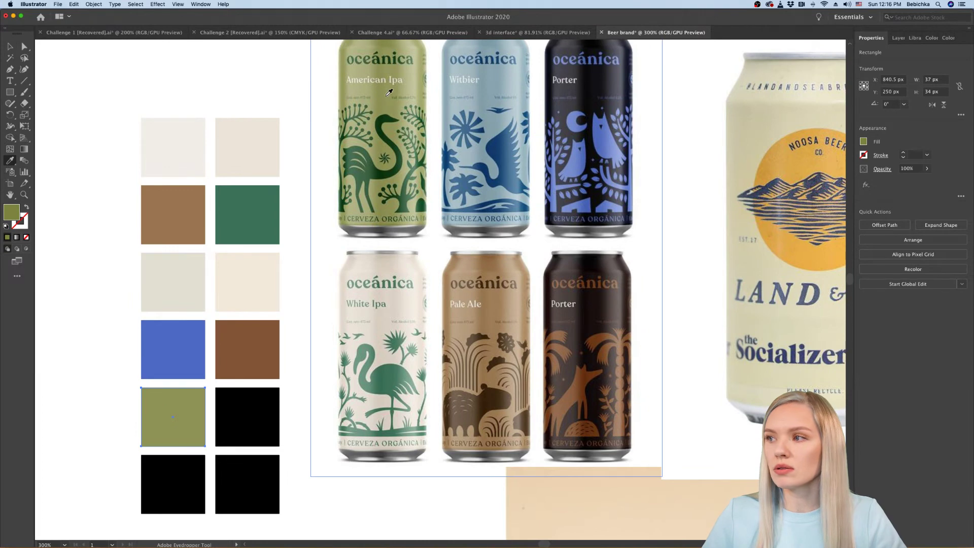
left_click(10, 46)
left_click(85, 166)
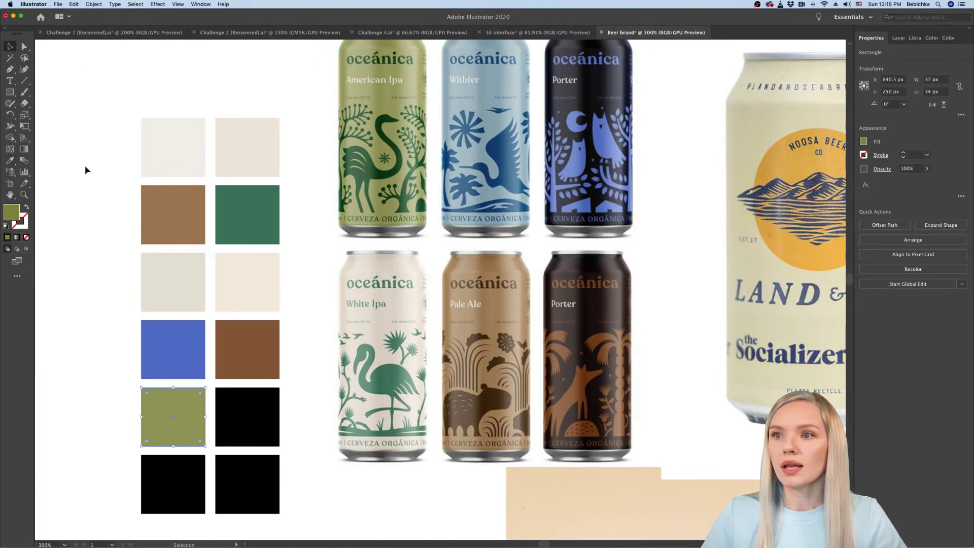
Step: Fill the second swatch in the fifth row with the muted grey-blue sampled from the Witbier can, and deselect it
key("super+equal")
key("super+equal")
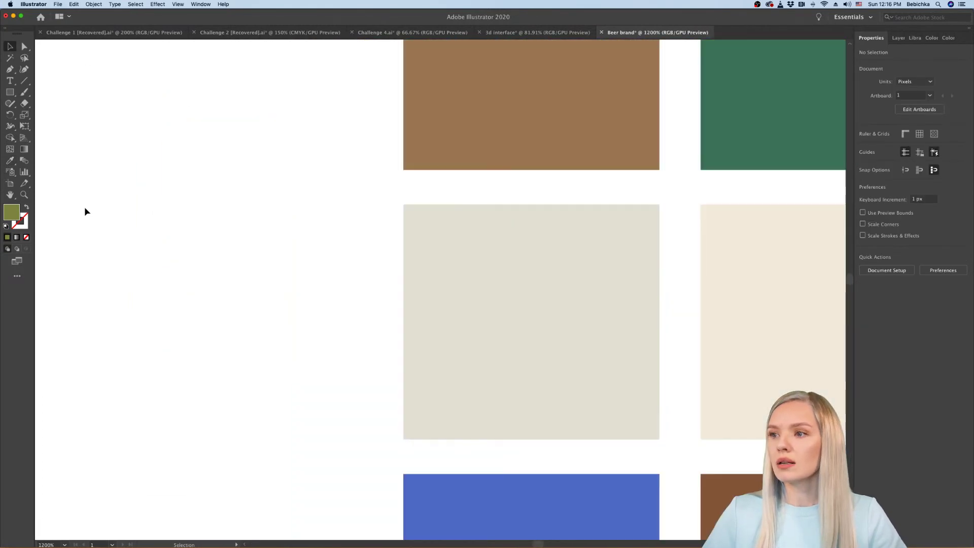
scroll(85, 206, "down", 3)
scroll(84, 206, "up", 1)
scroll(85, 206, "up", 1)
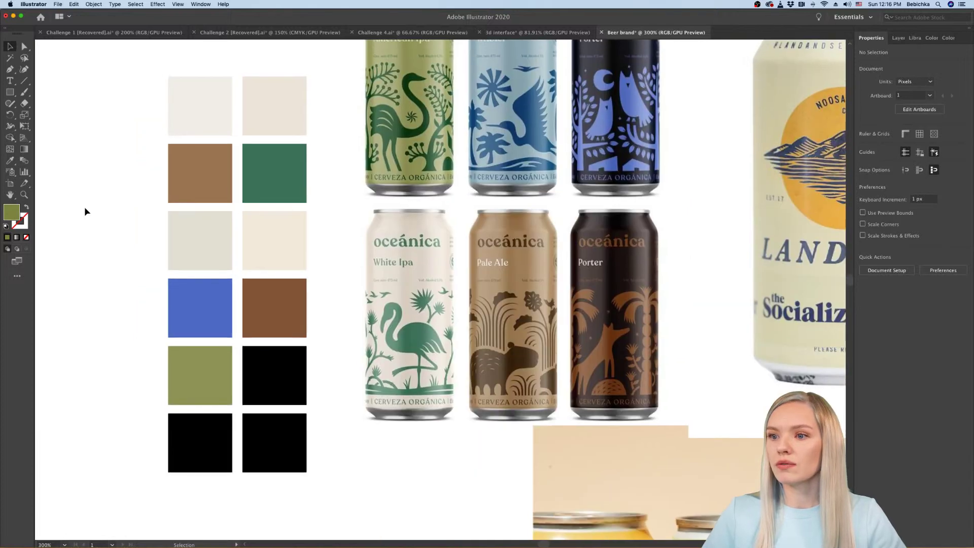
scroll(85, 210, "down", 1)
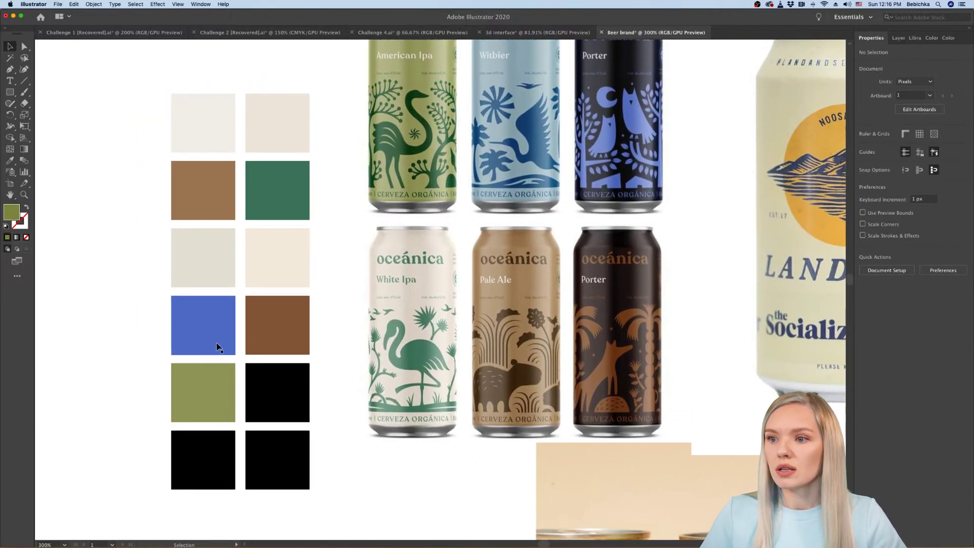
left_click(273, 383)
left_click(10, 161)
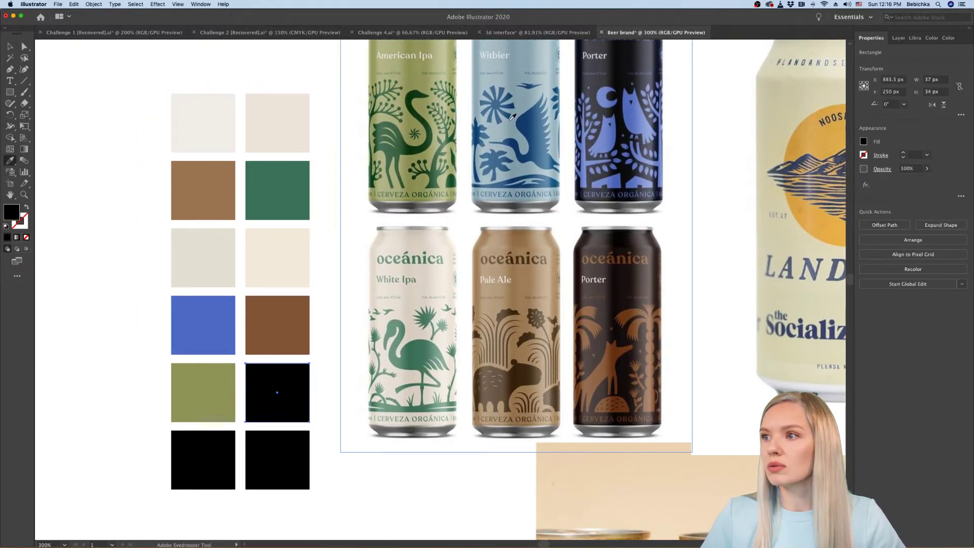
left_click(781, 85)
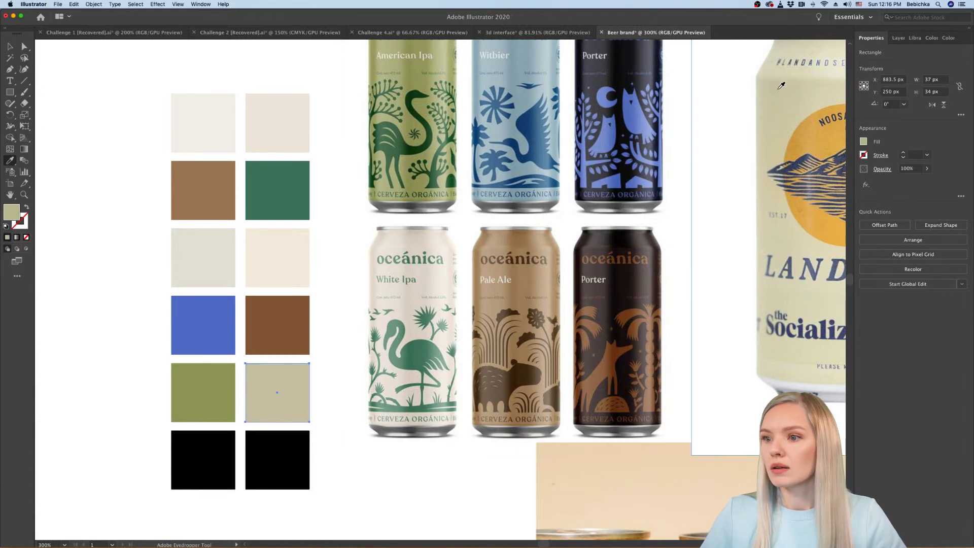
left_click(514, 127)
left_click(512, 121)
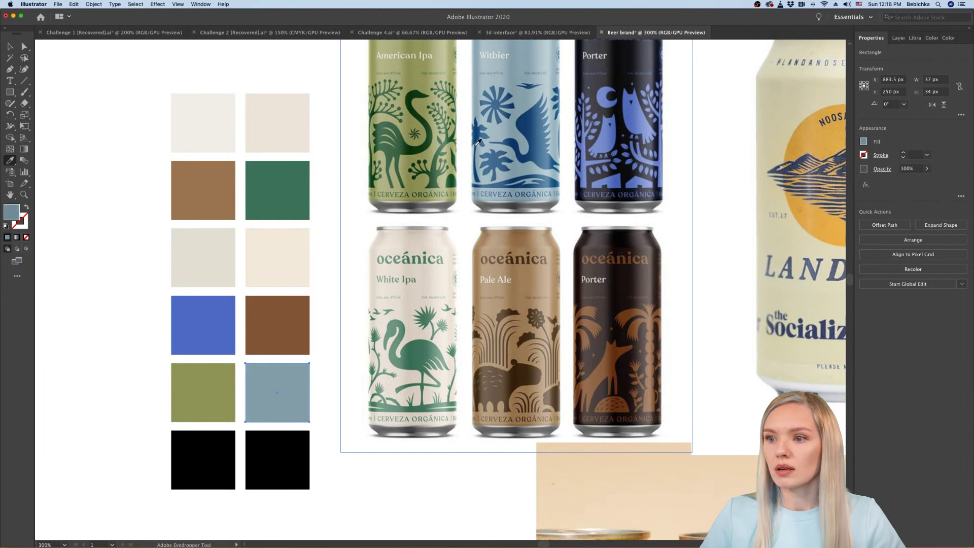
key("v")
left_click(111, 248)
scroll(111, 250, "down", 1)
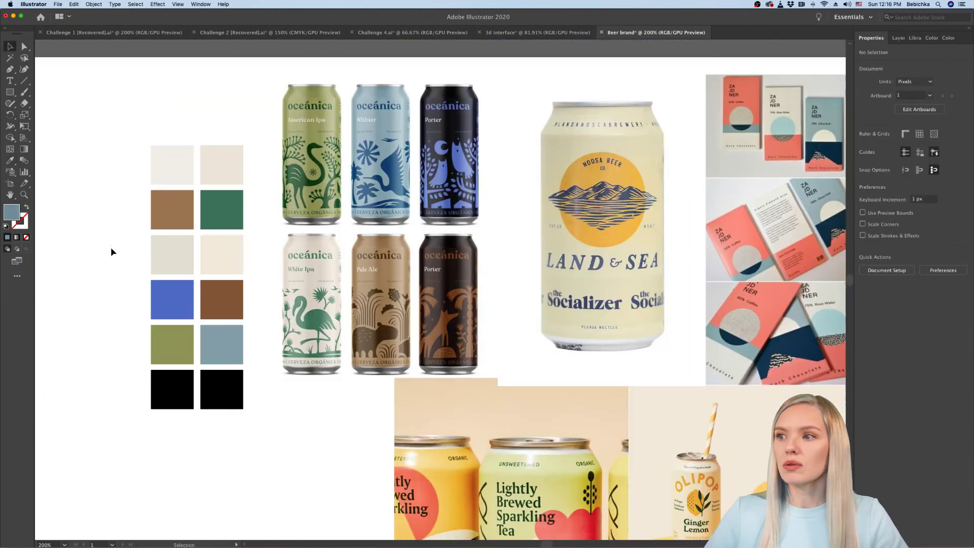
scroll(111, 247, "right", 2)
scroll(290, 242, "up", 2)
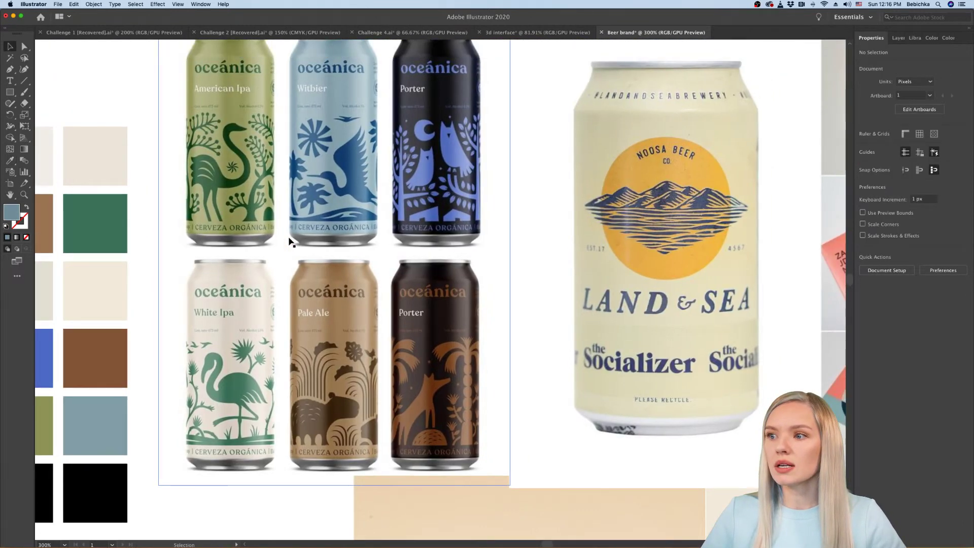
Step: Examine the color combinations across the moodboard, from the oceánica and Land & Sea cans to the chocolate, sparkling tea and Olipop packaging
scroll(290, 242, "up", 2)
scroll(291, 242, "right", 2)
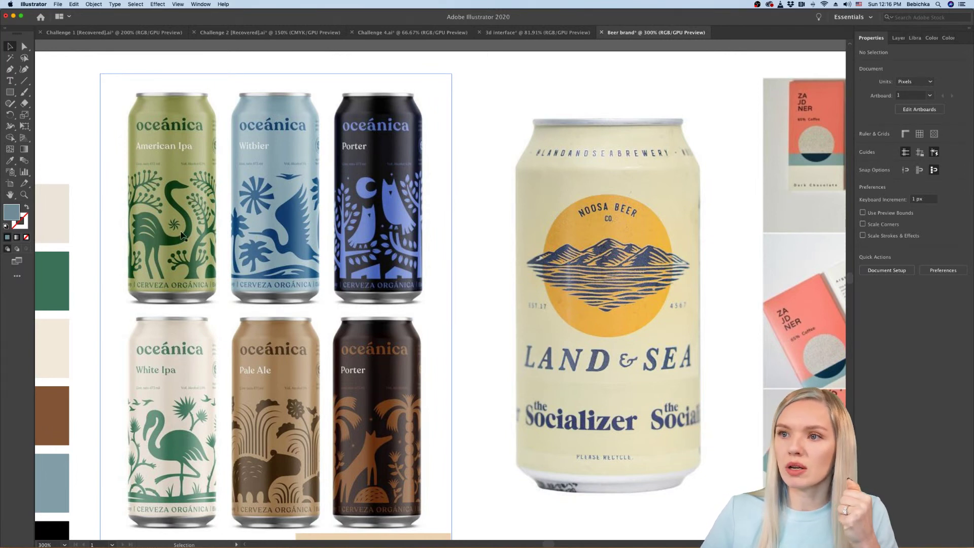
scroll(361, 384, "down", 2)
scroll(361, 384, "right", 10)
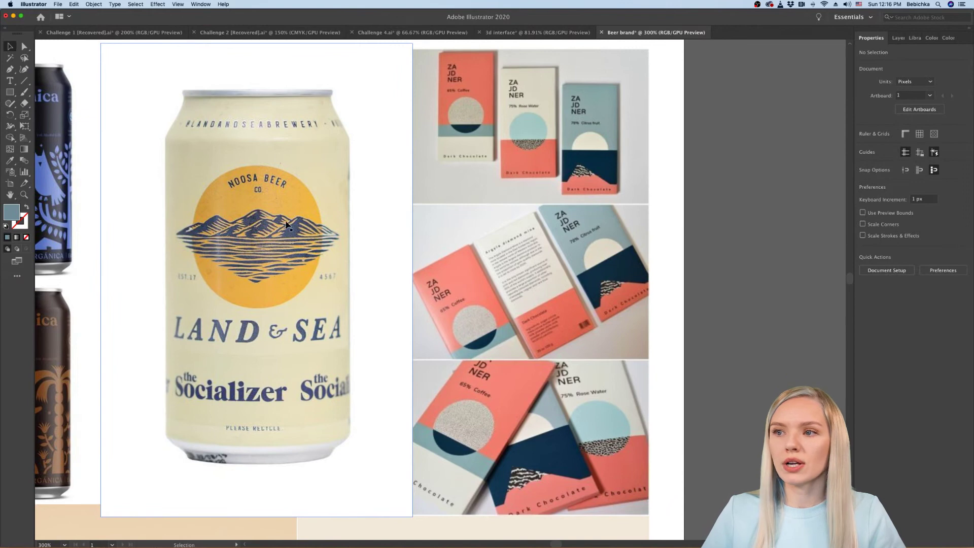
scroll(534, 213, "right", 1)
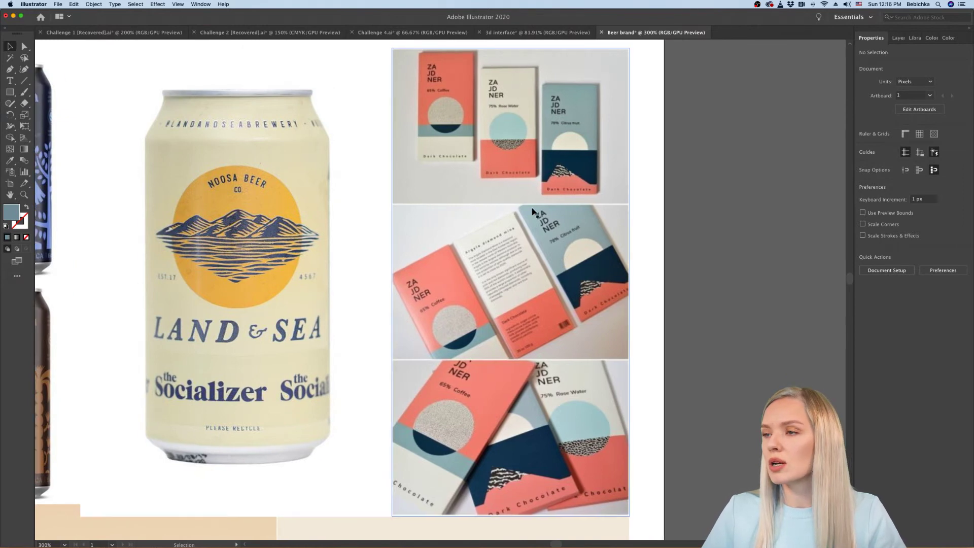
scroll(534, 213, "right", 3)
key("super+equal")
key("super+equal")
scroll(456, 213, "up", 1)
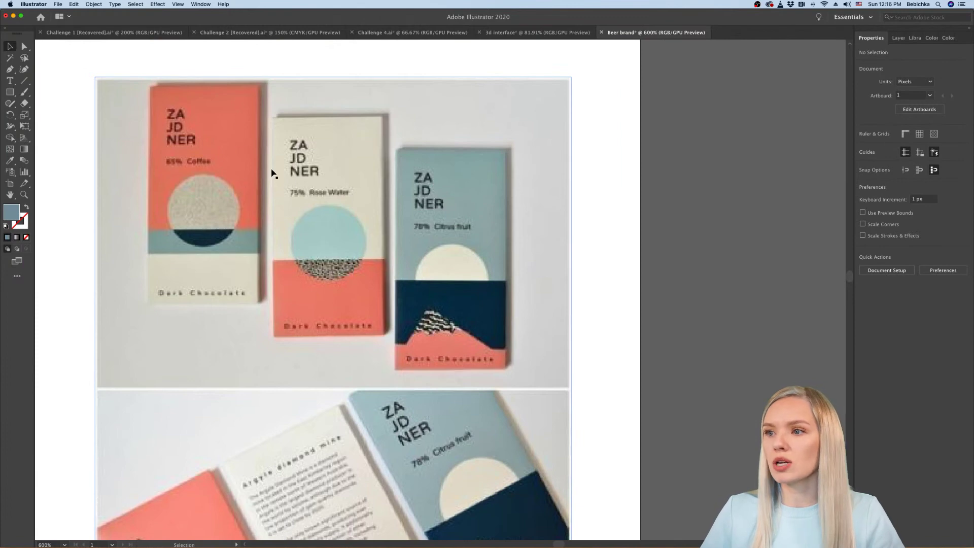
key("super+1")
scroll(376, 333, "down", 5)
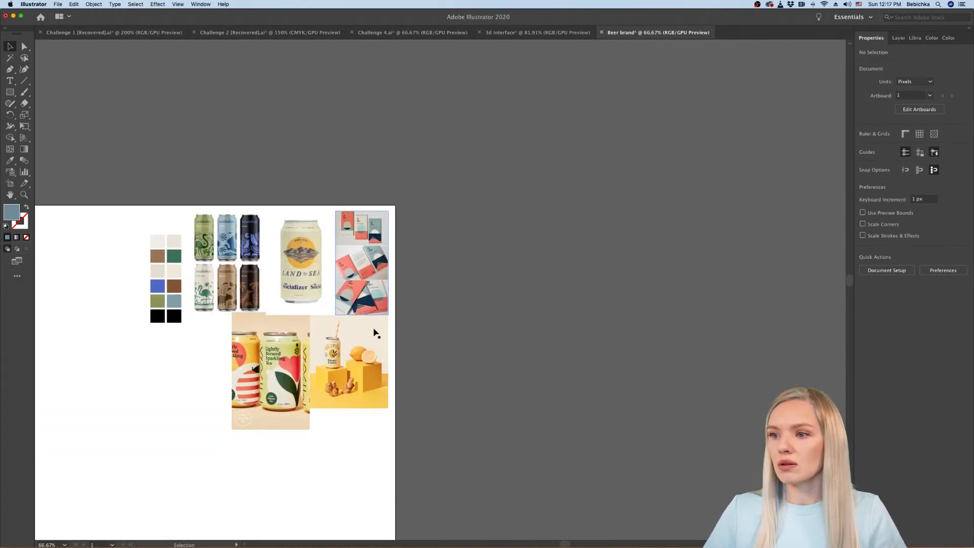
key("super+equal")
key("super+equal")
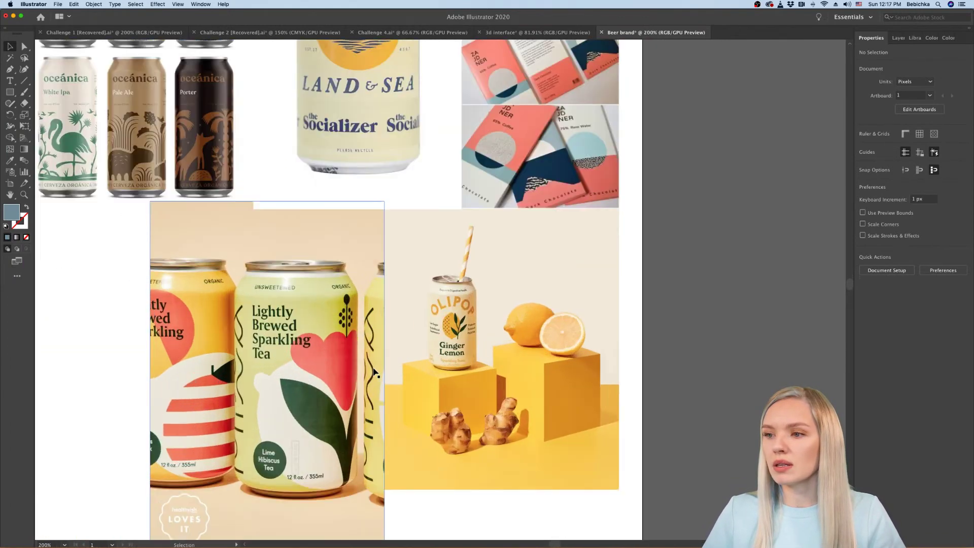
scroll(252, 389, "down", 2)
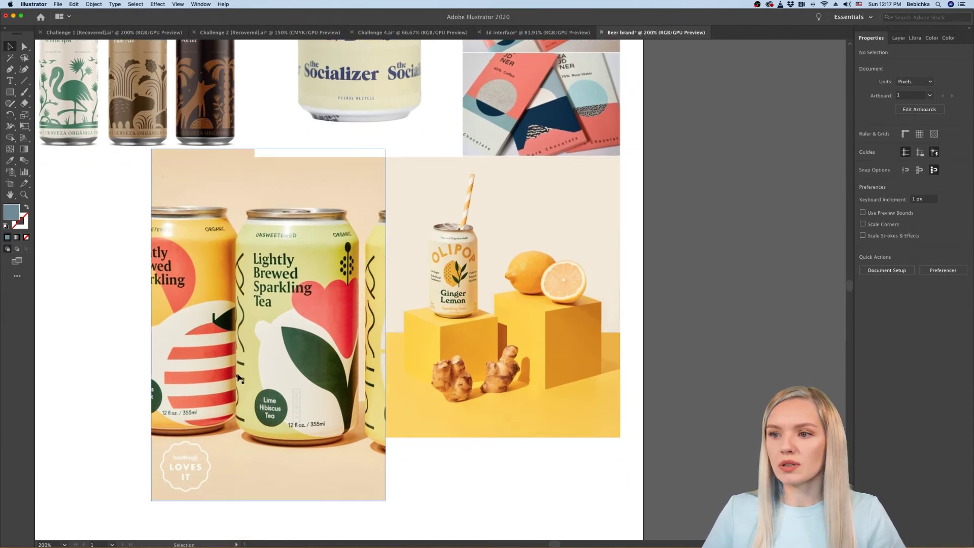
scroll(61, 342, "down", 3)
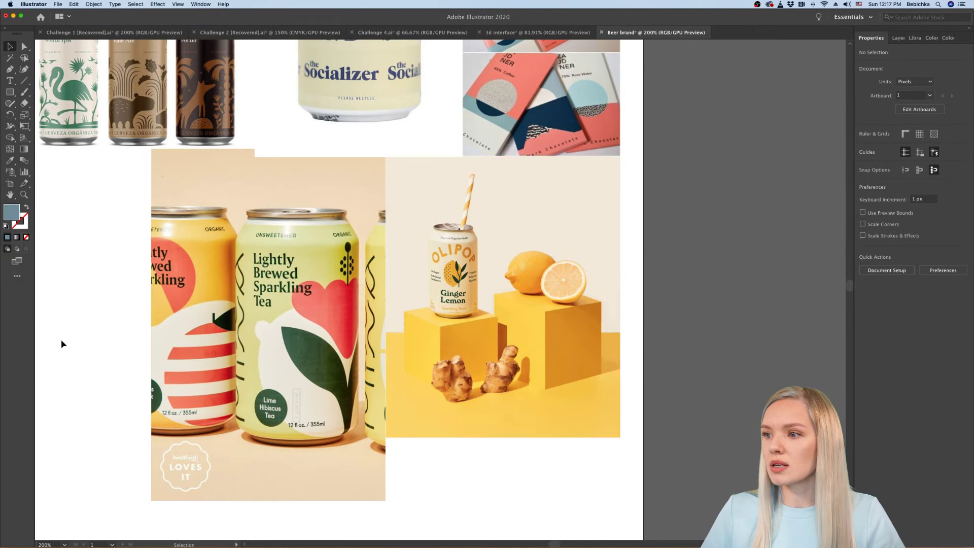
Step: Duplicate the two light first-row swatches side by side into the empty area left of the palette, and deselect them
scroll(45, 339, "up", 3)
scroll(46, 339, "down", 1)
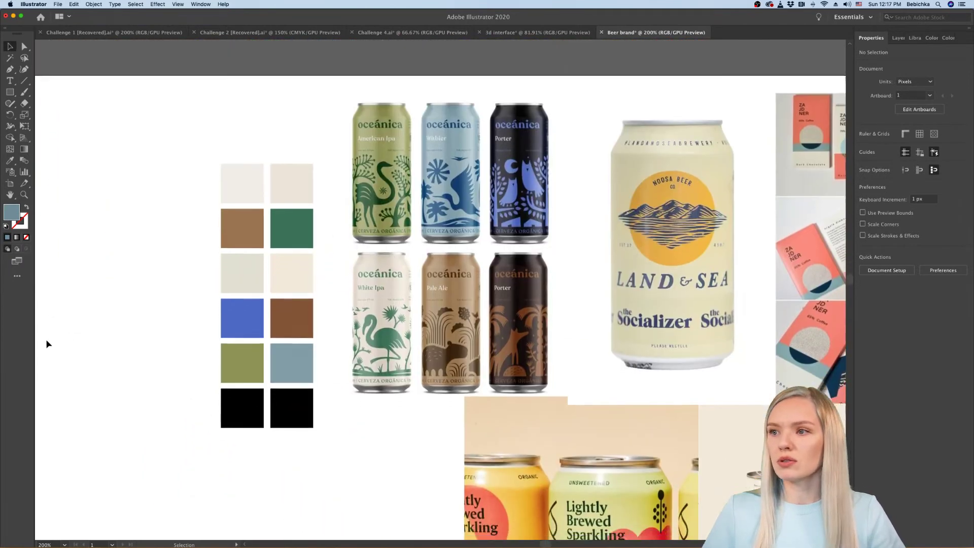
scroll(118, 330, "up", 2)
scroll(117, 329, "left", 2)
scroll(117, 330, "down", 1)
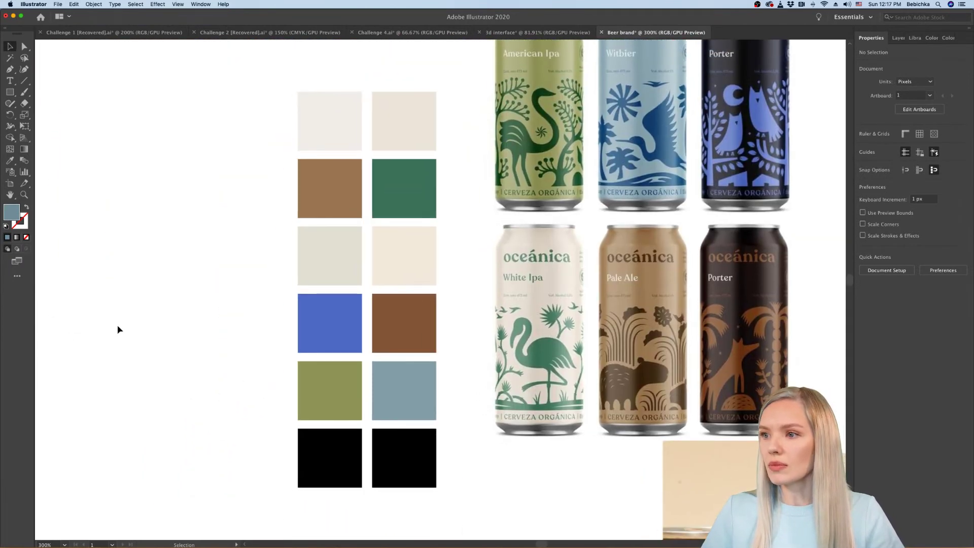
scroll(133, 331, "left", 3)
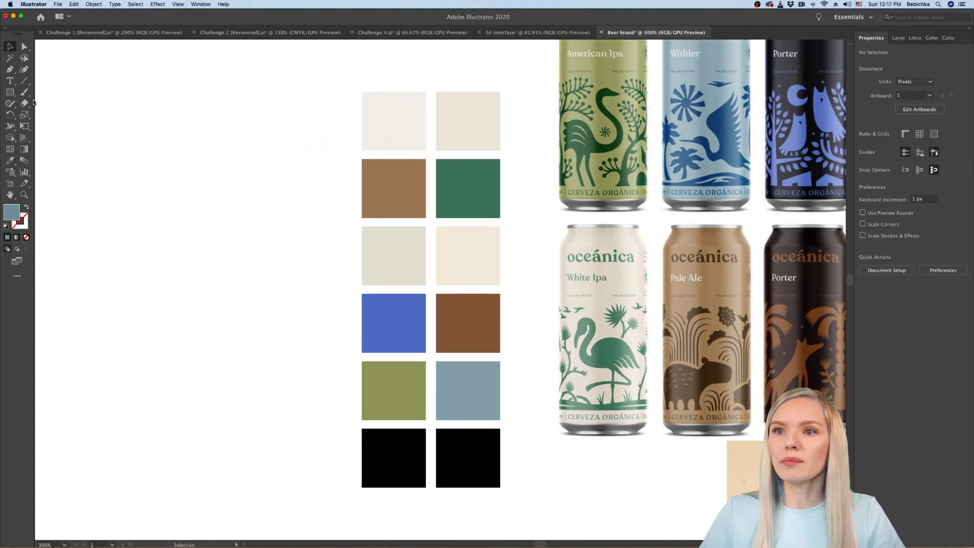
left_click_drag(409, 136, 212, 136)
left_click_drag(459, 133, 269, 130)
left_click(252, 214)
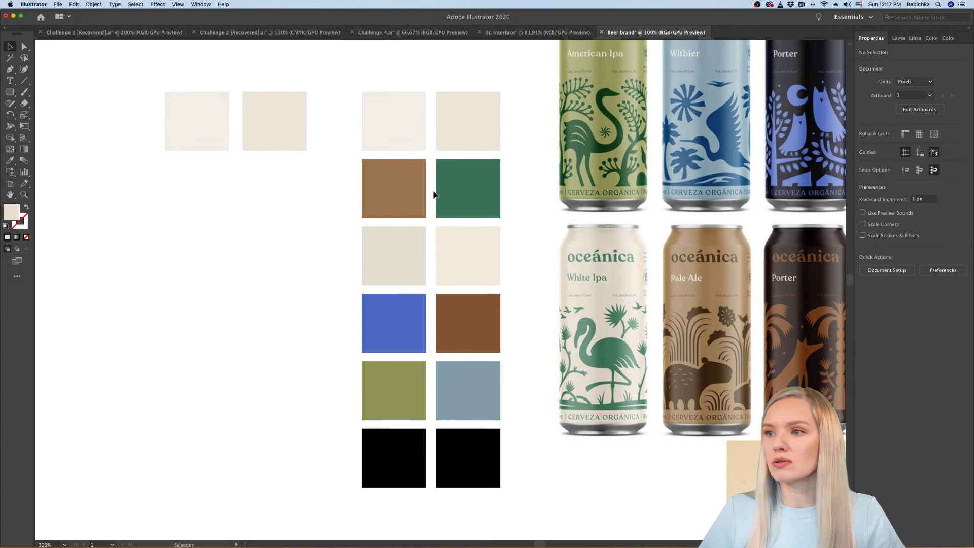
Step: Examine the Zajdner chocolate packaging photos closely for how base colors and small accent colors are proportioned
scroll(433, 195, "right", 3)
scroll(433, 194, "up", 3)
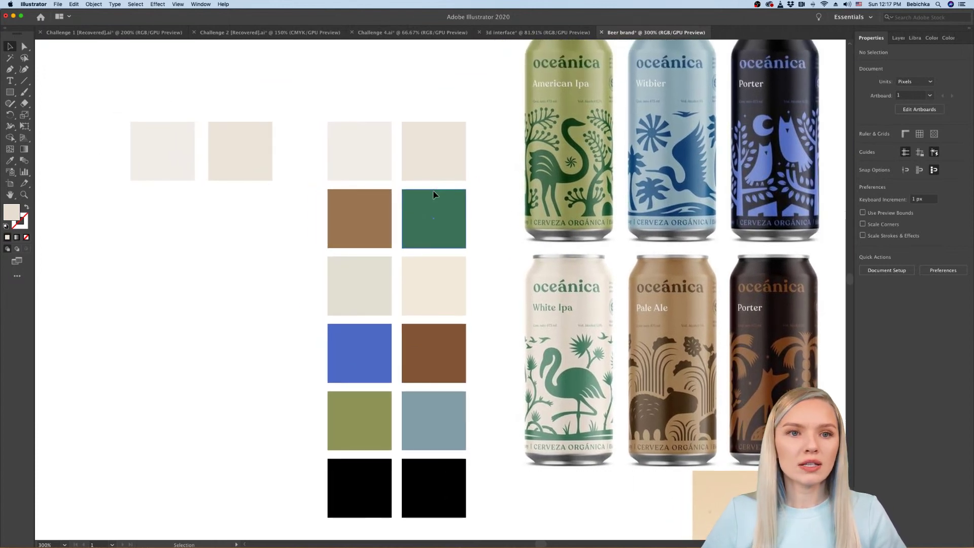
scroll(433, 195, "down", 1)
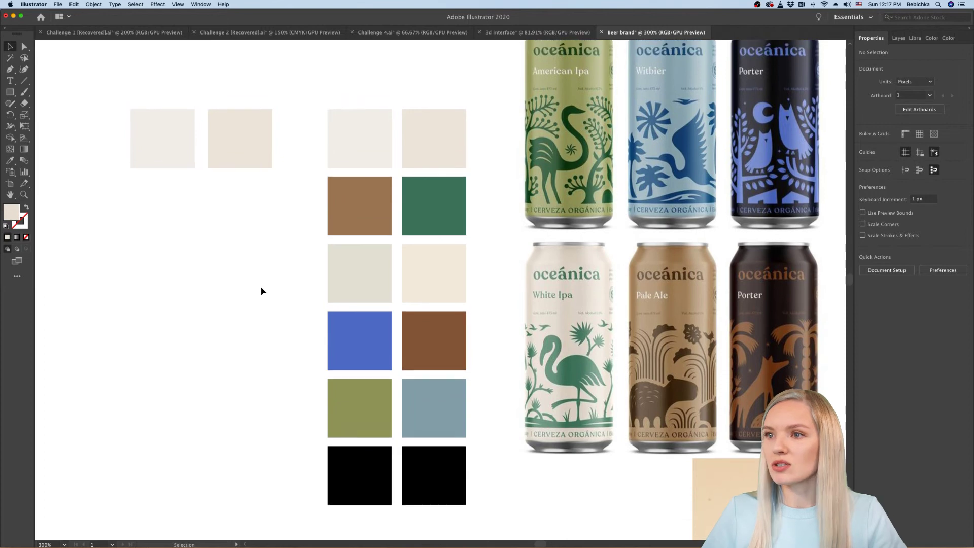
scroll(261, 286, "left", 3)
scroll(261, 287, "left", 2)
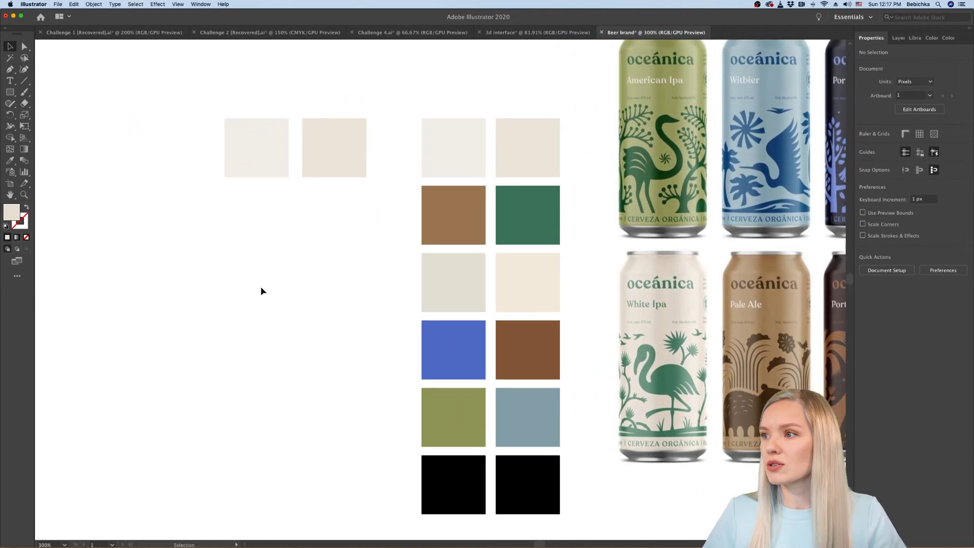
scroll(260, 286, "right", 15)
scroll(260, 286, "right", 20)
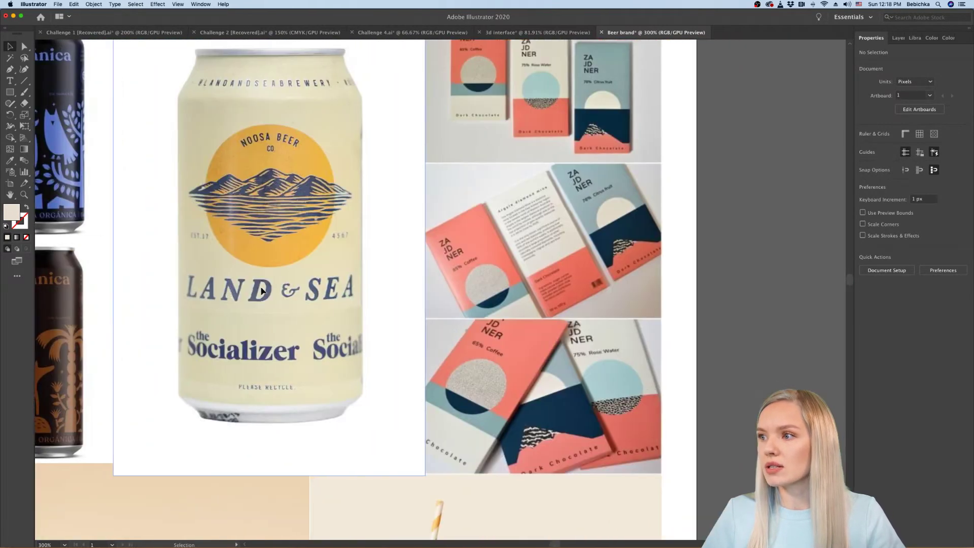
scroll(587, 268, "up", 5)
scroll(181, 326, "up", 2)
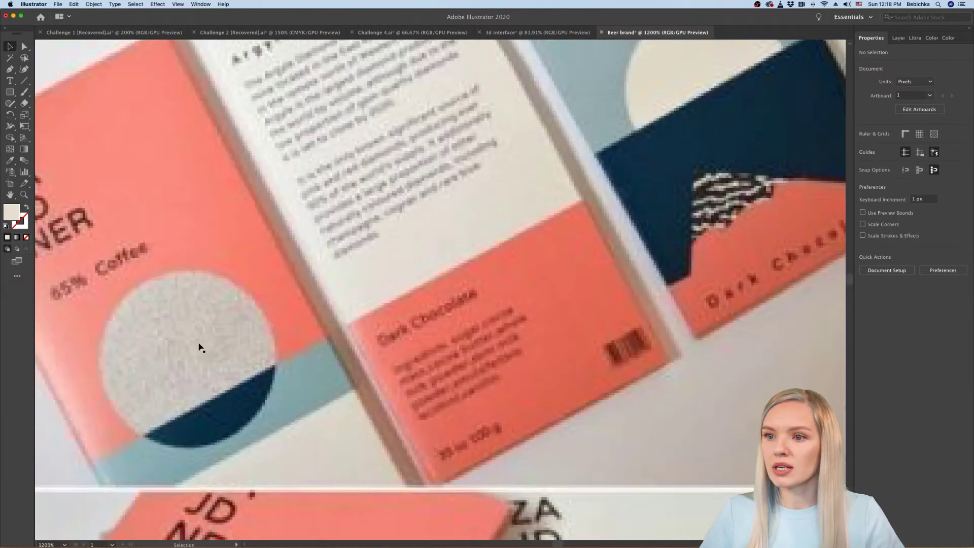
scroll(199, 348, "up", 2)
scroll(199, 348, "down", 2)
scroll(381, 434, "down", 3)
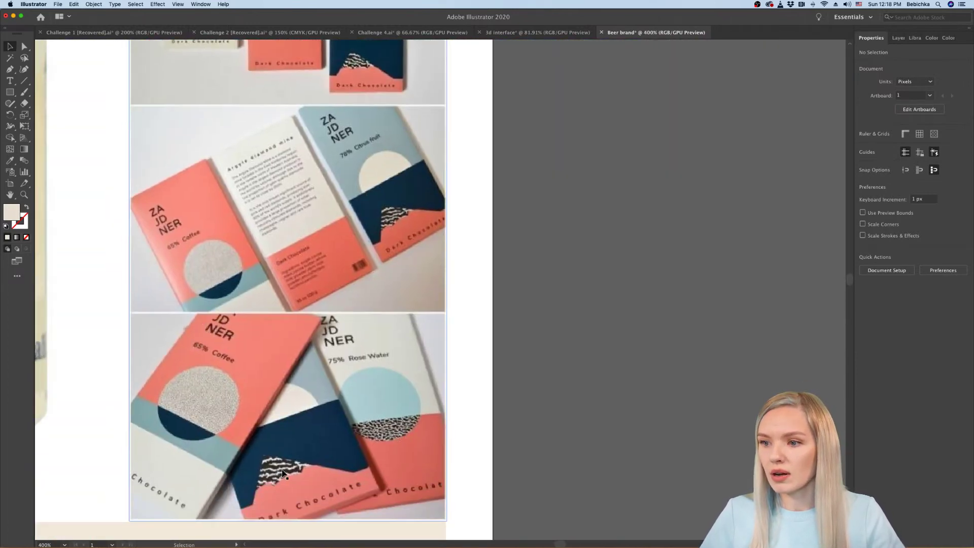
scroll(231, 364, "up", 2)
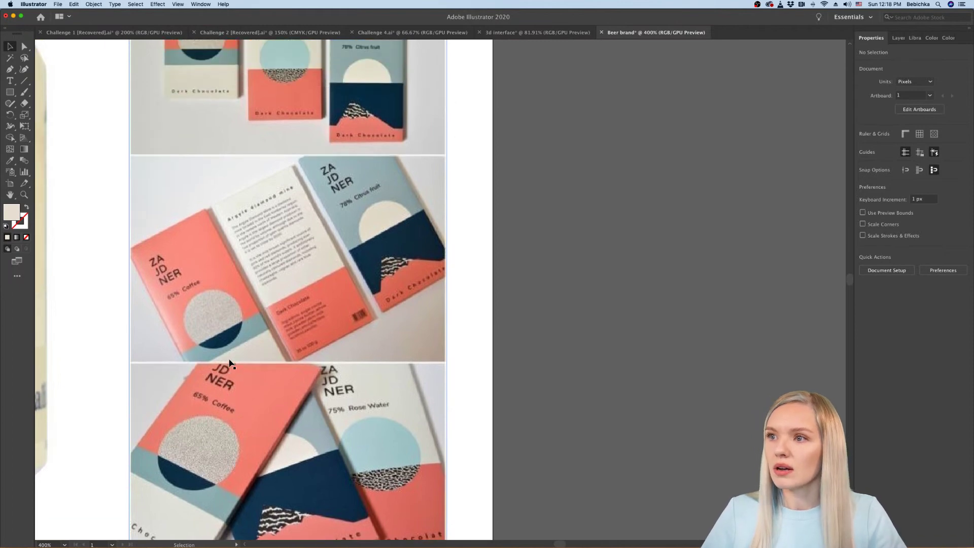
Step: Examine the color proportions on the Olipop Ginger Lemon can and the Lightly Brewed Sparkling Tea cans
scroll(231, 364, "left", 3)
scroll(231, 365, "down", 5)
scroll(235, 358, "down", 6)
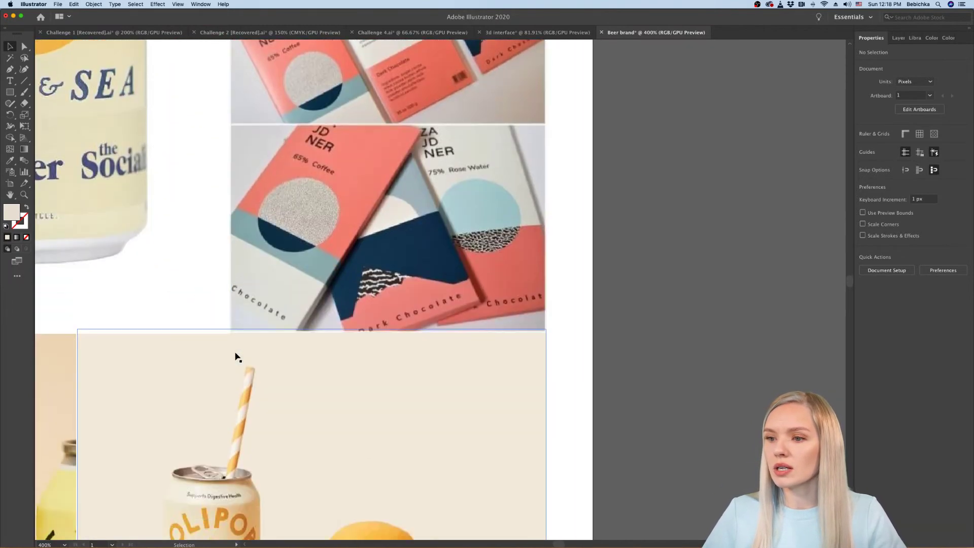
scroll(203, 385, "down", 4)
scroll(203, 386, "left", 2)
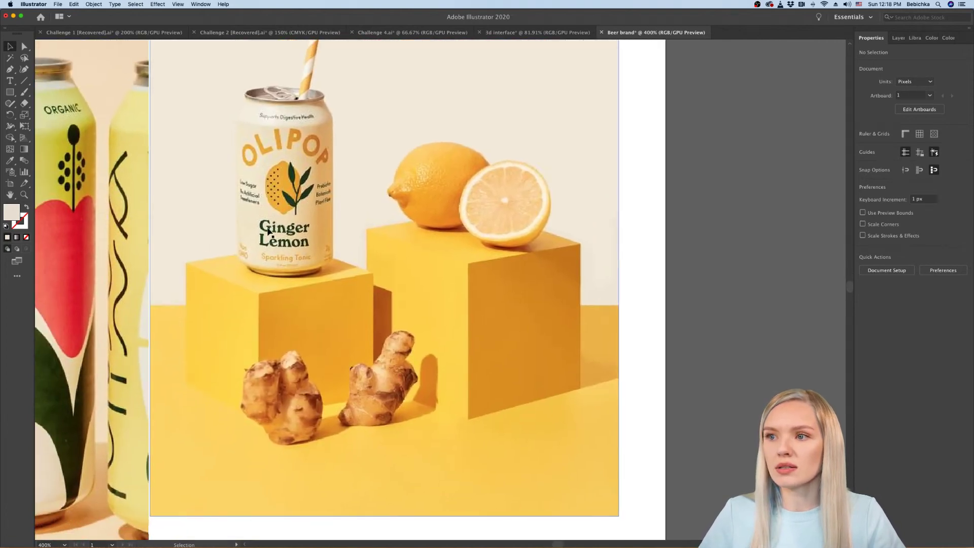
scroll(223, 289, "left", 6)
scroll(223, 290, "left", 2)
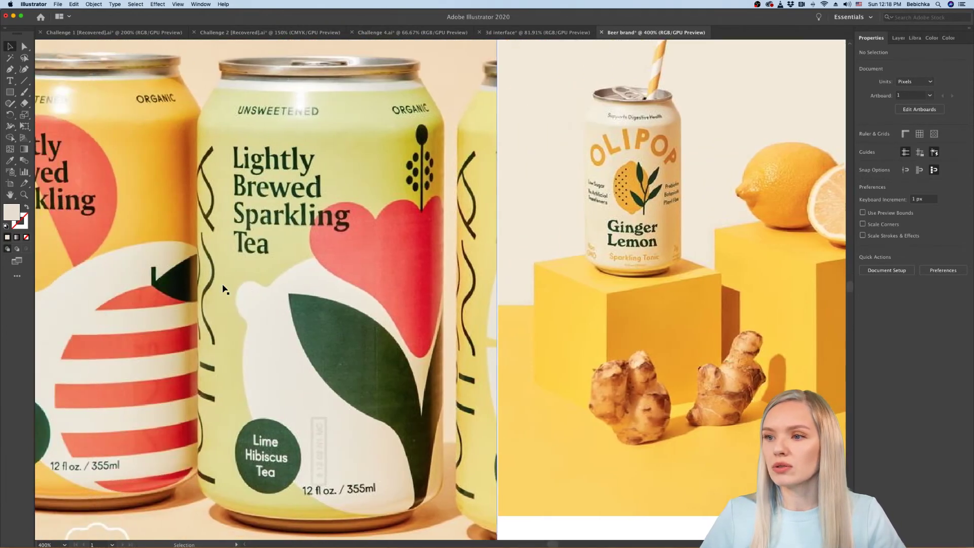
scroll(223, 288, "left", 5)
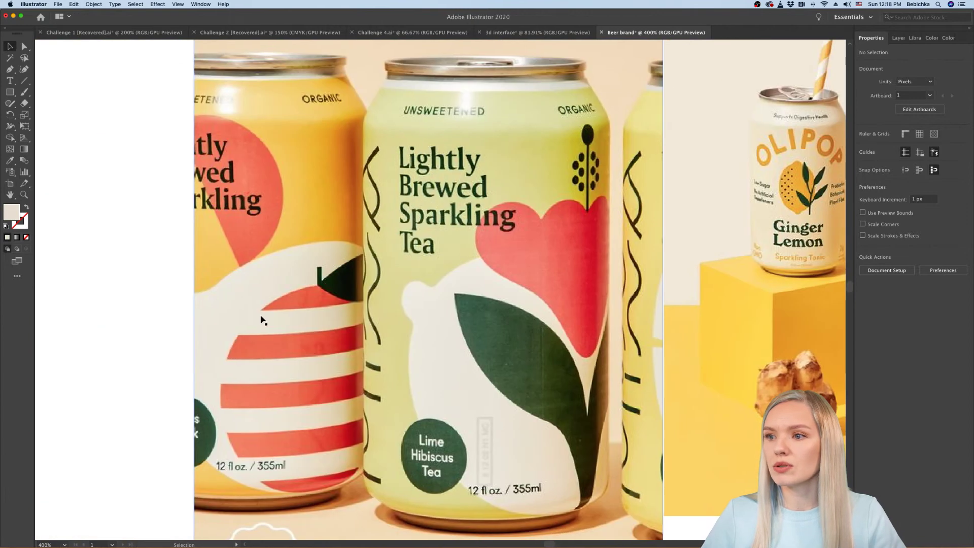
scroll(115, 369, "left", 1)
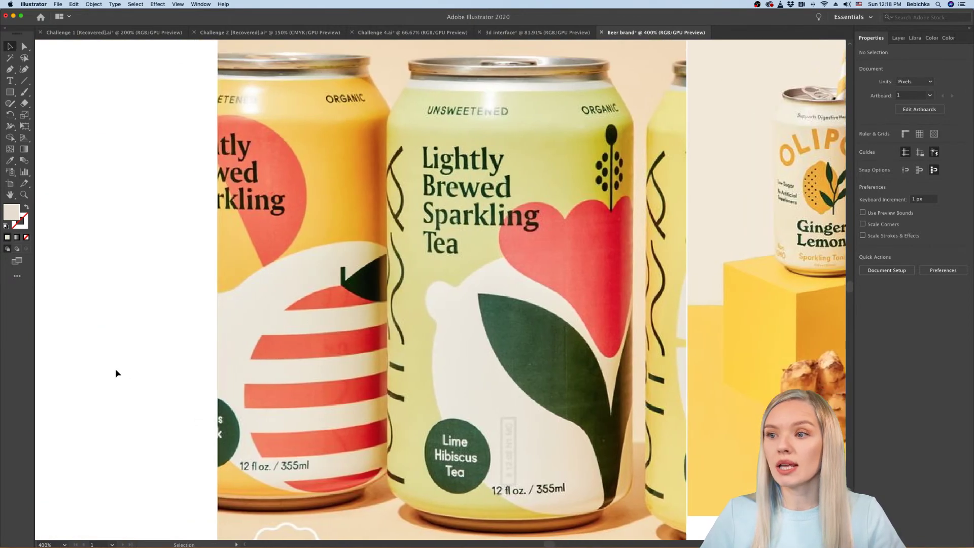
scroll(115, 368, "down", 2)
scroll(115, 368, "down", 3)
scroll(115, 369, "up", 4)
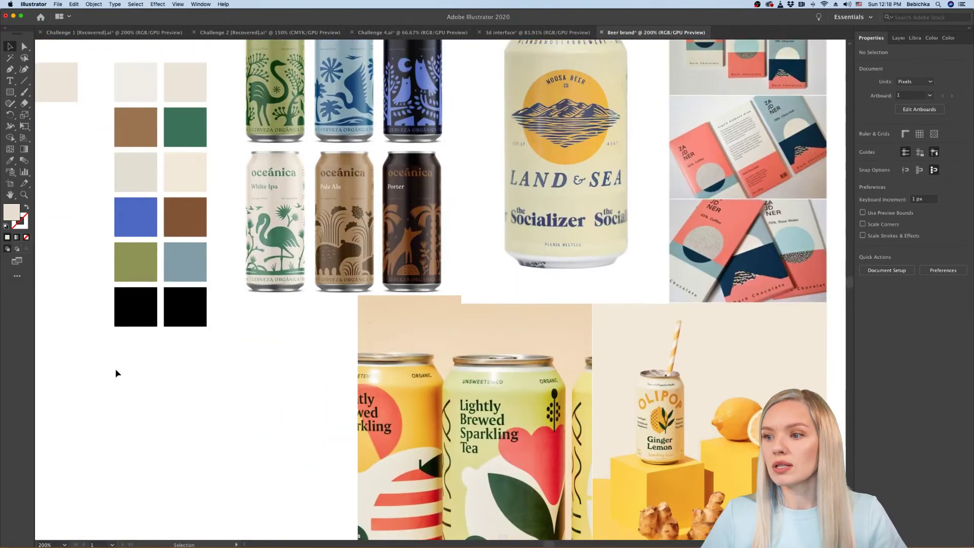
scroll(184, 337, "up", 2)
scroll(264, 217, "up", 2)
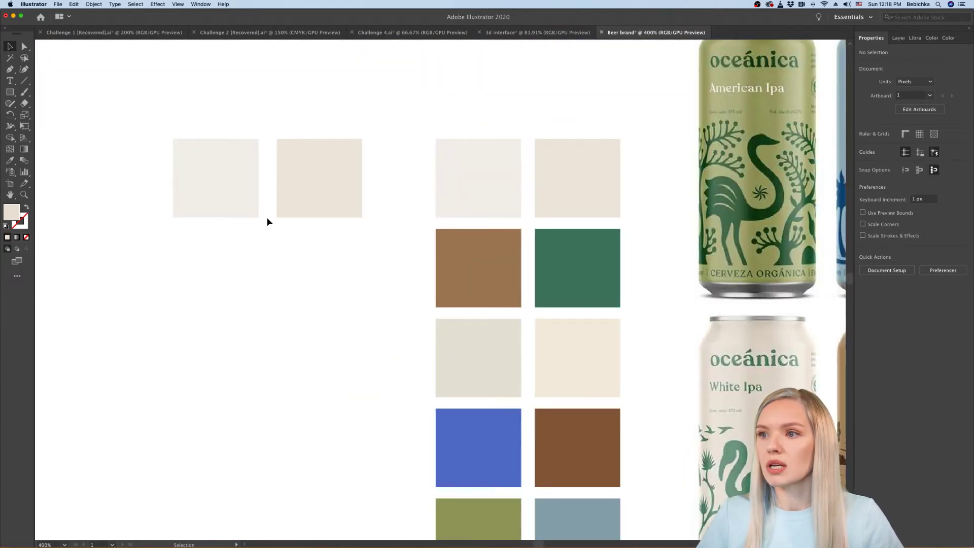
scroll(269, 218, "right", 1)
left_click(273, 219)
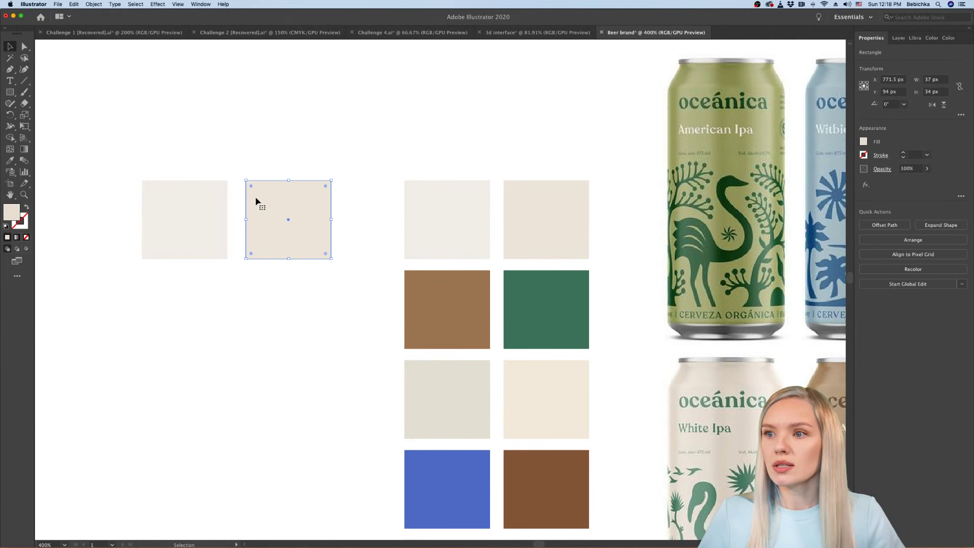
left_click(259, 323)
scroll(222, 319, "up", 5)
scroll(221, 319, "left", 2)
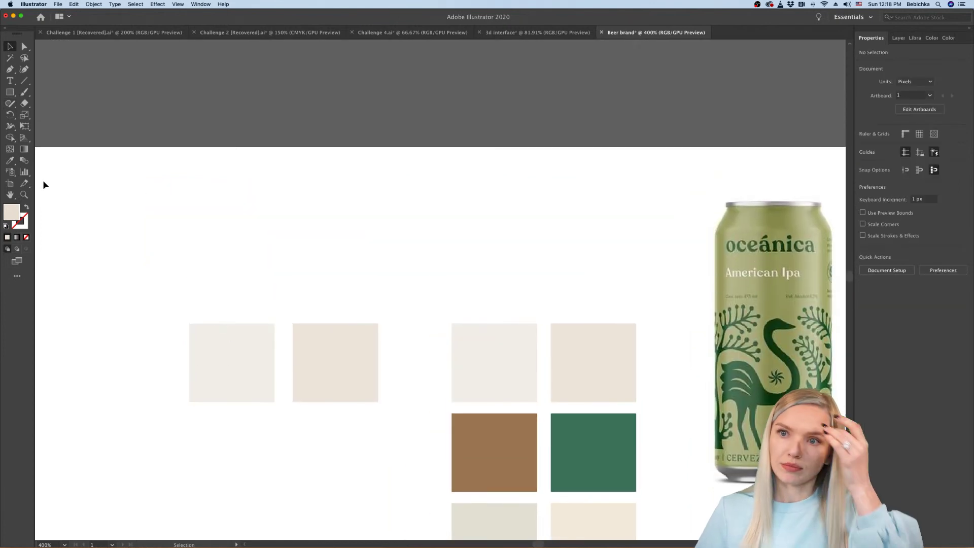
scroll(115, 236, "down", 8)
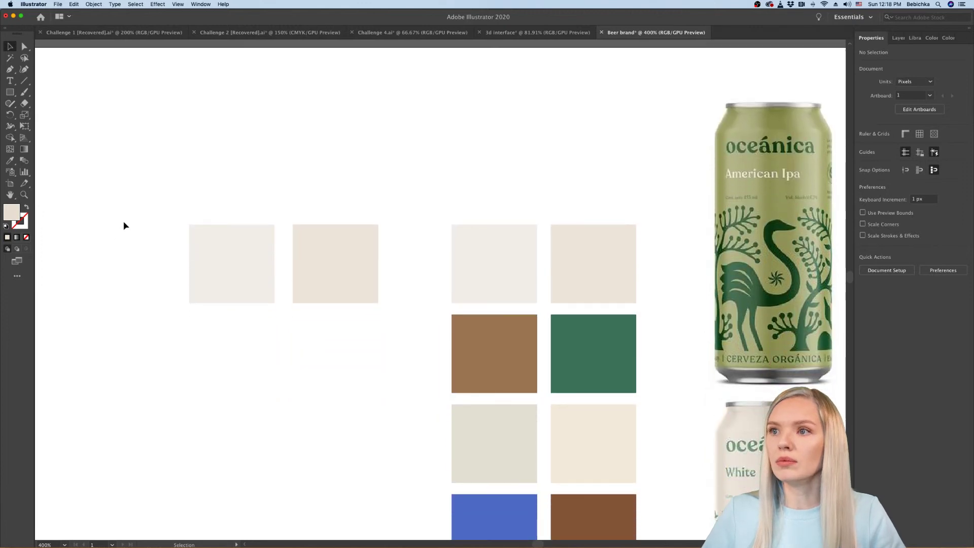
scroll(124, 222, "down", 5)
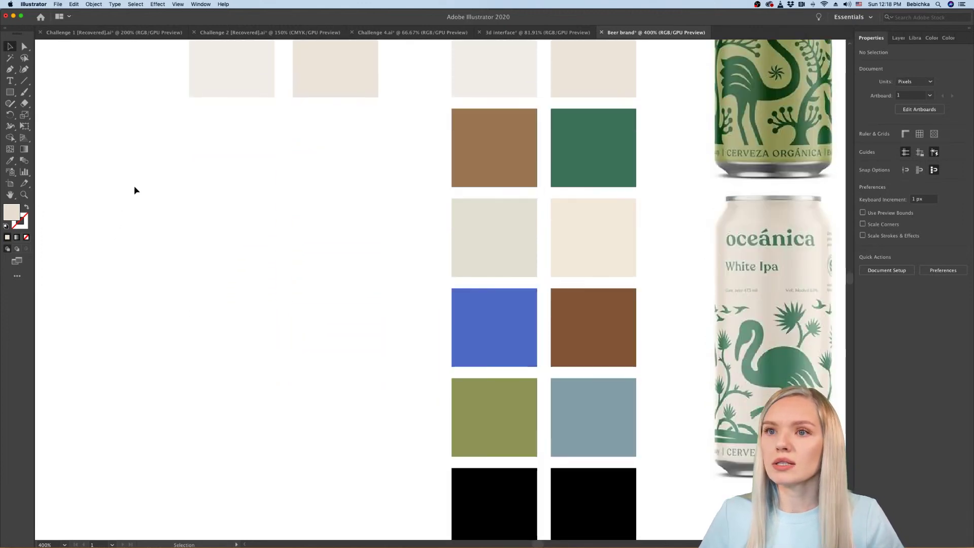
Step: Draw a small accent square about 4 px wide just below the lower-left corner of the first duplicated swatch
scroll(335, 96, "up", 3)
left_click(9, 92)
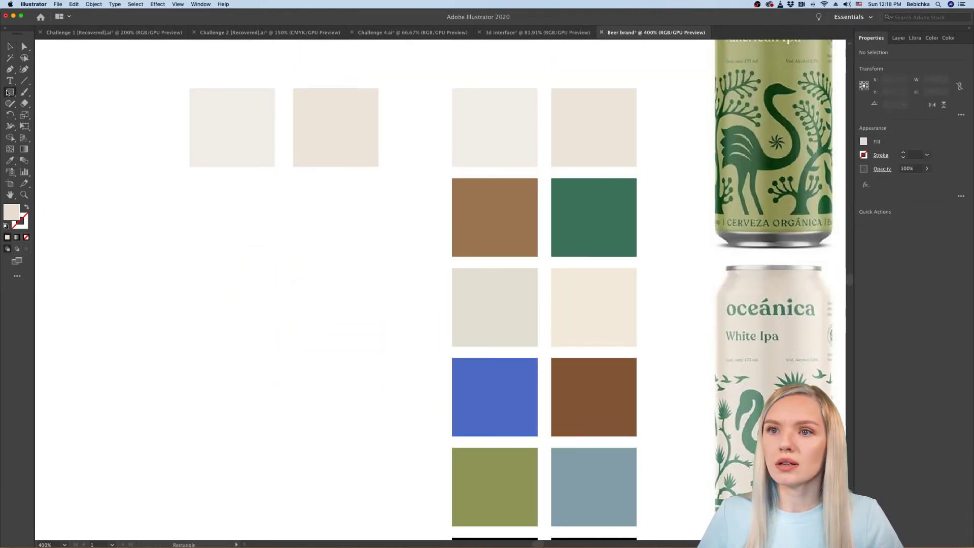
left_click(56, 94)
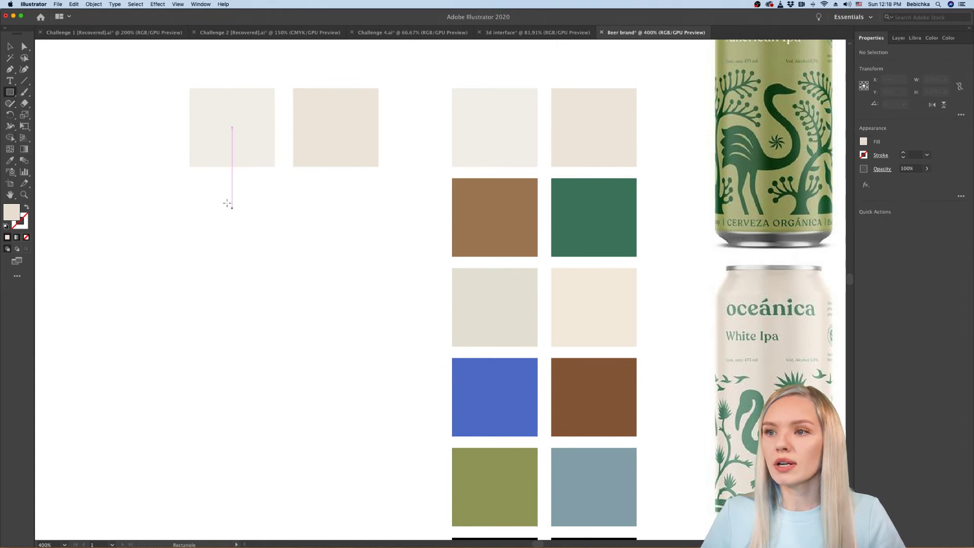
left_click_drag(188, 190, 196, 198)
scroll(203, 198, "up", 5)
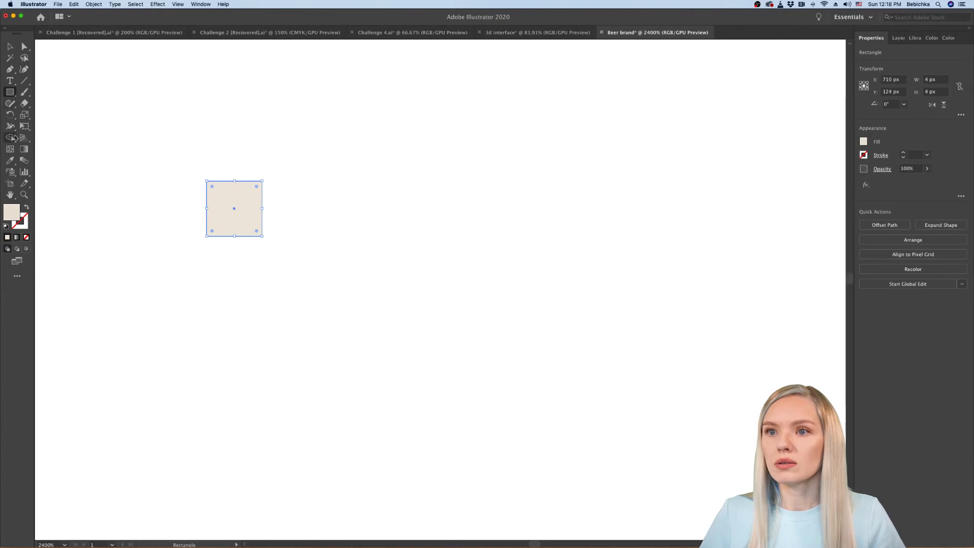
Step: Fill the small accent square with the blue sampled from the first swatch in the palette's fourth row
left_click(9, 161)
scroll(459, 376, "down", 5)
scroll(467, 380, "right", 3)
scroll(467, 380, "down", 1)
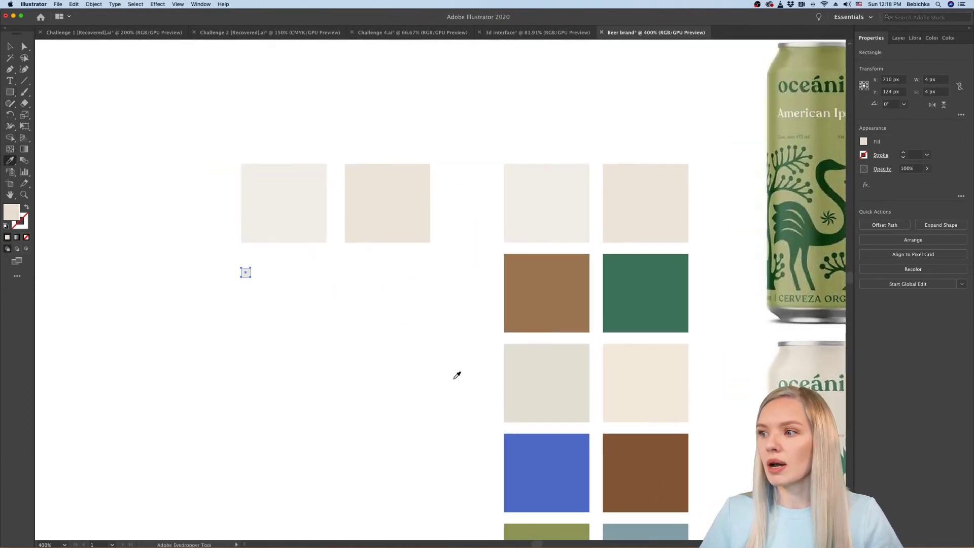
left_click(531, 488)
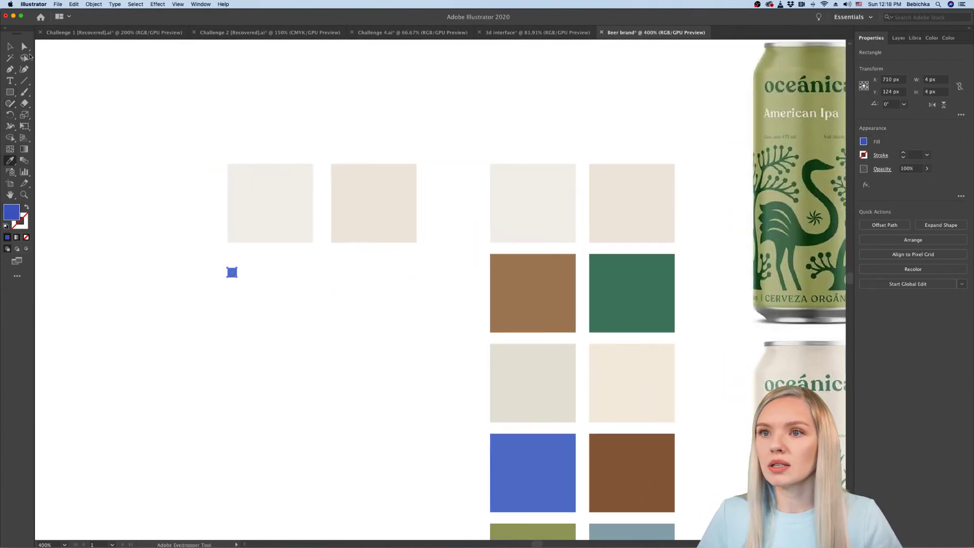
Step: Move the small blue accent square farther down, leaving more space beneath the first duplicated swatch
left_click(10, 47)
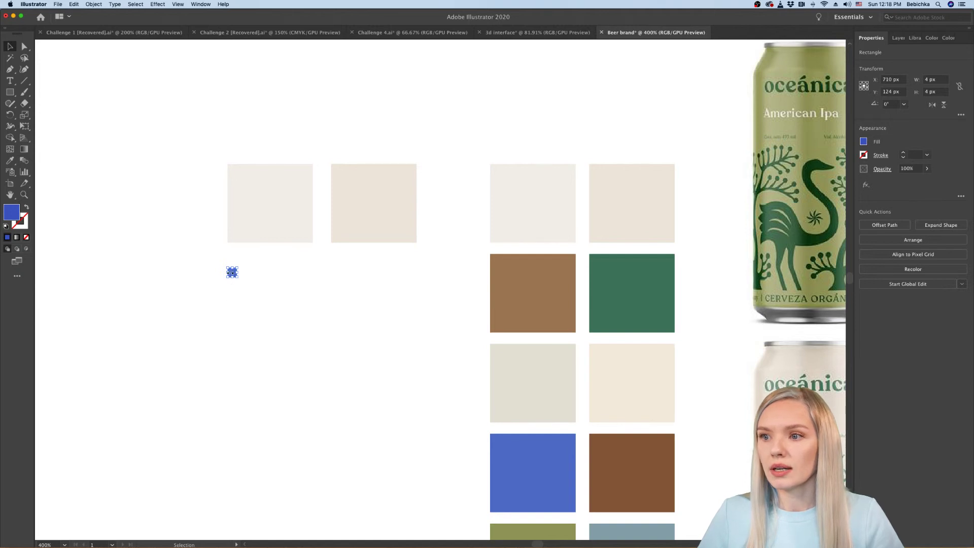
scroll(232, 276, "up", 2)
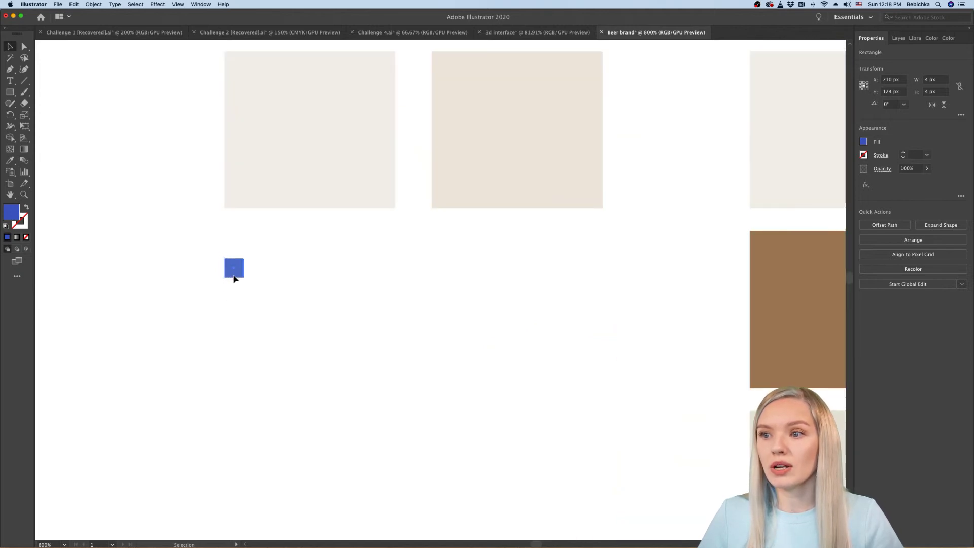
left_click_drag(234, 277, 238, 333)
left_click(274, 344)
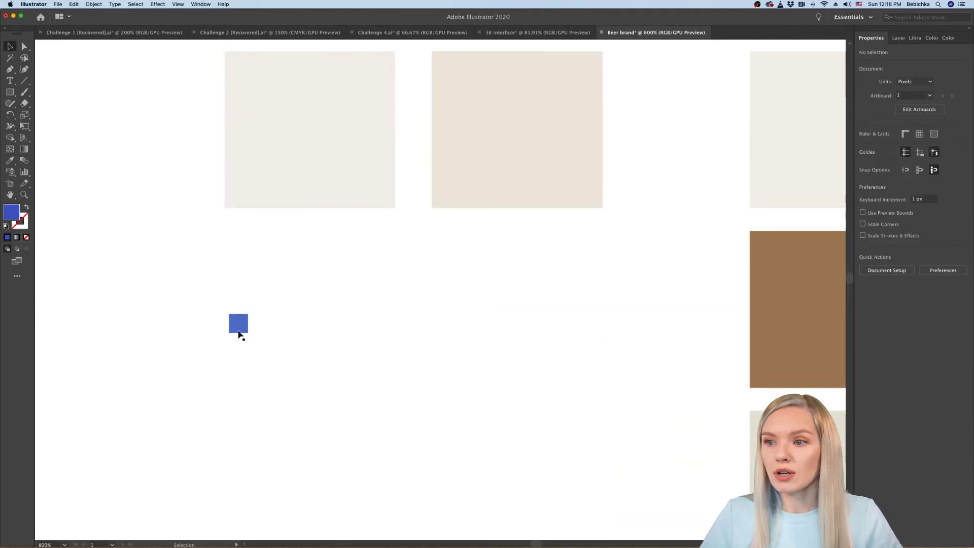
scroll(240, 335, "up", 6)
scroll(229, 302, "down", 5)
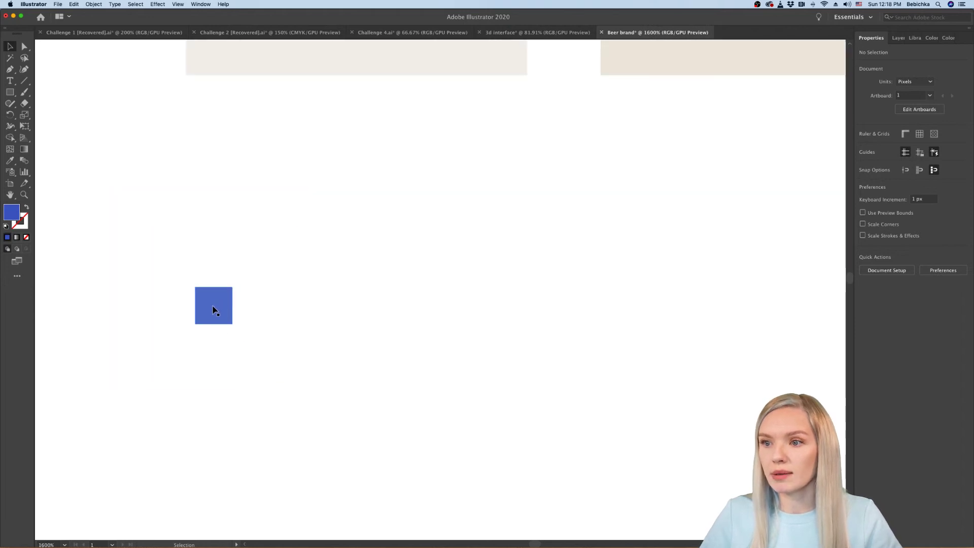
left_click_drag(214, 310, 288, 313)
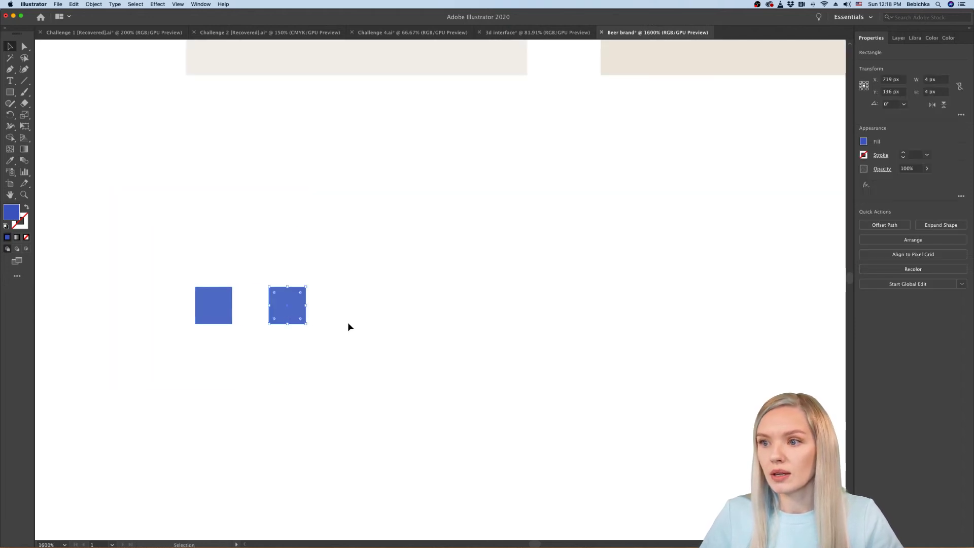
key("Delete")
scroll(333, 329, "down", 1)
scroll(325, 327, "down", 1)
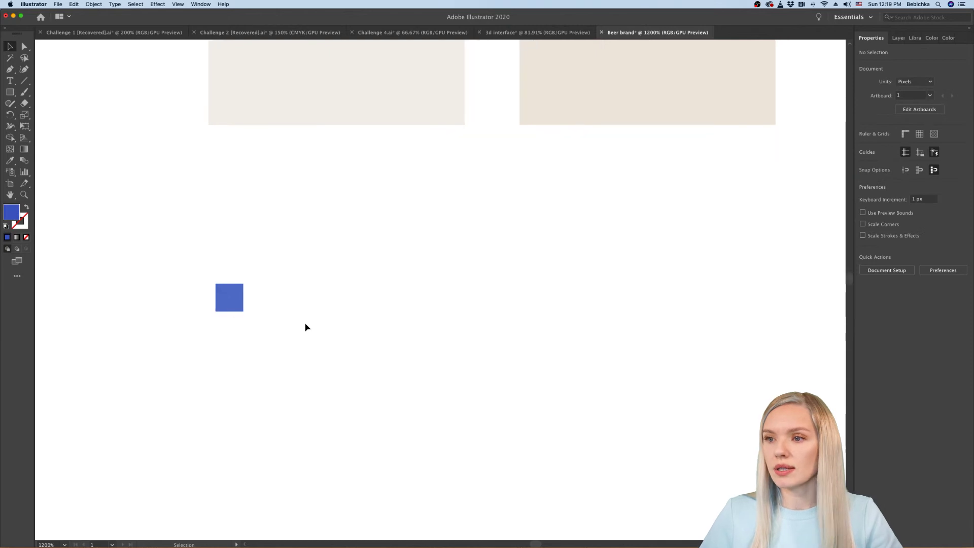
Step: Make a new pattern from the small blue square and close the Swatches panel
left_click(229, 298)
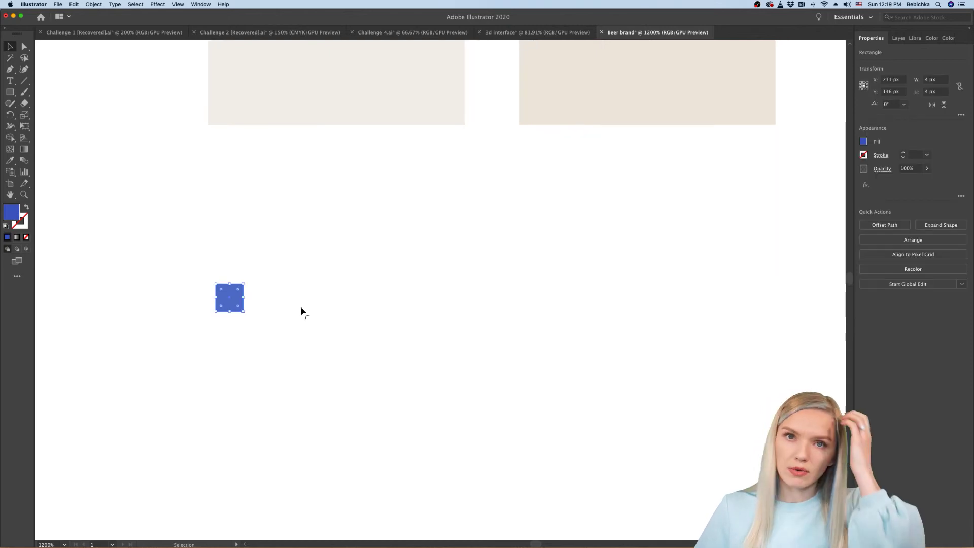
scroll(215, 298, "up", 1)
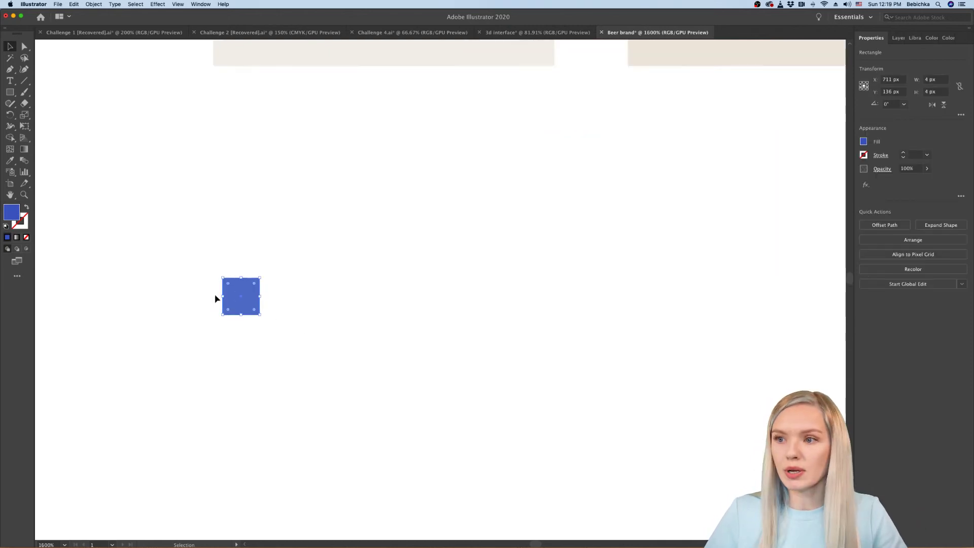
left_click(87, 6)
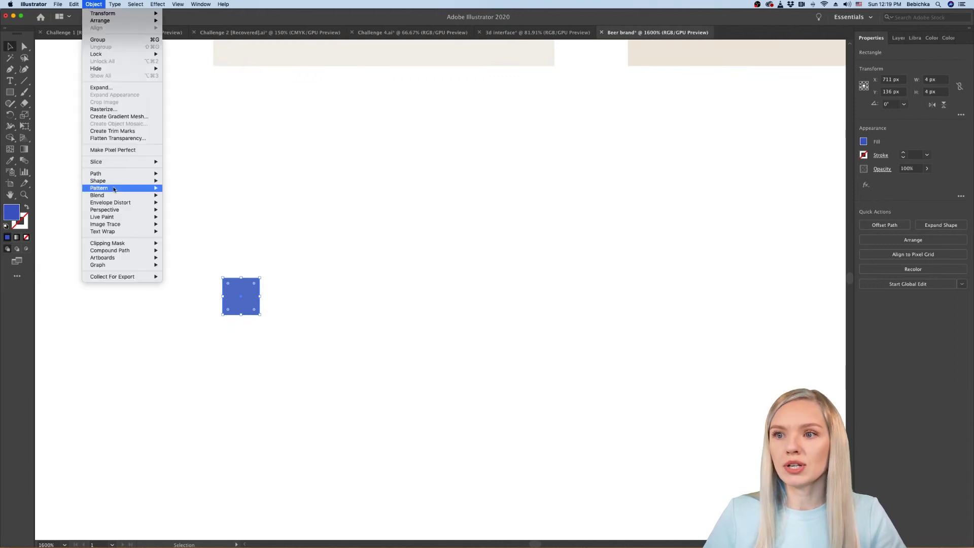
mouse_move(122, 188)
left_click(194, 192)
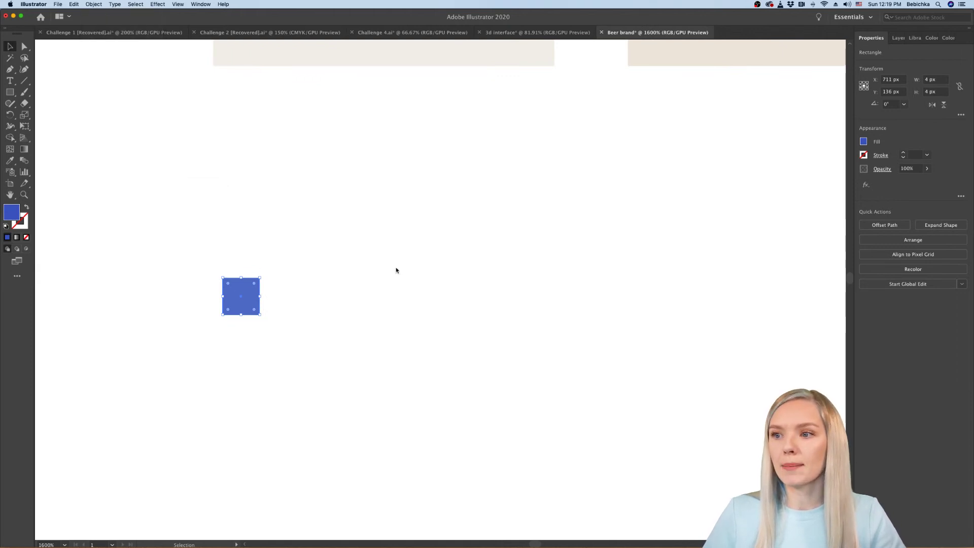
left_click(576, 299)
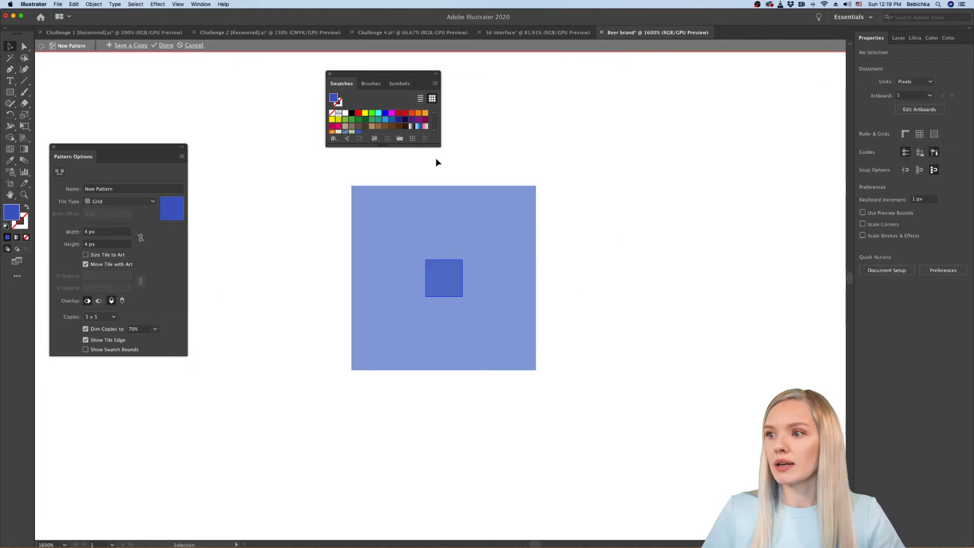
left_click(331, 75)
Step: Set the new pattern's tile type to Brick by Row
scroll(467, 293, "down", 2)
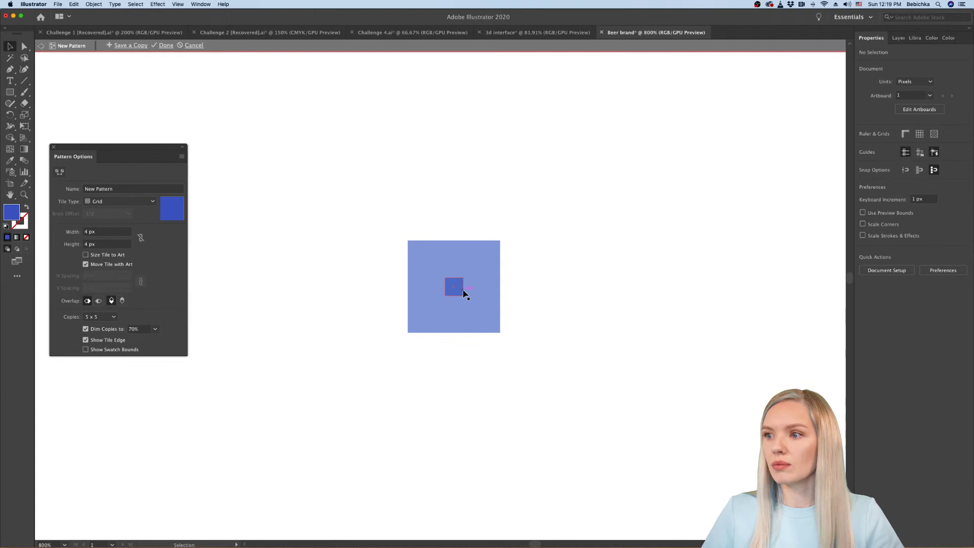
scroll(466, 294, "up", 2)
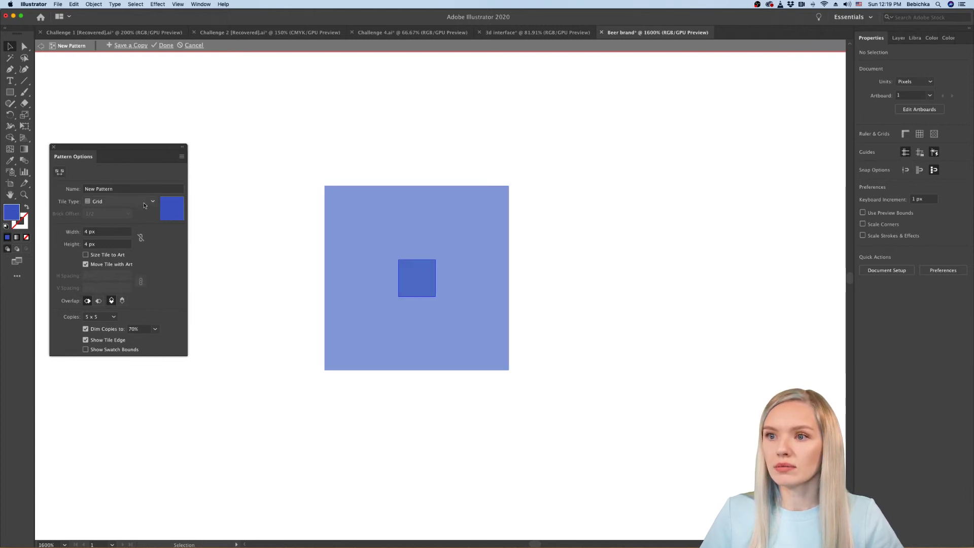
left_click(133, 202)
left_click(137, 222)
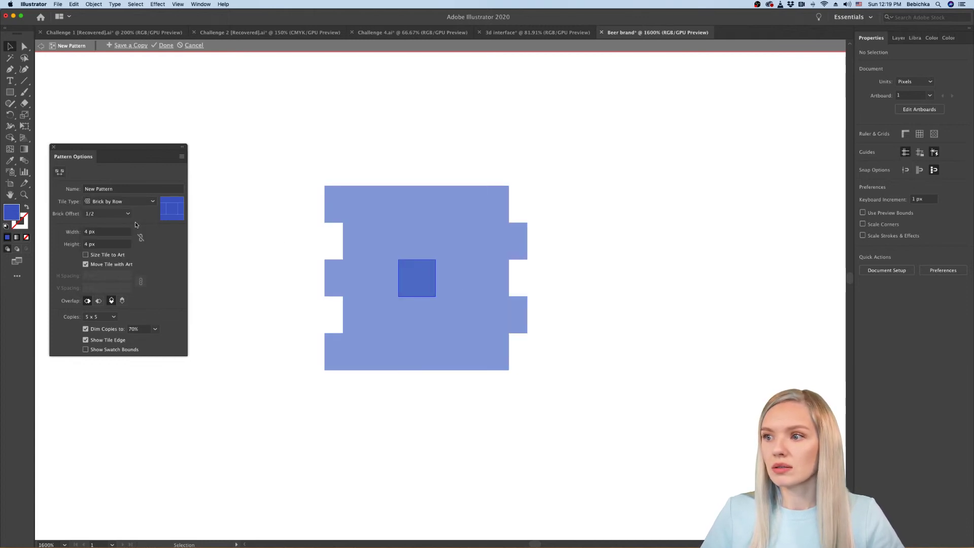
Step: Scale the blue square in the pattern tile about its centre down to 2 × 2 px
left_click(421, 279)
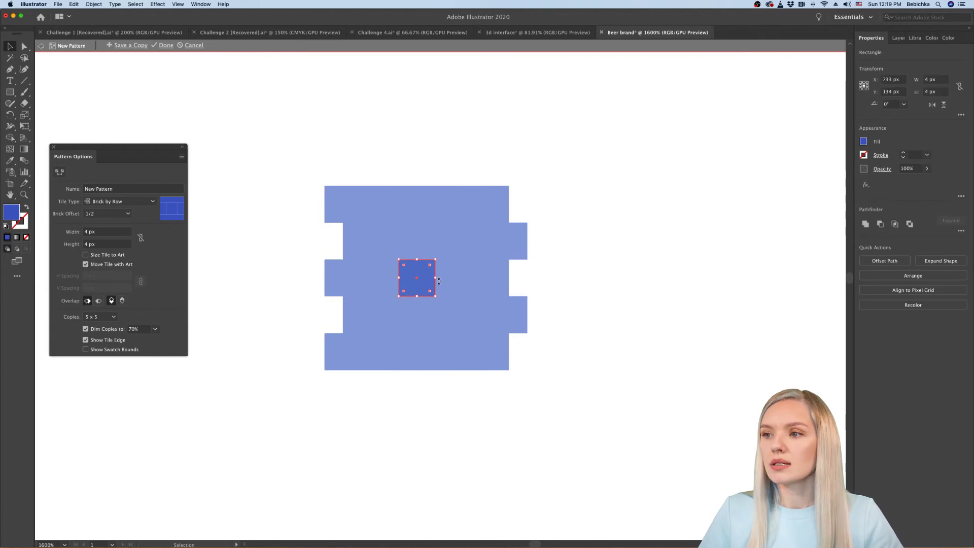
scroll(439, 282, "up", 3)
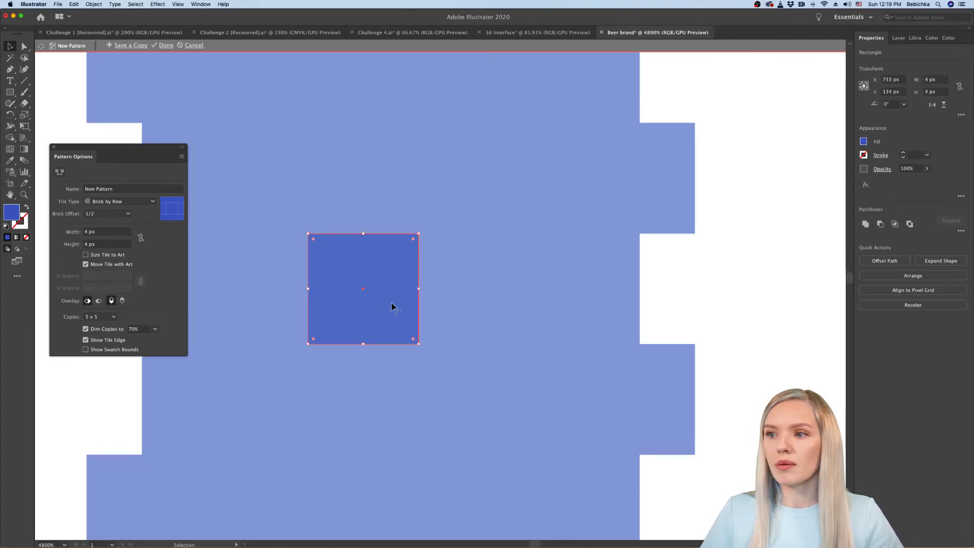
left_click_drag(420, 234, 390, 261)
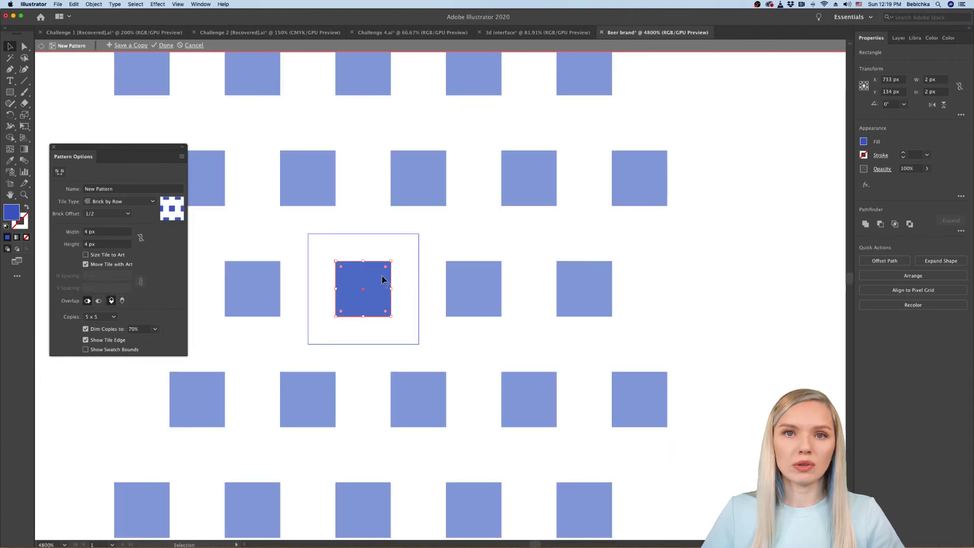
scroll(406, 300, "down", 1)
scroll(406, 301, "up", 1)
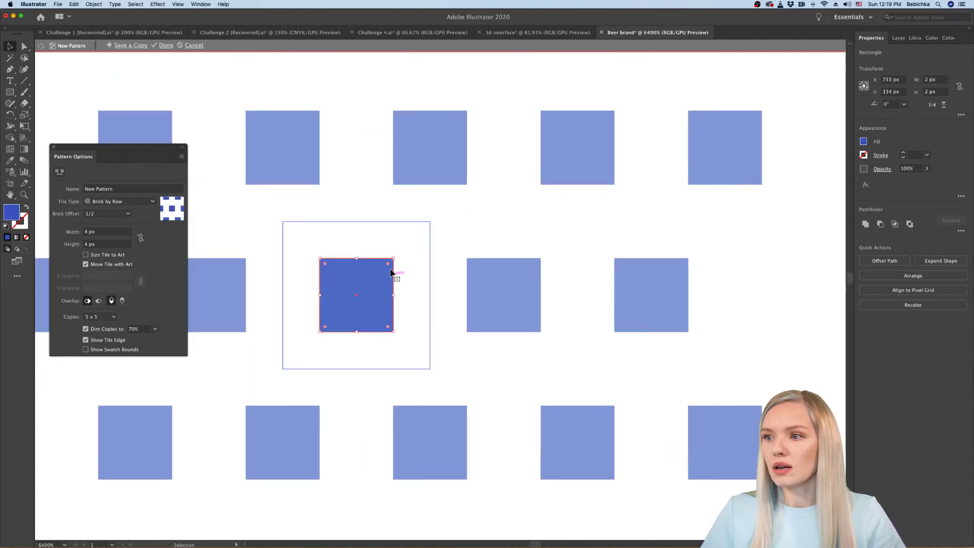
Step: Shift the pattern's blue square about 1 px left and try to scale it smaller than 2 px
mouse_move(395, 259)
left_mouse_down()
mouse_move(379, 273)
mouse_move(405, 262)
left_mouse_up()
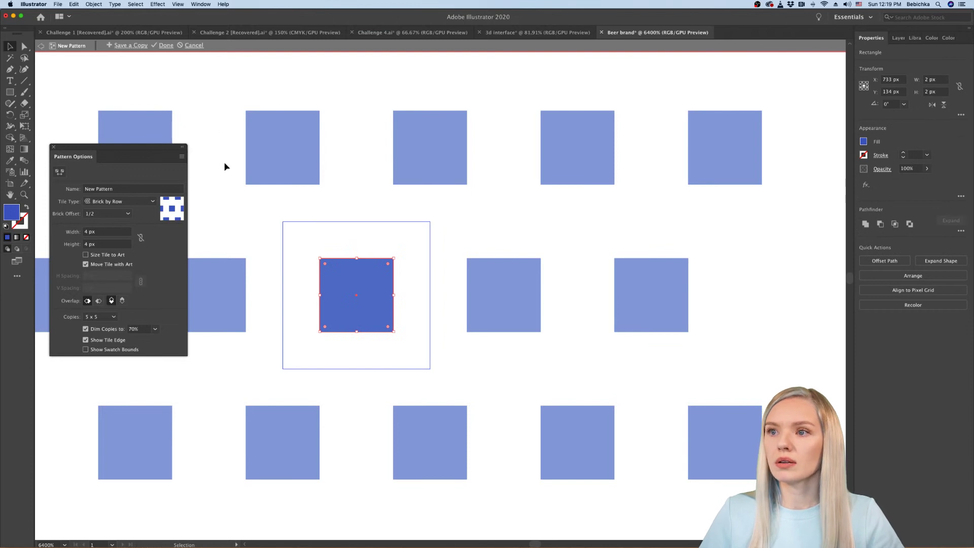
left_click(227, 199)
left_click_drag(389, 286, 353, 287)
scroll(369, 286, "left", 2)
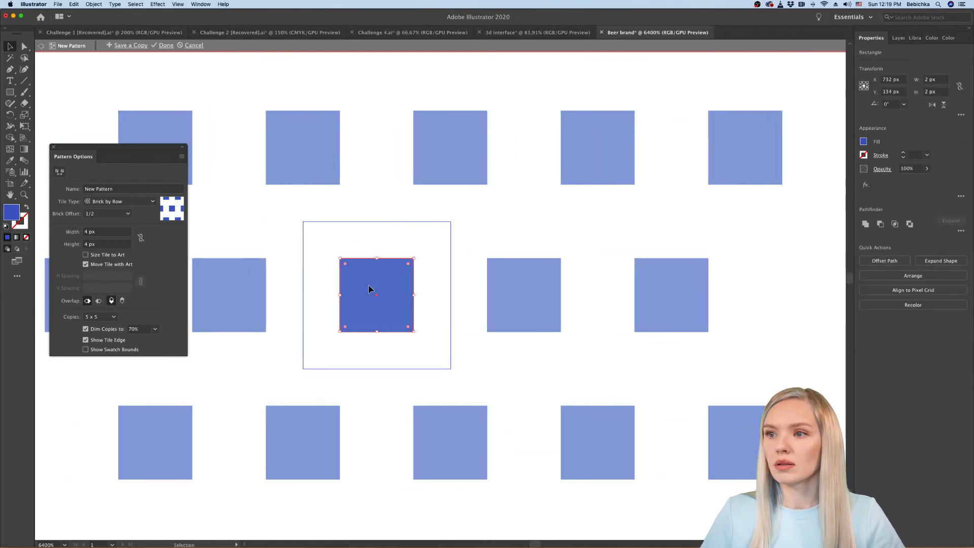
left_click_drag(413, 258, 398, 275)
Step: Turn off Snap to Pixel and shrink the pattern's blue square proportionally to about 1.2 px
left_click(179, 4)
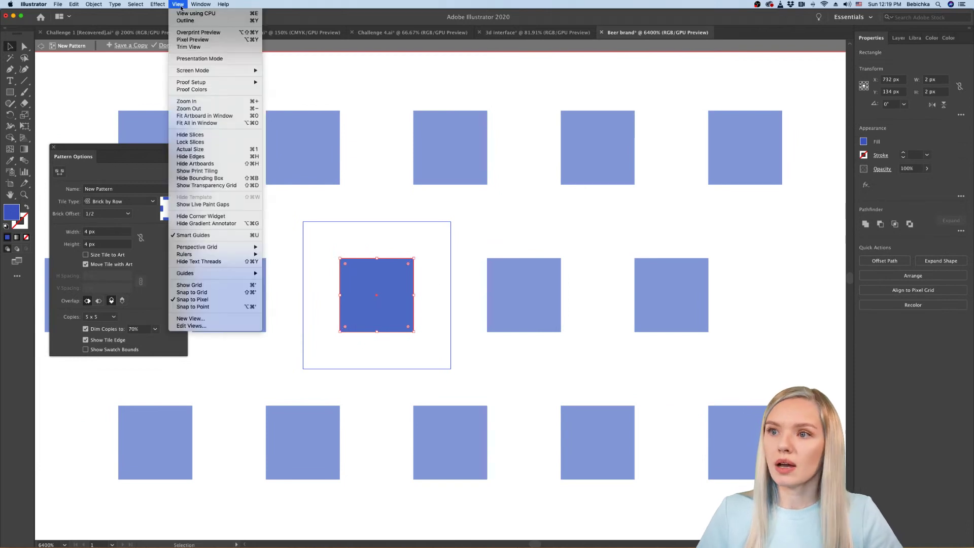
left_click(203, 300)
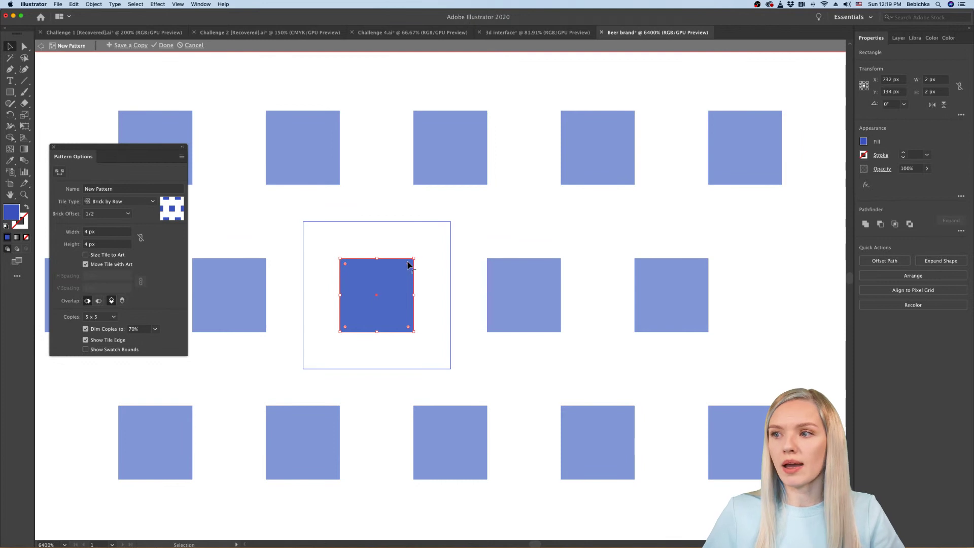
left_click_drag(414, 259, 399, 273)
left_click(409, 276)
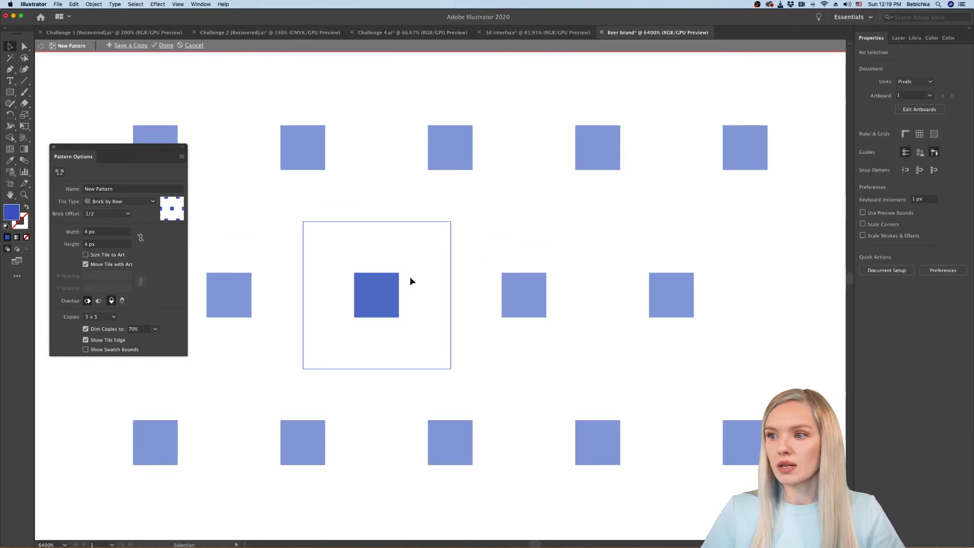
key("super+minus")
key("super+minus")
key("super+minus")
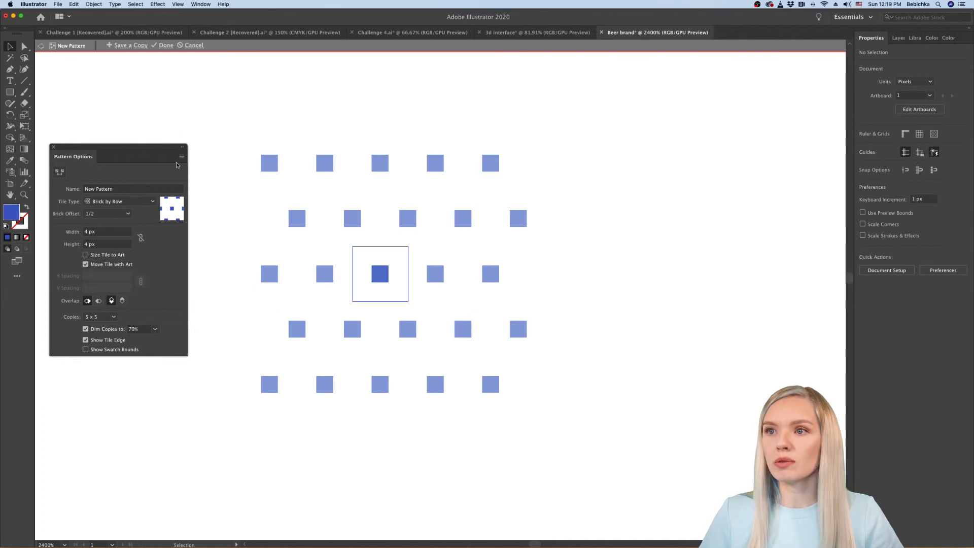
Step: Rotate the pattern's blue square 45° so that it forms a diamond
left_click(178, 4)
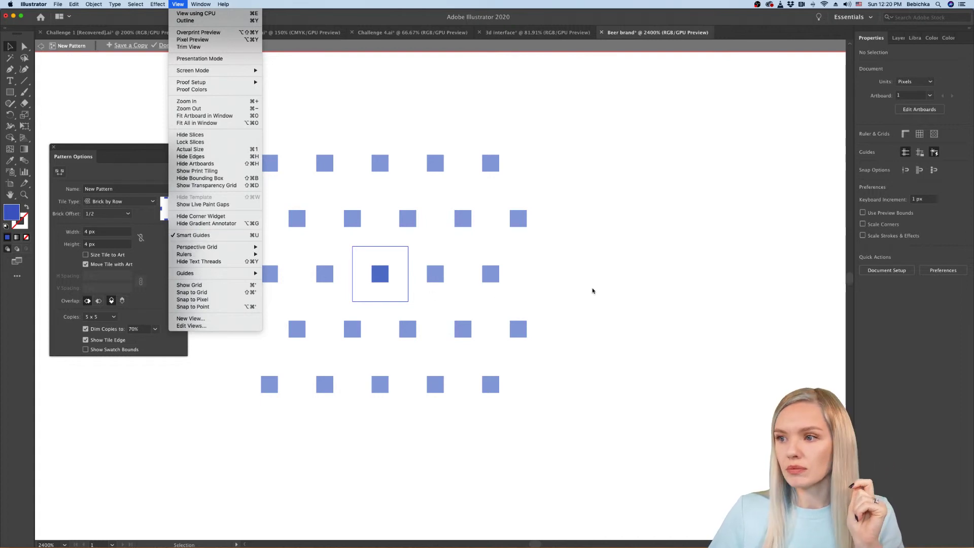
left_click(558, 317)
left_click_drag(378, 280, 353, 267)
key("super+equal")
key("super+equal")
key("super+equal")
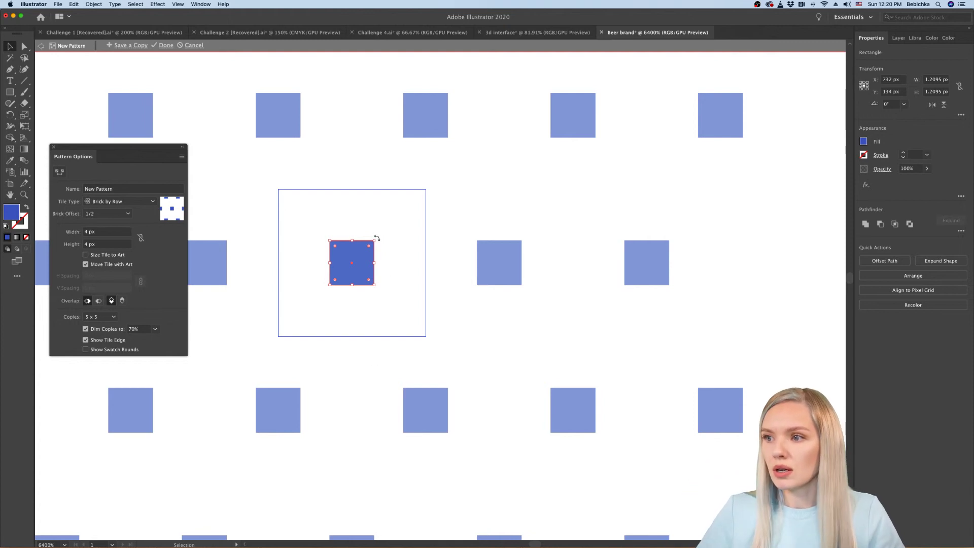
left_click_drag(376, 238, 387, 270)
left_click(385, 291)
scroll(386, 292, "down", 3)
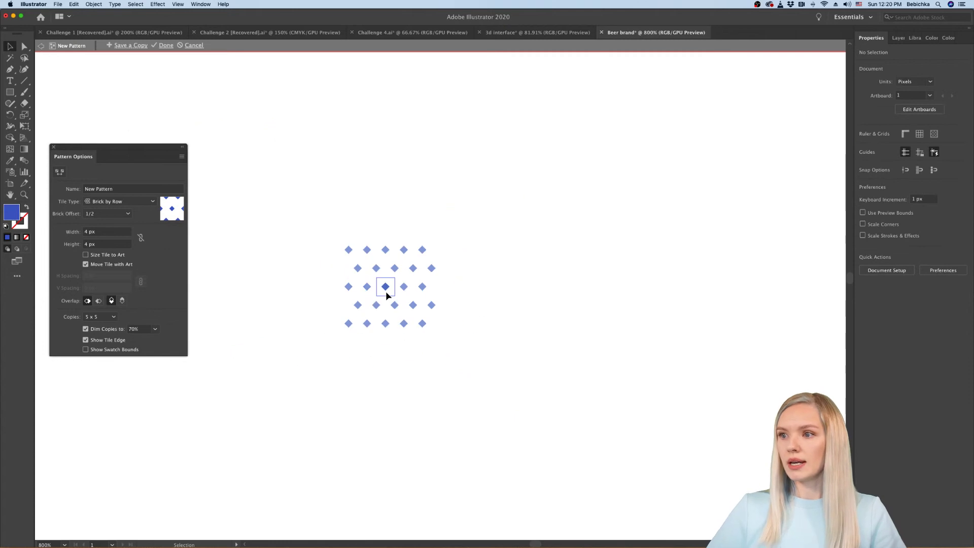
scroll(386, 292, "up", 1)
Step: Return the pattern's blue diamond to an upright square and scale it down to about 1.05 px
left_click(403, 275)
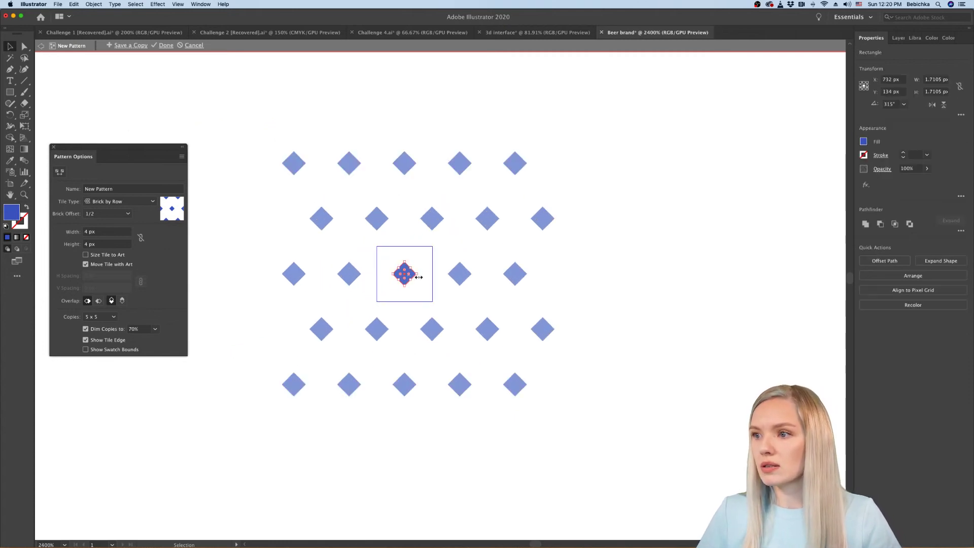
scroll(401, 277, "up", 2)
mouse_move(412, 278)
left_mouse_down()
mouse_move(420, 265)
mouse_move(421, 291)
left_mouse_up()
left_click(420, 291)
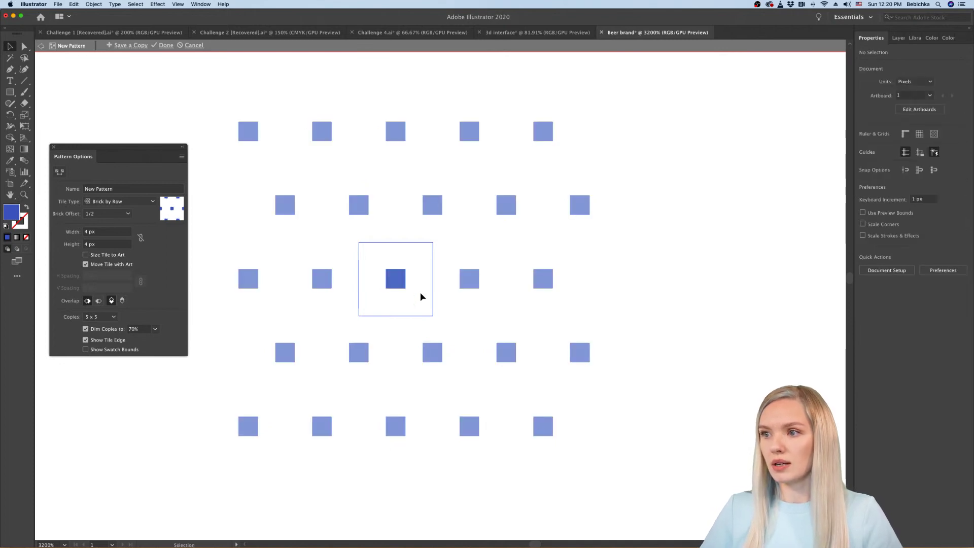
scroll(421, 297, "down", 1)
scroll(420, 297, "up", 1)
Step: Set the pattern's tile type to Grid
left_click(405, 288)
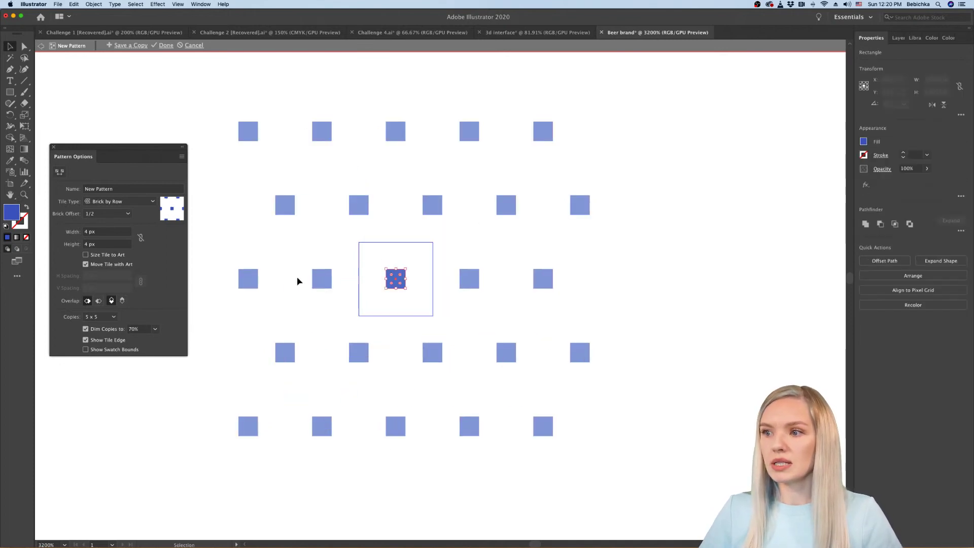
left_click(104, 202)
left_click(104, 212)
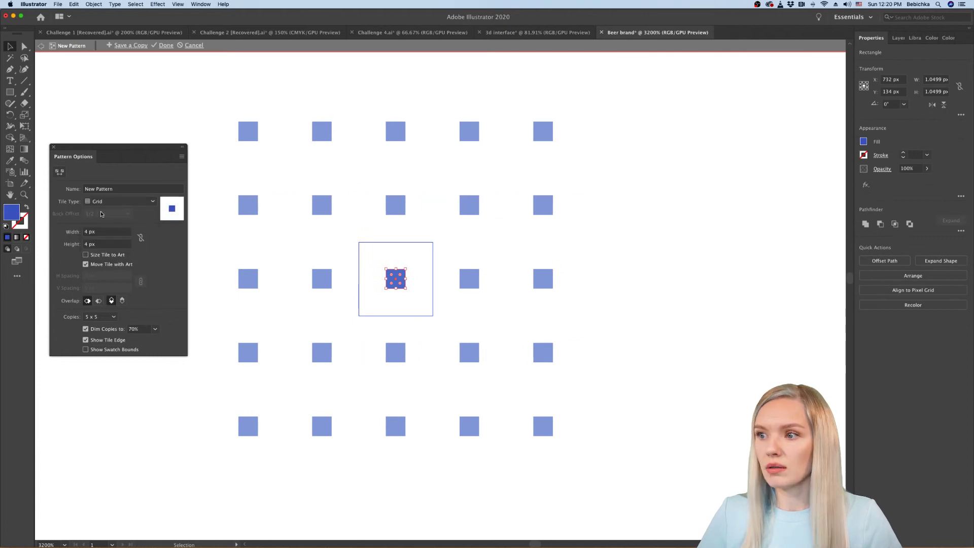
left_click(602, 350)
scroll(602, 349, "down", 1)
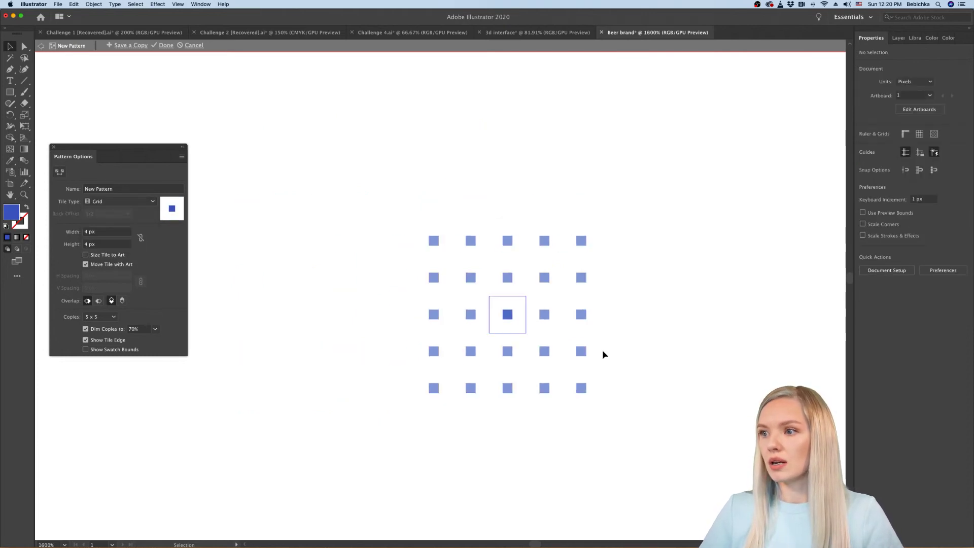
scroll(602, 349, "right", 2)
scroll(515, 350, "up", 1)
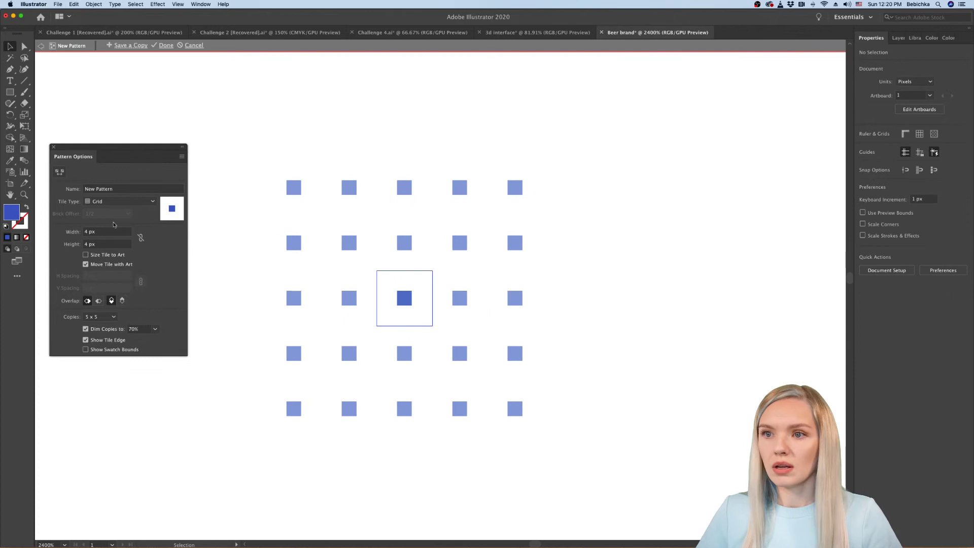
Step: Try the Hex by Column, Brick by Column, Hex by Row and Brick by Row tile types and return the pattern to Grid
left_click(119, 201)
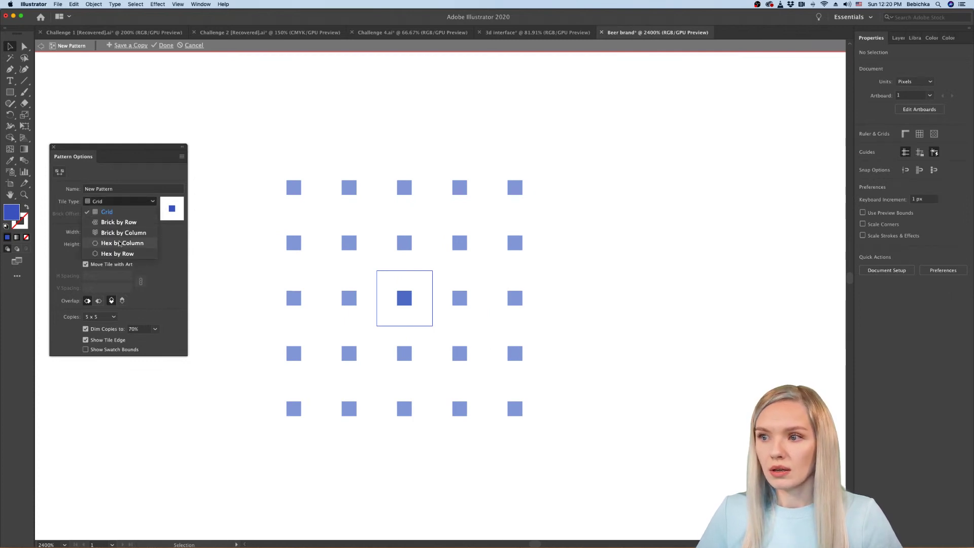
left_click(119, 244)
left_click(119, 201)
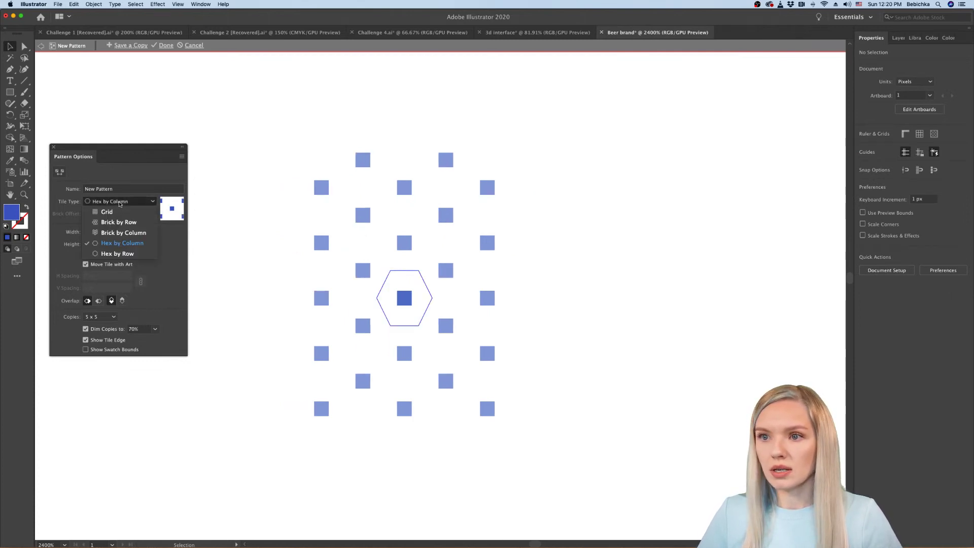
left_click(118, 237)
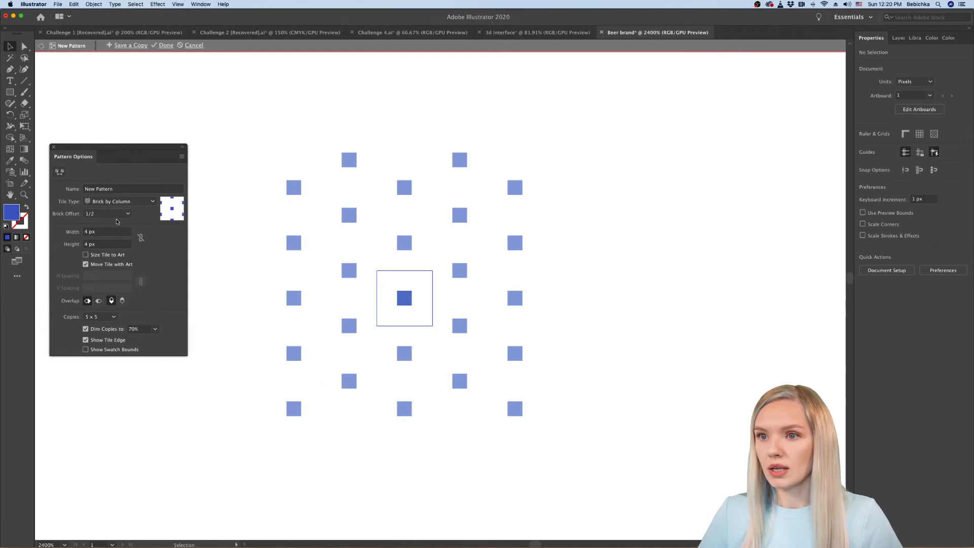
left_click(118, 202)
left_click(111, 254)
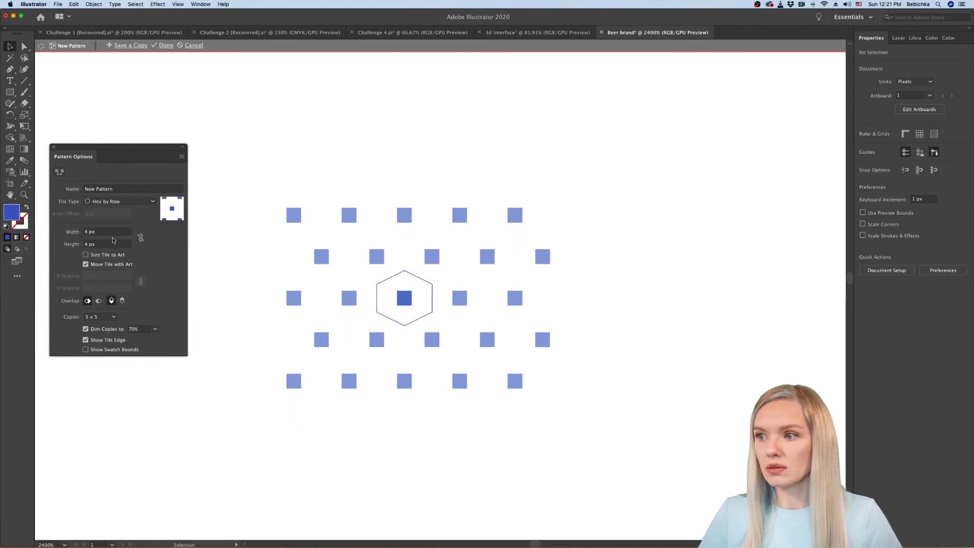
left_click(114, 202)
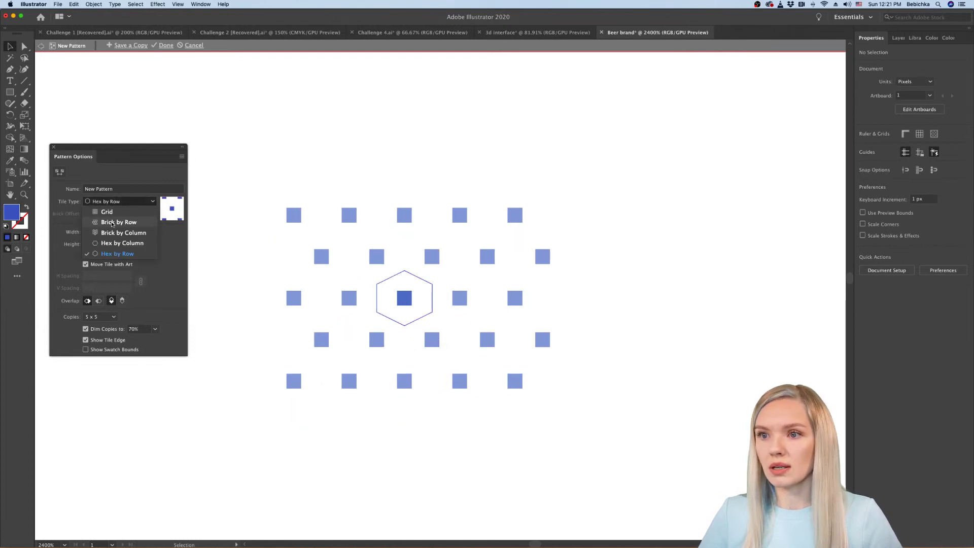
left_click(115, 222)
left_click(109, 202)
left_click(109, 210)
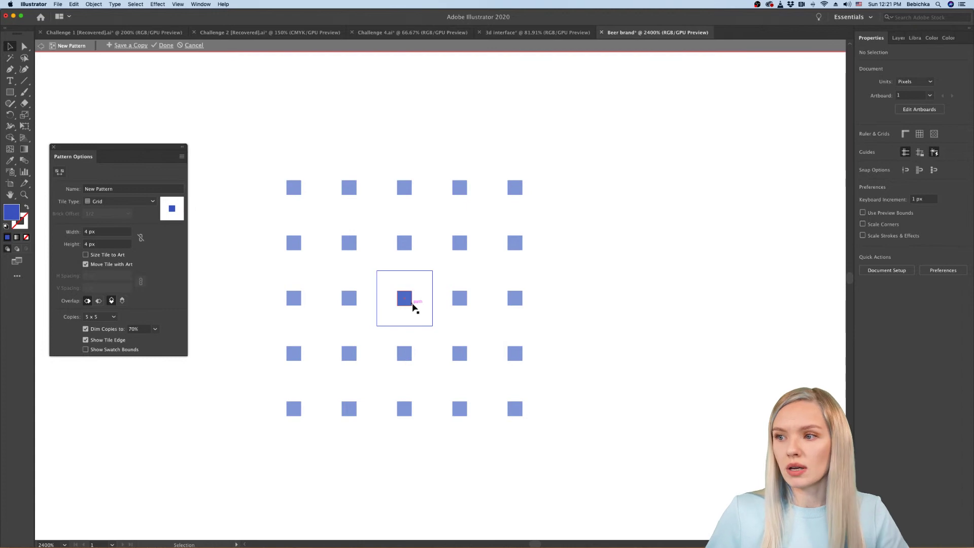
Step: Finish editing the blue-square pattern and open the document's swatches to find the New Pattern swatch
left_click(166, 46)
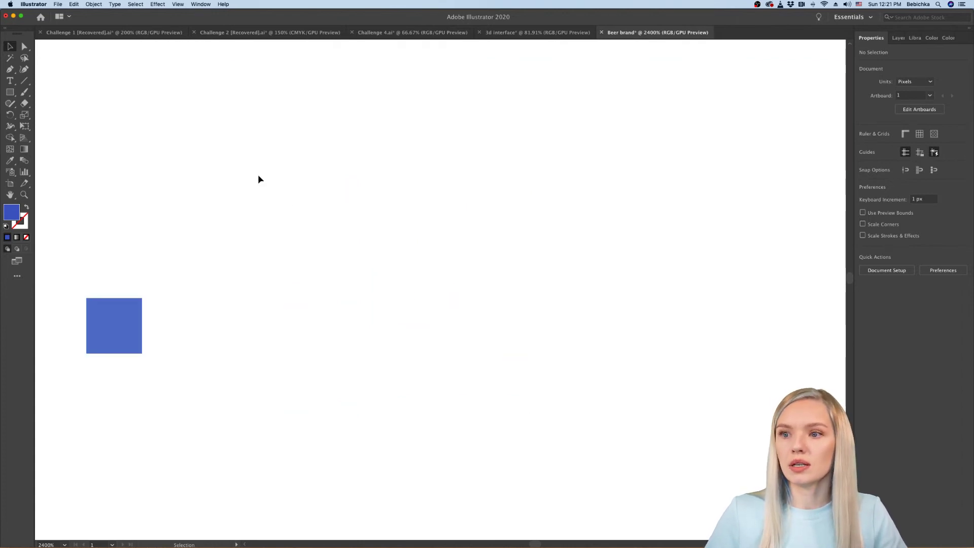
left_click(931, 38)
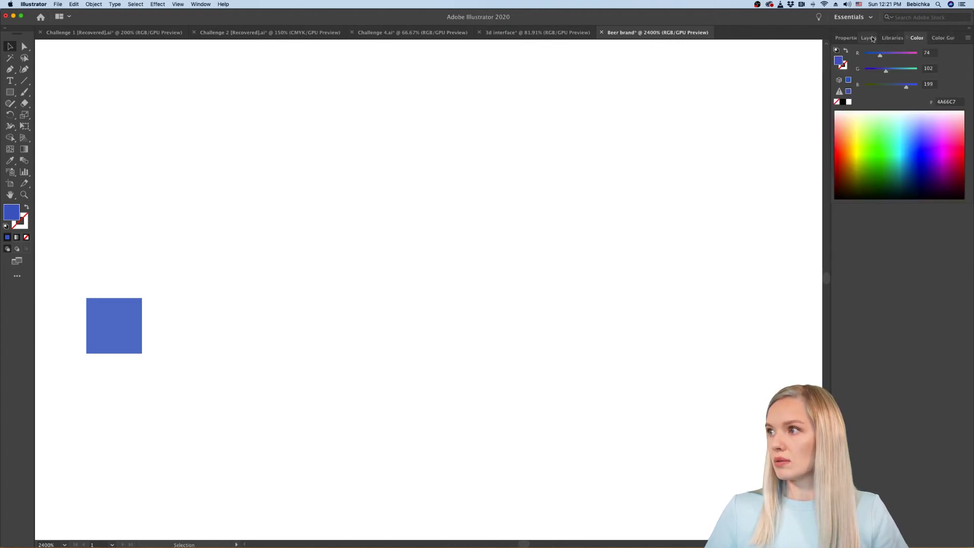
left_click(893, 38)
left_click(853, 38)
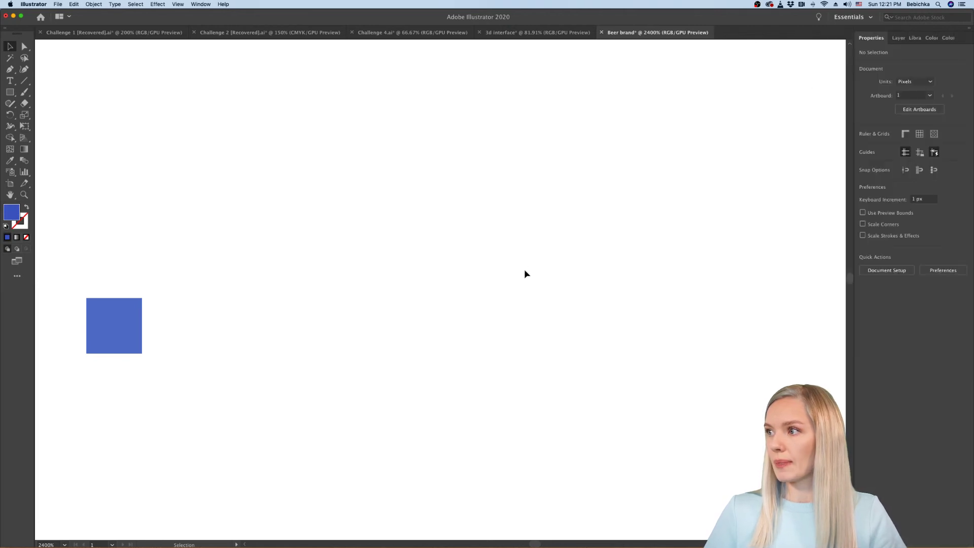
scroll(148, 369, "down", 6)
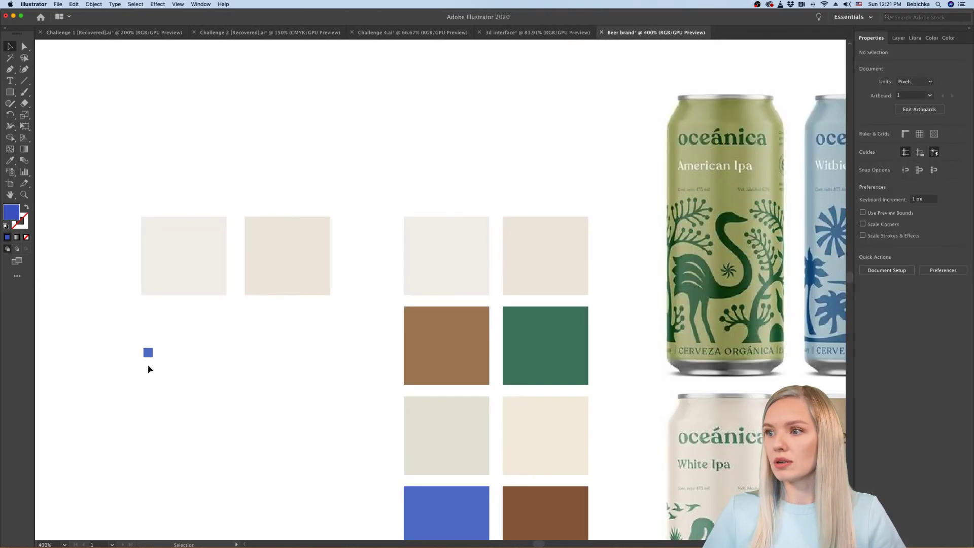
scroll(115, 395, "up", 3)
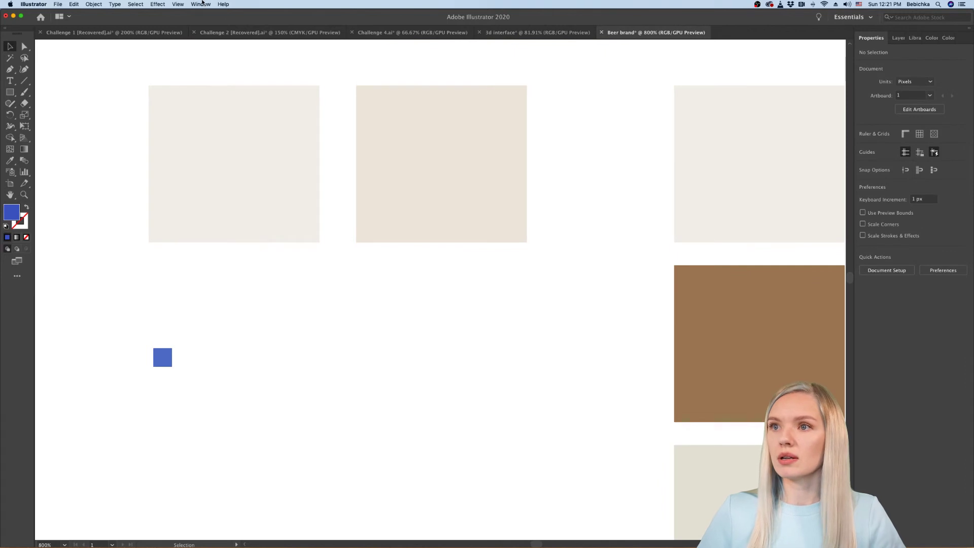
left_click(201, 5)
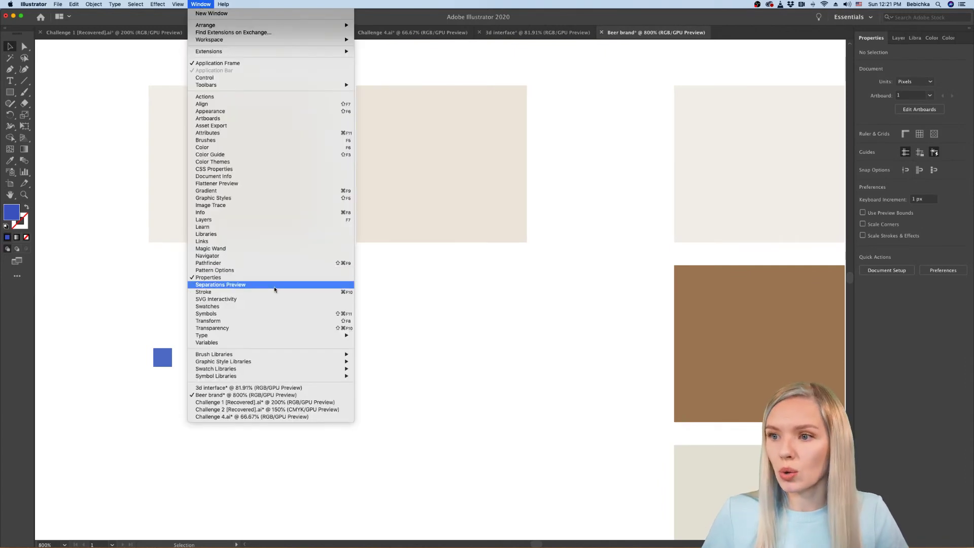
left_click(263, 306)
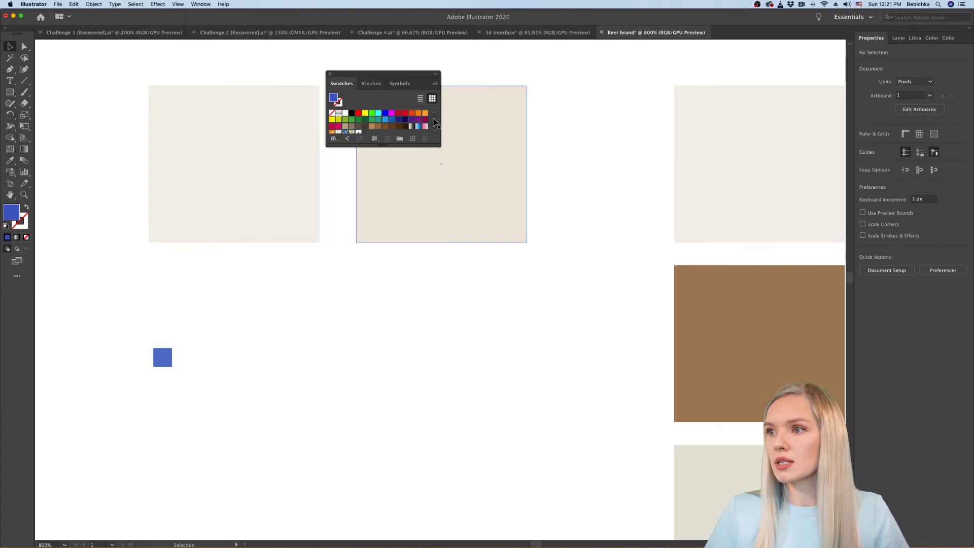
scroll(395, 115, "down", 2)
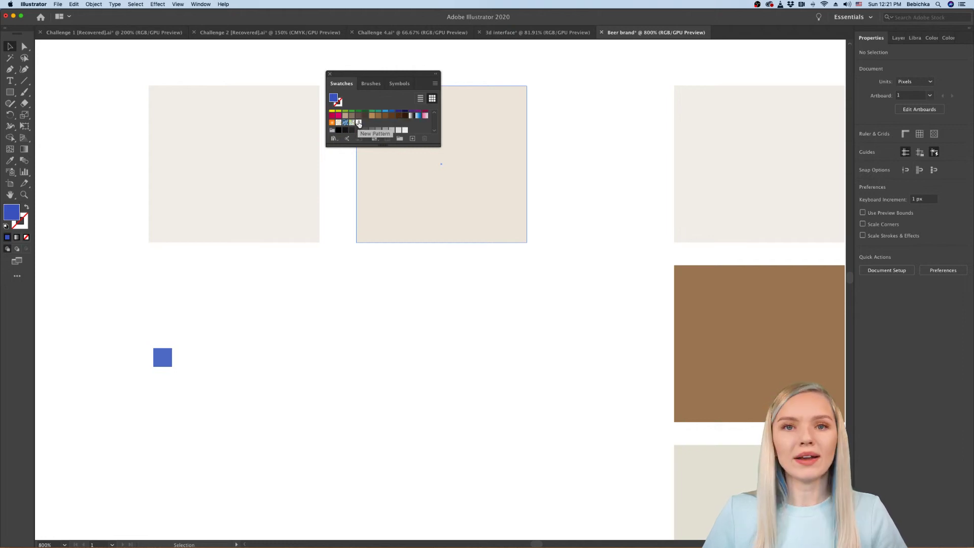
Step: Fill the beige square beside the single off-white one with the New Pattern swatch and close the swatches
left_click(440, 199)
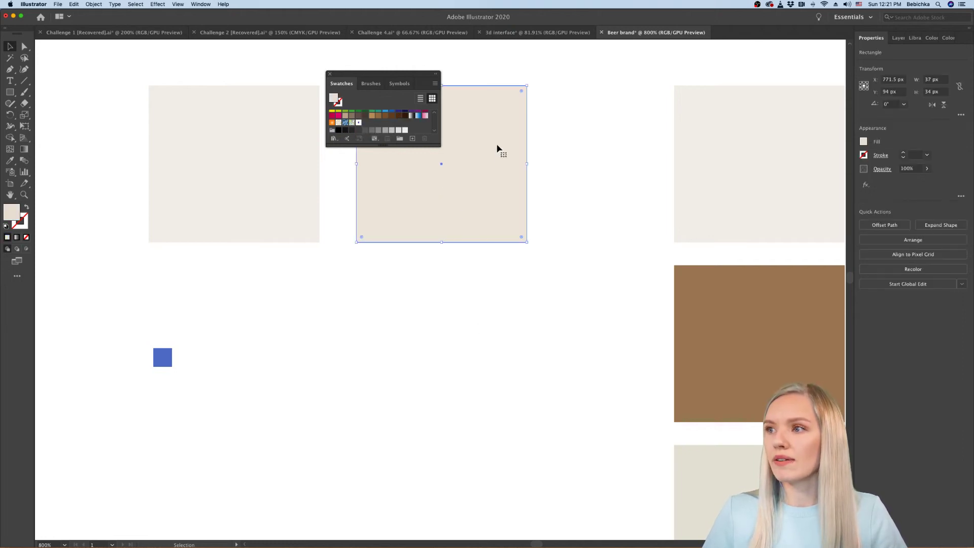
left_click(358, 123)
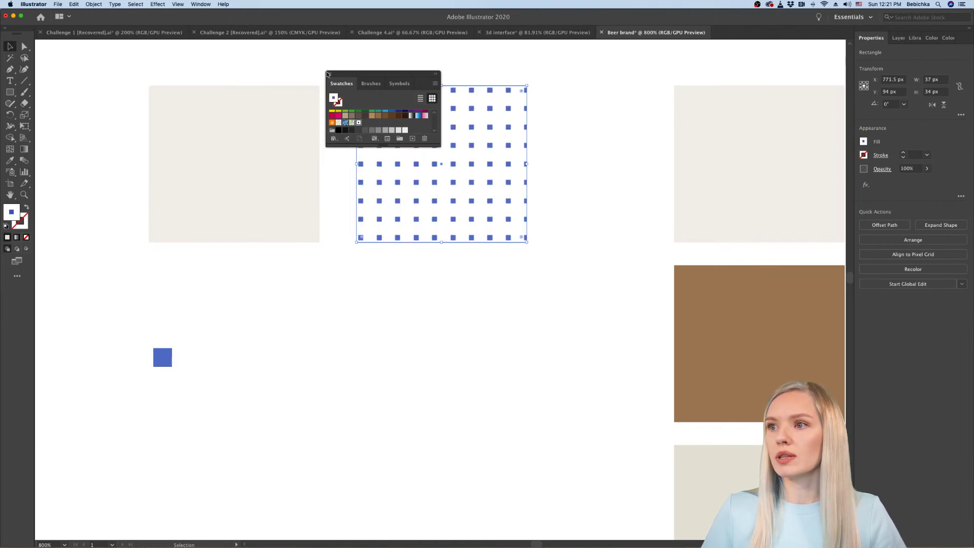
left_click(327, 74)
left_click(583, 193)
Step: Try stretching the pattern-filled square into a wider, shorter rectangle and undo the scaling
left_click(513, 239)
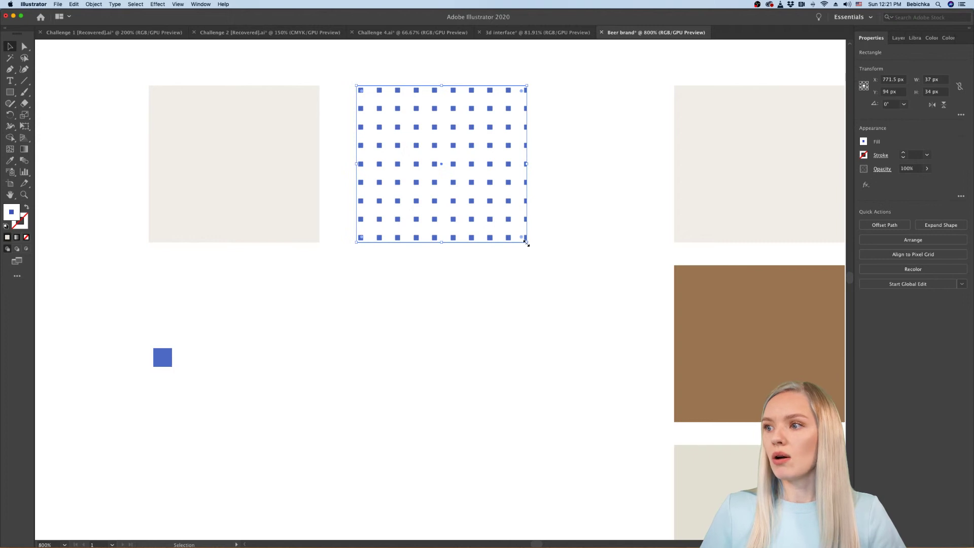
left_click_drag(526, 243, 604, 289)
key("super+z")
left_click_drag(528, 244, 657, 223)
left_click(571, 285)
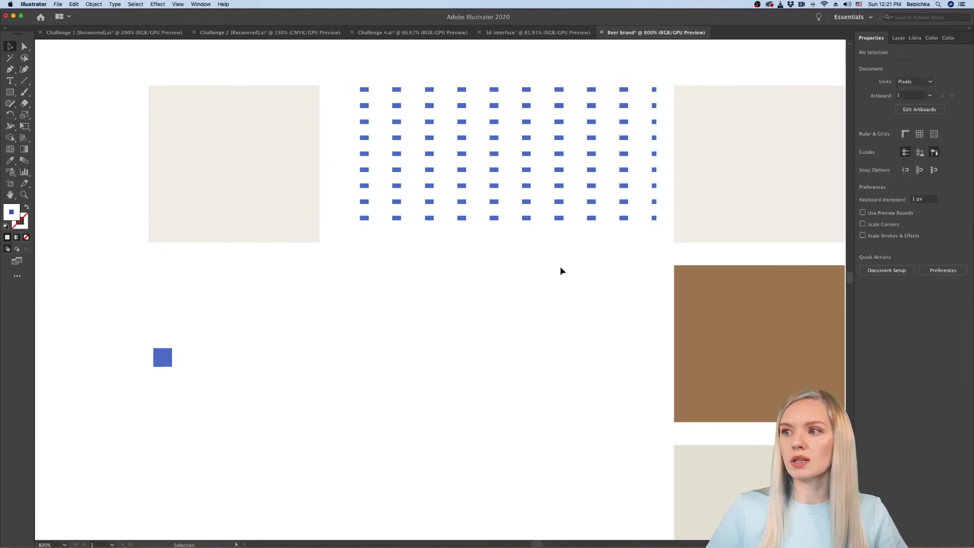
key("super+z")
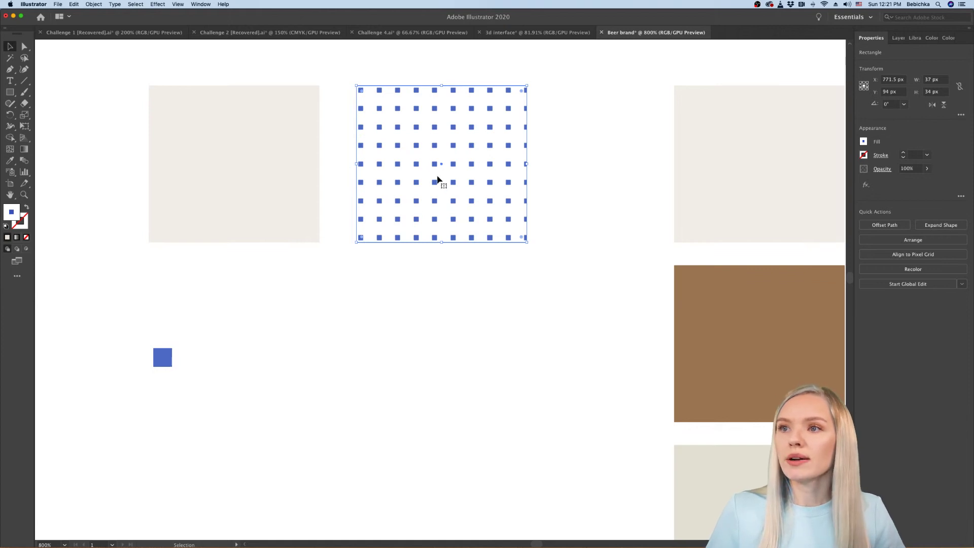
Step: Turn off Transform Patterns in the Scale options of the pattern-filled square, keeping the uniform scale at 100%
left_click(75, 5)
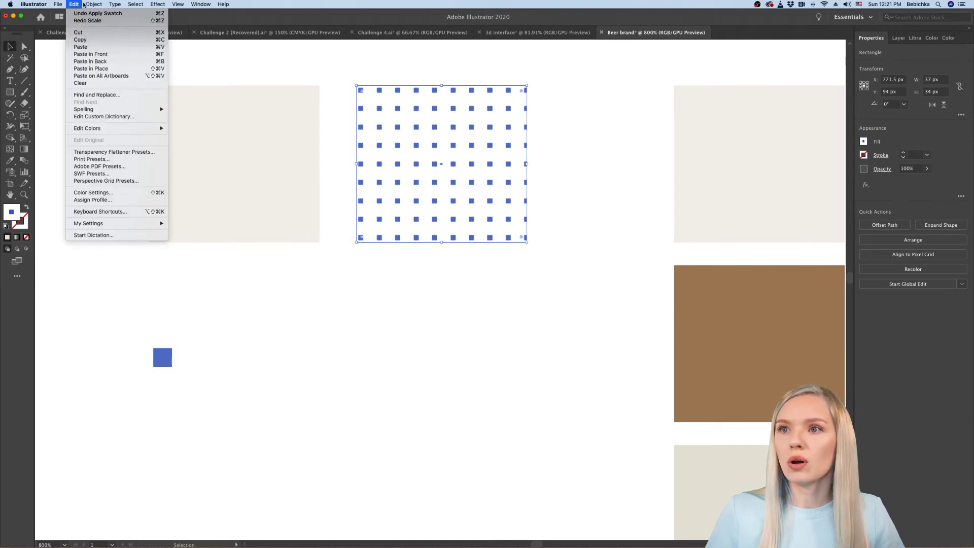
mouse_move(93, 4)
mouse_move(122, 13)
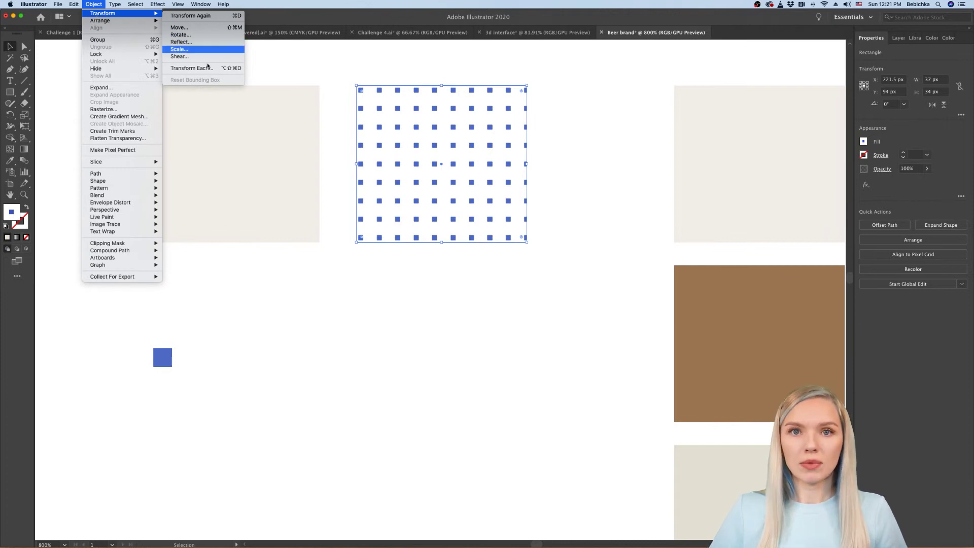
left_click(180, 48)
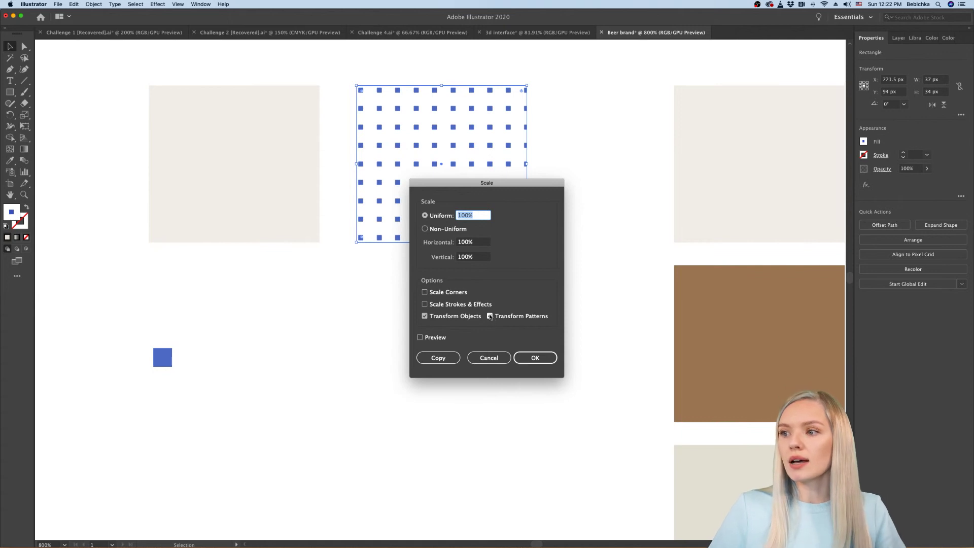
left_click(491, 316)
left_click(535, 358)
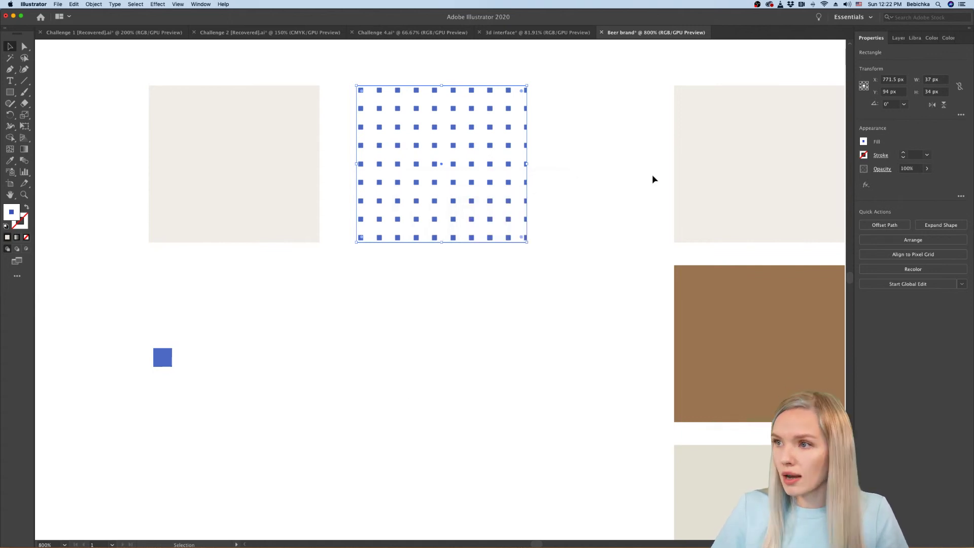
Step: Resize the pattern-filled square freely into a tall rectangle of about 35.2 × 59 px
left_click_drag(528, 244, 457, 317)
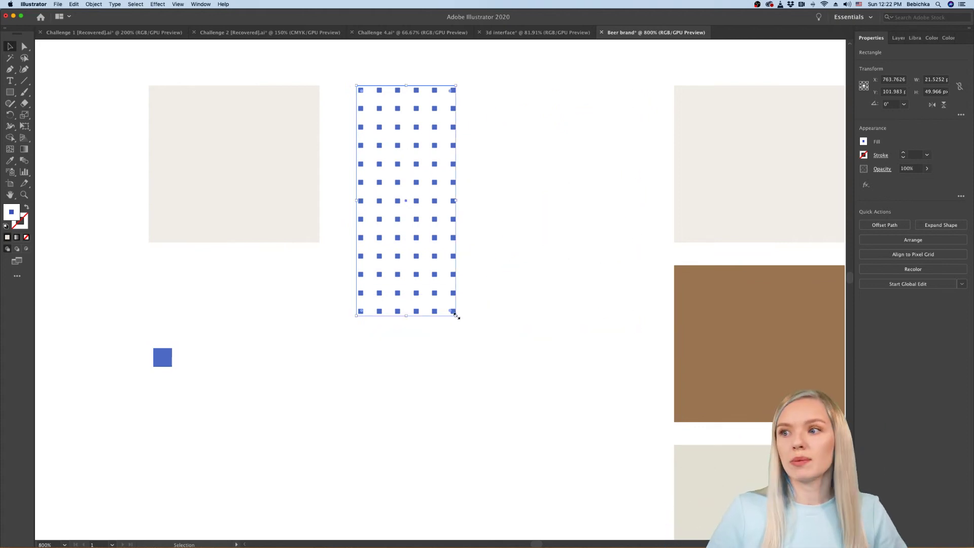
left_click_drag(456, 317, 519, 357)
left_click(550, 360)
Step: Move the pattern-filled rectangle so that it overlaps the off-white swatch at the start of the color palette
key("super+minus")
key("super+minus")
key("super+minus")
key("super+minus")
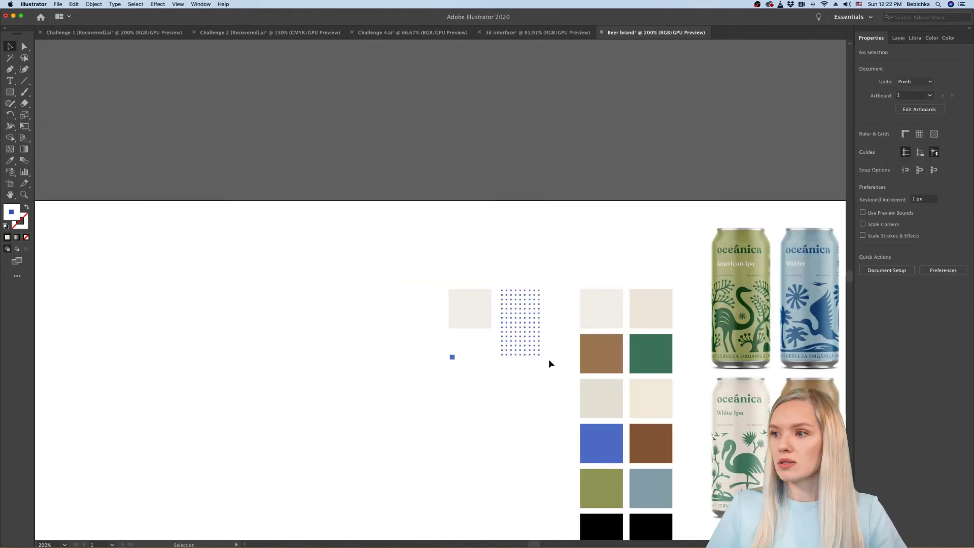
key("super+equal")
scroll(550, 365, "up", 3)
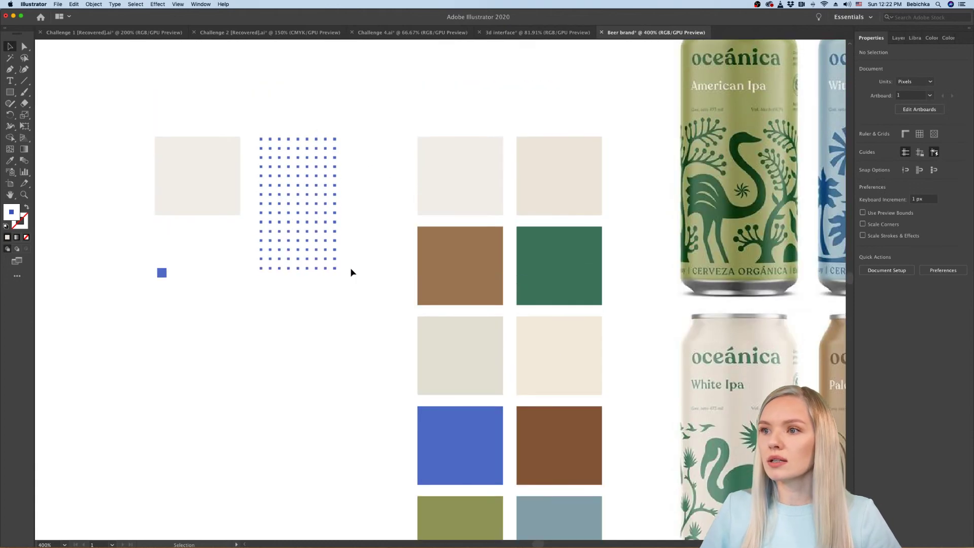
left_click_drag(307, 233, 431, 176)
scroll(332, 223, "right", 5)
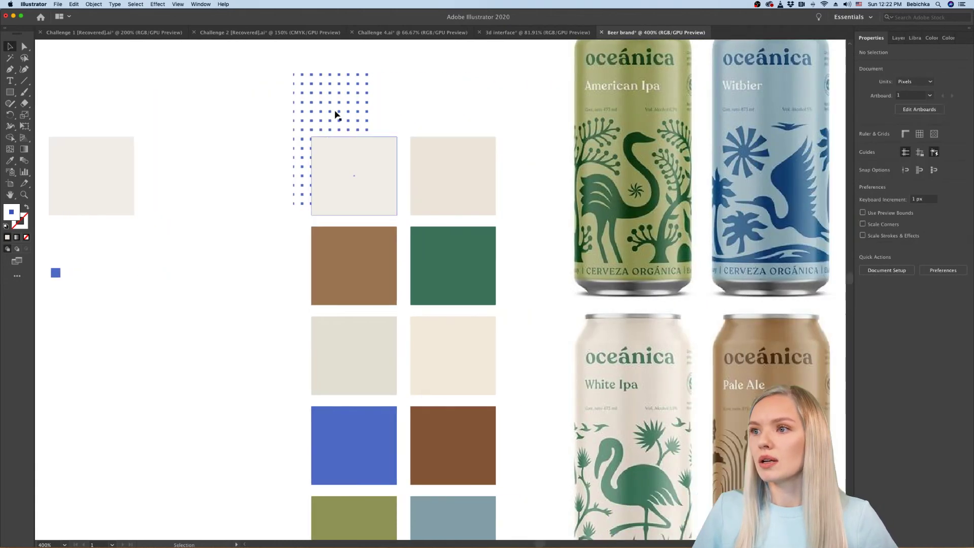
Step: Bring the pattern-filled rectangle to the front of the off-white palette swatch, working outside isolation mode
right_click(338, 107)
left_click(316, 121)
double_click(315, 123)
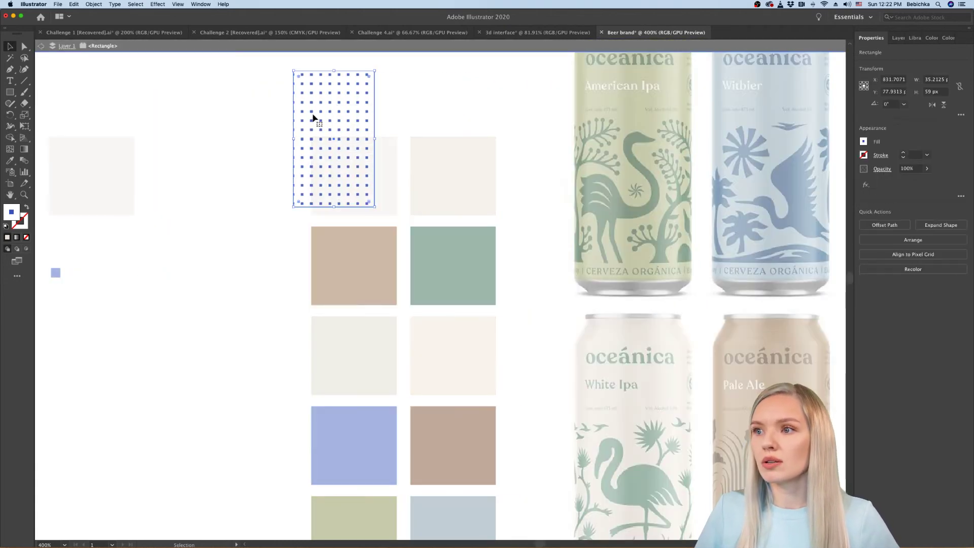
right_click(314, 117)
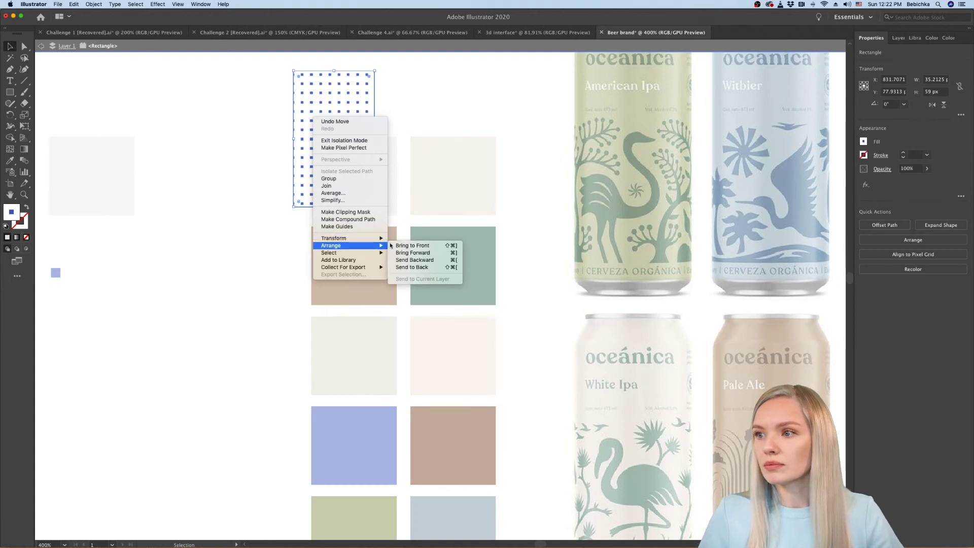
left_click(200, 233)
double_click(200, 234)
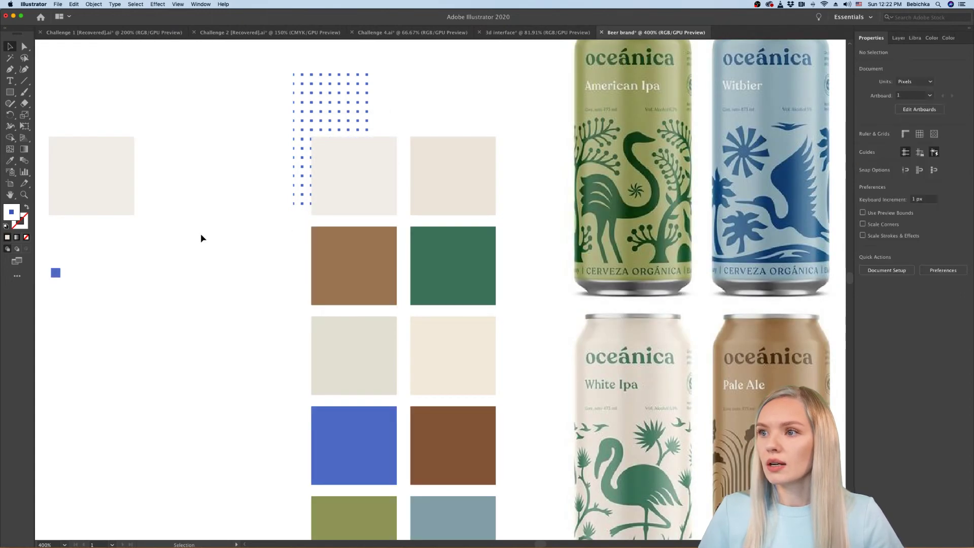
left_click(311, 124)
right_click(311, 123)
mouse_move(355, 242)
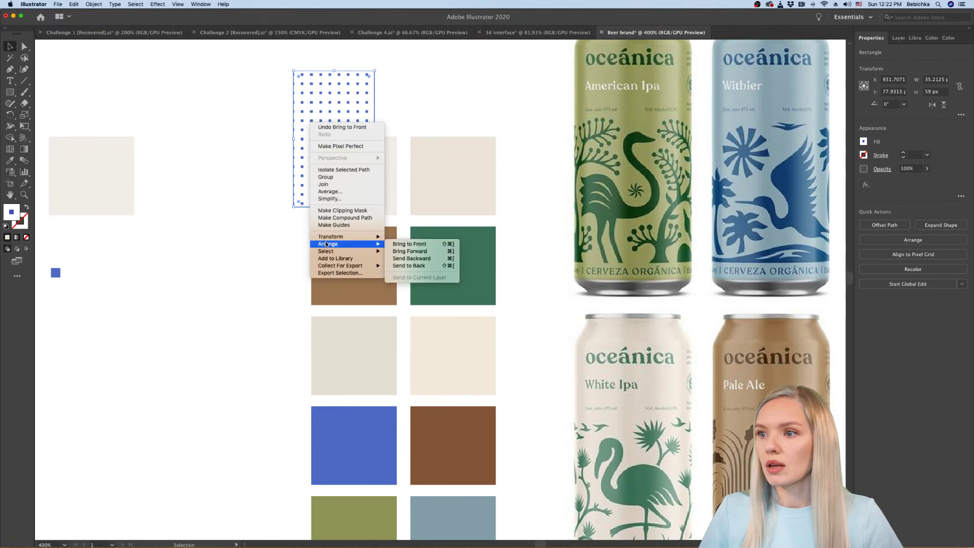
left_click(406, 245)
left_click(416, 122)
Step: Place the pattern-filled rectangle beside the off-white palette swatch, level with its upper edge, and resize it to match that swatch
scroll(379, 168, "up", 5)
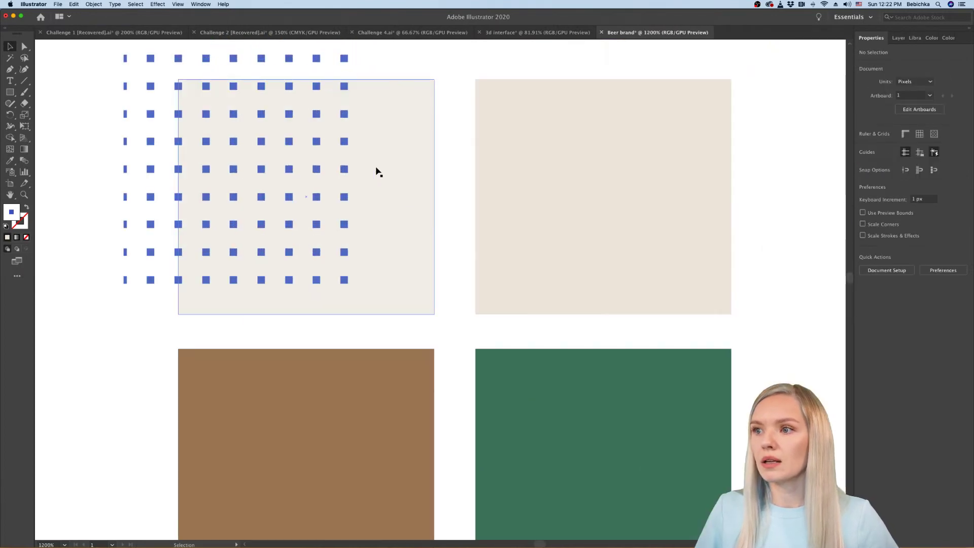
scroll(343, 184, "up", 3)
scroll(344, 184, "down", 10)
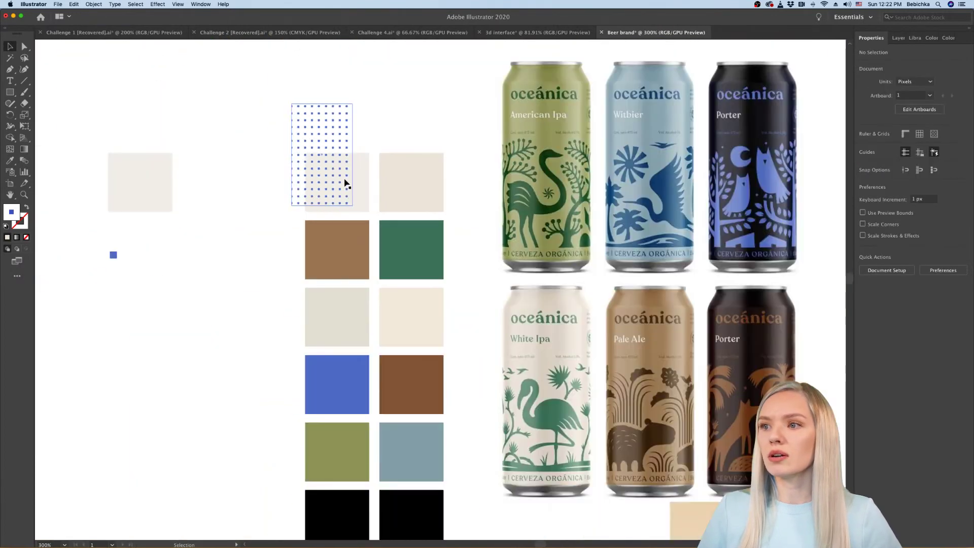
left_click_drag(320, 128, 265, 176)
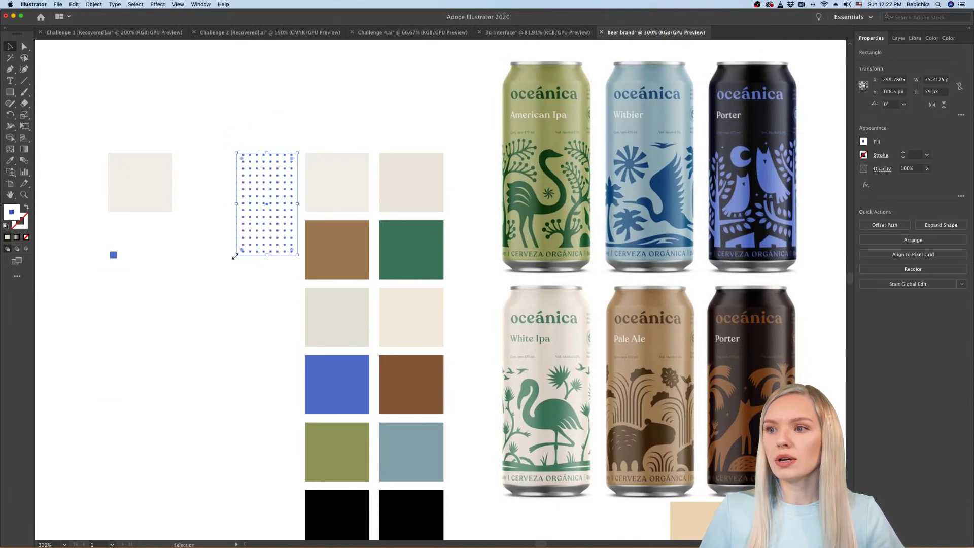
left_click_drag(236, 255, 230, 211)
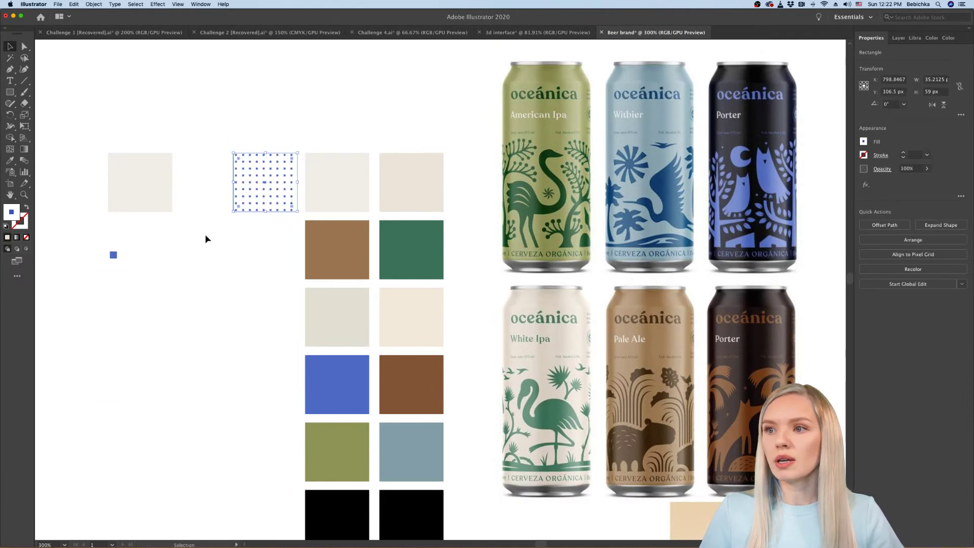
Step: Round all four corners of the small blue square beneath the separate off-white swatch to the maximum, turning it into a circle
left_click(199, 240)
scroll(198, 241, "left", 3)
scroll(197, 241, "up", 1)
scroll(198, 280, "left", 2)
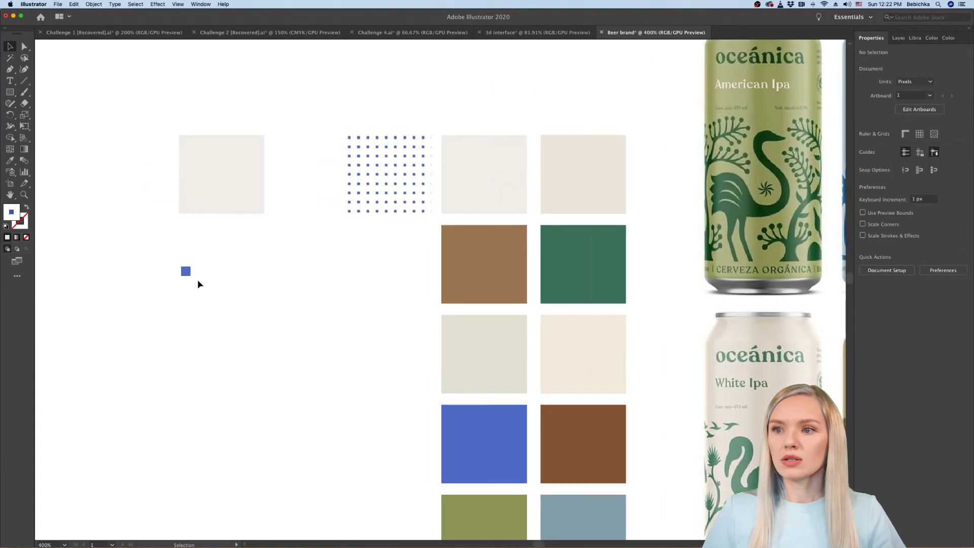
scroll(178, 272, "up", 1)
left_click(192, 273)
scroll(190, 273, "up", 6)
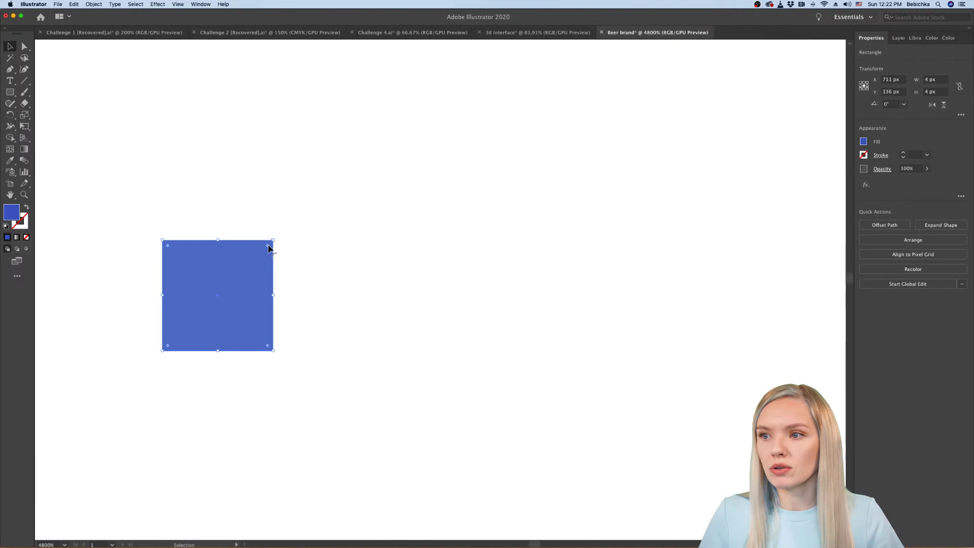
left_click_drag(268, 246, 179, 312)
left_click(355, 324)
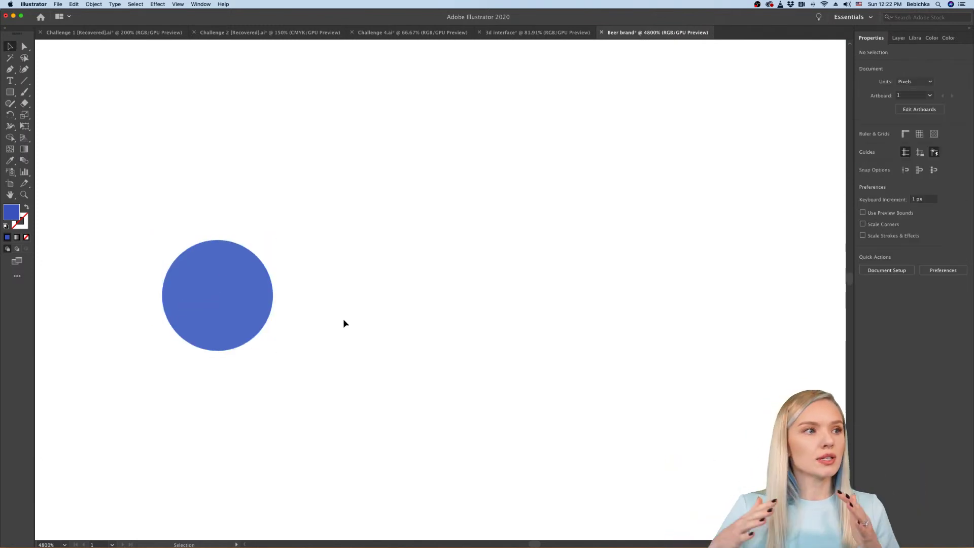
Step: With the Ellipse tool, draw a blue circle about 4.2 px wide and a flat ellipse about 5.05 × 1.98 px near the rounded square
left_click(9, 94)
left_click(9, 94)
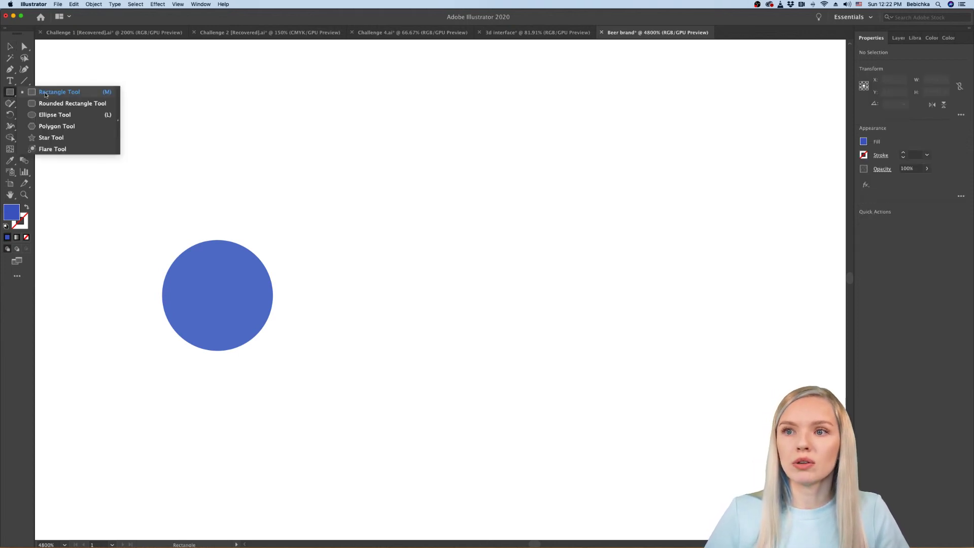
left_click(59, 116)
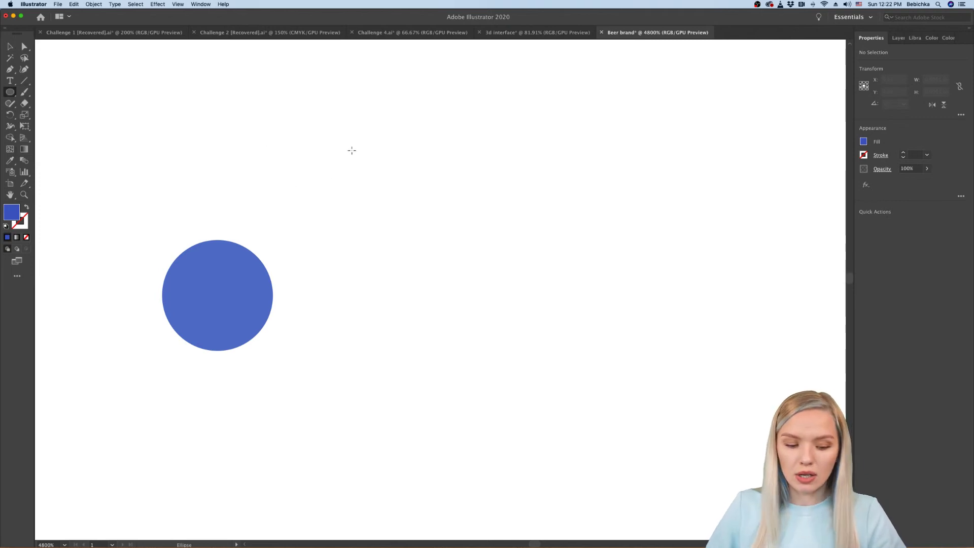
left_click_drag(351, 150, 467, 263)
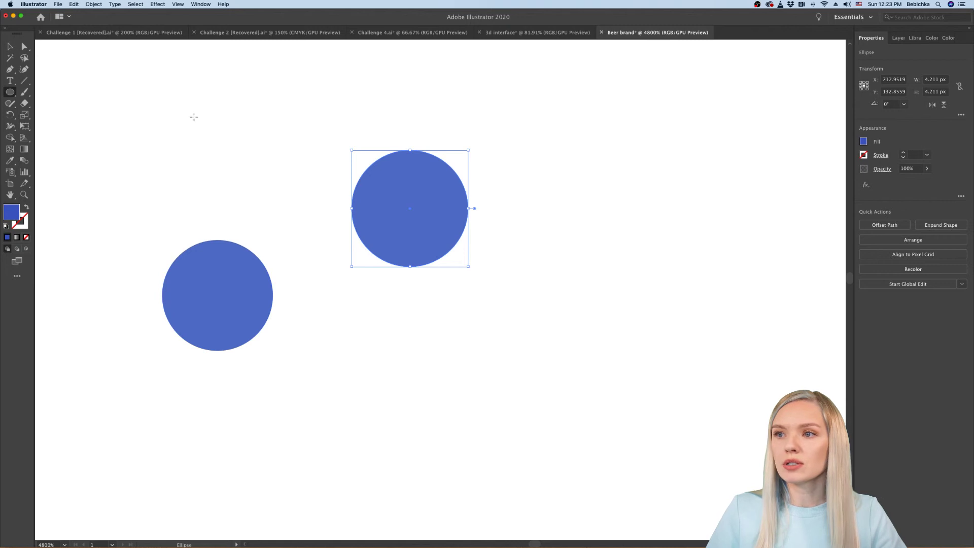
left_click_drag(187, 117, 326, 170)
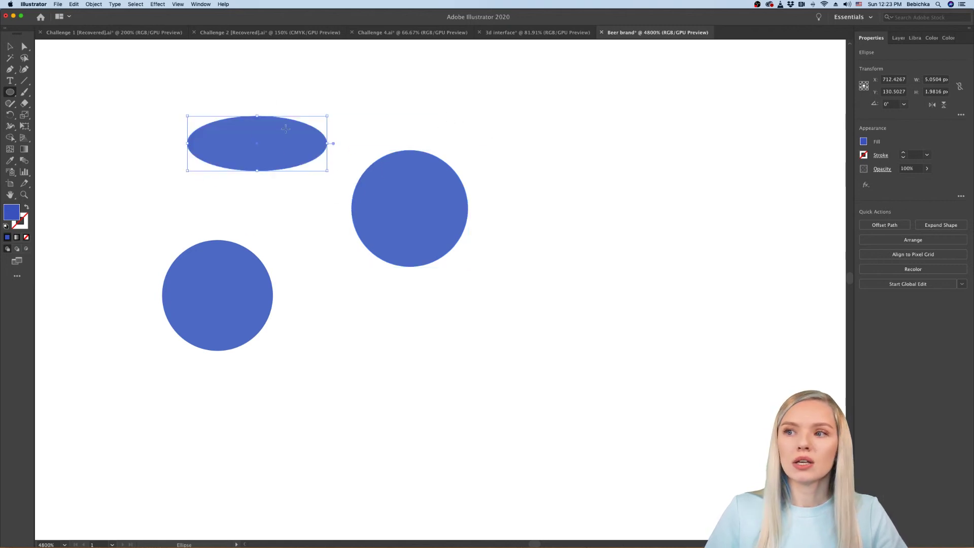
Step: Draw another blue circle about 4.24 px wide beside the first drawn circle, and undo it
left_click_drag(500, 115, 617, 206)
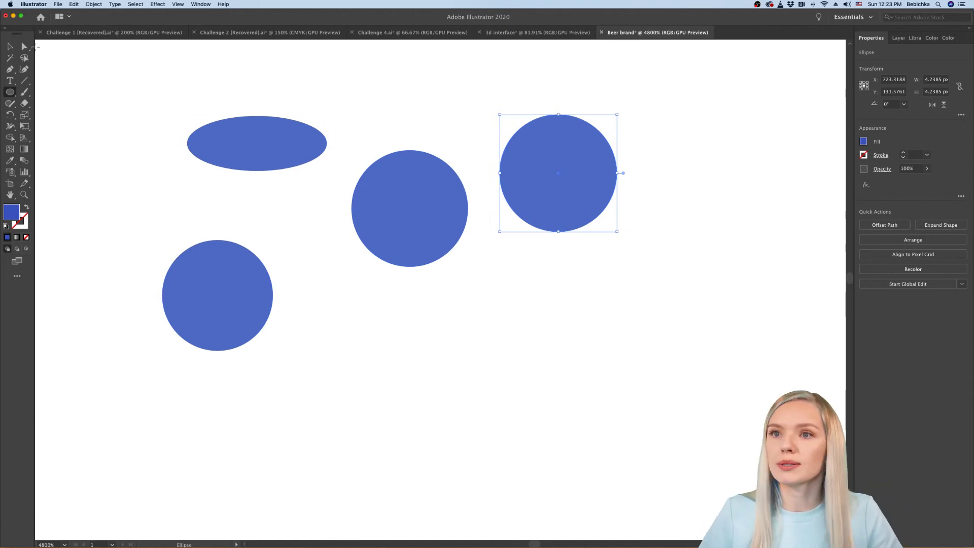
key("v")
key("super+z")
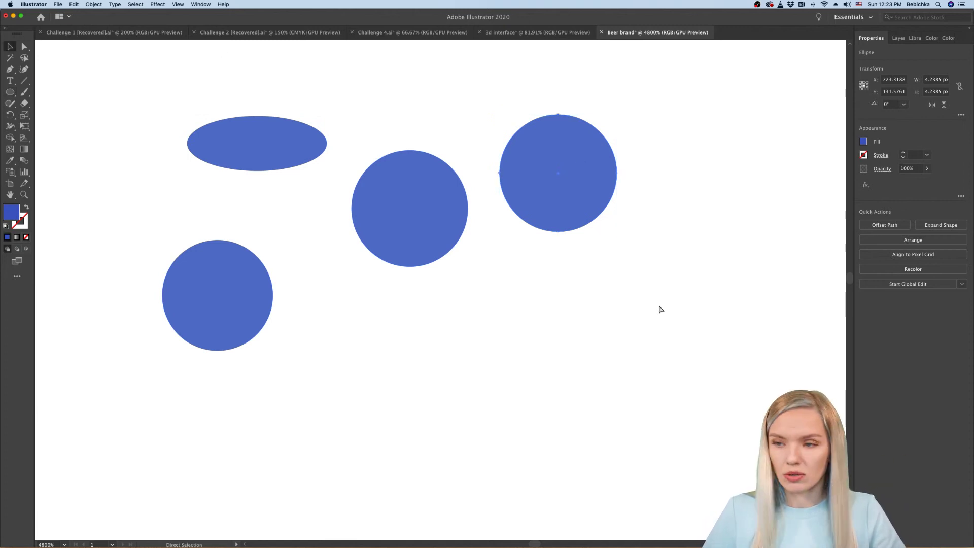
Step: Undo the extra ellipses so only the first blue circle remains, and select that circle
key("super+z")
key("super+z")
left_click(235, 316)
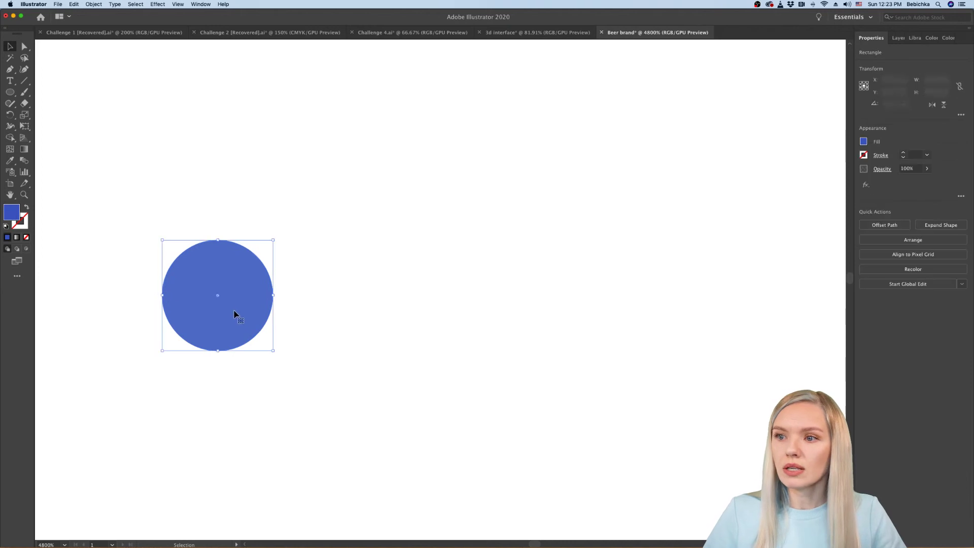
Step: Move the blue circle to the empty space below the square with the blue dot pattern
scroll(200, 315, "down", 15)
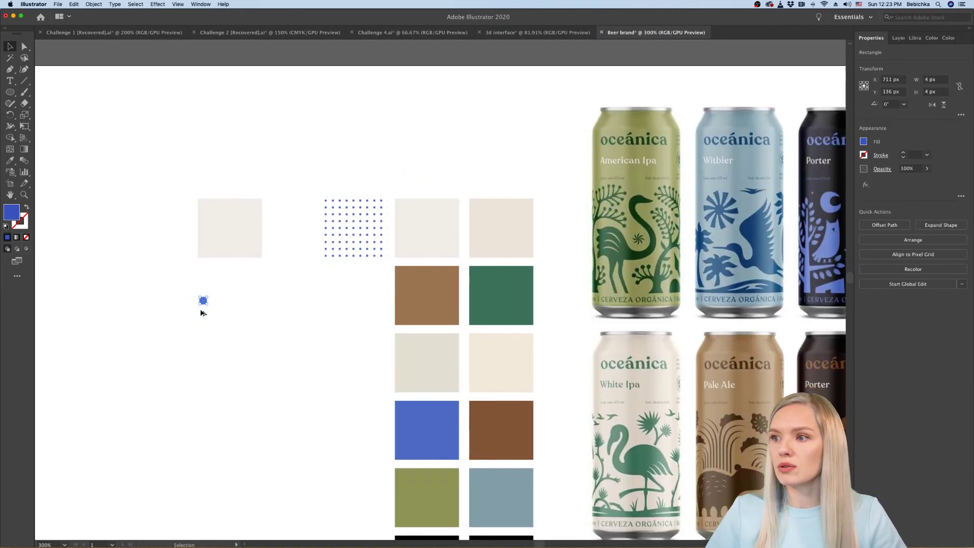
left_click_drag(204, 285, 355, 277)
scroll(361, 277, "right", 5)
scroll(249, 279, "up", 5)
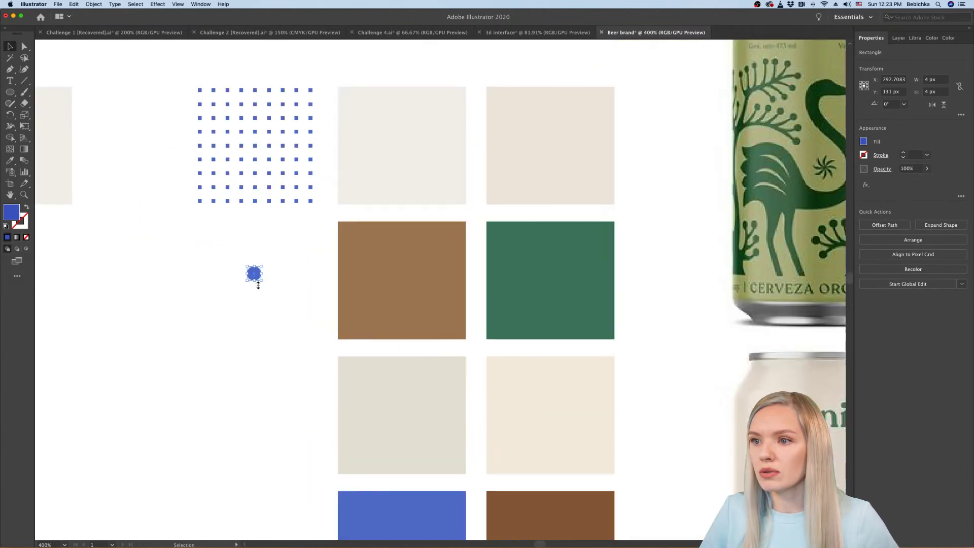
Step: Recolor the blue circle with the green sampled from the green palette square, and deselect it
left_click(9, 160)
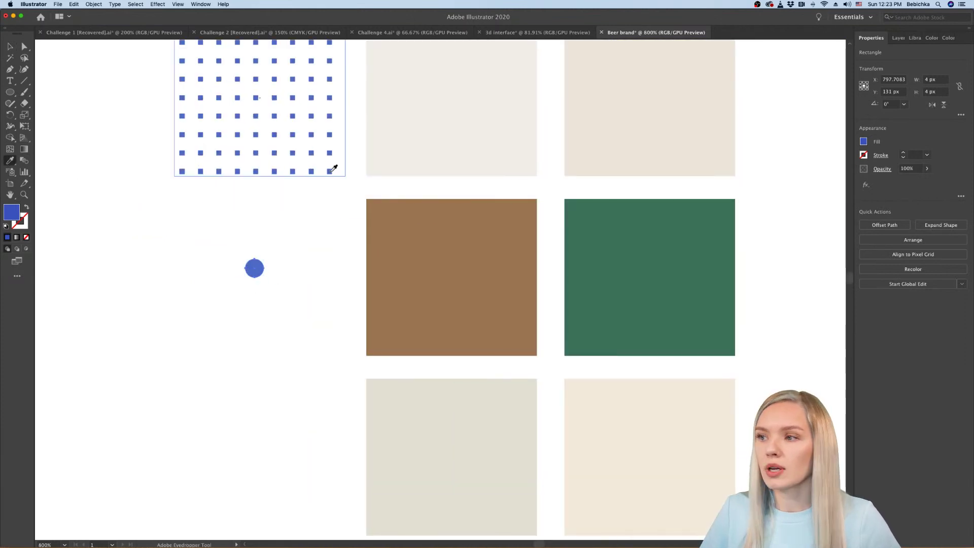
left_click(562, 231)
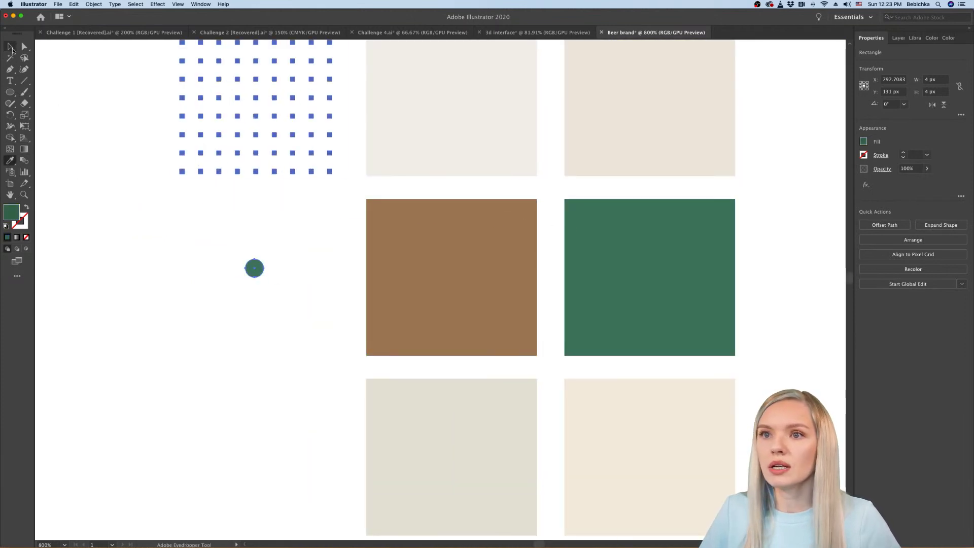
left_click(9, 46)
left_click(66, 274)
Step: Move the green circle into the empty area below the gap between the plain beige square and the dotted square
key("super+minus")
key("super+minus")
key("super+minus")
key("super+minus")
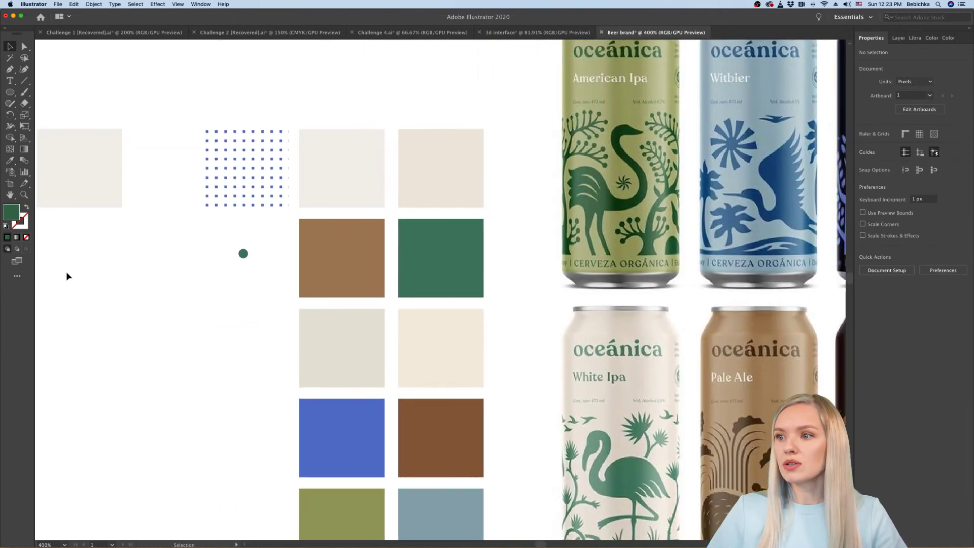
key("super+equal")
key("super+equal")
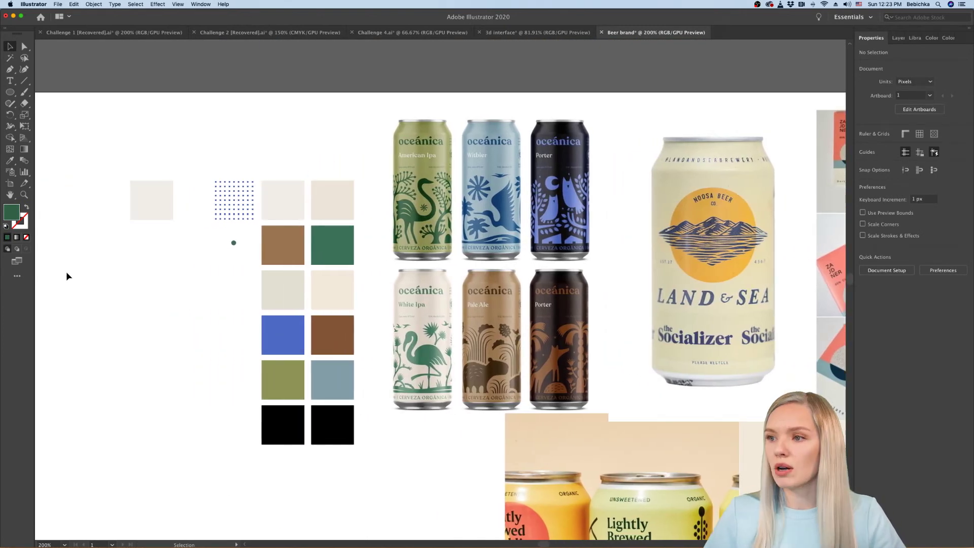
scroll(66, 273, "right", 3)
scroll(289, 214, "up", 2)
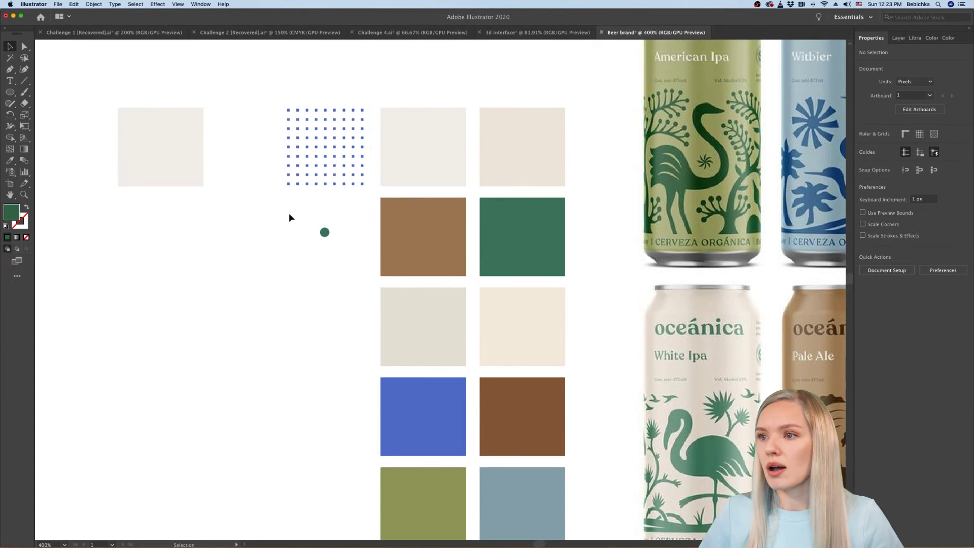
left_click_drag(326, 234, 247, 238)
key("super+equal")
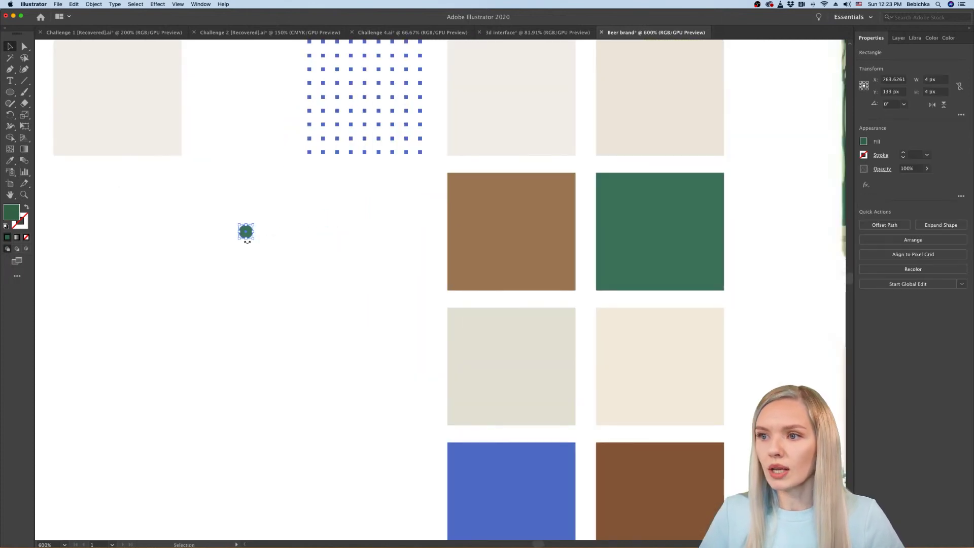
key("super+equal")
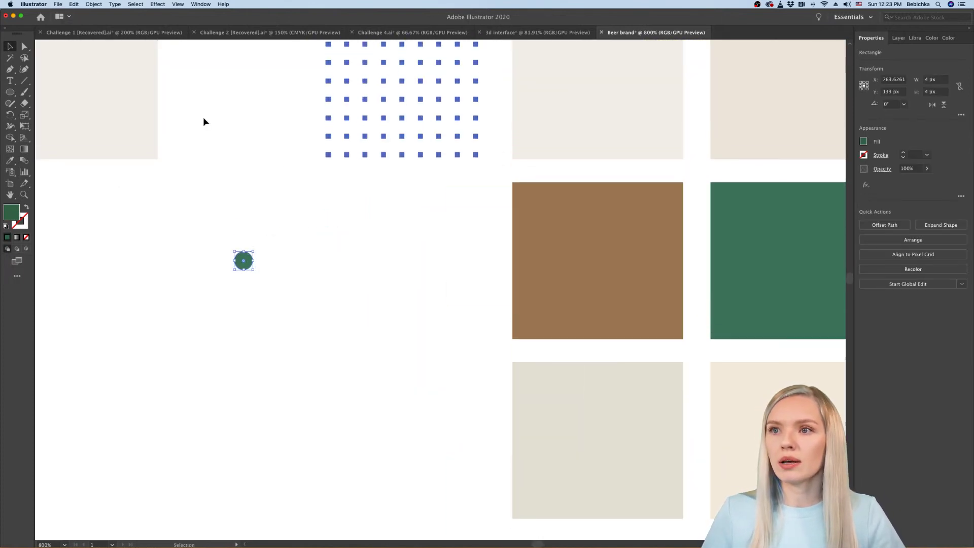
Step: Make a new pattern from the green circle and stop the new-pattern notice from showing again
left_click(94, 4)
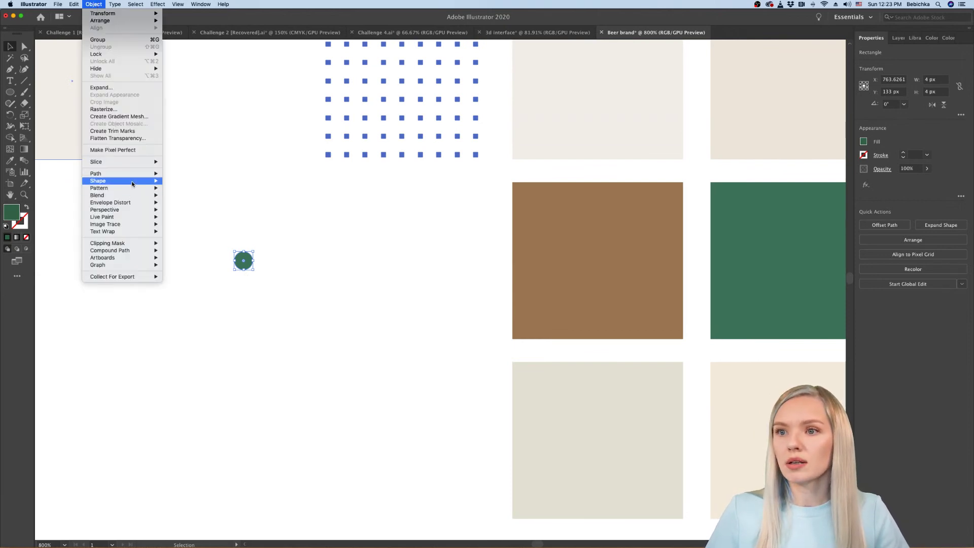
mouse_move(132, 188)
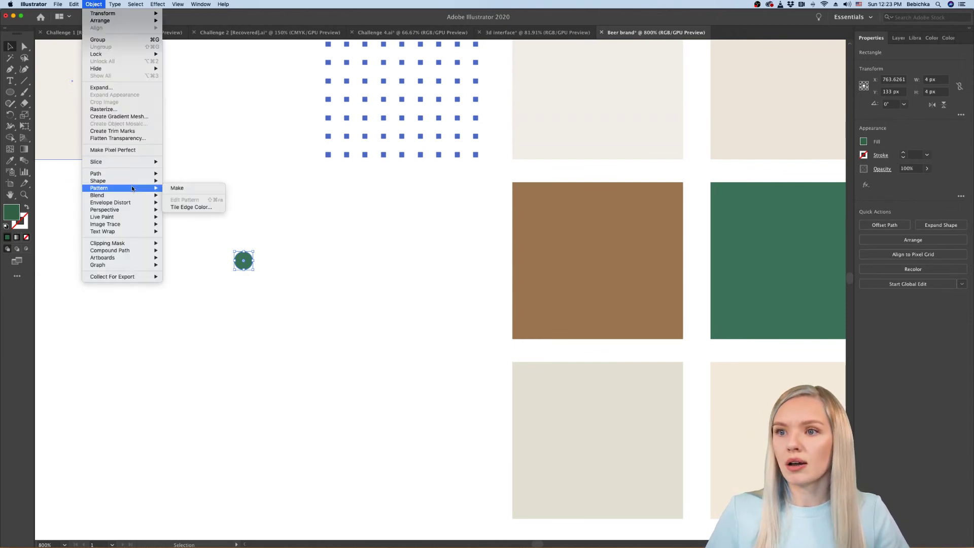
left_click(175, 188)
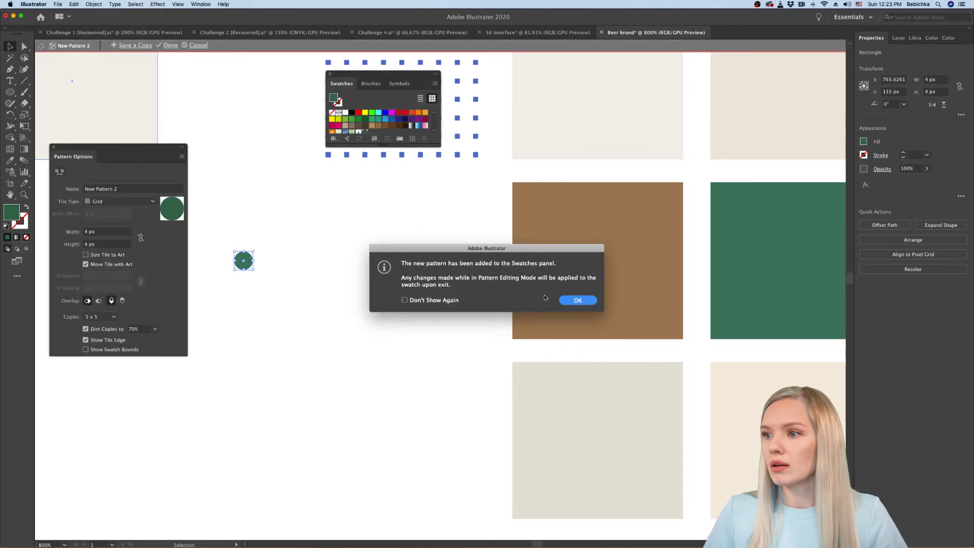
left_click(405, 301)
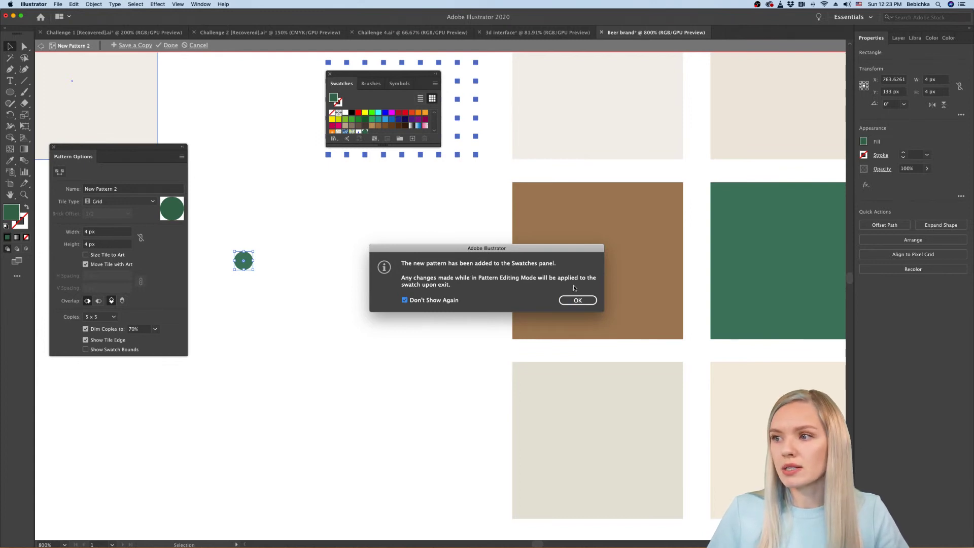
left_click(578, 300)
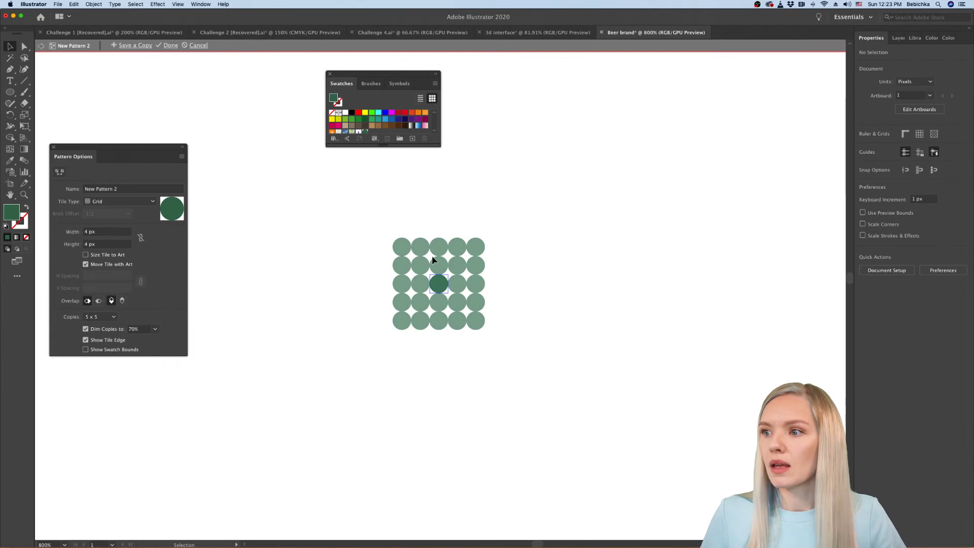
Step: Try to scale down the dark green circle inside the pattern tile
left_click(438, 283)
scroll(441, 280, "up", 5)
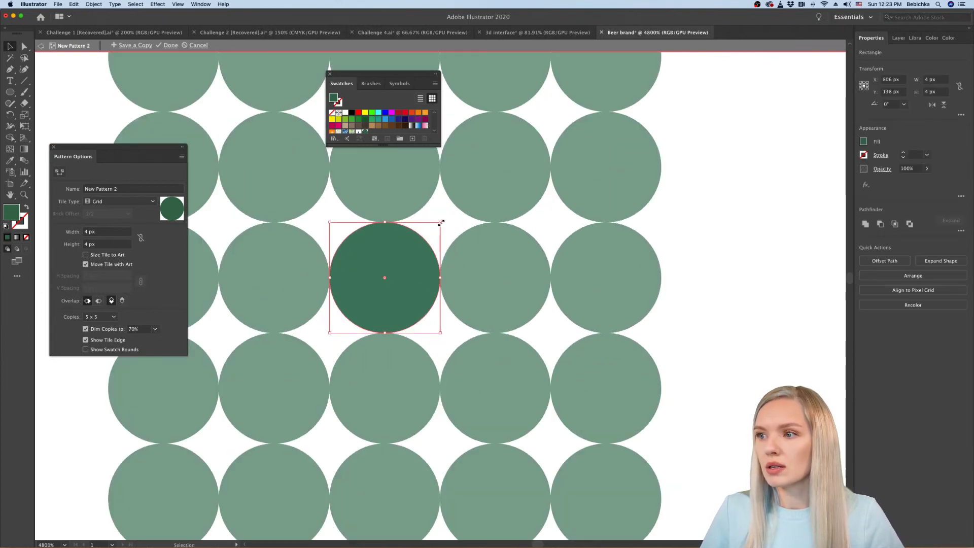
left_click_drag(441, 223, 422, 242)
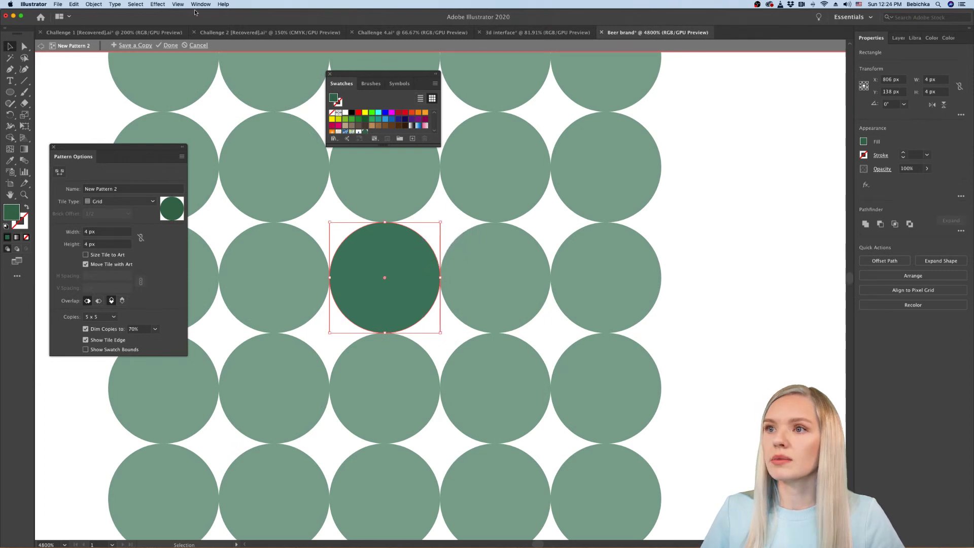
Step: Shift the dark green circle around within its pattern tile and exit pattern editing mode
left_click(179, 4)
left_click(195, 295)
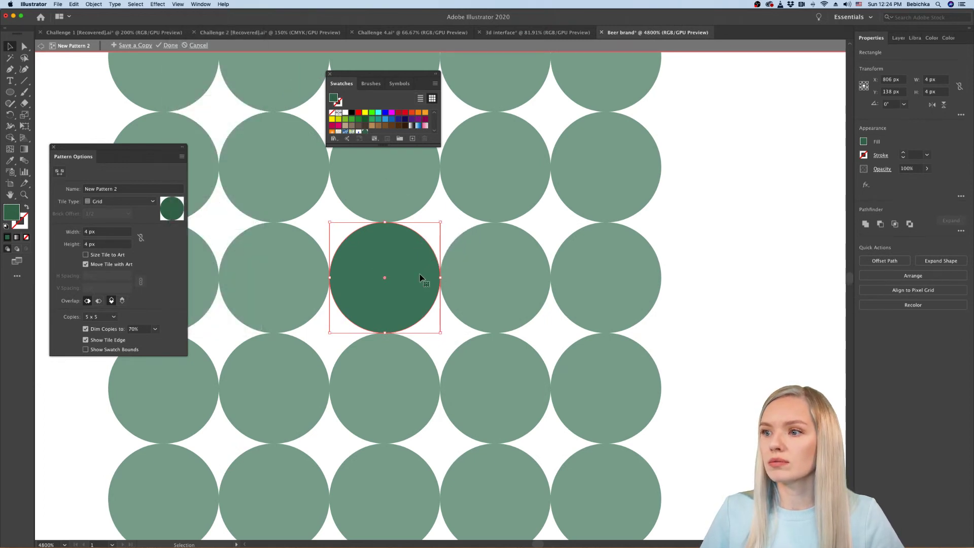
scroll(501, 311, "down", 1)
scroll(500, 311, "down", 1)
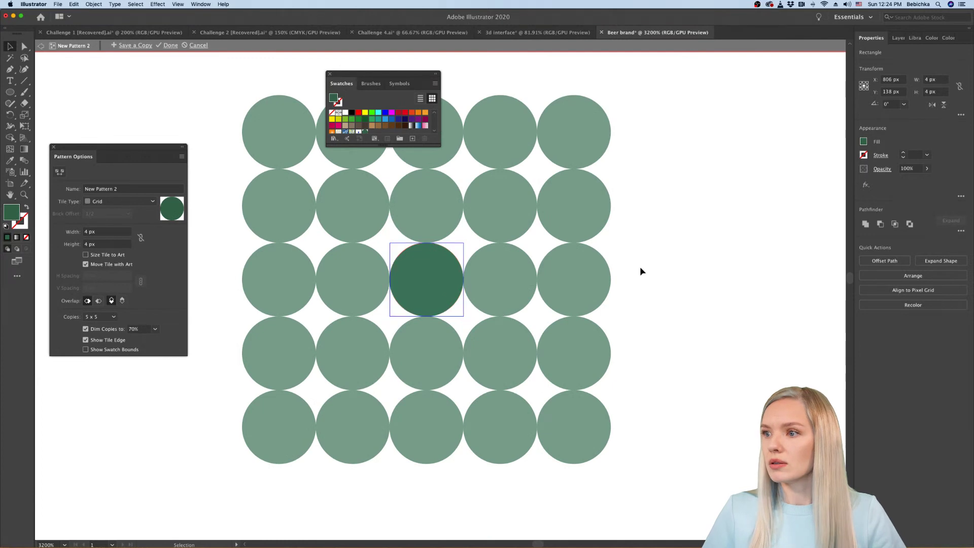
left_click_drag(447, 279, 435, 282)
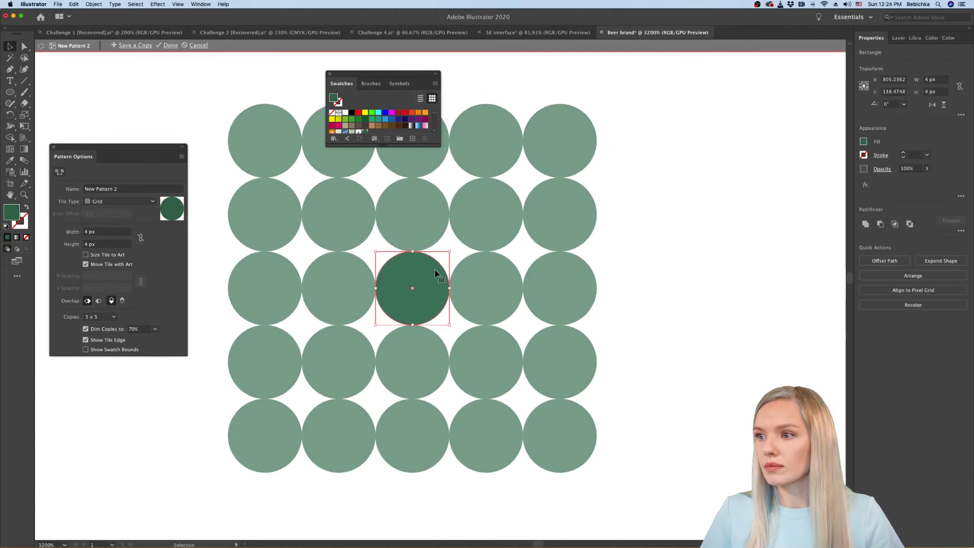
left_click_drag(449, 288, 423, 280)
mouse_move(423, 278)
left_mouse_down()
mouse_move(421, 304)
mouse_move(414, 294)
left_mouse_up()
key("Escape")
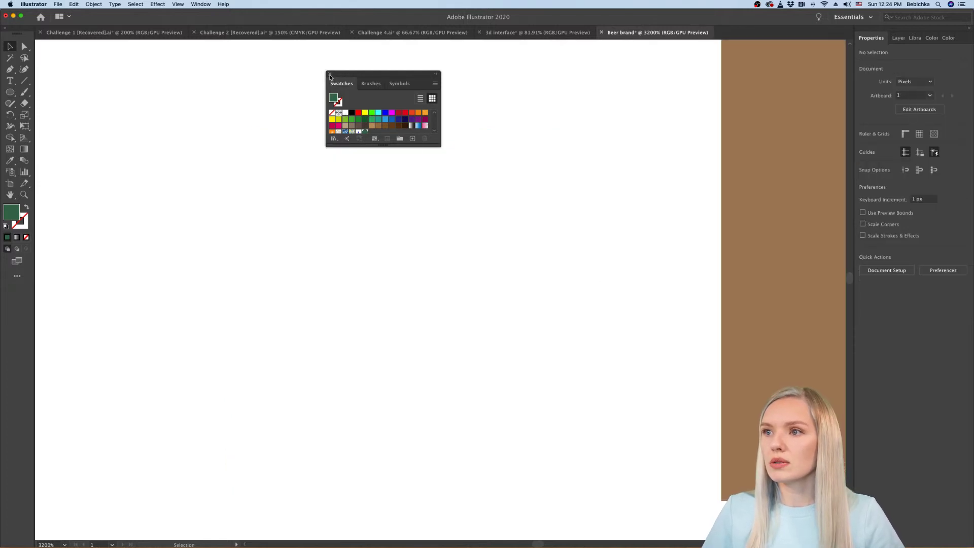
Step: Close the swatches and draw a square of about 7.47 px with no fill, centered on the green circle
left_click(330, 75)
key("super+minus")
key("super+minus")
key("super+minus")
key("super+minus")
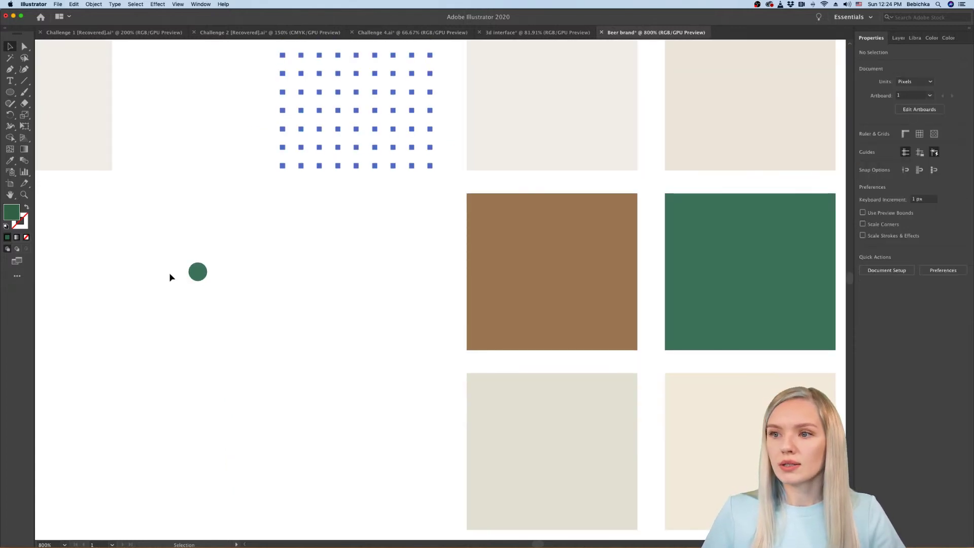
scroll(169, 272, "up", 3)
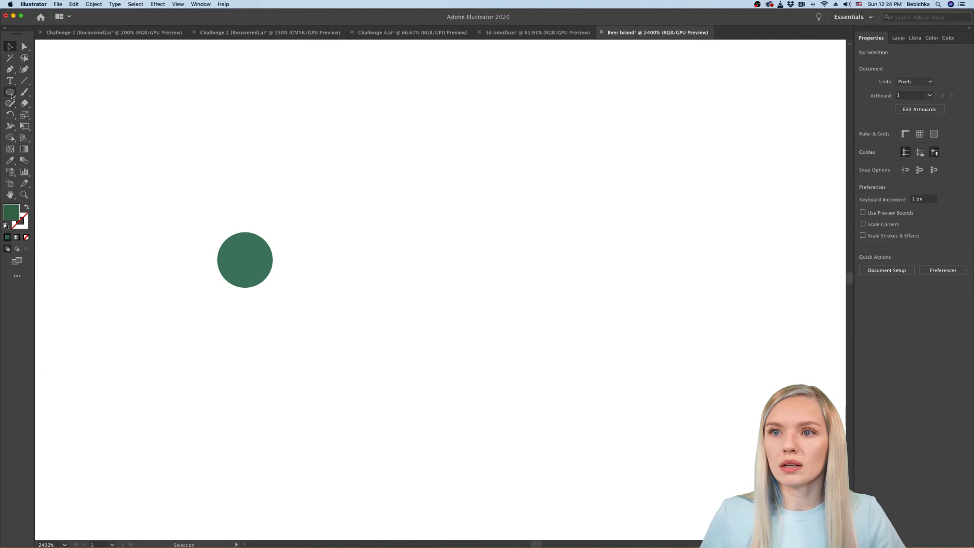
left_click_drag(11, 95, 46, 91)
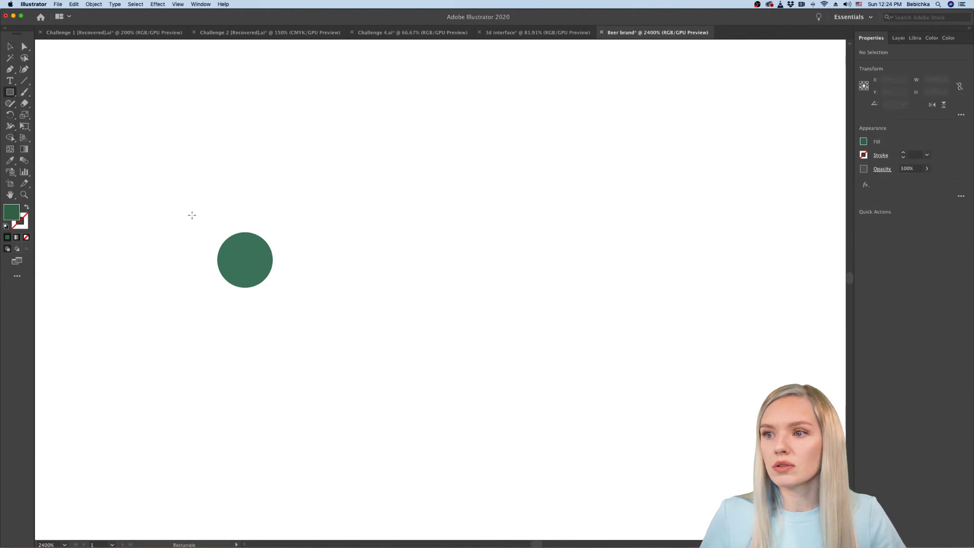
left_click_drag(191, 215, 296, 318)
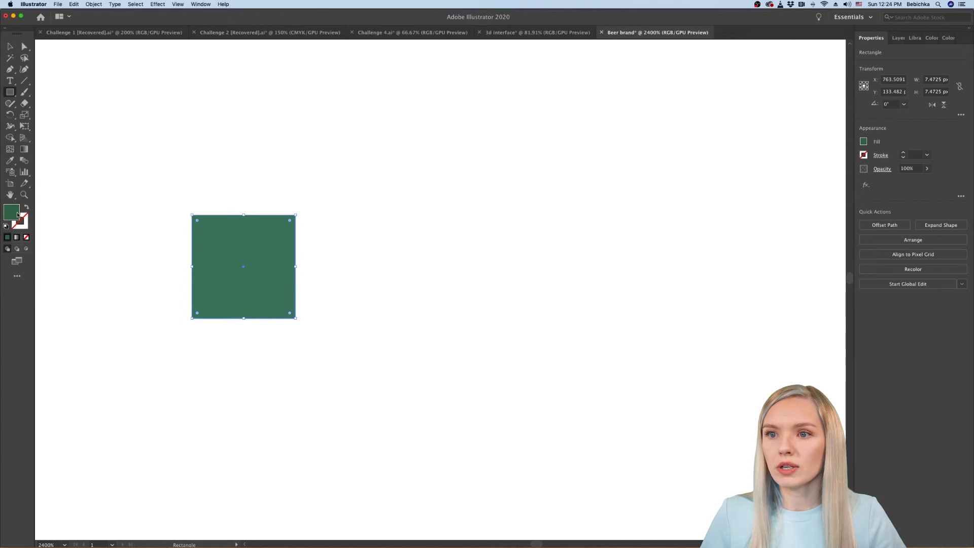
left_click(26, 237)
left_click(10, 47)
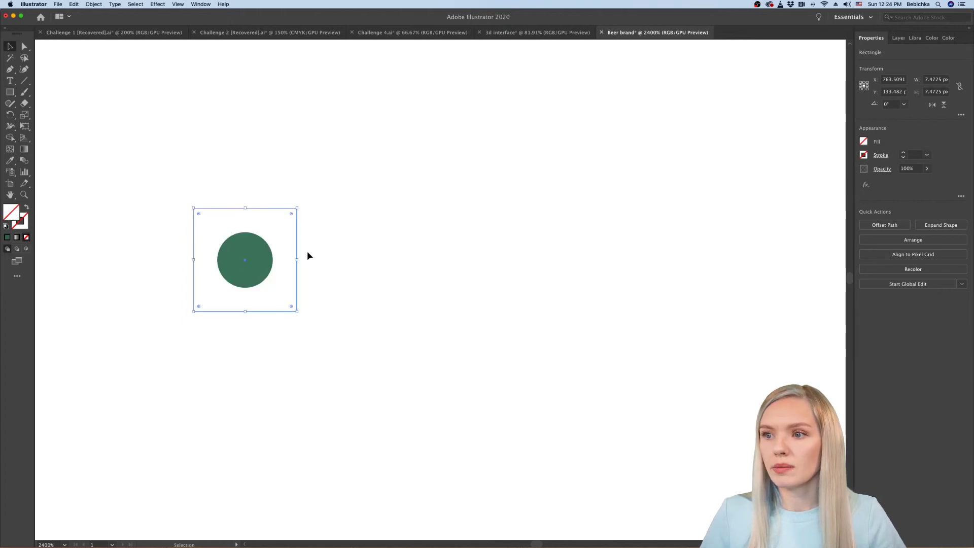
Step: Make a new pattern from the green circle together with the unfilled square around it
left_click(346, 259)
left_click(195, 309)
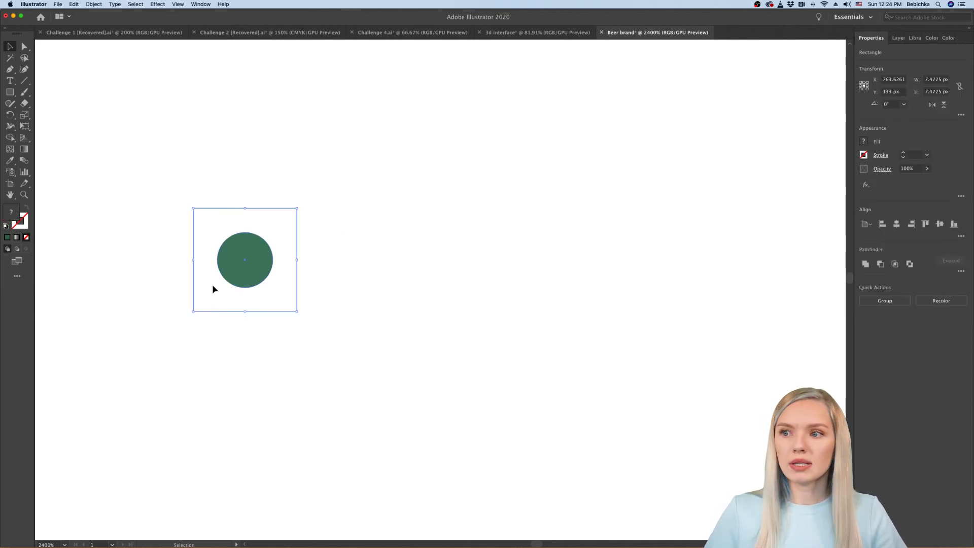
left_click(93, 5)
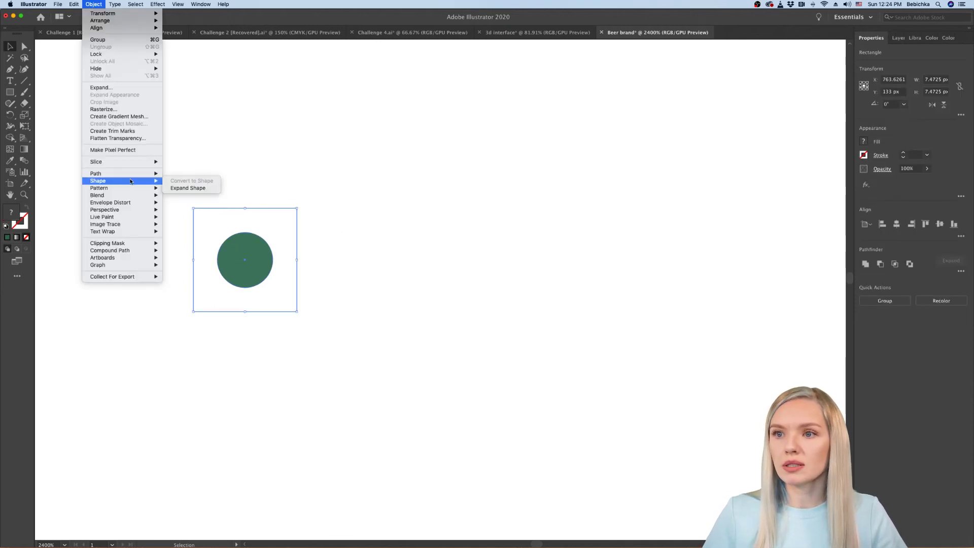
mouse_move(130, 191)
left_click(175, 189)
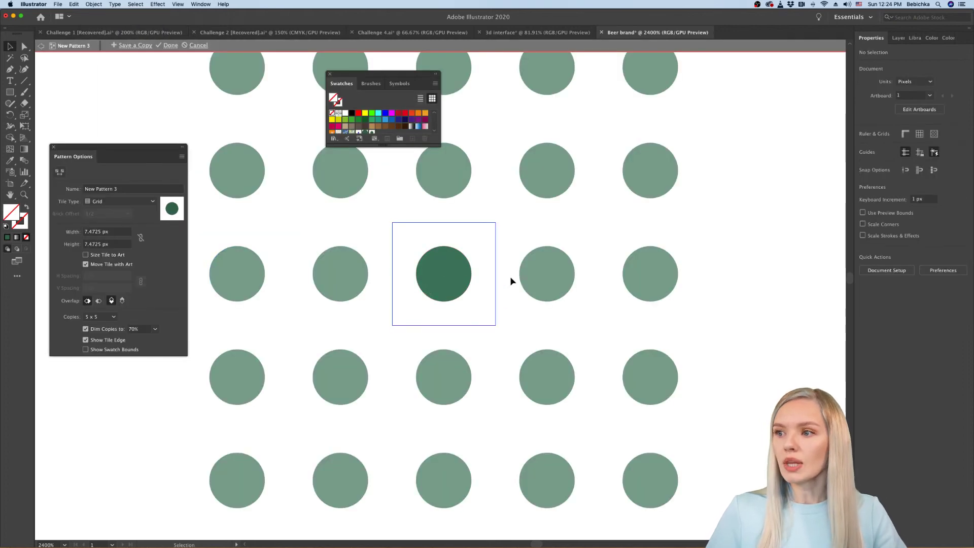
Step: Shift the green circle within the pattern tile and place it back at the tile's center
left_click(457, 285)
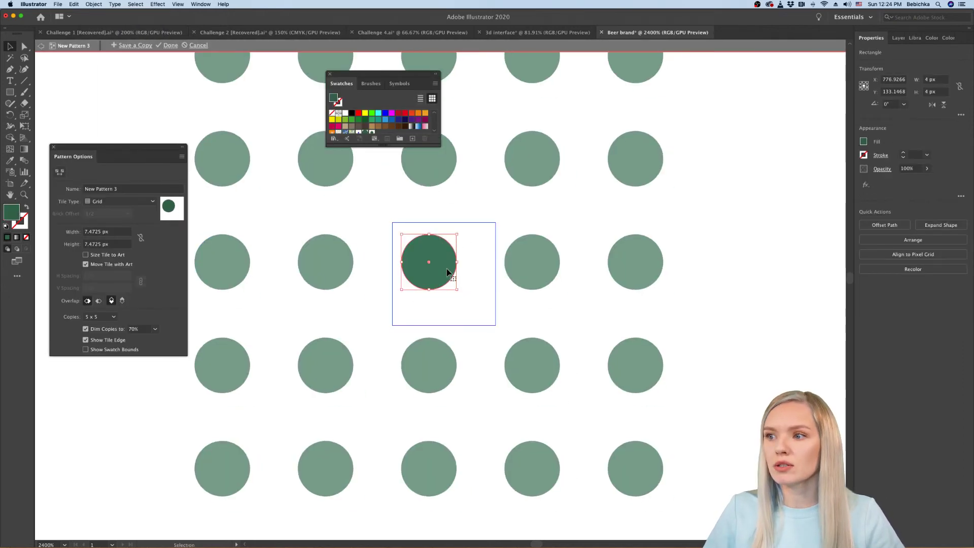
mouse_move(462, 275)
left_mouse_down()
mouse_move(475, 285)
mouse_move(461, 286)
left_mouse_up()
left_click(478, 253)
scroll(497, 285, "down", 5)
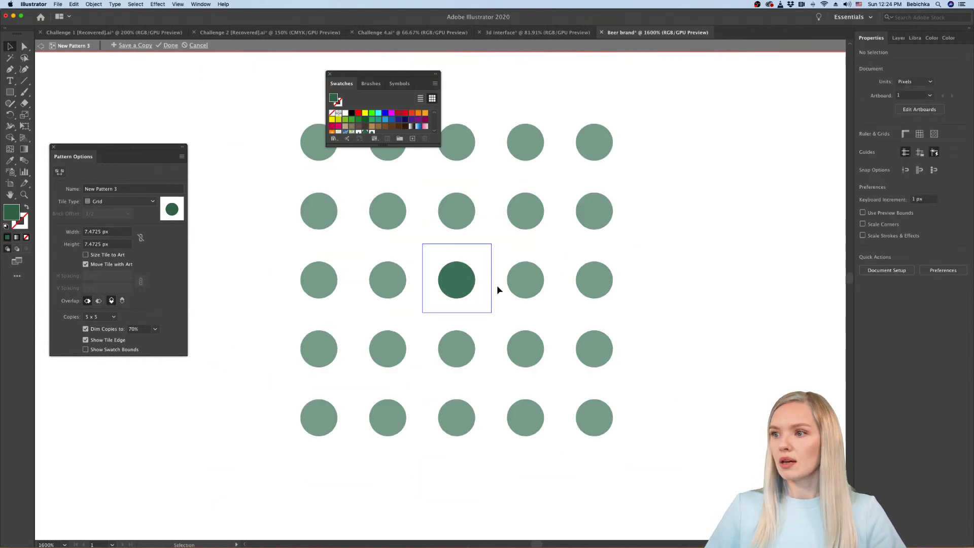
scroll(492, 286, "up", 5)
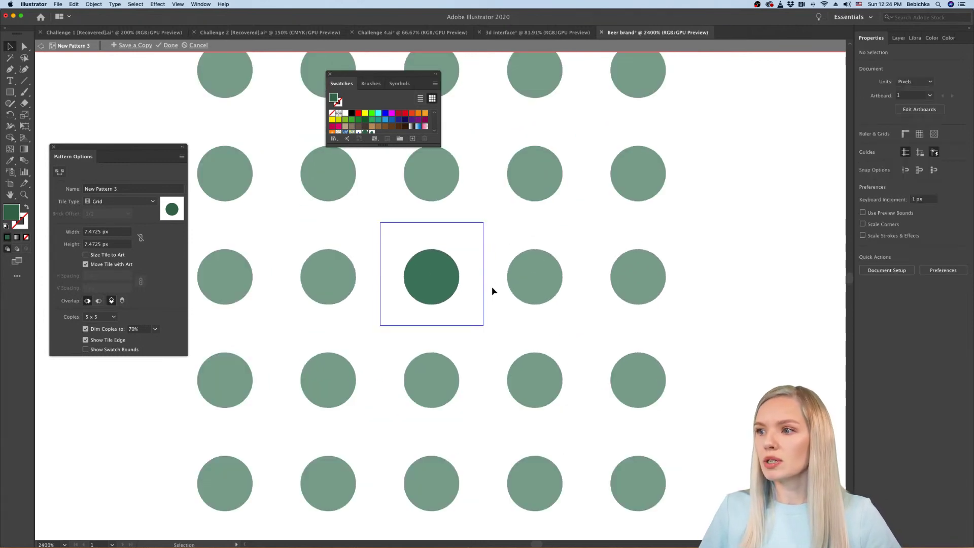
left_click(458, 279)
left_click_drag(459, 253, 462, 249)
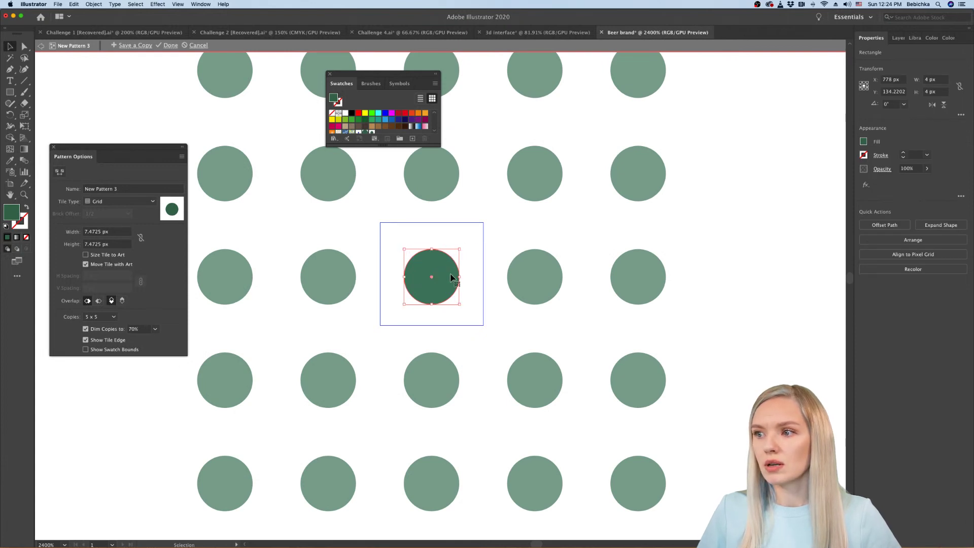
scroll(450, 276, "down", 1)
scroll(414, 308, "up", 1)
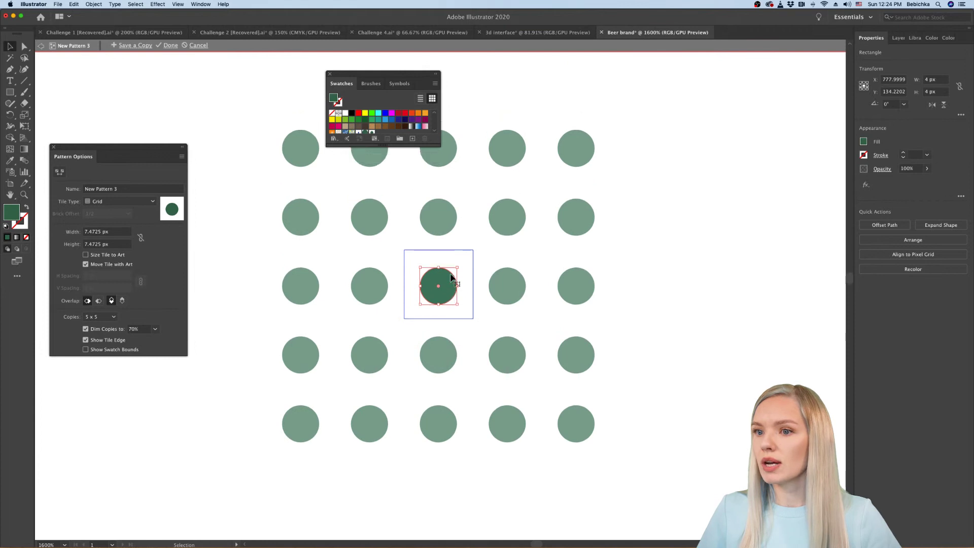
scroll(489, 309, "down", 2)
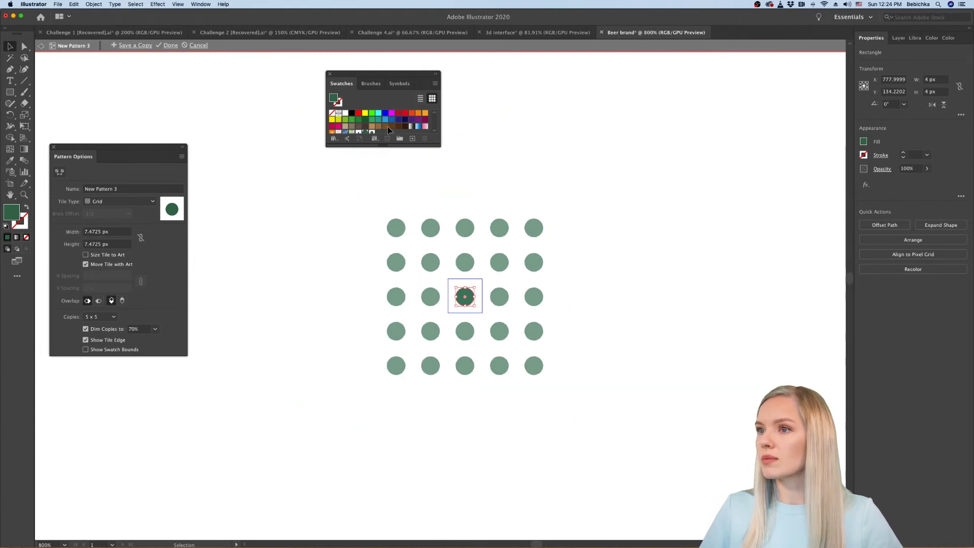
Step: Try to enlarge the unfilled square around the dark green circle about its center, and undo the enlargement
left_click(329, 74)
left_click(642, 321)
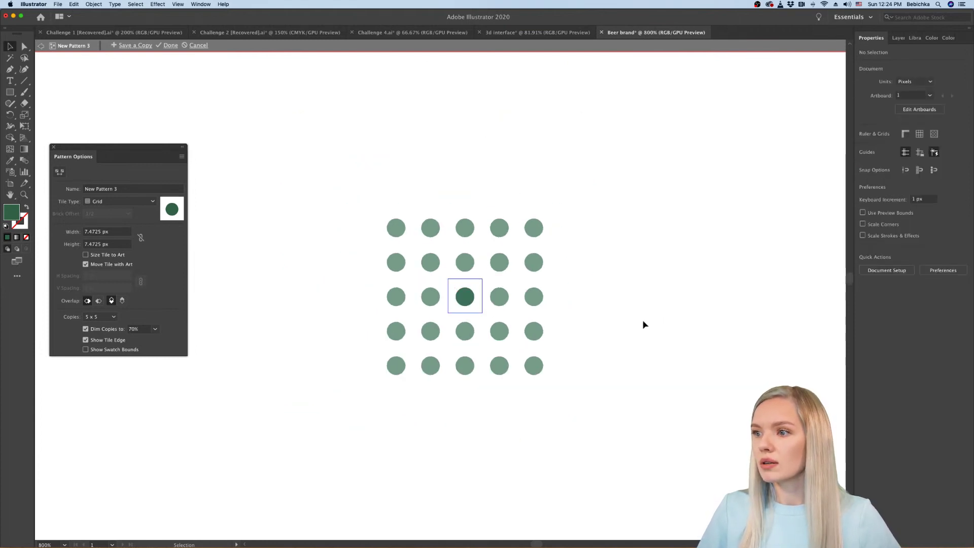
scroll(643, 321, "down", 5)
scroll(643, 320, "up", 2)
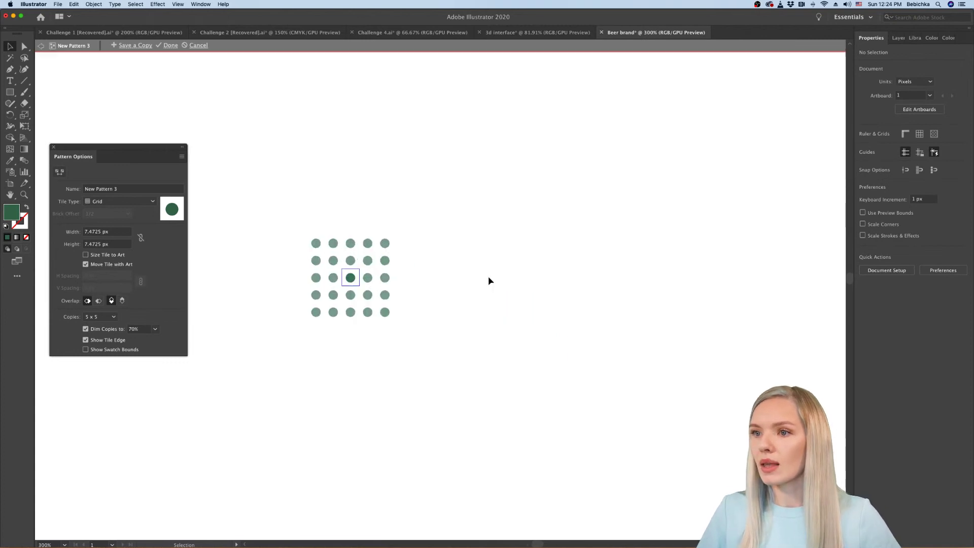
scroll(409, 276, "up", 2)
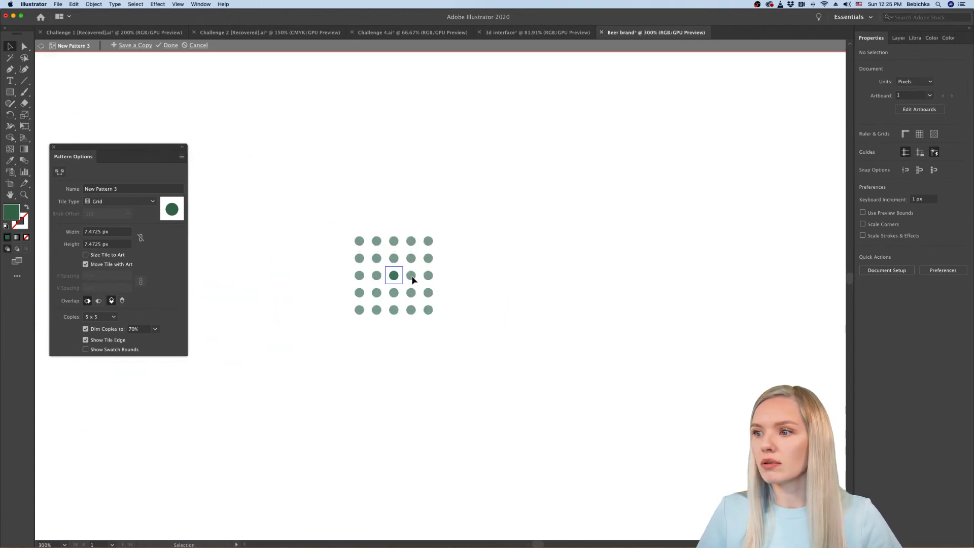
left_click(395, 288)
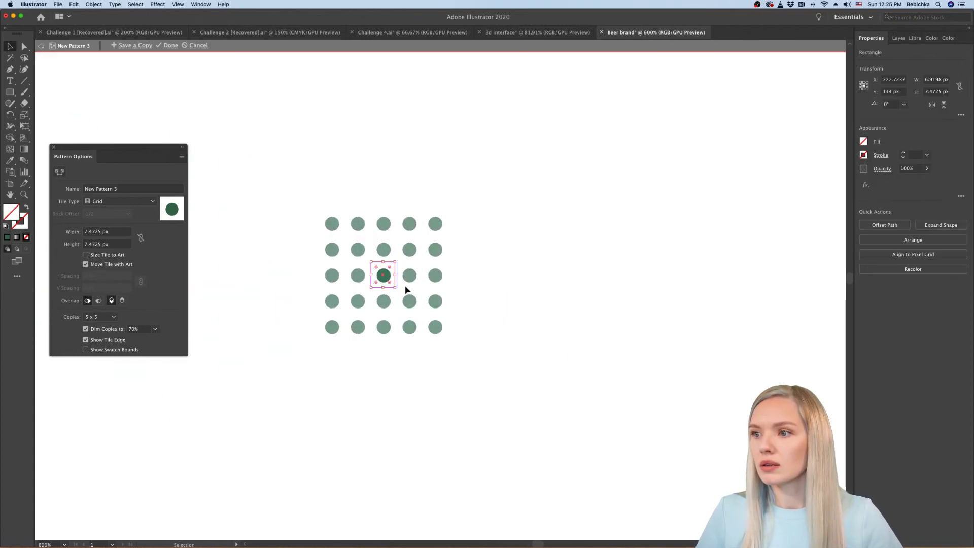
left_click_drag(397, 262, 416, 243)
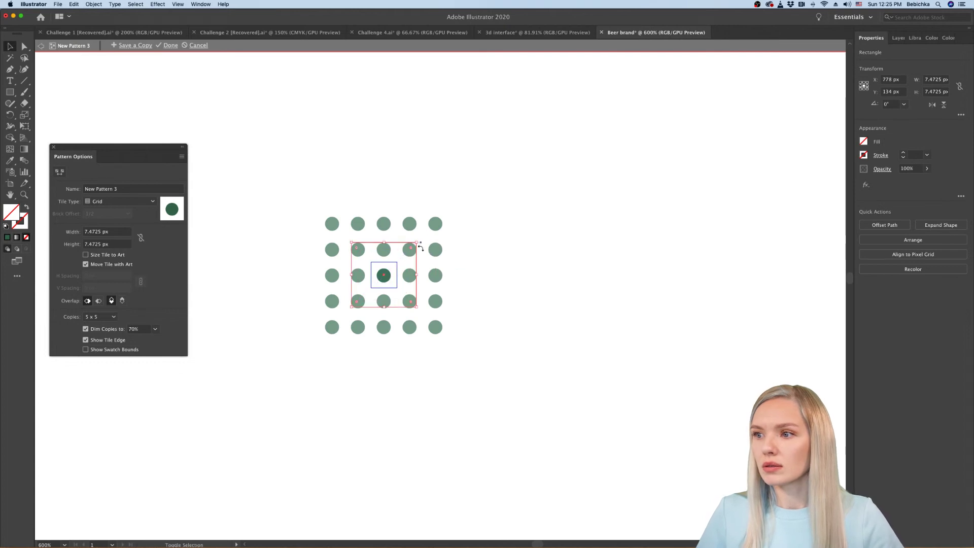
key("cmd+z")
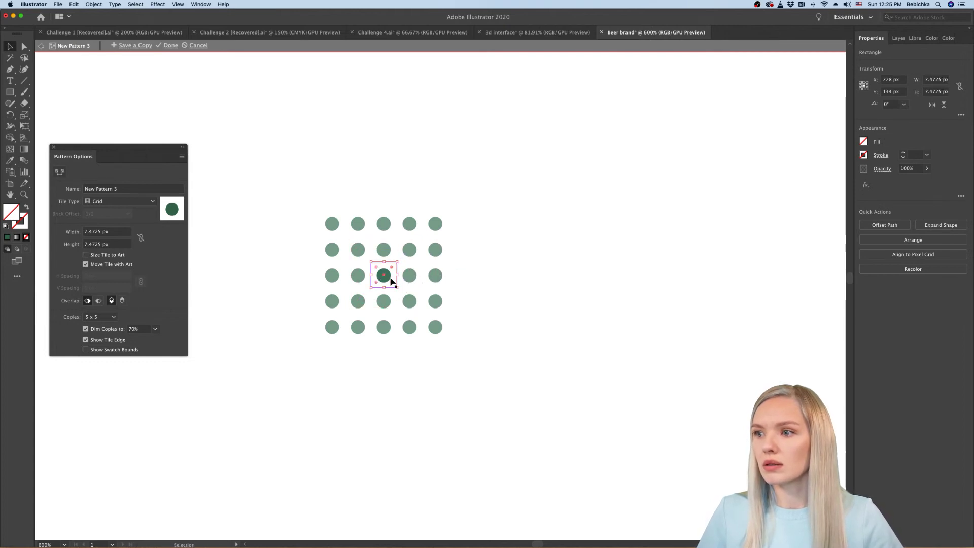
Step: Shrink the dark green circle in the pattern tile to about 1.55 px, keeping it centered where it is
scroll(388, 279, "up", 4)
left_click(388, 278)
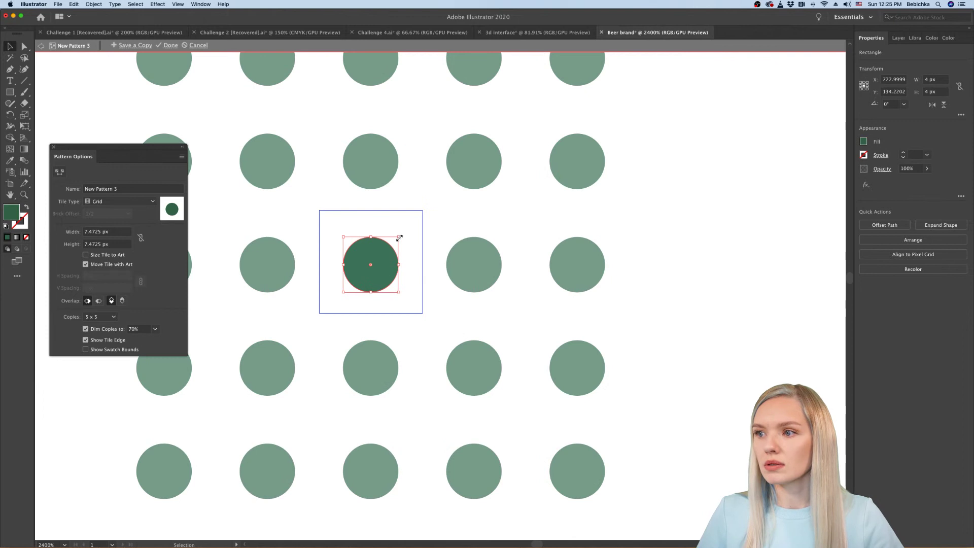
mouse_move(398, 238)
left_mouse_down()
mouse_move(384, 253)
mouse_move(393, 253)
left_mouse_up()
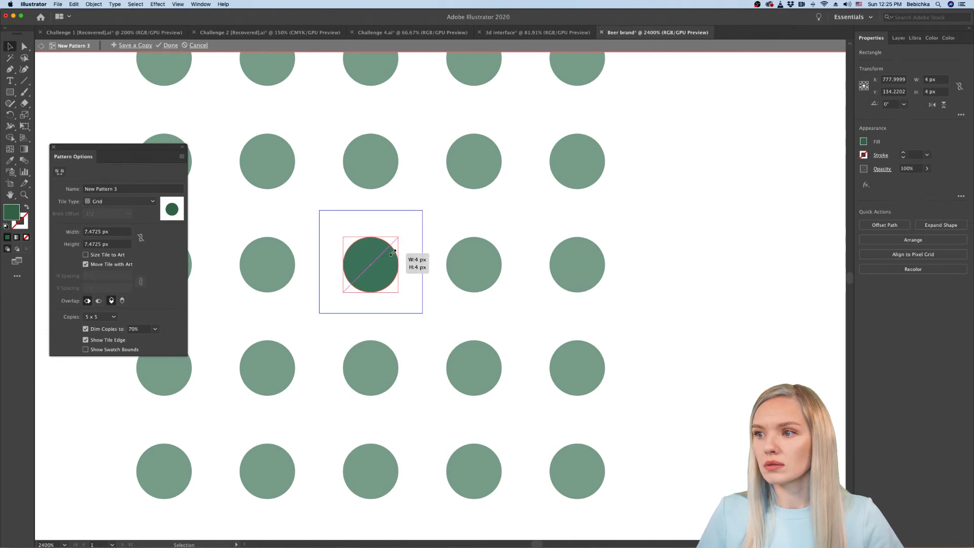
left_click(627, 276)
left_click(376, 270)
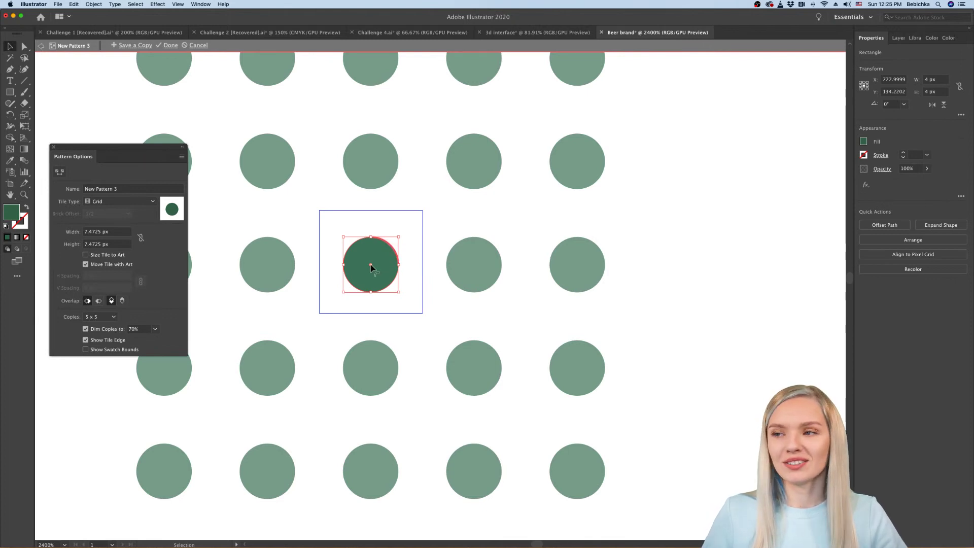
mouse_move(372, 268)
left_mouse_down()
mouse_move(413, 244)
mouse_move(380, 256)
left_mouse_up()
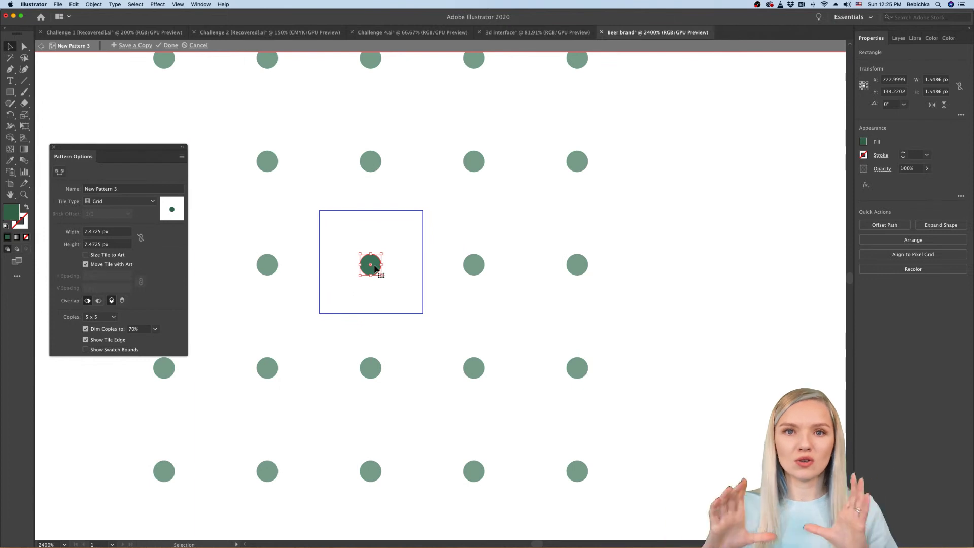
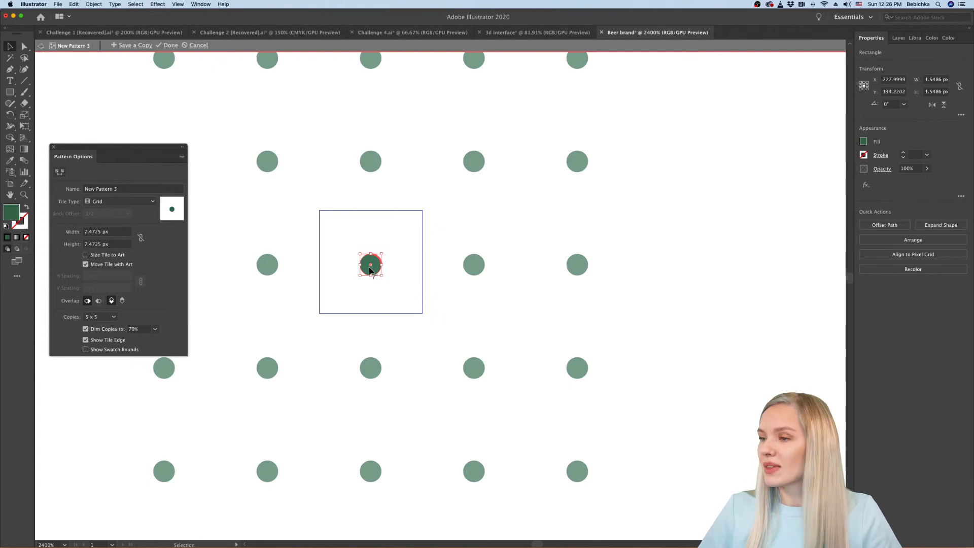
Step: Reduce the corner rounding of the small green circle so it becomes a rounded square, and undo that change
left_click(406, 279)
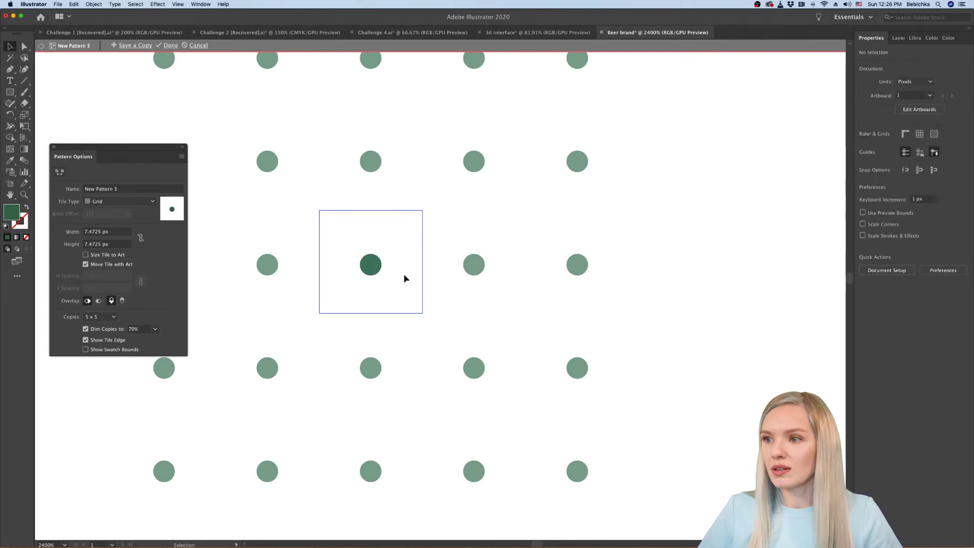
left_click(380, 268)
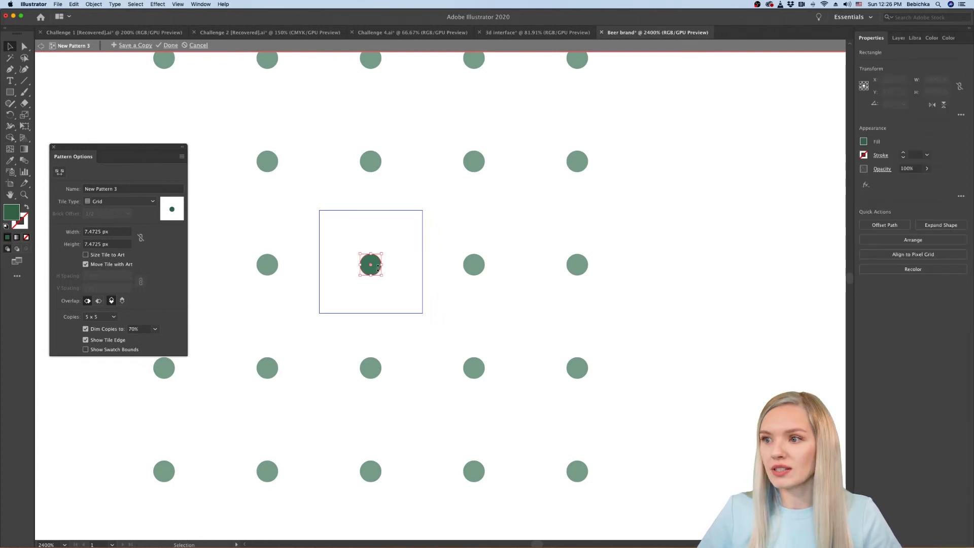
scroll(368, 269, "up", 2)
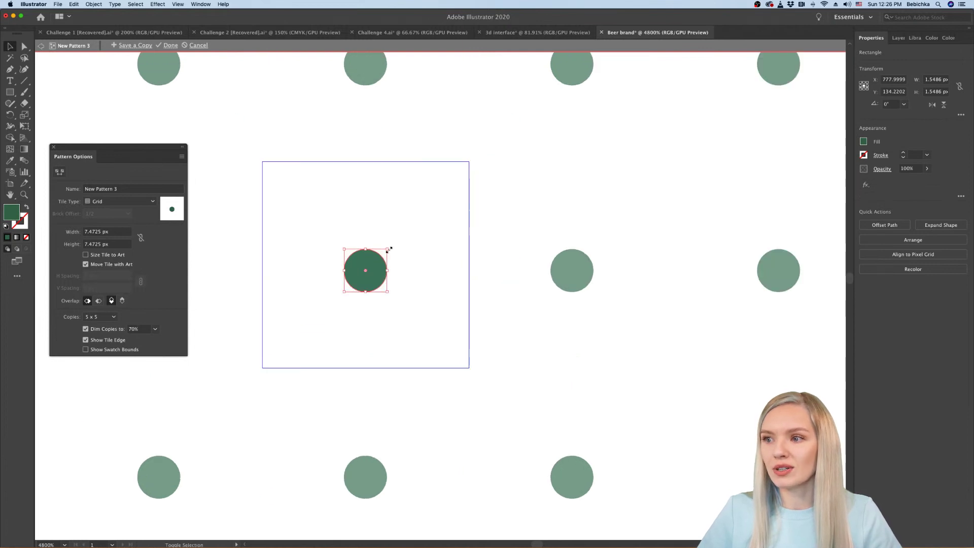
left_click_drag(389, 248, 401, 276)
left_click(401, 276)
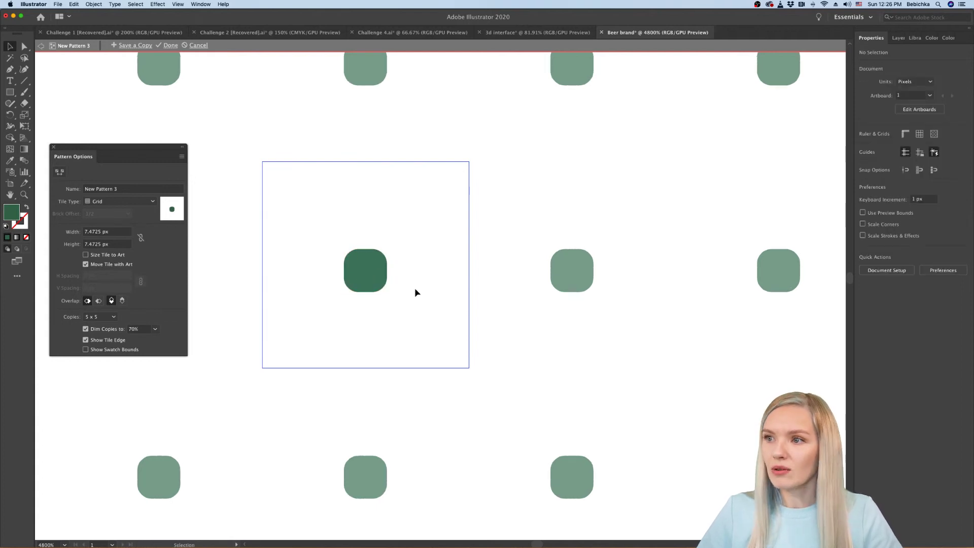
key("super+minus")
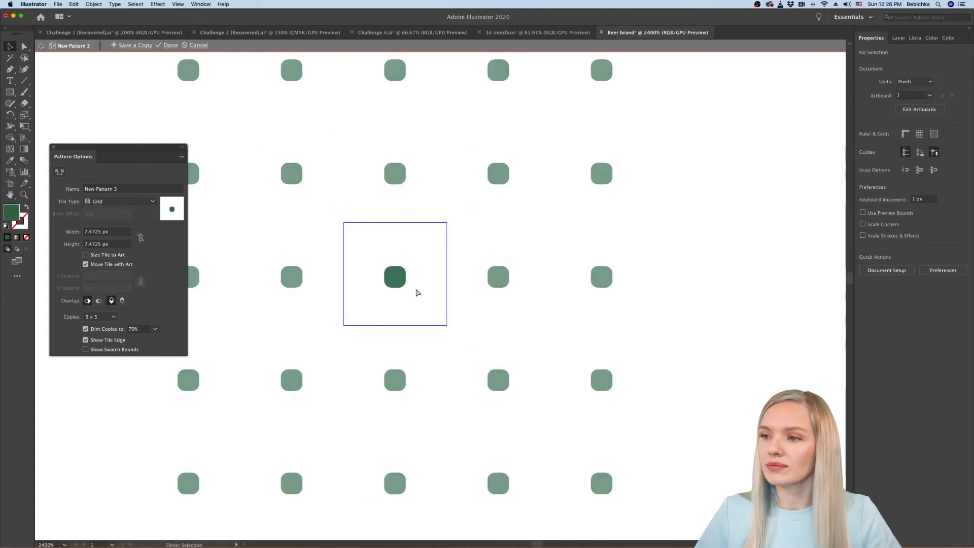
key("super+z")
Step: Enlarge the green circle to about 2.02 px with fully rounded corners of 1.01 px radius, and finish editing the pattern
scroll(398, 283, "down", 3)
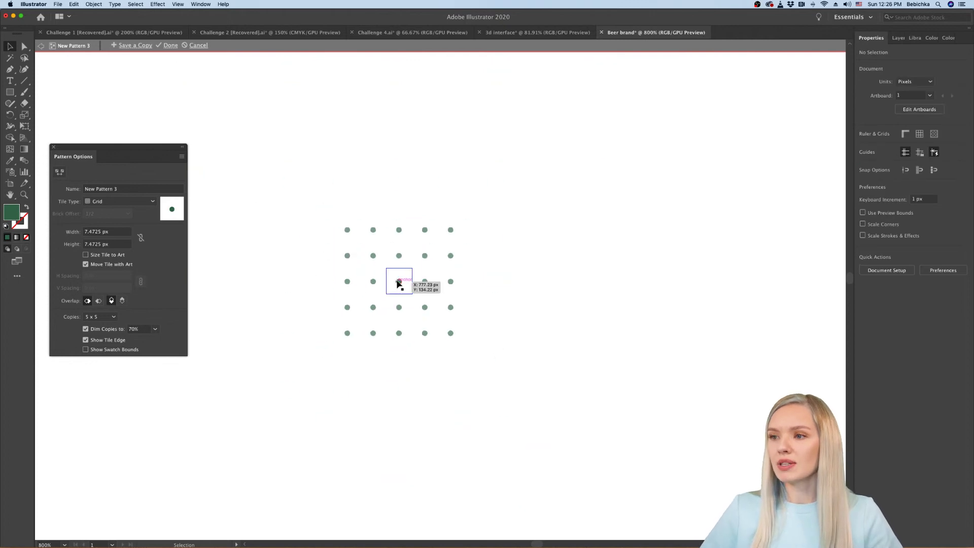
scroll(496, 298, "down", 2)
scroll(505, 299, "down", 2)
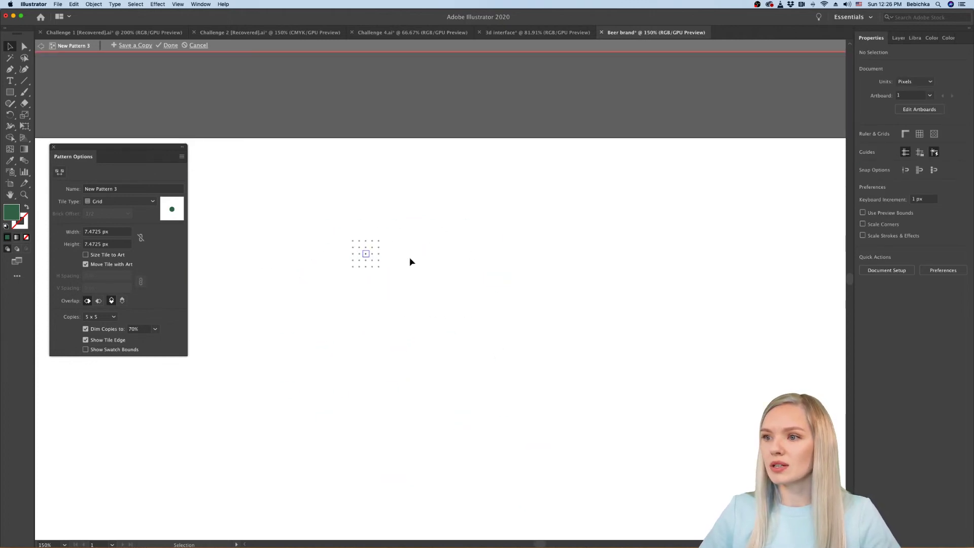
scroll(384, 256, "up", 8)
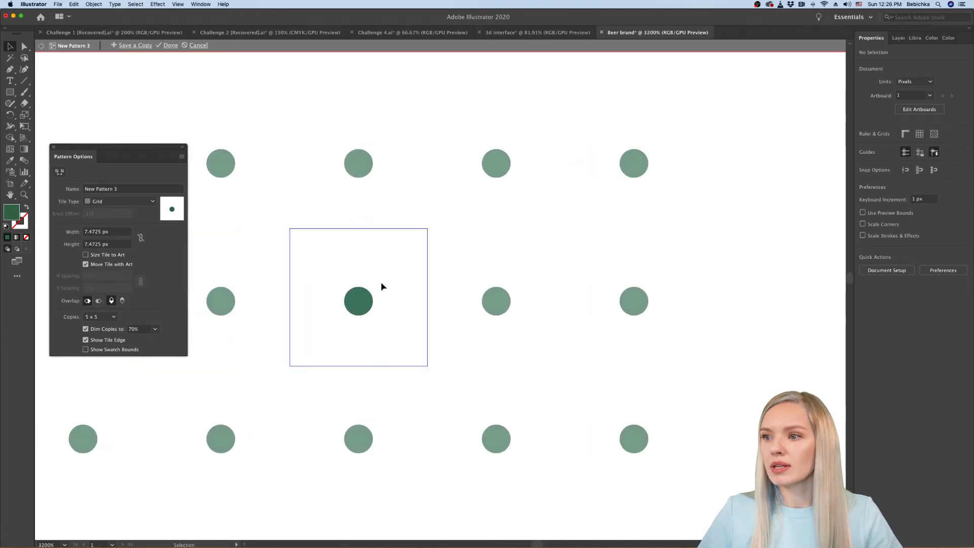
left_click(361, 297)
left_click_drag(371, 288, 321, 333)
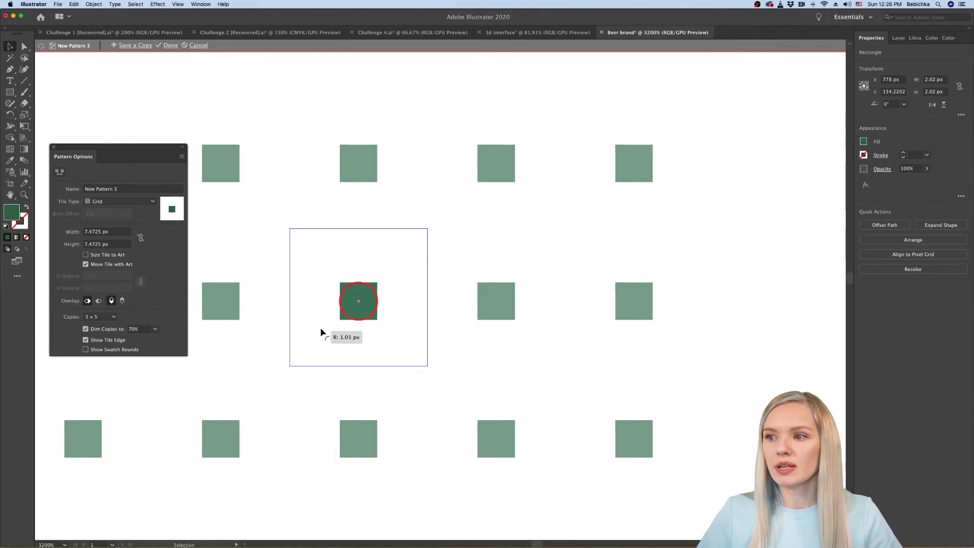
left_click(417, 319)
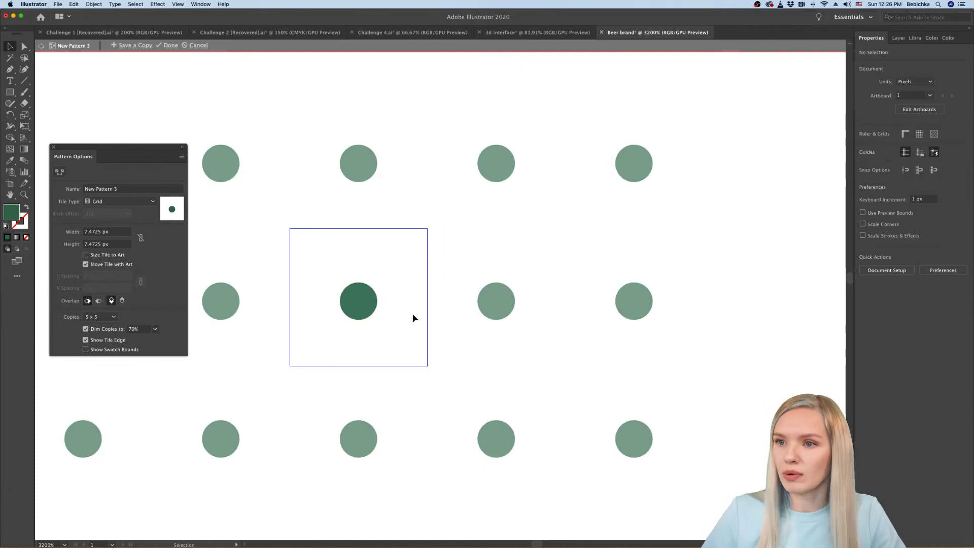
scroll(408, 319, "down", 2)
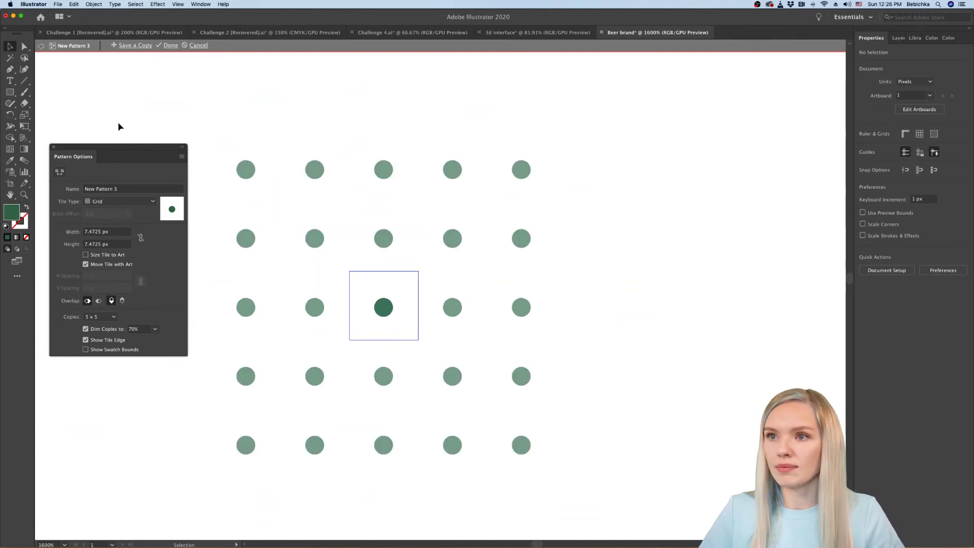
left_click(171, 46)
Step: Move the light beige rectangle next to the blue square pattern, fill it with the new green dot pattern swatch, and close the swatches
scroll(400, 307, "down", 2)
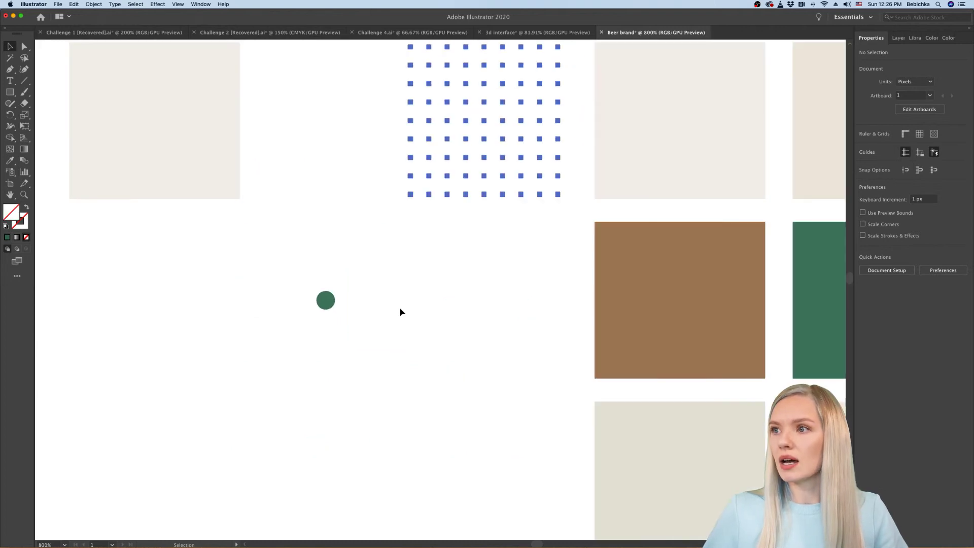
scroll(399, 306, "up", 3)
scroll(399, 307, "right", 3)
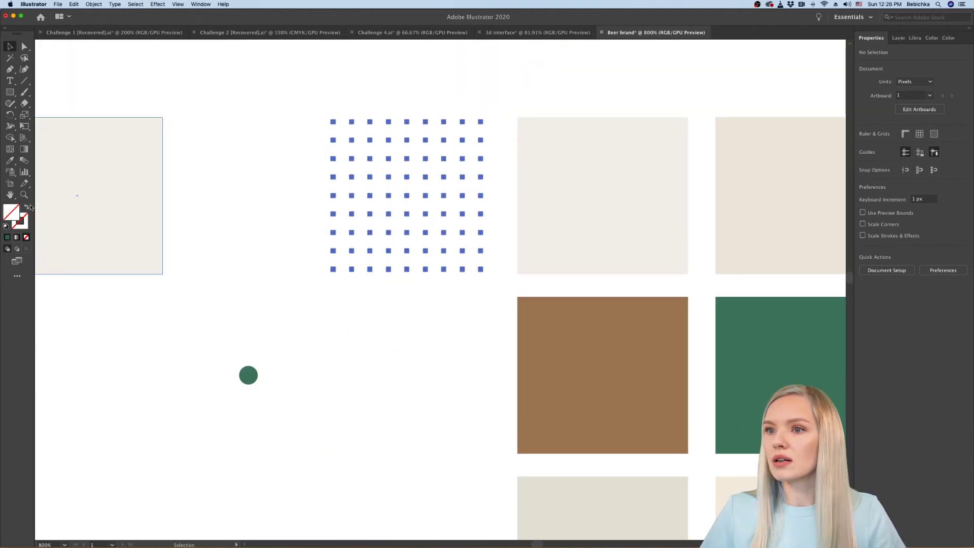
left_click_drag(85, 209, 219, 211)
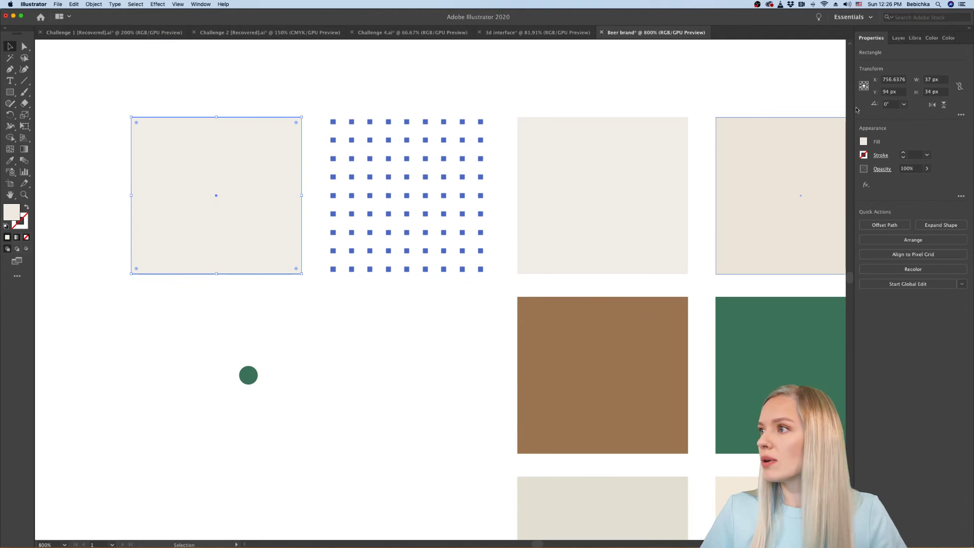
left_click(201, 4)
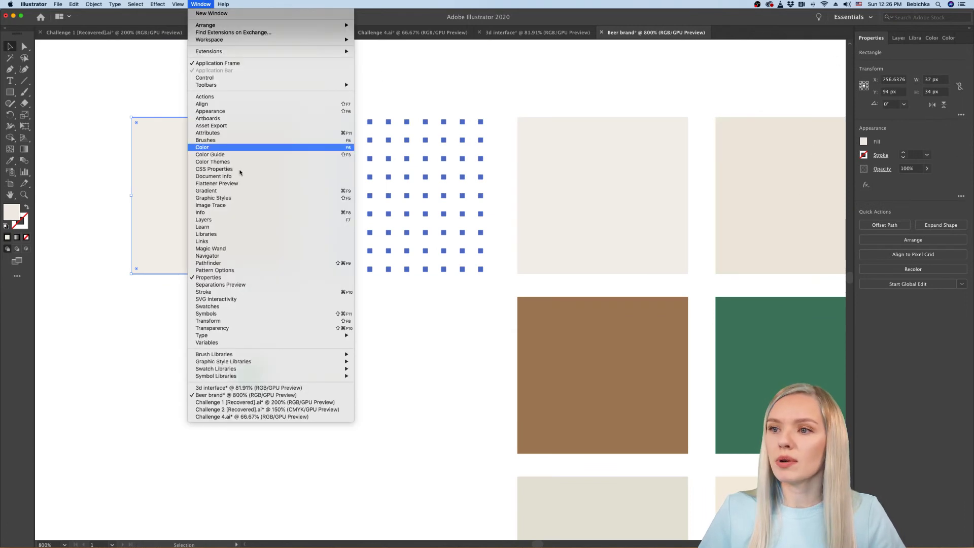
left_click(238, 306)
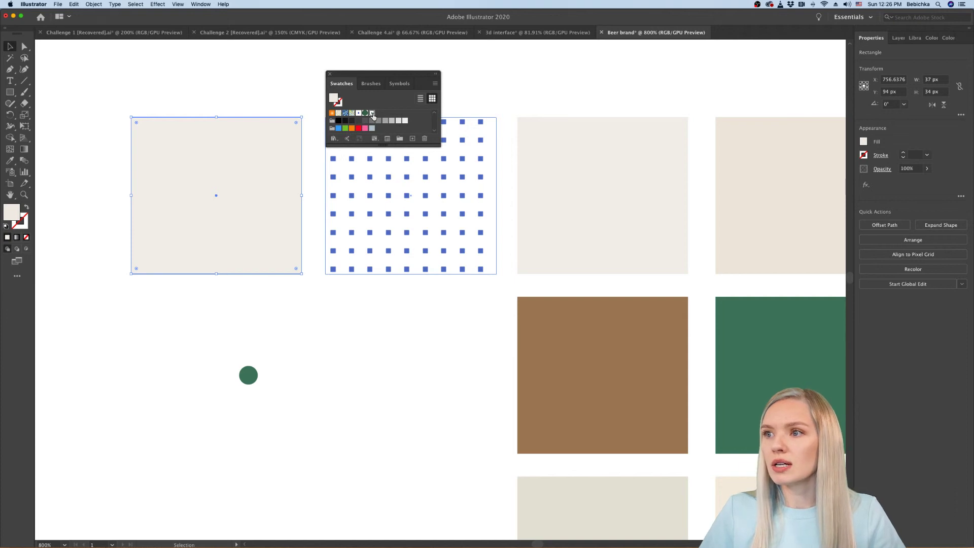
left_click(373, 114)
left_click(380, 355)
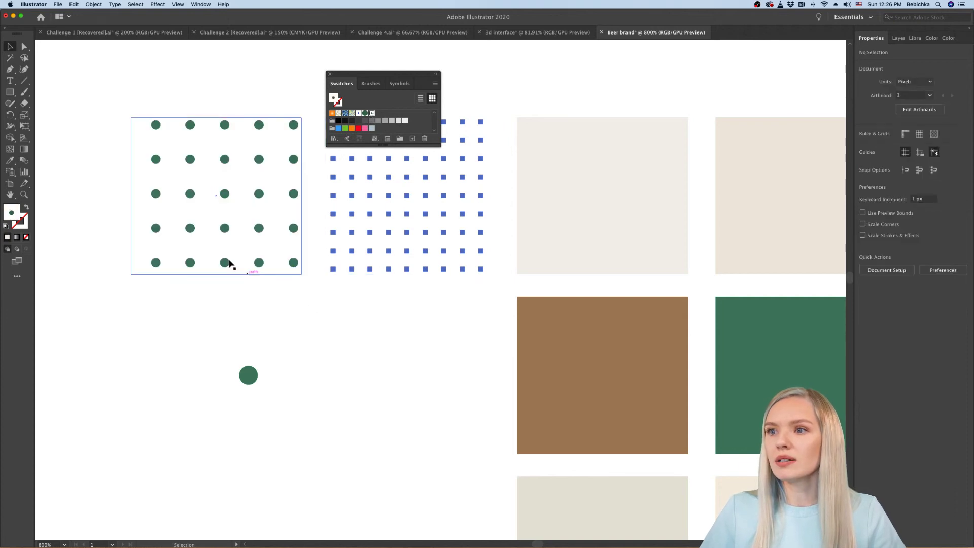
left_click(330, 75)
Step: Enlarge the green-dotted rectangle down and to the left to about 85 × 62 px
key("ctrl+minus")
key("ctrl+minus")
key("ctrl+minus")
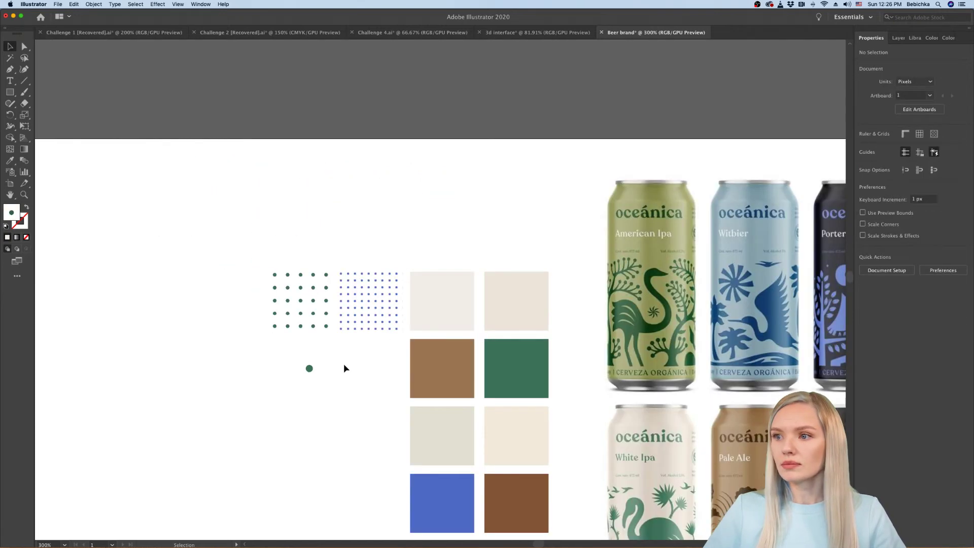
key("ctrl+equal")
key("ctrl+equal")
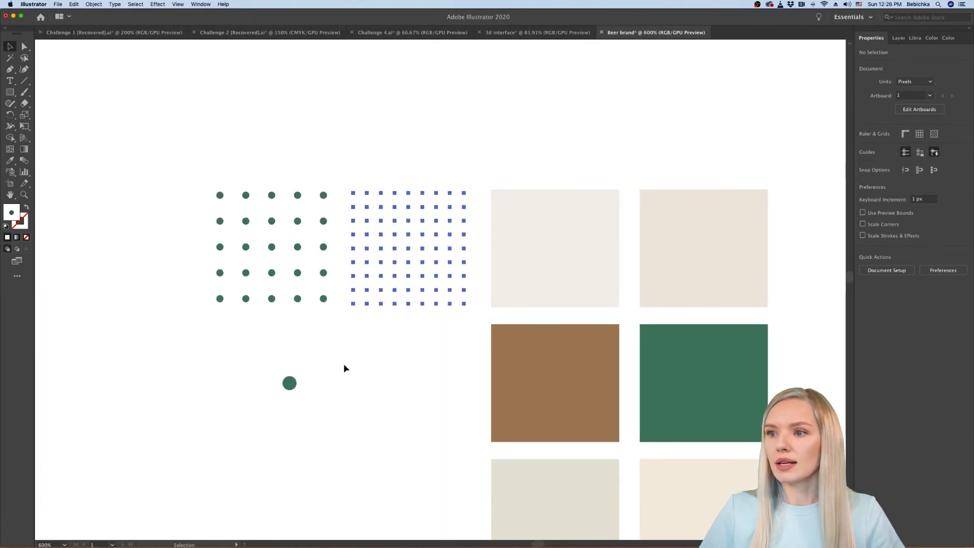
left_click(293, 299)
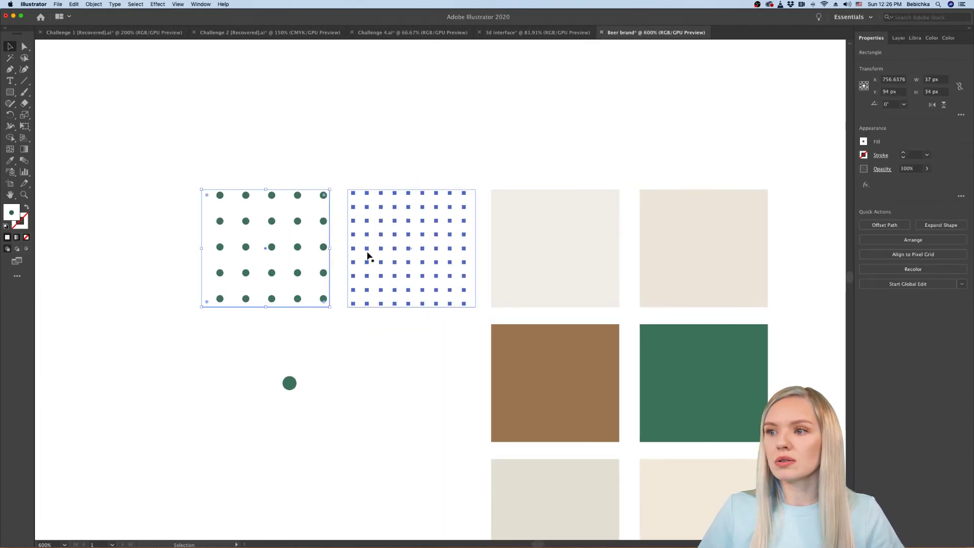
key("ctrl+equal")
key("ctrl+equal")
key("ctrl+minus")
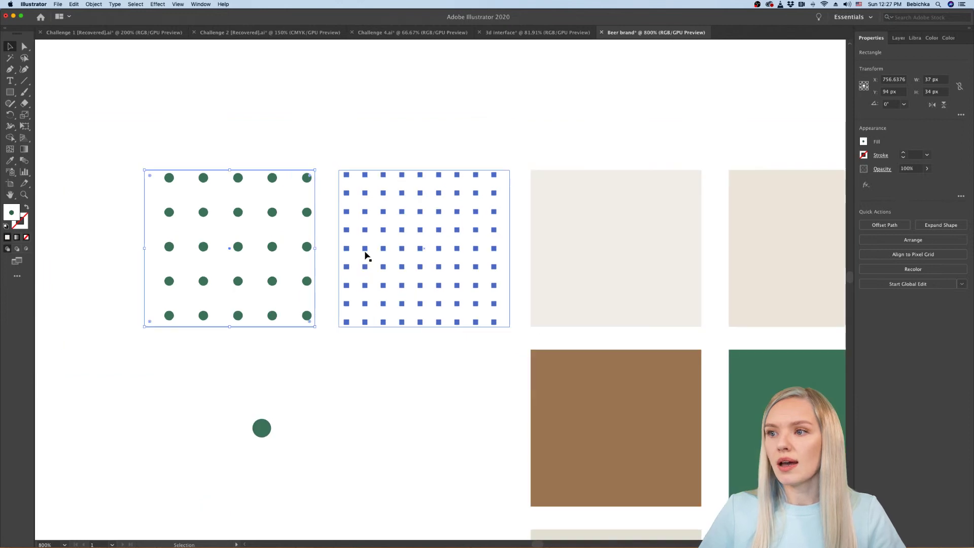
scroll(365, 255, "left", 2)
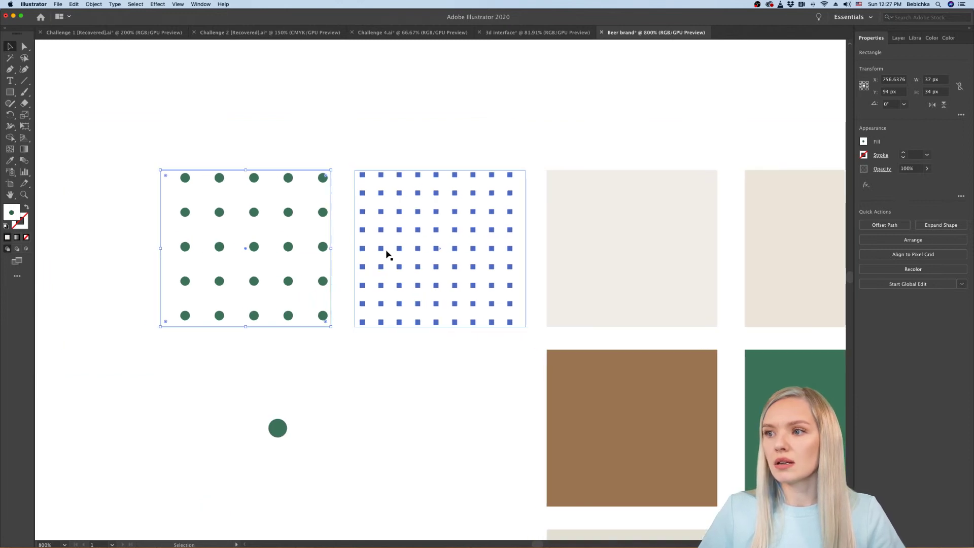
left_click_drag(161, 328, 37, 453)
key("ctrl+minus")
scroll(186, 486, "down", 3)
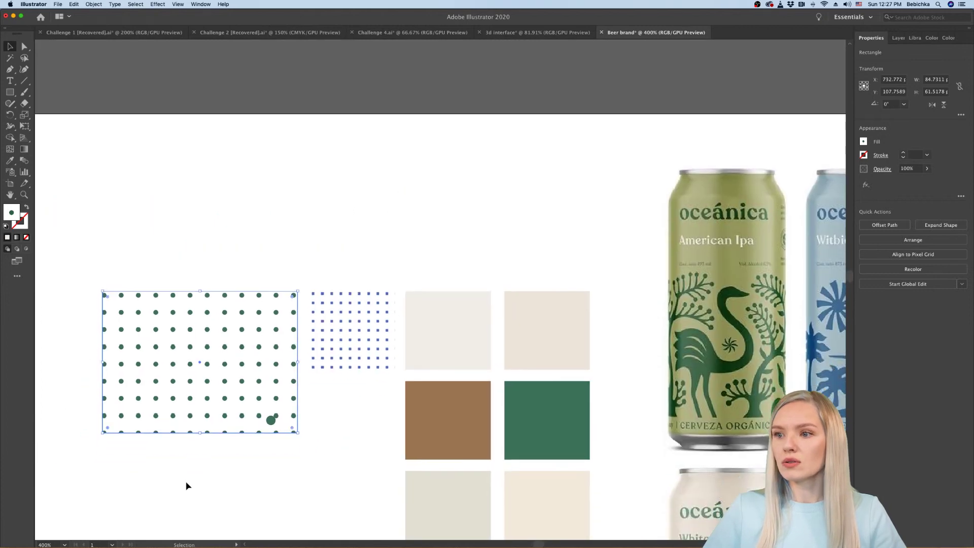
Step: Extend the lower edge of the green-dotted rectangle downward and delete the leftover large green circle on it
left_click_drag(202, 421, 203, 441)
left_click(272, 408)
left_click(316, 424)
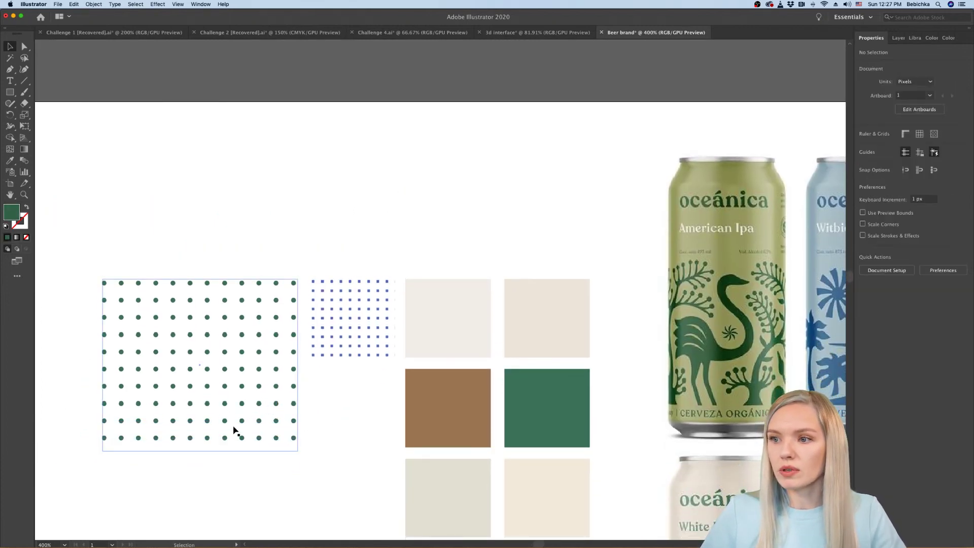
Step: Extend the lower edge of the green-dotted rectangle to a height of about 80 px and deselect the rectangle
left_click(204, 439)
left_click_drag(201, 455, 200, 463)
key("super+z")
left_click(314, 443)
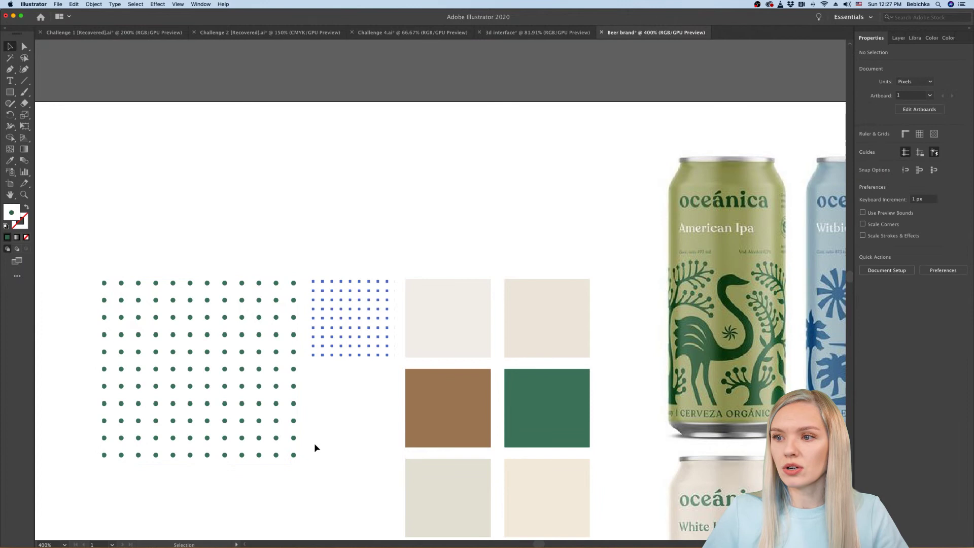
Step: Apply a uniform 100% Scale to the green-dotted rectangle with Transform Patterns enabled
left_click(254, 407)
left_click(95, 4)
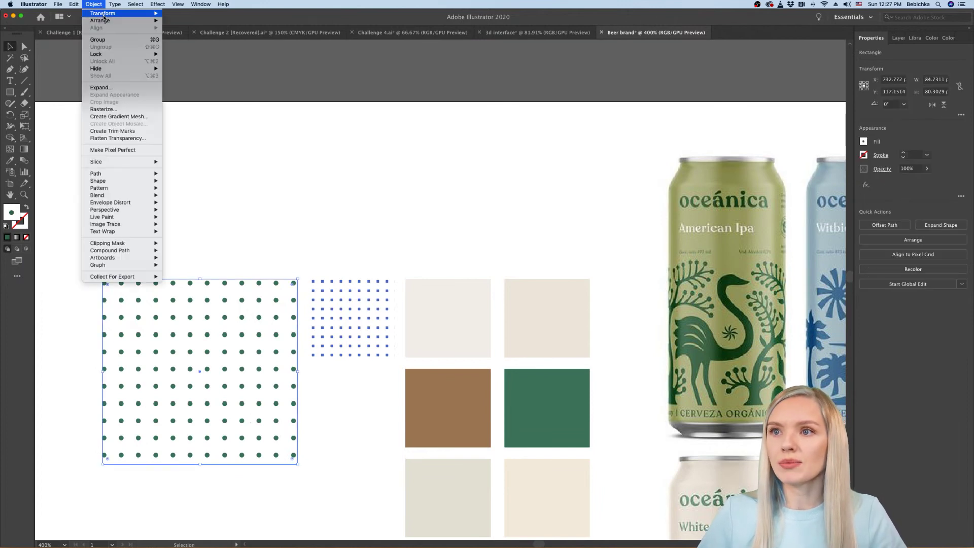
mouse_move(107, 14)
left_click(187, 51)
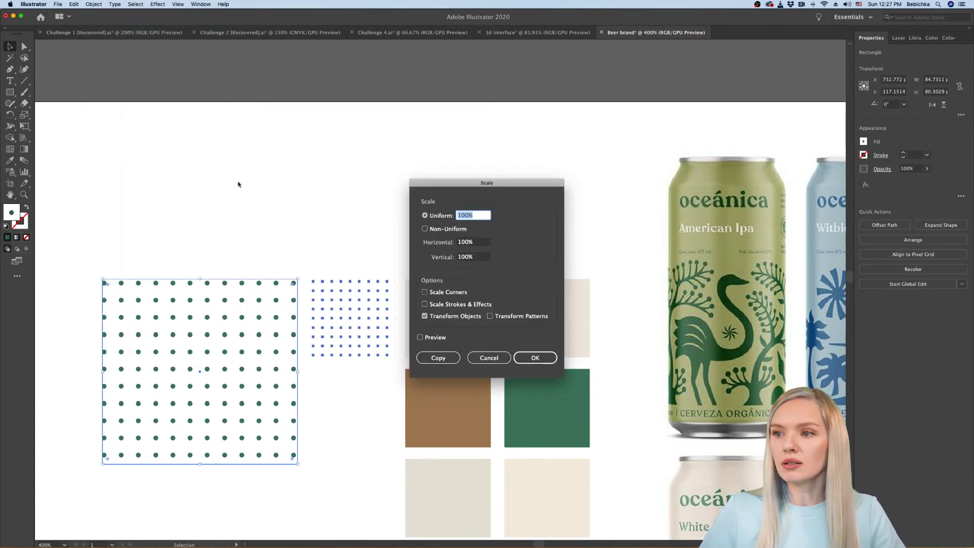
left_click(490, 317)
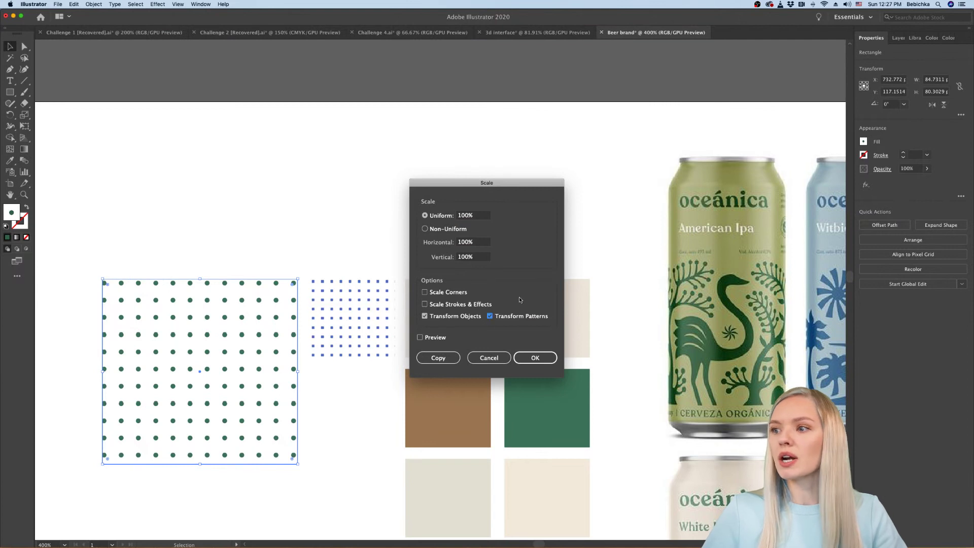
left_click(535, 358)
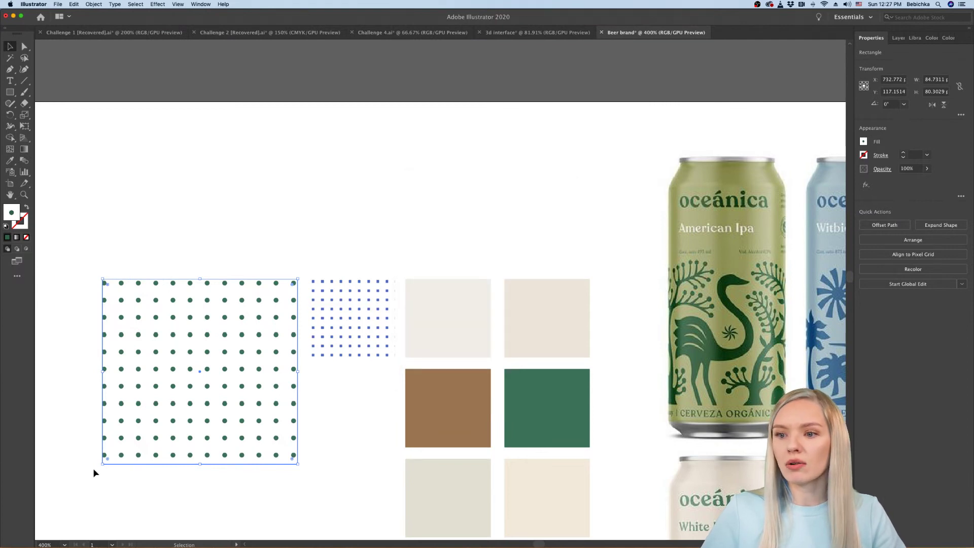
Step: Shrink the green-dotted rectangle and its pattern together to about 36 × 34 px, and adjust its lower corner to fit beside the blue pattern
left_click_drag(102, 465, 212, 361)
left_click(212, 405)
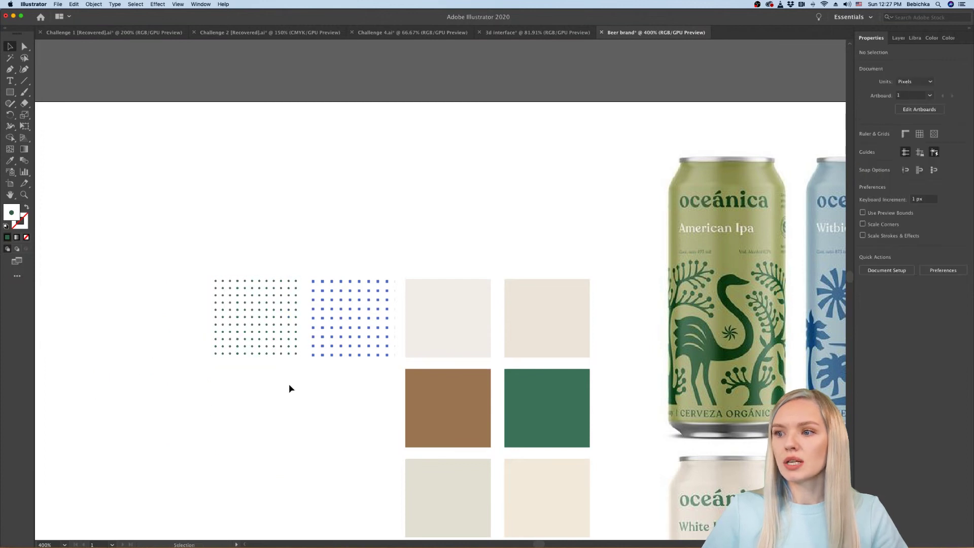
scroll(288, 383, "up", 1)
left_click(233, 344)
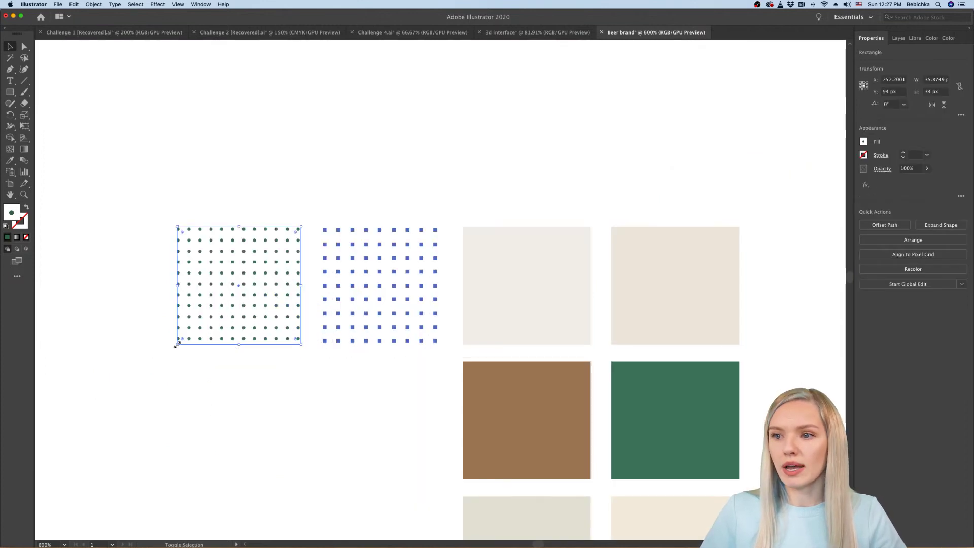
left_click_drag(176, 342, 175, 346)
left_click(229, 412)
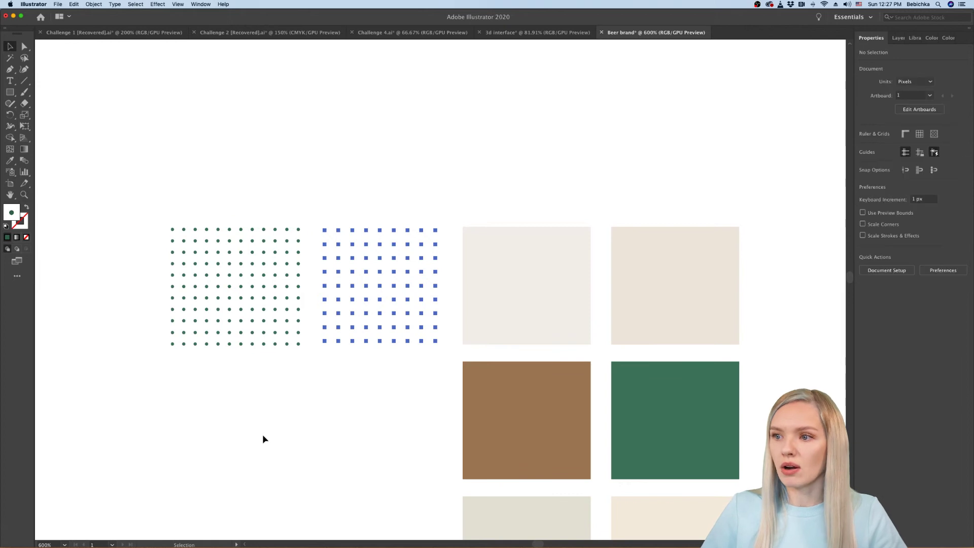
Step: Move the grey-blue square out of the palette onto empty canvas and overlap it with the off-white square as a colour pair
scroll(263, 435, "down", 2)
scroll(263, 435, "down", 3)
scroll(263, 438, "down", 3)
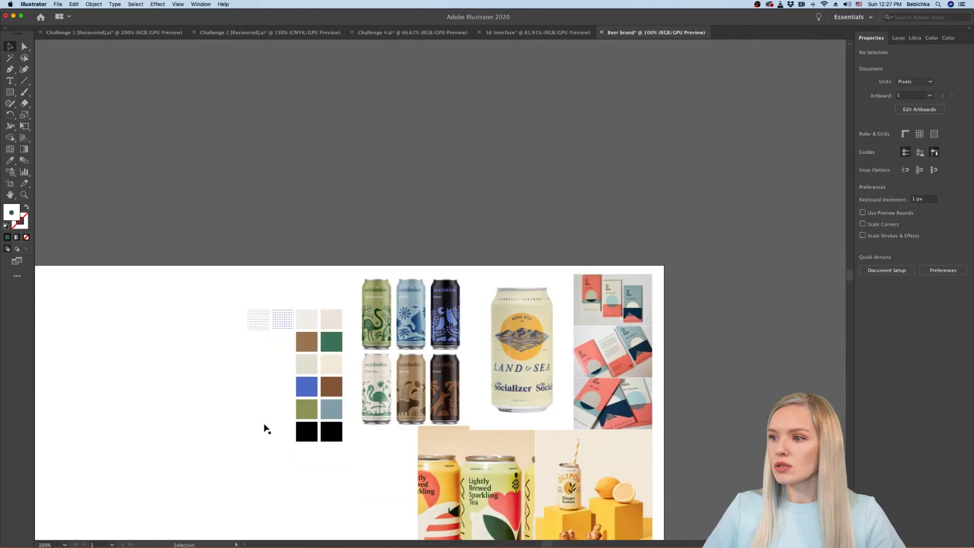
scroll(265, 424, "down", 2)
scroll(257, 333, "up", 2)
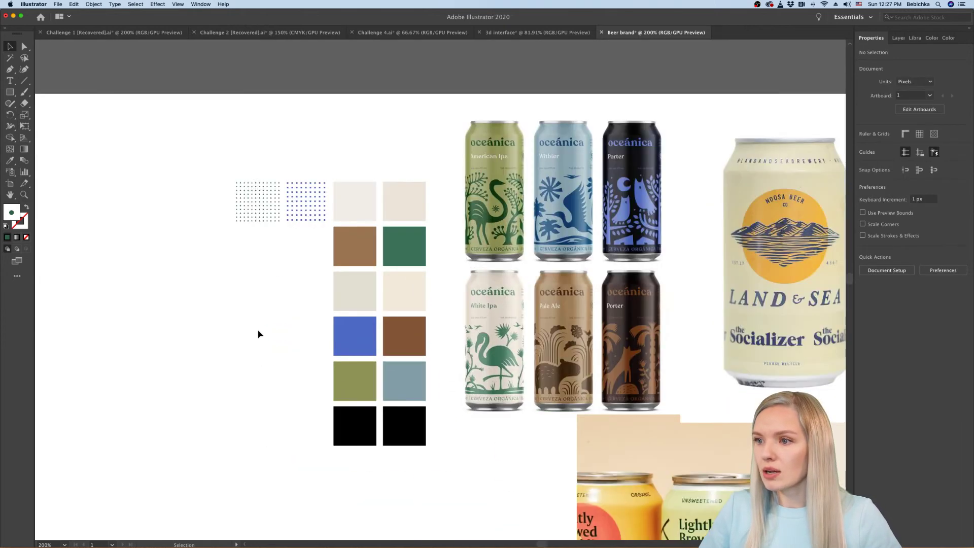
scroll(258, 334, "down", 1)
scroll(259, 334, "left", 2)
scroll(259, 334, "up", 2)
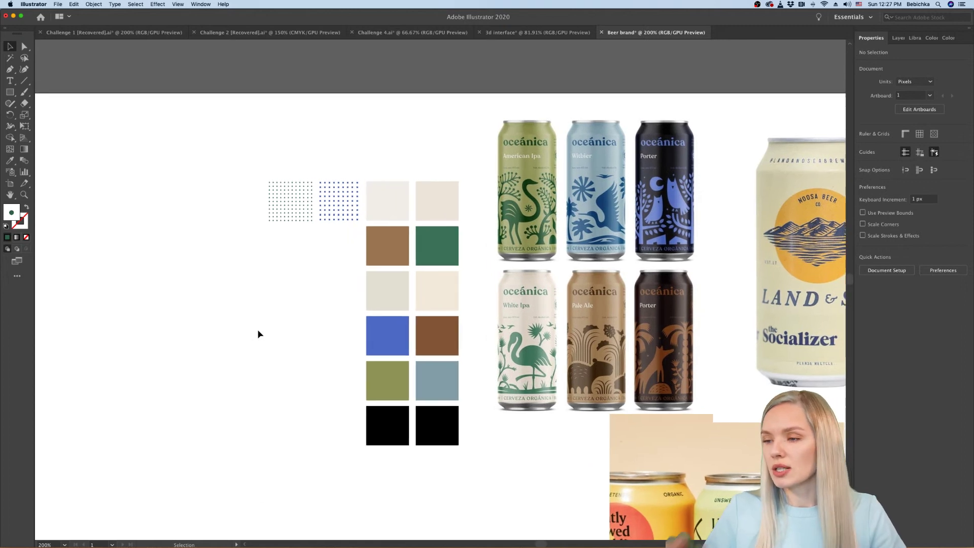
left_click_drag(436, 390, 206, 301)
left_click_drag(398, 187, 244, 288)
left_click(259, 390)
Step: Move the light brown square below the grey-blue pair and combine it with a black square
left_click_drag(402, 251, 219, 410)
left_click_drag(440, 436, 231, 432)
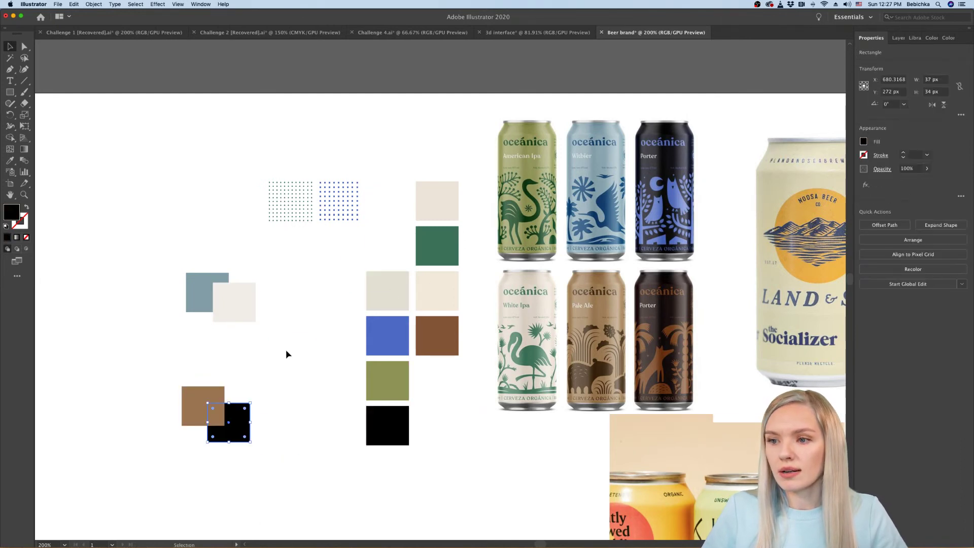
left_click(286, 349)
Step: Move the blue square below the other pairs and overlap it with the cream square
scroll(285, 349, "down", 1)
scroll(286, 353, "down", 3)
left_click_drag(388, 294, 298, 432)
scroll(330, 436, "down", 1)
scroll(364, 447, "down", 1)
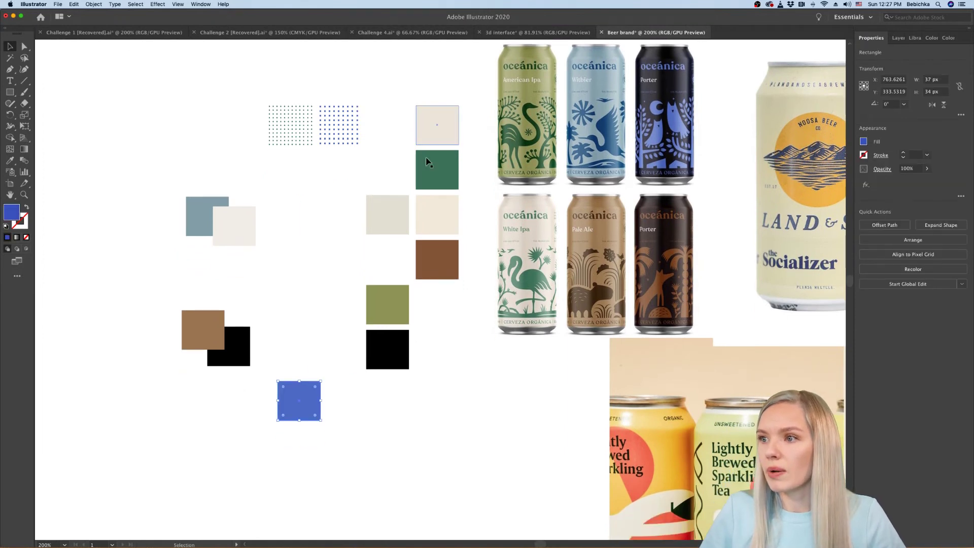
left_click_drag(450, 211, 332, 417)
left_click(408, 411)
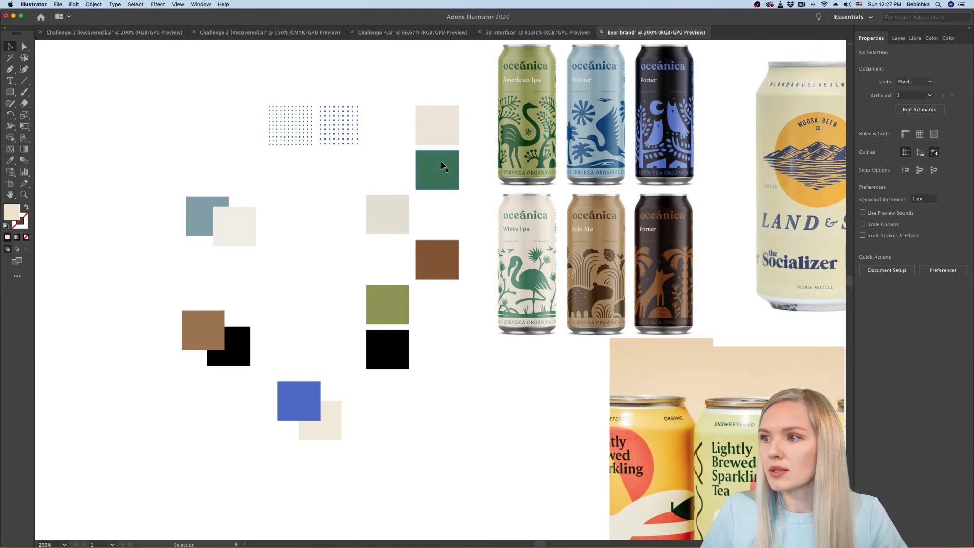
Step: Pair the dark green square with the light grey-beige square, and shift the off-white square further over the grey-blue one
left_click_drag(442, 166, 301, 287)
left_click_drag(374, 226, 304, 277)
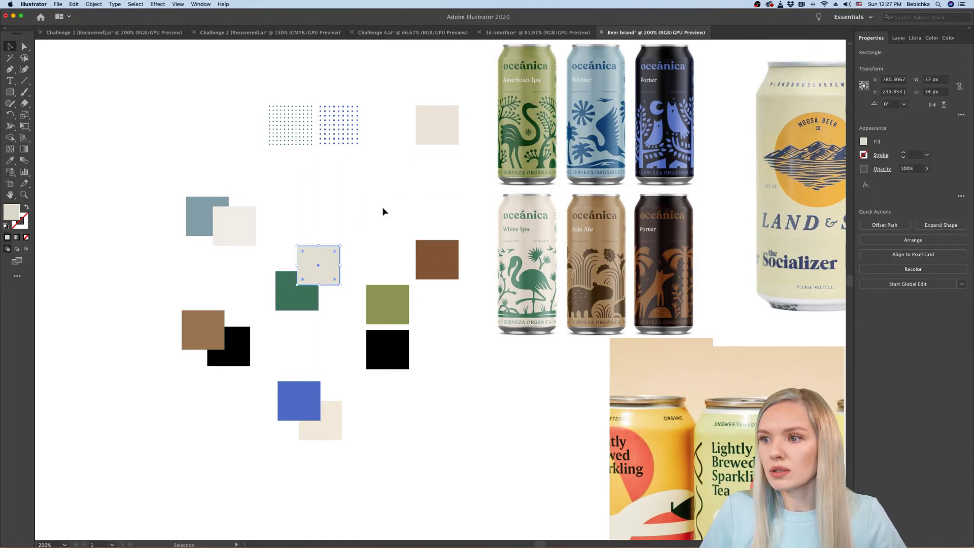
left_click(381, 214)
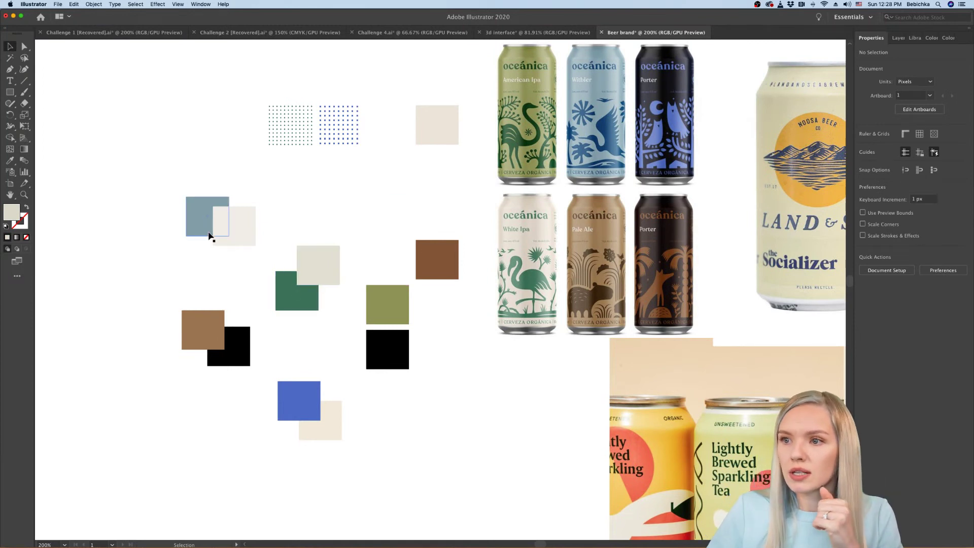
left_click_drag(239, 230, 222, 235)
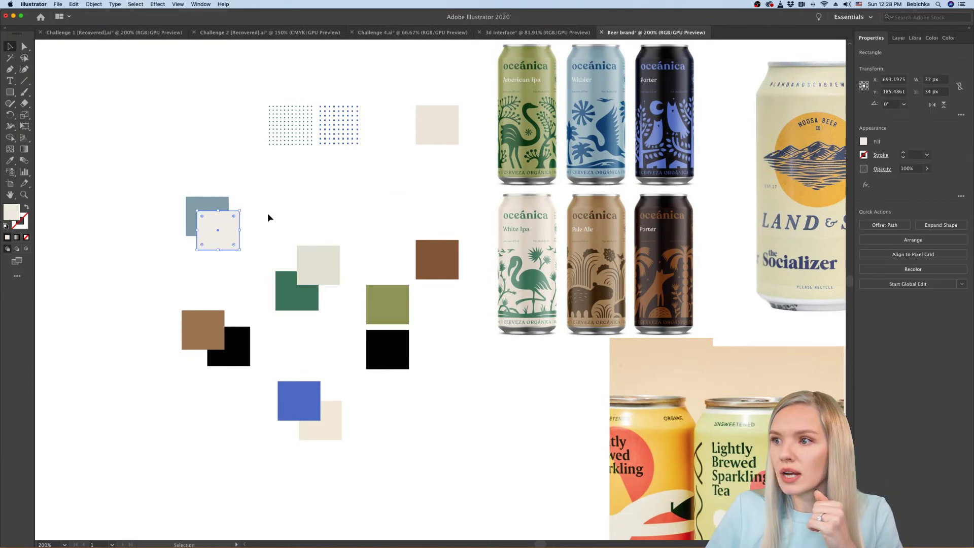
Step: Compare the dark brown square against the light brown and black pair, and delete the dark brown square
left_click_drag(398, 308, 202, 370)
left_click(453, 313)
left_click(250, 372)
scroll(212, 387, "up", 6)
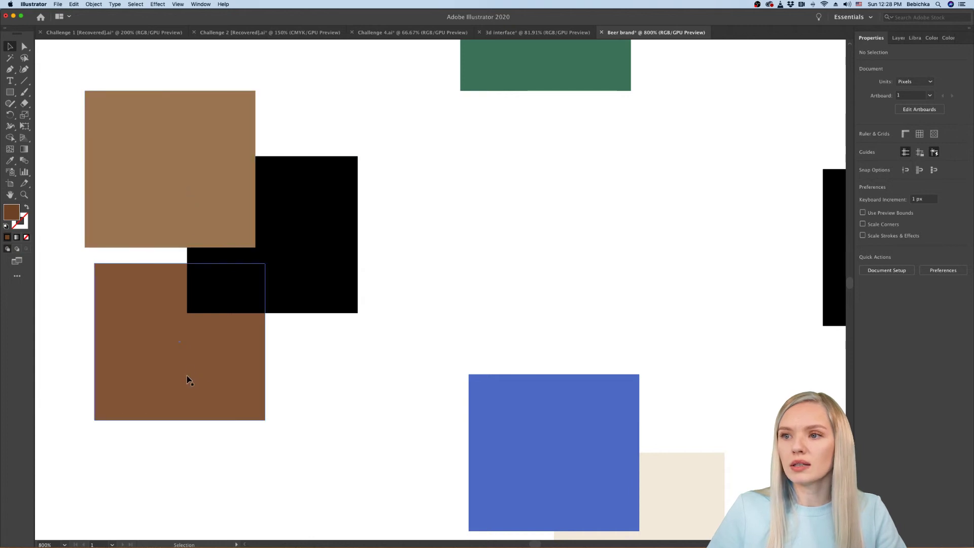
key("a")
left_click(199, 390)
scroll(260, 405, "down", 6)
left_click(260, 405)
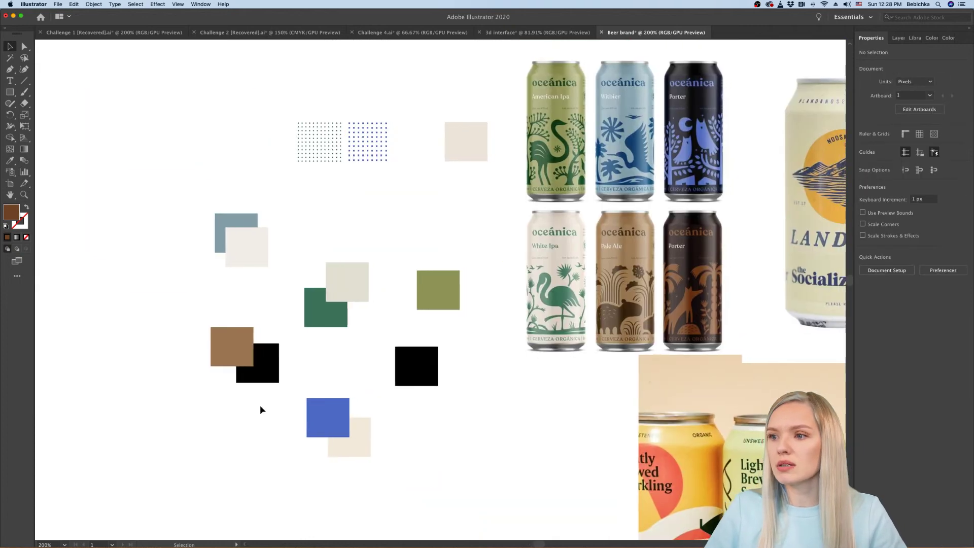
Step: Place the light beige square behind the remaining single black square as a colour pair
scroll(260, 405, "right", 3)
left_click_drag(393, 151, 325, 249)
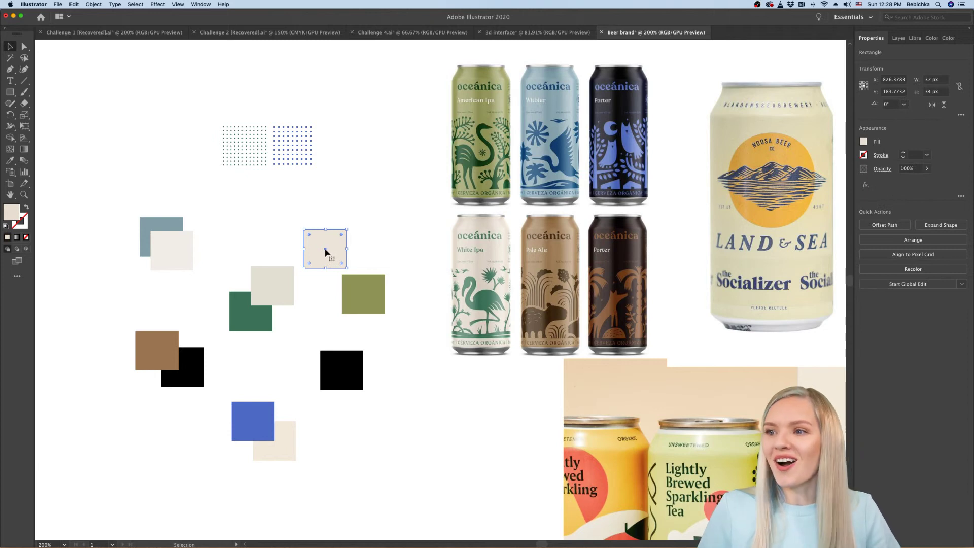
left_click_drag(341, 252, 370, 382)
left_click(396, 444)
Step: Move the olive square slightly upward and shift the grey-beige square further over the dark green one
scroll(330, 457, "left", 3)
scroll(330, 457, "down", 2)
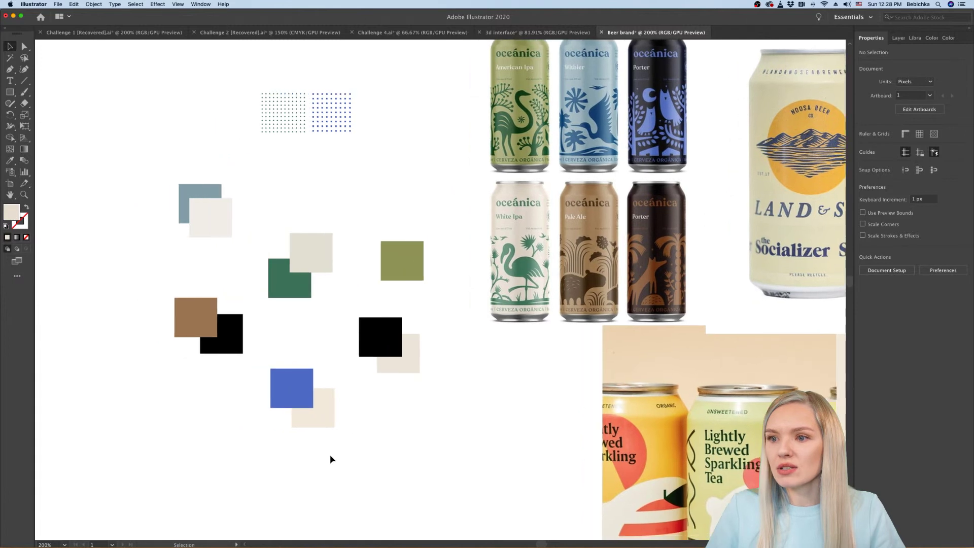
scroll(306, 382, "up", 1)
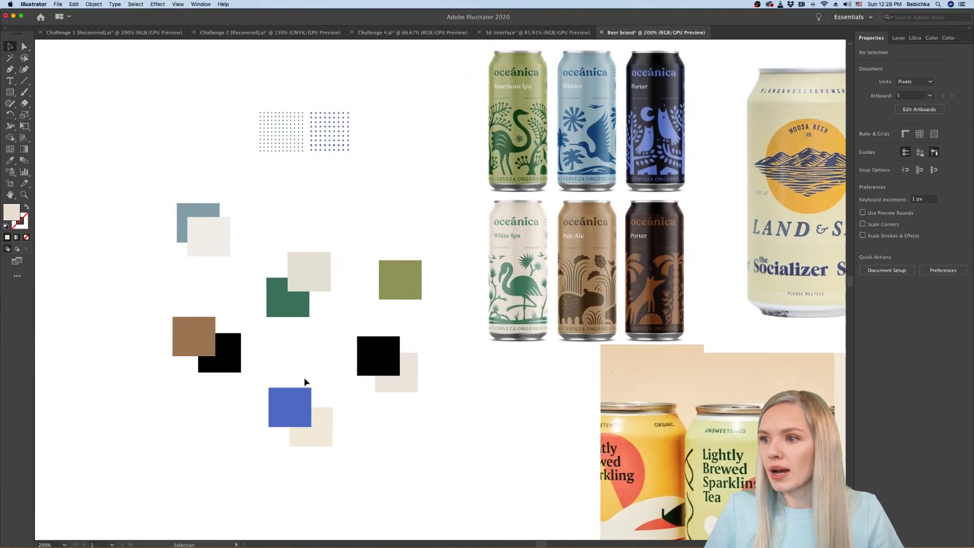
left_click_drag(404, 291, 424, 258)
left_click(365, 306)
left_click(424, 315)
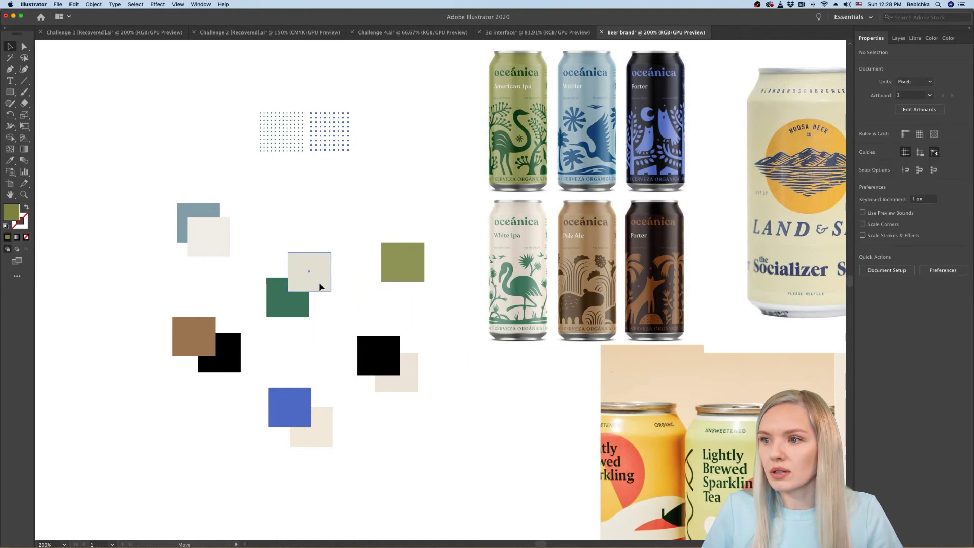
left_click_drag(320, 283, 313, 289)
left_click(353, 304)
Step: Move the black square away from the light brown one and put a copy of the cream square in its place
scroll(352, 306, "up", 2)
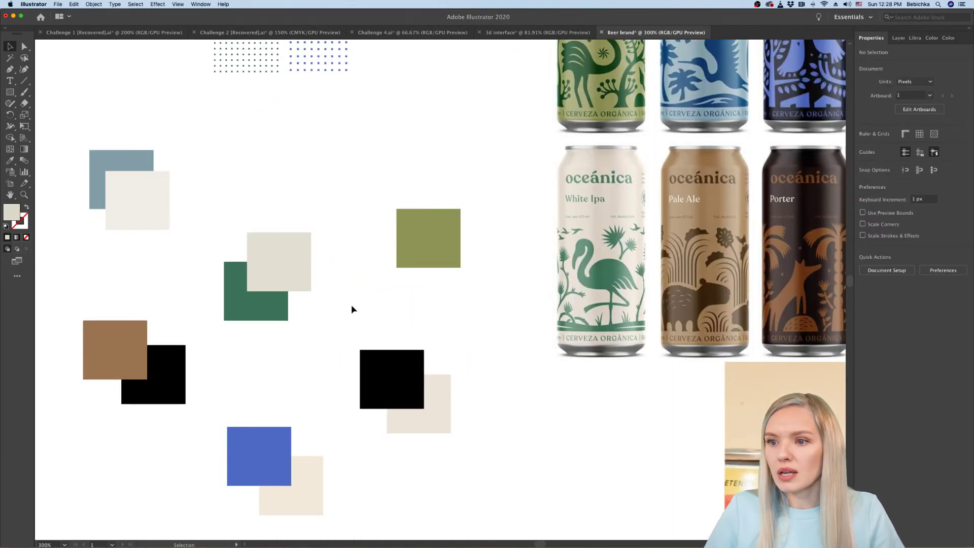
scroll(352, 307, "down", 2)
scroll(353, 306, "left", 2)
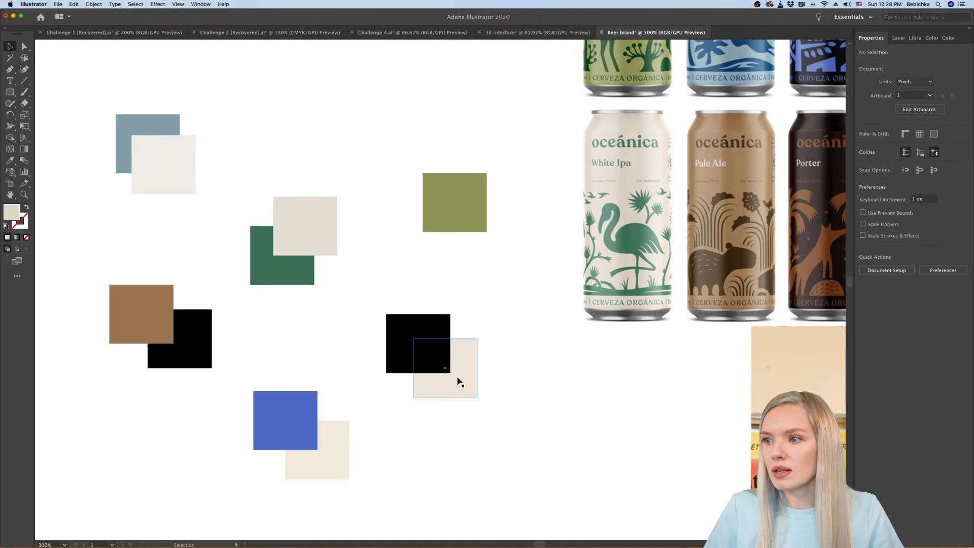
left_click_drag(188, 353, 164, 470)
left_click_drag(333, 457, 189, 349)
left_click(232, 406)
Step: Line up the brown-cream, green-grey and black-beige pairs side by side in one row
scroll(233, 400, "down", 2)
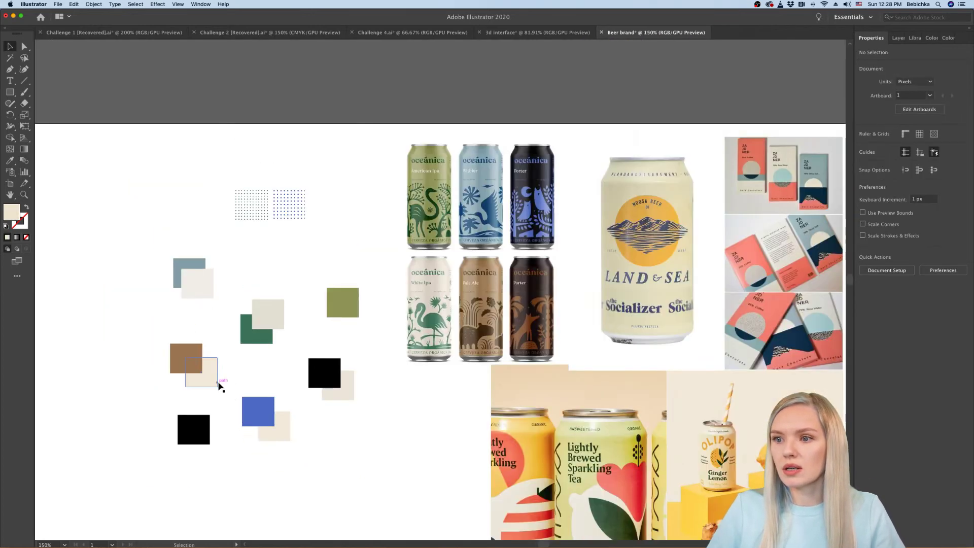
scroll(215, 386, "up", 1)
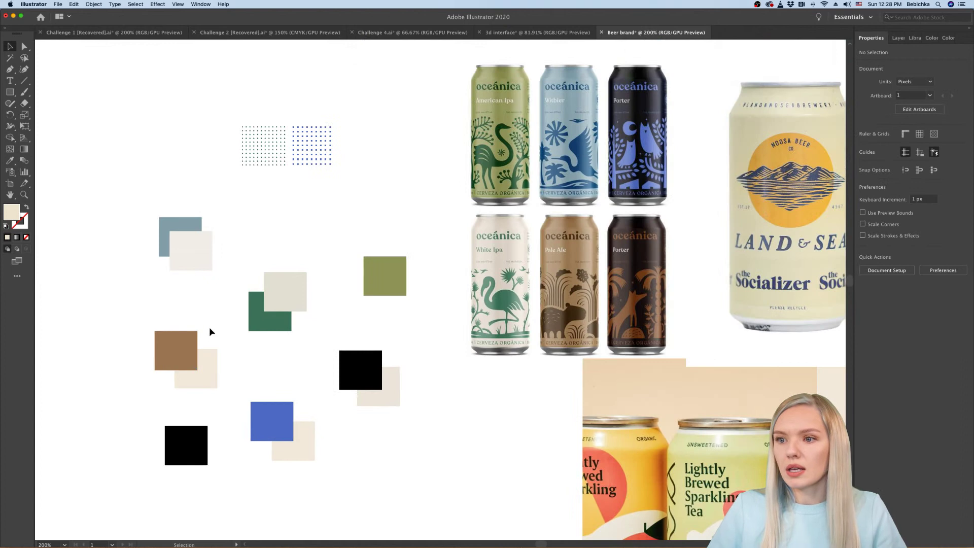
left_click_drag(209, 327, 96, 373)
left_click(203, 363)
scroll(203, 364, "left", 2)
left_click_drag(377, 231, 175, 360)
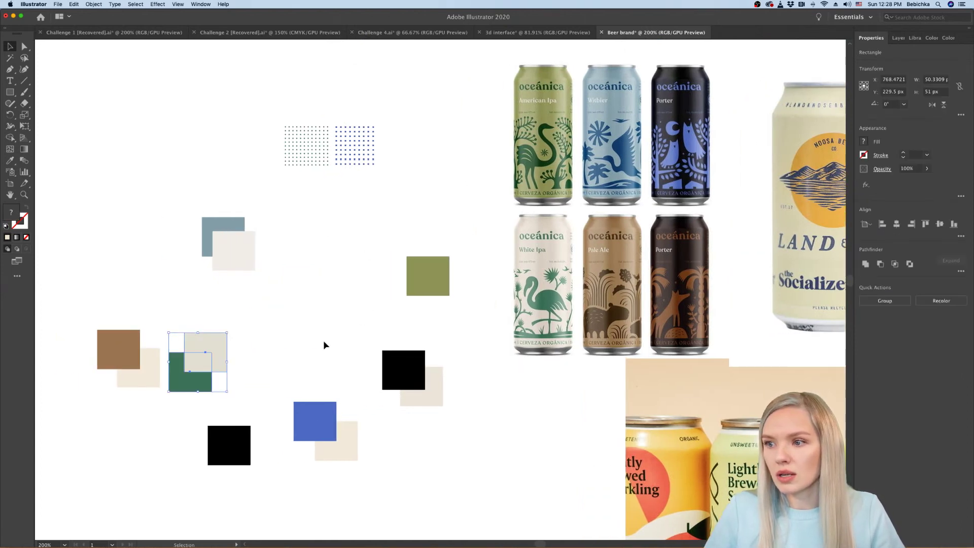
left_click(415, 392)
left_click_drag(415, 392, 331, 349)
left_click(384, 390)
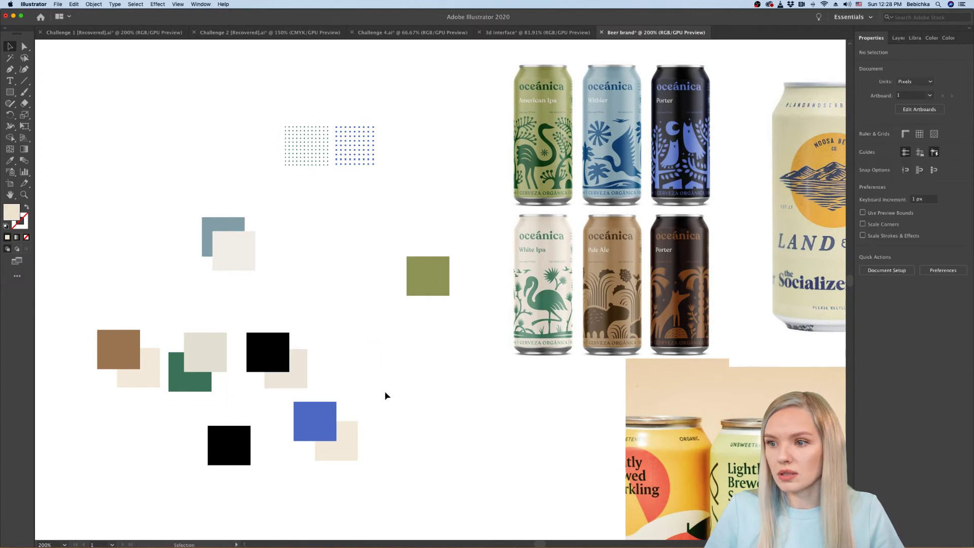
Step: Delete the leftover single black square, the blue-cream pair, the olive square and the grey-blue pair
left_click_drag(234, 497, 235, 497)
key("Delete")
key("a")
left_click(420, 276)
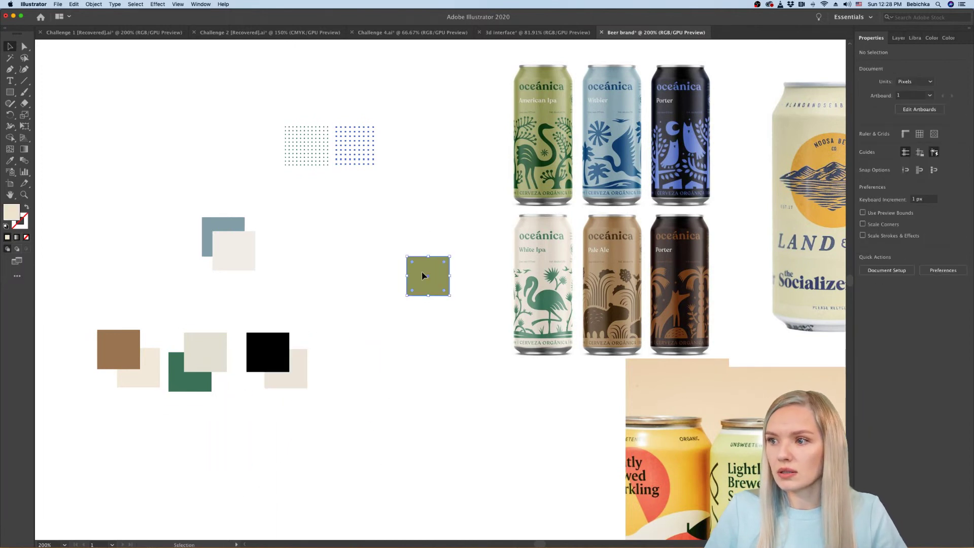
key("Delete")
key("v")
left_click(250, 270)
key("Delete")
Step: Move the three remaining colour pairs together beneath the list of beer types in the product details
scroll(311, 300, "down", 2)
scroll(311, 300, "left", 2)
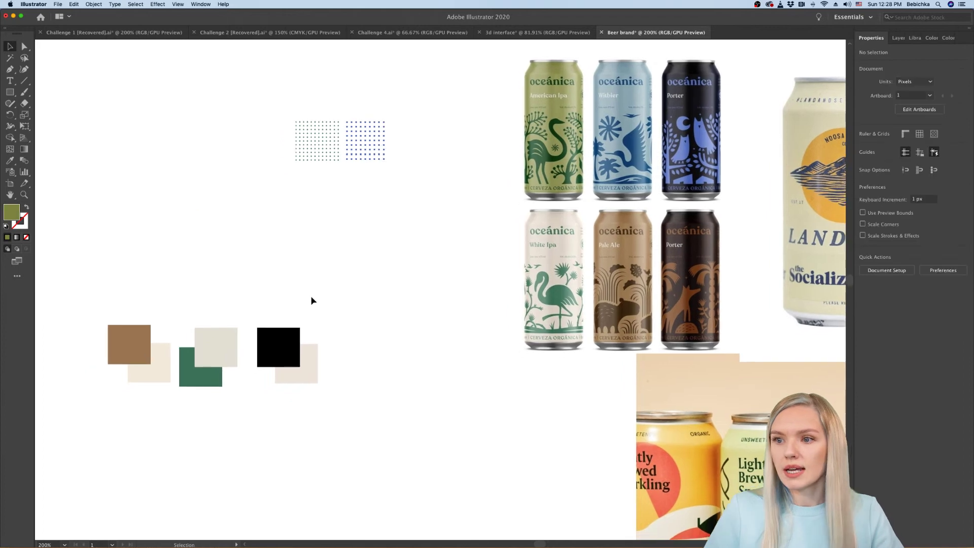
scroll(211, 397, "up", 2, "alt")
scroll(212, 400, "down", 4, "alt")
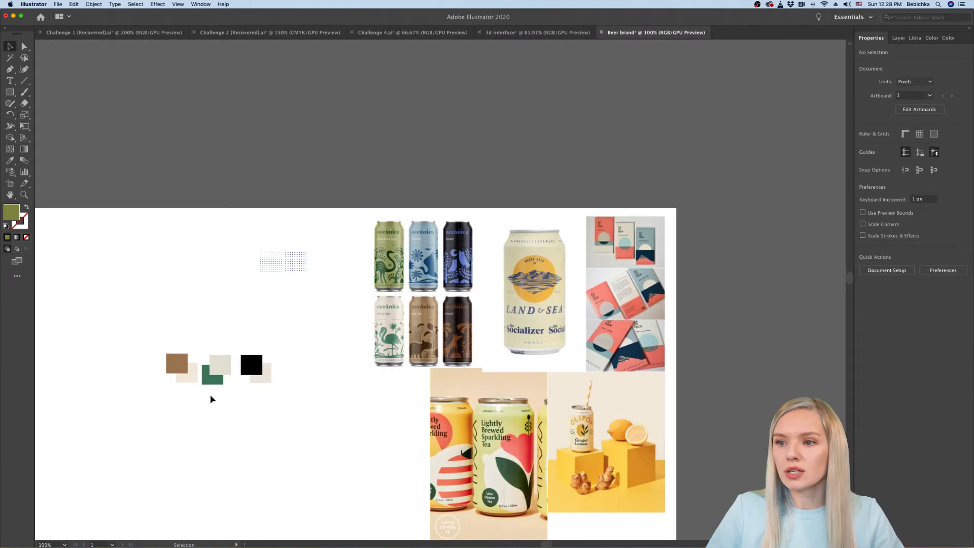
scroll(212, 398, "up", 3, "alt")
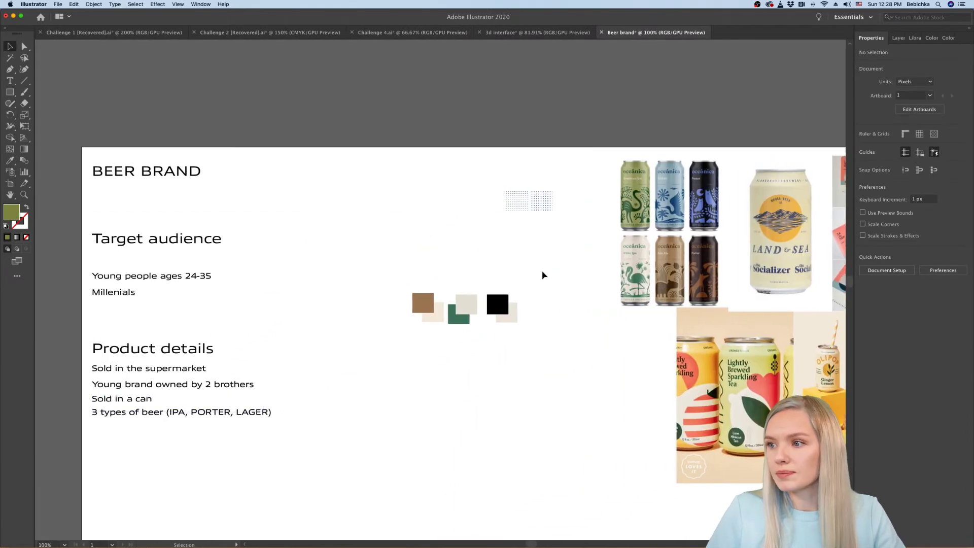
left_click_drag(542, 274, 221, 450)
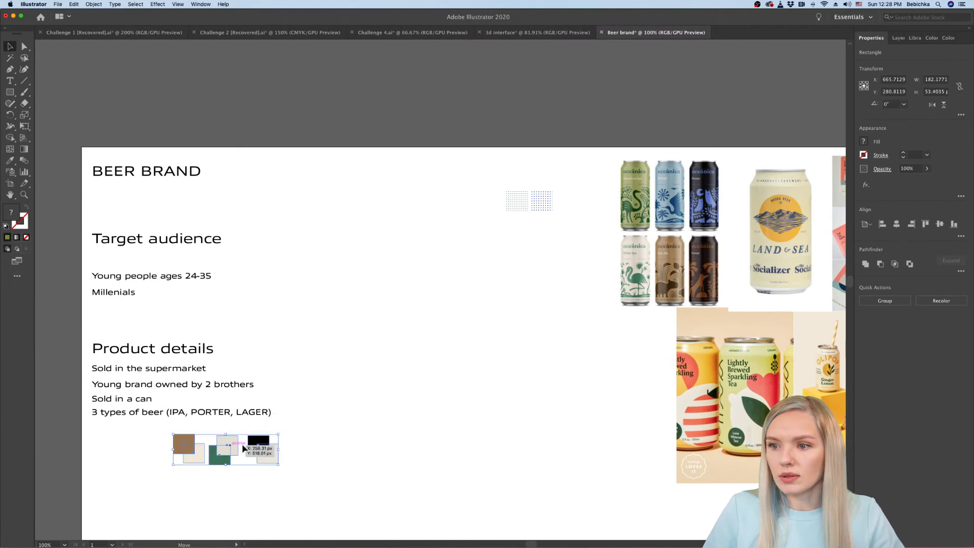
left_click(292, 471)
scroll(209, 501, "up", 2, "alt")
scroll(208, 500, "left", 1)
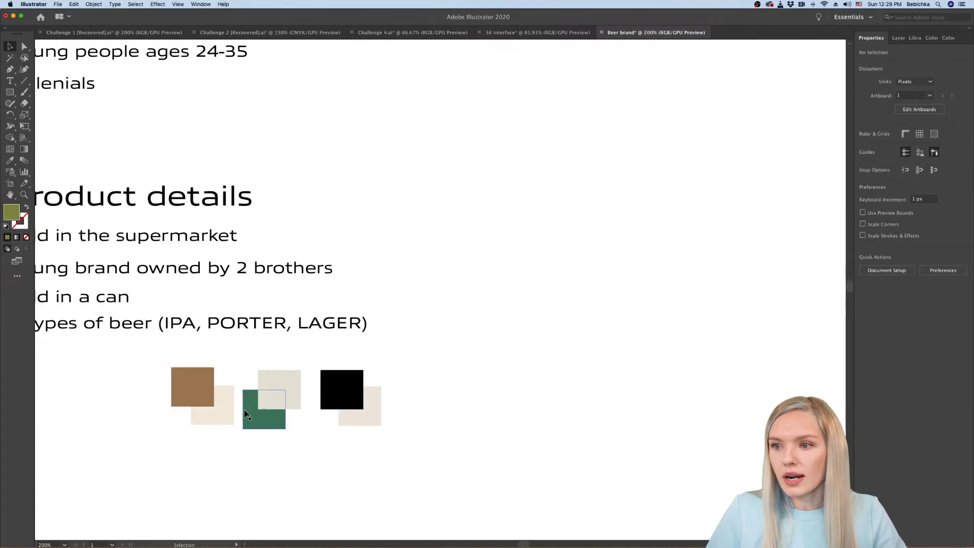
Step: Move the brown-cream pair below the row and put the black-beige pair first beneath the list of beer types
left_click_drag(219, 370, 297, 481)
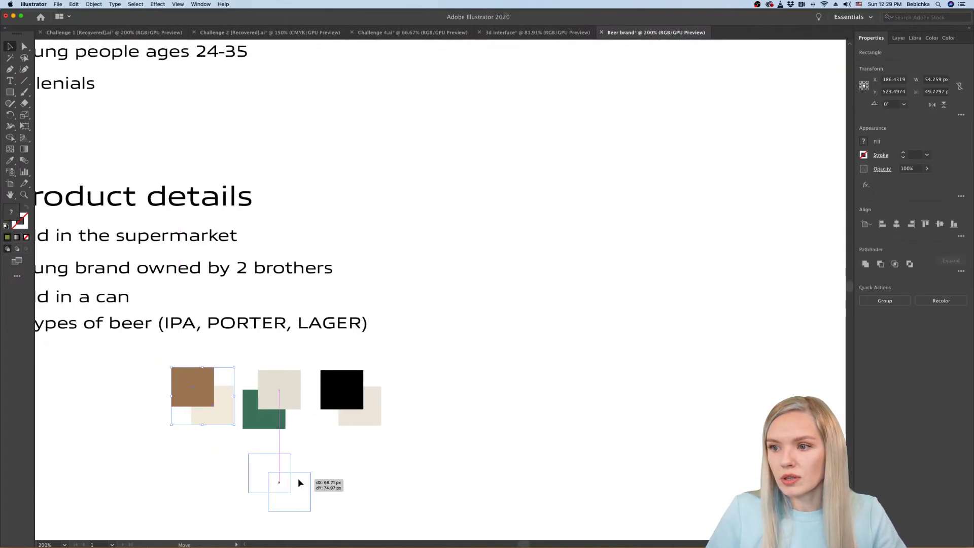
left_click_drag(291, 357, 283, 391)
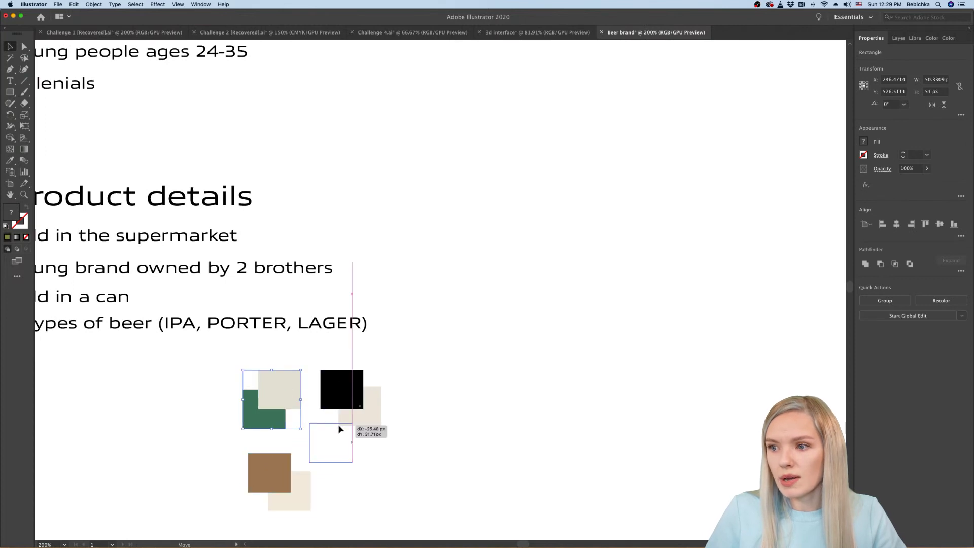
left_click(373, 408)
key("v")
left_click_drag(337, 420, 216, 384)
left_click(406, 414)
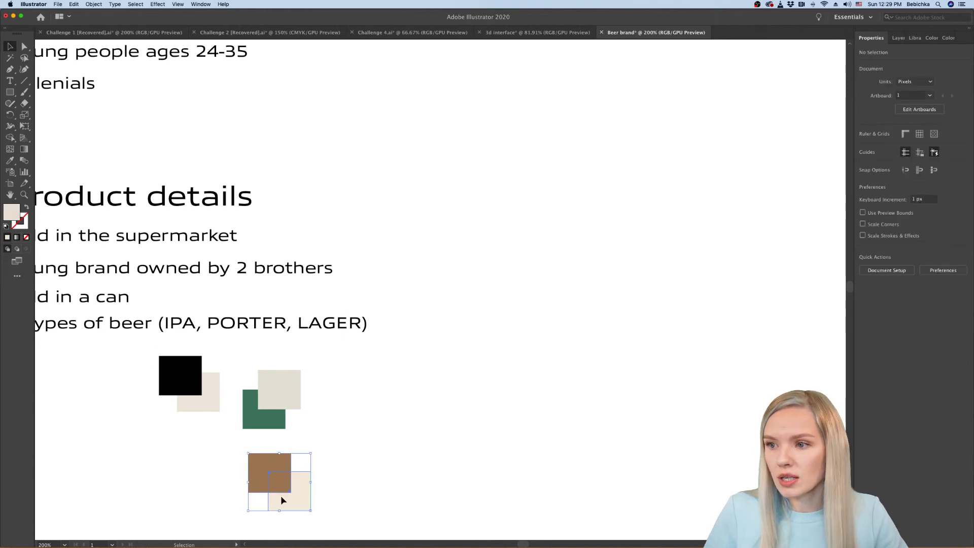
Step: Shift the green-grey pair to the end of the row and place the brown-cream pair between the other two
left_click(274, 395)
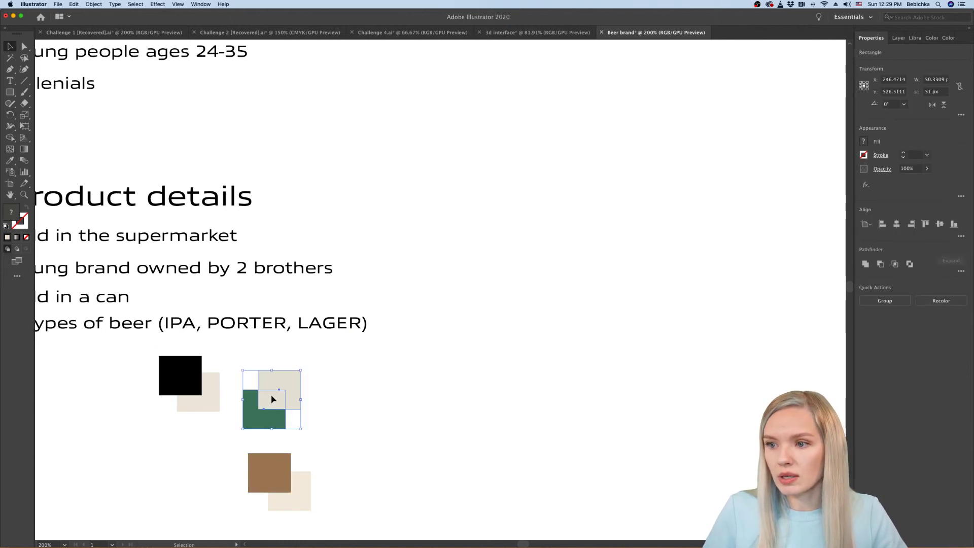
left_click_drag(274, 396, 340, 381)
left_click(305, 455)
left_click(303, 477)
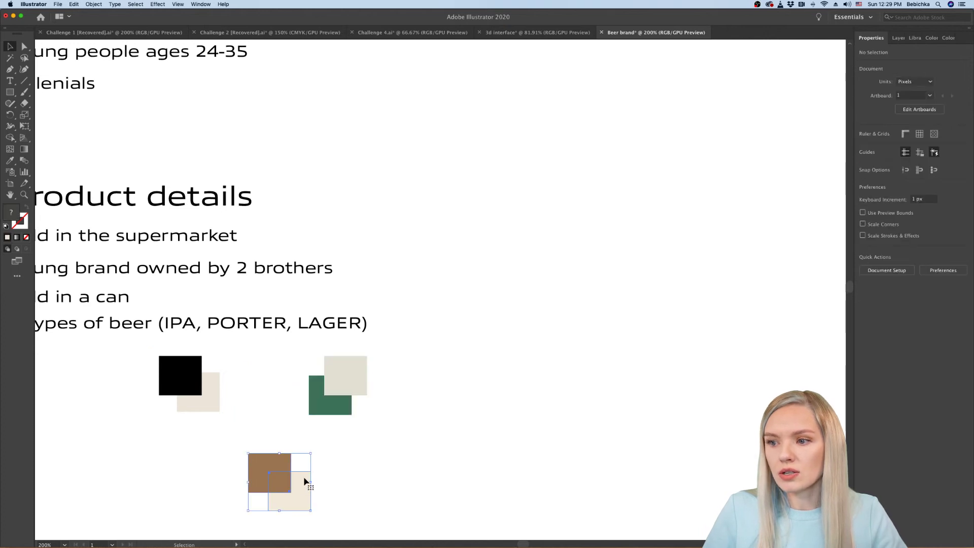
double_click(294, 485)
double_click(336, 455)
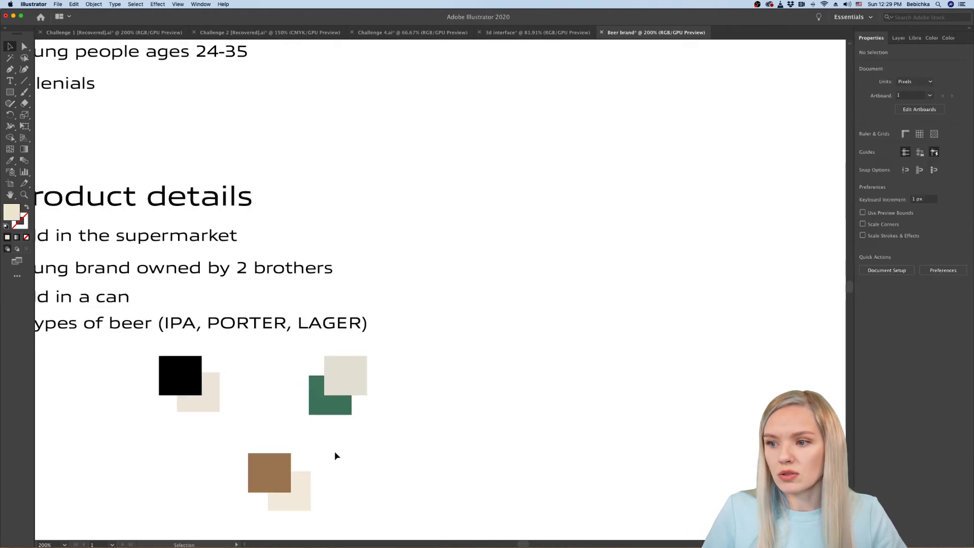
left_click(281, 485)
left_click_drag(312, 496, 294, 396)
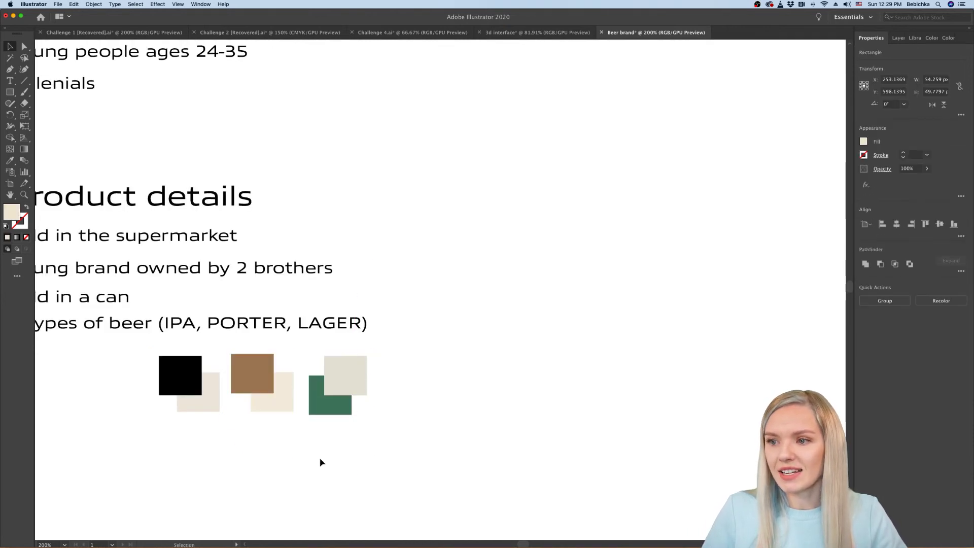
left_click(316, 457)
Step: Rearrange the green-grey pair so the light grey square overlaps the lower right corner of the green one, matching the other pairs' offset
scroll(315, 457, "down", 5)
scroll(269, 400, "up", 4)
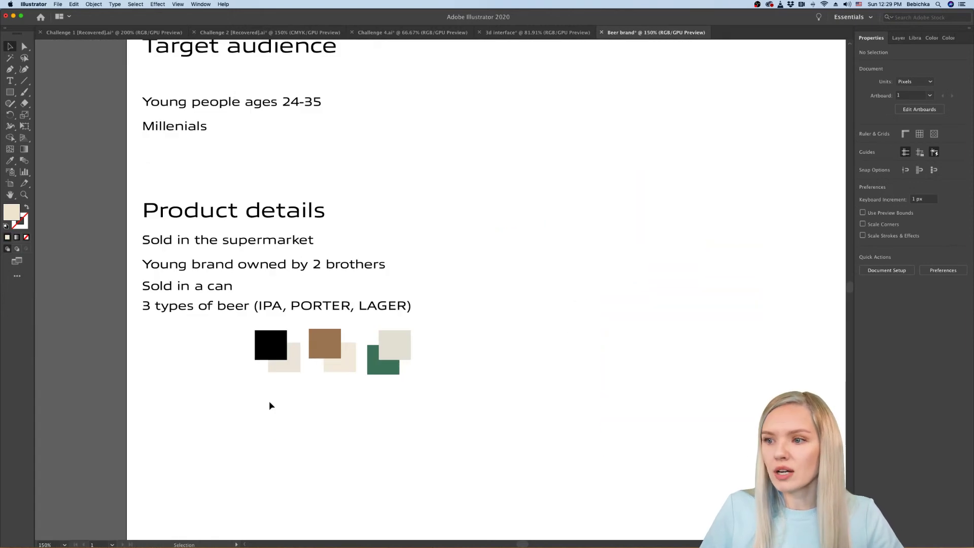
scroll(269, 401, "up", 2)
scroll(269, 401, "up", 1)
left_click_drag(444, 338, 421, 339)
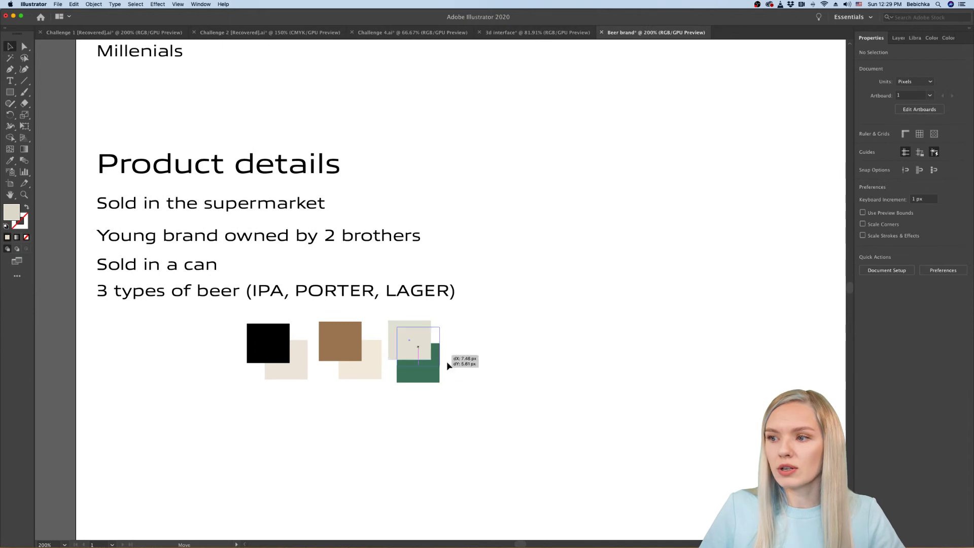
left_click_drag(427, 355, 503, 421)
left_click_drag(424, 373, 414, 354)
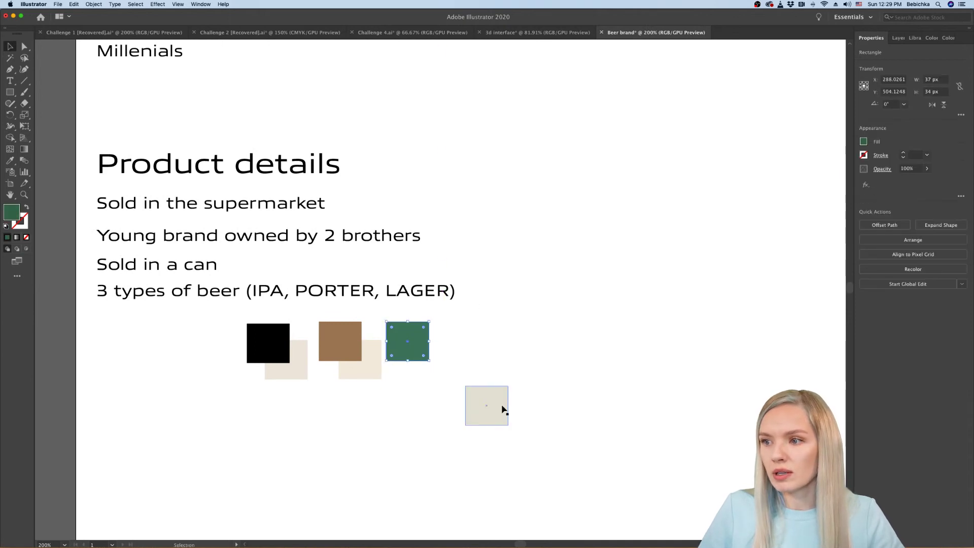
left_click_drag(503, 409, 443, 364)
left_click(475, 397)
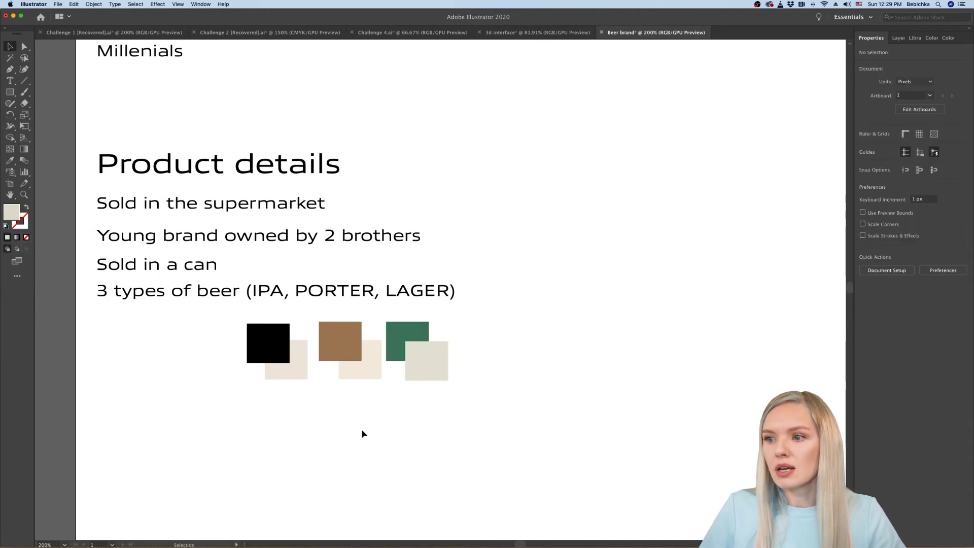
Step: Examine the green-grey, brown-cream and black-beige pairs up close to judge how each colour combination works
scroll(355, 418, "up", 1)
scroll(362, 354, "up", 1)
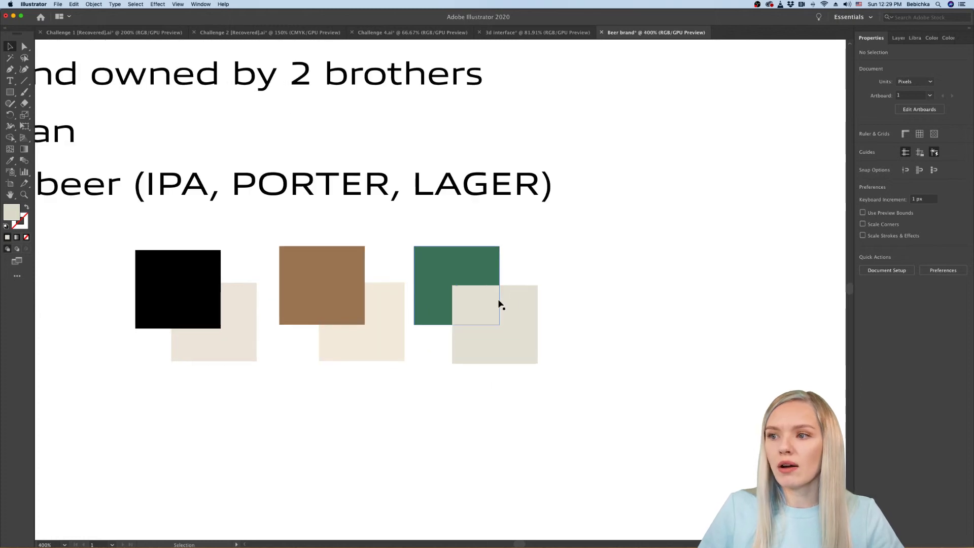
scroll(498, 304, "up", 2)
scroll(502, 300, "down", 4)
scroll(500, 303, "up", 2)
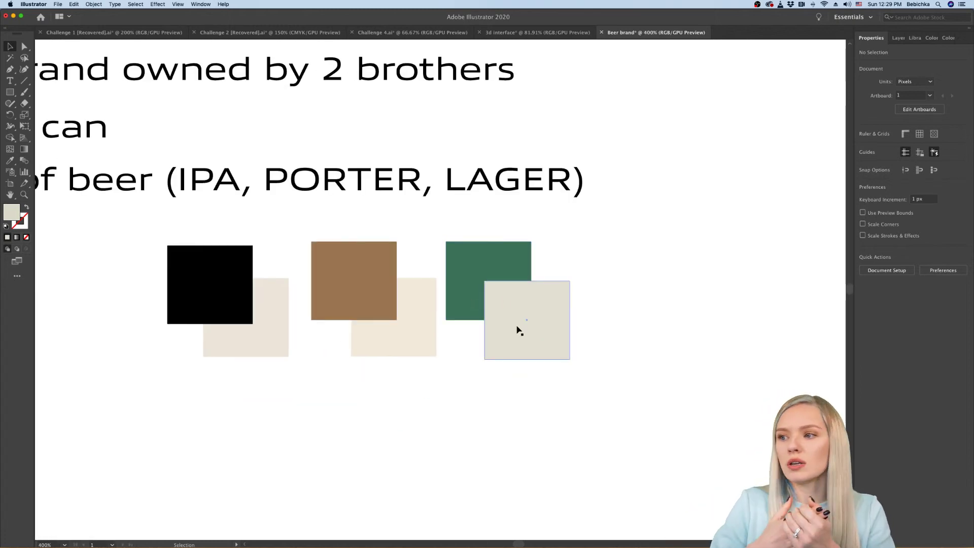
scroll(523, 305, "up", 5)
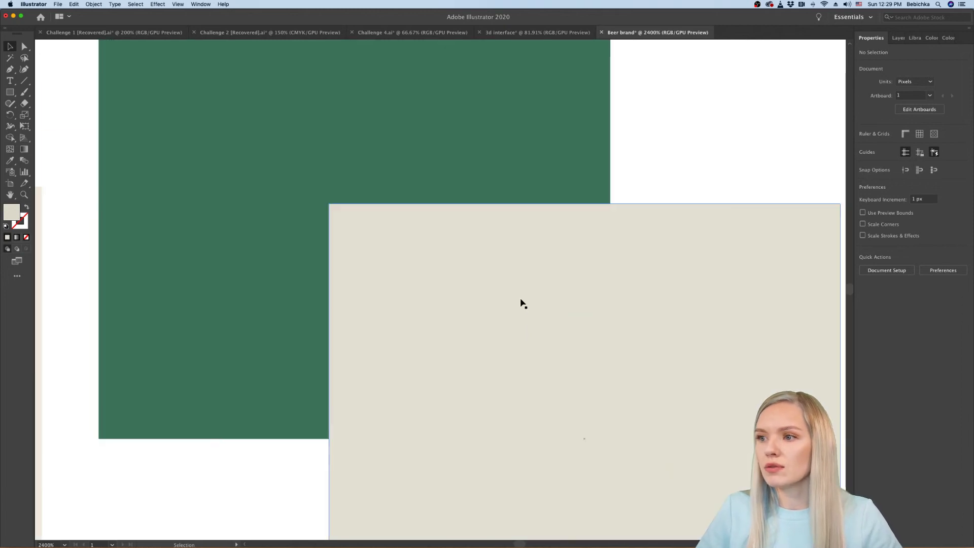
scroll(522, 304, "up", 1)
scroll(523, 303, "up", 2)
scroll(523, 304, "left", 2)
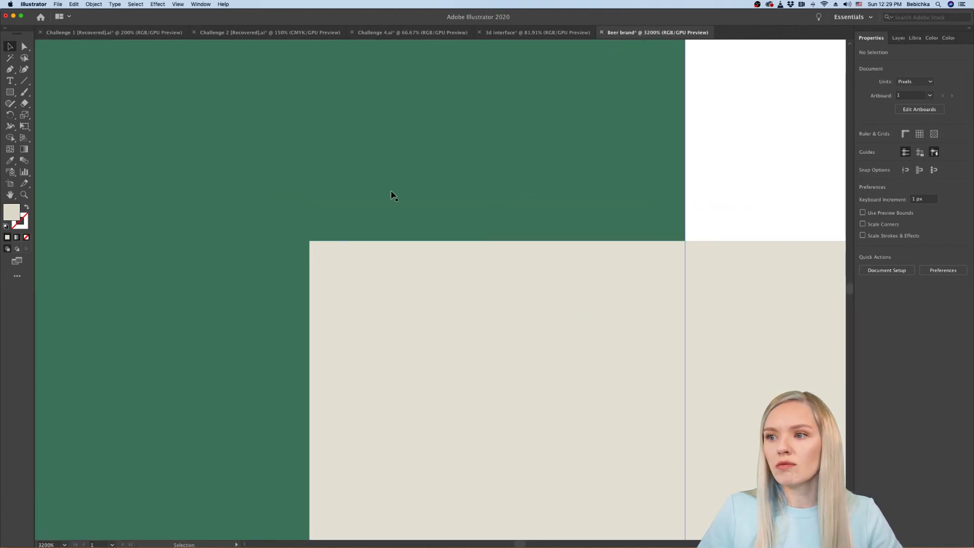
scroll(407, 269, "left", 2)
scroll(450, 339, "down", 4)
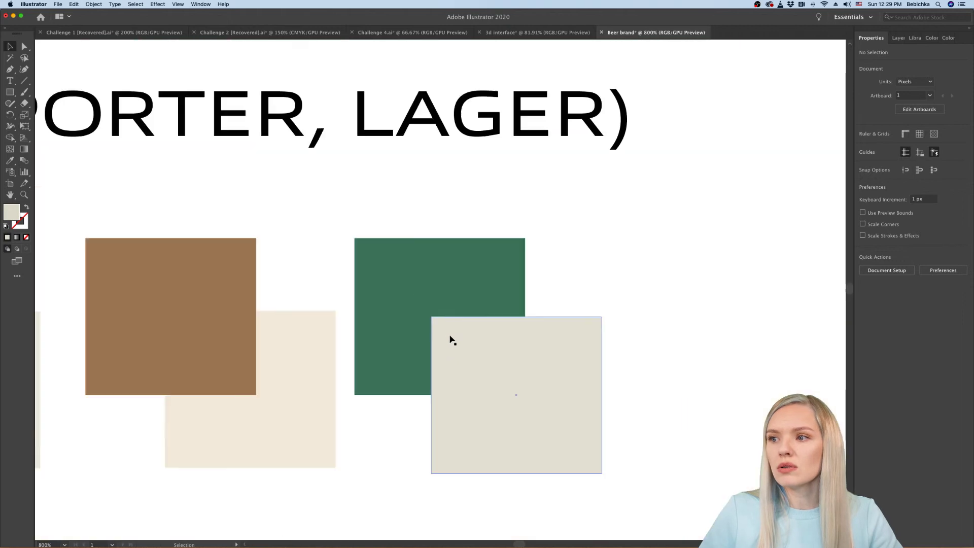
scroll(449, 339, "down", 2)
scroll(202, 326, "up", 3)
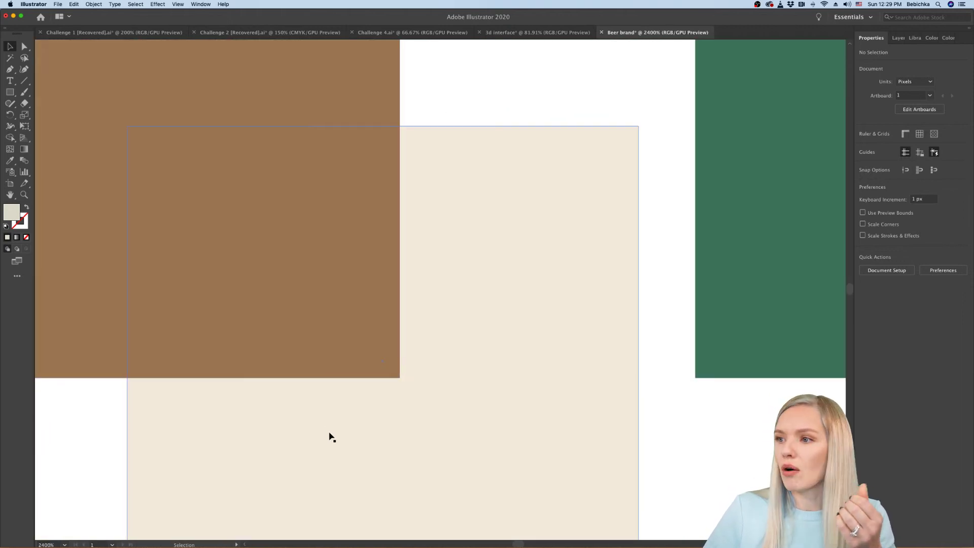
scroll(331, 437, "down", 3)
scroll(330, 436, "left", 4)
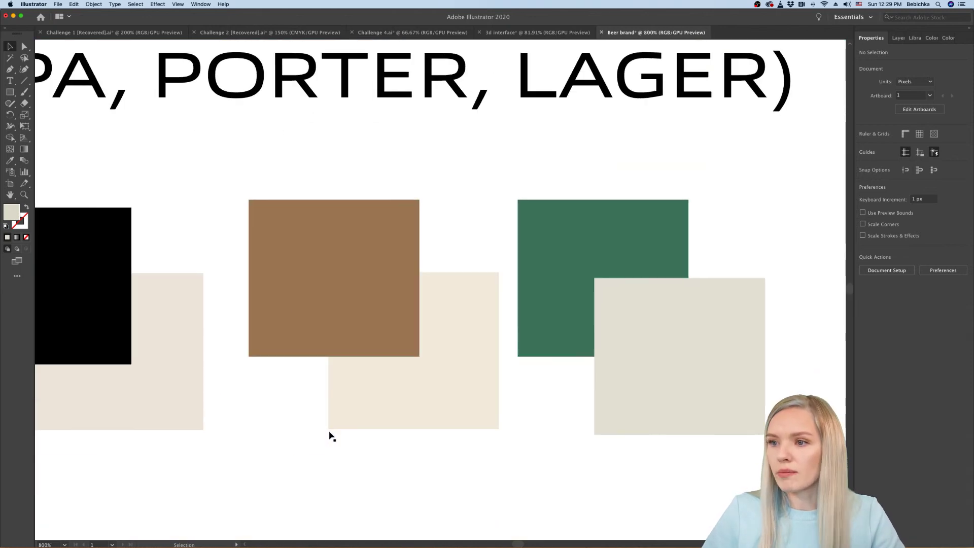
scroll(274, 372, "up", 2)
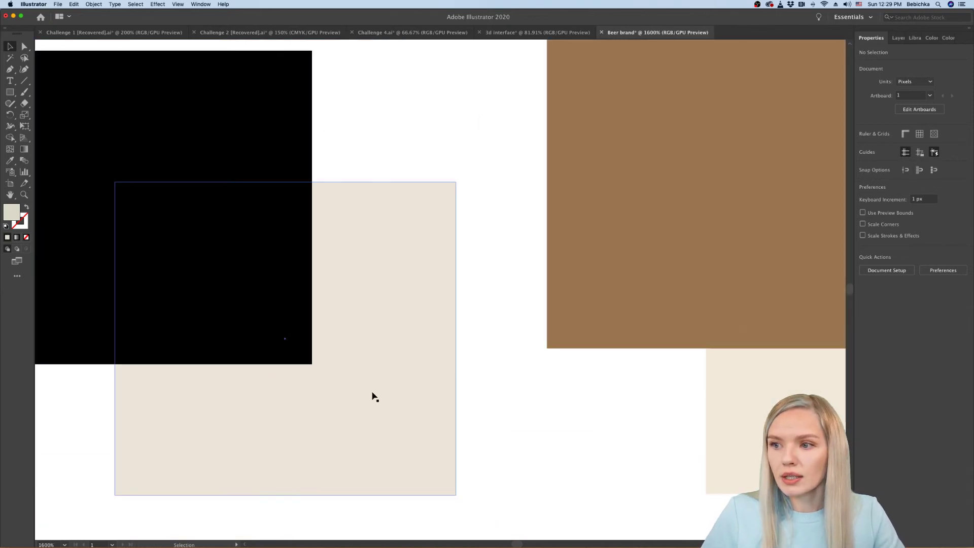
Step: Recolour the black square to a dark olive grey
left_click(231, 322)
double_click(13, 215)
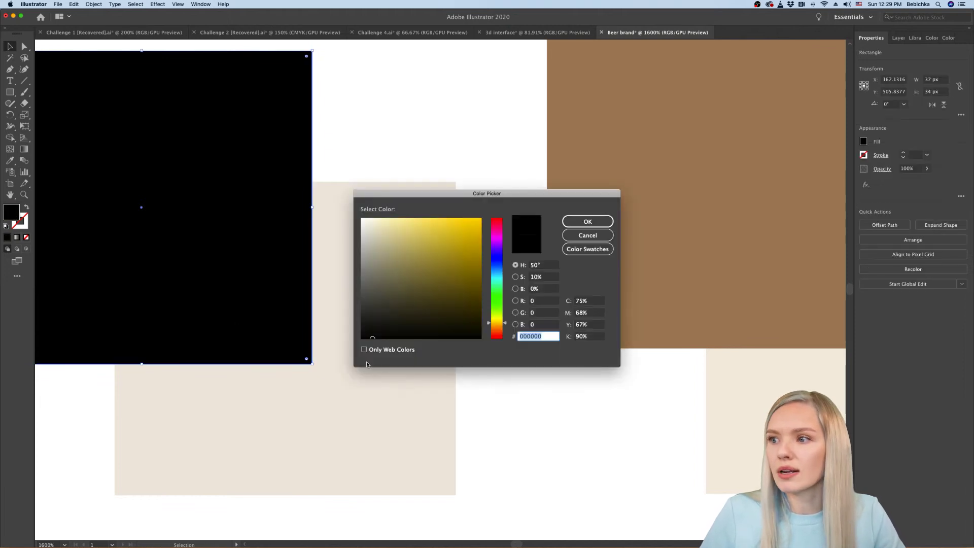
left_click(375, 303)
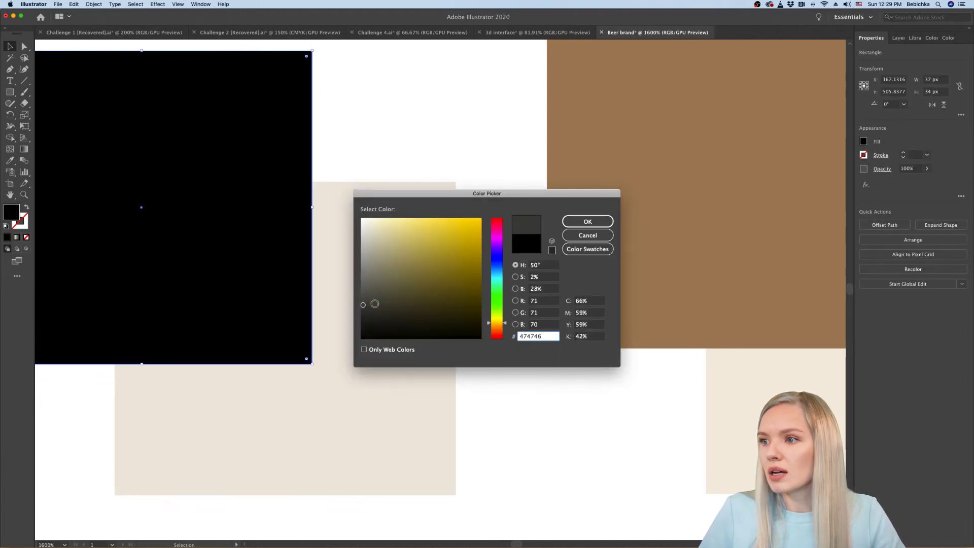
left_click(587, 222)
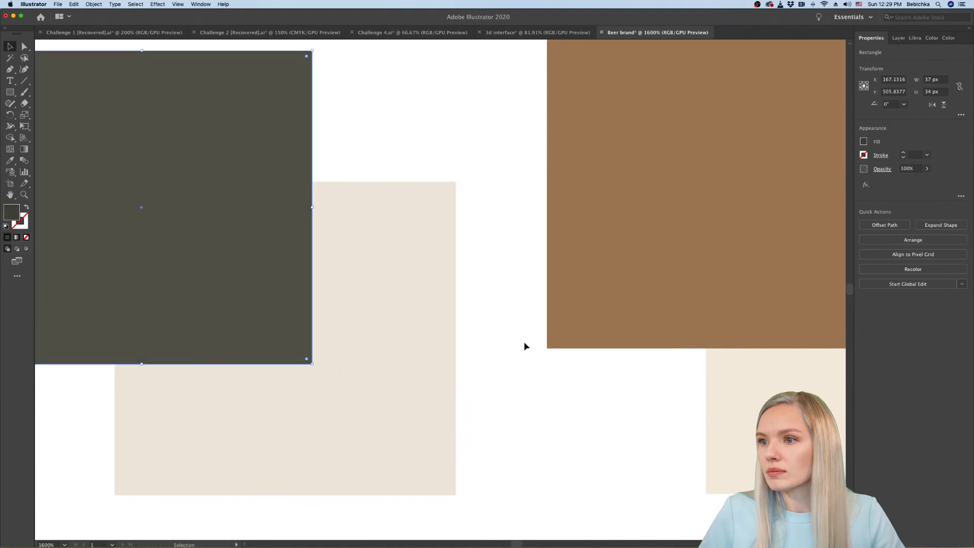
left_click(510, 400)
scroll(507, 428, "down", 10)
scroll(500, 428, "right", 2)
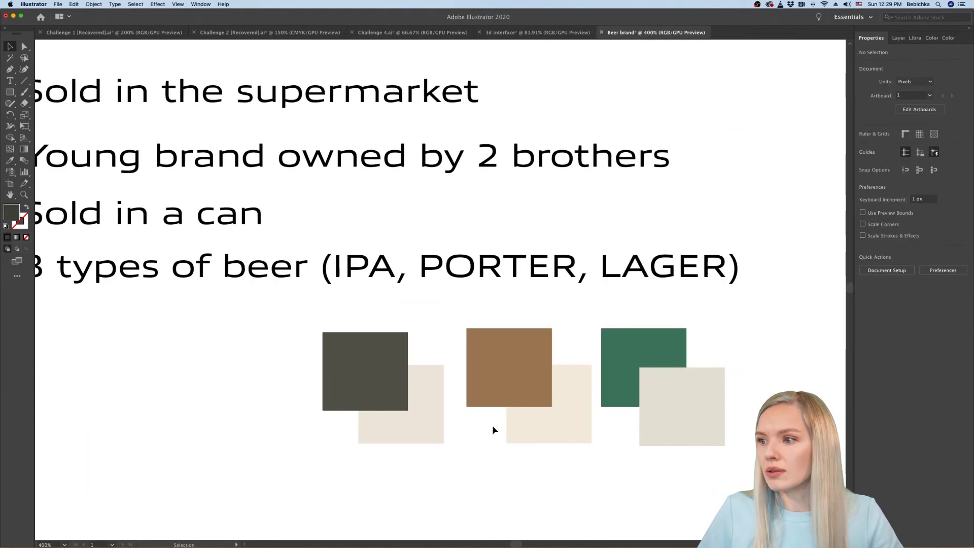
Step: Set the fill of the dark square in the first pair to neutral charcoal grey 3D3D3D
scroll(493, 430, "up", 5)
scroll(493, 429, "up", 2)
scroll(494, 429, "right", 2)
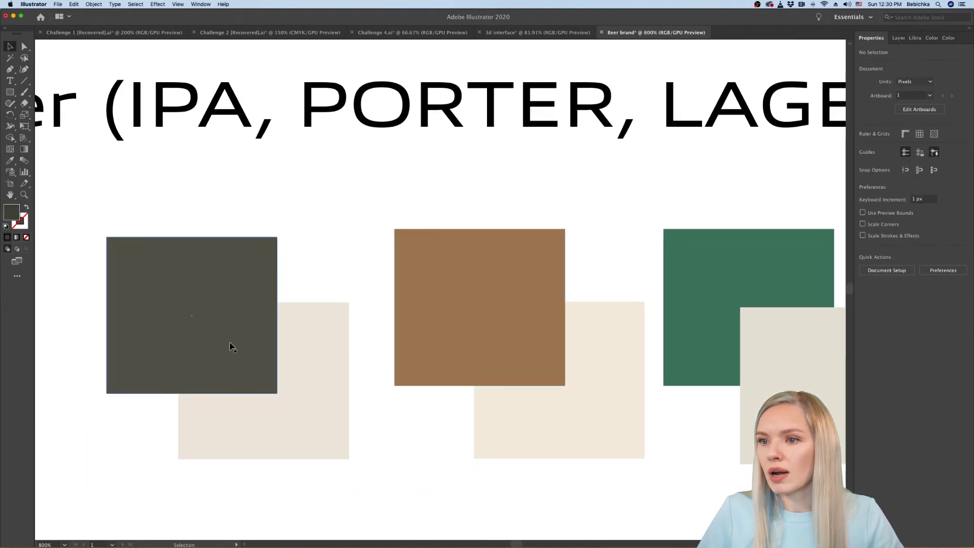
left_click(230, 341)
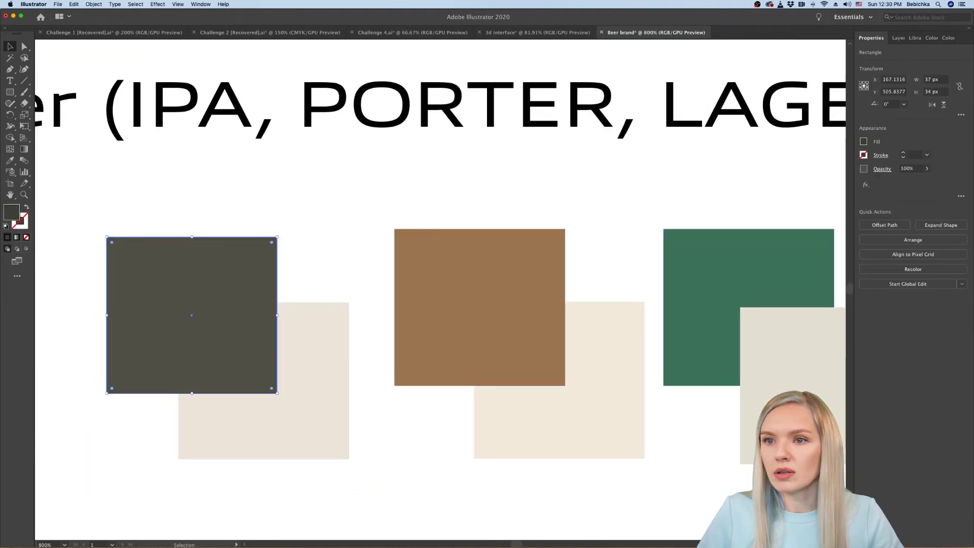
double_click(15, 217)
left_click(366, 280)
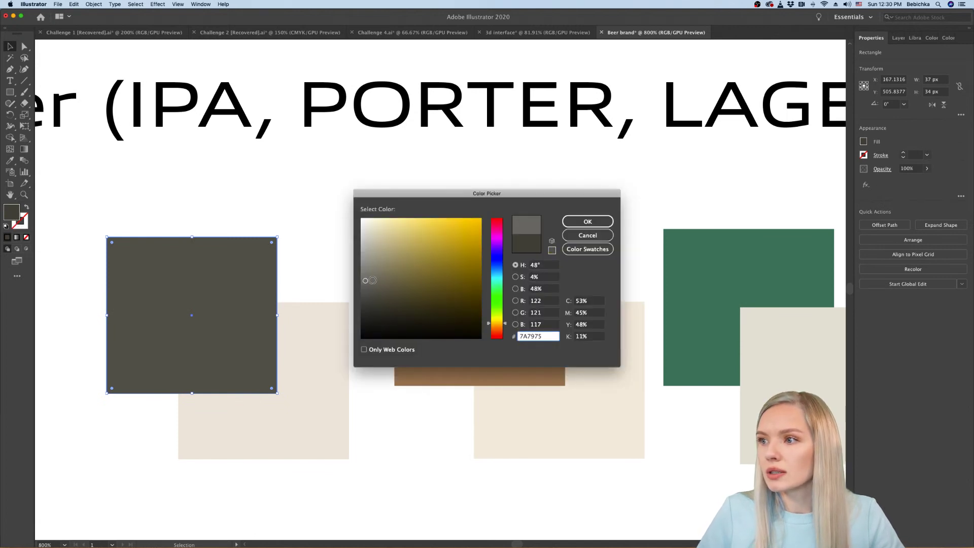
left_click_drag(373, 280, 359, 309)
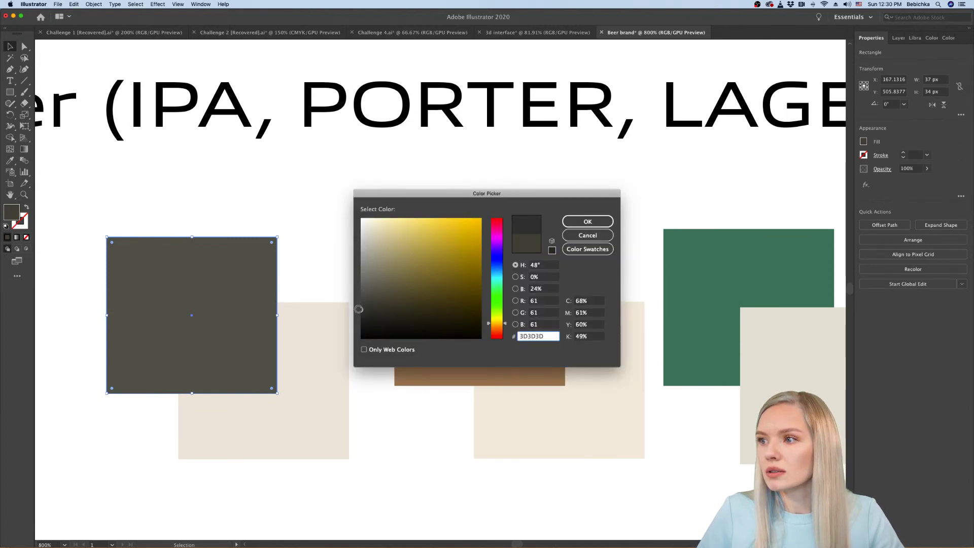
key("Return")
left_click(359, 236)
scroll(361, 236, "down", 1)
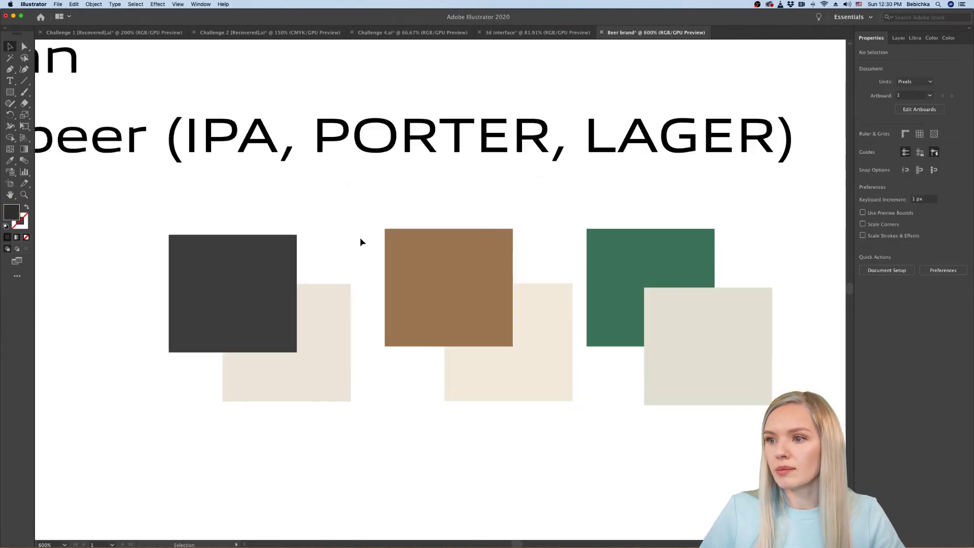
Step: Review the three colour pairs within the whole brief, along with the dot patterns and the reference can images
scroll(360, 237, "down", 5)
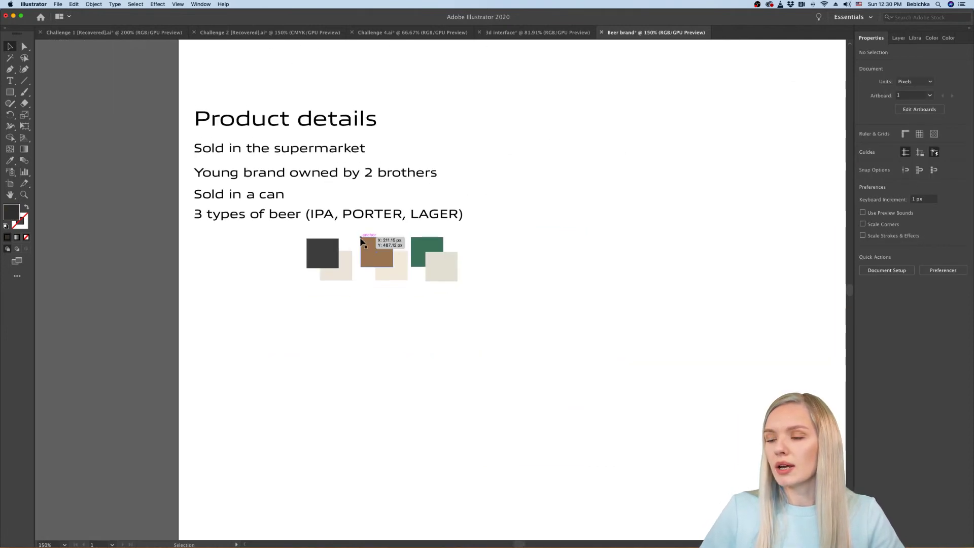
scroll(387, 310, "up", 1)
scroll(387, 309, "up", 1)
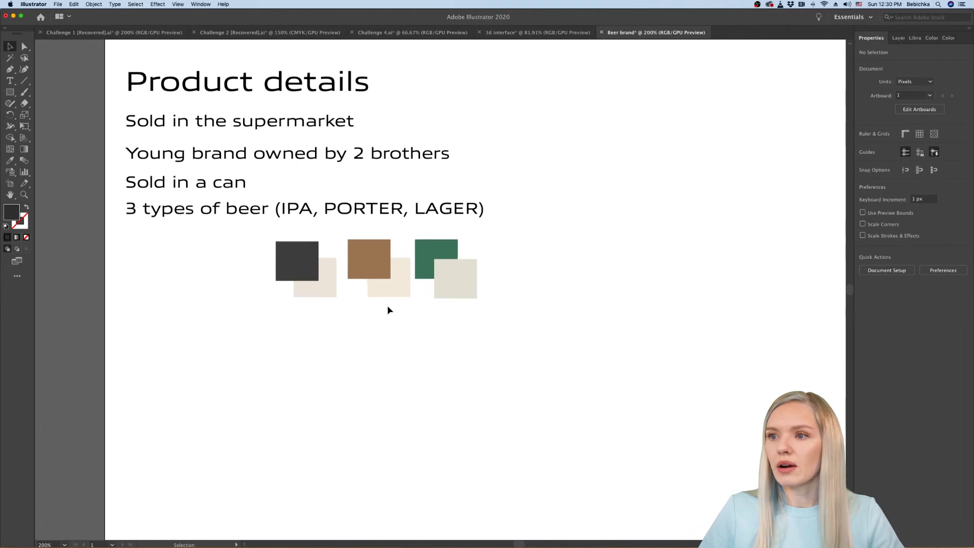
scroll(387, 307, "down", 3)
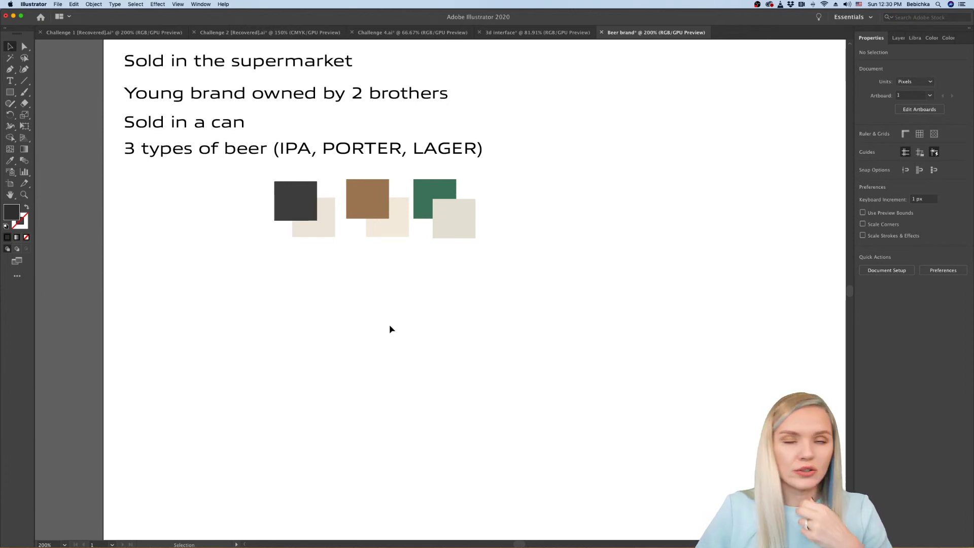
scroll(332, 292, "down", 2)
scroll(333, 294, "up", 2)
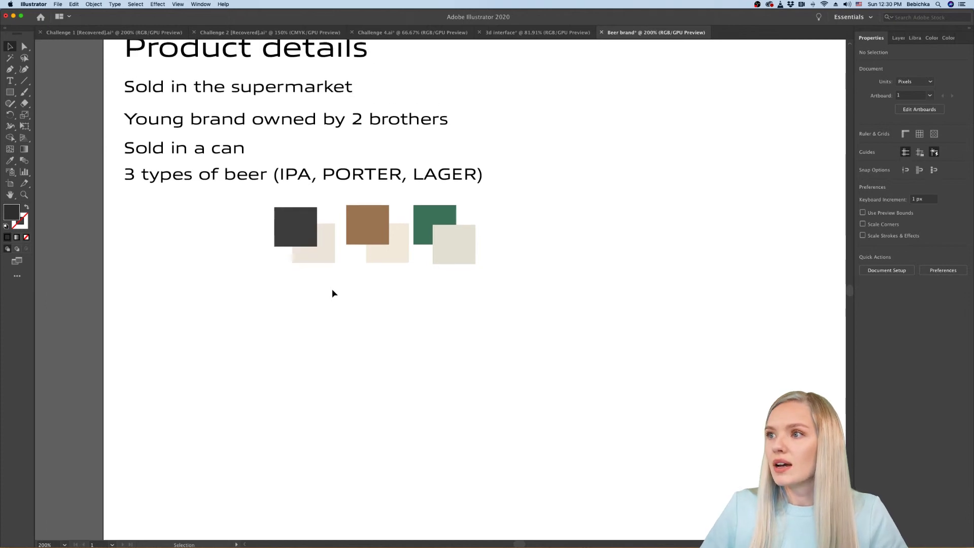
scroll(332, 293, "down", 2)
scroll(333, 294, "right", 1)
scroll(333, 294, "down", 3)
scroll(333, 294, "right", 2)
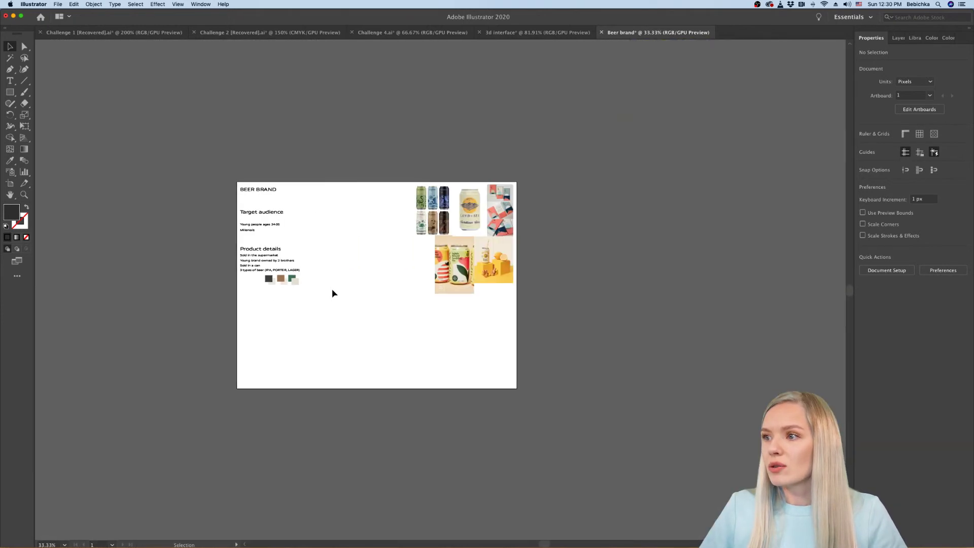
scroll(457, 220, "up", 5)
scroll(457, 223, "down", 4)
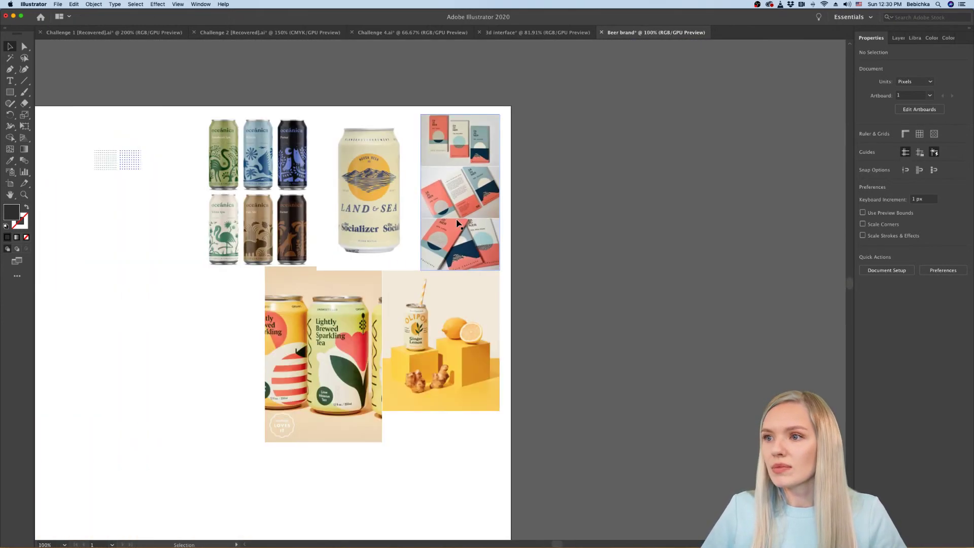
scroll(203, 355, "left", 2)
scroll(319, 389, "right", 4)
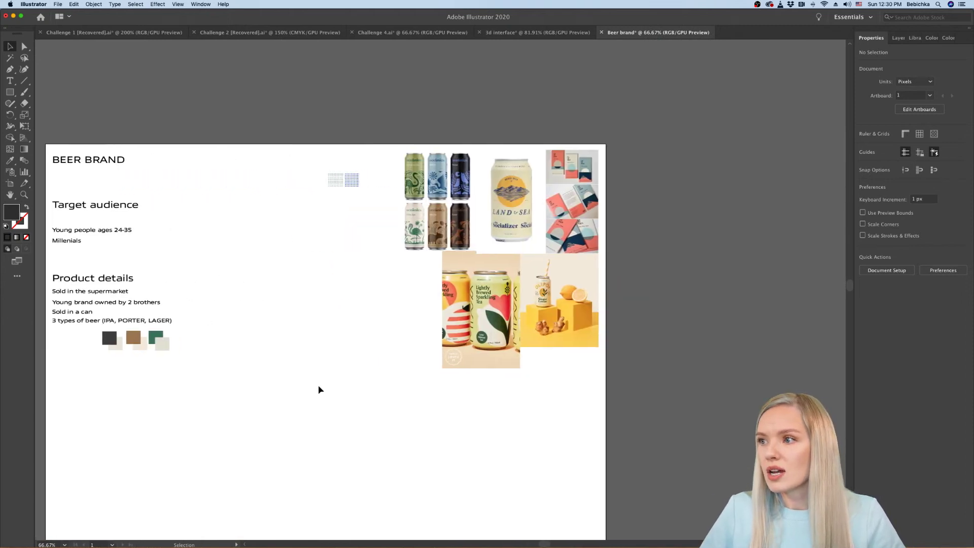
Step: Duplicate the dark green square directly below itself and fill the copy with the muted green 6FA389
scroll(128, 370, "left", 2)
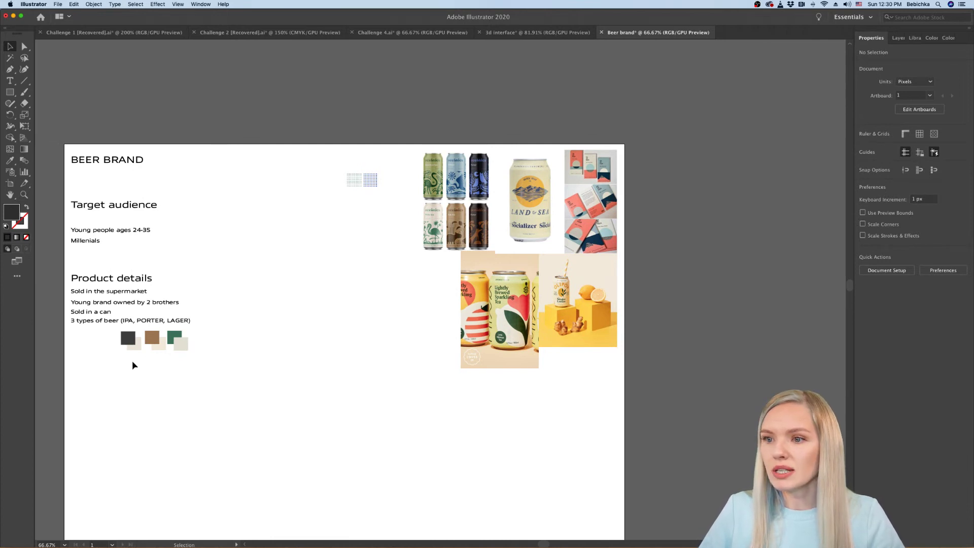
scroll(110, 361, "up", 1)
scroll(109, 361, "up", 1)
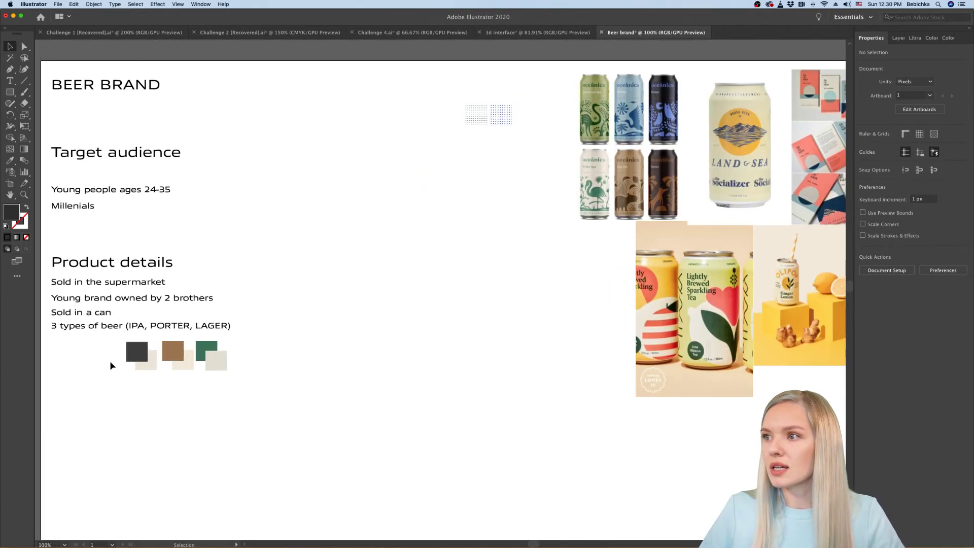
scroll(110, 361, "right", 1)
scroll(109, 361, "up", 1)
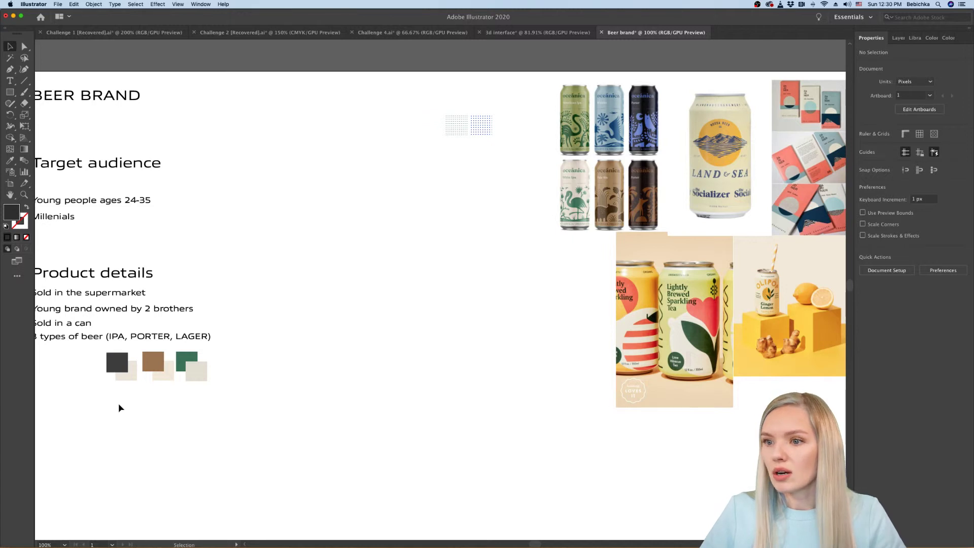
scroll(117, 409, "left", 2)
scroll(153, 406, "up", 3)
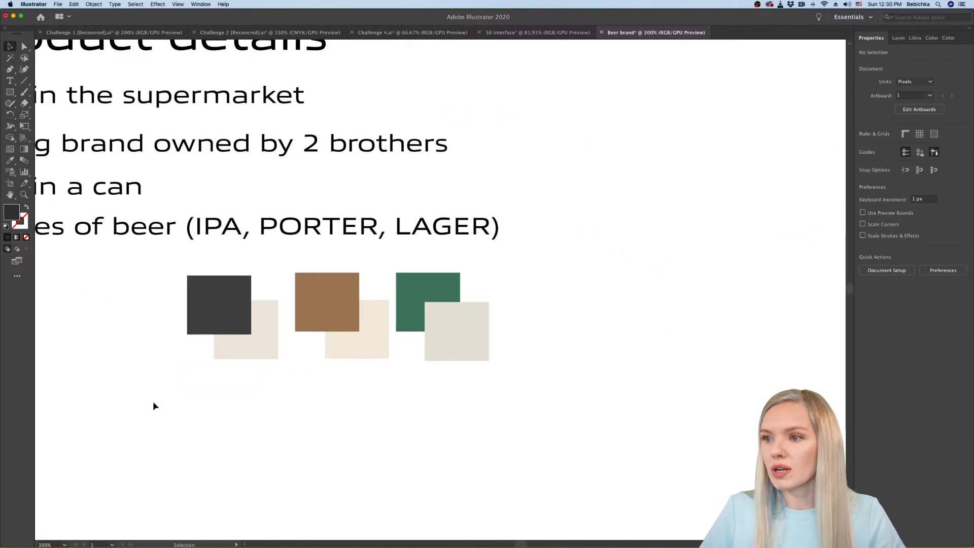
left_click_drag(428, 287, 440, 353)
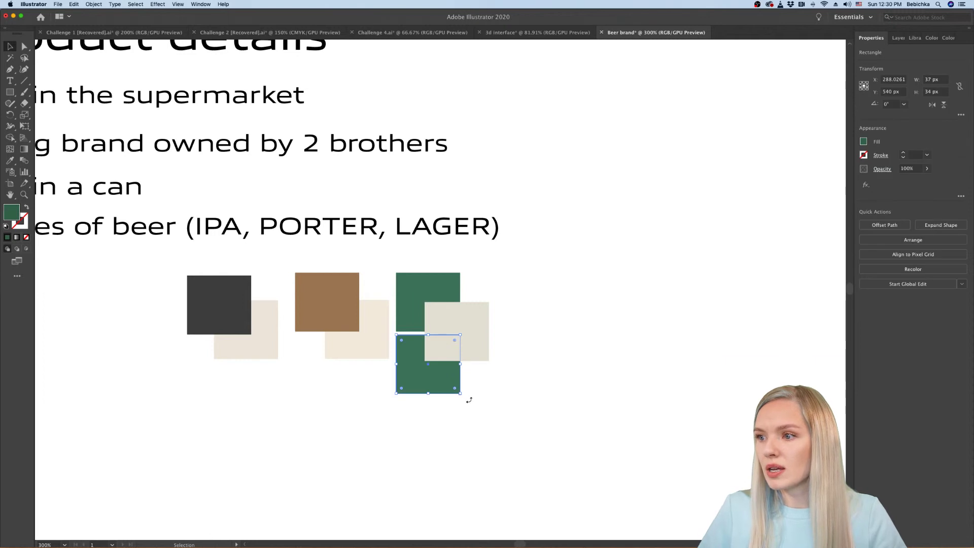
double_click(9, 215)
type("6FA389")
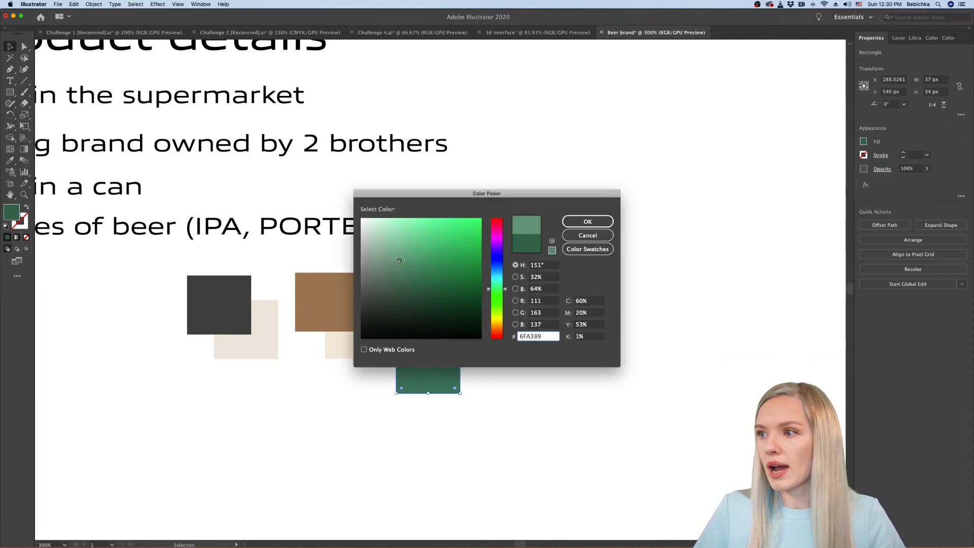
key("Return")
left_click(580, 376)
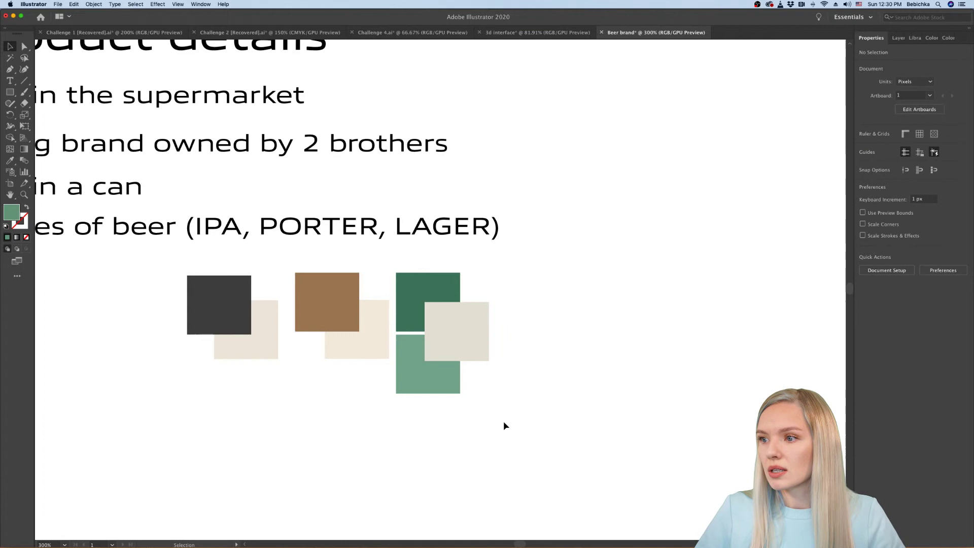
Step: Try the brighter, more saturated green 70B792 as the fill of the duplicated green square
left_click(439, 388)
double_click(15, 212)
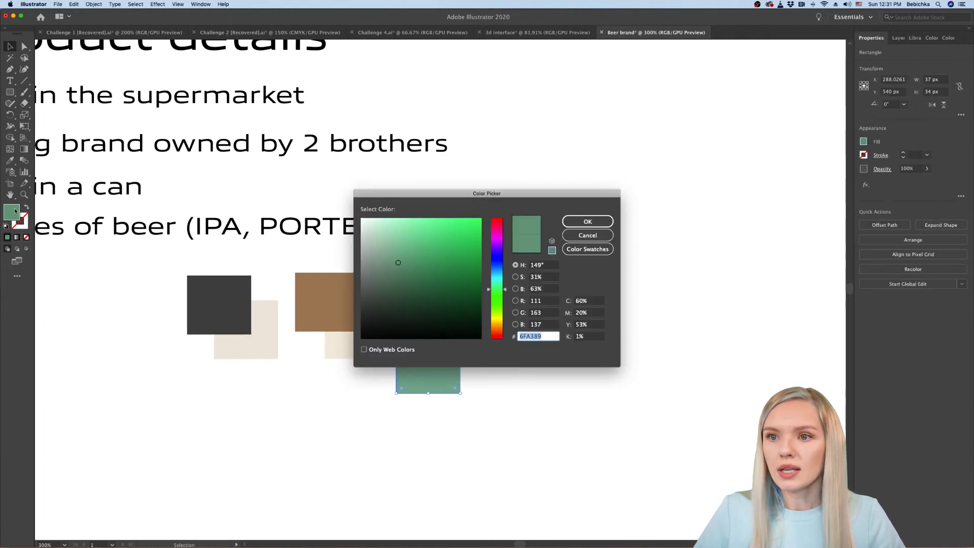
left_click(409, 251)
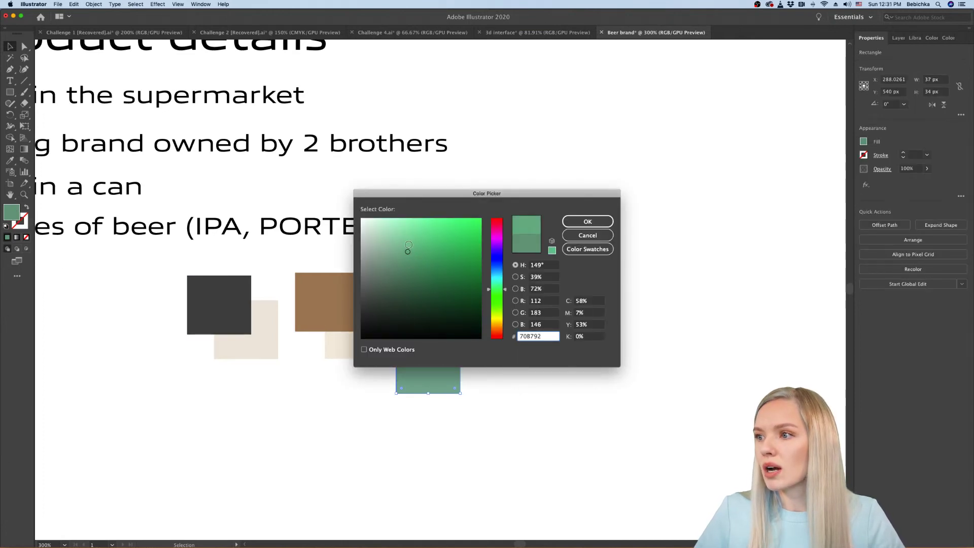
left_click(588, 222)
left_click(574, 401)
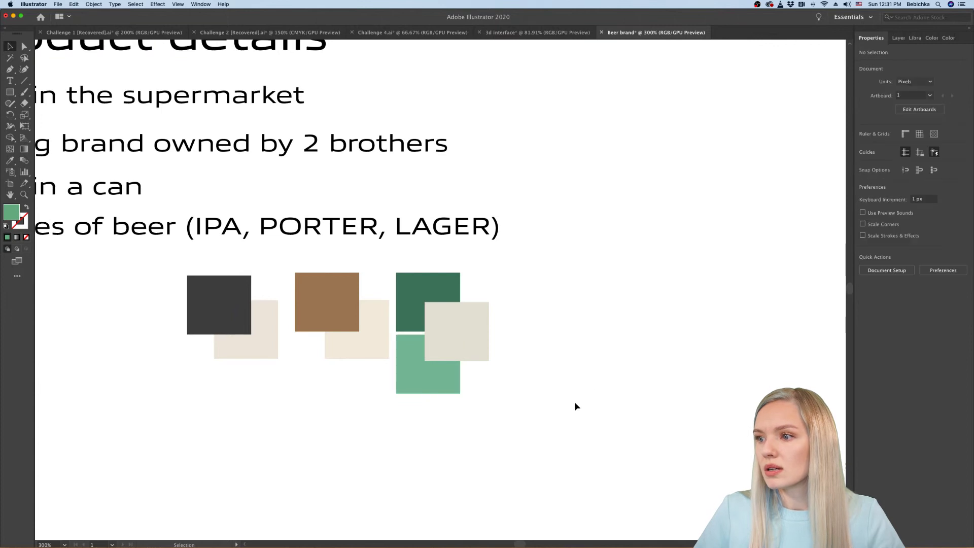
Step: Shift the hue of the lower green square slightly towards yellow, to 71B584
left_click(443, 379)
double_click(11, 213)
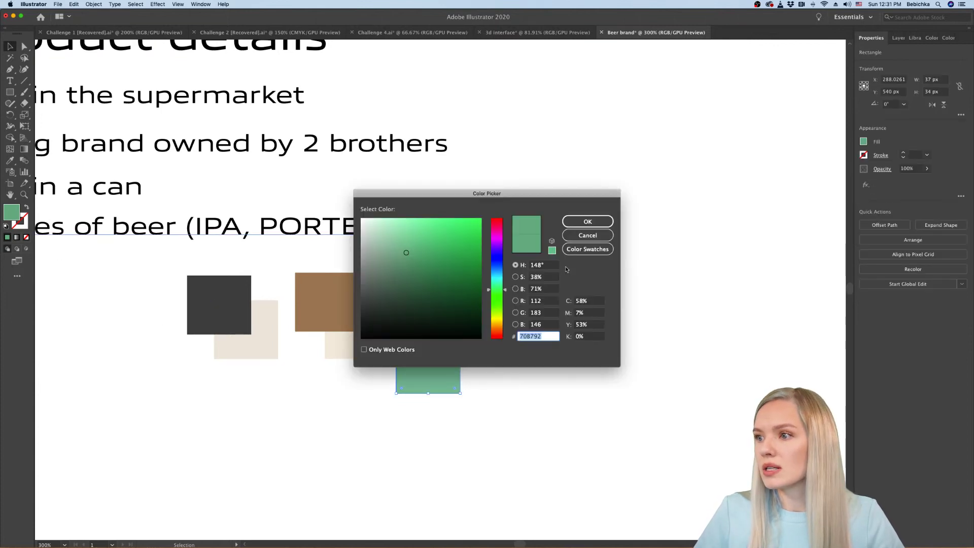
left_click(496, 294)
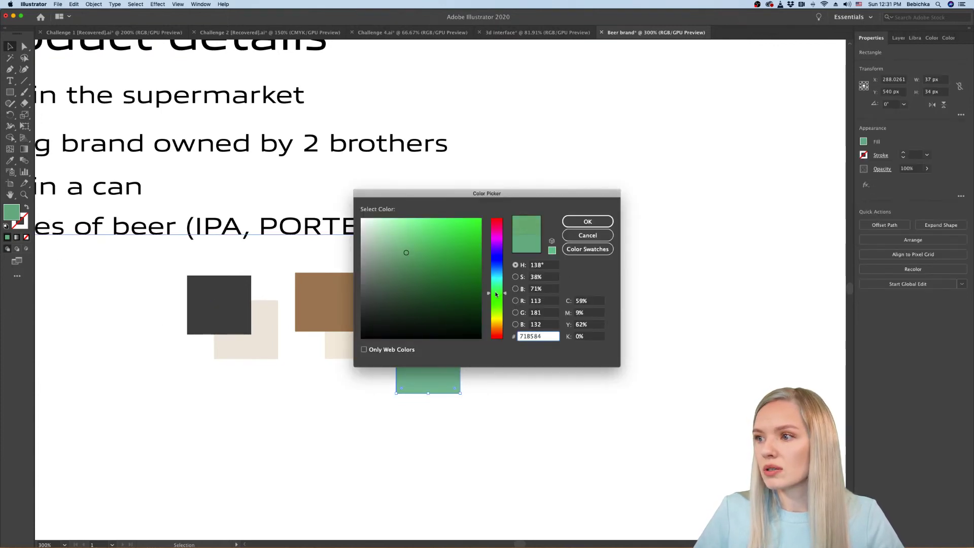
left_click(587, 221)
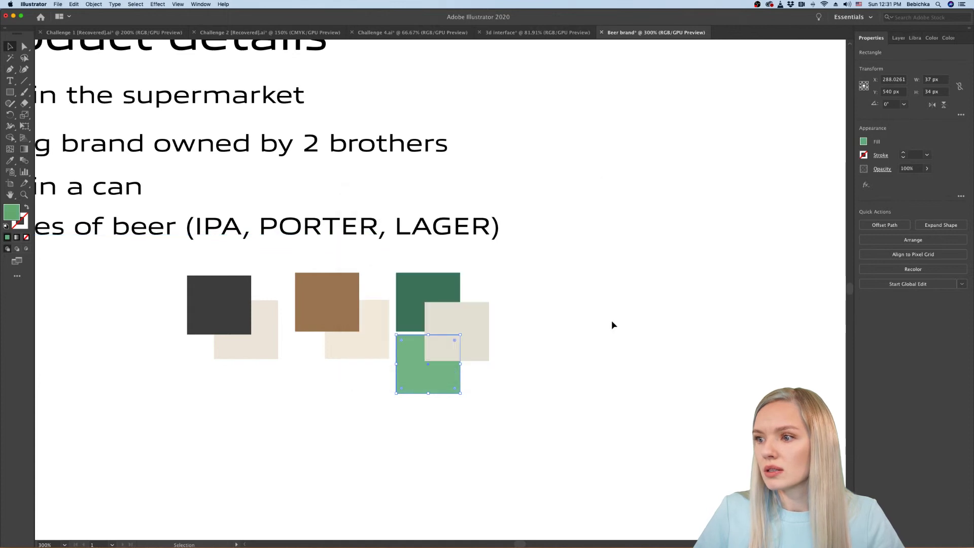
left_click(611, 323)
Step: Lighten the fill of the lower green square to 87C195
left_click(435, 382)
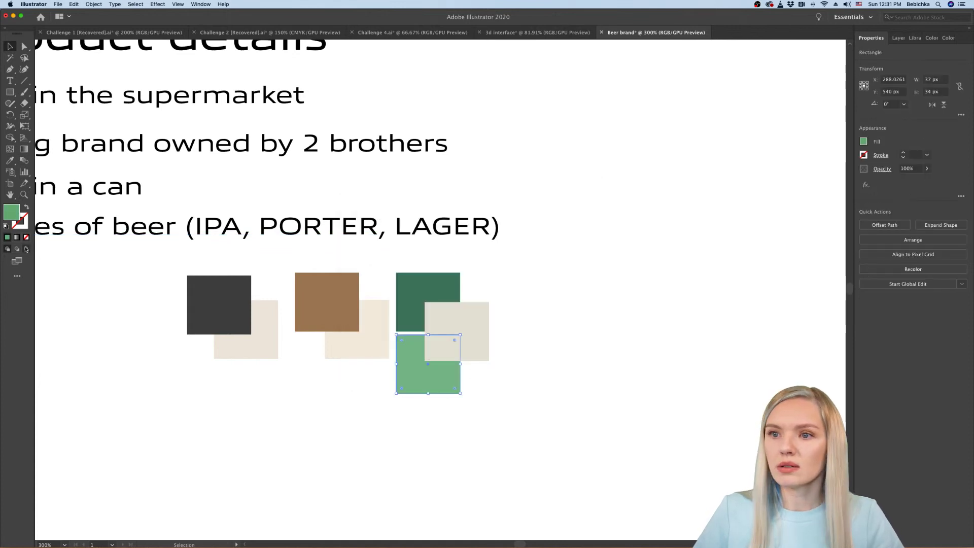
double_click(14, 219)
left_click(398, 246)
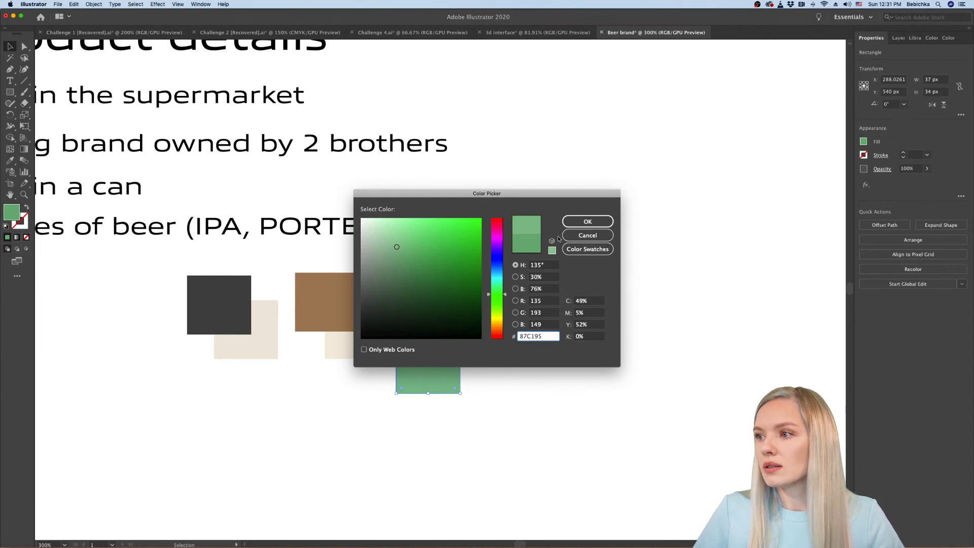
left_click(588, 221)
left_click(559, 416)
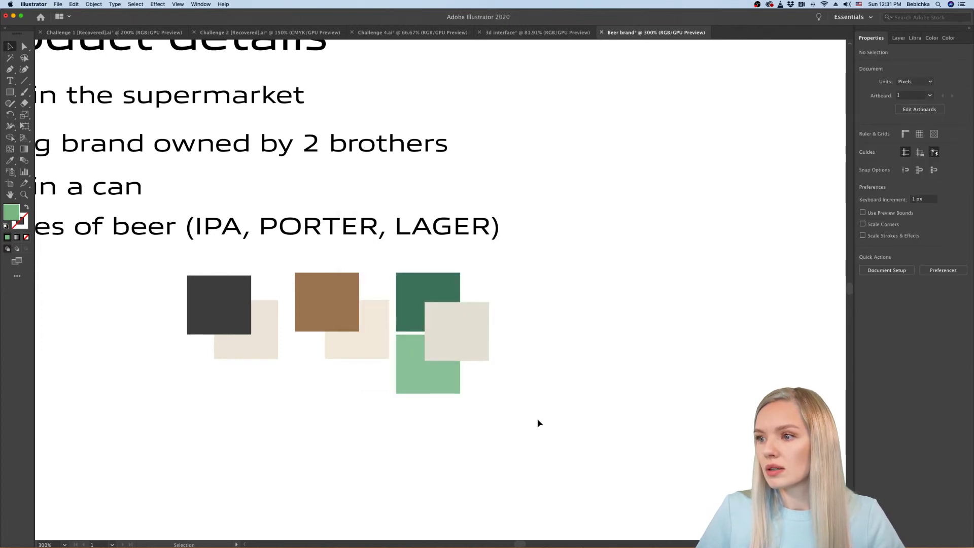
Step: Change the fill of the lower green square to a greyer, less saturated sage green
left_click(447, 389)
double_click(14, 213)
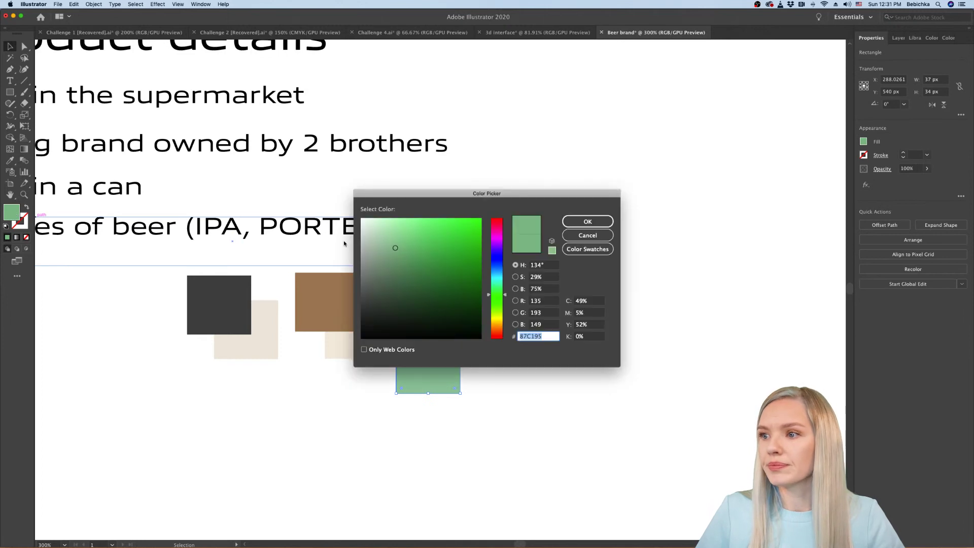
key("super+v")
left_click(587, 221)
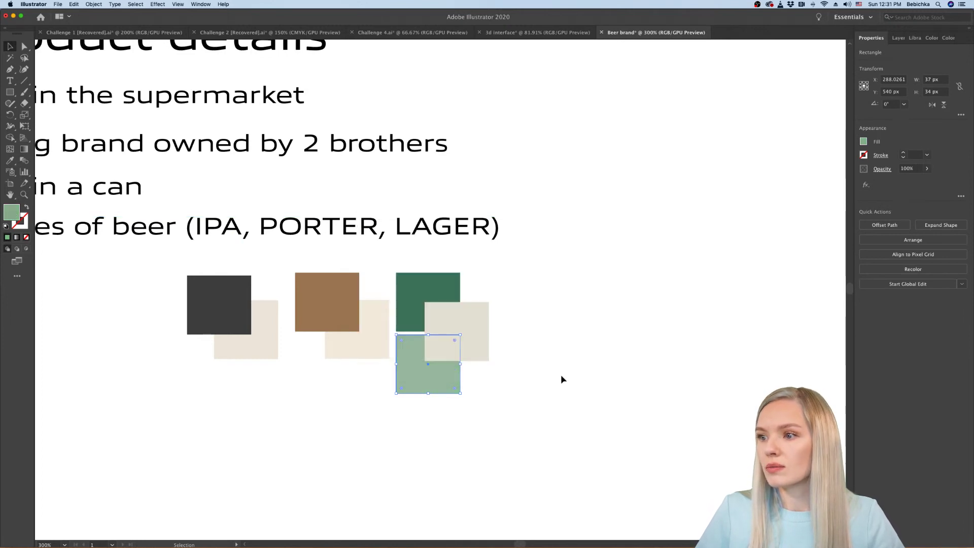
left_click(547, 413)
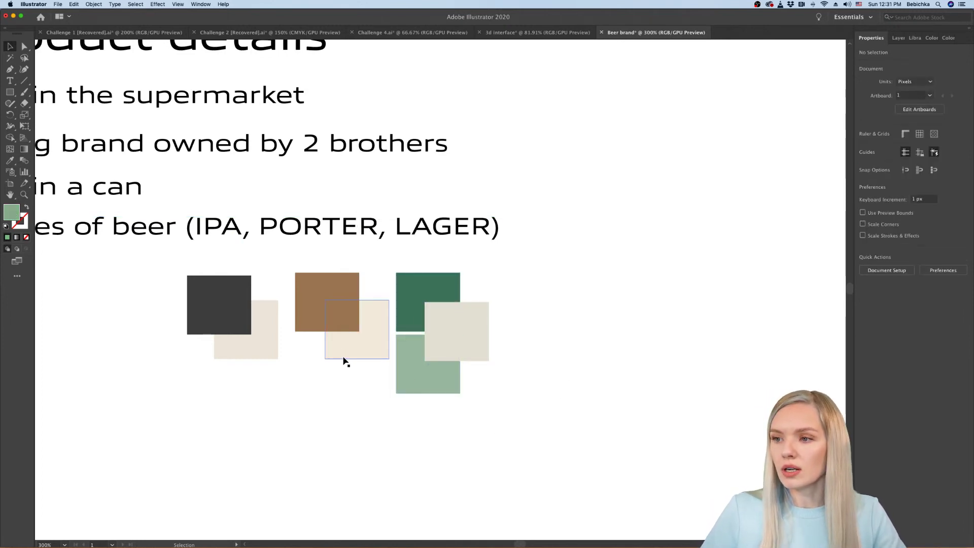
Step: Duplicate the brown square directly below itself and fill the copy with the warm orange DD8D45
left_click_drag(316, 309, 317, 361)
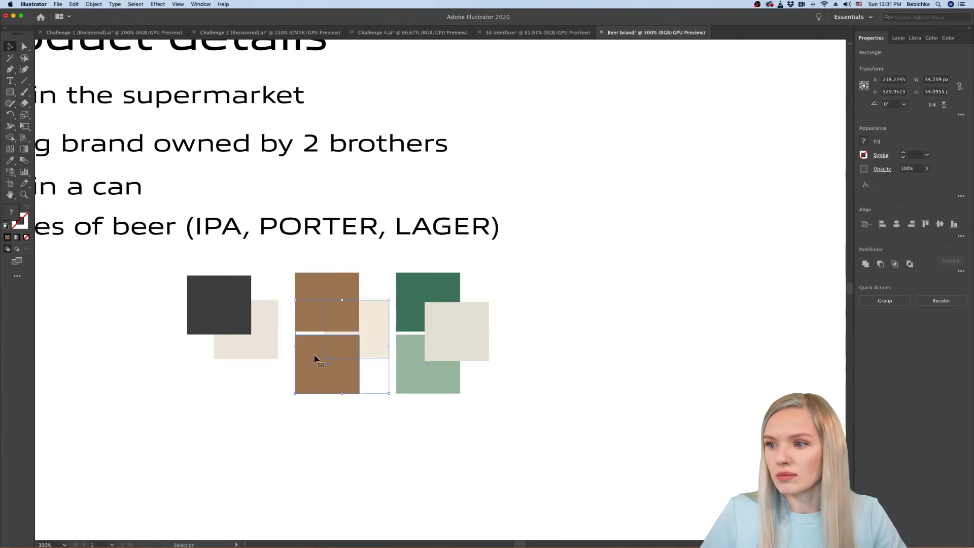
left_click(308, 406)
left_click(315, 373)
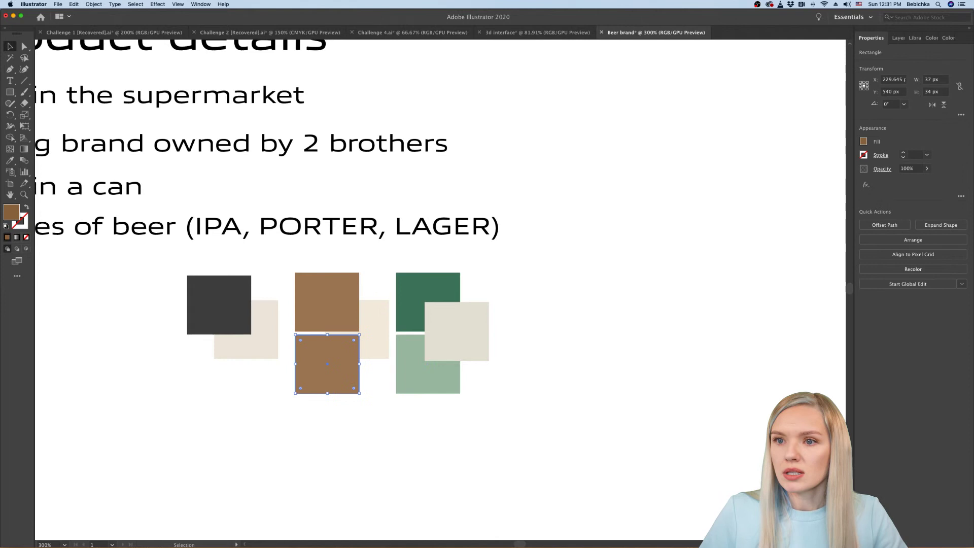
double_click(11, 213)
left_click(438, 247)
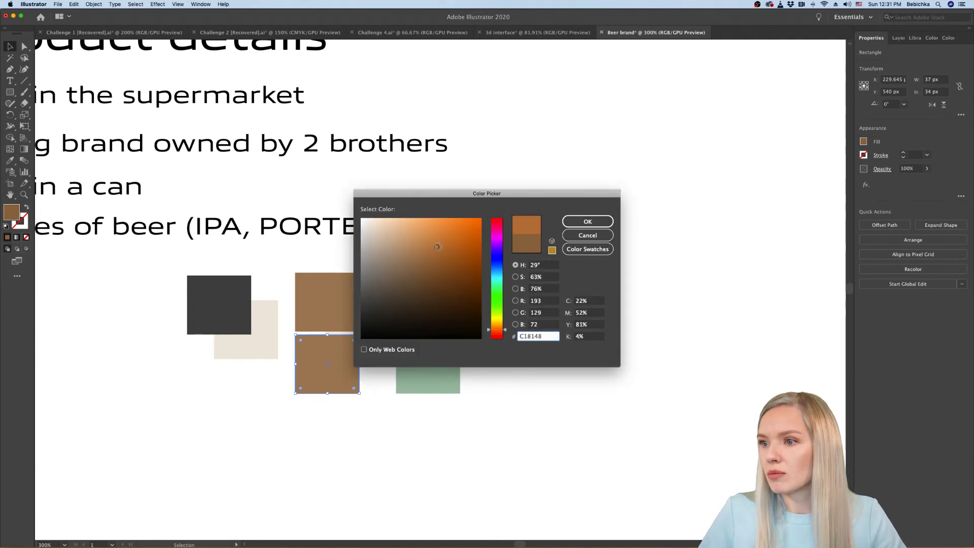
left_click(461, 233)
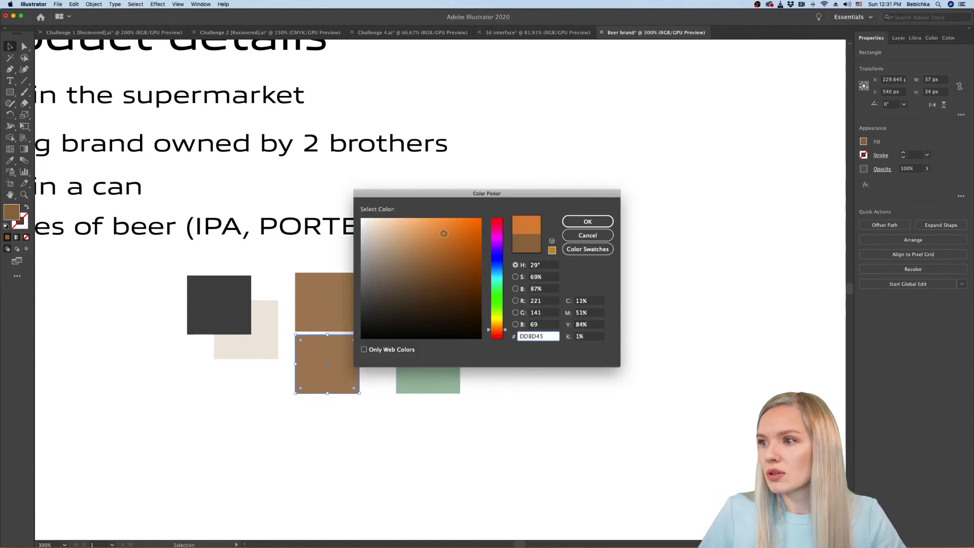
left_click(568, 226)
left_click(573, 396)
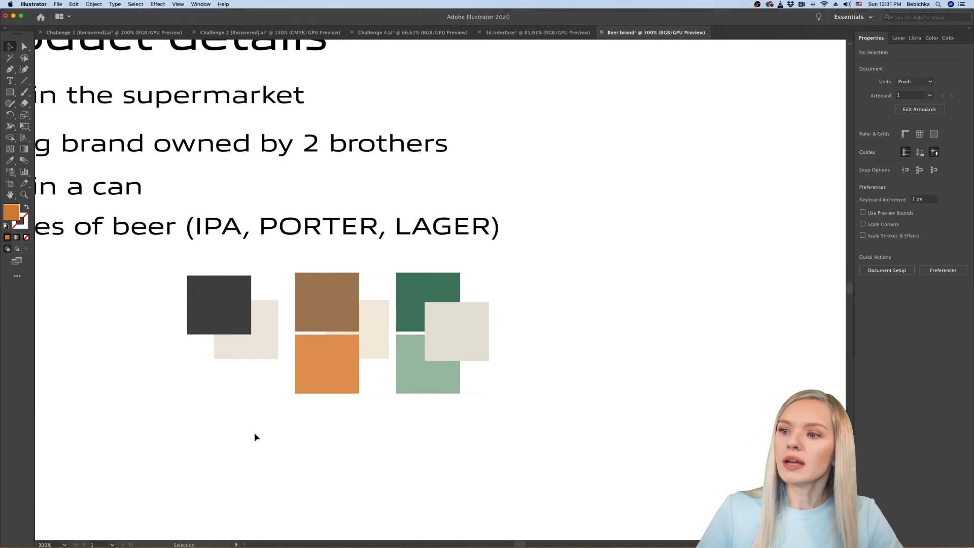
Step: Duplicate the charcoal square directly below itself and fill the copy with the neutral mid grey 686868
scroll(251, 430, "left", 3)
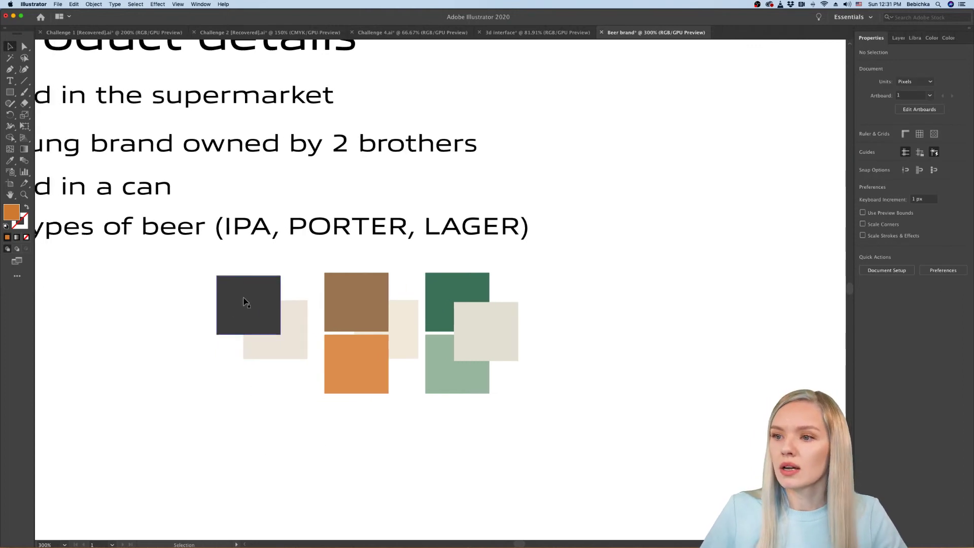
left_click_drag(252, 291, 253, 353)
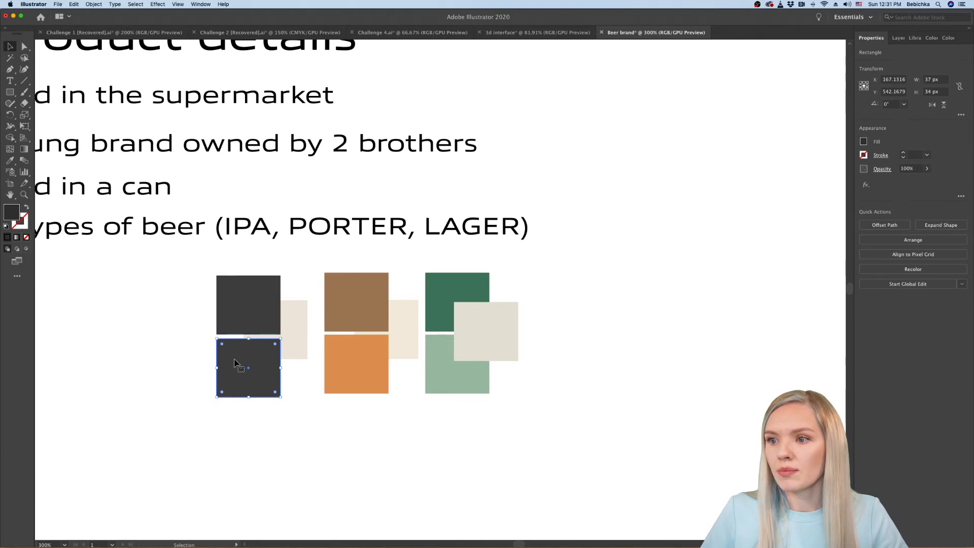
double_click(12, 213)
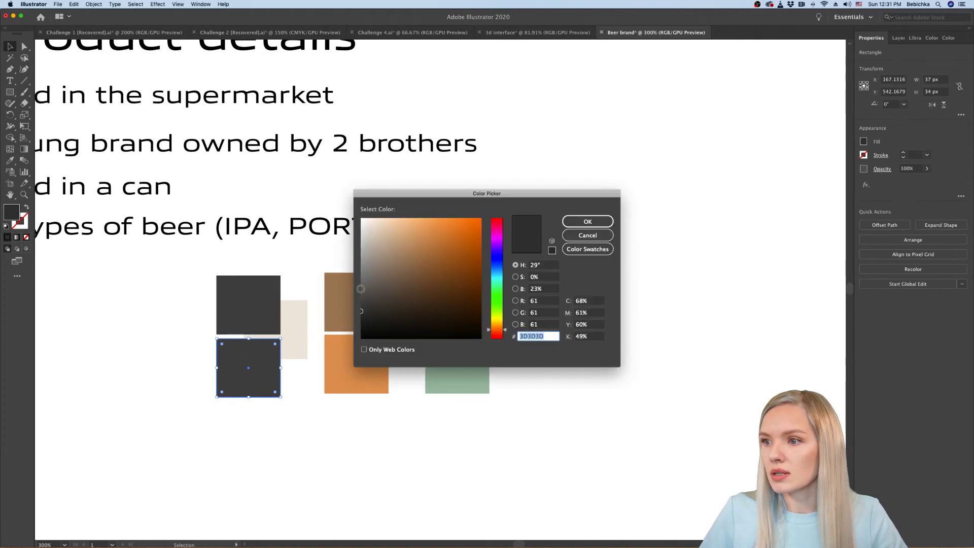
left_click(361, 289)
left_click(587, 222)
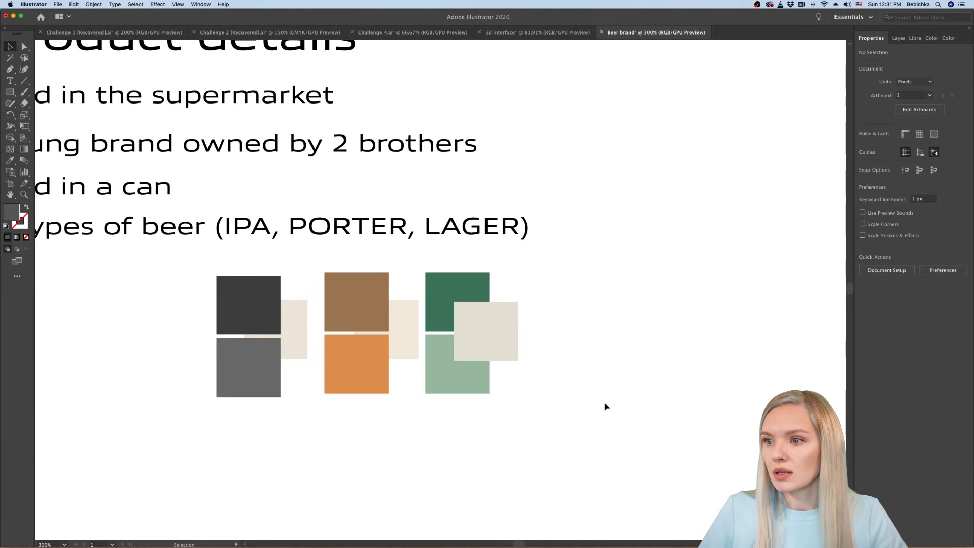
Step: Warm up the duplicated grey square by shifting its hue towards yellow and setting its fill to 7F7C6F
double_click(10, 209)
left_click(499, 323)
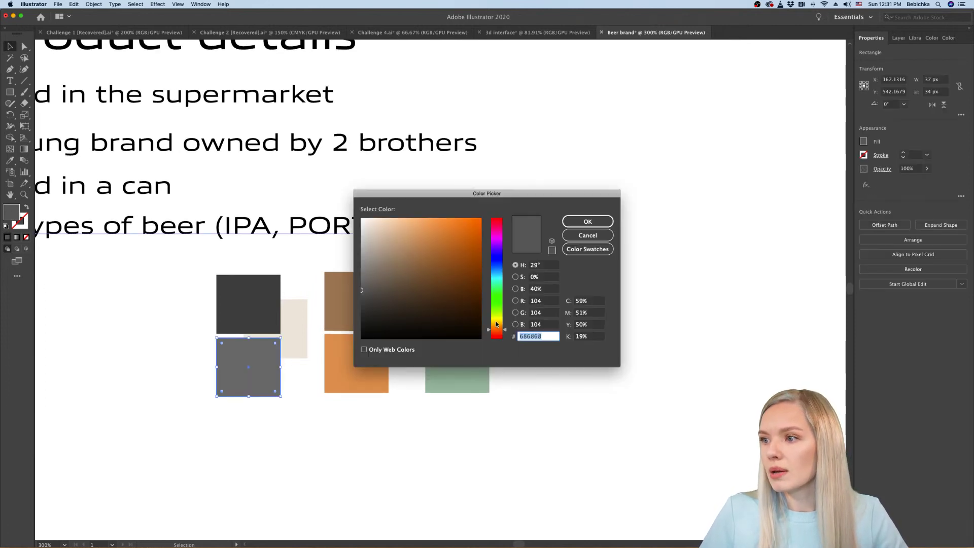
left_click(374, 287)
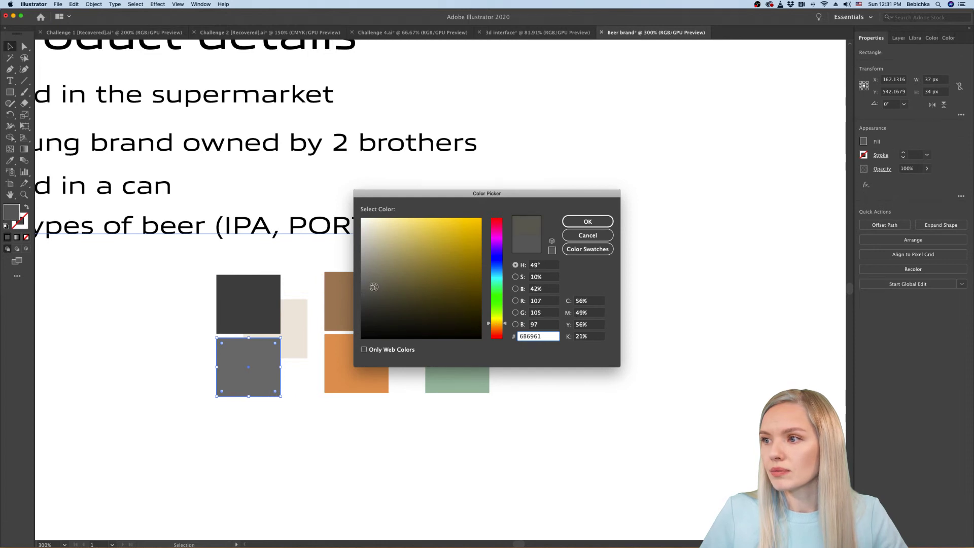
left_click(588, 221)
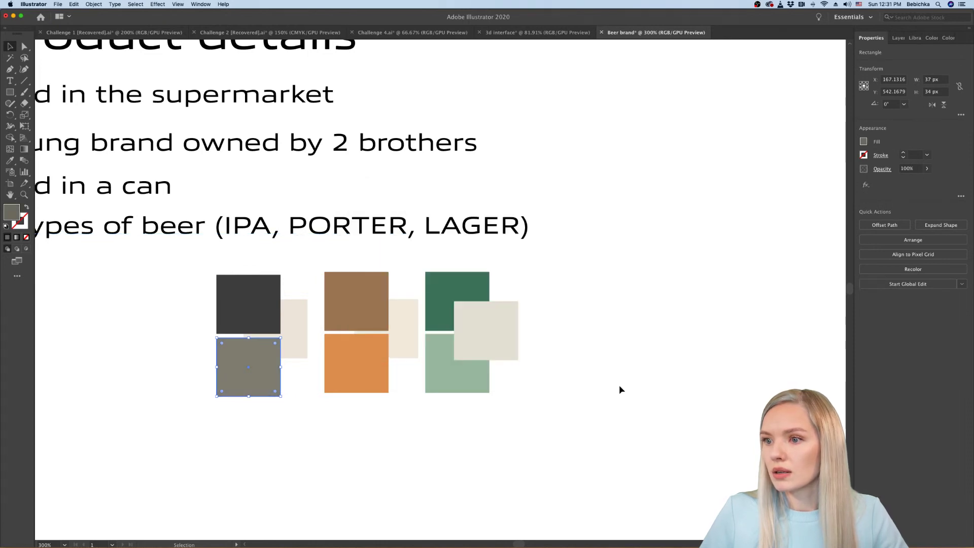
left_click(451, 433)
Step: Change the fill of the square below the charcoal one to a lighter warm grey
scroll(255, 439, "up", 1)
left_click(251, 358)
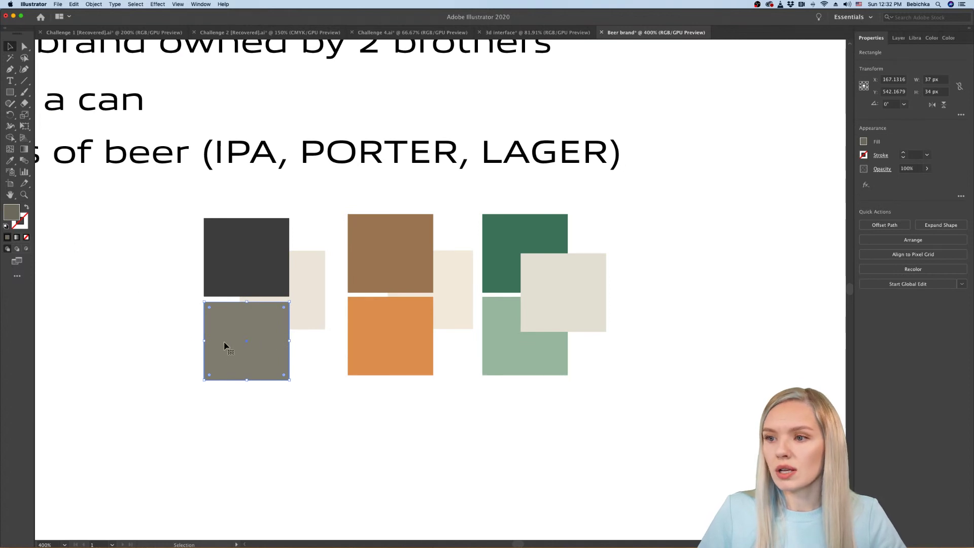
double_click(14, 215)
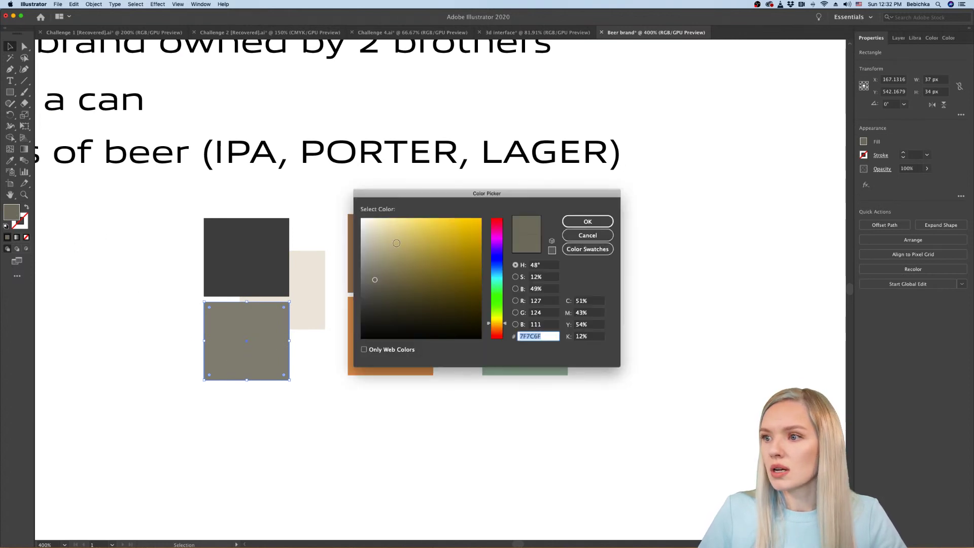
left_click(371, 266)
left_click(577, 222)
left_click(628, 363)
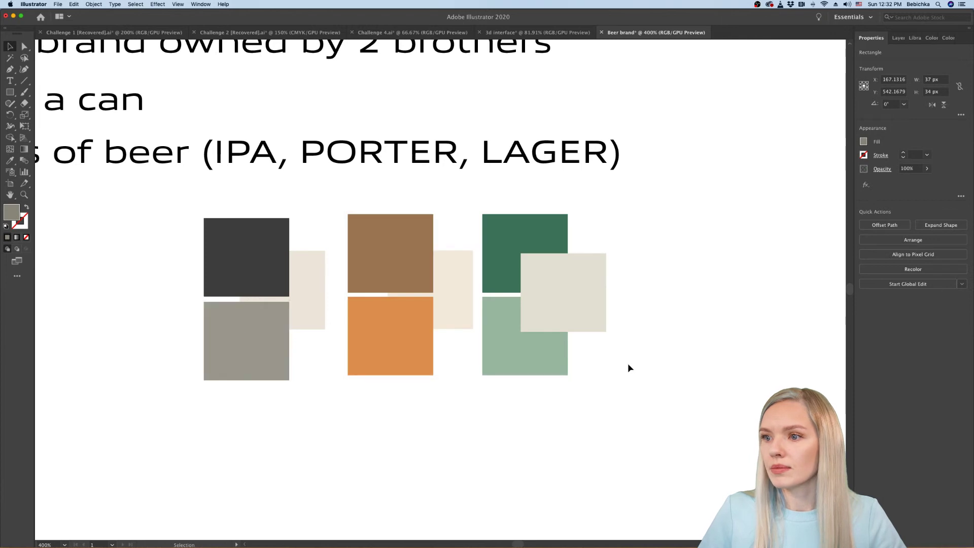
Step: Change the fill of the warm grey square below the charcoal one to the muted blue-violet 7F8399
scroll(628, 376, "down", 1)
scroll(629, 380, "right", 2)
left_click(252, 365)
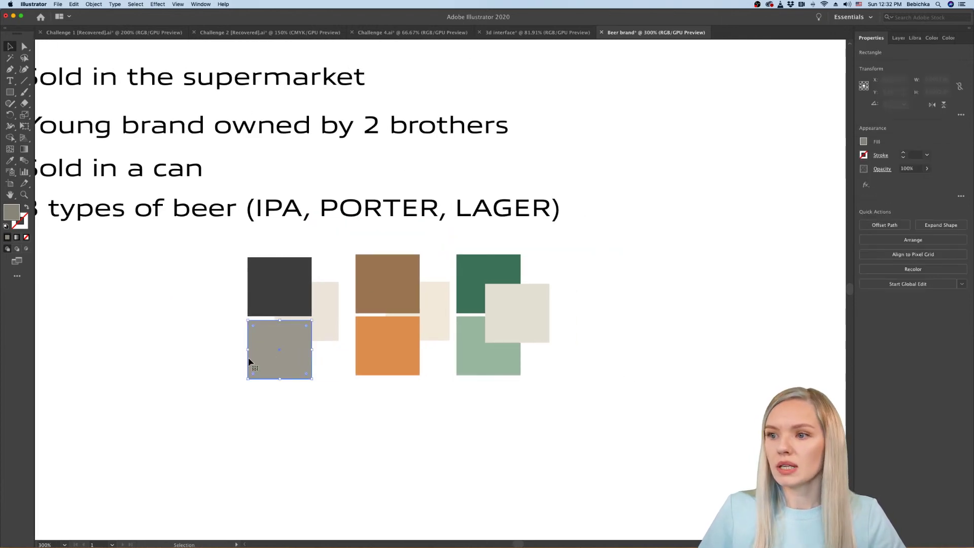
double_click(8, 217)
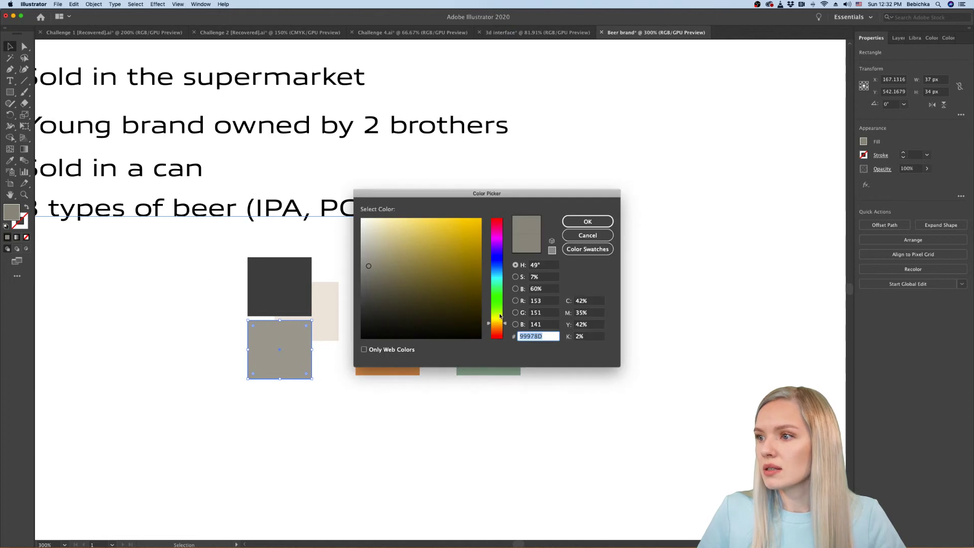
left_click(497, 326)
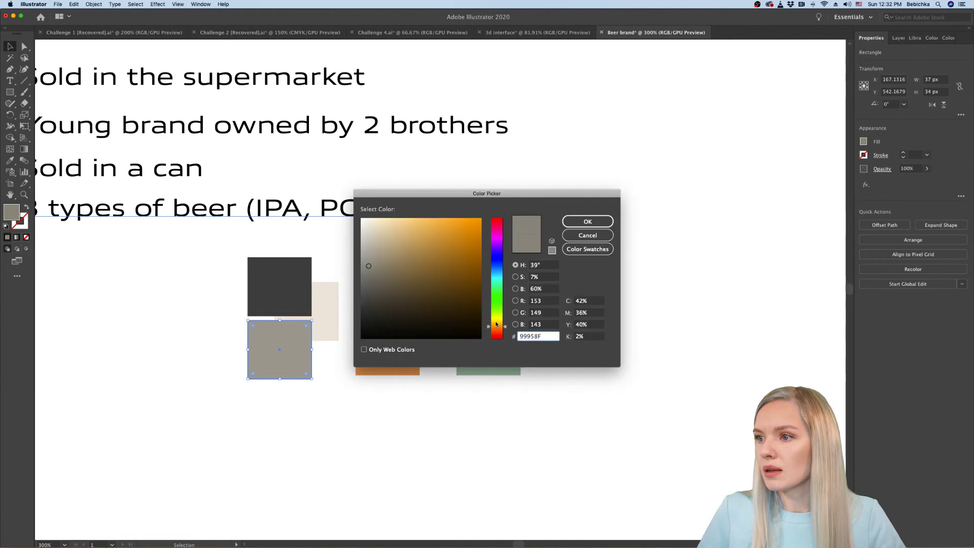
left_click(397, 266)
left_click(380, 260)
left_click_drag(497, 231, 496, 262)
left_click(381, 266)
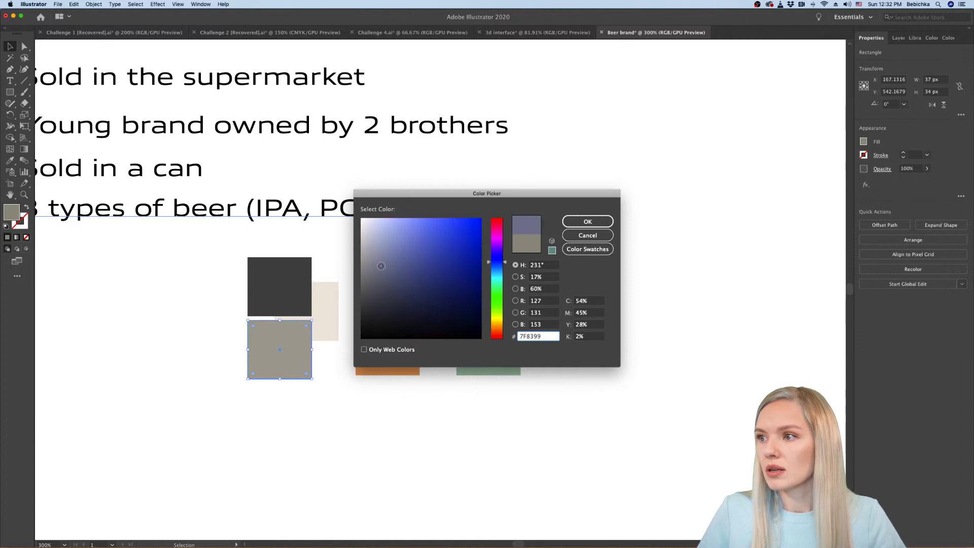
left_click(588, 221)
left_click(632, 321)
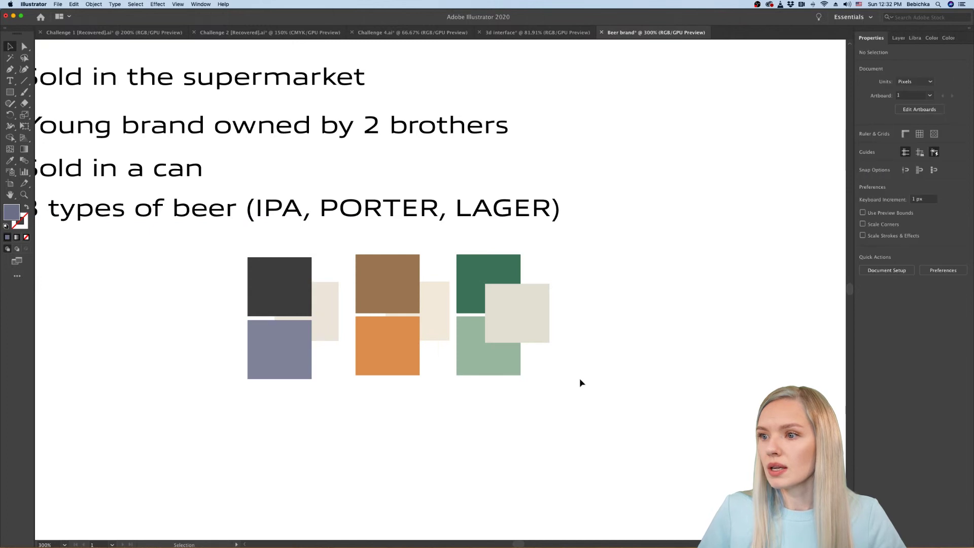
Step: Move the cream square behind the brown and orange pair slightly further in behind them
scroll(579, 379, "down", 2)
scroll(576, 385, "up", 2)
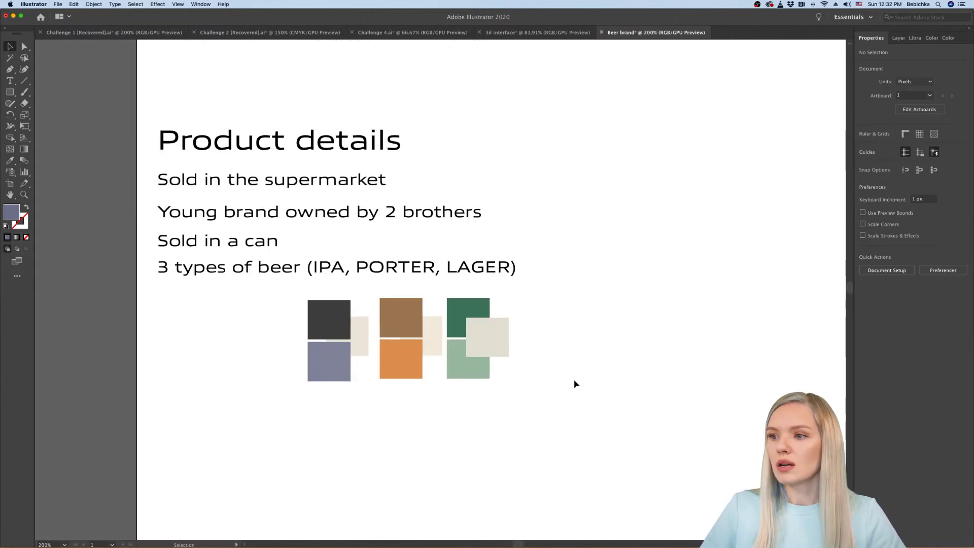
scroll(576, 384, "down", 2)
scroll(419, 343, "down", 3)
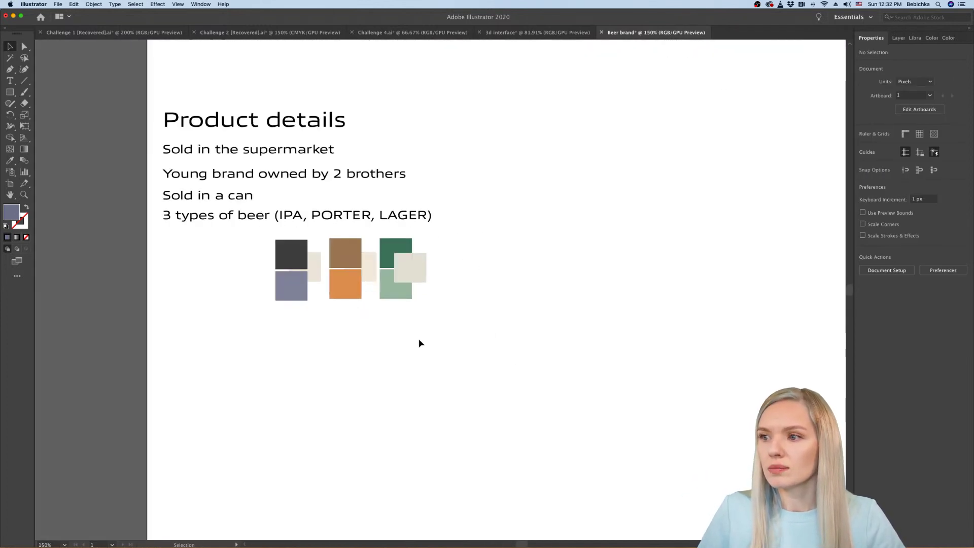
scroll(365, 305, "up", 1)
scroll(361, 305, "up", 2)
scroll(391, 296, "up", 3)
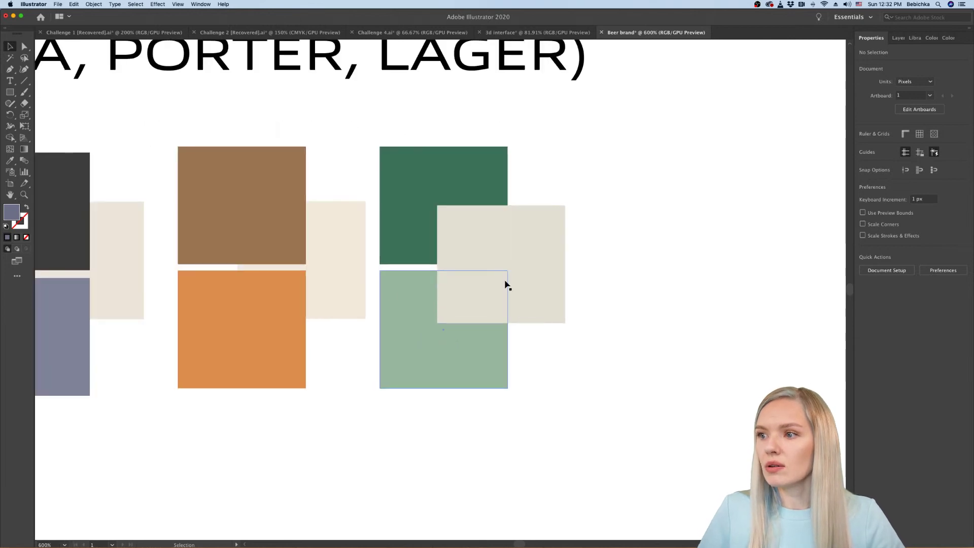
scroll(512, 272, "down", 1)
left_click(513, 274)
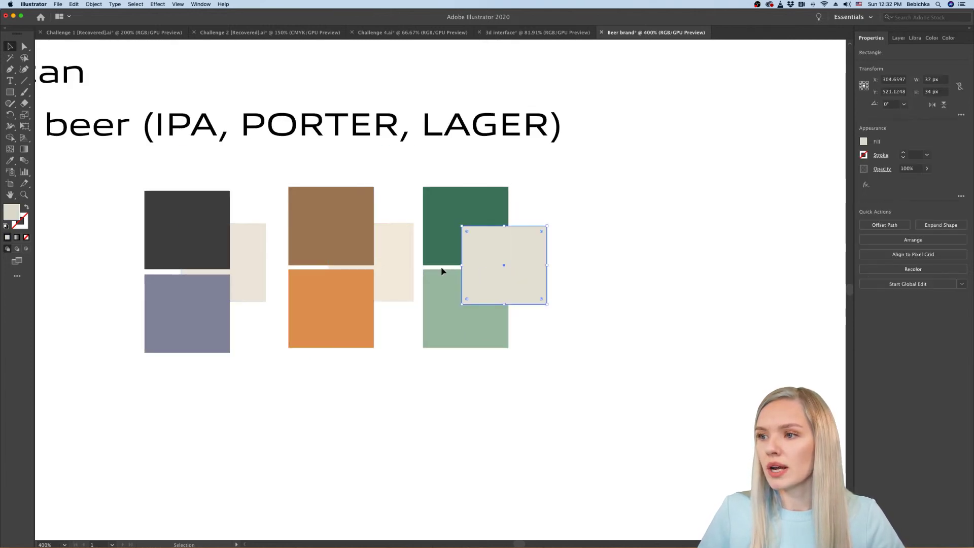
left_click_drag(394, 270, 381, 269)
left_click(585, 298)
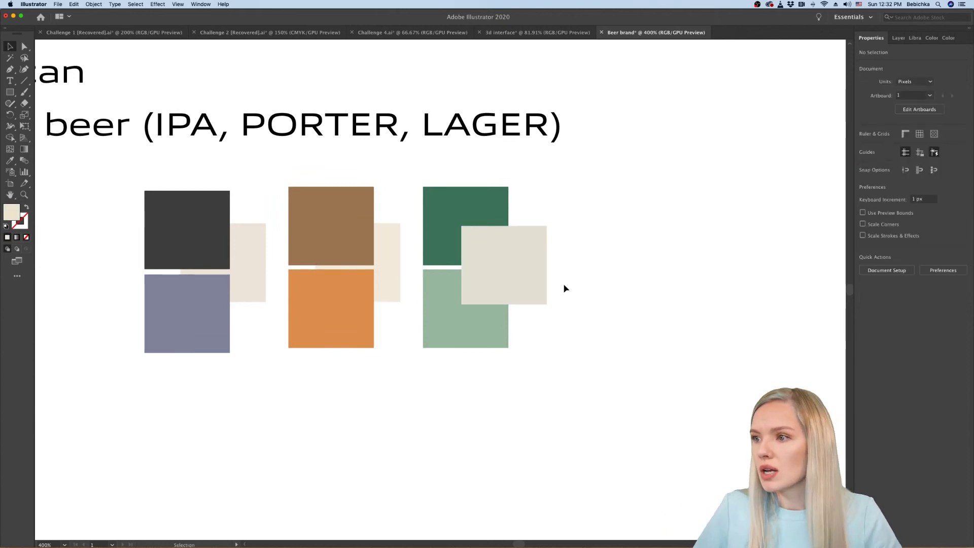
Step: Try placing copies of the greyish cream square at the orange and blue-violet squares, and undo them
key("z")
left_click(601, 263)
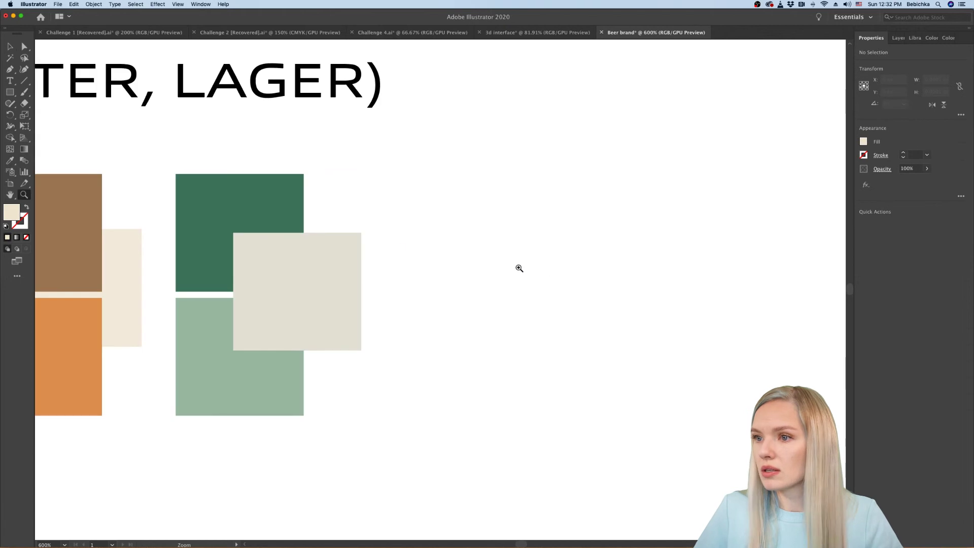
scroll(518, 267, "left", 5)
key("v")
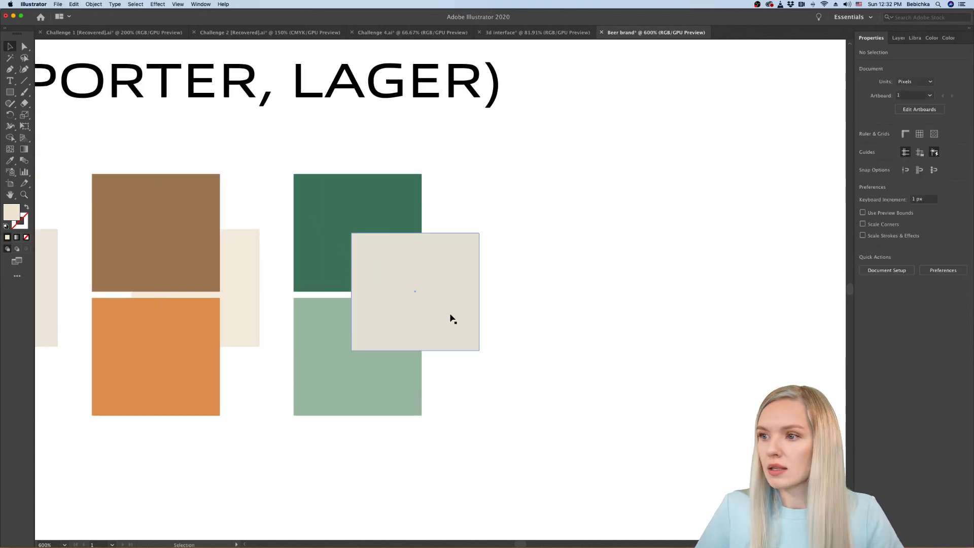
scroll(451, 318, "left", 8)
left_click_drag(681, 263, 239, 436)
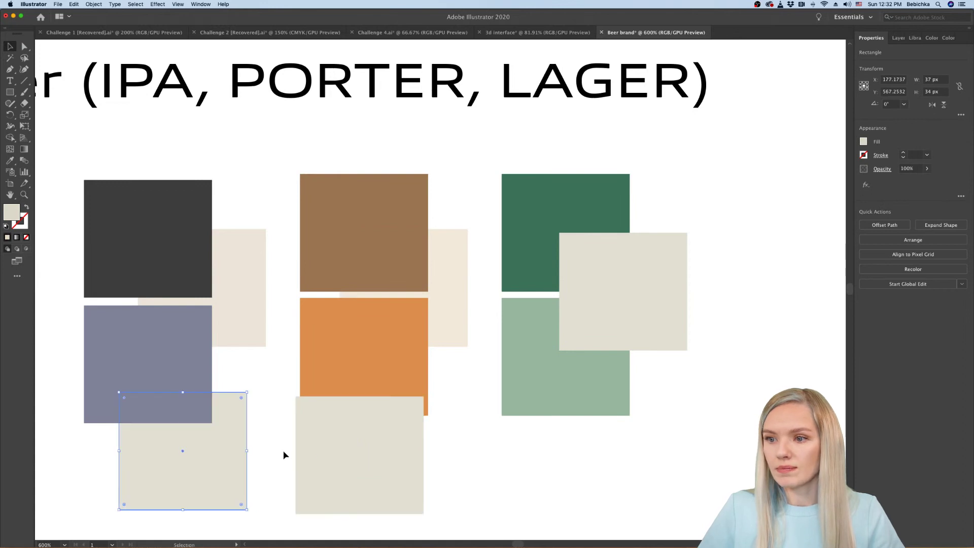
key("super+z")
key("super+z")
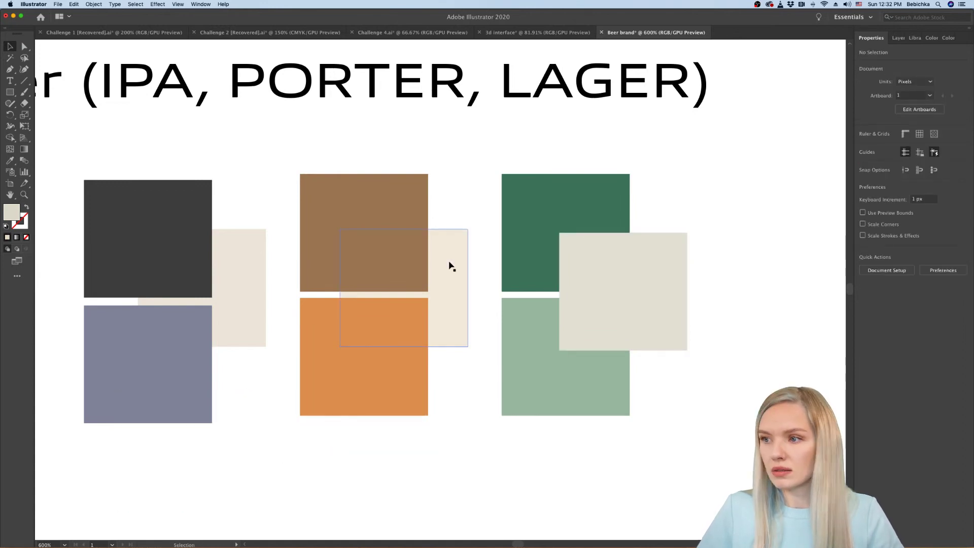
Step: Try placing copies of the warm cream square at the lower edge of all three colour pairs, and undo them
left_click_drag(451, 267, 415, 423)
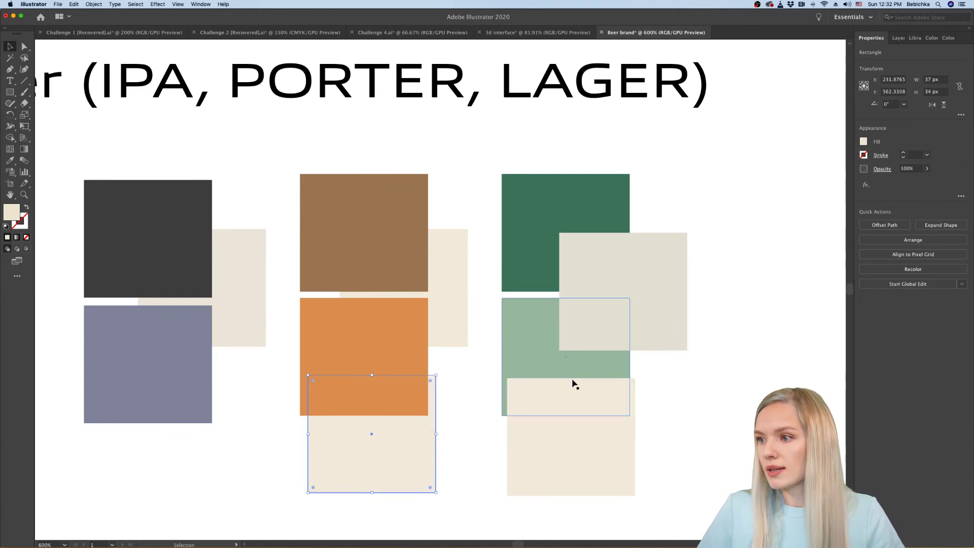
left_click_drag(399, 454, 180, 452)
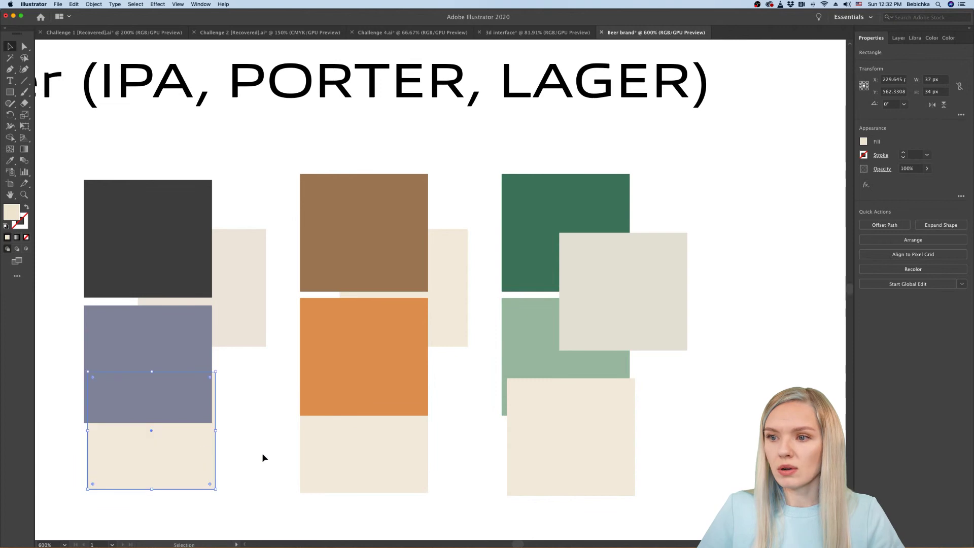
left_click(262, 453)
scroll(260, 452, "down", 1)
scroll(258, 452, "down", 1)
key("super+z")
key("super+z")
key("super+z")
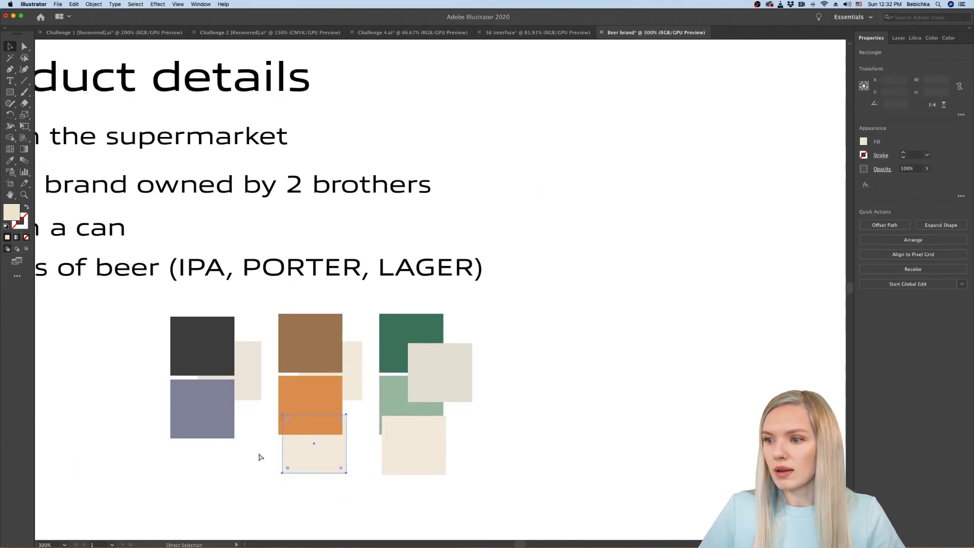
key("super+z")
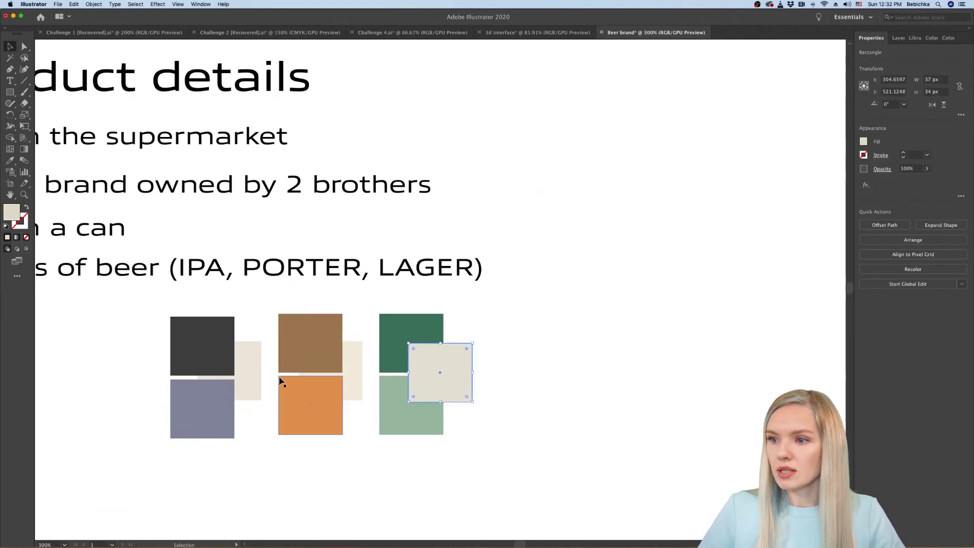
Step: Delete the cream squares beside the charcoal and green pairs and set the remaining cream square's fill to EFE8DC
left_click(248, 373, "shift")
key("Delete")
key("v")
left_click(353, 380)
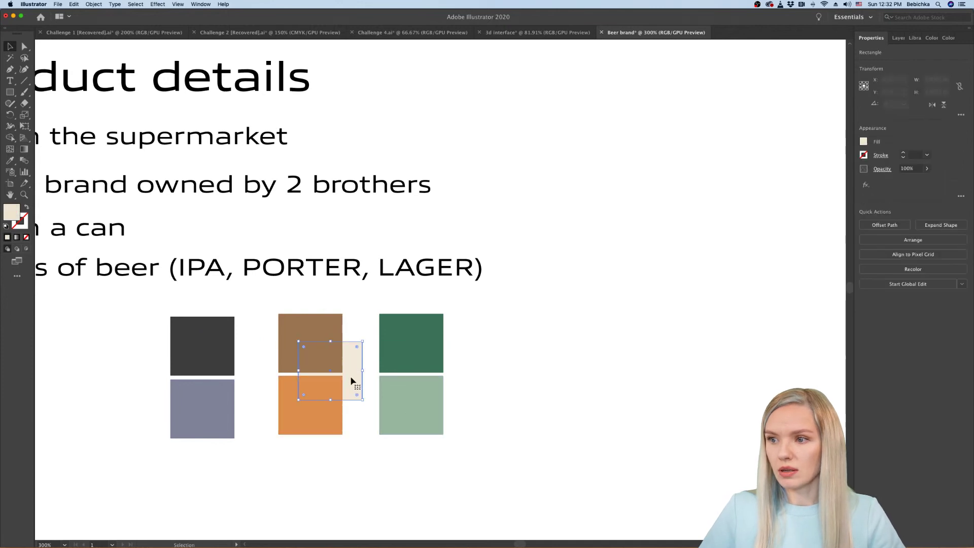
double_click(11, 212)
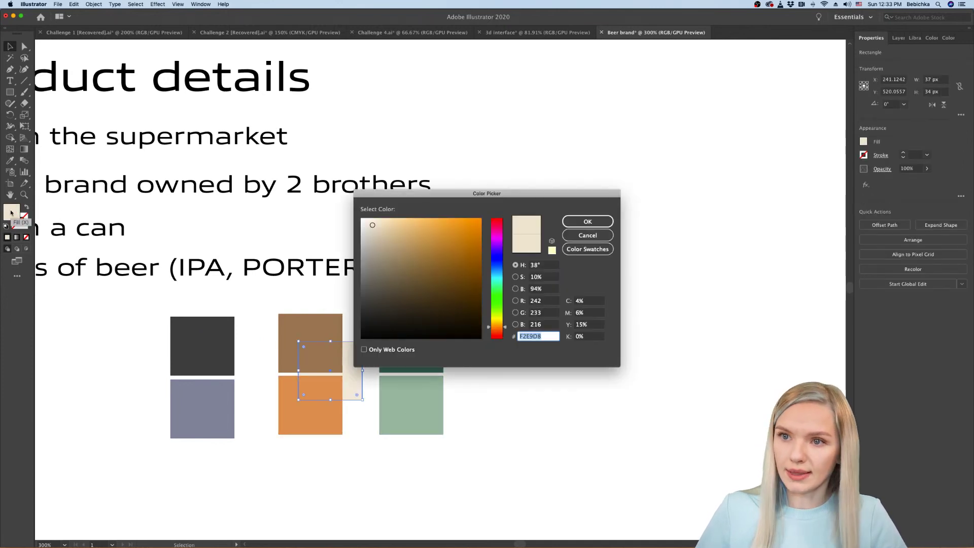
left_click(370, 225)
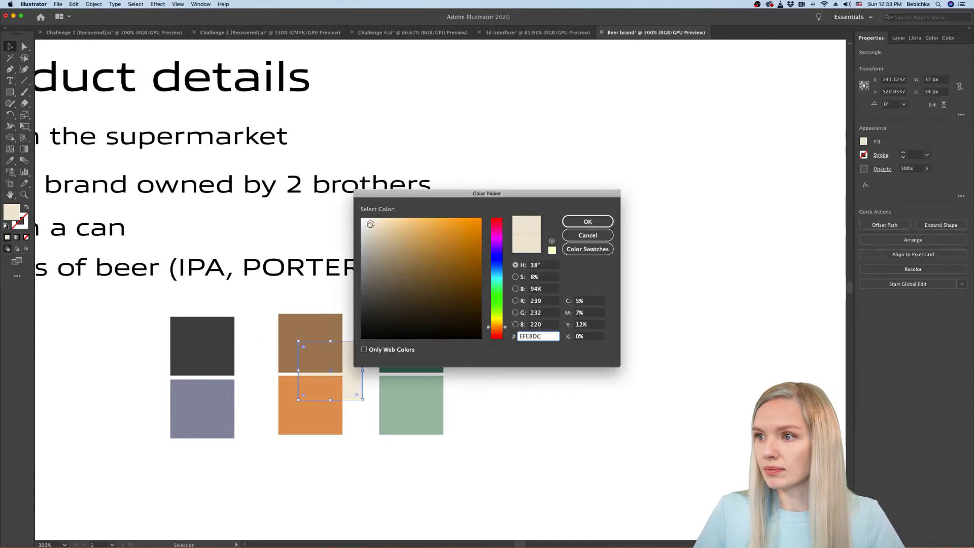
left_click(587, 222)
left_click(486, 443)
Step: Duplicate the recoloured cream square onto the charcoal and green colour pairs
scroll(324, 402, "up", 3)
scroll(324, 402, "down", 2)
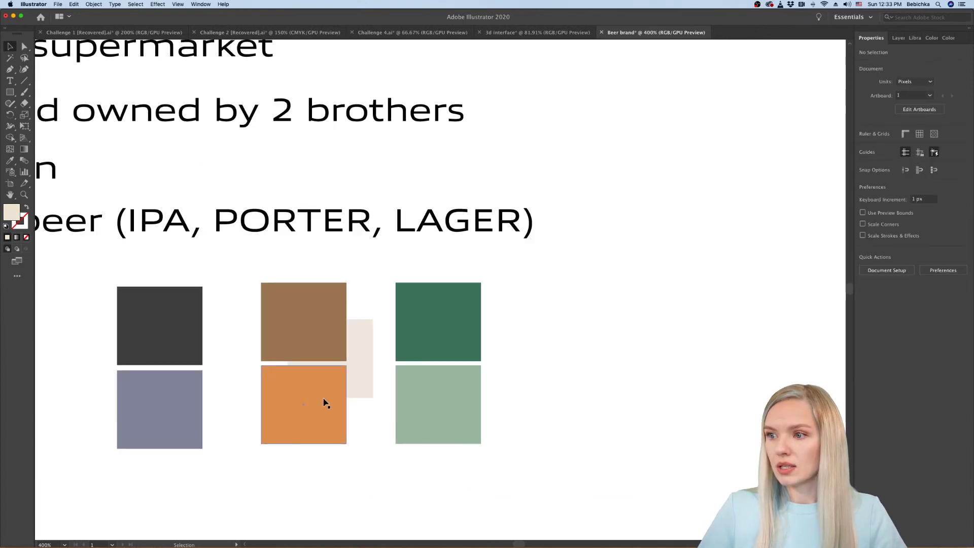
left_click_drag(394, 347, 224, 351)
left_click(574, 395)
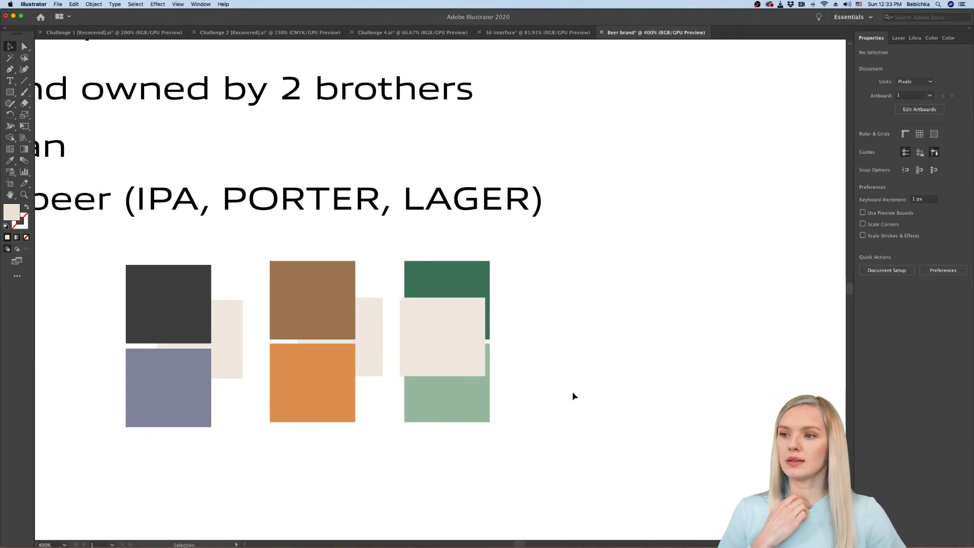
Step: Move the blue-violet, orange and light green squares down together to open a gap below the dark squares
scroll(574, 396, "down", 5)
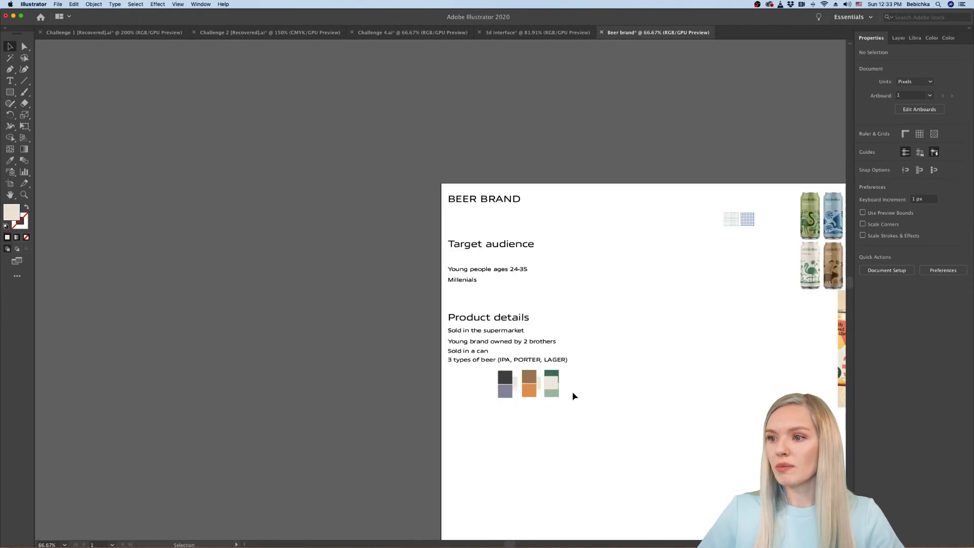
scroll(569, 394, "up", 4)
scroll(546, 377, "up", 1)
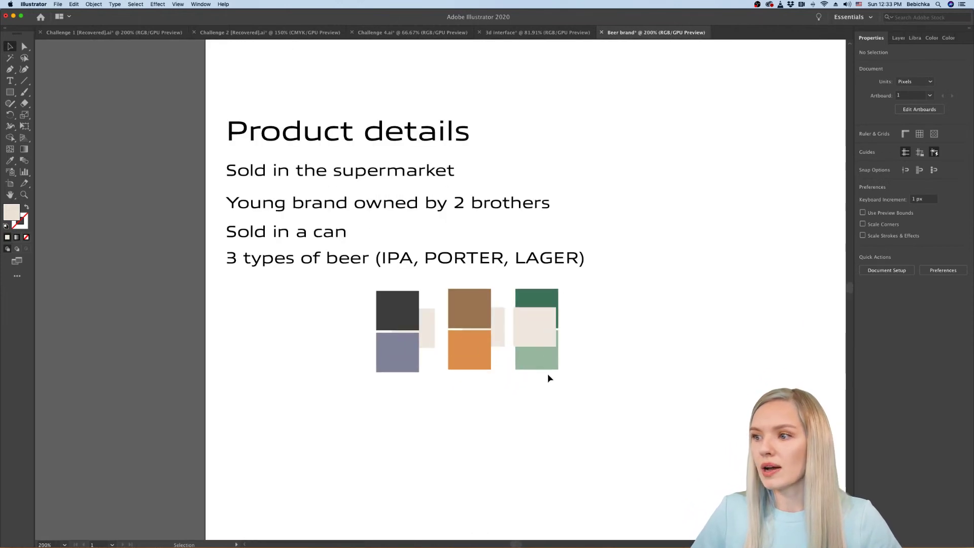
left_click_drag(556, 371, 394, 378)
left_click_drag(479, 355, 482, 404)
Step: Move the three cream squares together into the gap between the dark and accent colour rows
scroll(598, 369, "right", 3)
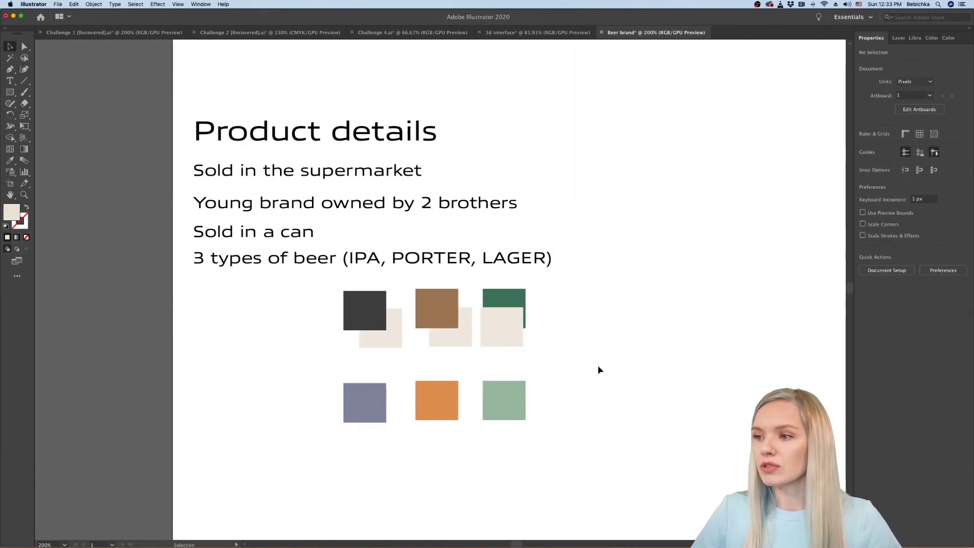
left_click_drag(517, 345, 381, 363)
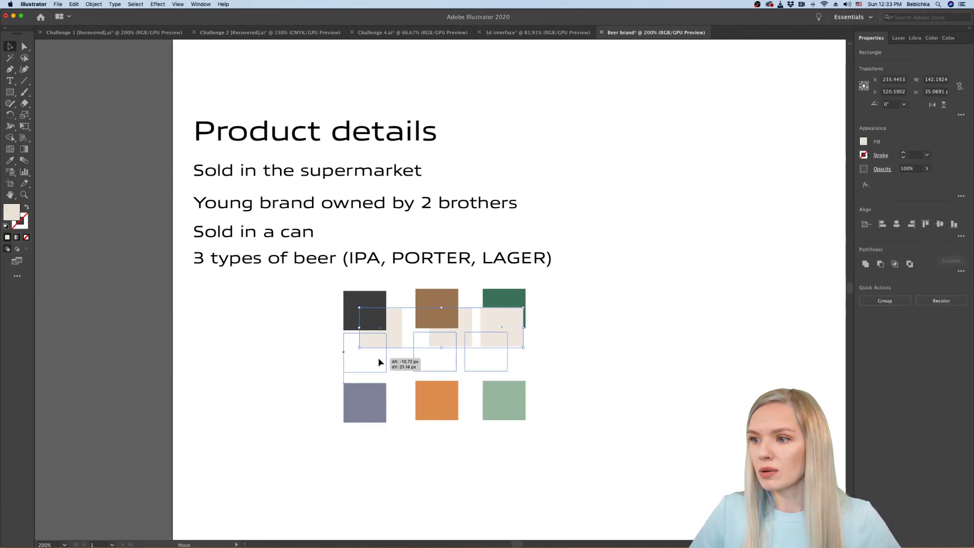
left_click(549, 351)
Step: Align the three cream squares by their vertical centres and position them midway between the dark and accent rows
scroll(549, 351, "right", 1)
scroll(523, 346, "up", 5)
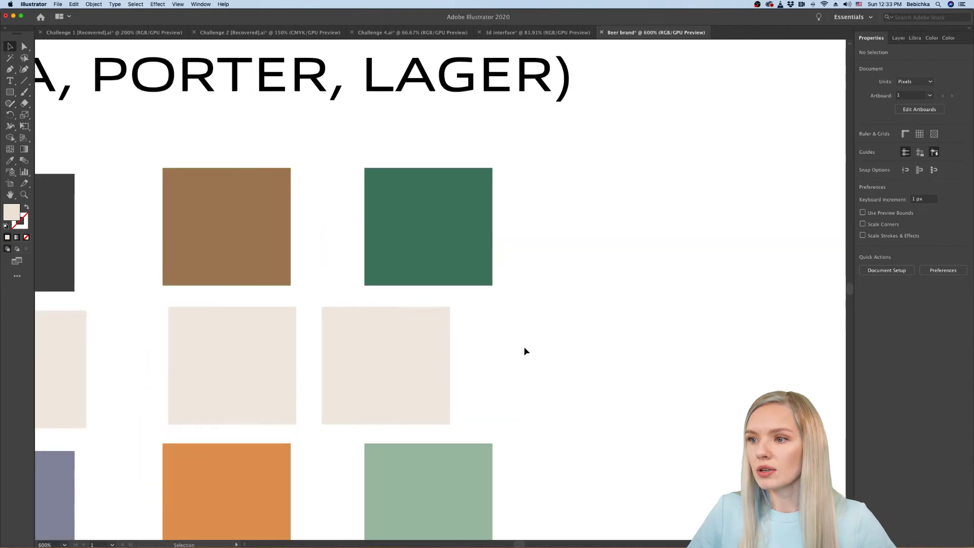
scroll(523, 346, "down", 2)
scroll(524, 346, "down", 1)
left_click_drag(541, 333, 203, 359)
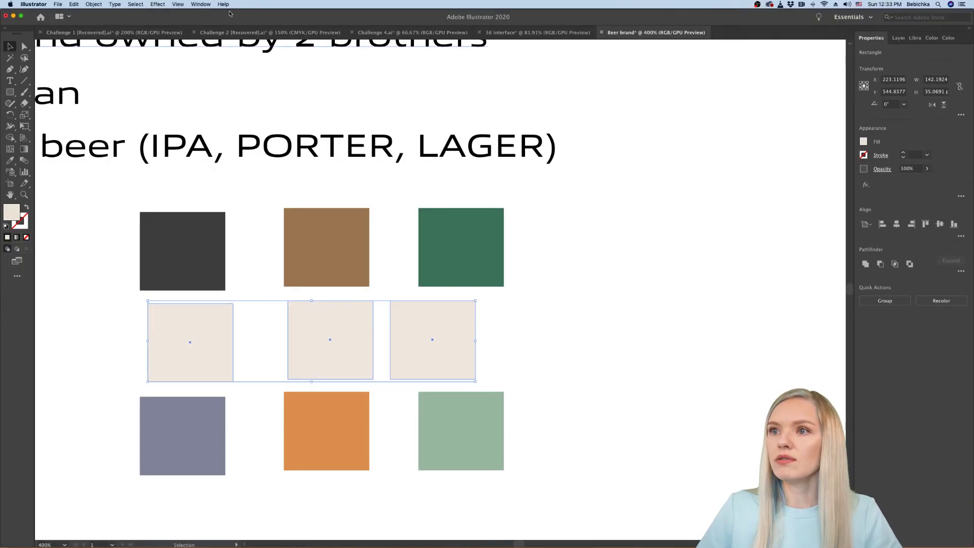
left_click(201, 5)
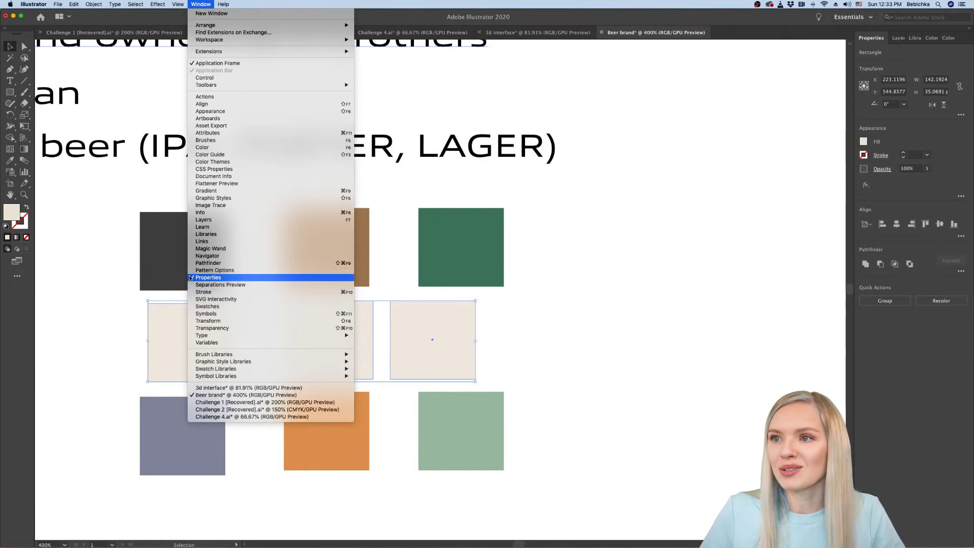
left_click(655, 315)
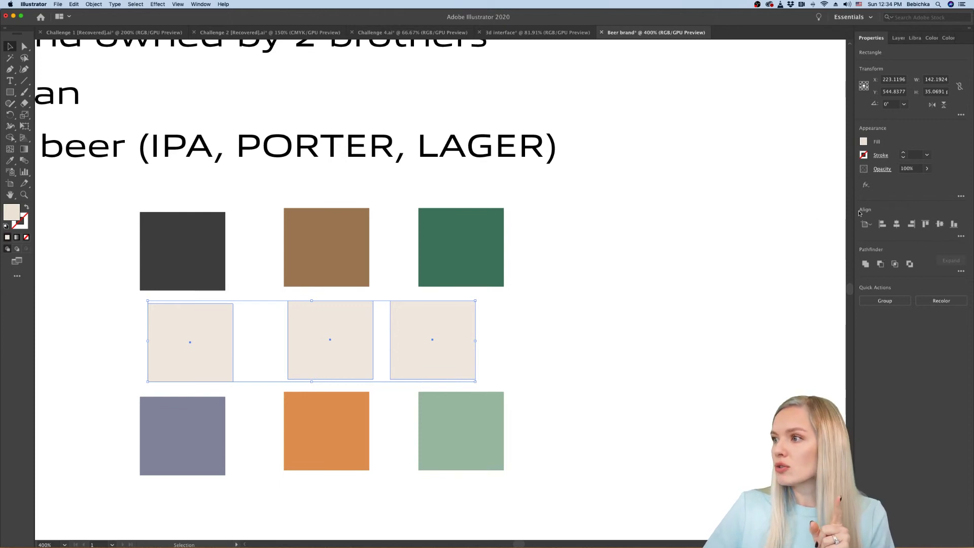
left_click(940, 225)
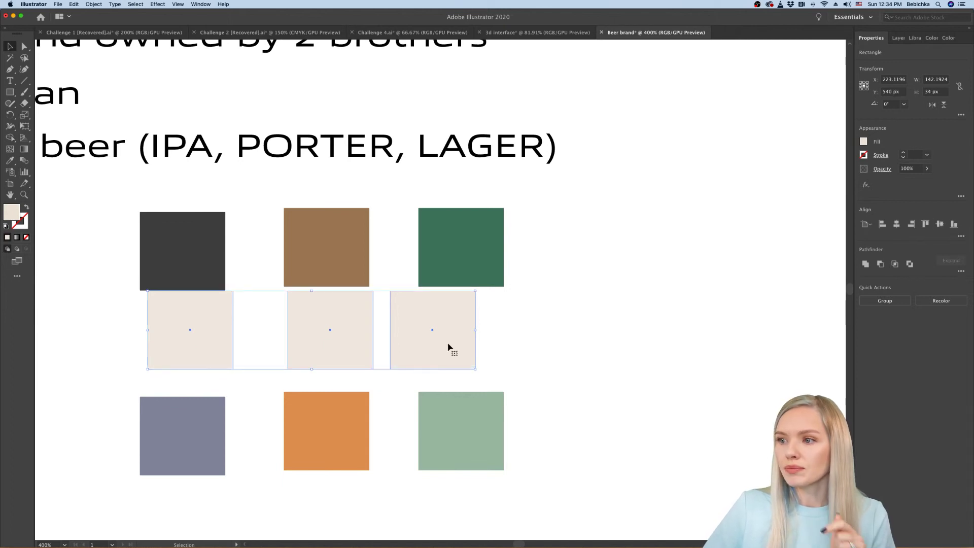
left_click_drag(442, 348, 442, 360)
left_click(637, 354)
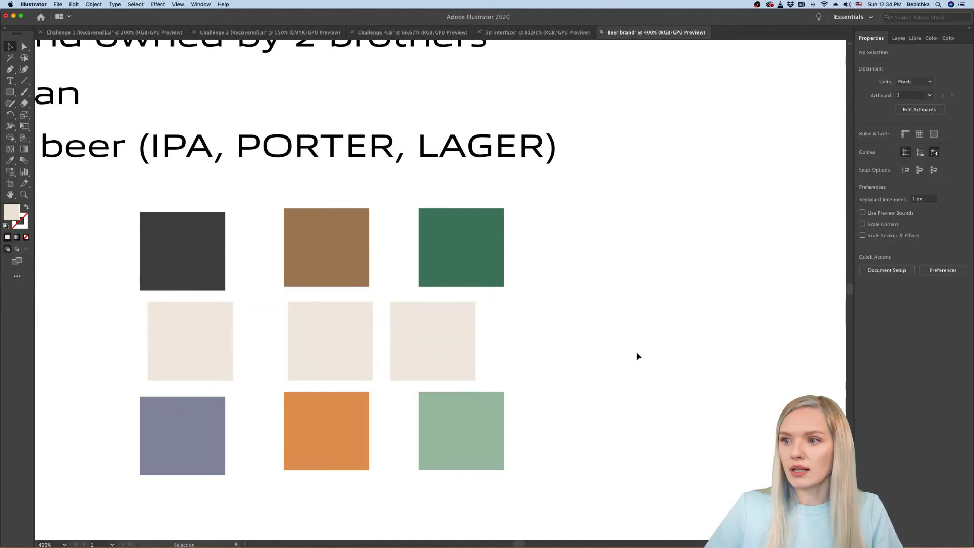
Step: Align the charcoal, brown and dark green squares by their vertical centres and place the row above the cream squares
left_click_drag(563, 237, 188, 272)
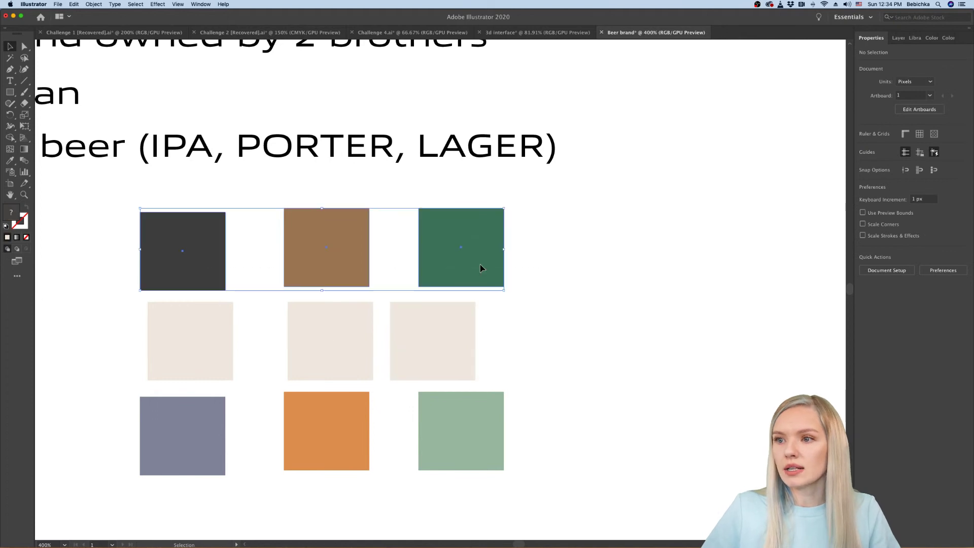
left_click(940, 224)
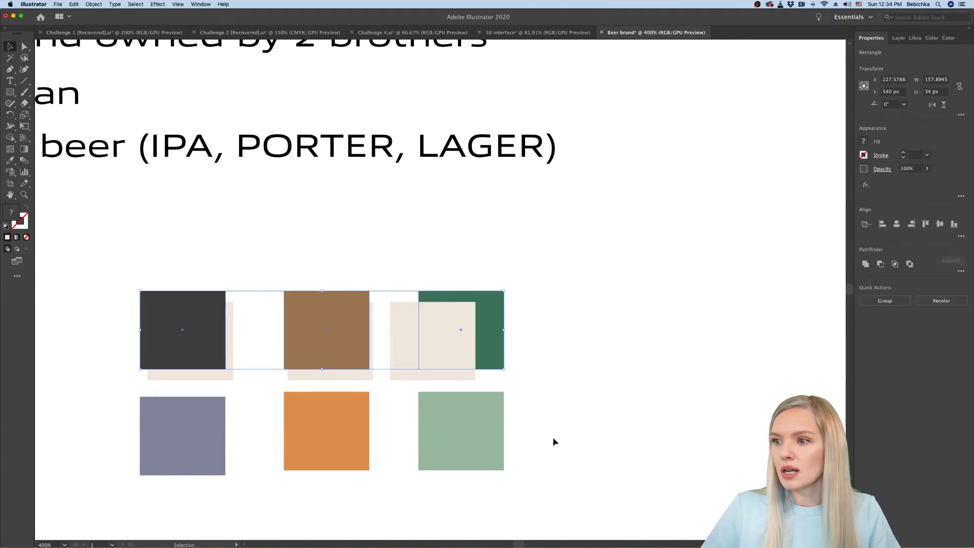
left_click_drag(496, 327, 492, 237)
Step: Align the blue-violet, orange and light green squares by their vertical centres and place the row below the cream squares
left_click_drag(557, 433, 279, 461)
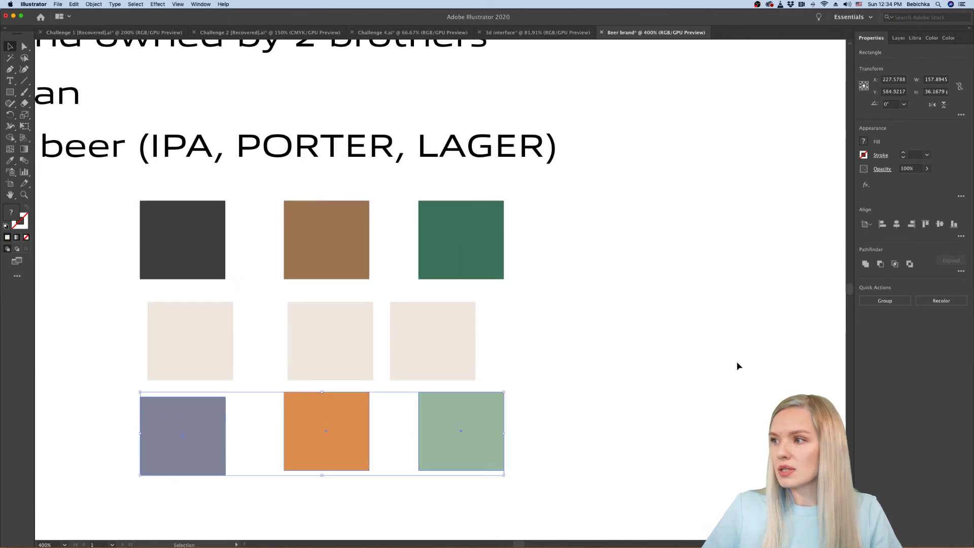
left_click(925, 224)
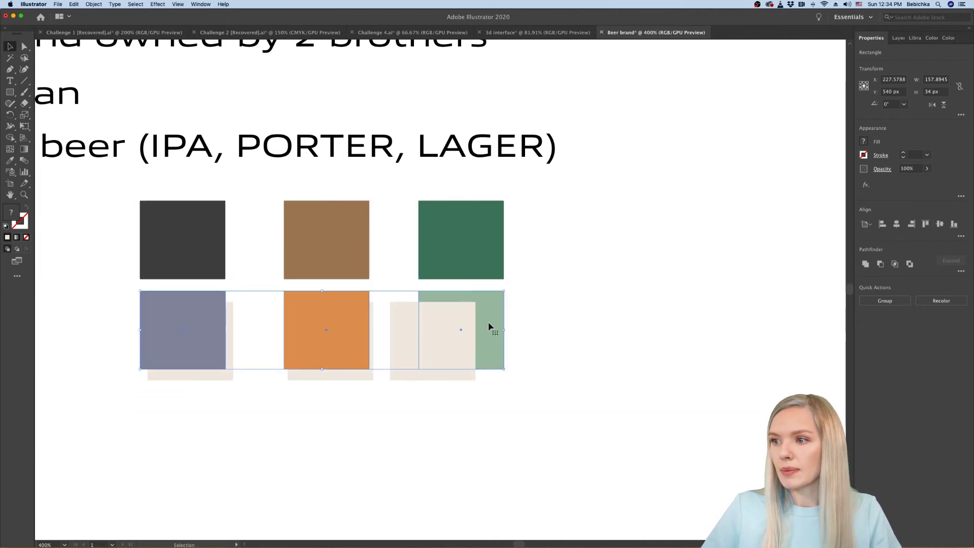
left_click_drag(488, 323, 449, 458)
Step: Align the cream and light green squares to the horizontal centre of the dark green square, using it as key object
left_click(553, 452)
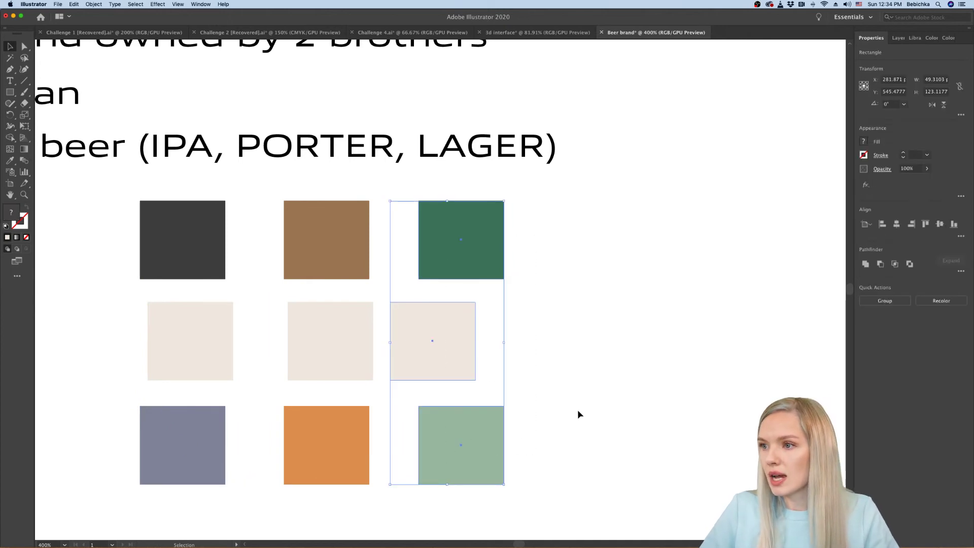
left_click(476, 256)
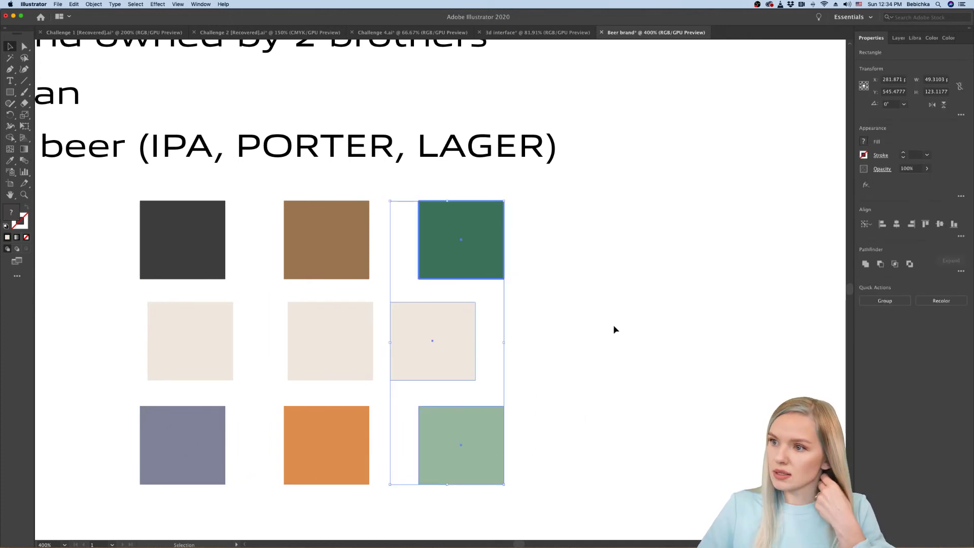
left_click(898, 225)
Step: Align the middle column's cream and orange squares to the horizontal centre of the brown square, using it as key object
left_click(406, 269)
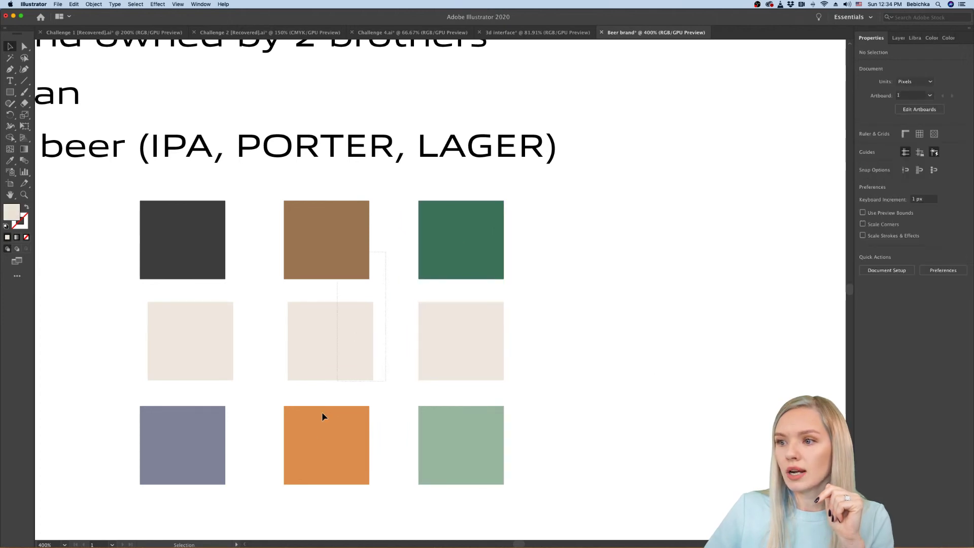
left_click_drag(322, 412, 324, 416)
left_click(353, 267)
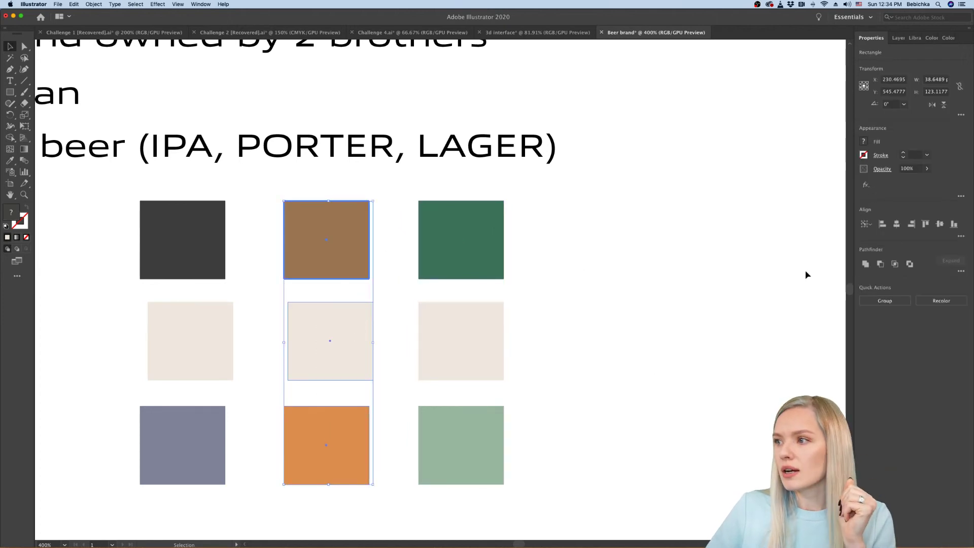
left_click(896, 223)
left_click(488, 403)
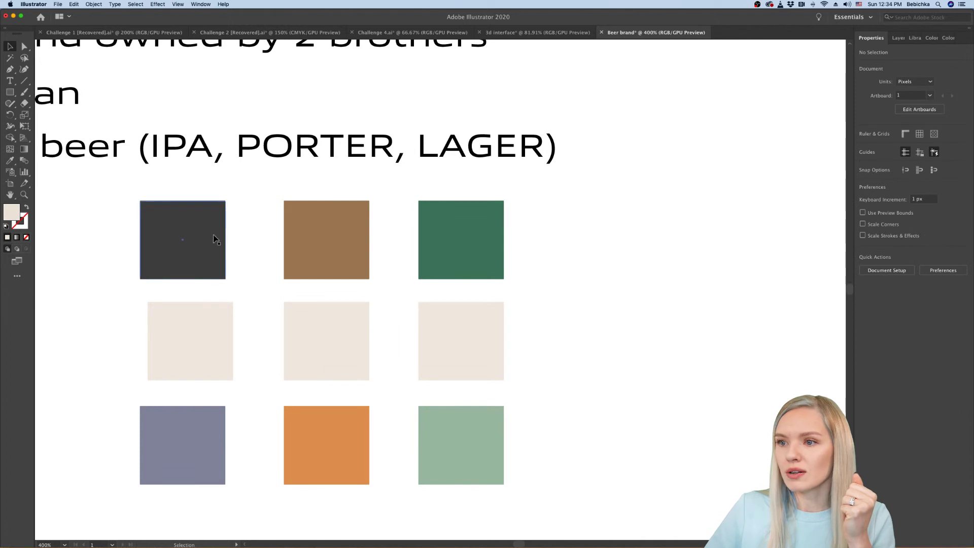
Step: Align the cream and blue-violet squares to the horizontal centre of the charcoal square, using it as key object
left_click_drag(240, 245, 169, 434)
left_click(205, 264)
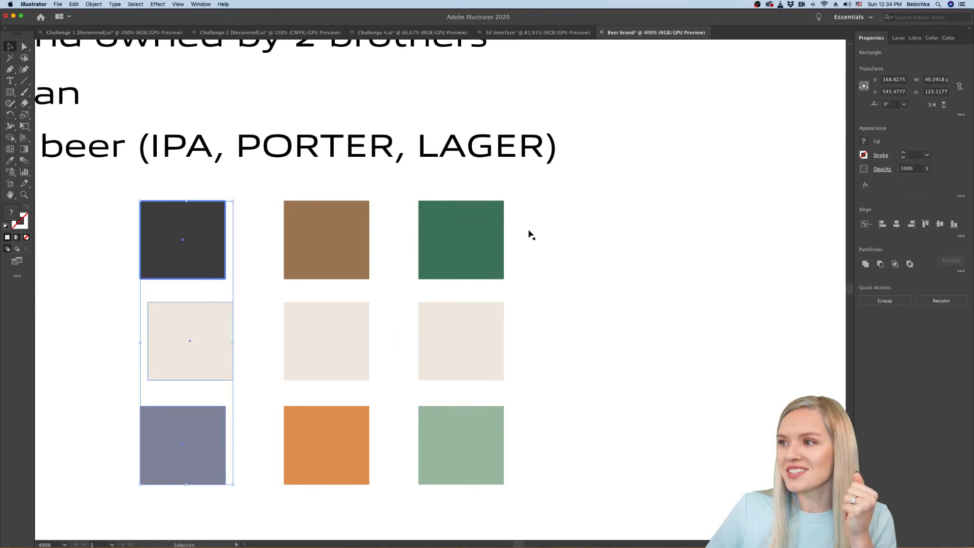
left_click(898, 223)
left_click(603, 386)
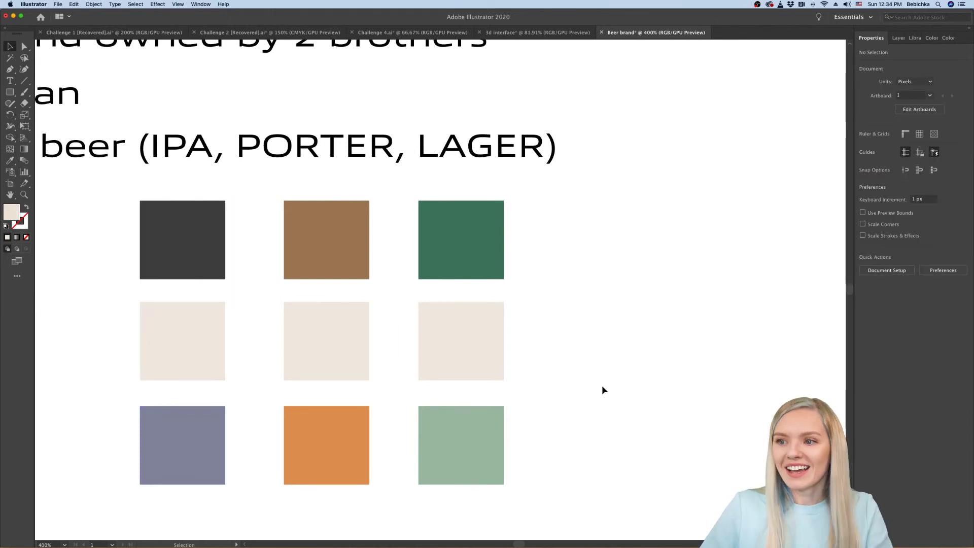
Step: Group the squares of each colour column separately and select all three groups
left_click_drag(284, 450, 287, 475)
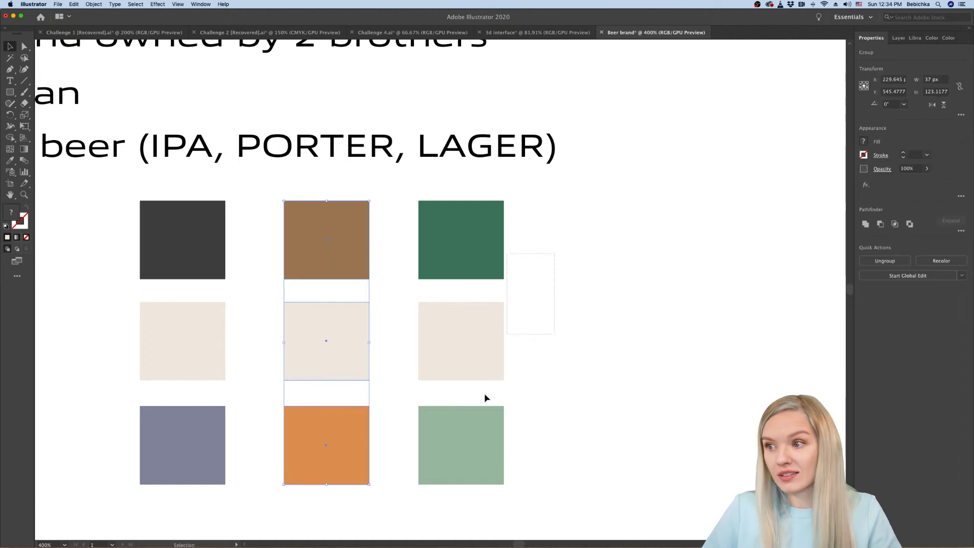
left_click_drag(470, 485, 470, 486)
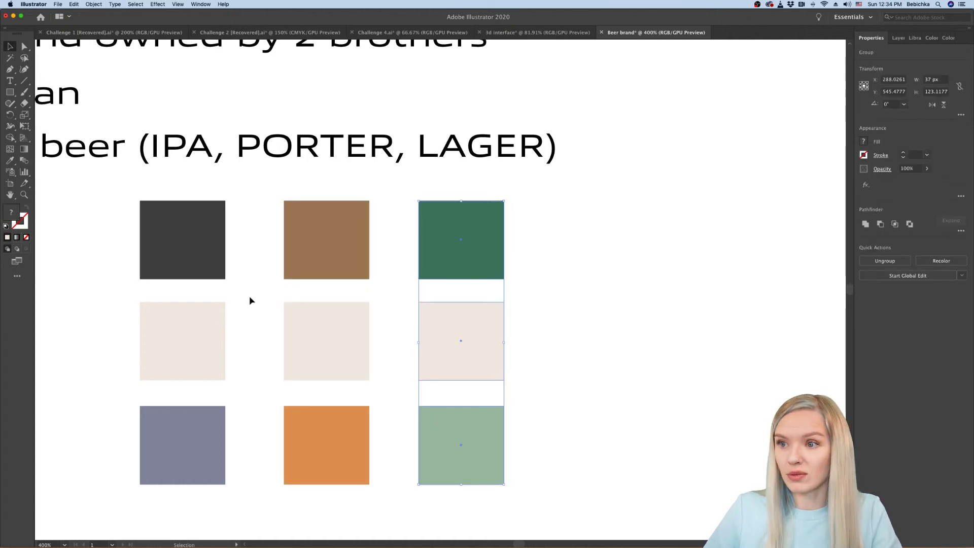
left_click_drag(182, 429, 183, 429)
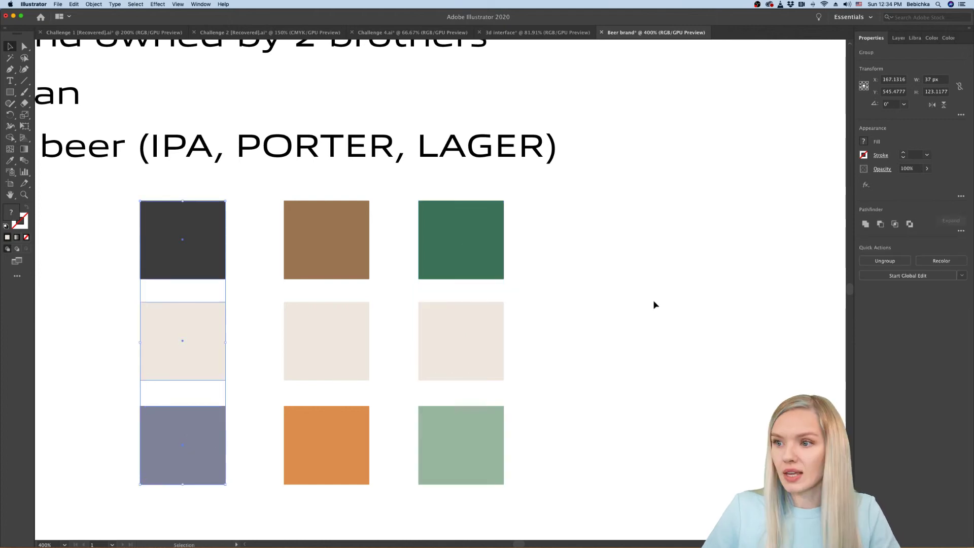
left_click(575, 302)
left_click_drag(578, 248, 160, 494)
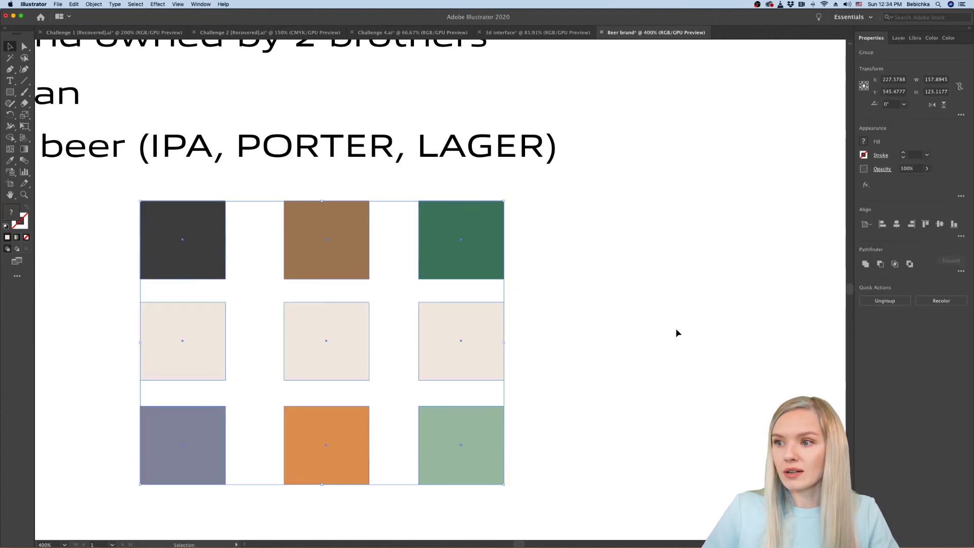
left_click(961, 238)
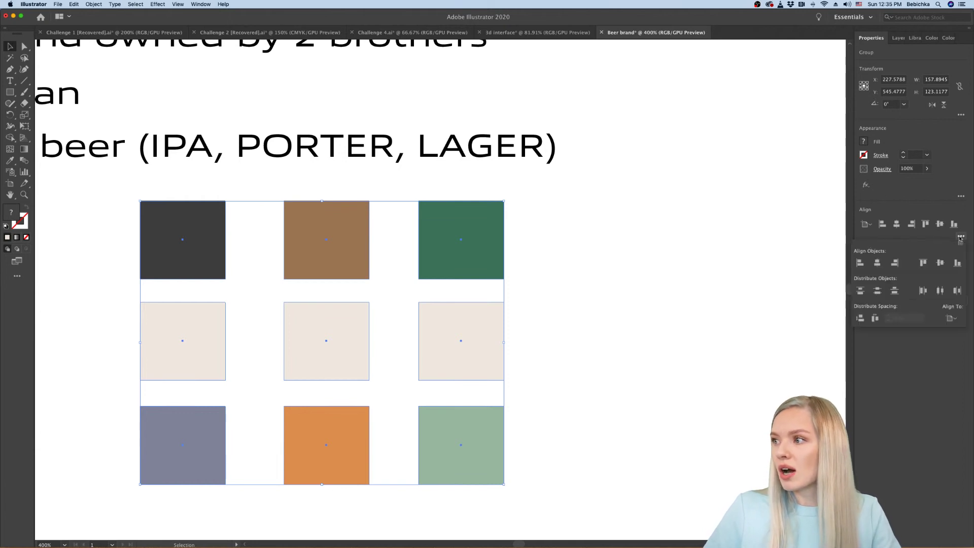
left_click(875, 319)
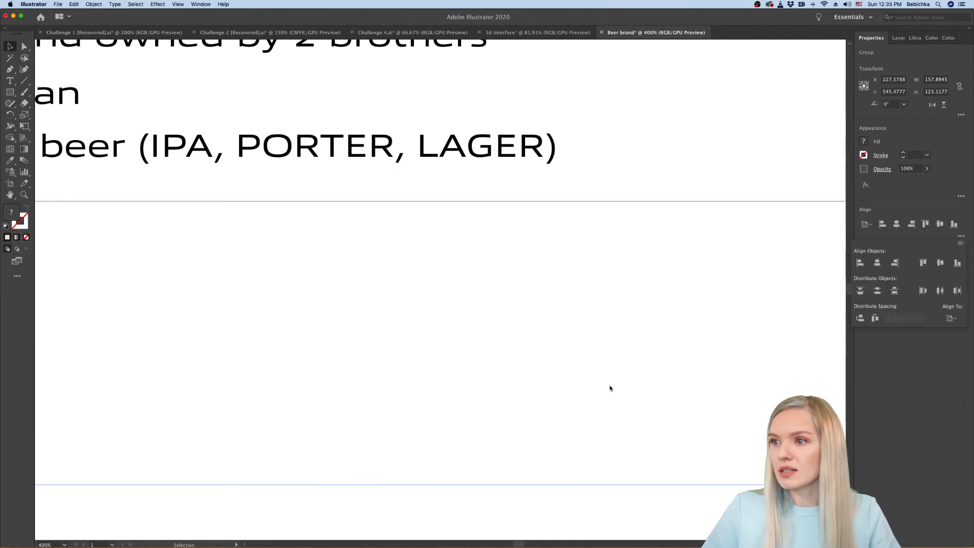
key("super+z")
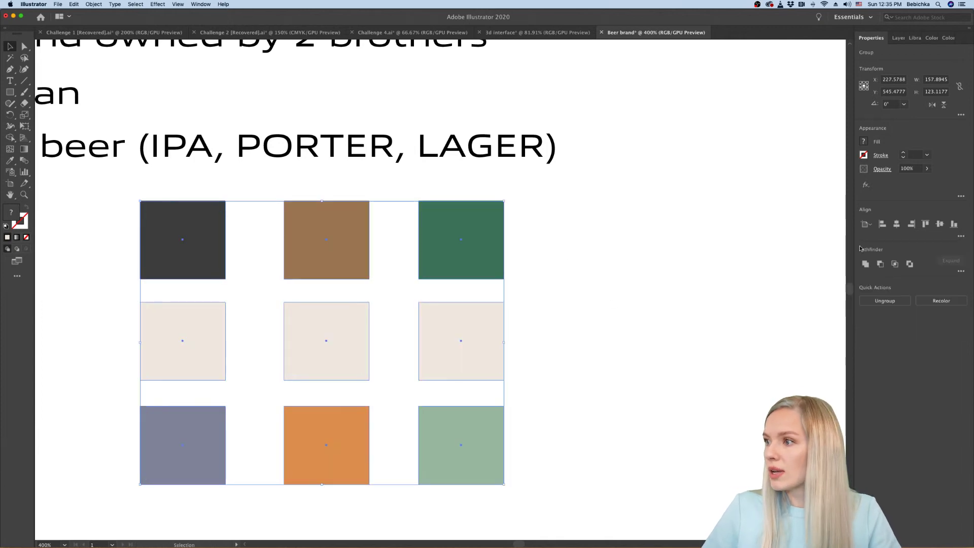
Step: Set the alignment reference to Align to Selection and distribute the horizontal spacing of the three column groups evenly
left_click(866, 224)
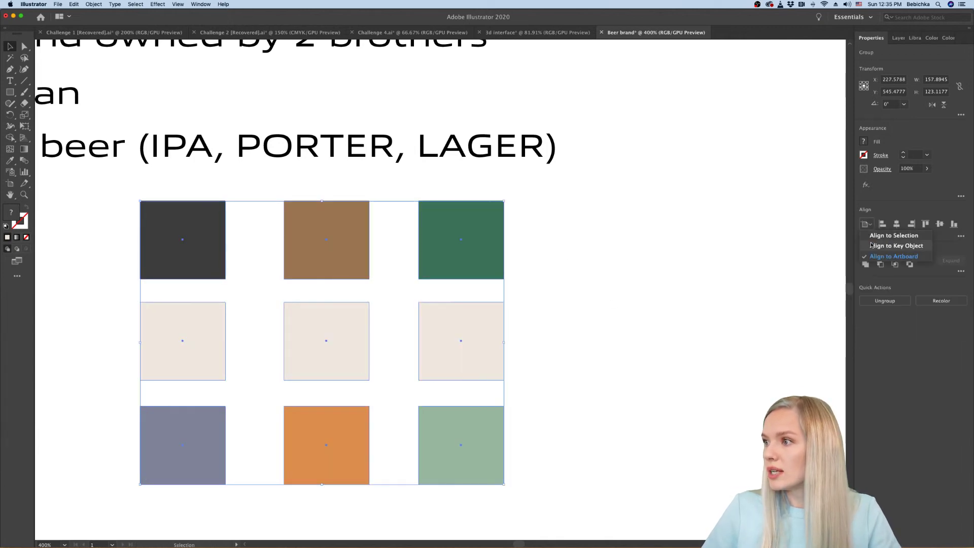
left_click(873, 236)
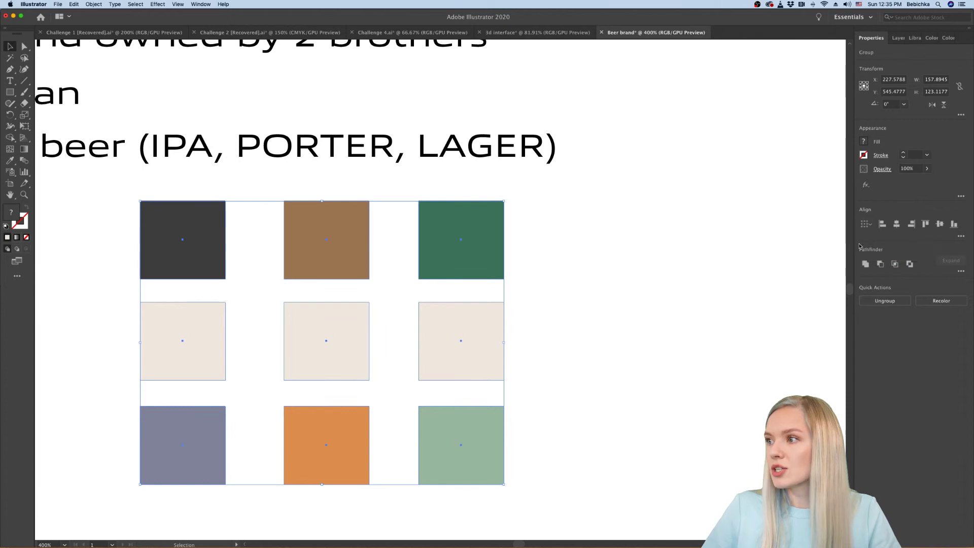
left_click(961, 237)
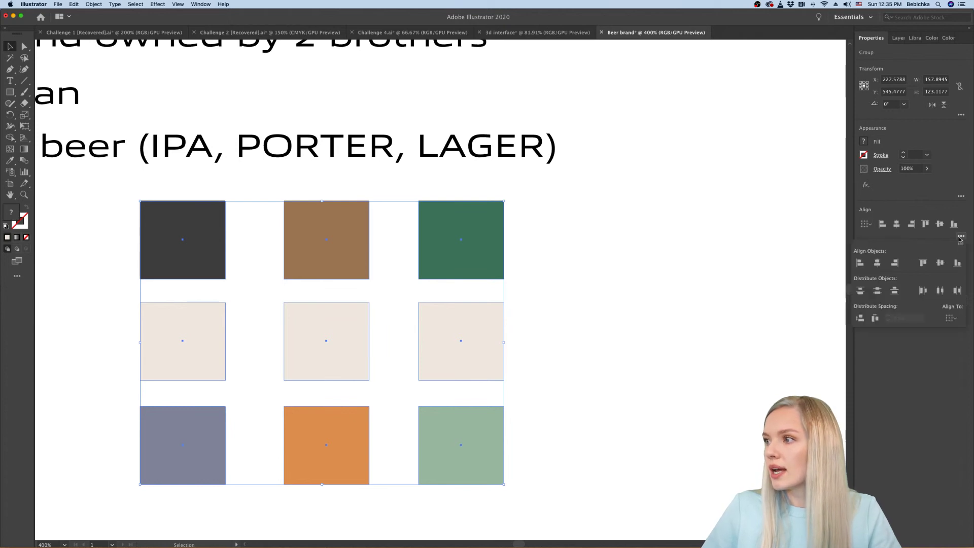
left_click(875, 318)
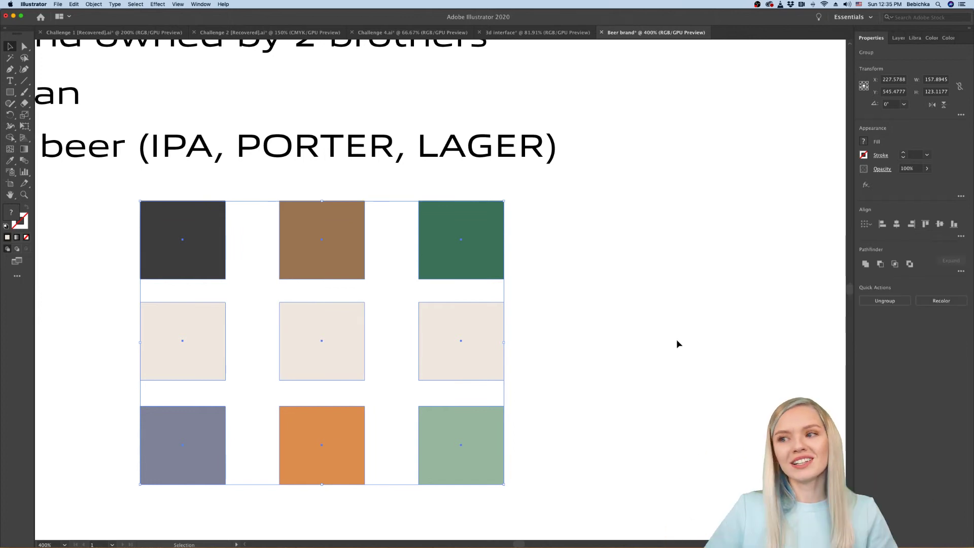
left_click(676, 343)
Step: Examine the finished palette grid below the product details at different zoom levels
scroll(571, 338, "down", 5)
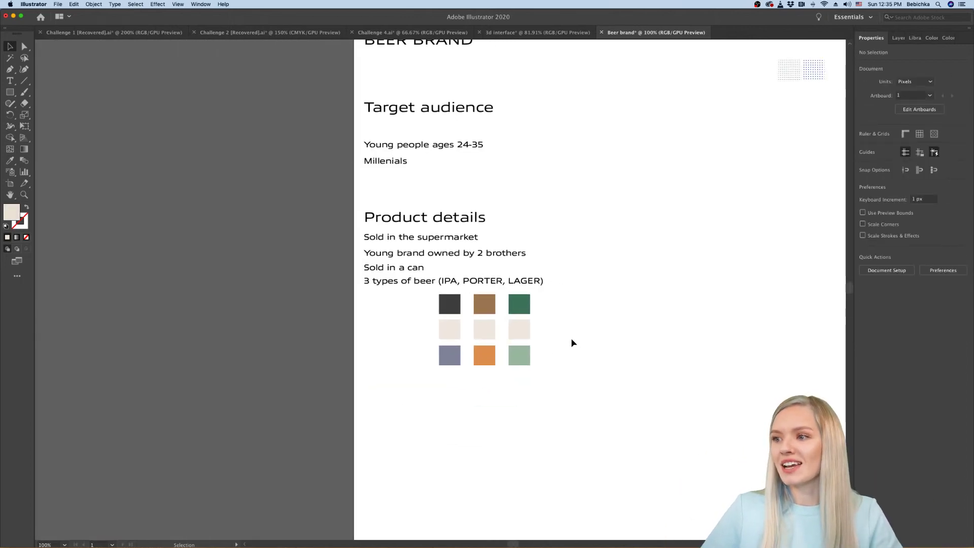
scroll(437, 330, "up", 3)
scroll(436, 333, "up", 1)
scroll(436, 333, "down", 1)
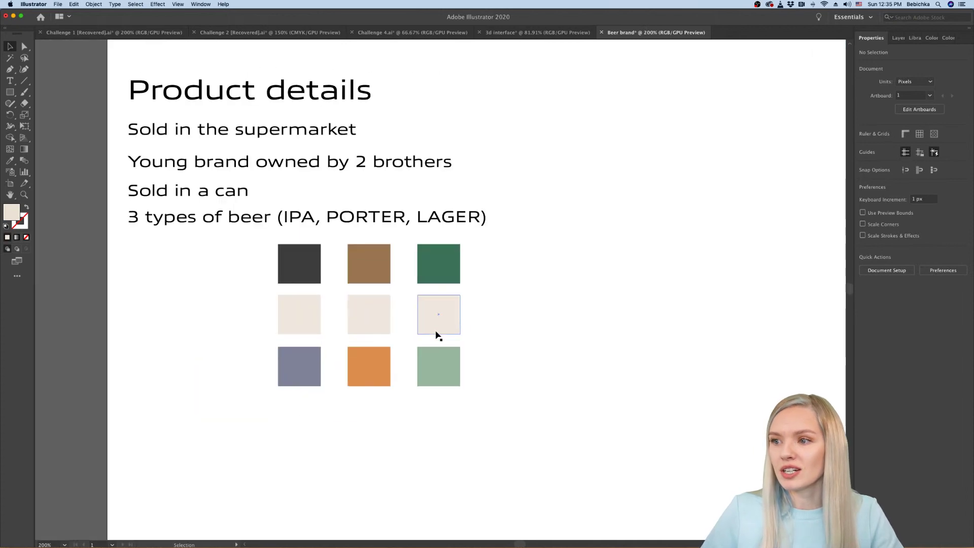
left_click_drag(315, 329, 300, 324)
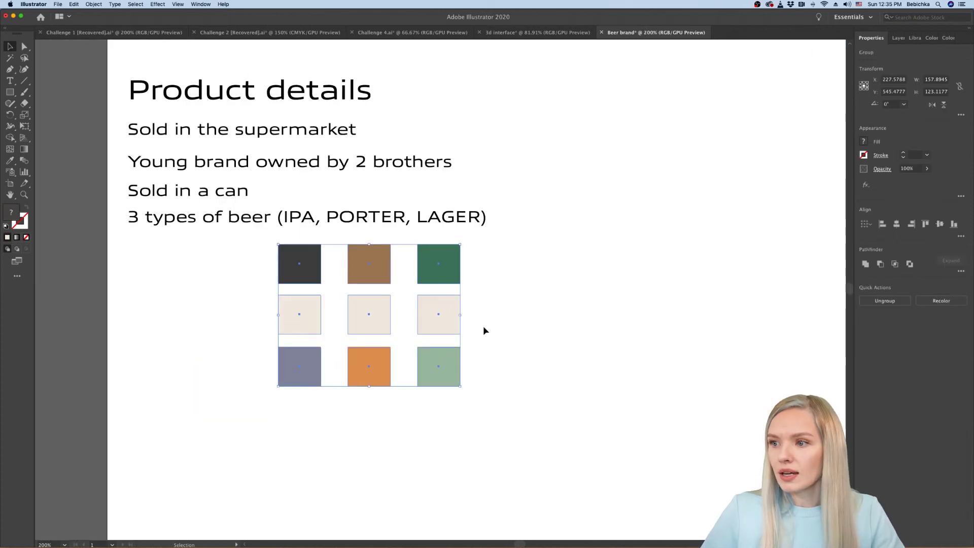
left_click(483, 326)
scroll(483, 388, "down", 1)
scroll(484, 390, "down", 2)
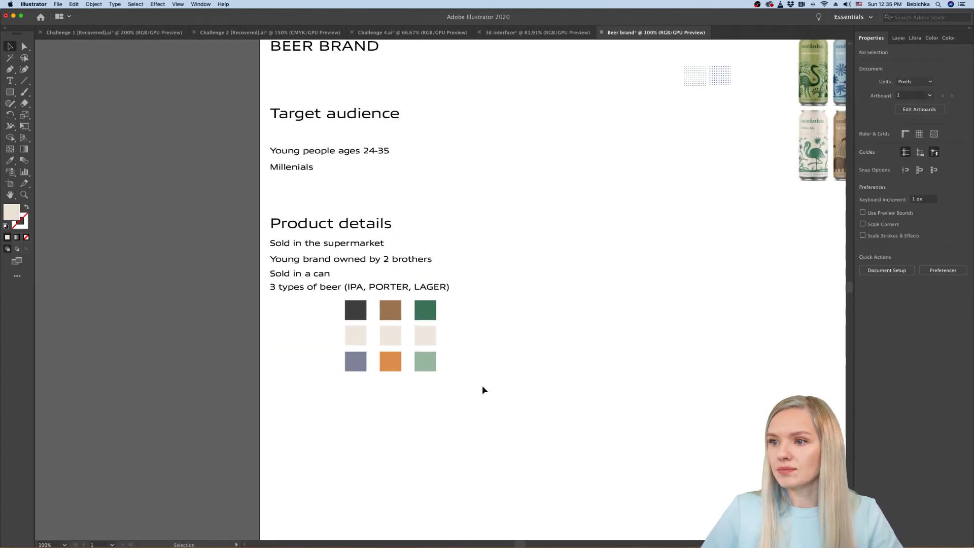
scroll(482, 390, "right", 5)
scroll(483, 390, "down", 2)
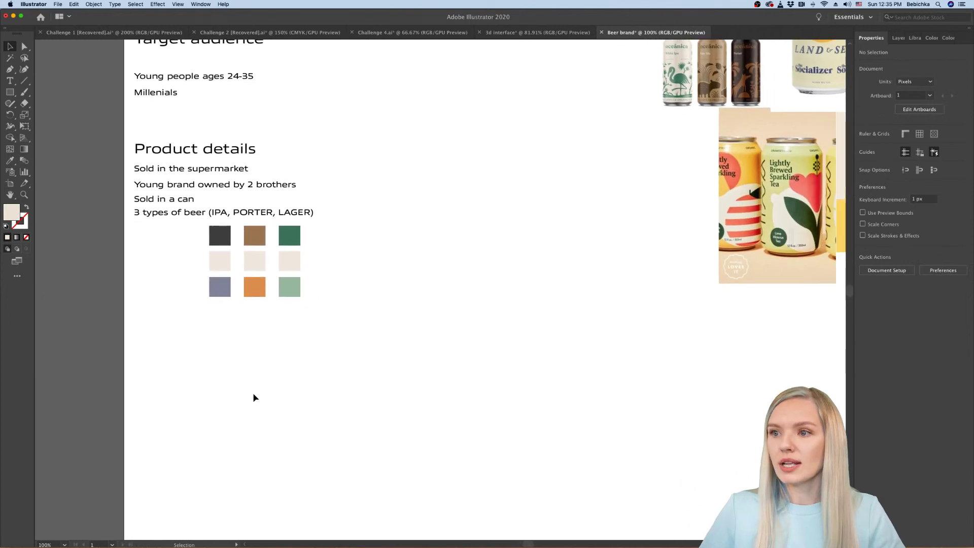
scroll(254, 396, "down", 2)
scroll(188, 288, "up", 2)
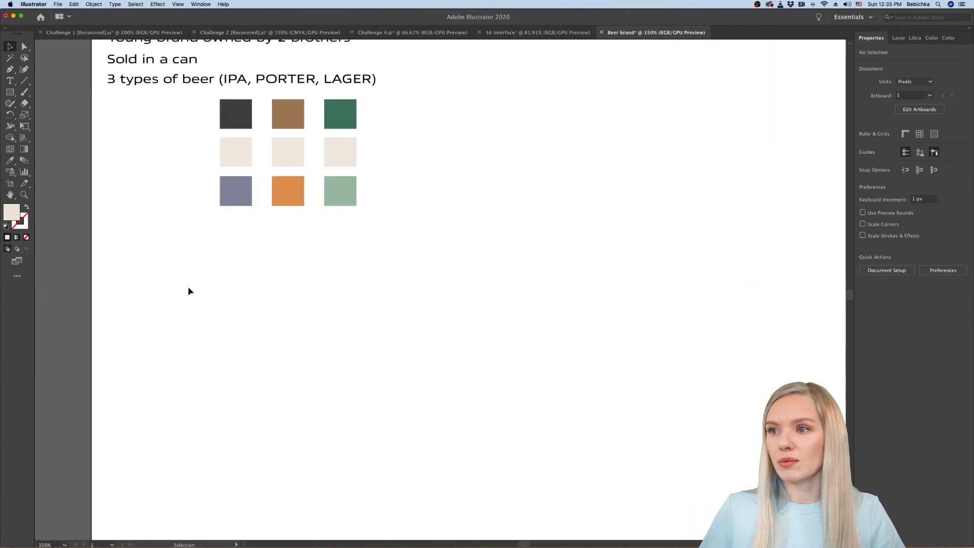
scroll(187, 287, "up", 1)
scroll(188, 287, "left", 1)
scroll(187, 290, "up", 1)
scroll(181, 276, "down", 2)
scroll(181, 276, "right", 1)
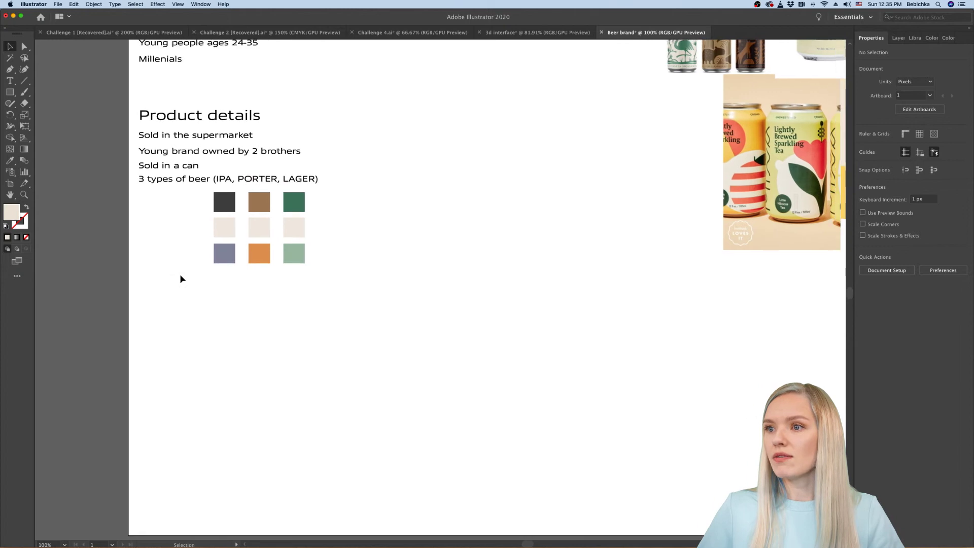
Step: Move the green and blue dotted pattern swatches from the top of the artboard to beside the green colour column
scroll(181, 276, "right", 4)
scroll(181, 276, "up", 5)
scroll(421, 78, "up", 2)
left_click(482, 124)
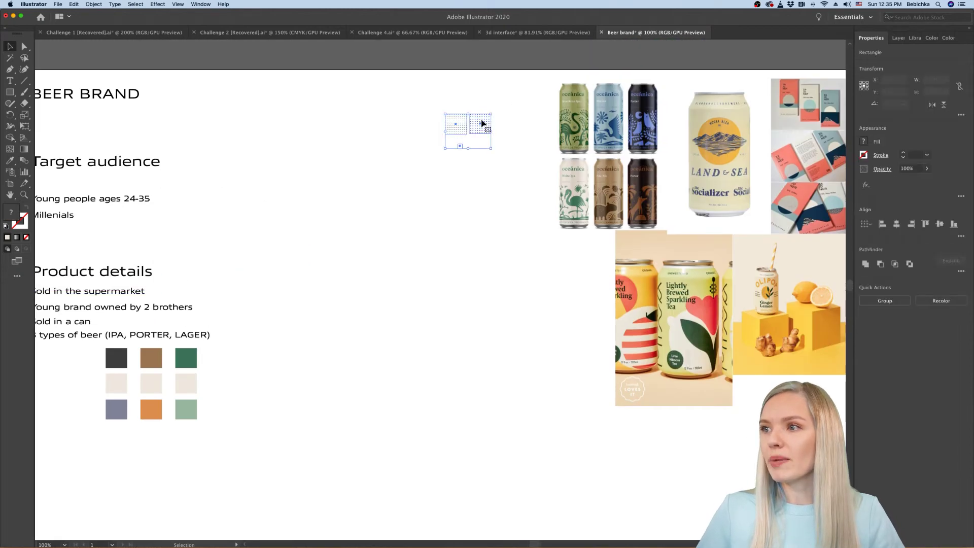
left_click_drag(482, 124, 236, 367)
left_click(241, 429)
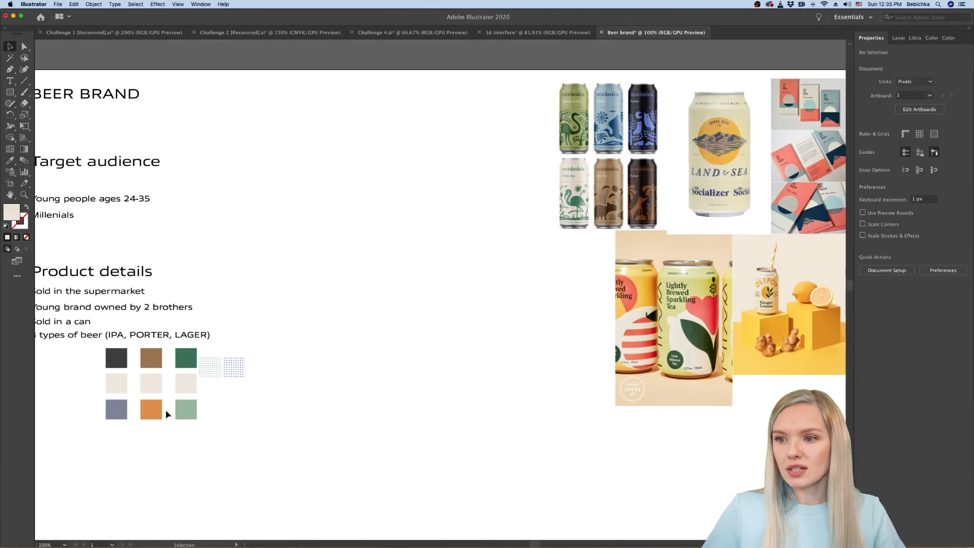
Step: Move the green dotted pattern onto the brown column's cream square and the blue dotted pattern onto the green column's cream square
scroll(166, 410, "up", 3)
scroll(165, 409, "left", 3)
scroll(263, 364, "left", 3)
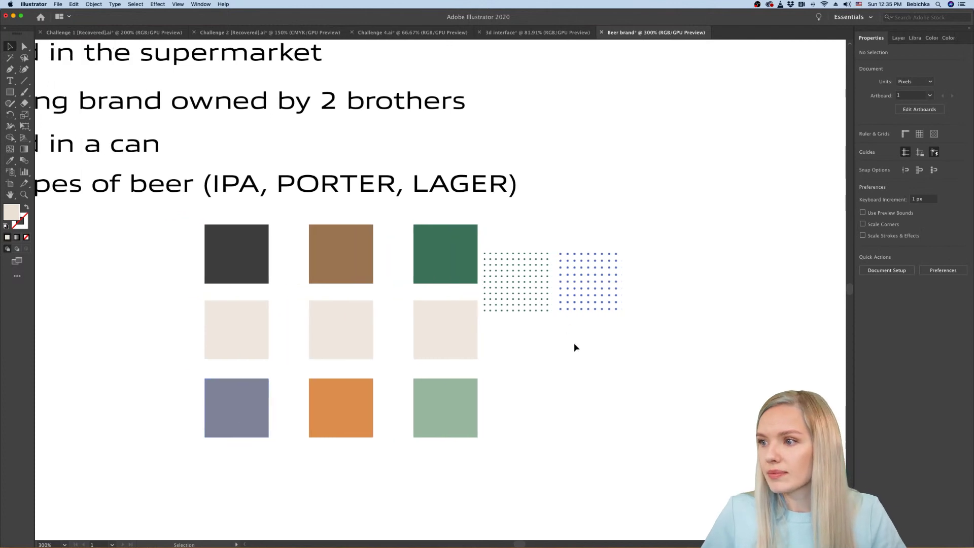
left_click_drag(500, 272, 447, 337)
left_click(552, 361)
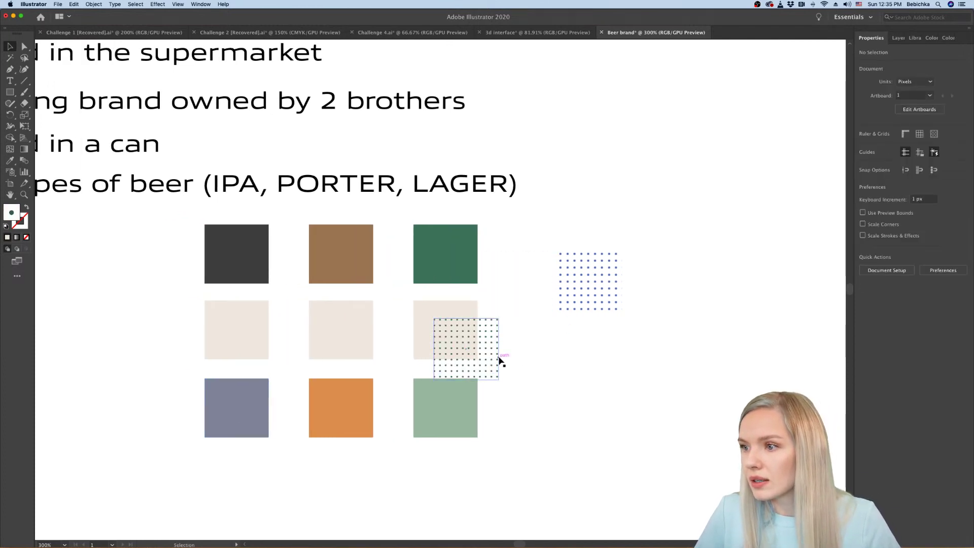
left_click_drag(496, 359, 380, 350)
left_click_drag(580, 304, 460, 355)
left_click(563, 352)
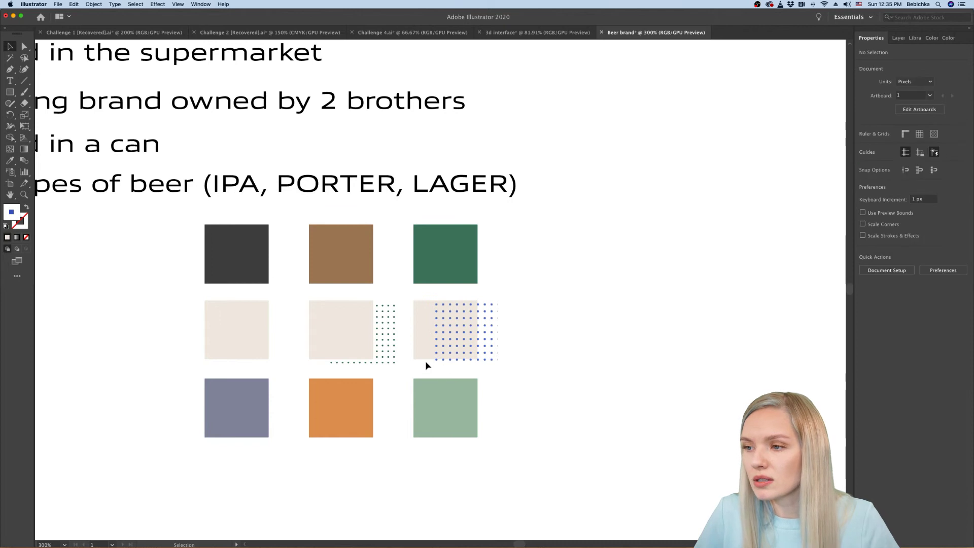
scroll(425, 361, "up", 2)
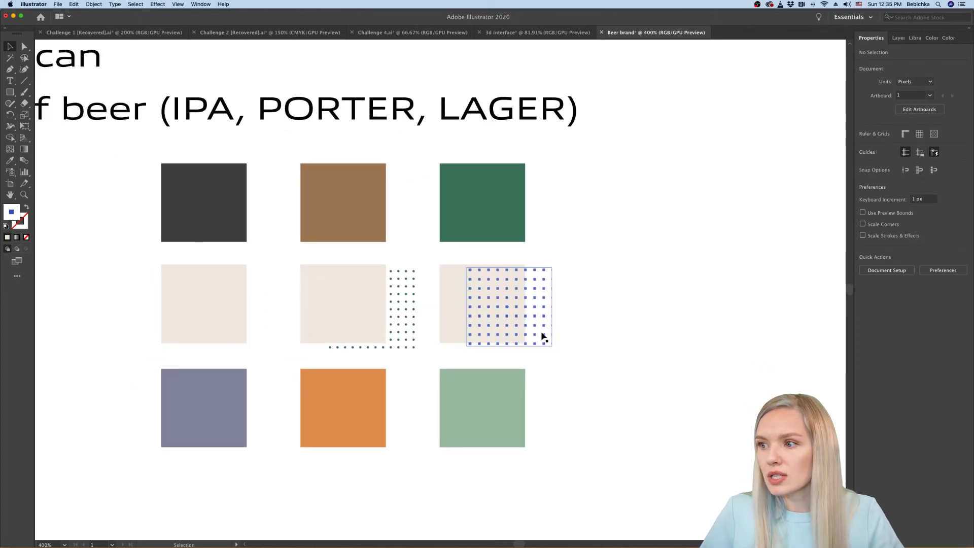
Step: Shift the blue and green dotted patterns further down so they overlap the lower edges of their cream squares
left_click_drag(542, 335, 527, 341)
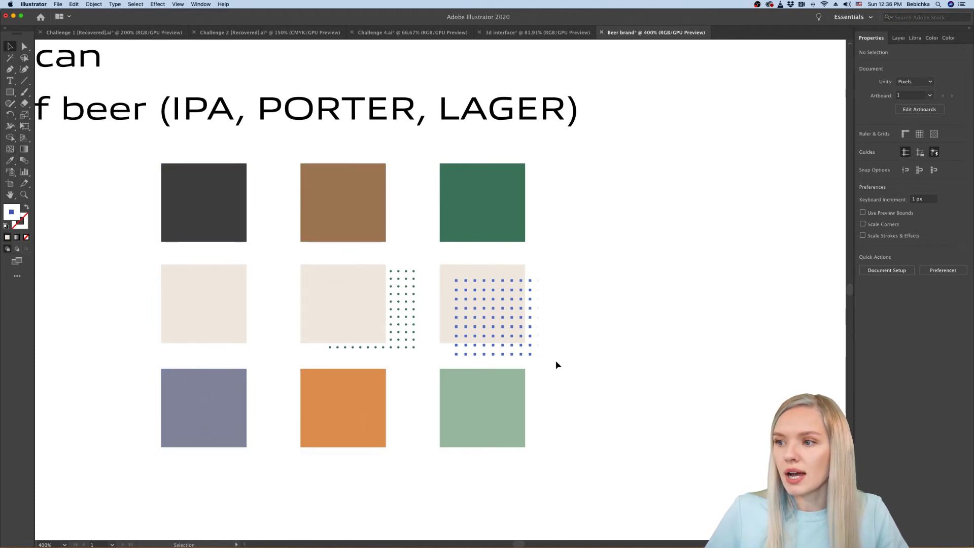
left_click_drag(409, 351, 411, 355)
left_click(609, 368)
left_click_drag(533, 361, 533, 365)
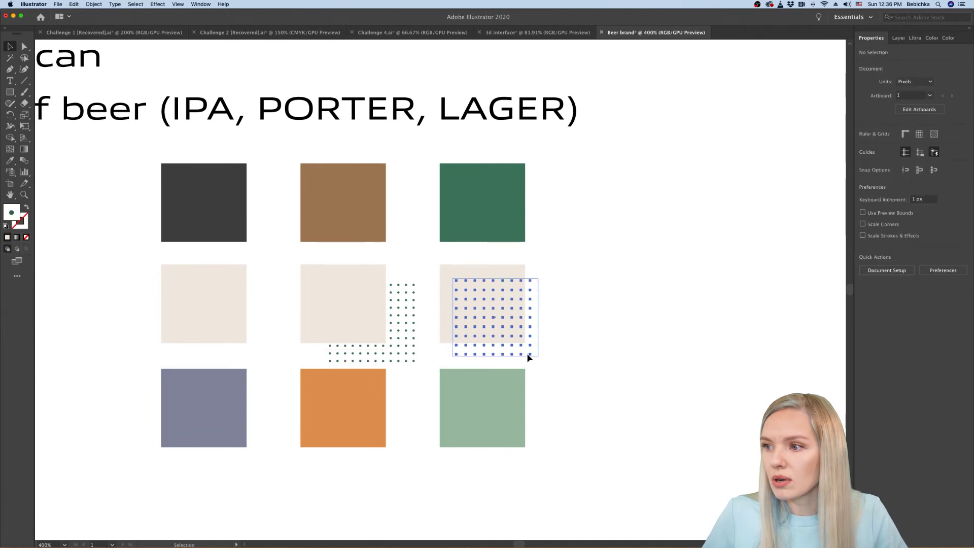
left_click(588, 361)
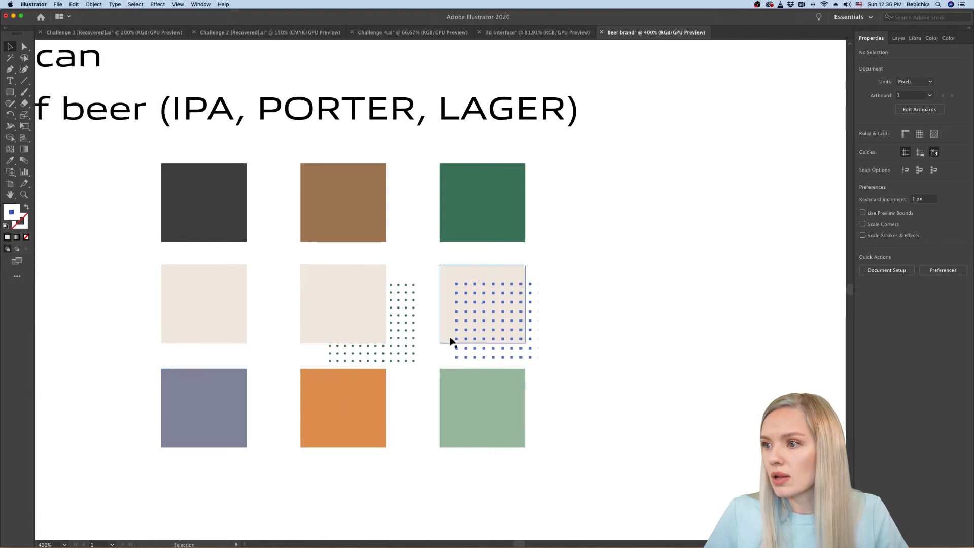
Step: Move the dotted patterns into a fourth column beside the green one, blue level with the dark row and green level with the cream row
left_click_drag(450, 341, 599, 237)
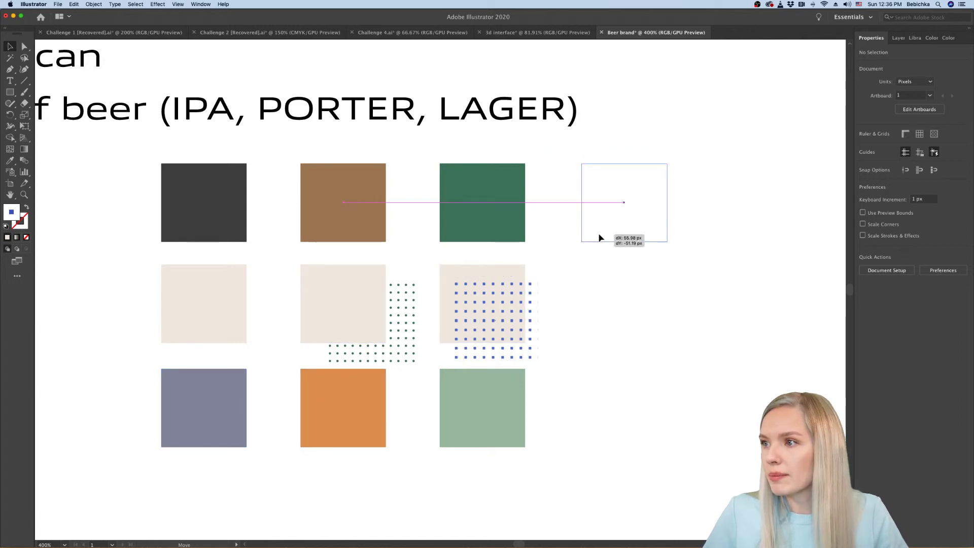
left_click_drag(406, 341, 663, 316)
left_click(718, 323)
Step: Duplicate the Product details heading into the empty space below the palettes and select the copy's text for editing
key("super+minus")
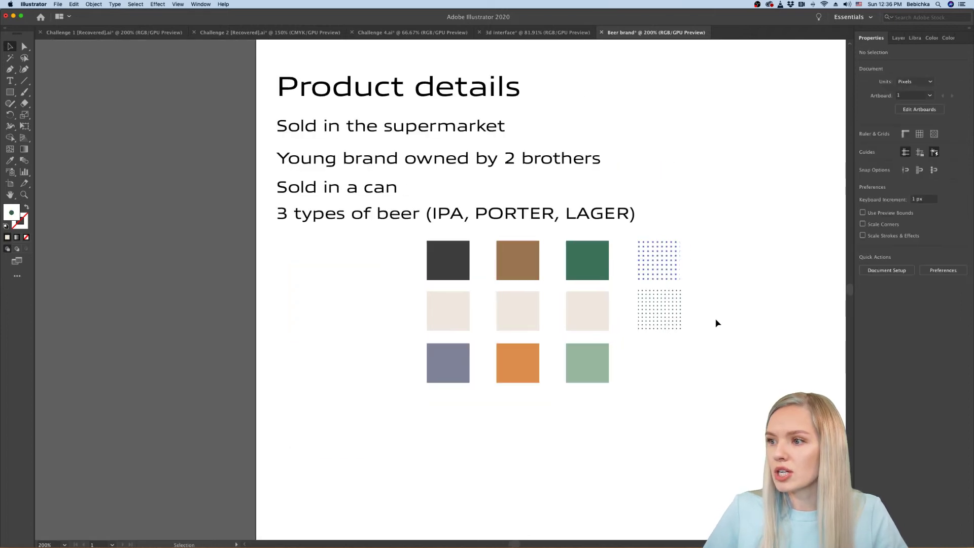
scroll(717, 323, "right", 5)
scroll(718, 323, "down", 2)
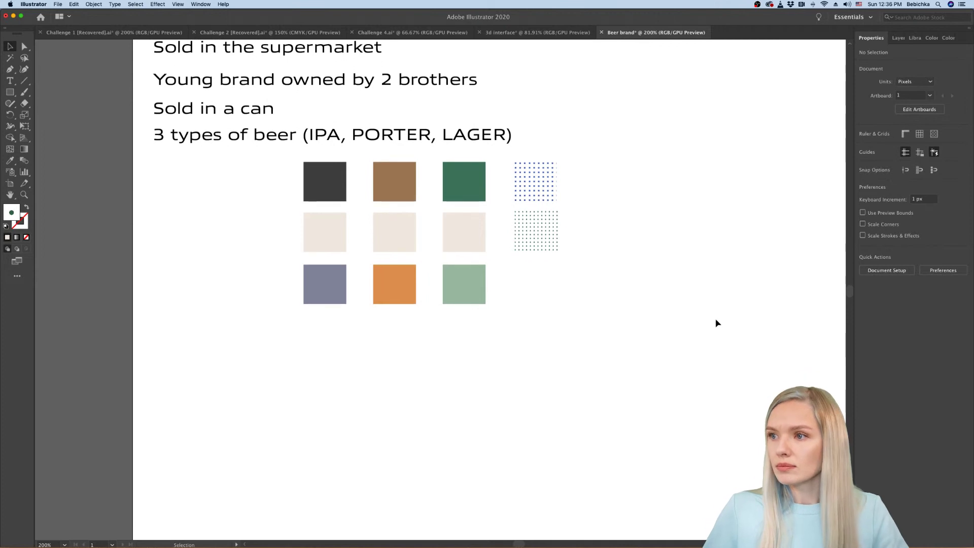
scroll(715, 322, "up", 2)
scroll(525, 386, "down", 1)
scroll(525, 386, "right", 3)
scroll(525, 385, "down", 3)
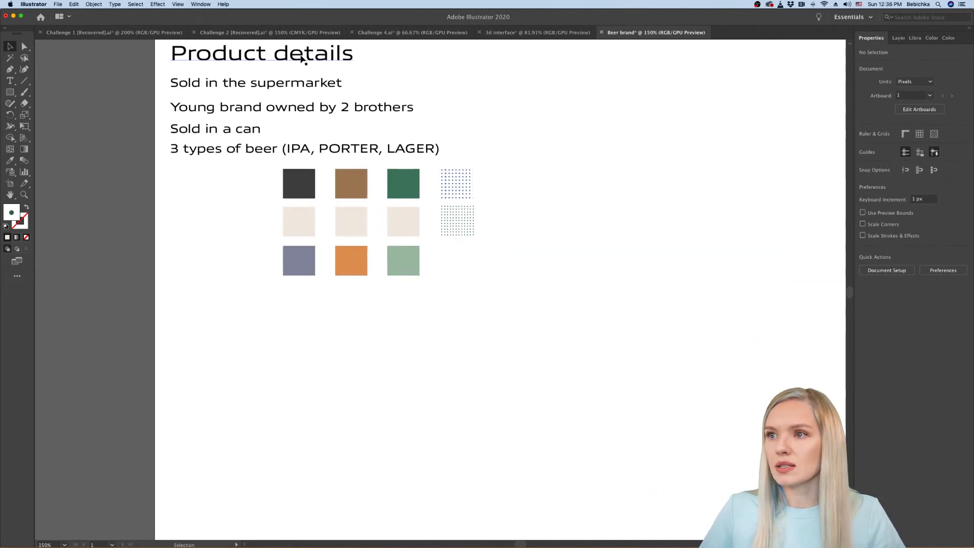
left_click_drag(298, 57, 326, 391)
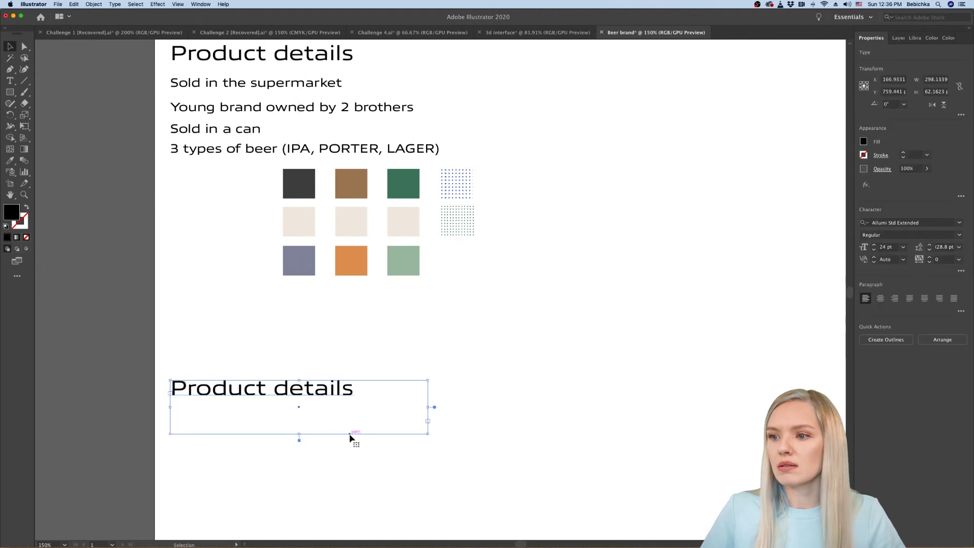
triple_click(275, 390)
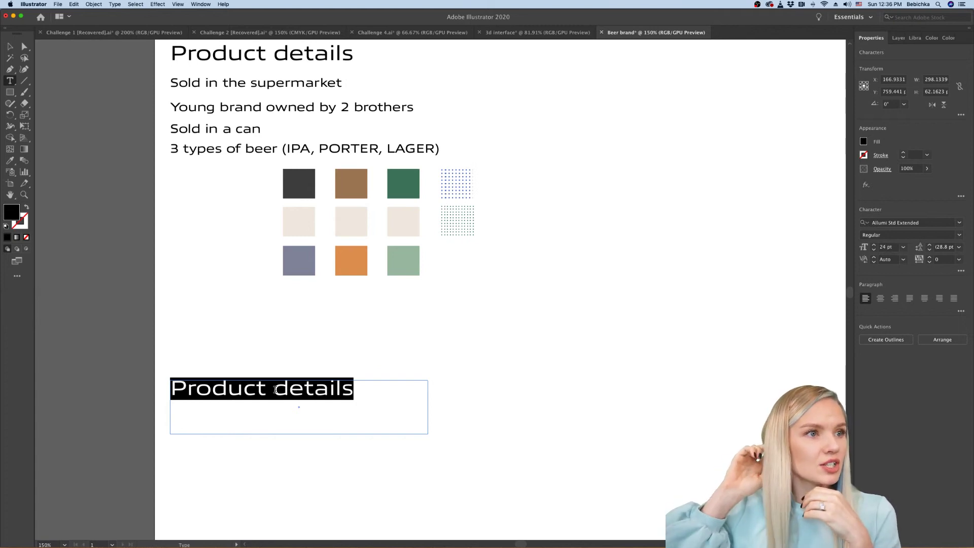
scroll(274, 390, "right", 1)
scroll(275, 390, "right", 5)
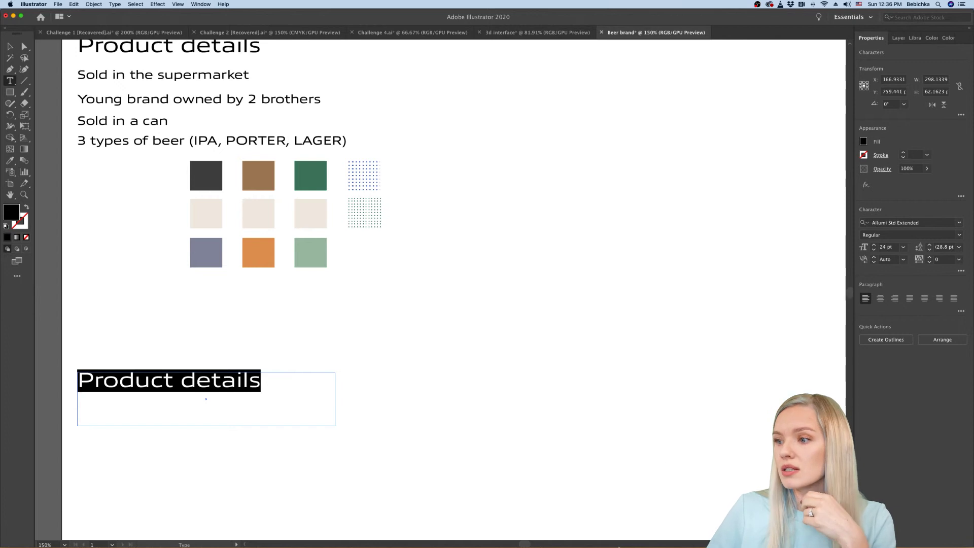
Step: Switch to the Adobe Color site in Safari and look at its colour wheel and Explore palettes
mouse_move(591, 539)
left_click(512, 531)
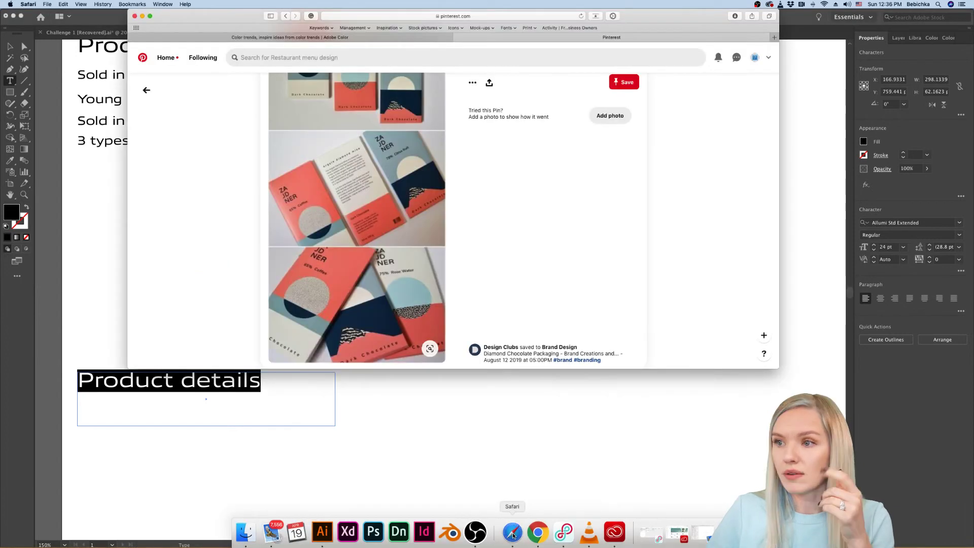
left_click(378, 38)
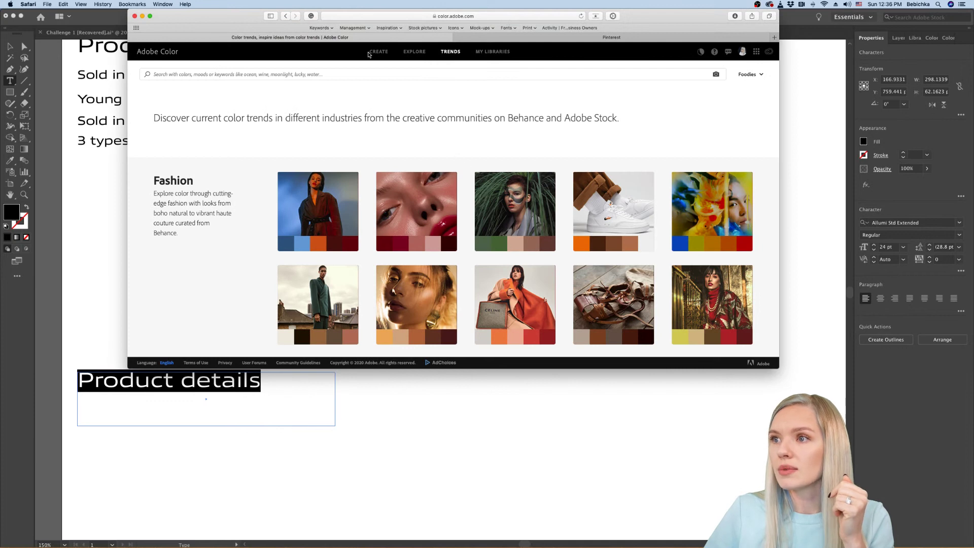
left_click(337, 67)
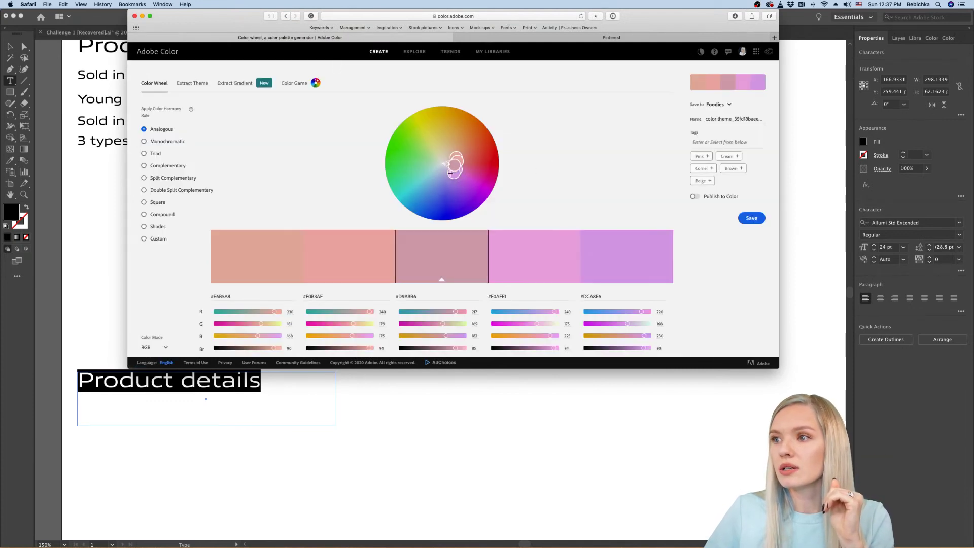
left_click_drag(450, 173, 406, 139)
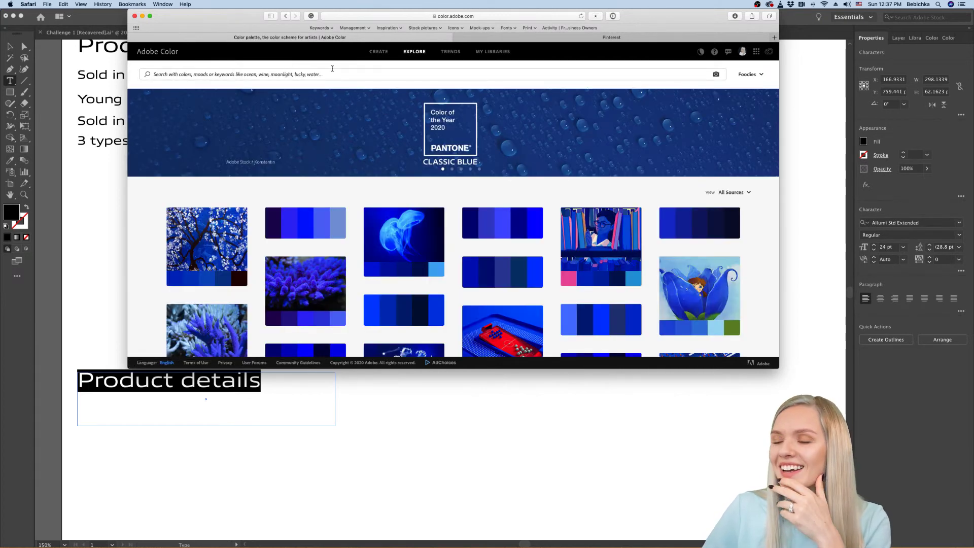
Step: Open Adobe Color's Trends page and examine the Fashion, Graphic Design and Illustration palettes
left_click_drag(238, 17, 259, 46)
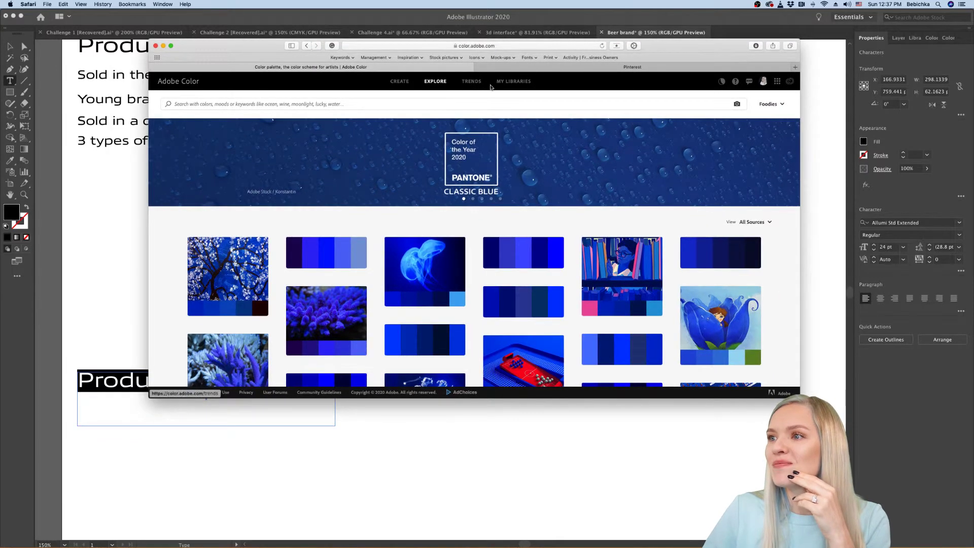
left_click(472, 81)
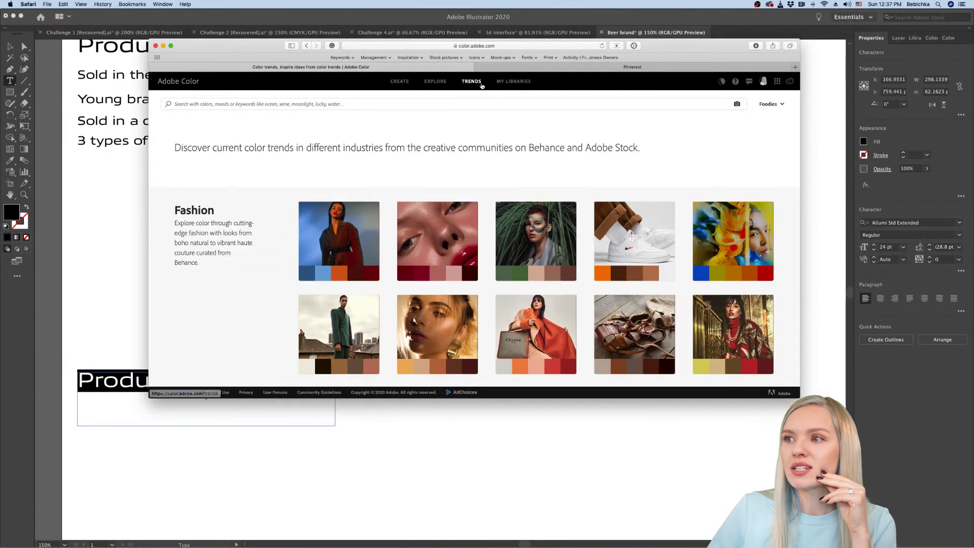
scroll(520, 274, "down", 2)
scroll(520, 274, "down", 8)
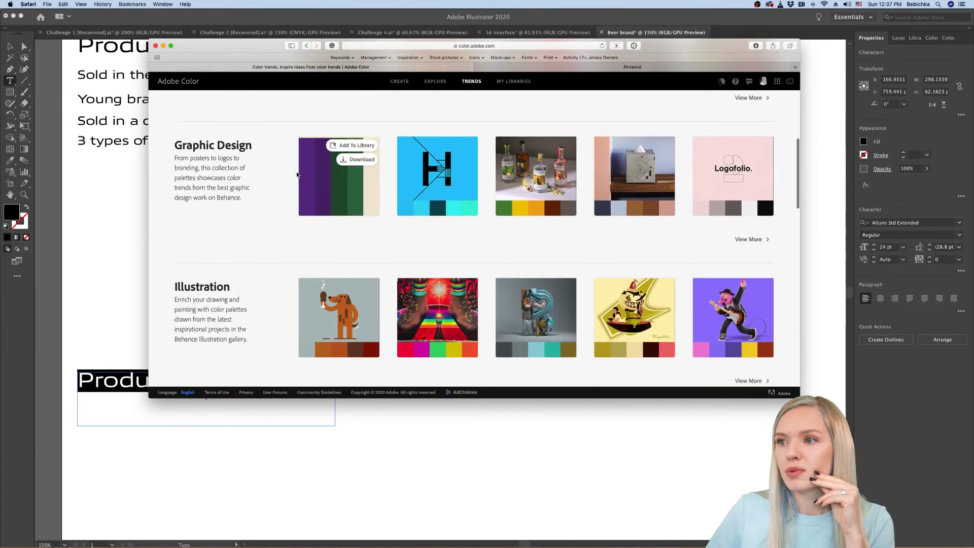
scroll(276, 224, "up", 1)
scroll(276, 224, "up", 2)
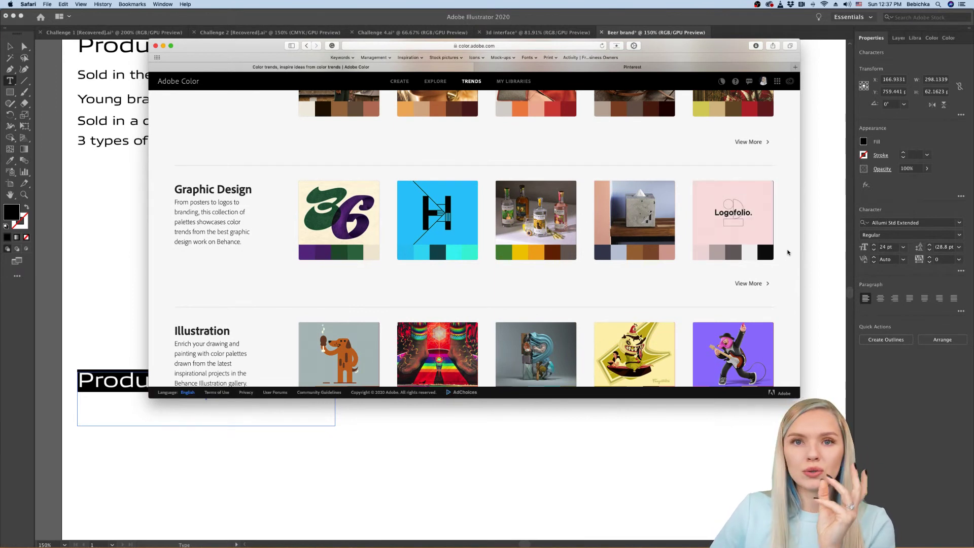
mouse_move(767, 255)
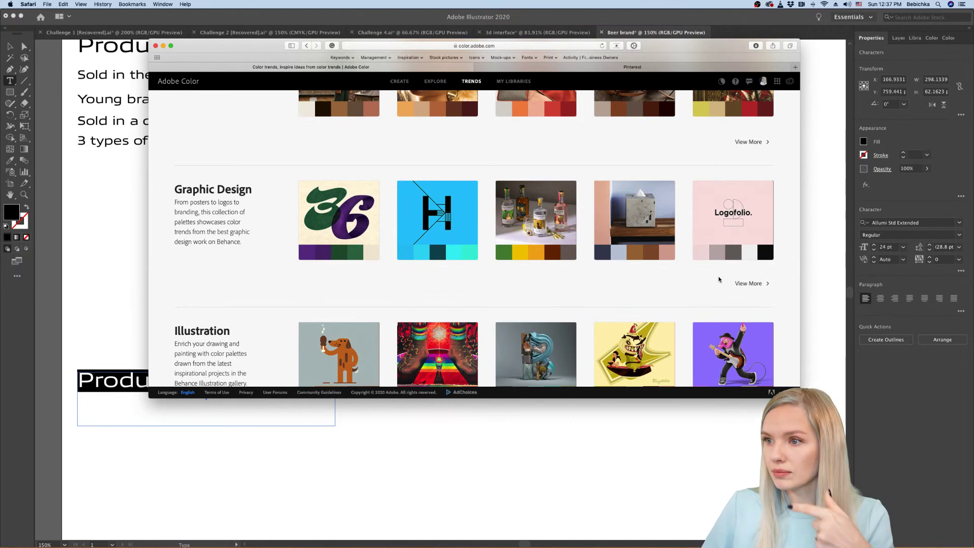
scroll(719, 279, "up", 5)
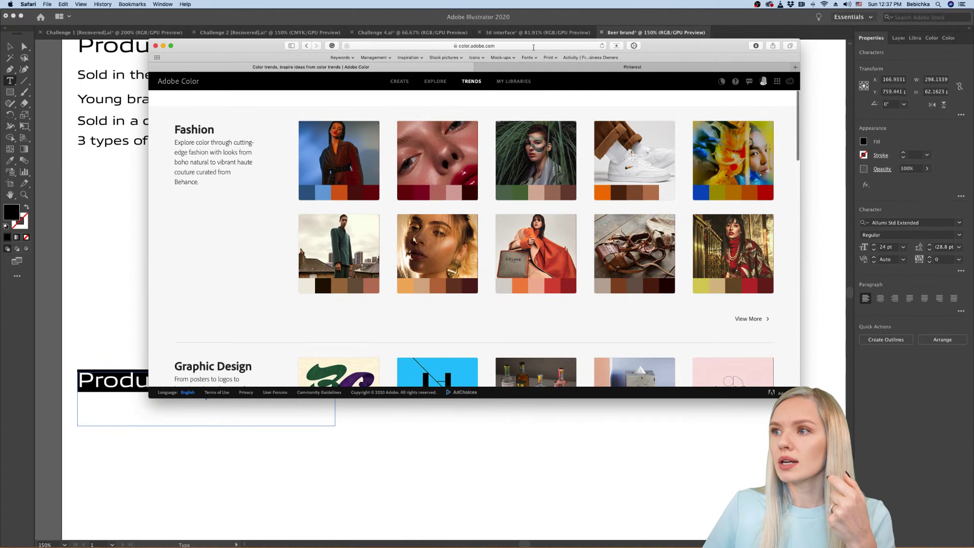
Step: Go to fonts.adobe.com and open the full font listing
left_click(534, 47)
type("fo")
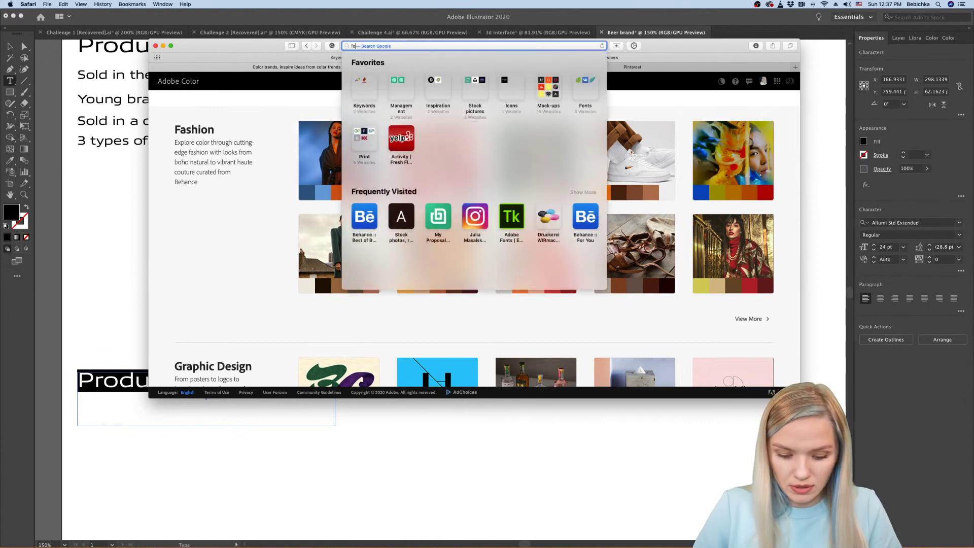
type("nts.adobe.com")
key("Return")
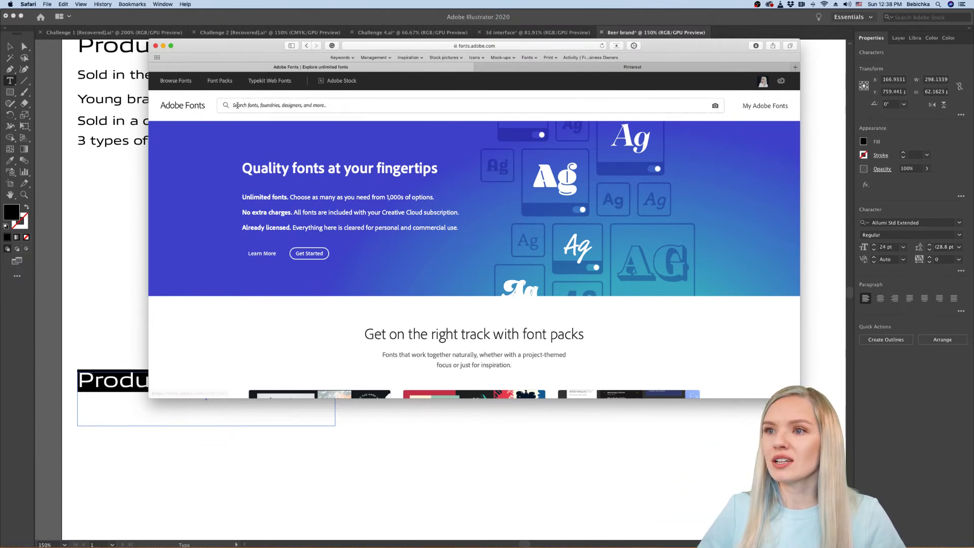
left_click(168, 83)
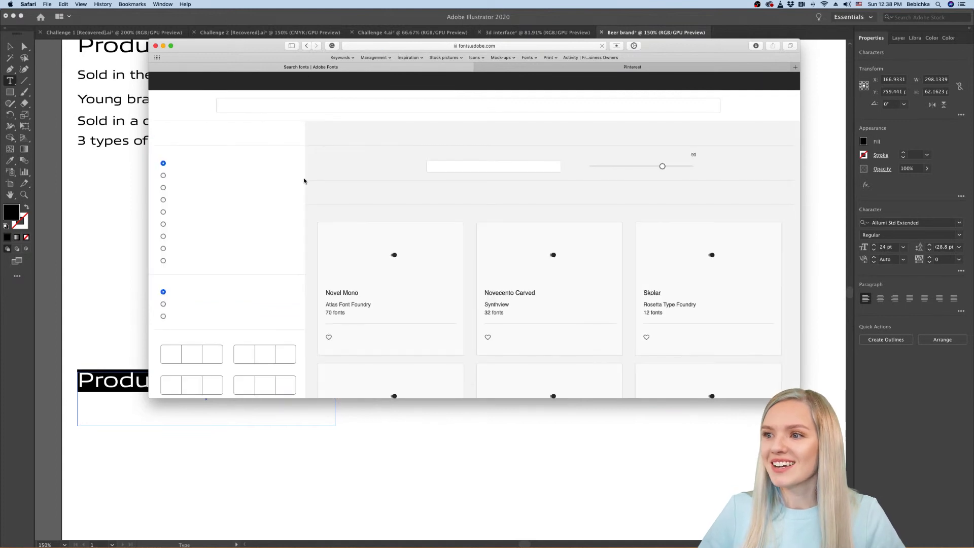
Step: Set the font preview's sample text to Hopscotch and its text size to 64
left_click(455, 166)
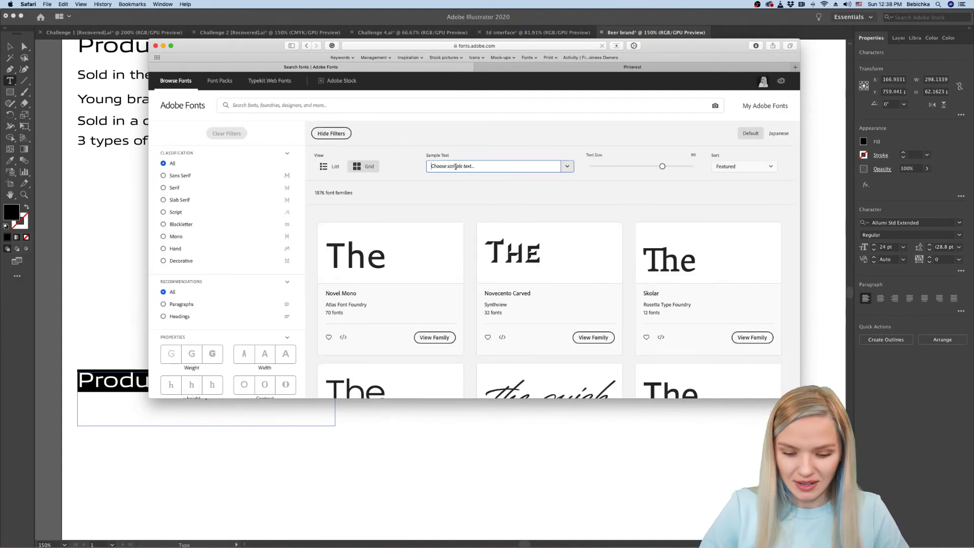
type("Hopsco")
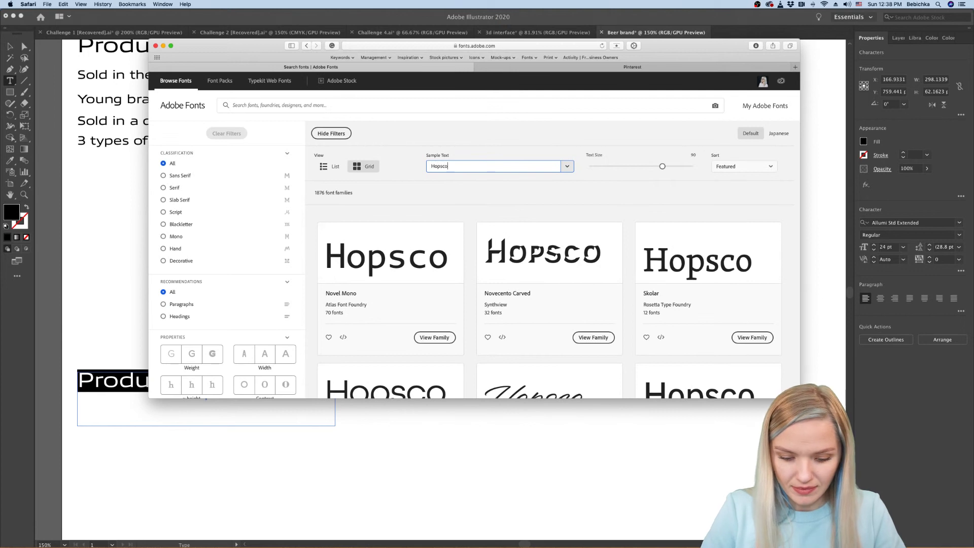
type("tch")
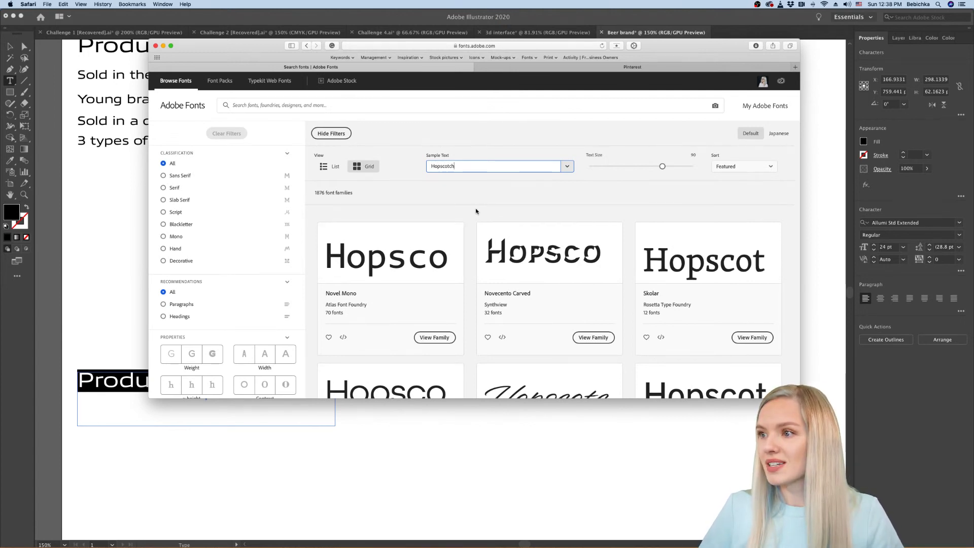
scroll(472, 211, "down", 5)
scroll(471, 212, "up", 5)
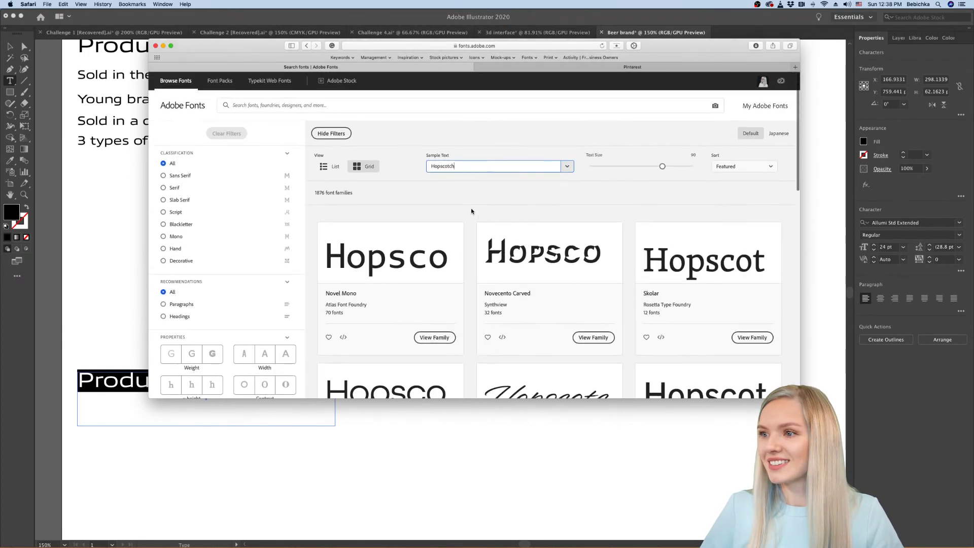
left_click_drag(662, 166, 638, 166)
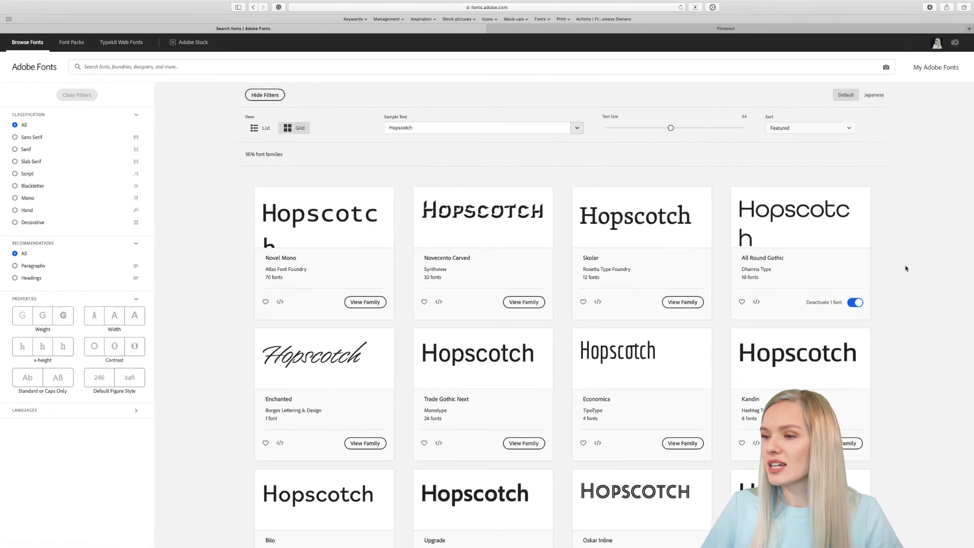
Step: Filter the fonts to the Serif classification, compare the previews and open the Lavigne family
left_click(15, 149)
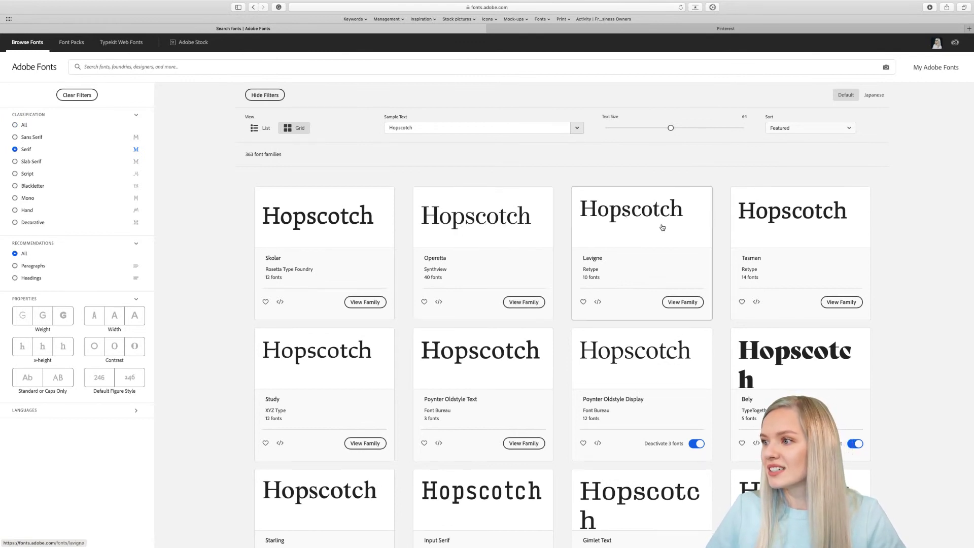
scroll(673, 272, "down", 5)
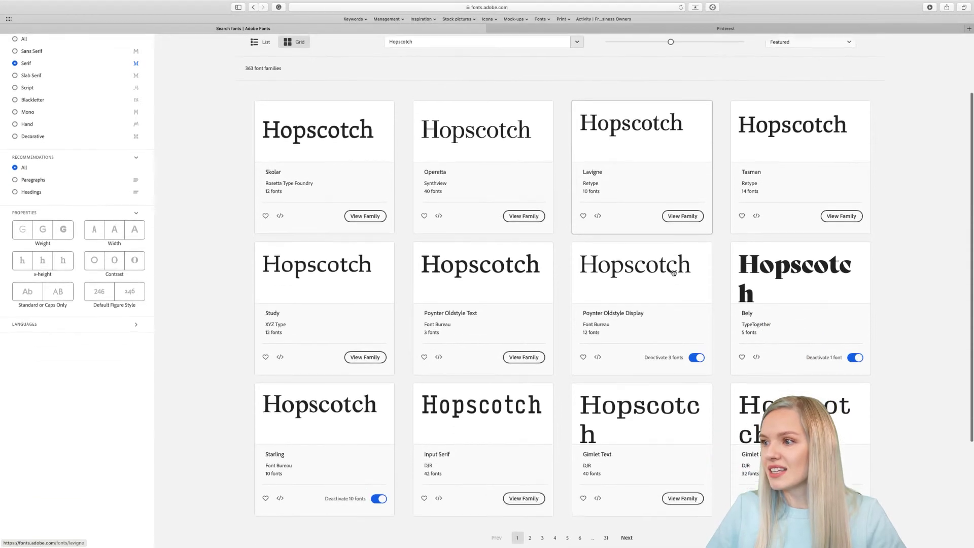
scroll(673, 272, "up", 3)
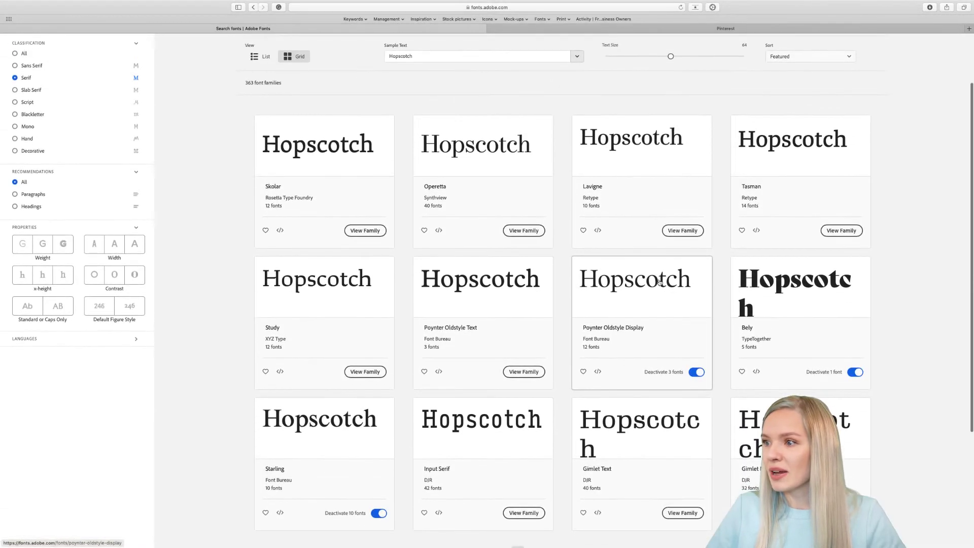
scroll(624, 334, "up", 1)
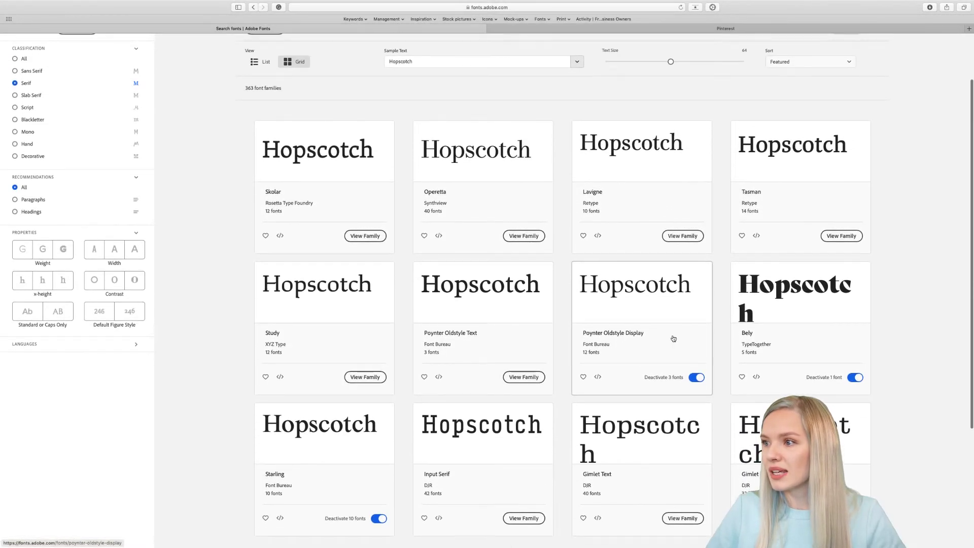
scroll(673, 338, "down", 1)
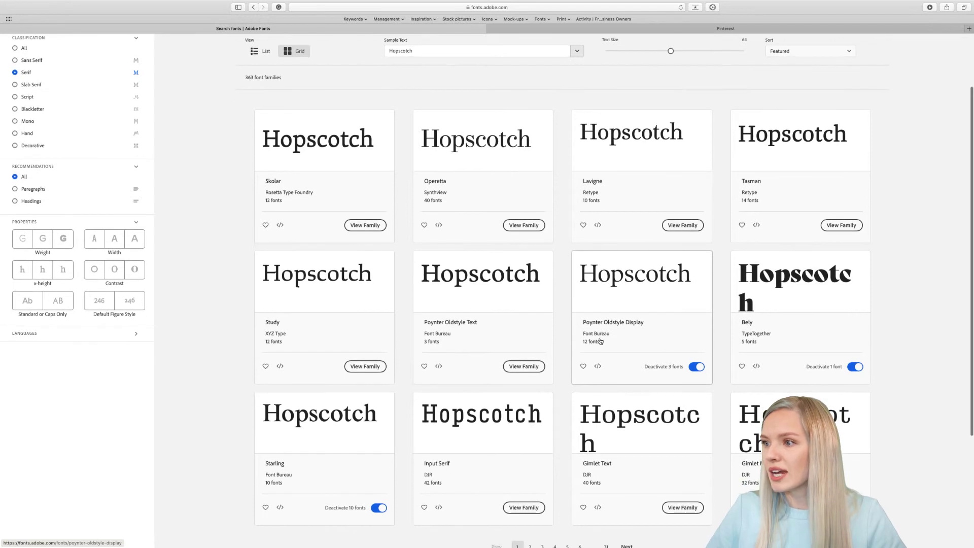
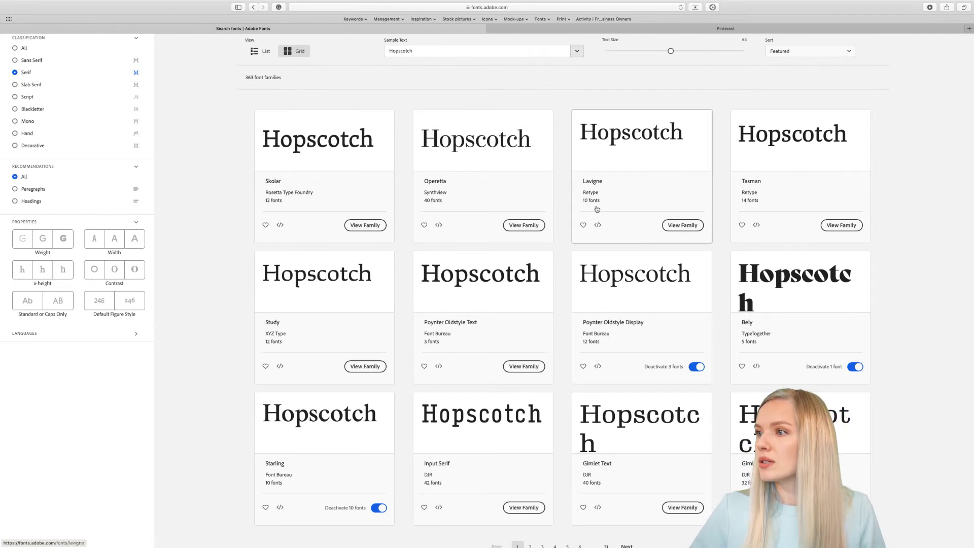
left_click(692, 227)
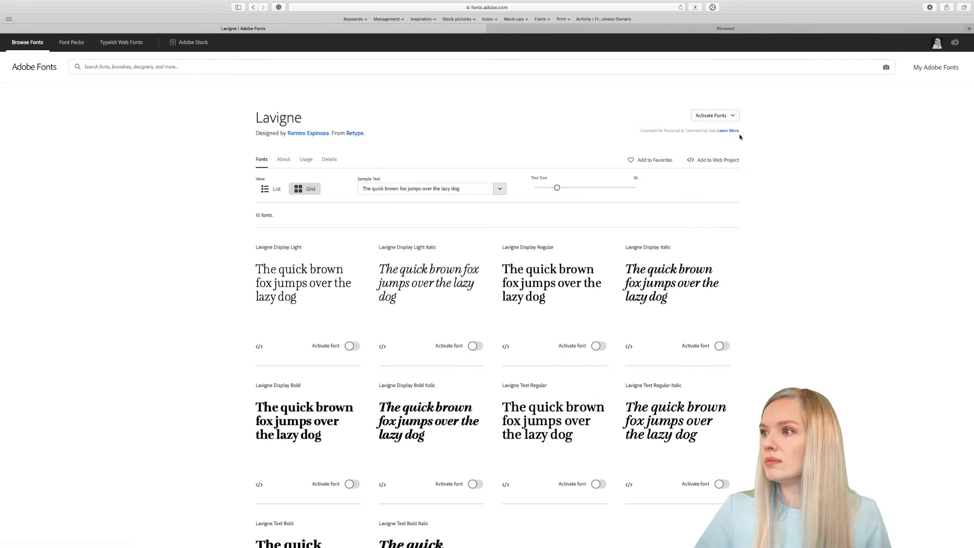
Step: Check the Lavigne styles and activate the four Lavigne Text fonts
left_click(734, 116)
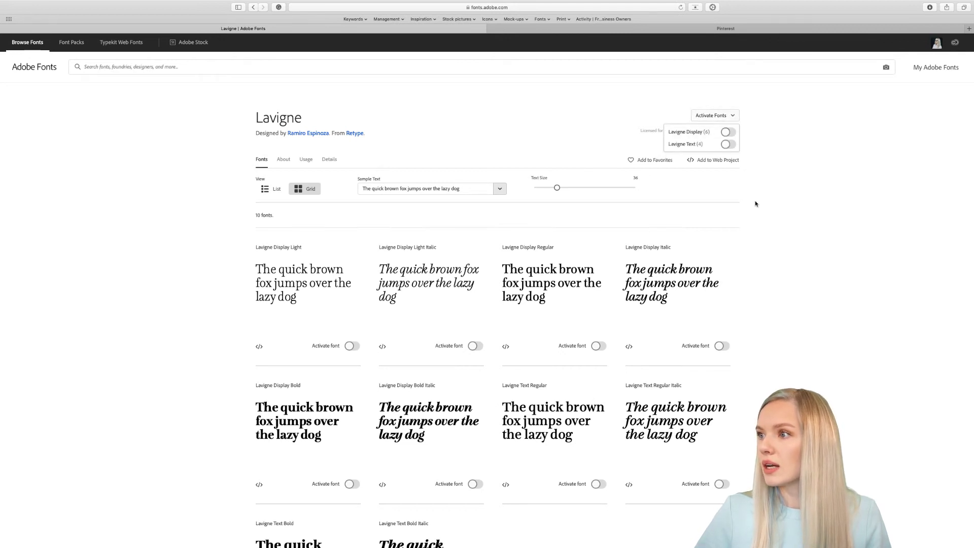
scroll(756, 206, "down", 5)
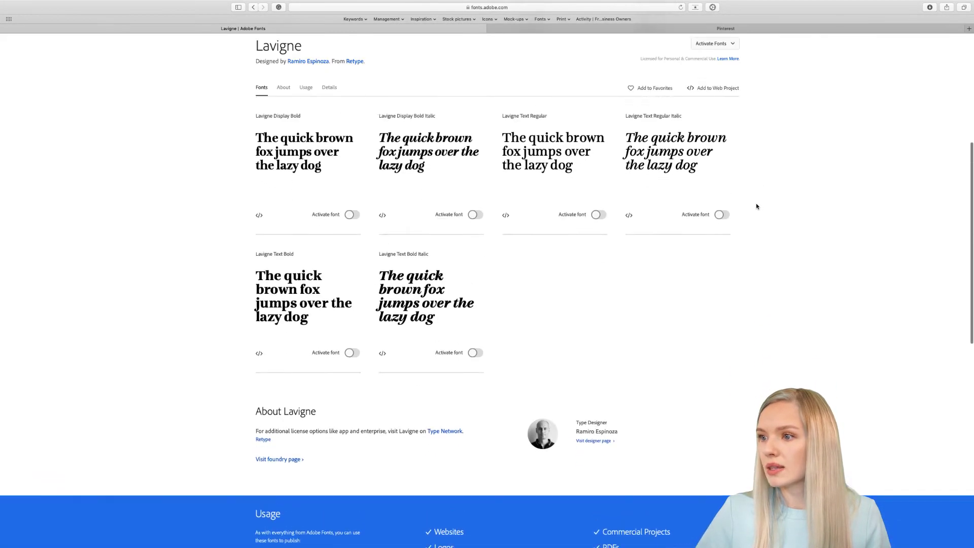
scroll(756, 206, "up", 3)
scroll(756, 206, "up", 1)
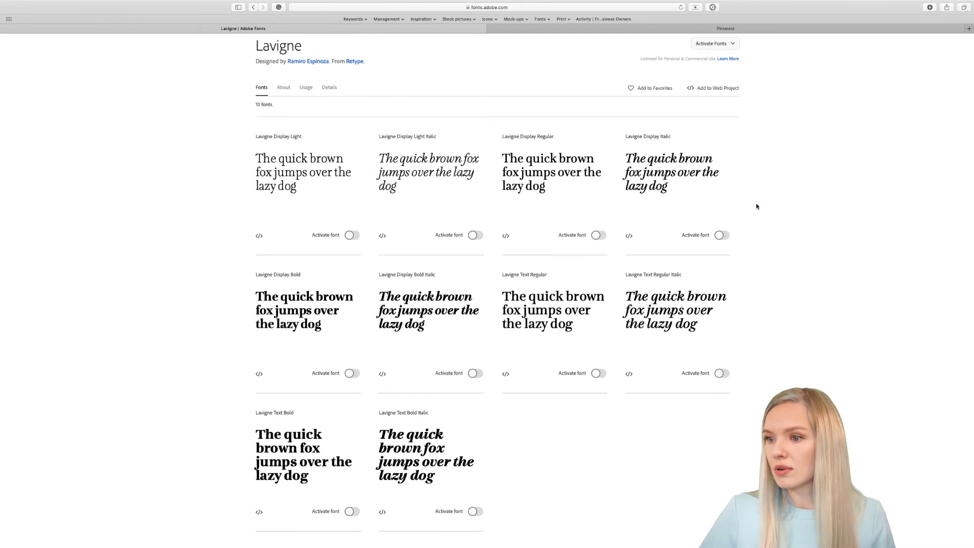
scroll(756, 206, "up", 3)
left_click(732, 118)
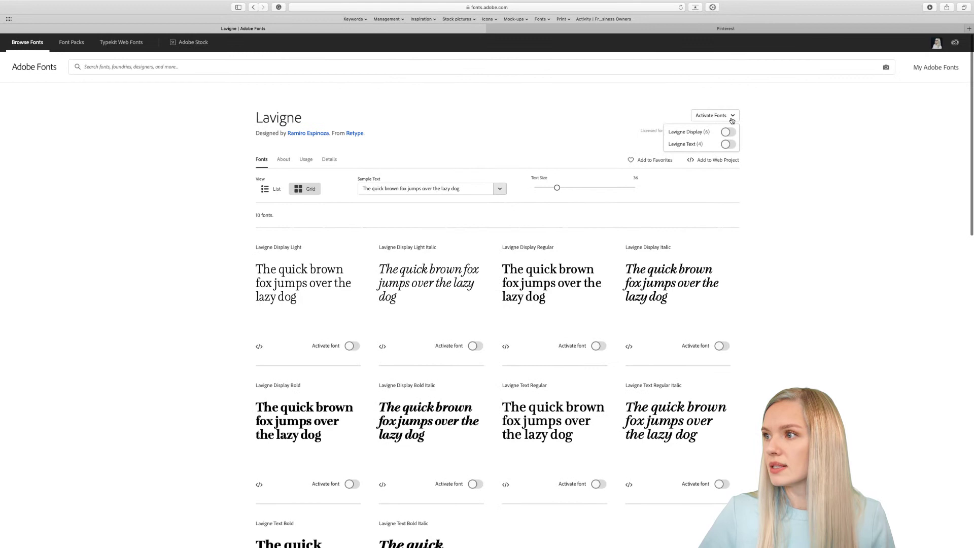
left_click(729, 144)
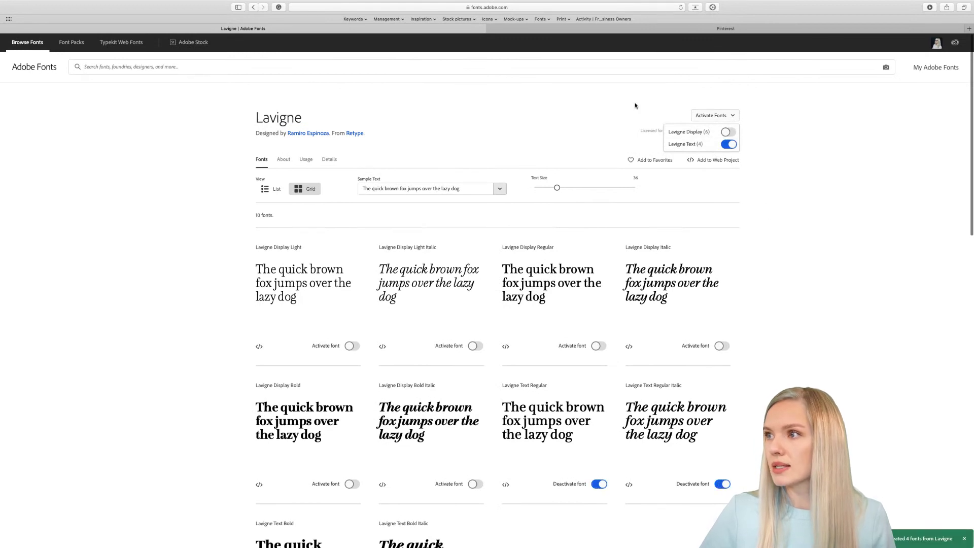
left_click(567, 96)
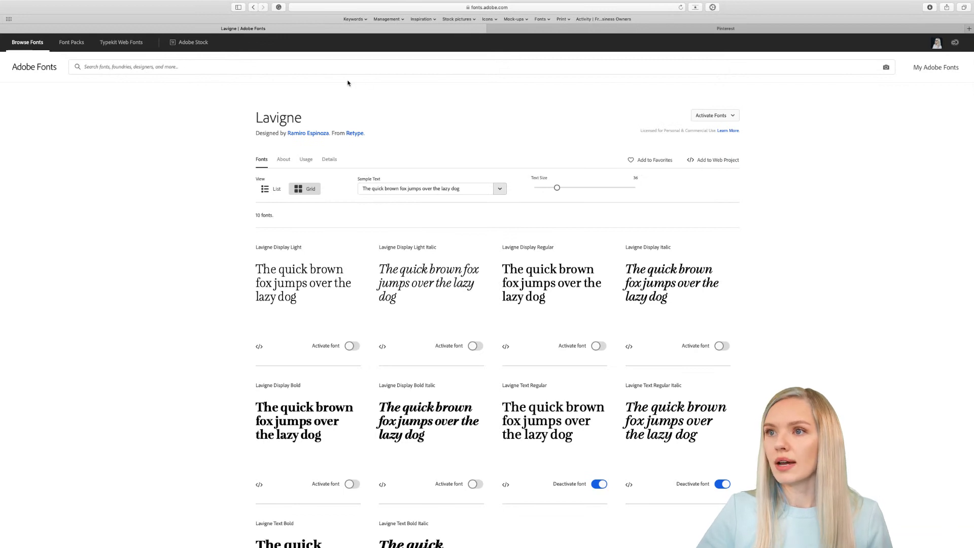
Step: Return to the serif font listing and compare the Hopscotch previews across its first four pages
left_click(254, 8)
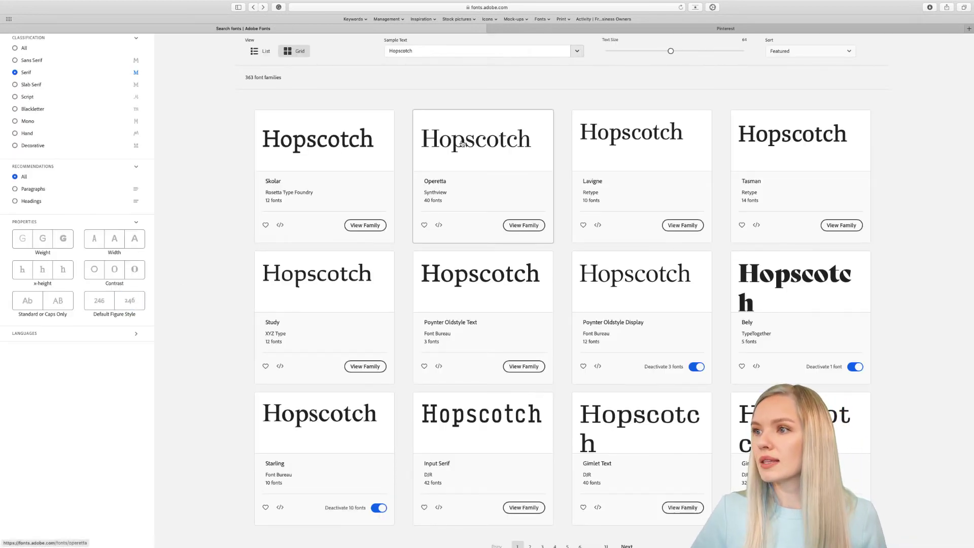
scroll(478, 217, "down", 5)
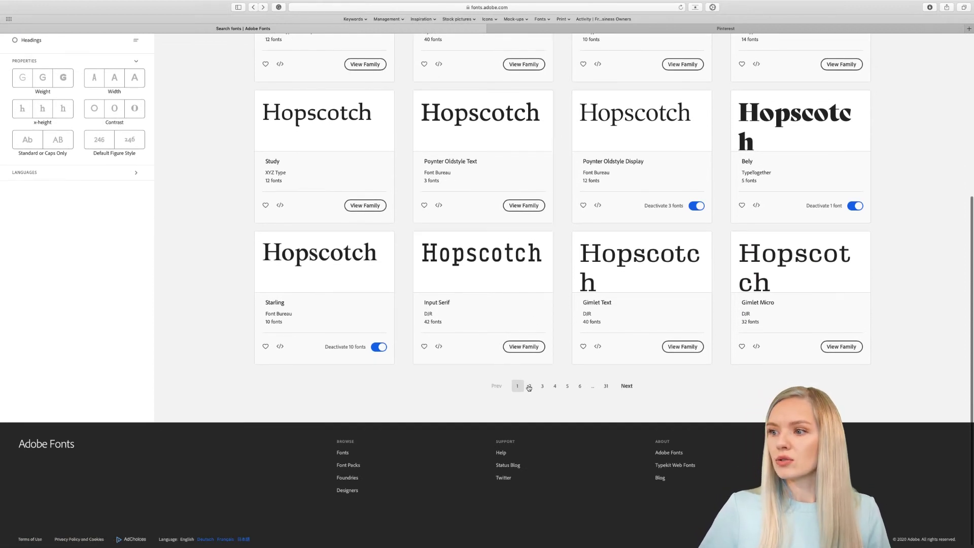
scroll(894, 261, "up", 5)
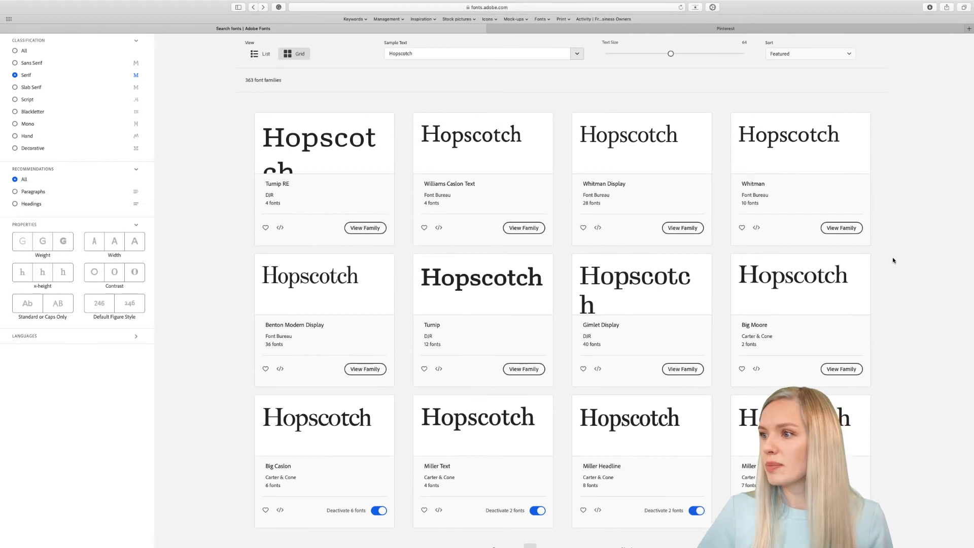
scroll(894, 261, "down", 5)
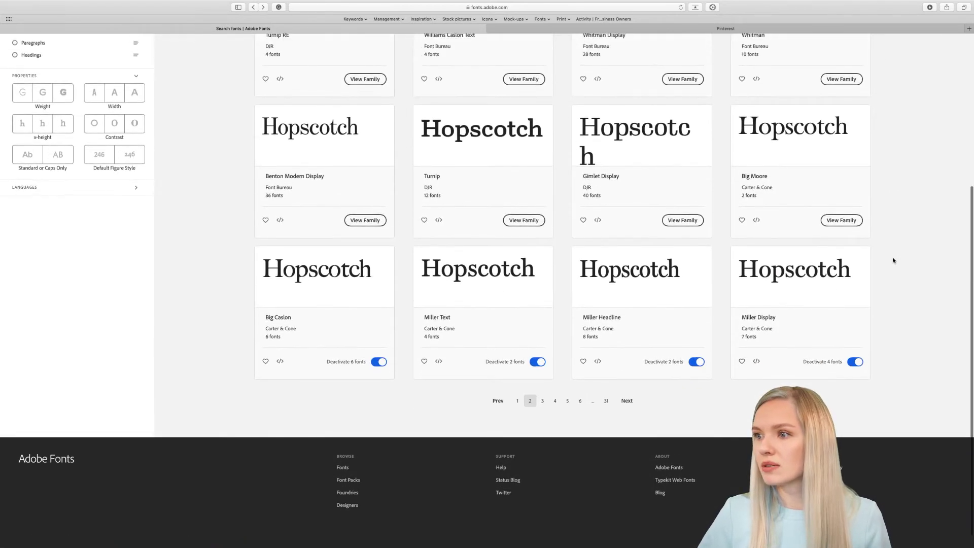
scroll(640, 345, "up", 5)
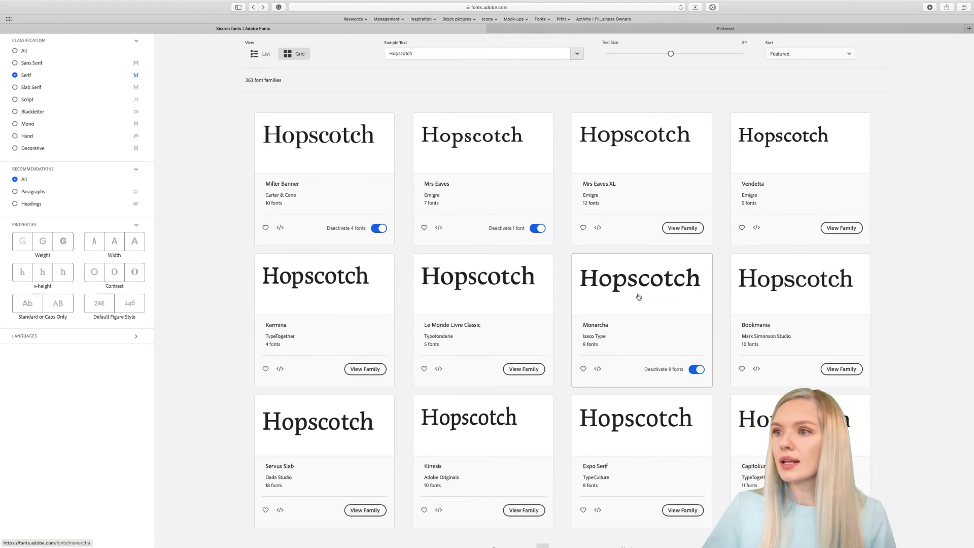
scroll(187, 298, "down", 5)
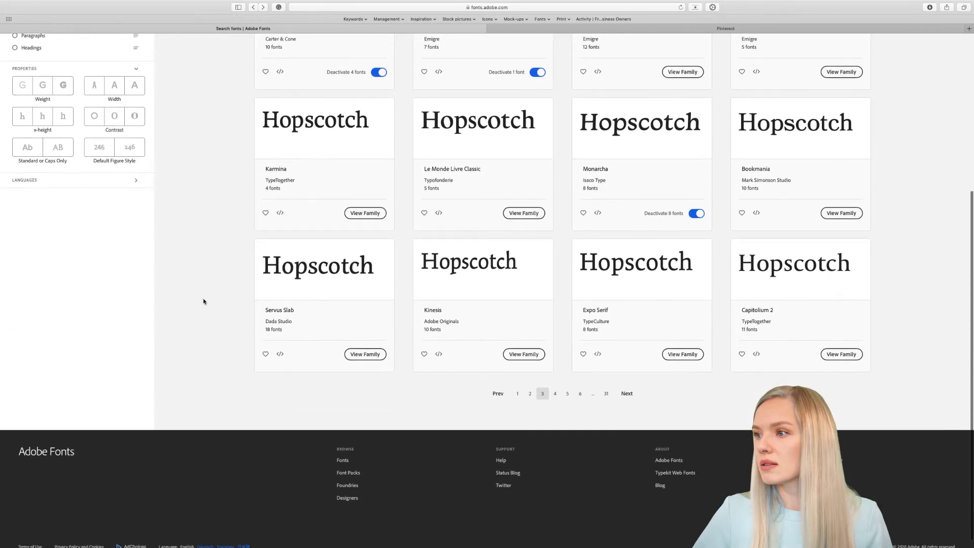
scroll(556, 396, "up", 5)
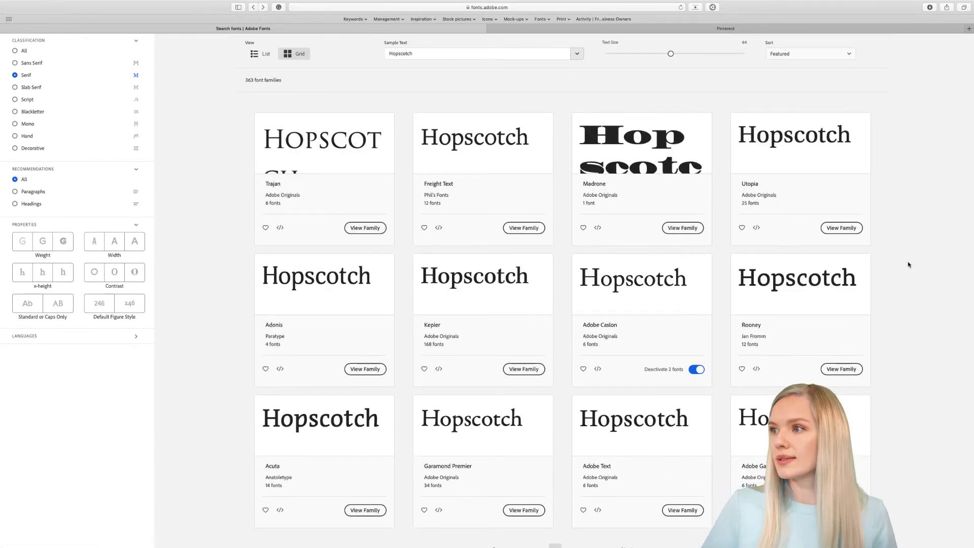
scroll(908, 264, "down", 4)
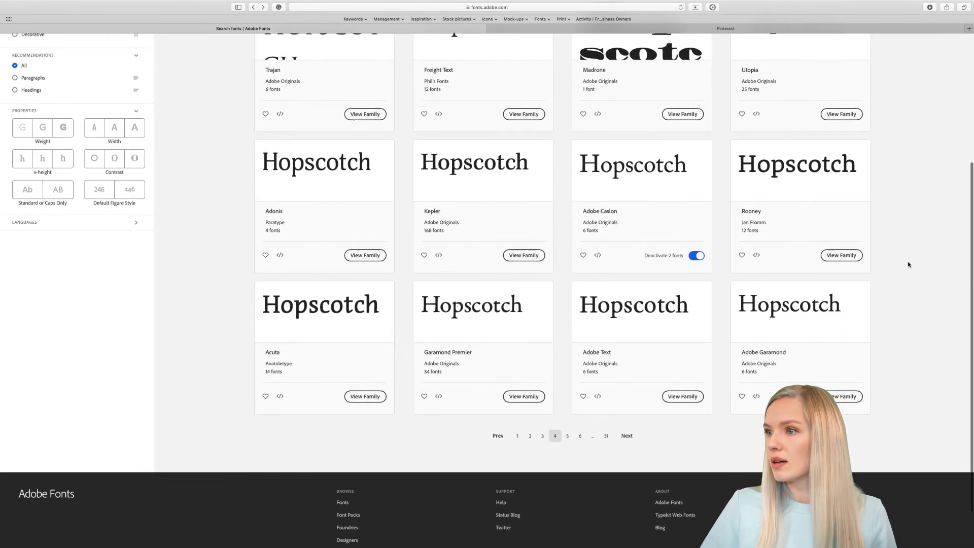
scroll(908, 264, "up", 6)
scroll(908, 265, "down", 4)
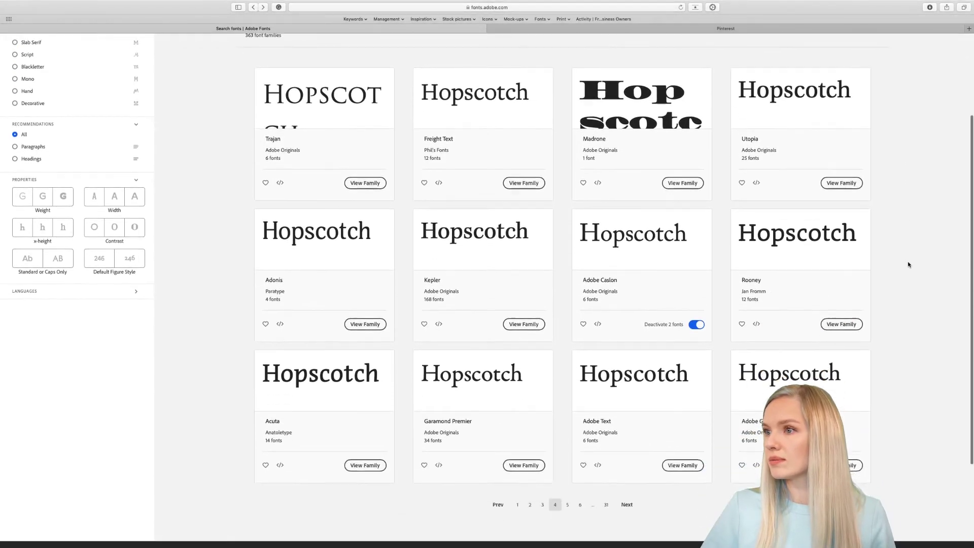
Step: Switch to the Beer brand document in Illustrator and replace the lower Product details text with Hopscotch
mouse_move(120, 3)
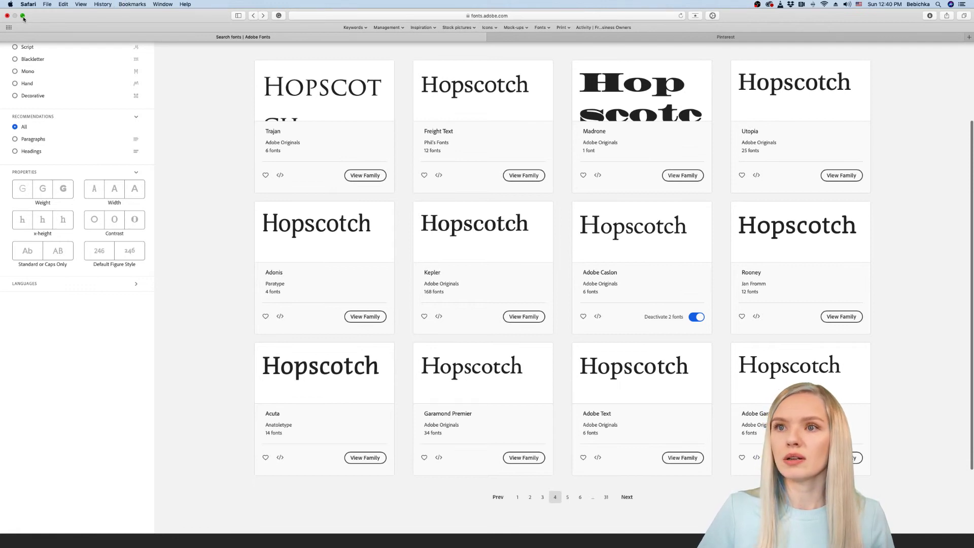
key("ctrl+super+f")
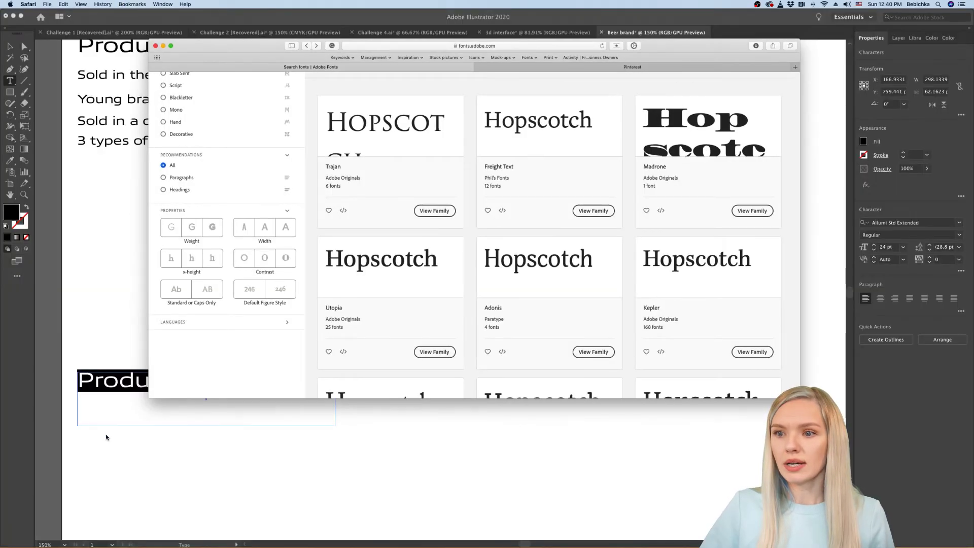
left_click(106, 435)
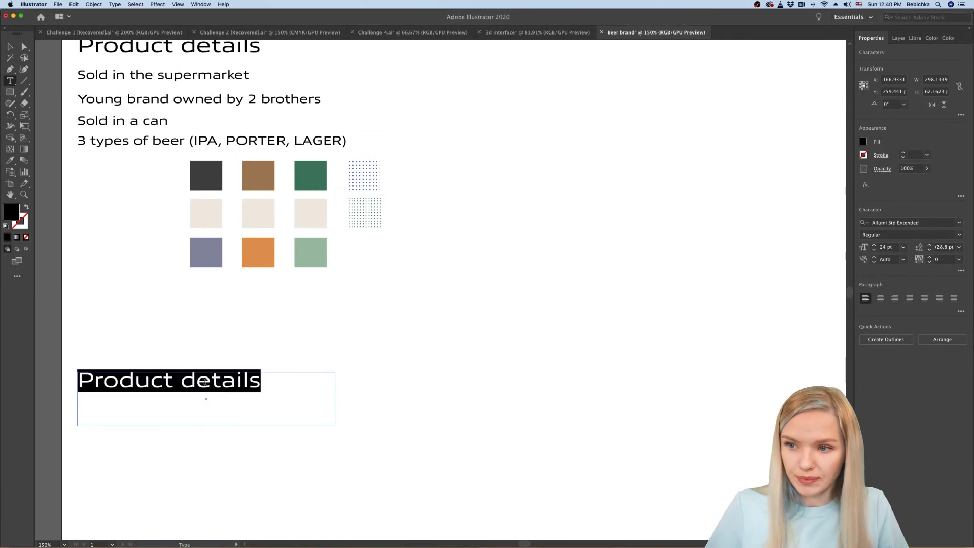
key("BackSpace")
type("Hop")
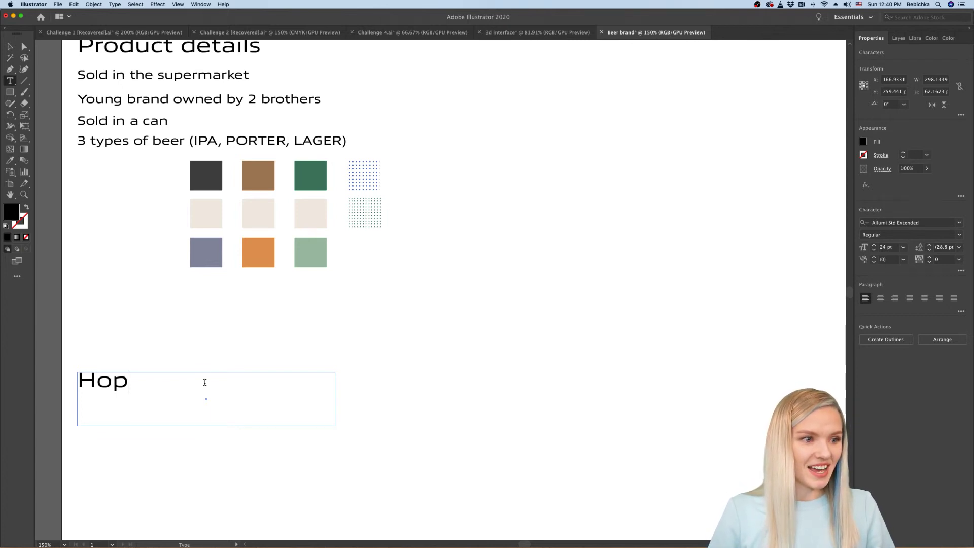
type("scotch")
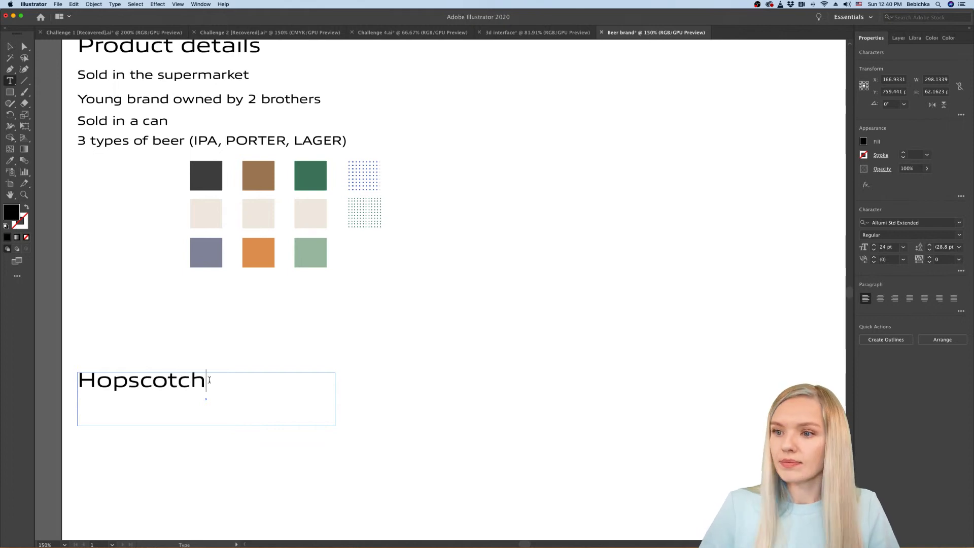
left_click_drag(209, 380, 74, 374)
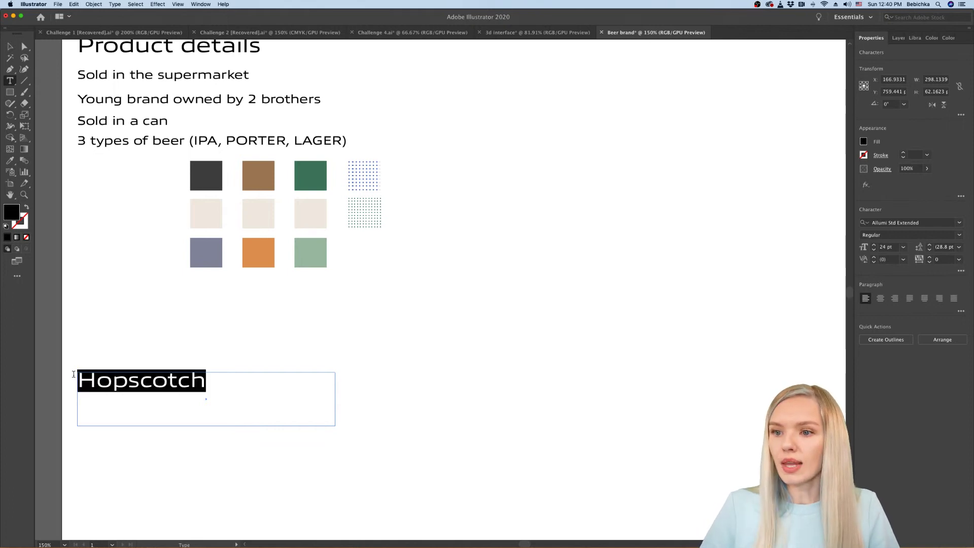
Step: Shorten the Hopscotch text frame to one line in height and place two copies of it below
scroll(74, 374, "down", 2)
scroll(74, 374, "left", 2)
key("Escape")
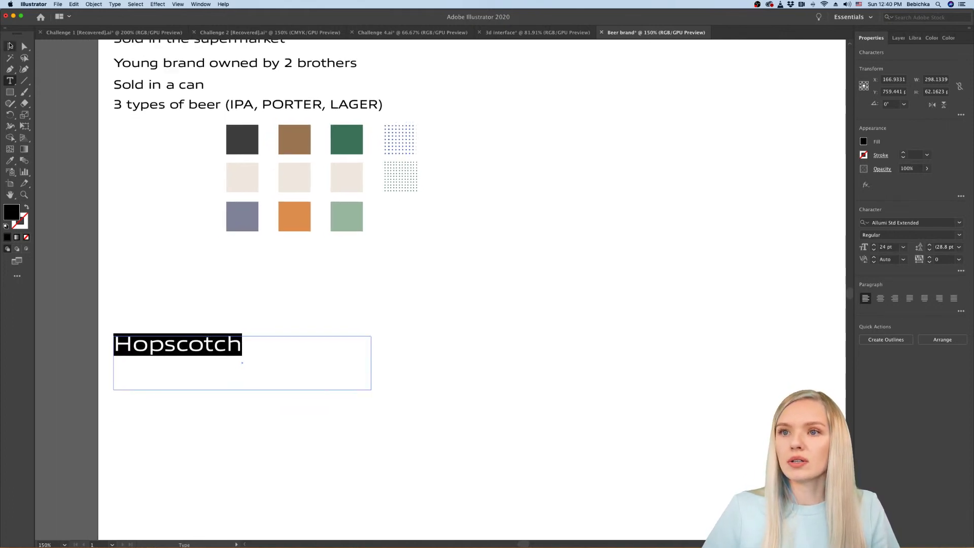
scroll(223, 406, "down", 3)
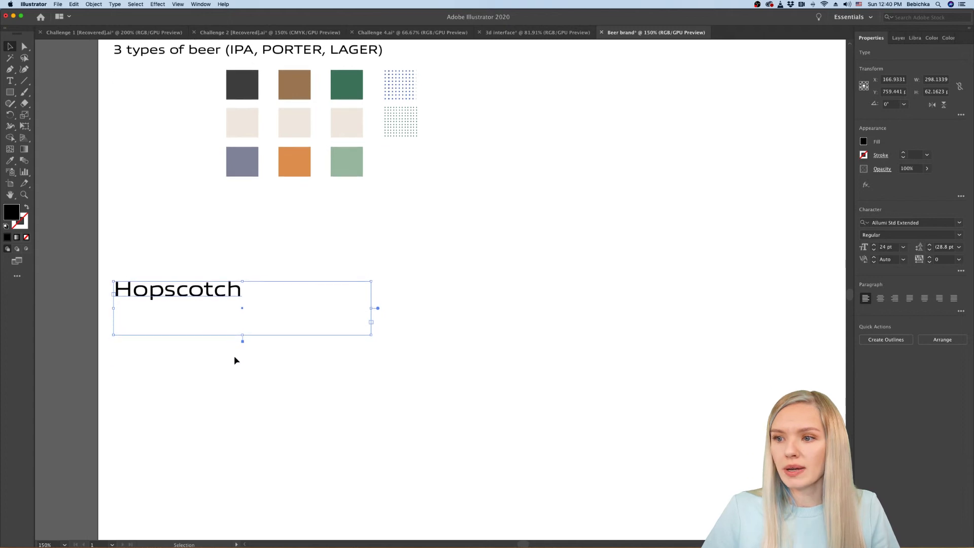
left_click_drag(243, 336, 232, 383)
Step: Set the top Hopscotch text in PoynterOSDispCond Bold
double_click(230, 293)
double_click(229, 293)
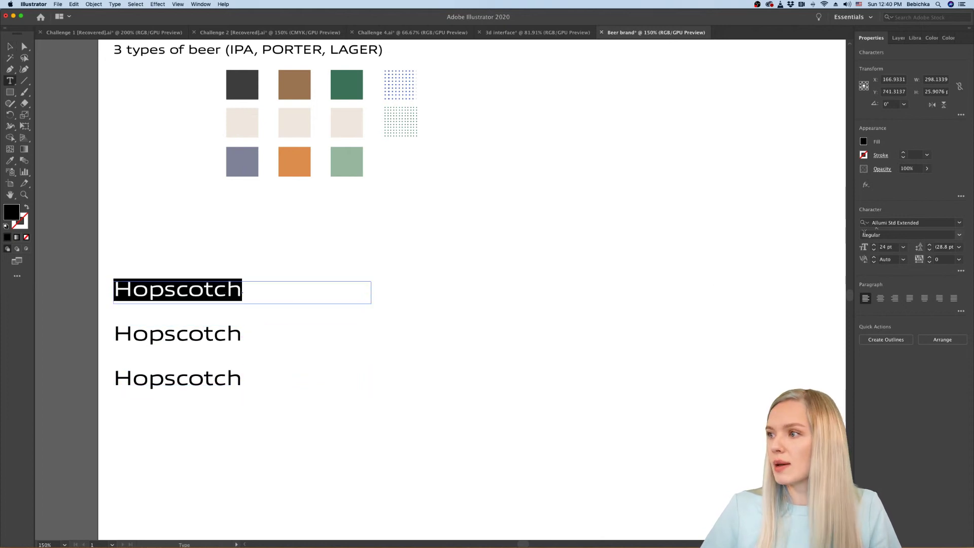
left_click(919, 221)
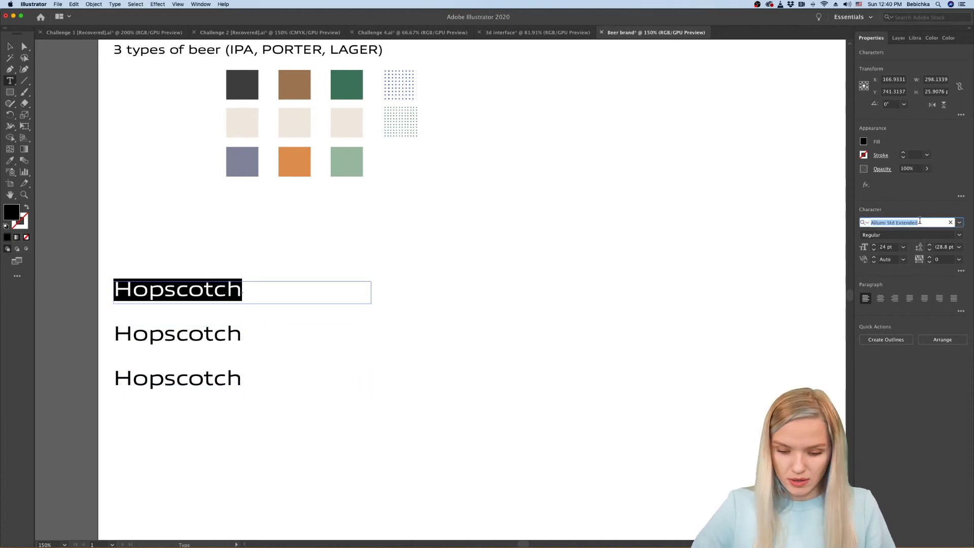
type("poynter")
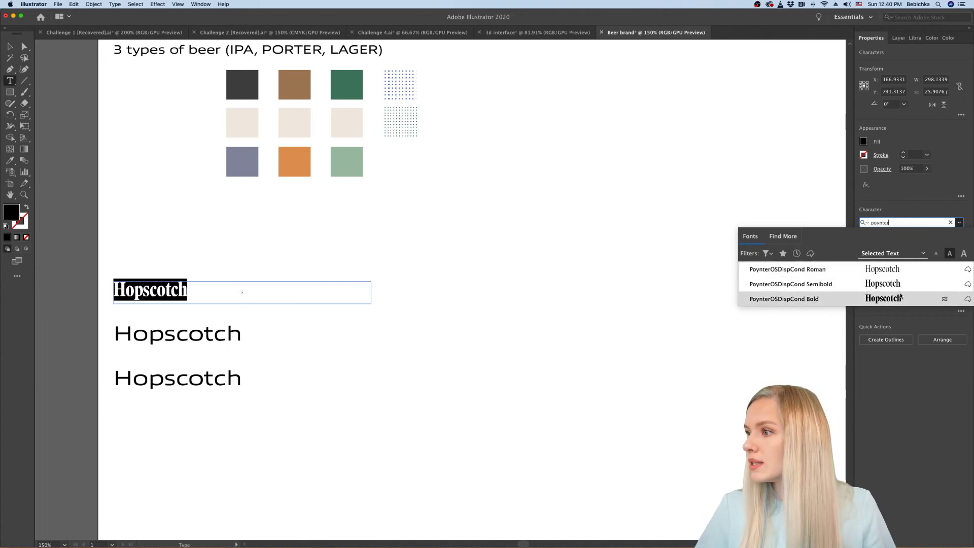
left_click(785, 299)
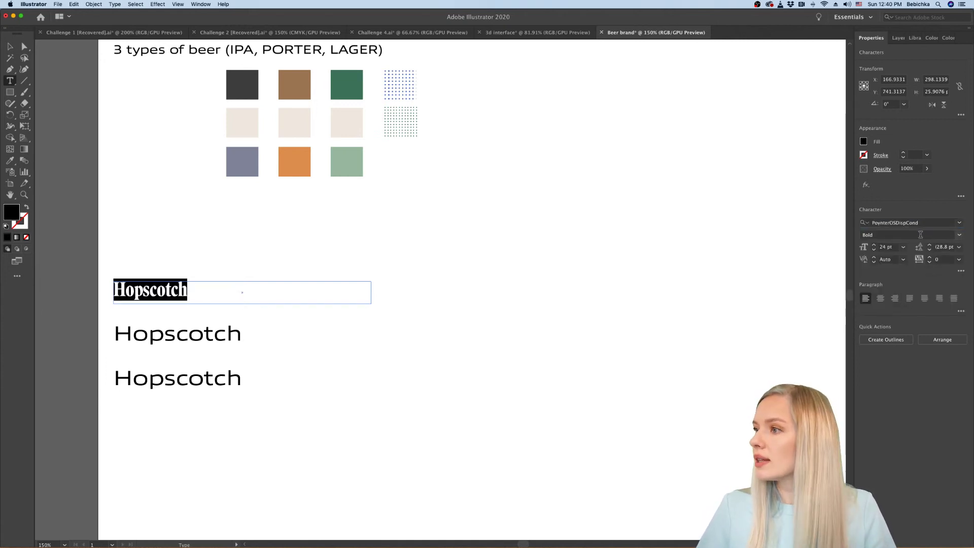
Step: Try the Semibold style on the top Hopscotch text, compare the PoynterOSDispCond styles and set it back to Bold
left_click(960, 236)
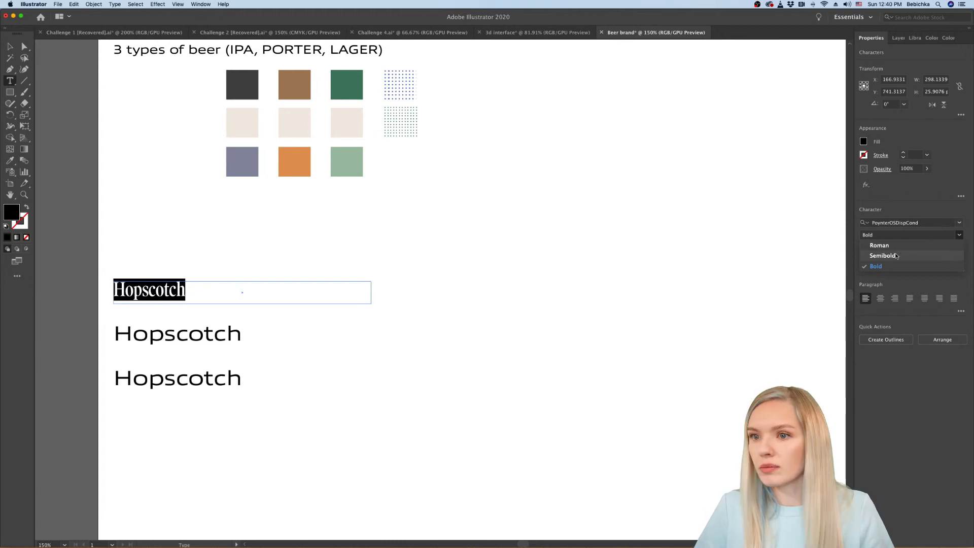
left_click(885, 256)
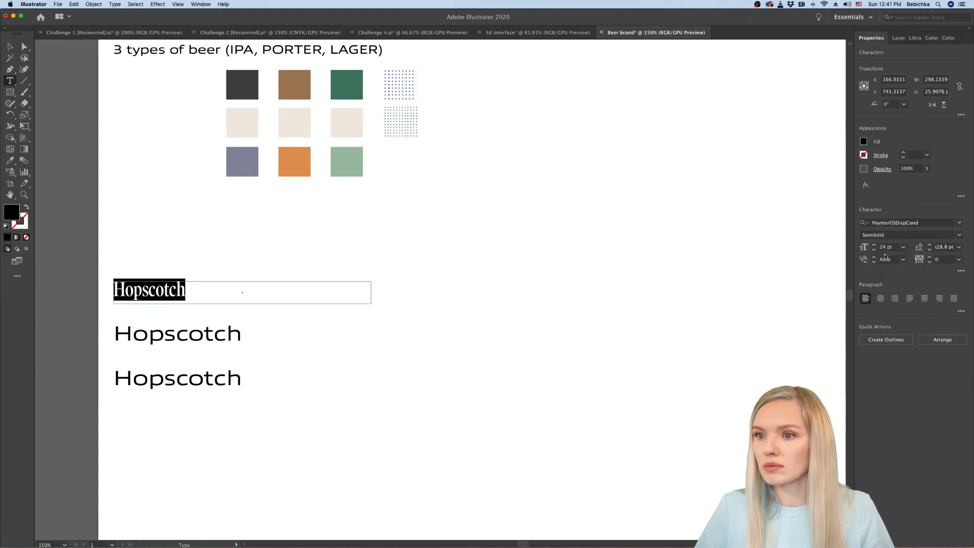
left_click(960, 236)
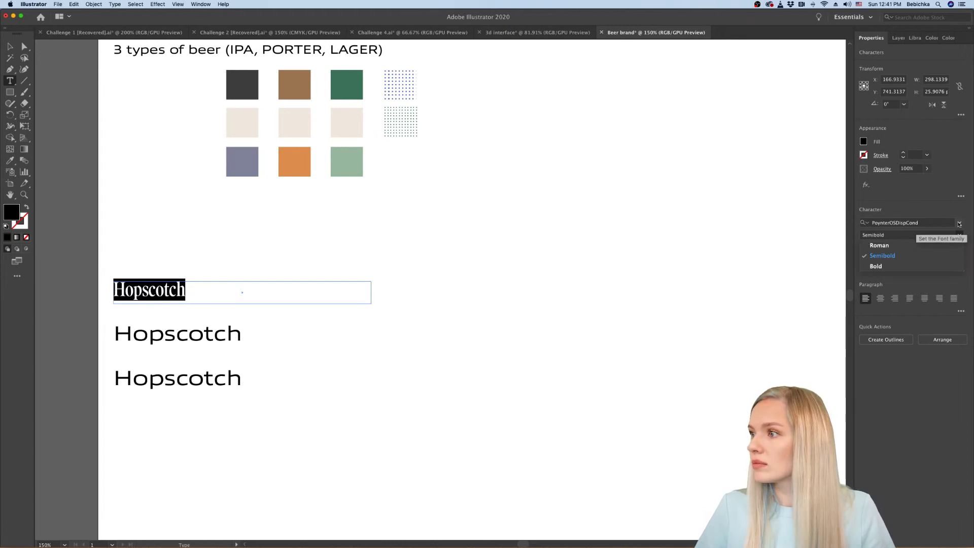
left_click(960, 224)
left_click(960, 222)
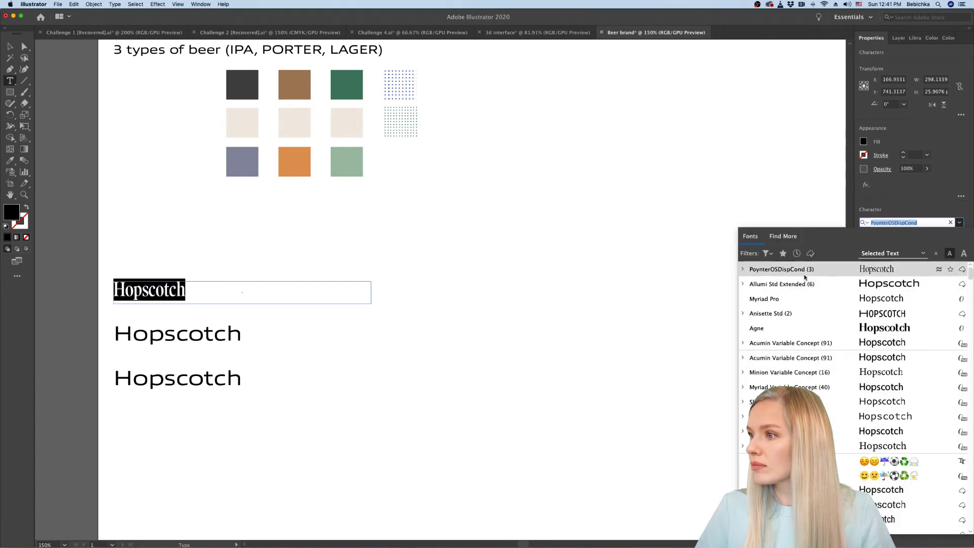
left_click(743, 269)
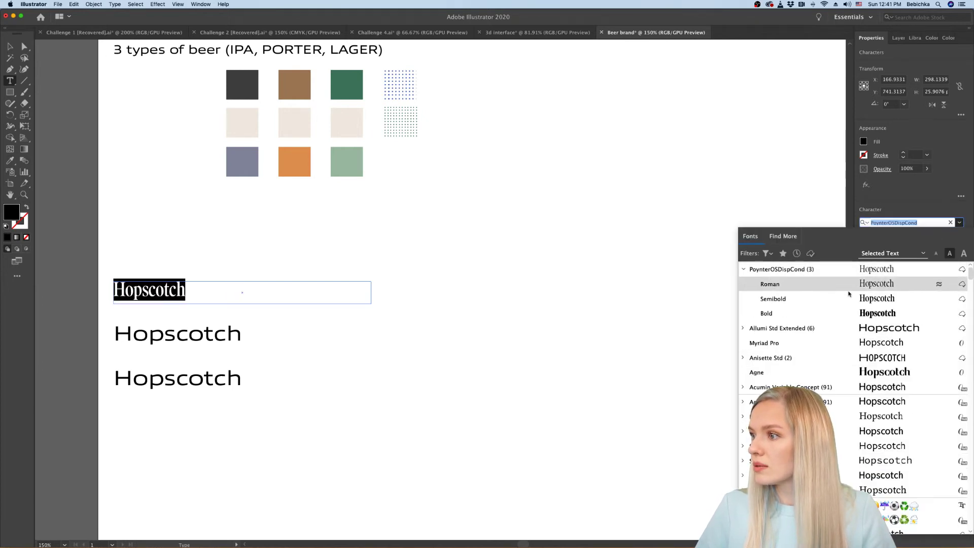
left_click(893, 315)
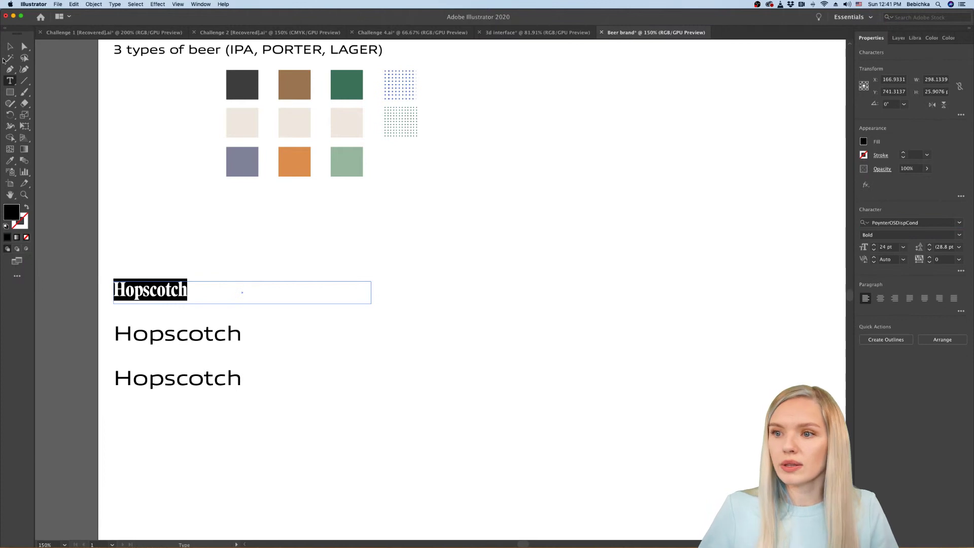
left_click(10, 47)
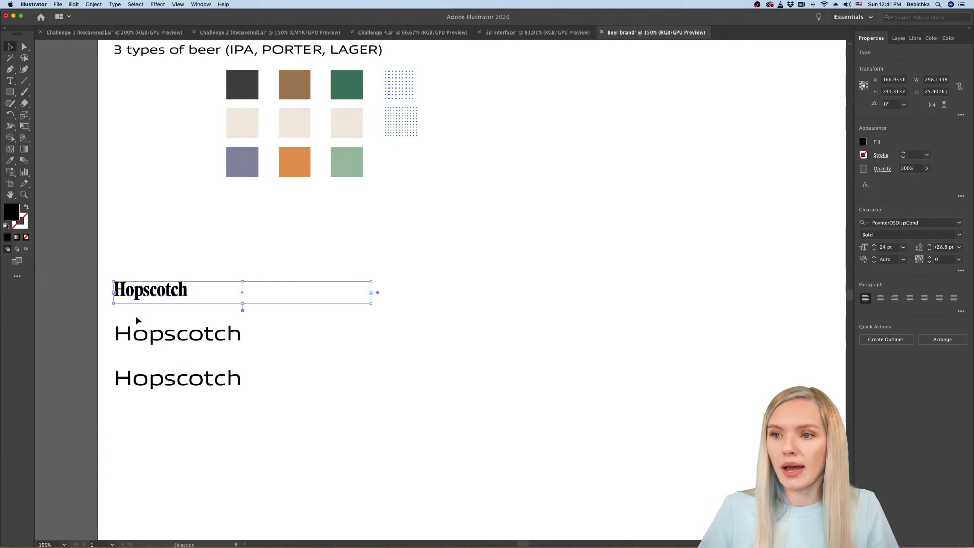
scroll(135, 307, "up", 2)
scroll(135, 306, "down", 1)
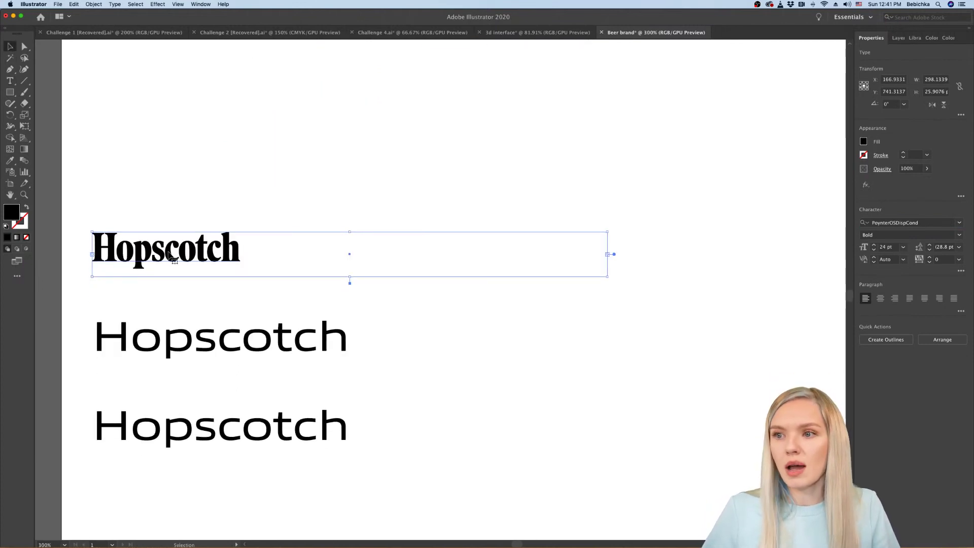
Step: Try a tracking of 50 on the top Hopscotch text and check its spacing beside the other two
key("Return")
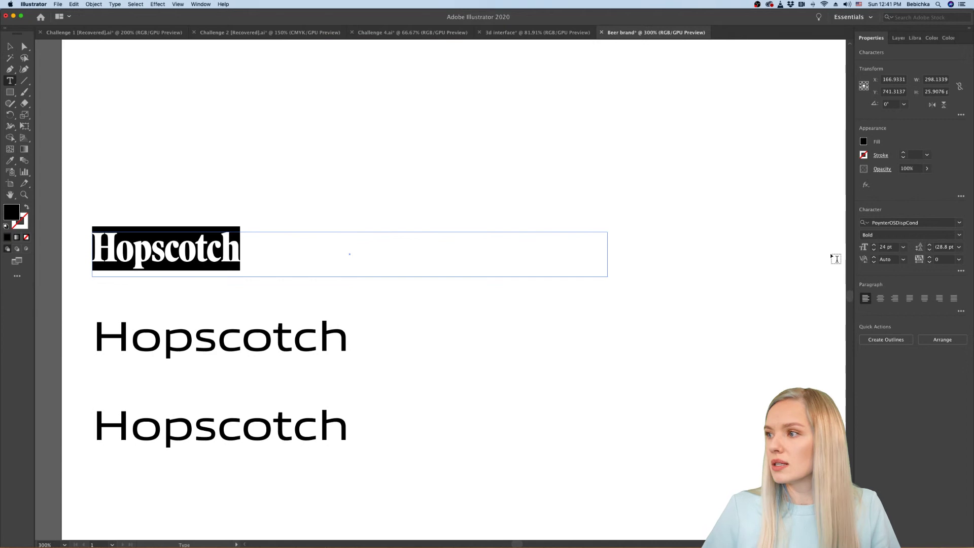
left_click(959, 259)
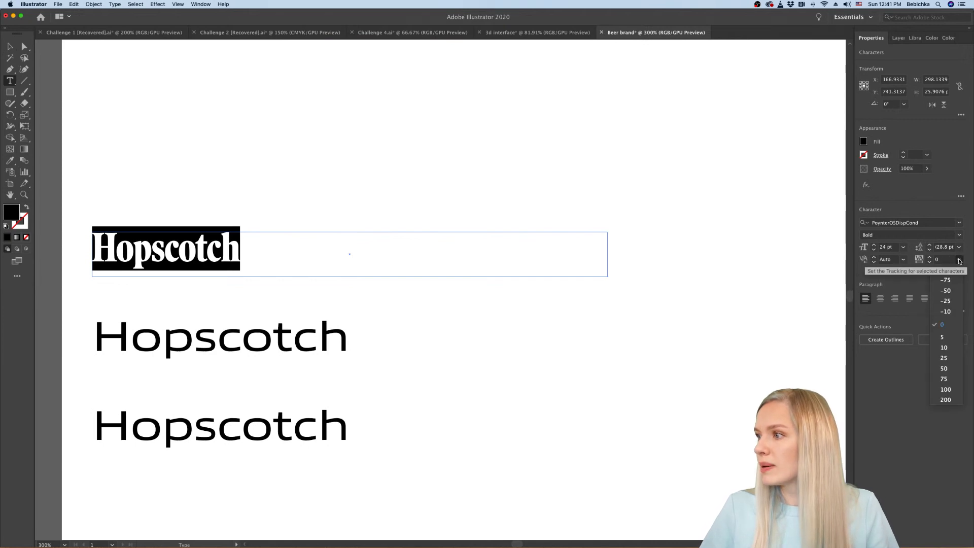
left_click(945, 368)
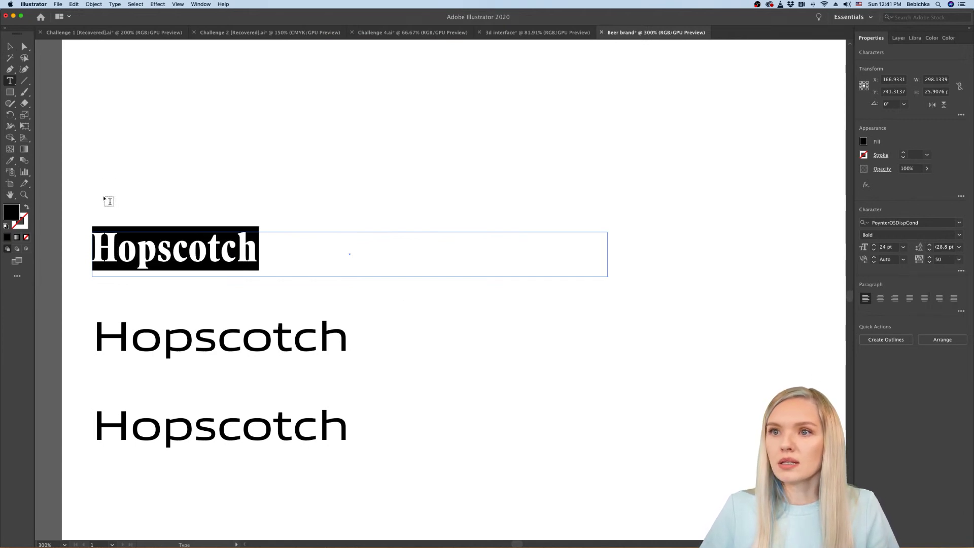
key("Escape")
left_click(250, 207)
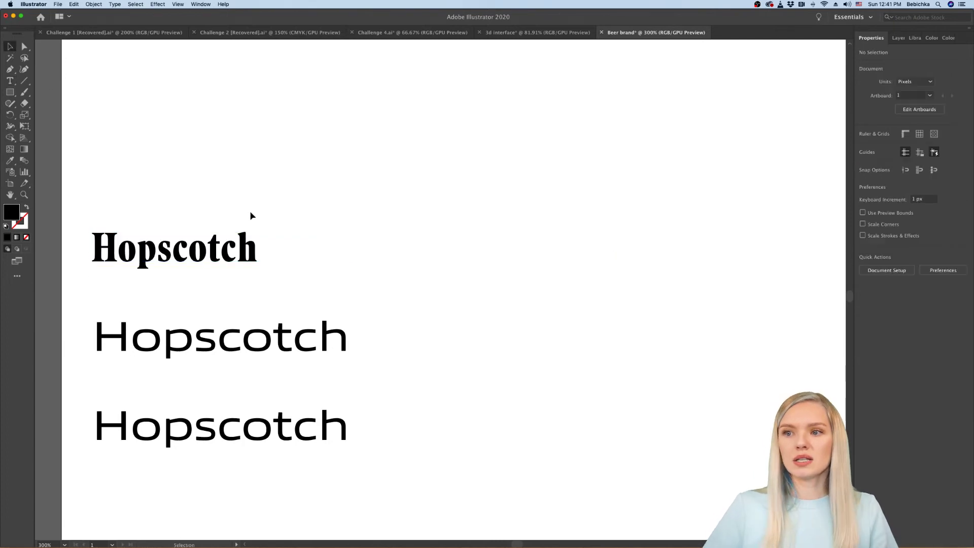
scroll(256, 263, "down", 5)
scroll(258, 264, "up", 4)
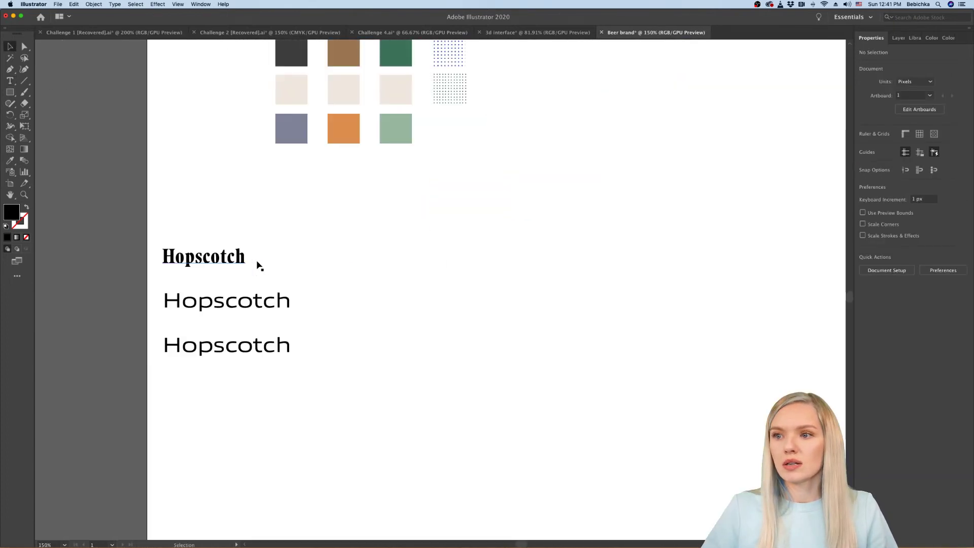
Step: Tighten the tracking of the top Hopscotch text to 5
key("super+z")
key("super+z")
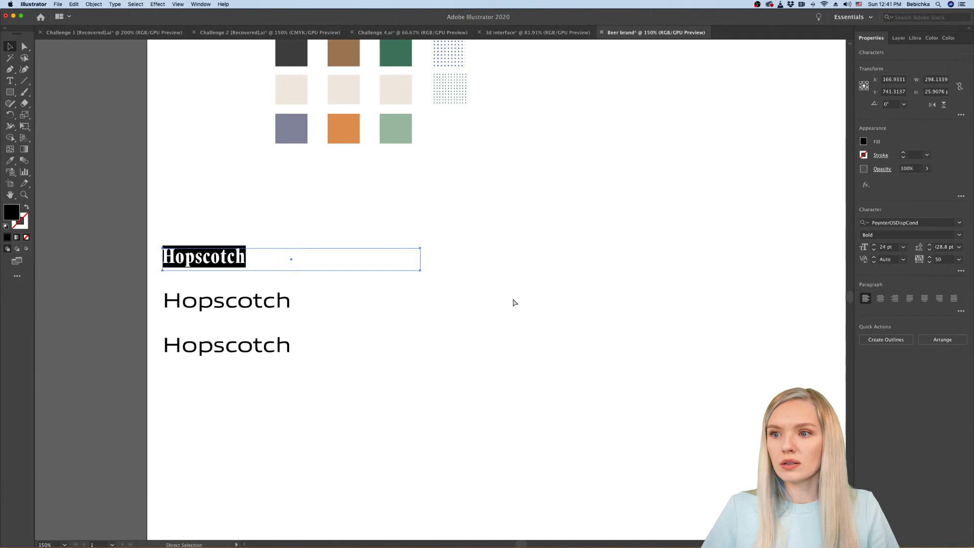
key("alt+Left")
key("alt+Left")
key("alt+Left")
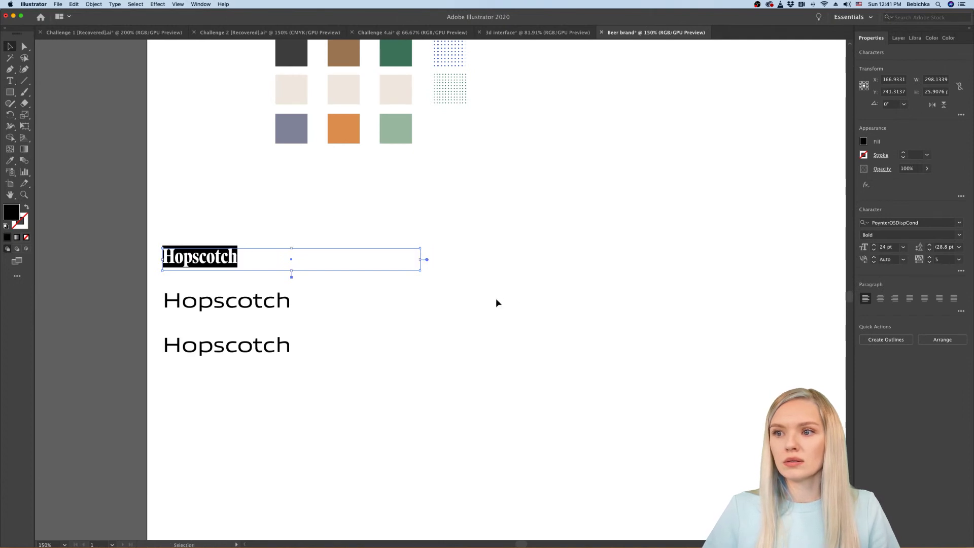
left_click(494, 299)
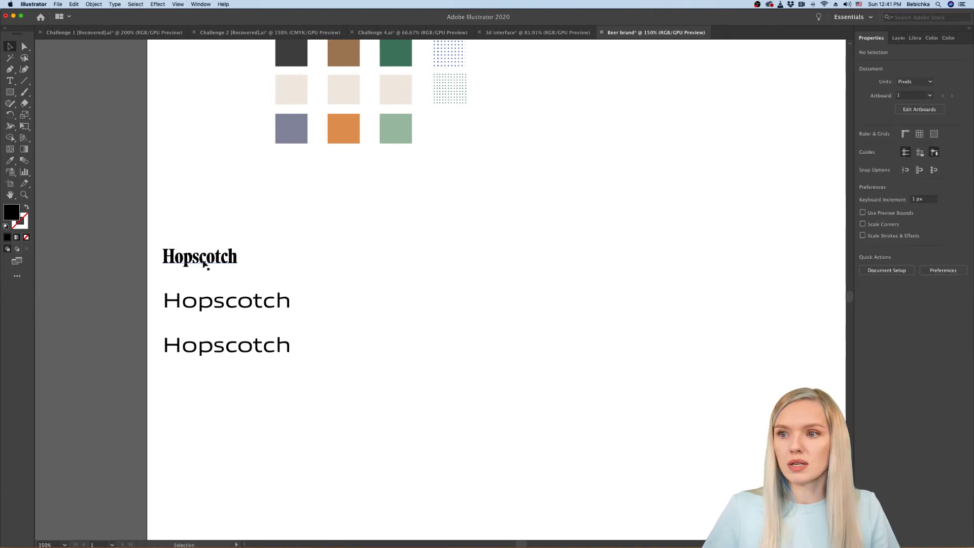
Step: Select all characters of the top Hopscotch text for editing
left_click(289, 257)
double_click(203, 257)
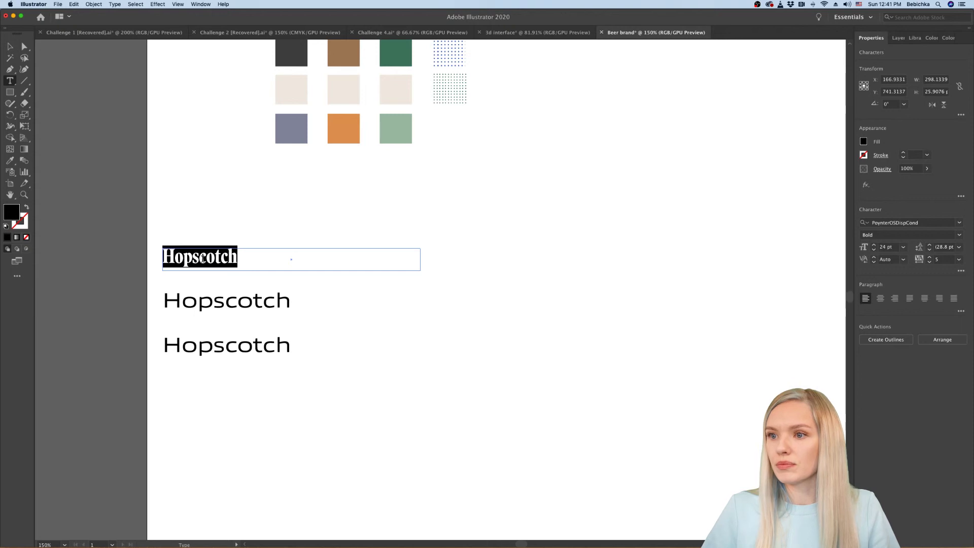
Step: Set the tracking of the top Hopscotch text to 75
left_click(959, 259)
left_click(948, 379)
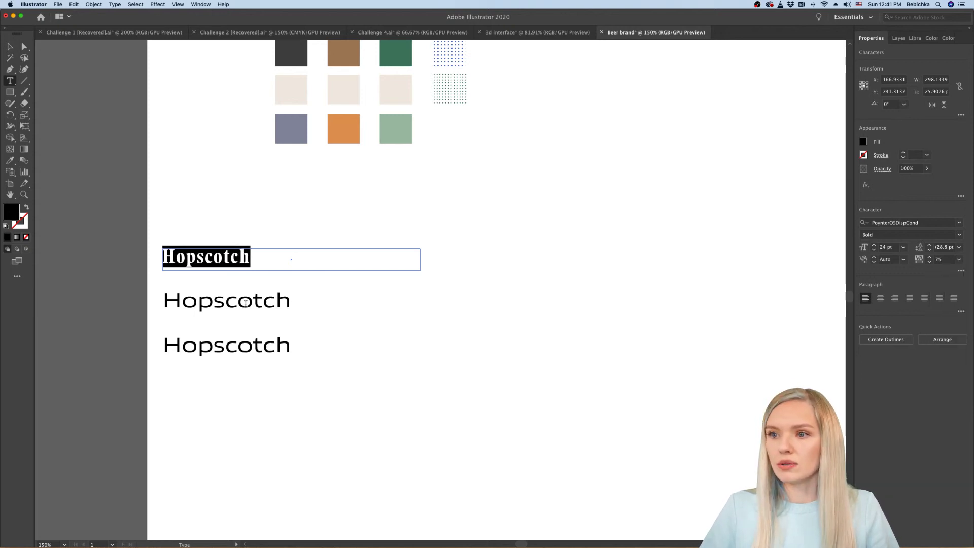
Step: Change the font of the middle Hopscotch text to Lavigne Text Bold
double_click(245, 303)
left_click(938, 222)
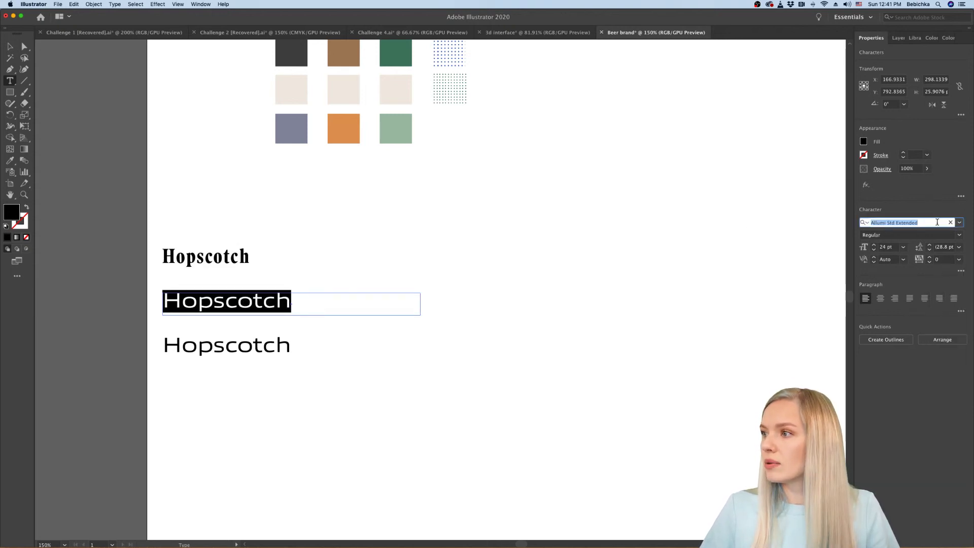
key("BackSpace")
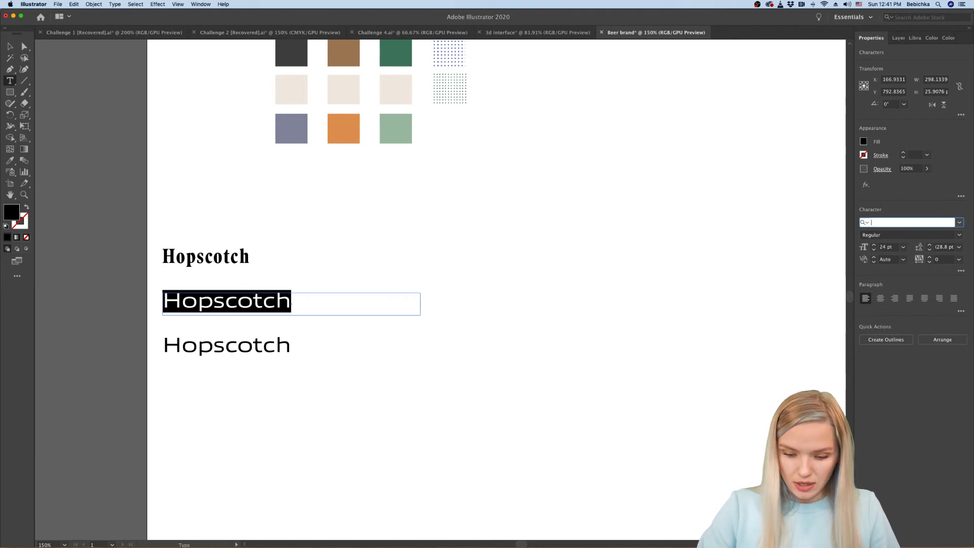
type("Lavign")
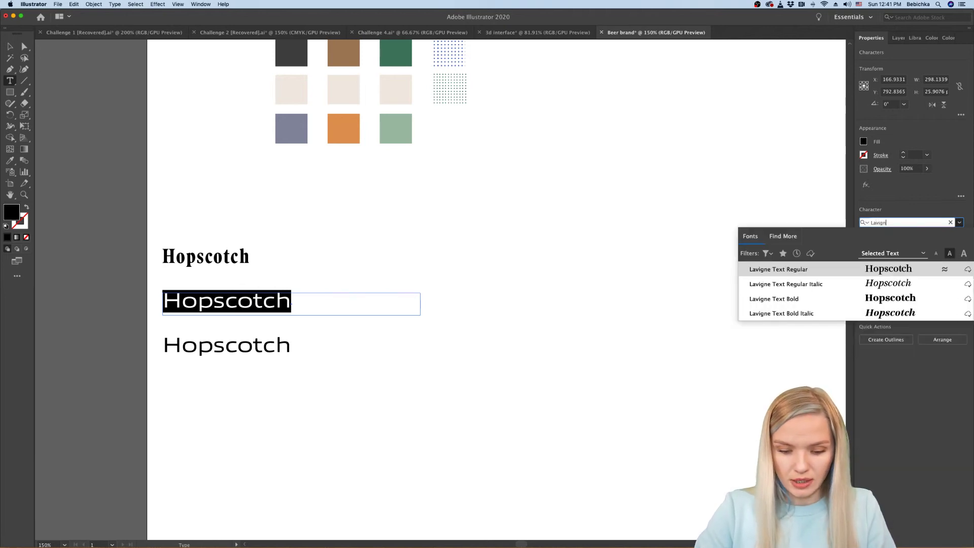
key("Down")
key("Down")
key("Return")
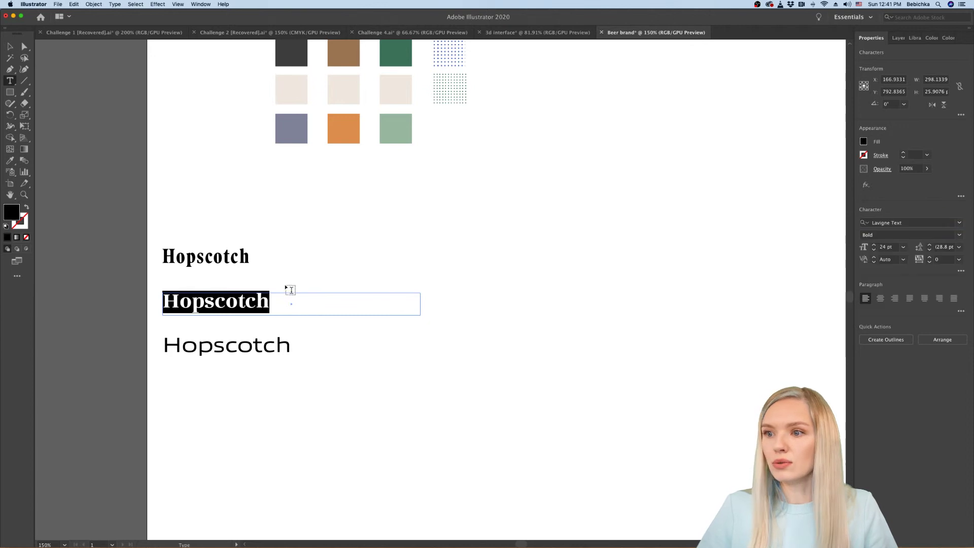
scroll(174, 351, "up", 2)
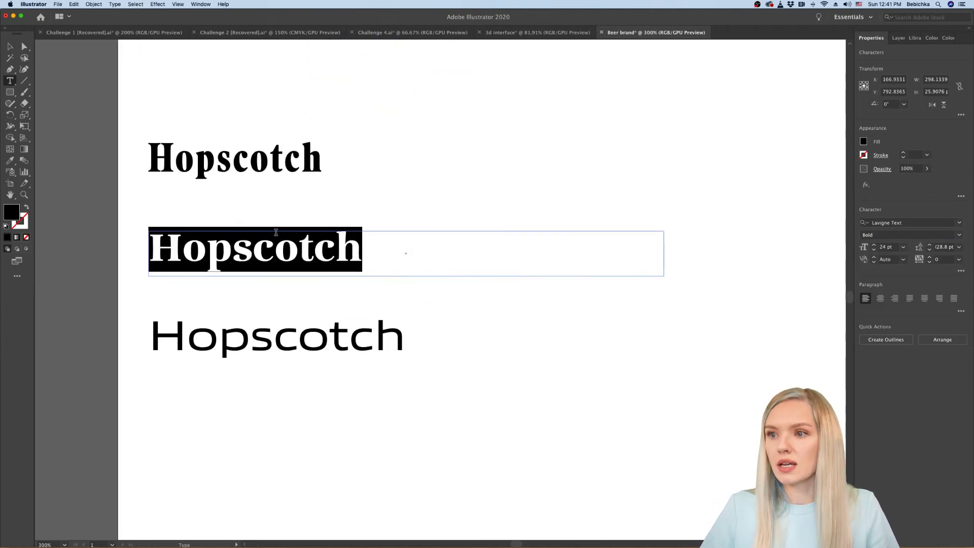
key("Escape")
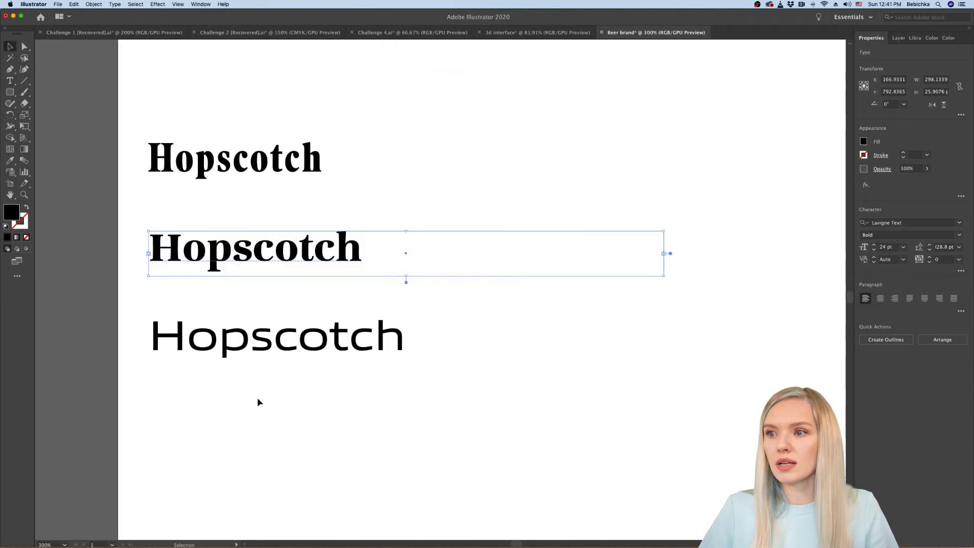
left_click(265, 415)
scroll(265, 414, "down", 2)
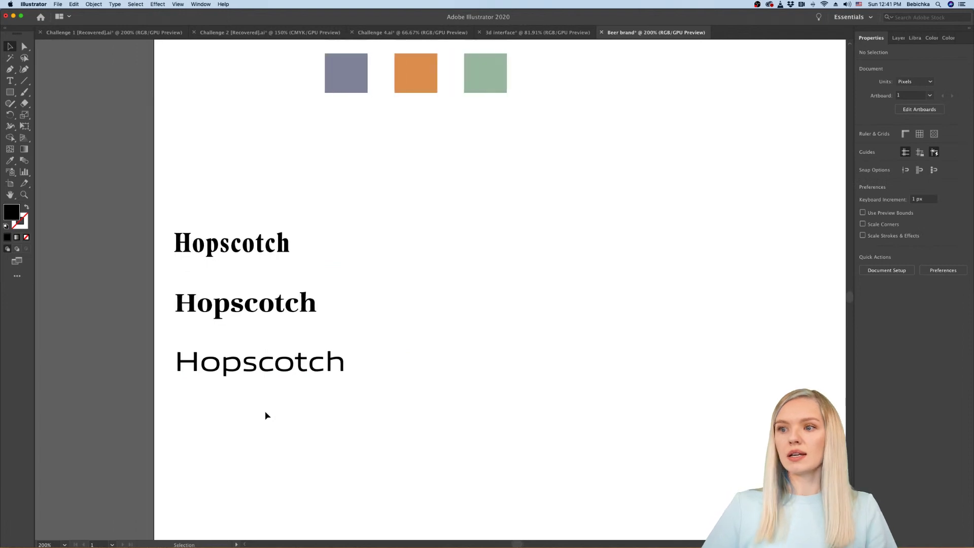
Step: Change the font of the bottom Hopscotch text to Monarcha Bold
scroll(192, 344, "up", 1)
scroll(193, 344, "up", 1)
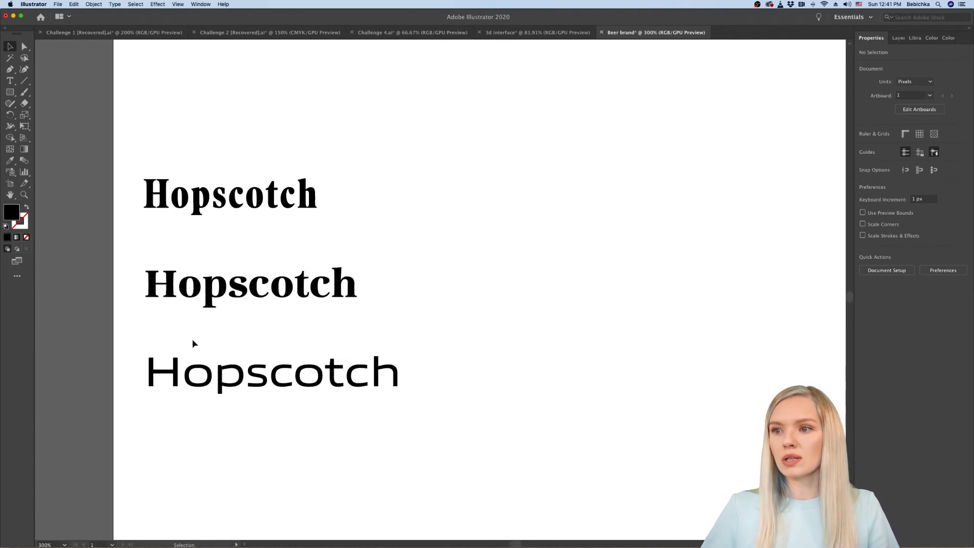
double_click(260, 384)
key("super+a")
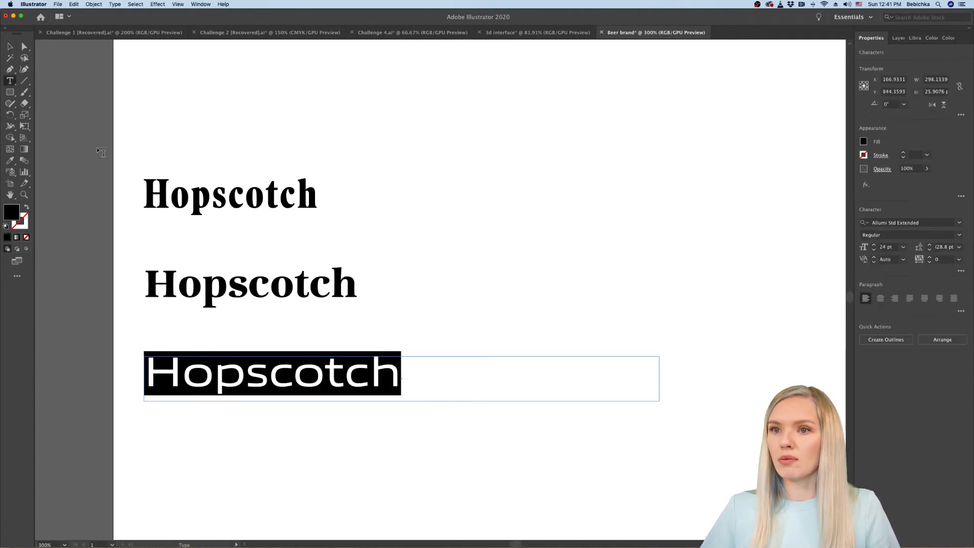
left_click(923, 222)
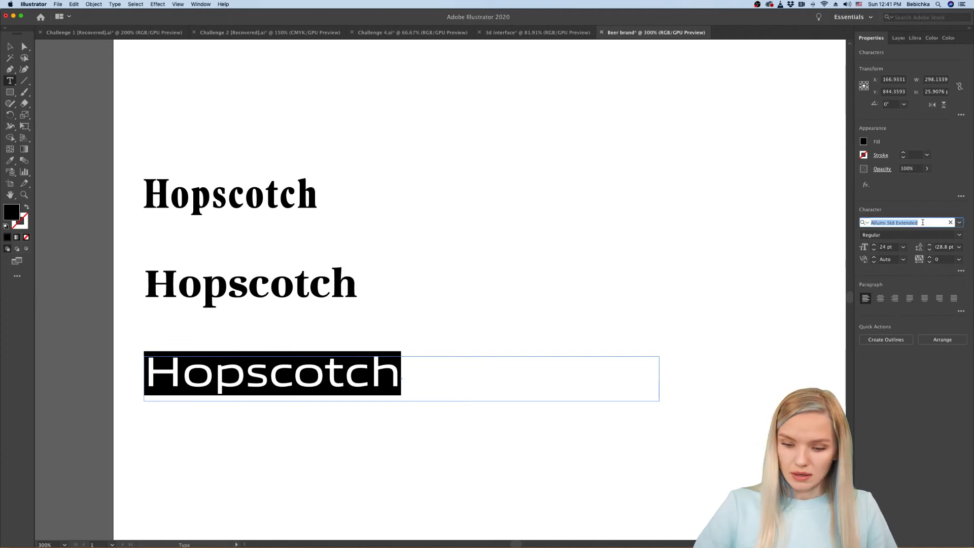
key("BackSpace")
type("Monarcha")
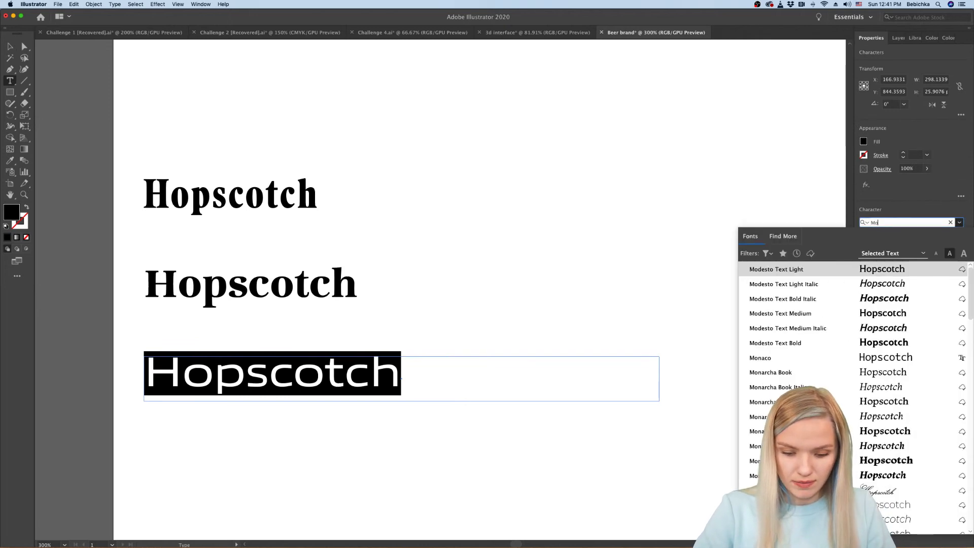
key("Down")
key("Down")
key("Down")
key("Down")
key("Down")
key("Down")
key("Return")
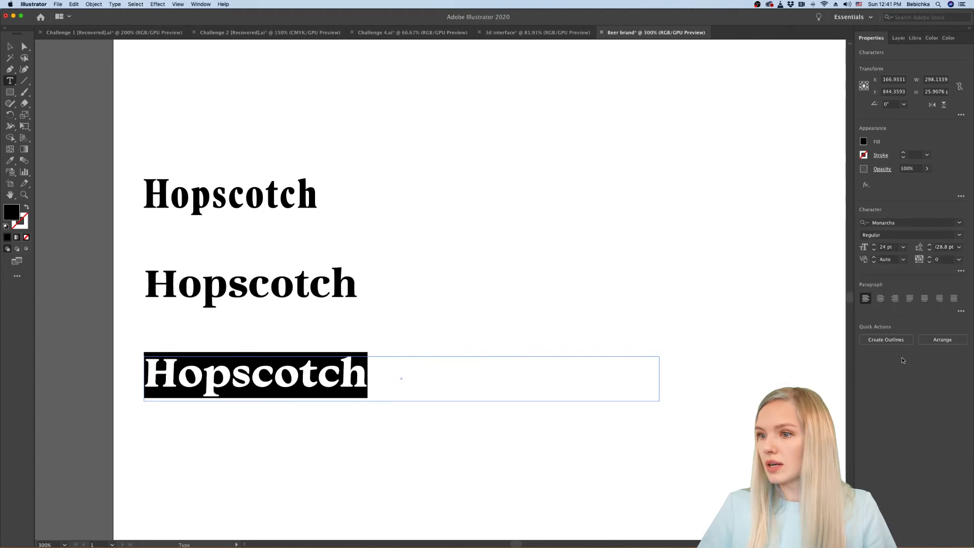
key("Escape")
left_click(76, 218)
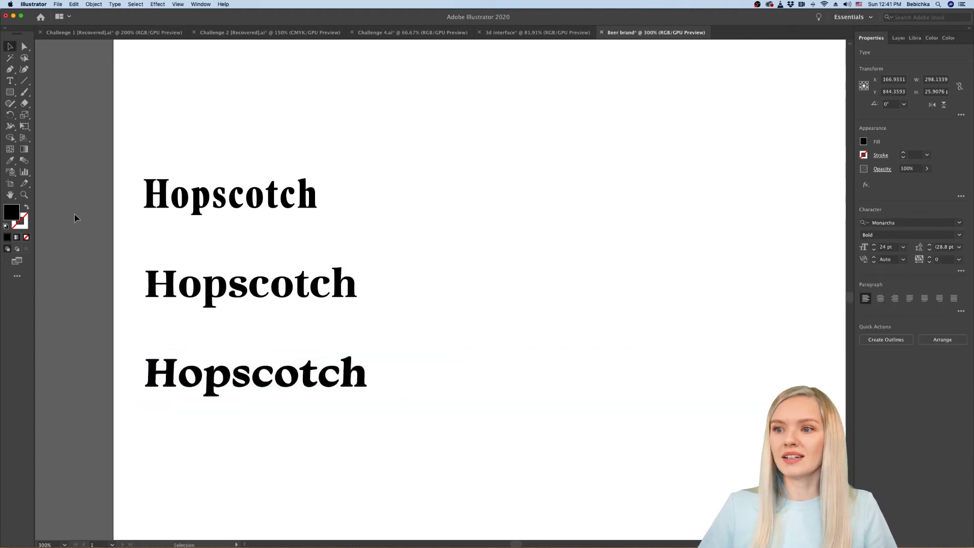
Step: Duplicate the bottom Hopscotch text and place the copy below the original
scroll(82, 229, "down", 3)
scroll(86, 235, "up", 3)
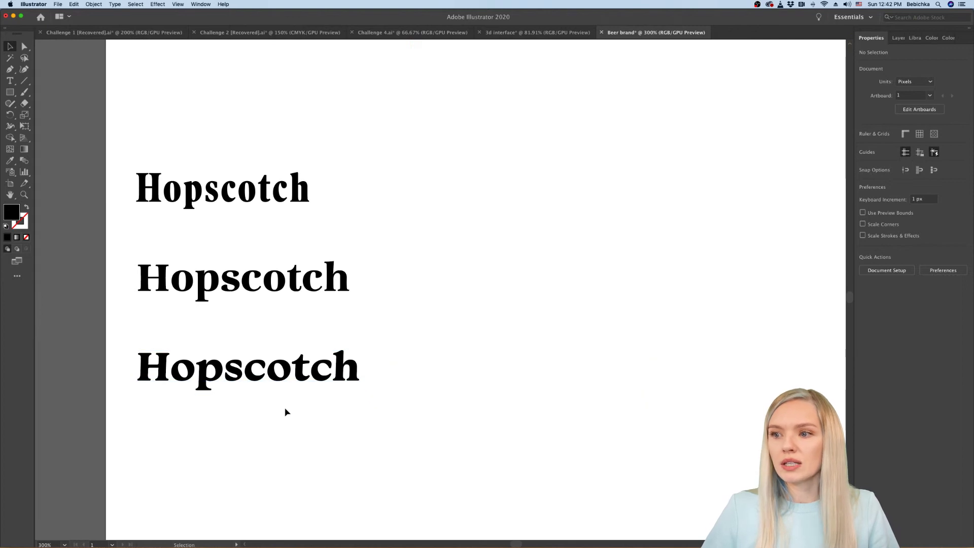
scroll(285, 411, "down", 1)
scroll(286, 411, "down", 1)
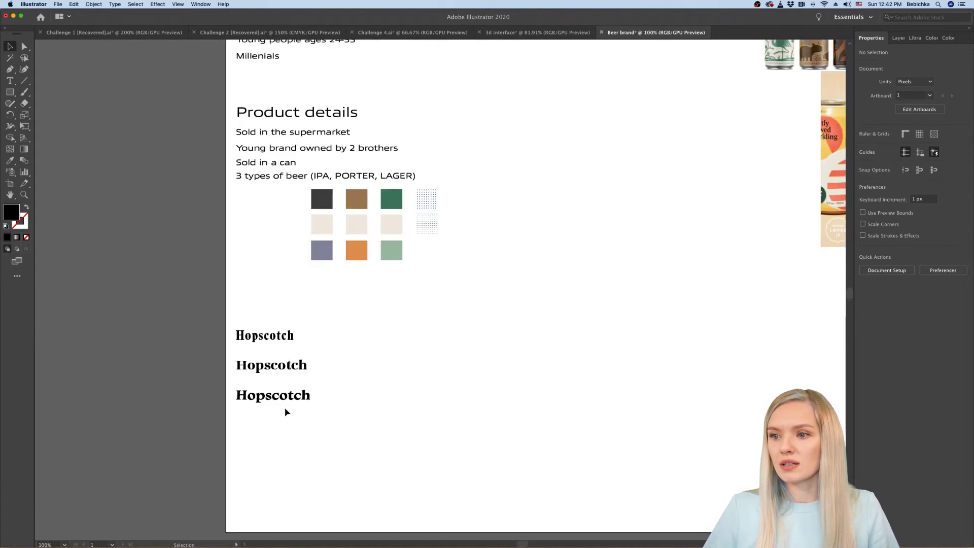
scroll(284, 409, "right", 3)
left_click_drag(184, 399, 181, 435)
left_click(171, 378)
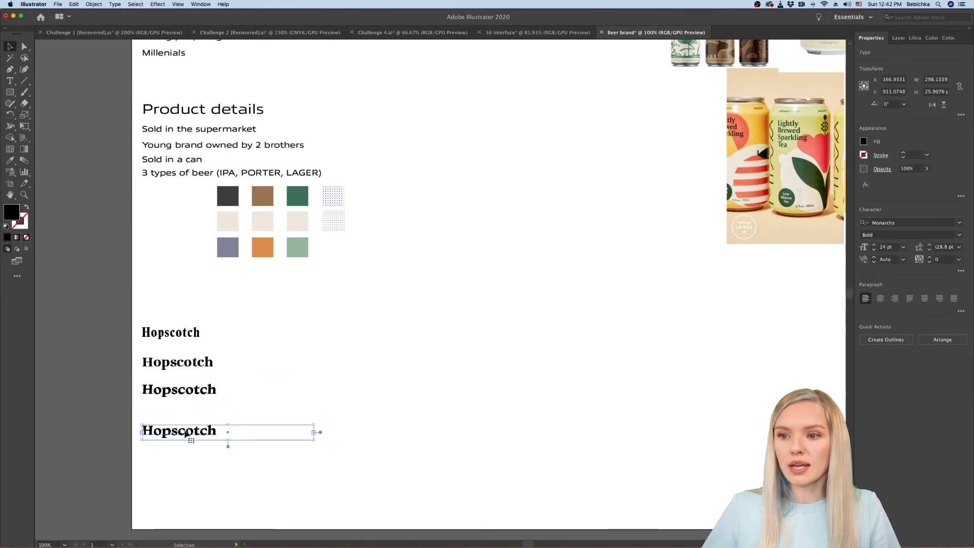
Step: Replace the capital H in the duplicated Hopscotch text with a lowercase h
scroll(142, 442, "up", 5)
key("t")
left_click(212, 375)
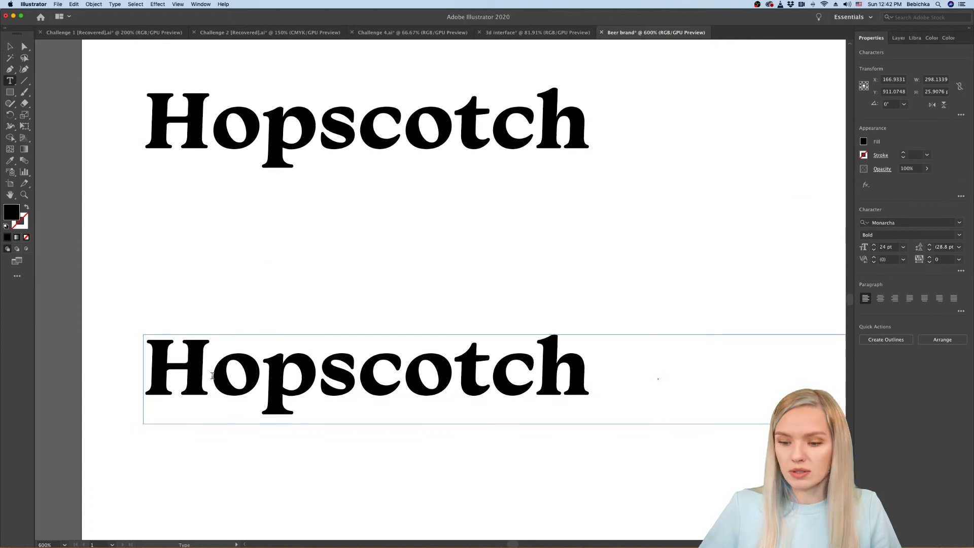
key("BackSpace")
type("h")
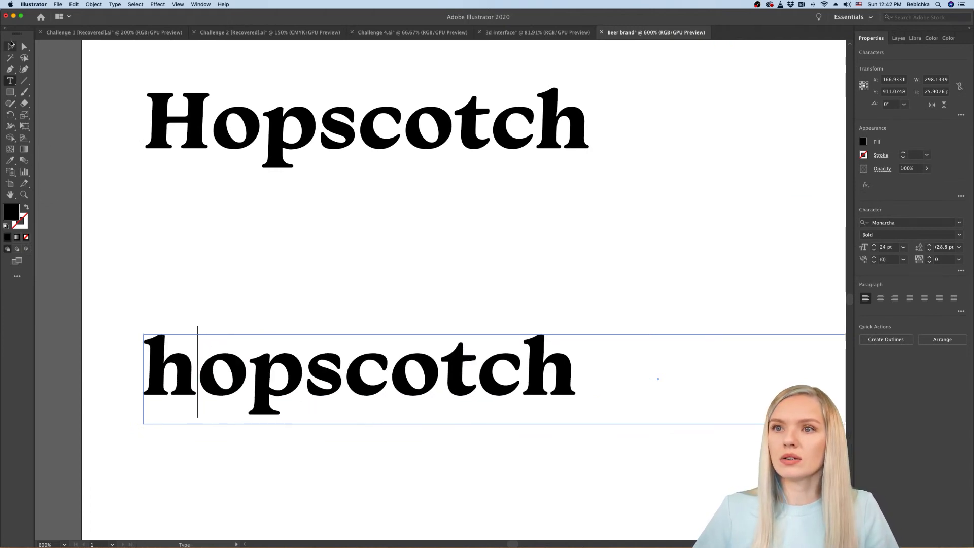
Step: Delete the duplicated text with the lowercase initial
left_click(10, 46)
left_click(212, 371)
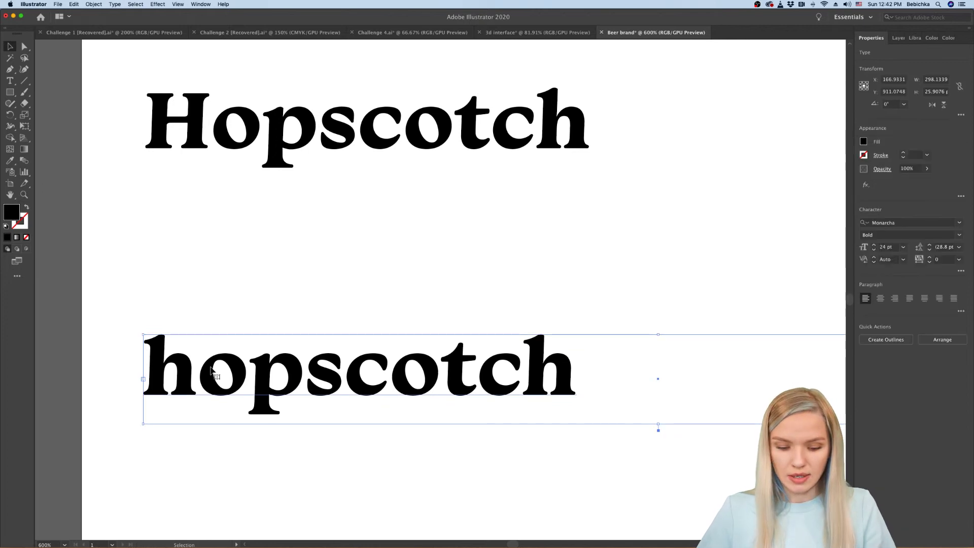
key("Delete")
key("super+1")
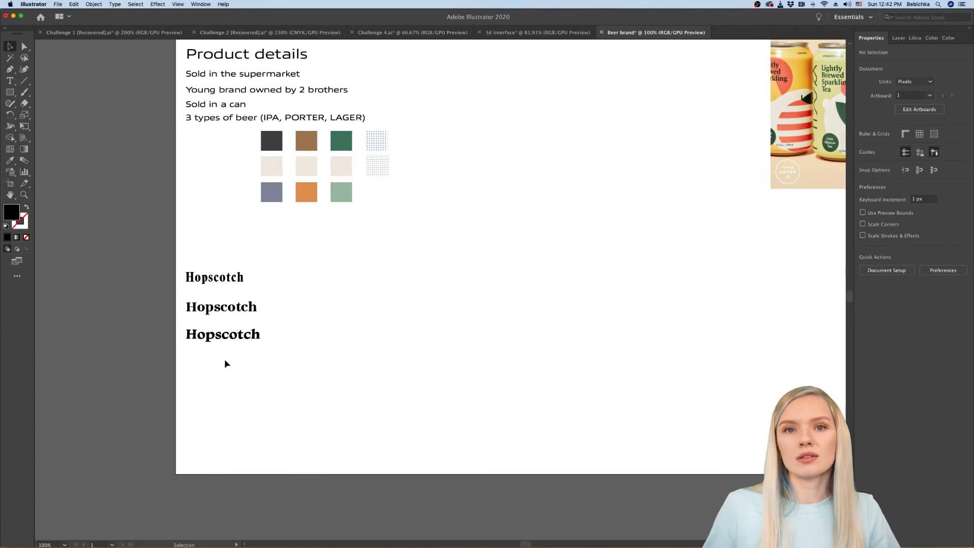
Step: Narrow the text frames of all three Hopscotch texts together to about 149 px wide
scroll(224, 359, "up", 2)
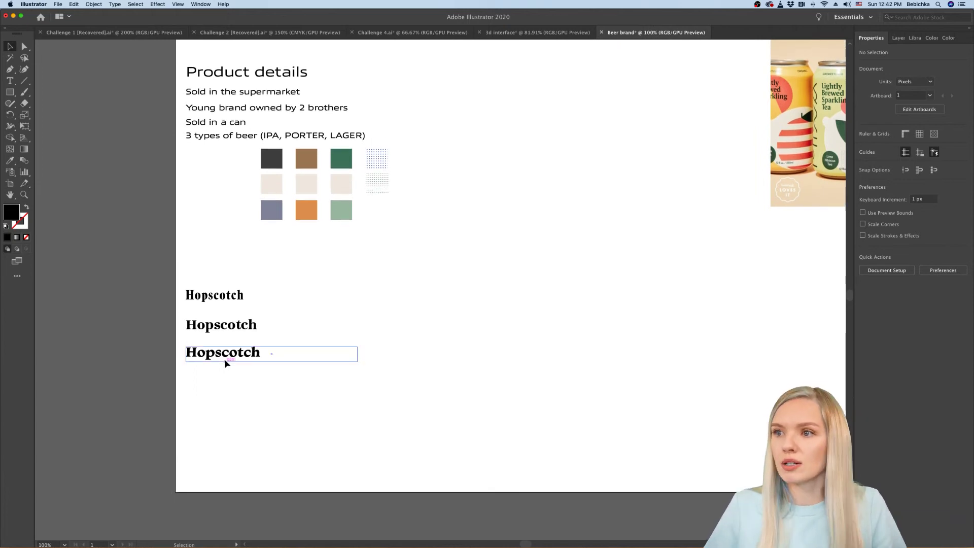
left_click_drag(193, 279, 209, 397)
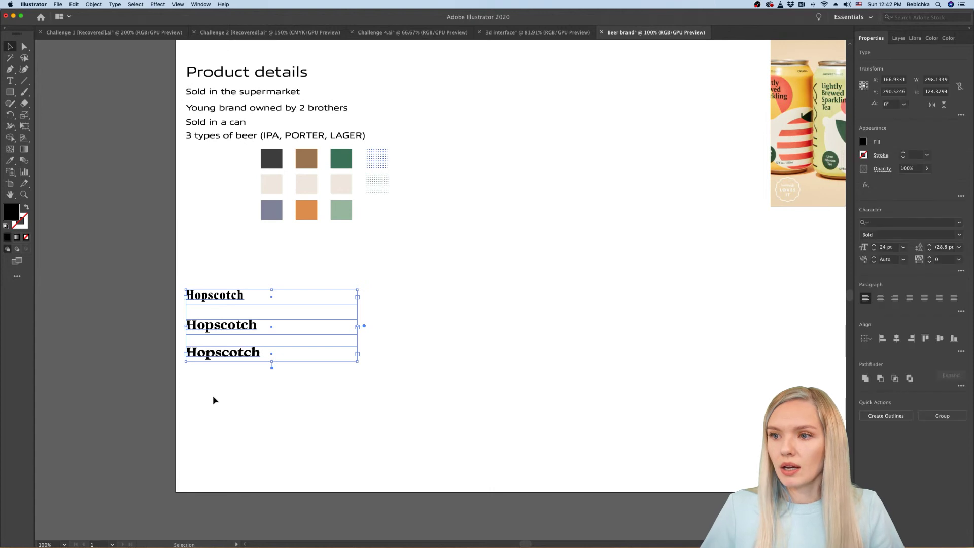
key("super+equal")
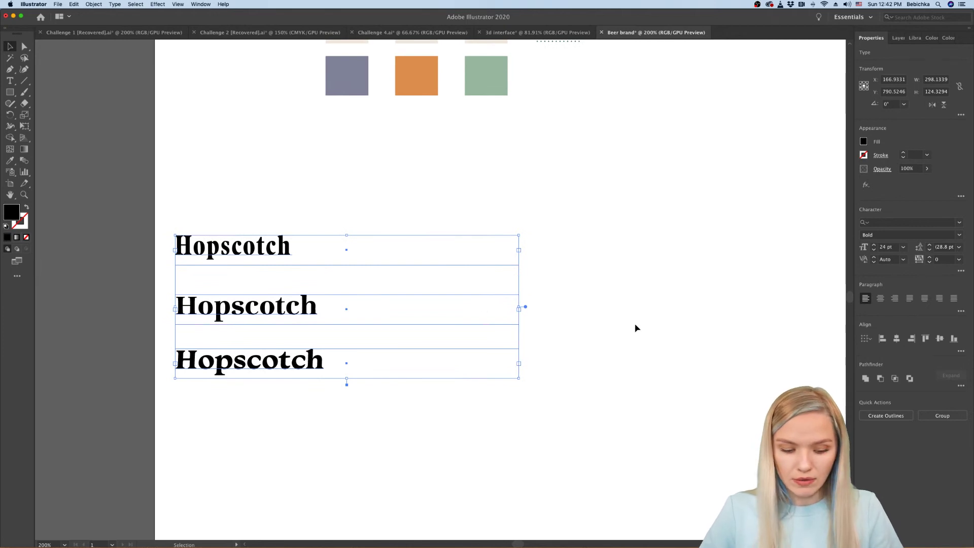
scroll(570, 391, "left", 5)
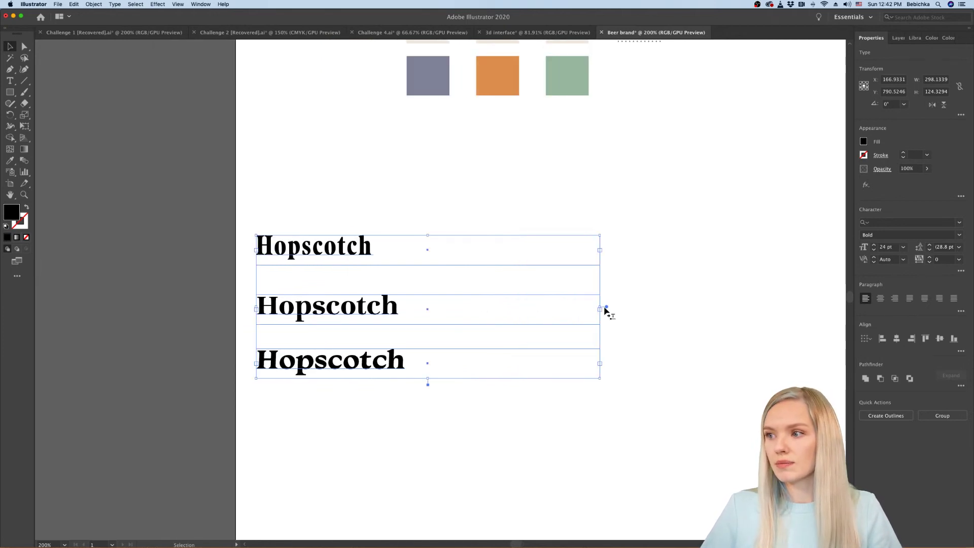
left_click_drag(604, 309, 428, 310)
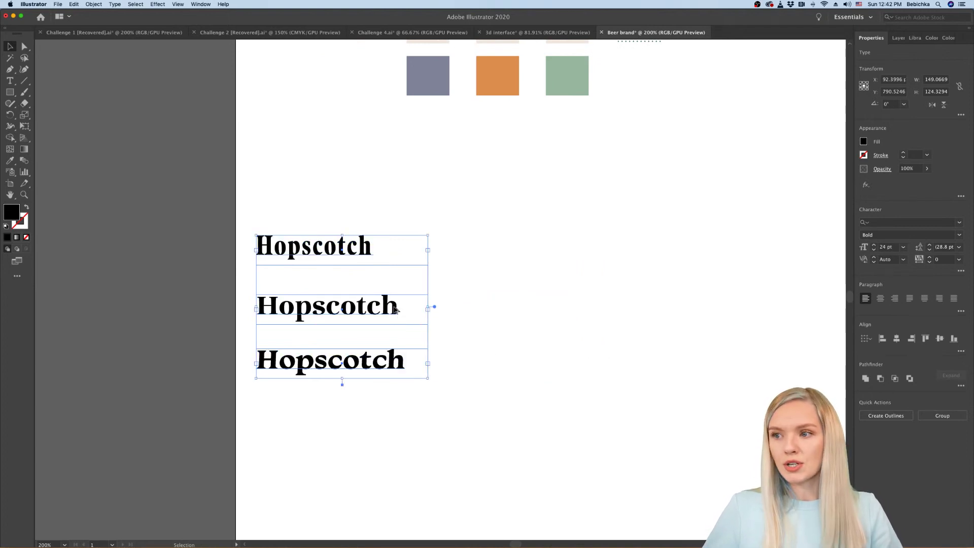
Step: Place a duplicate of the three Hopscotch texts outside the artboard, to the left of the originals
left_click_drag(395, 309, 159, 307)
left_click_drag(158, 310, 158, 310)
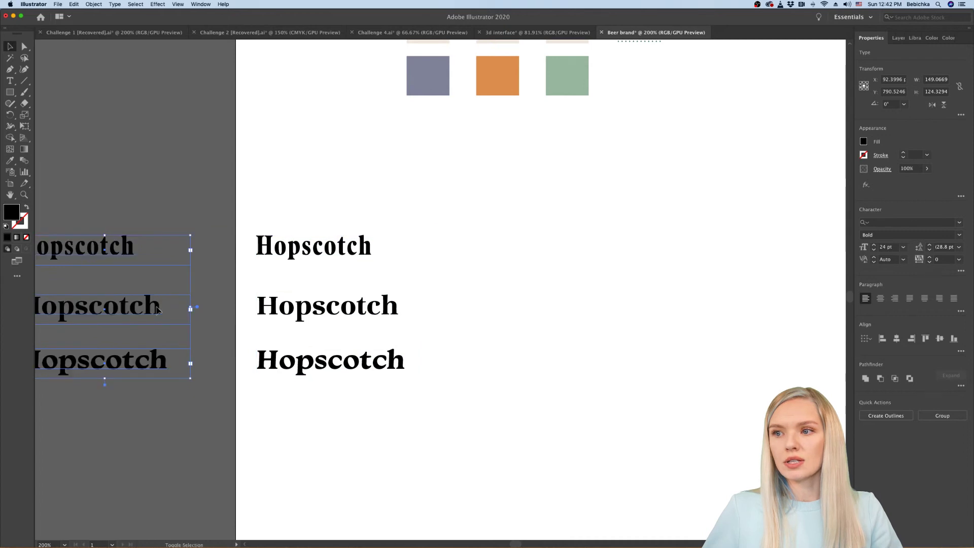
left_click(372, 456)
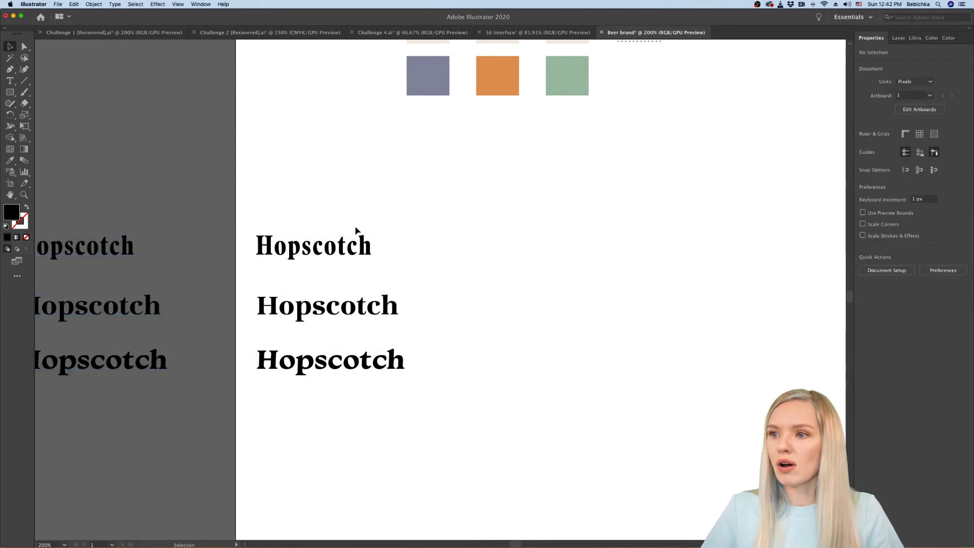
Step: Convert the three Hopscotch texts on the artboard to outlines
left_click_drag(326, 398, 456, 365)
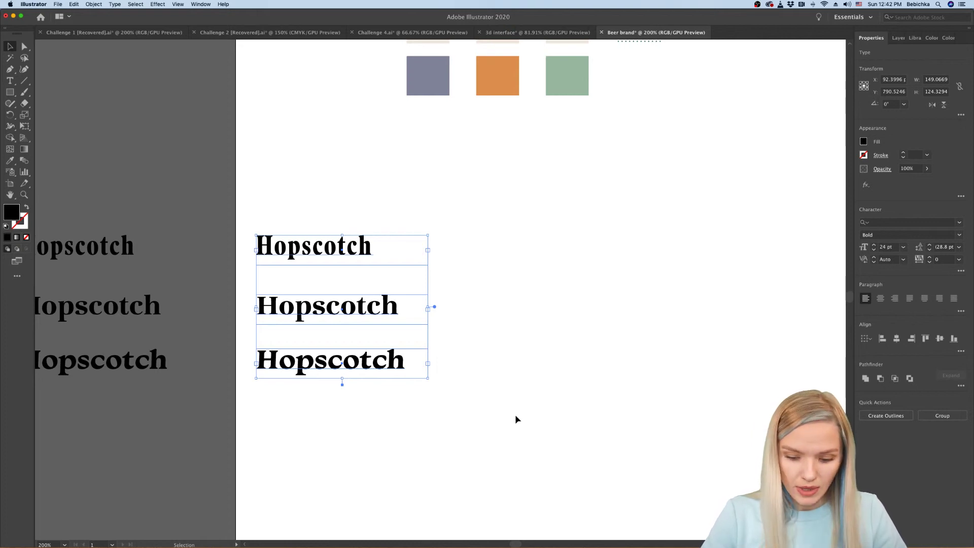
key("super+shift+o")
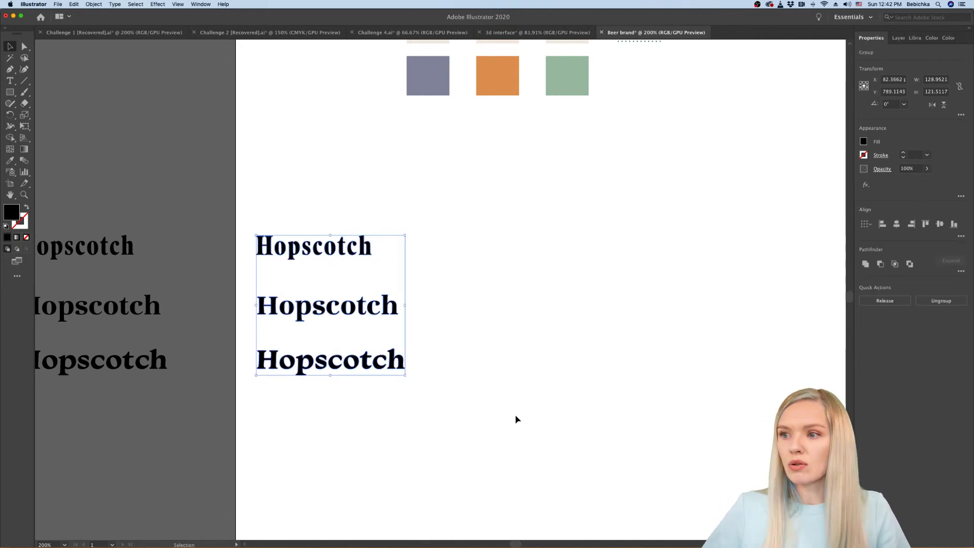
left_click(478, 405)
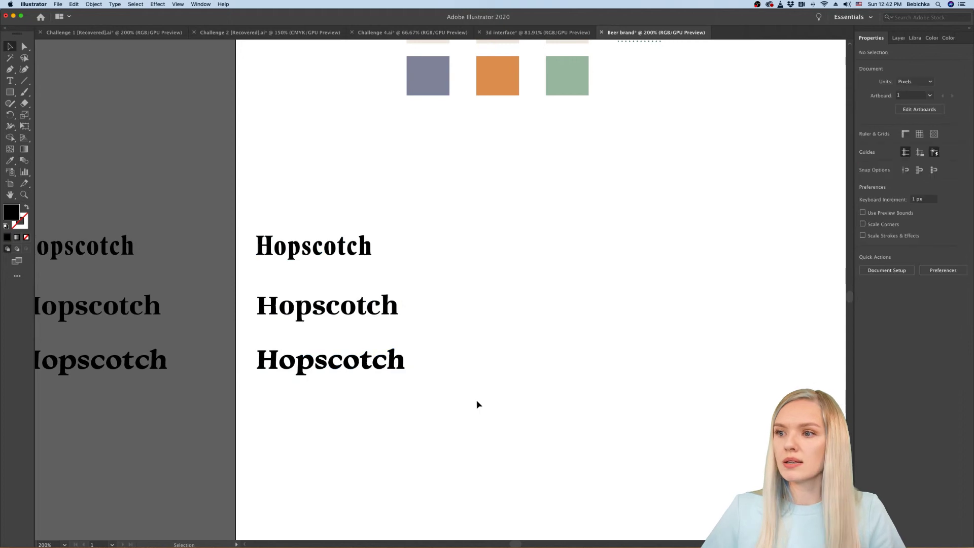
Step: Delete the top, condensed Hopscotch wordmark from the outlined set on the artboard
scroll(353, 387, "up", 2)
left_click(329, 364)
left_click(386, 394)
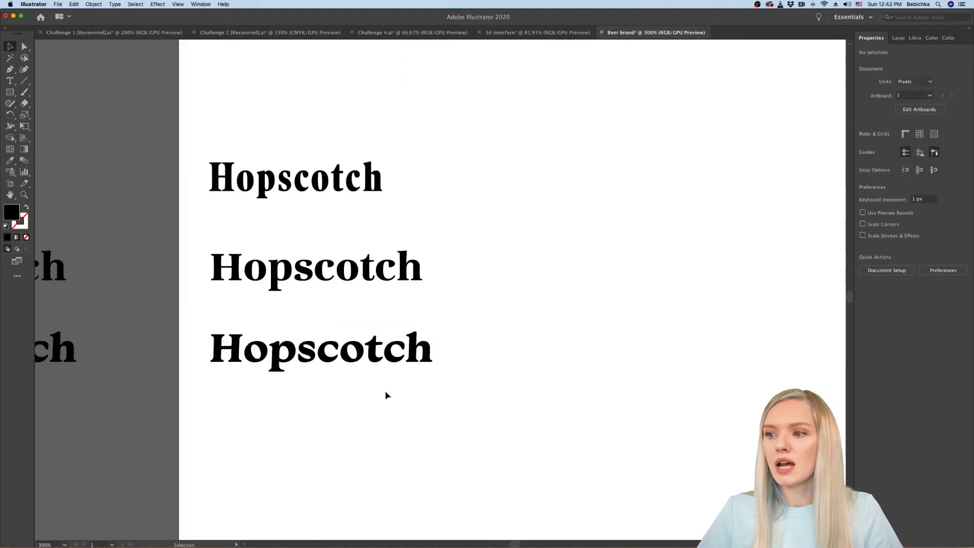
scroll(386, 394, "down", 3)
scroll(384, 394, "up", 5)
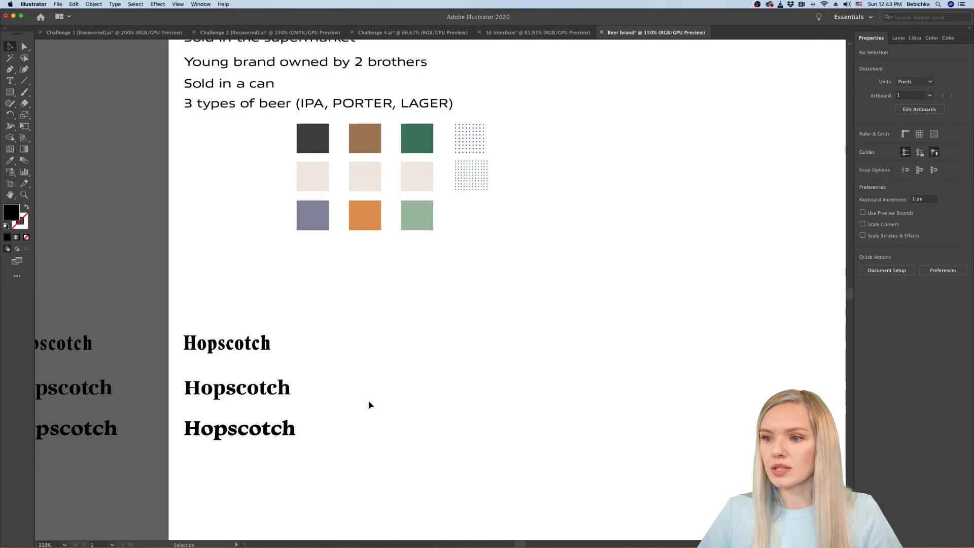
scroll(367, 404, "up", 1)
left_click(212, 333)
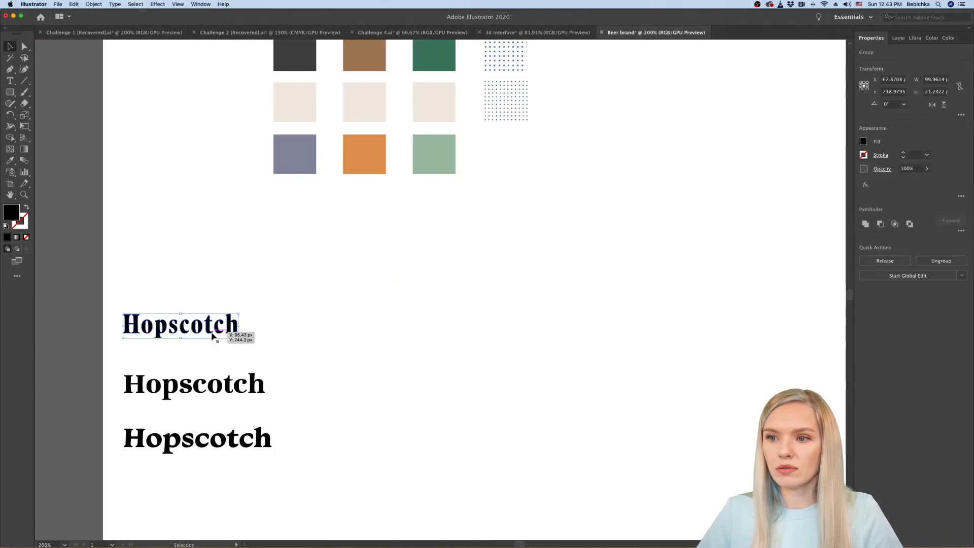
key("Delete")
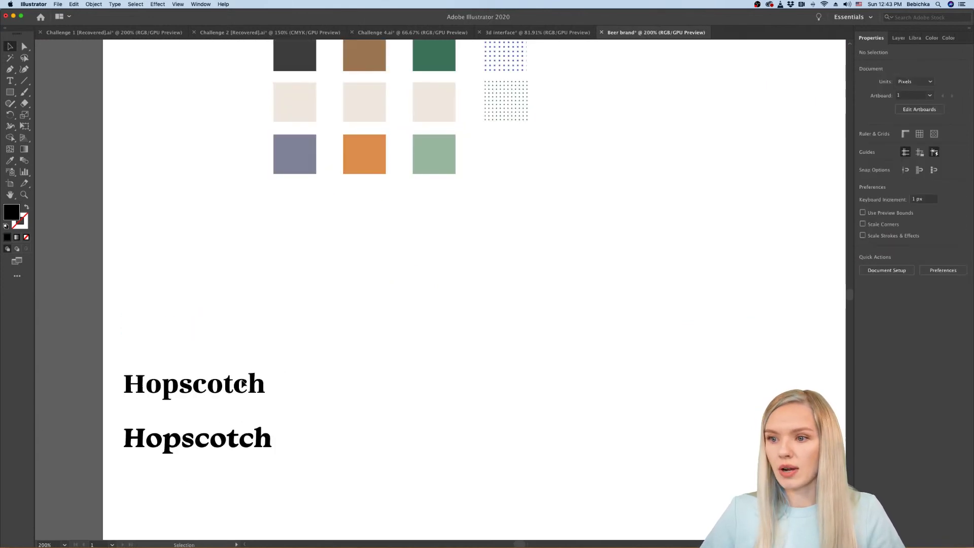
Step: Move the two outlined Hopscotch wordmarks up on the artboard, closer to the colour swatches
scroll(274, 348, "up", 1)
left_click(266, 398)
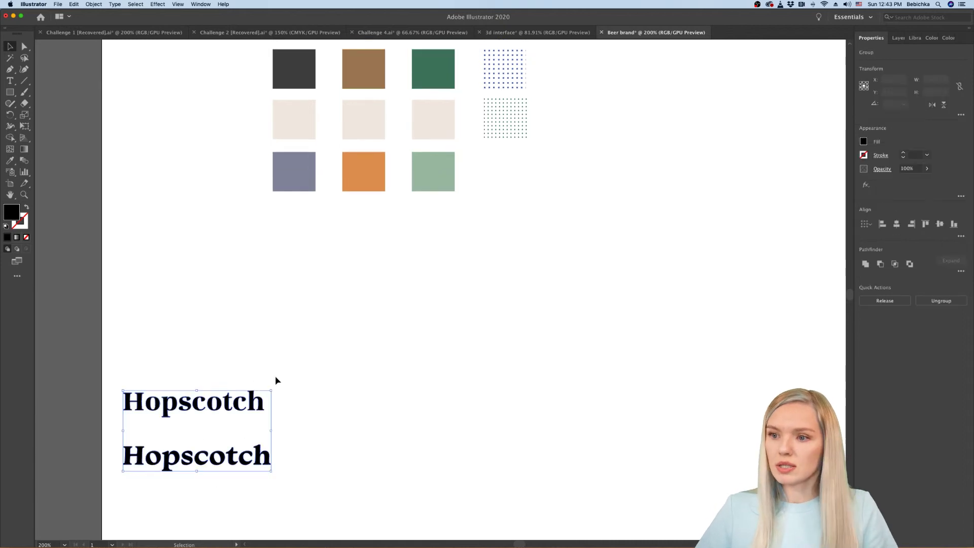
left_click_drag(250, 402, 257, 319)
left_click(354, 336)
scroll(437, 156, "down", 1)
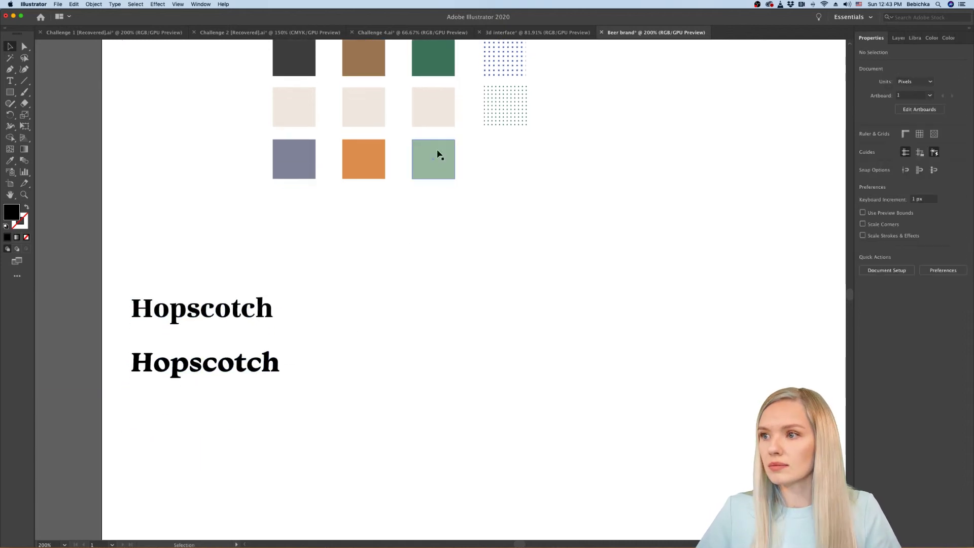
Step: Place a copy of the green palette column beside the wordmarks and stretch it horizontally into three wide bars
left_click_drag(441, 157, 374, 375)
left_click_drag(383, 333, 596, 335)
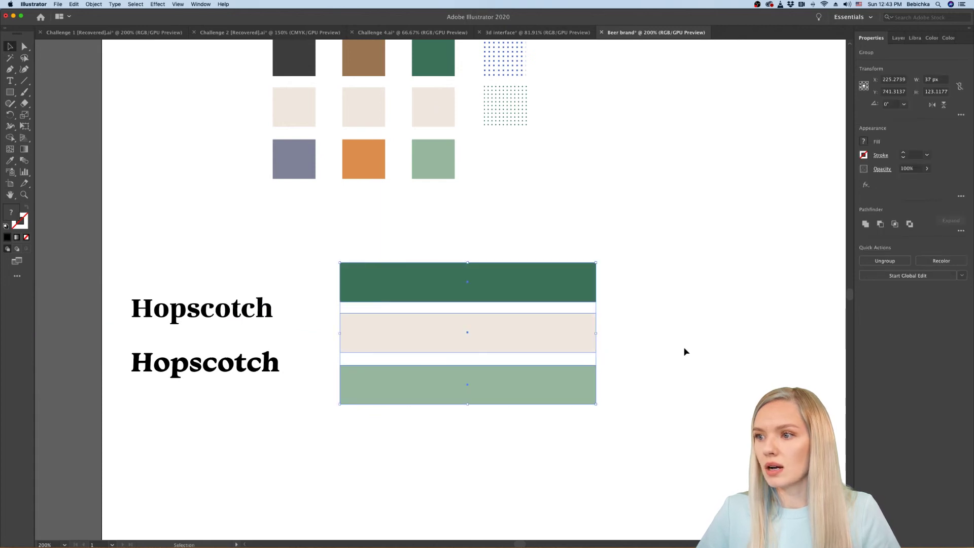
left_click(683, 347)
Step: Move the lower, wider Hopscotch wordmark onto the light green bar and bring it to the front
left_click_drag(218, 370, 483, 389)
right_click(483, 389)
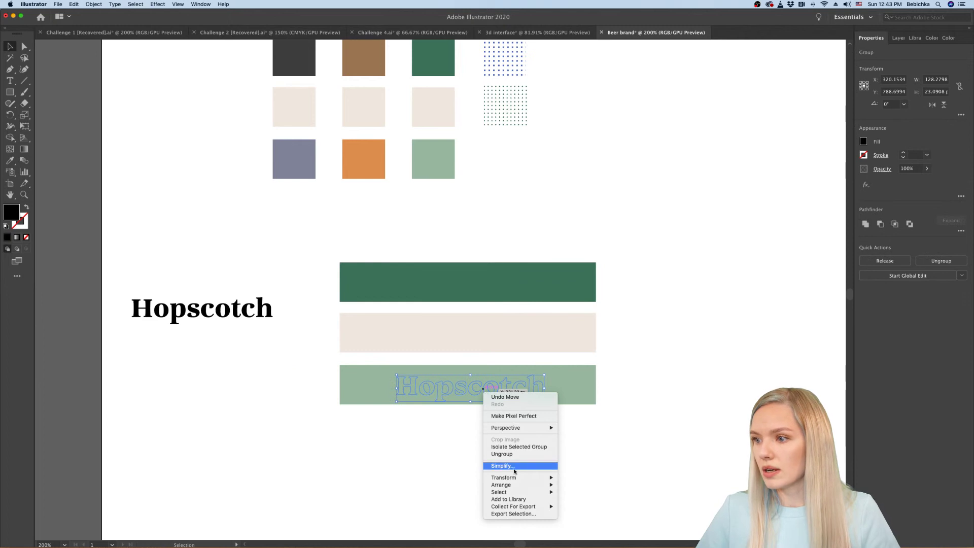
mouse_move(512, 487)
left_click(583, 486)
left_click(512, 440)
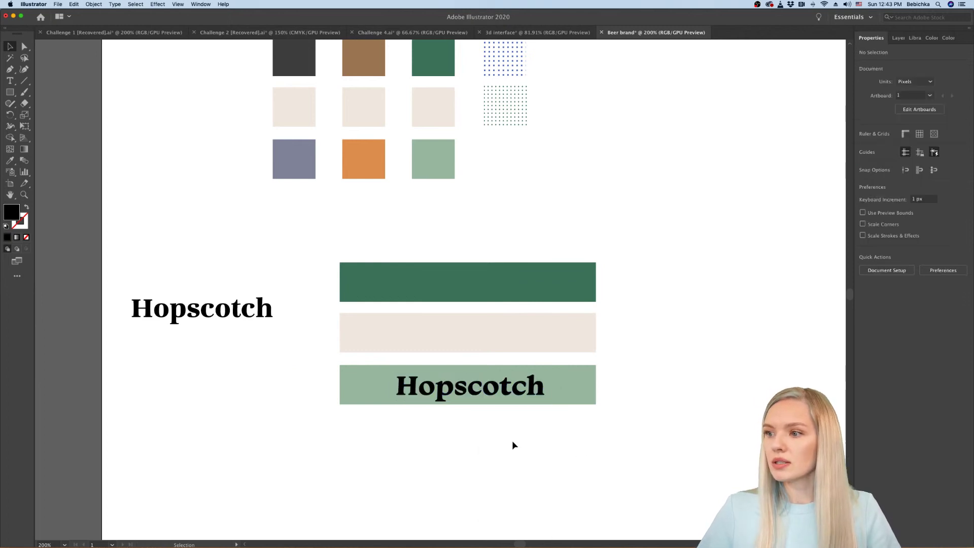
left_click(491, 395)
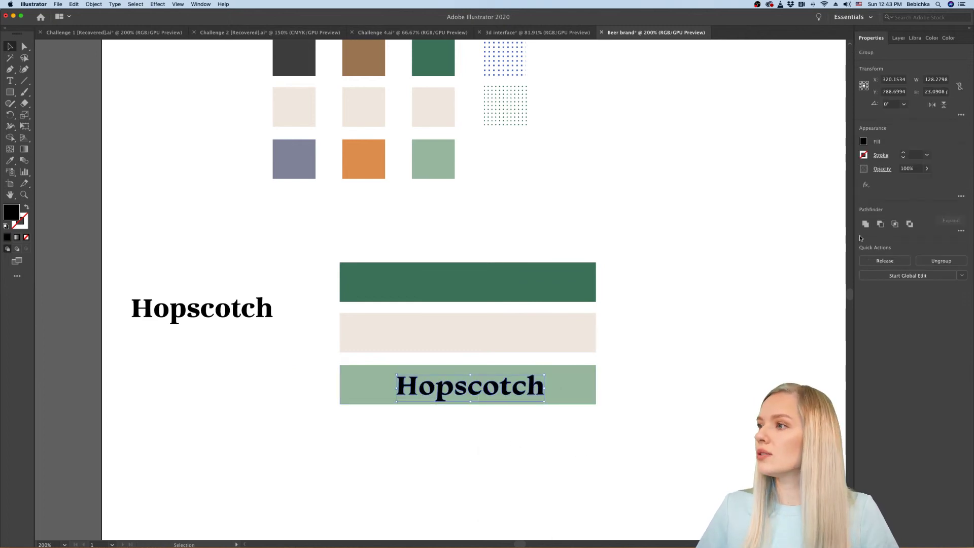
left_click(864, 141)
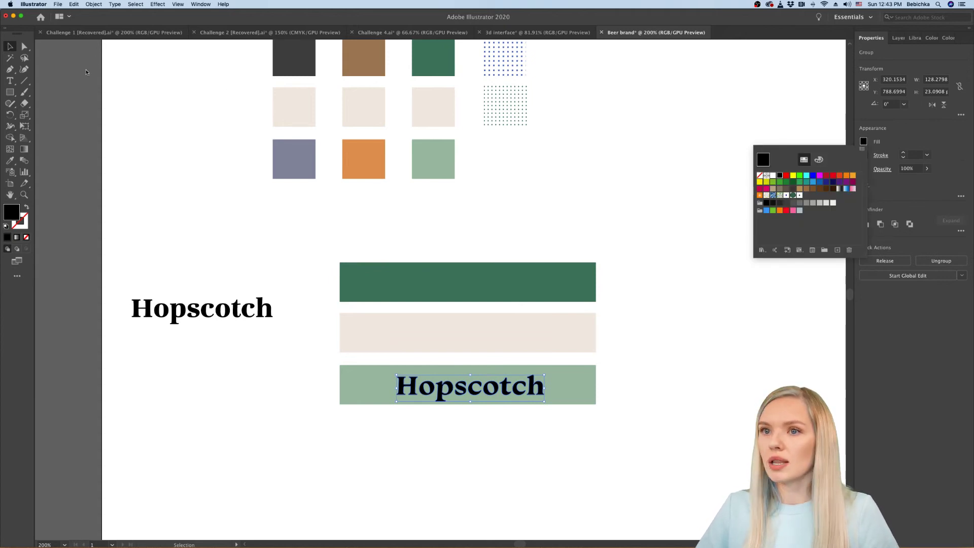
key("Escape")
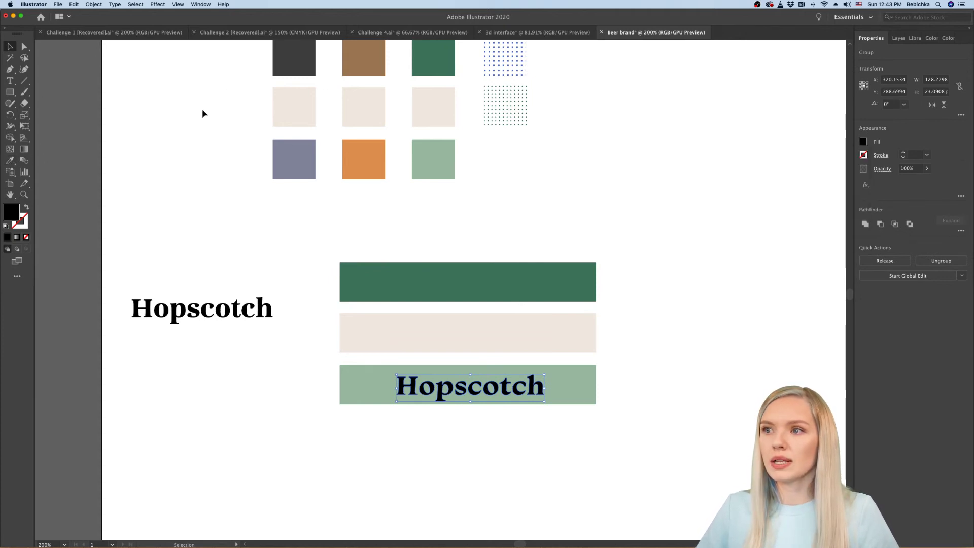
left_click(441, 109)
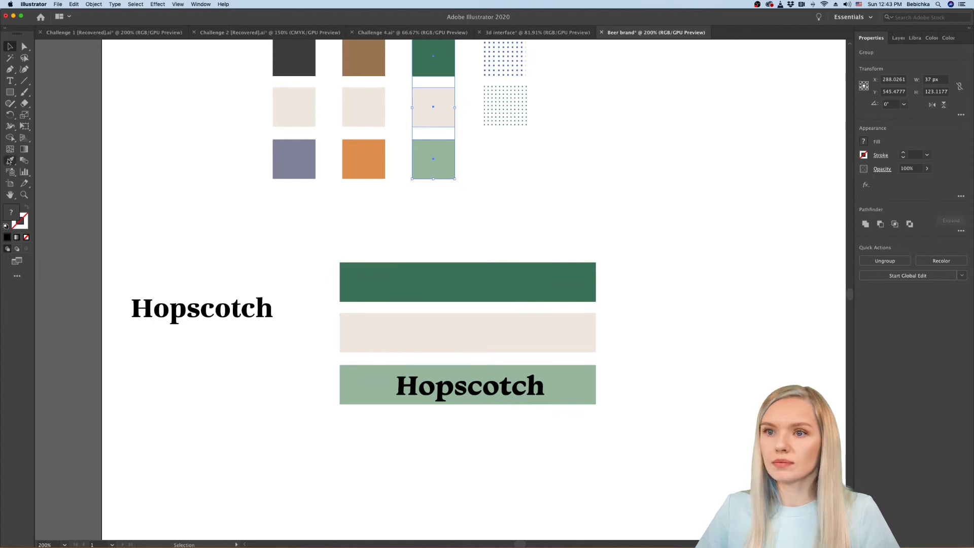
Step: Recolour the wordmark on the light green bar with the cream sampled from the green palette column
left_click(496, 394)
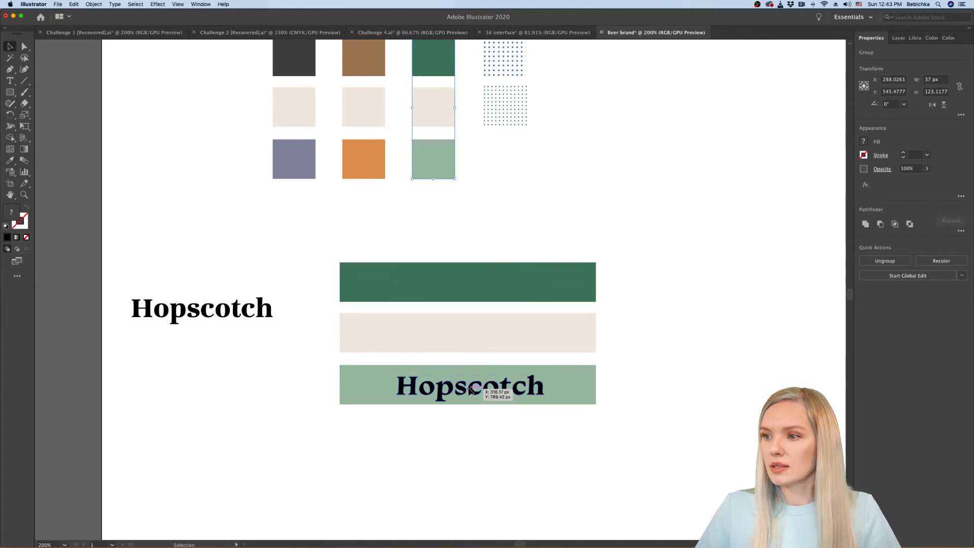
left_click(10, 160)
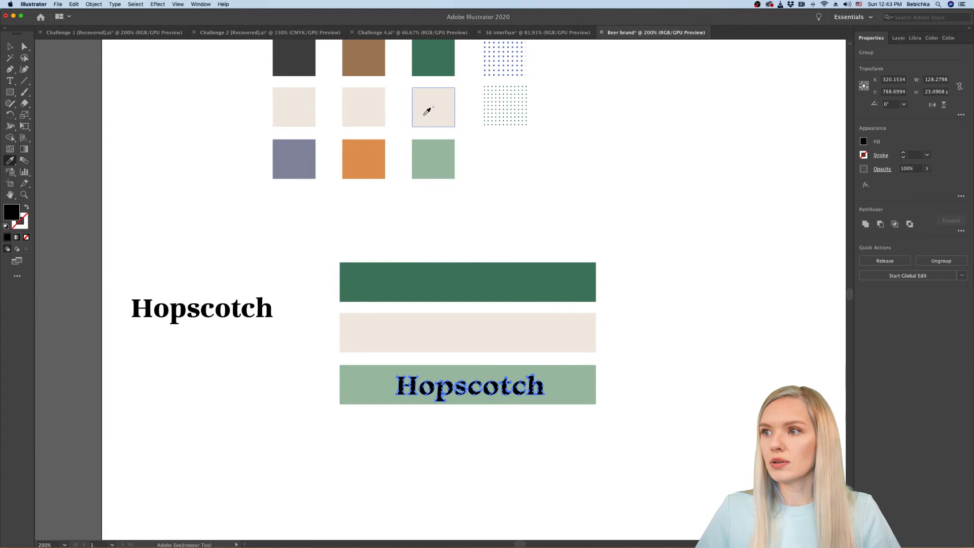
left_click(429, 105)
left_click(13, 46)
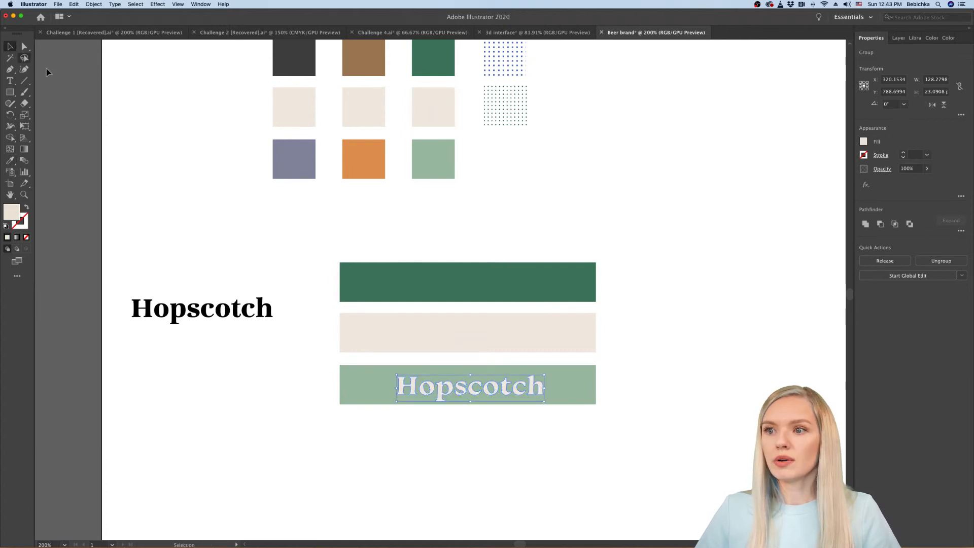
left_click(495, 479)
Step: Place a copy of the cream Hopscotch wordmark on the dark green bar
scroll(506, 447, "up", 1)
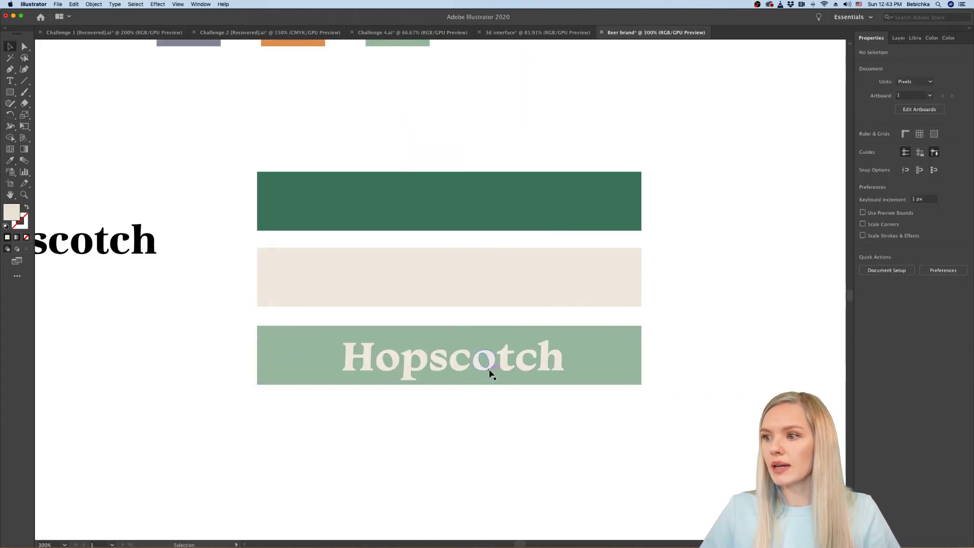
left_click_drag(490, 374, 507, 223)
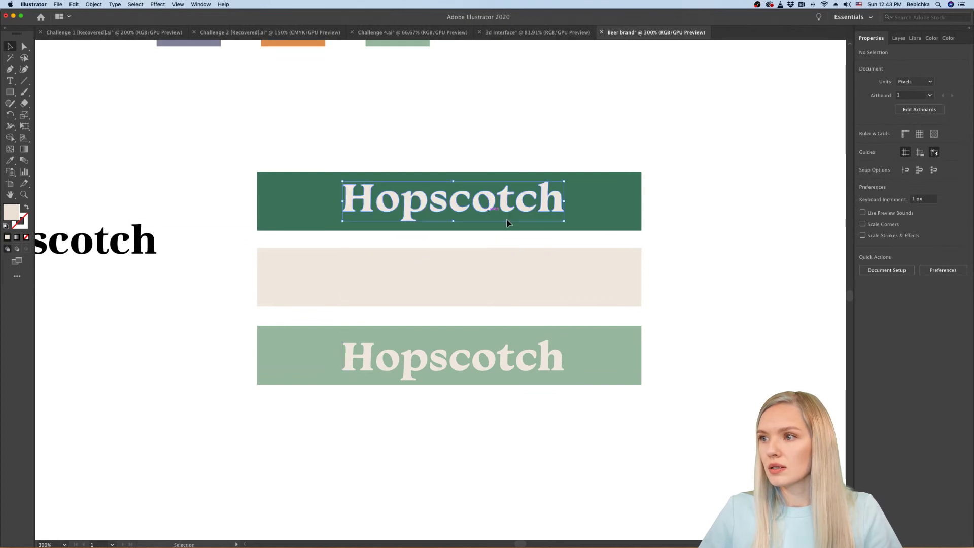
left_click(681, 233)
scroll(681, 254, "up", 1)
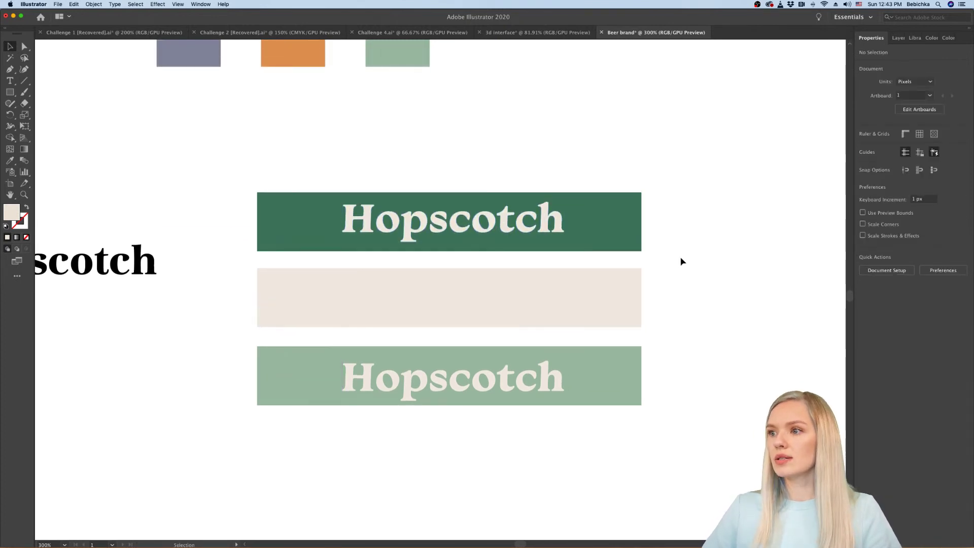
scroll(681, 261, "down", 2)
scroll(655, 233, "up", 1)
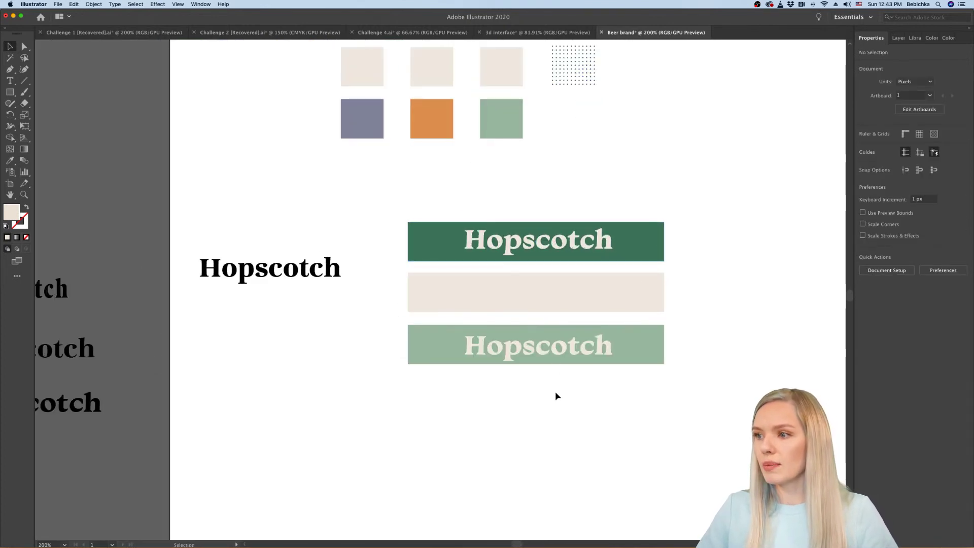
Step: Duplicate the three colour bars with both cream wordmarks to the right of the originals
left_click(562, 348)
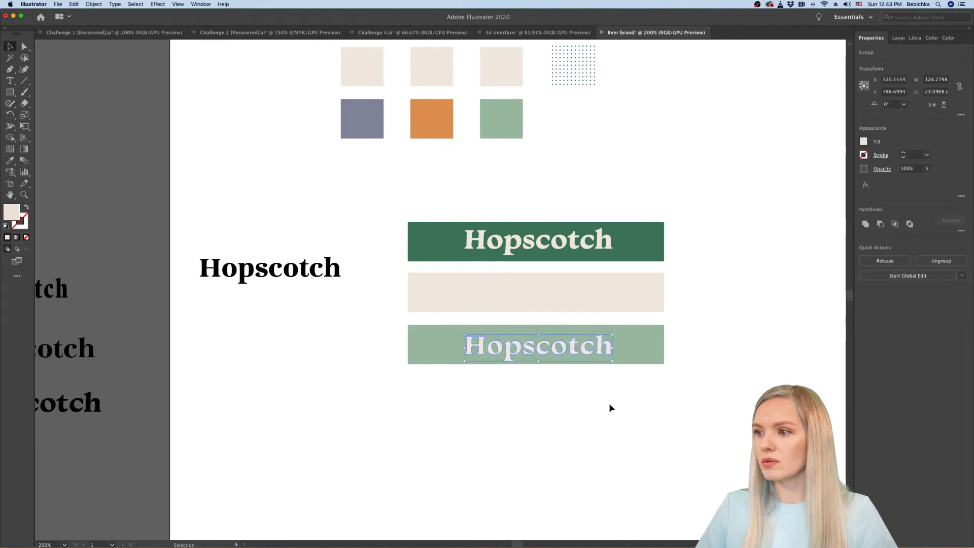
left_click(610, 406)
scroll(610, 406, "right", 5)
scroll(610, 406, "down", 1)
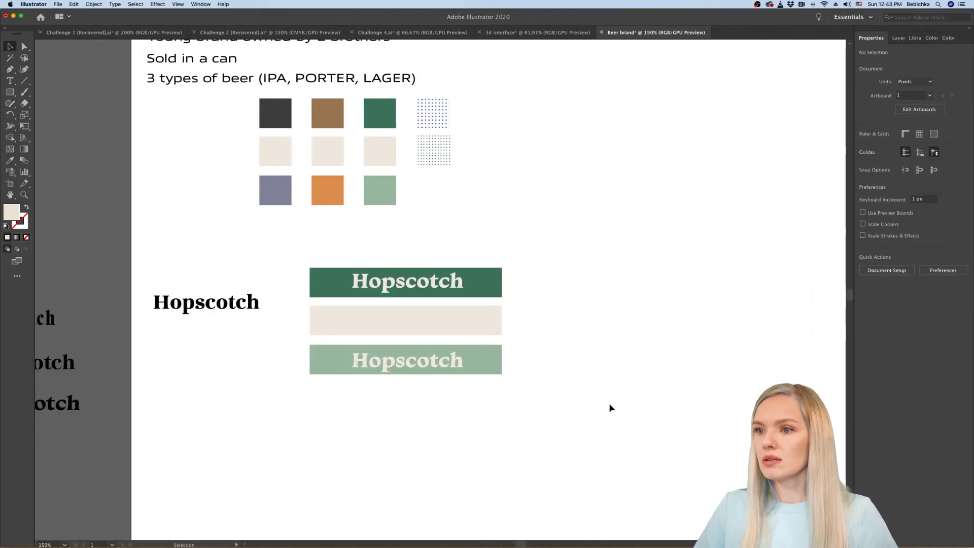
scroll(609, 408, "right", 3)
left_click_drag(448, 282, 504, 370)
key("super+shift+a")
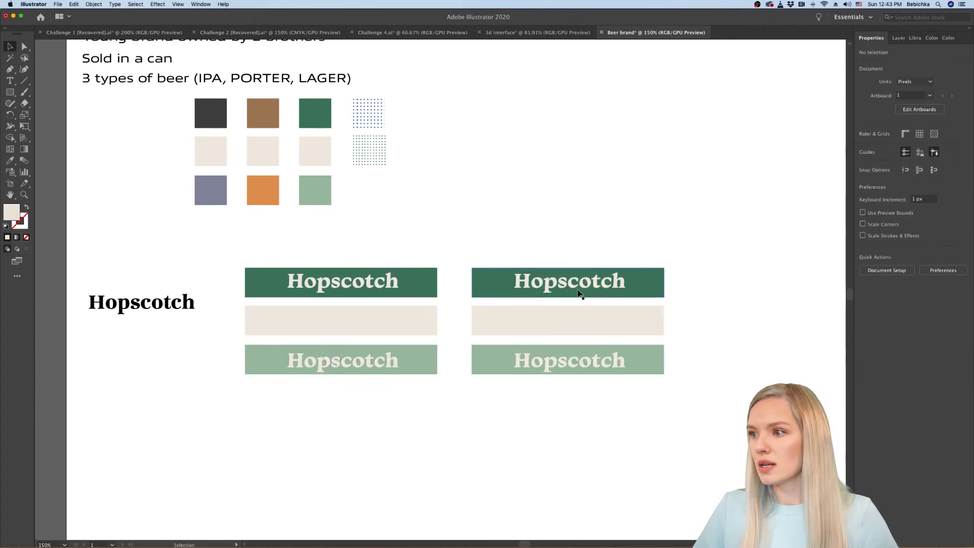
Step: Delete both Hopscotch wordmarks from the duplicated set of bars
left_click(579, 293)
left_click(577, 367)
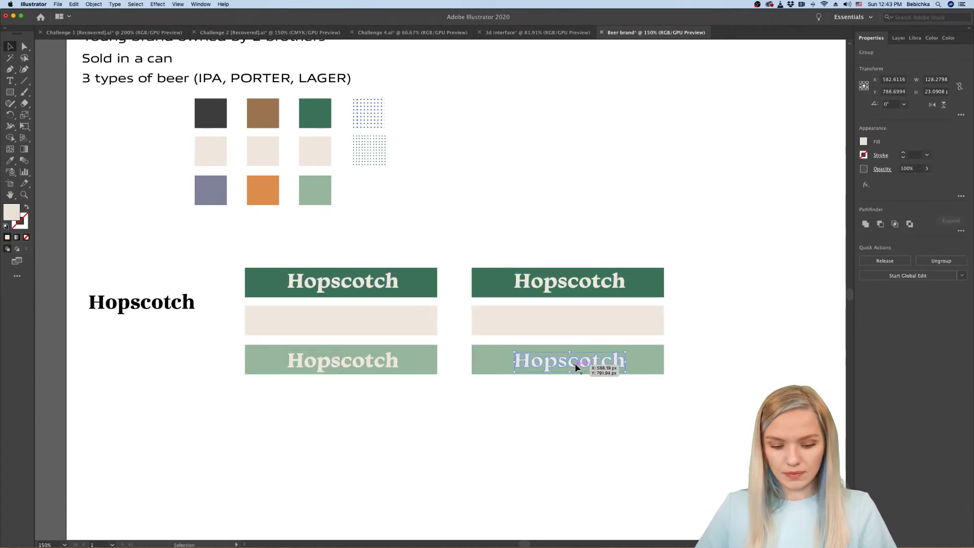
left_click_drag(577, 366, 582, 283)
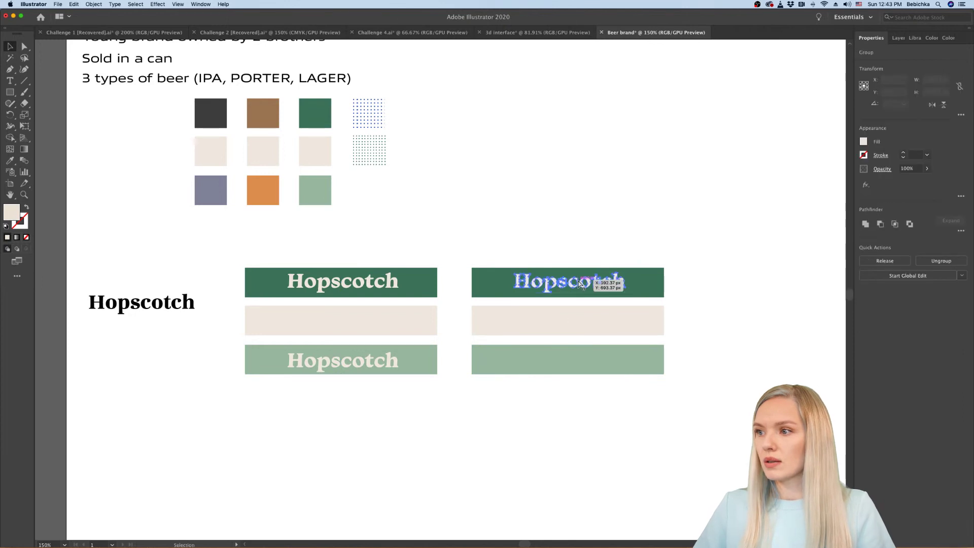
key("Delete")
Step: Move the remaining black Hopscotch wordmark onto the duplicated light green bar and bring it to the front
left_click_drag(178, 305, 604, 358)
scroll(604, 357, "up", 1)
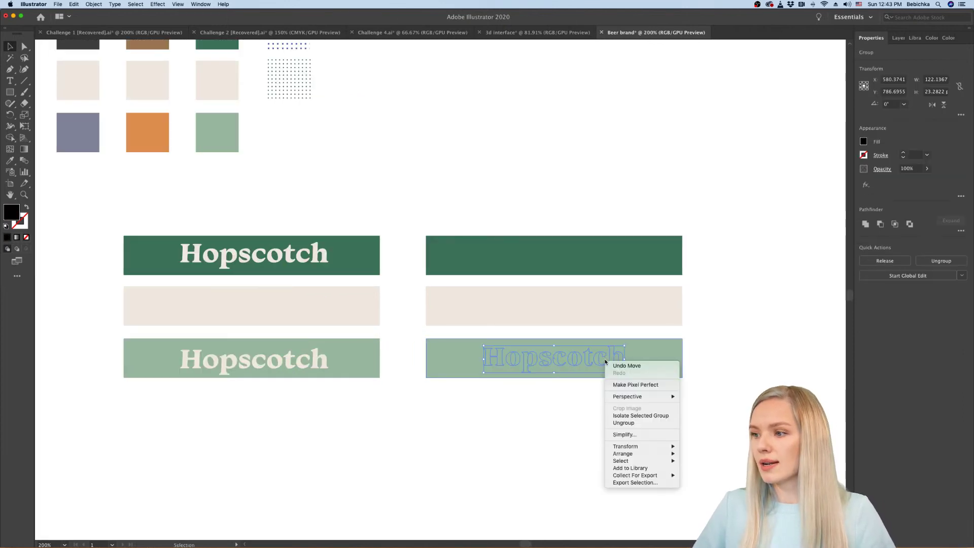
right_click(604, 359)
mouse_move(628, 455)
left_click(703, 455)
left_click(696, 422)
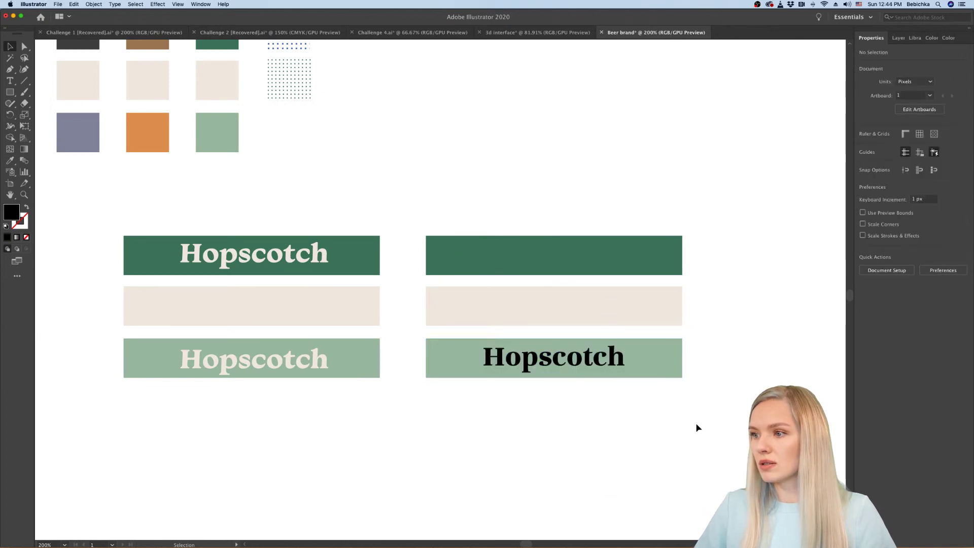
Step: Recolour that black wordmark with the cream bar's colour and place a copy of it on the dark green bar above
left_click(587, 369)
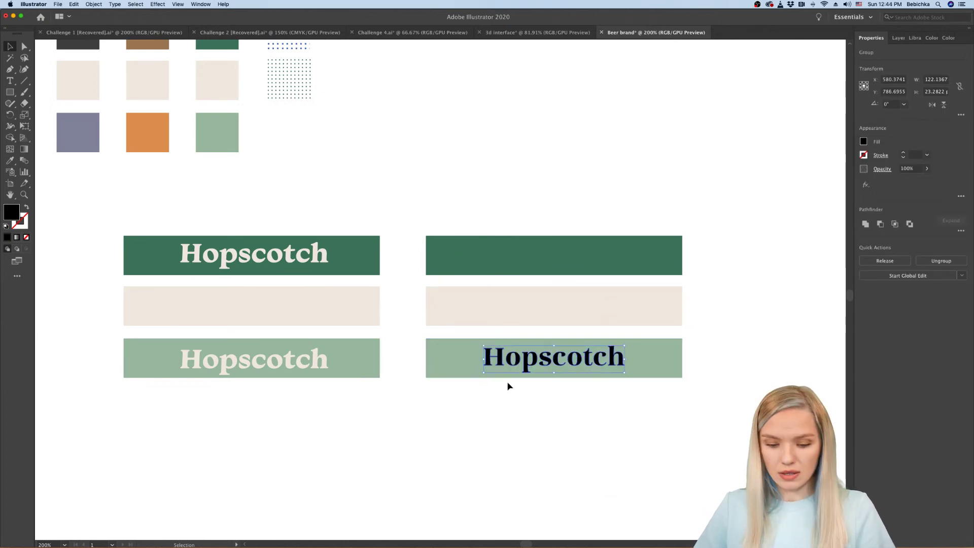
key("i")
left_click(563, 299)
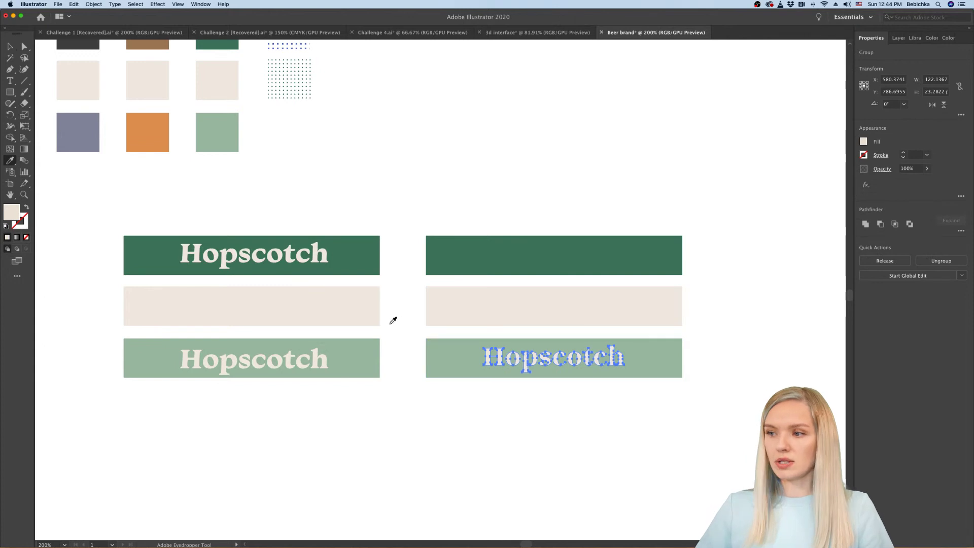
left_click(10, 46)
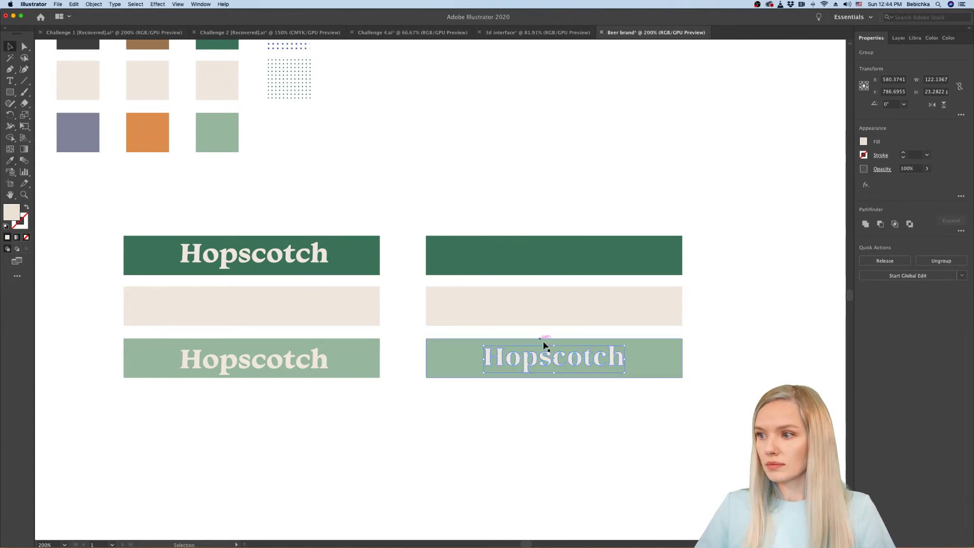
left_click_drag(556, 359, 549, 256)
left_click(542, 214)
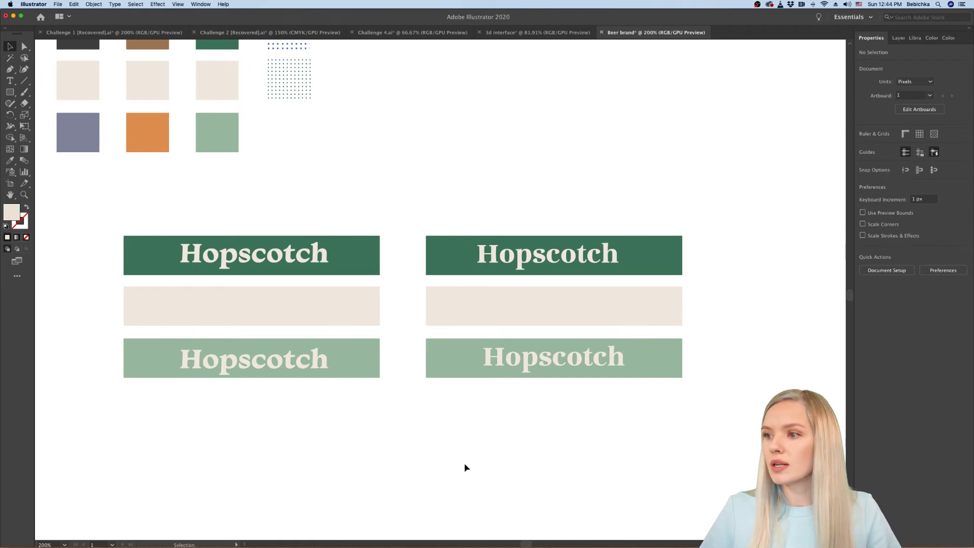
Step: Compare the two wordmark typefaces on the green bars with the live-text originals outside the artboard and the product notes
scroll(441, 370, "up", 2)
scroll(442, 369, "left", 2)
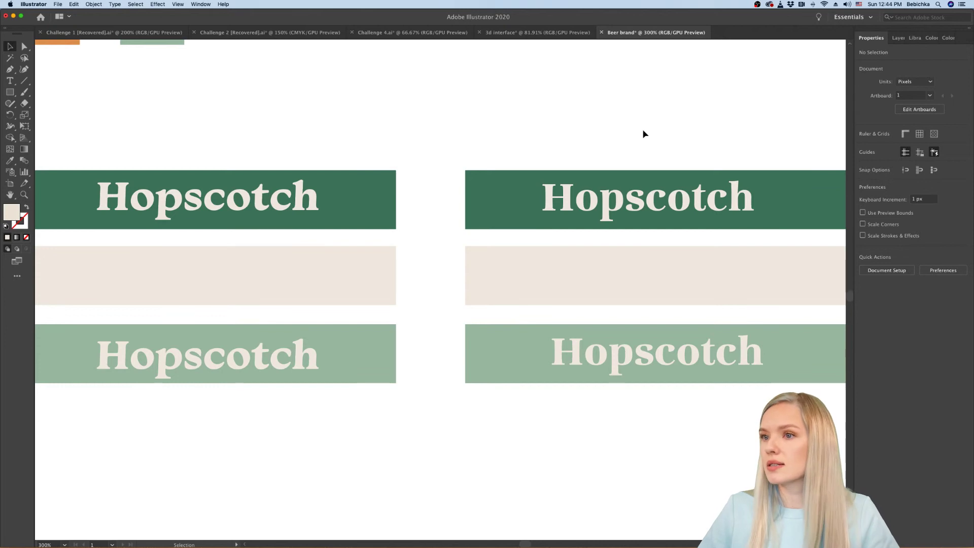
scroll(642, 128, "down", 3)
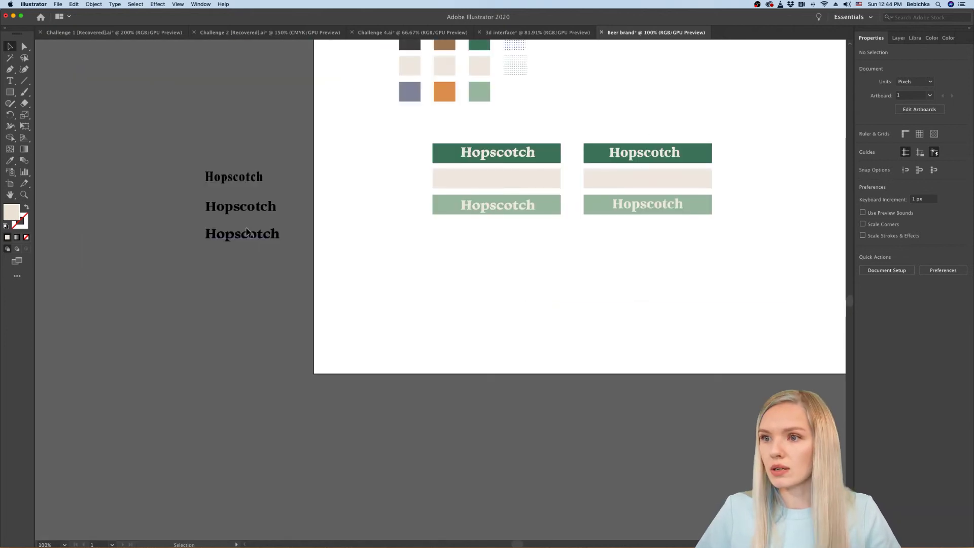
left_click(249, 213)
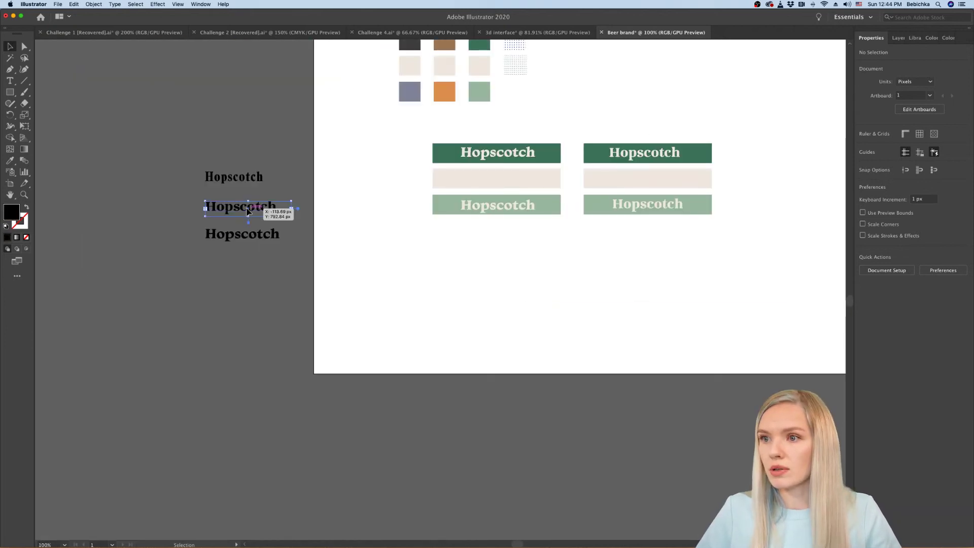
left_click(781, 231)
scroll(780, 231, "right", 2)
scroll(780, 231, "up", 1)
scroll(660, 213, "up", 1)
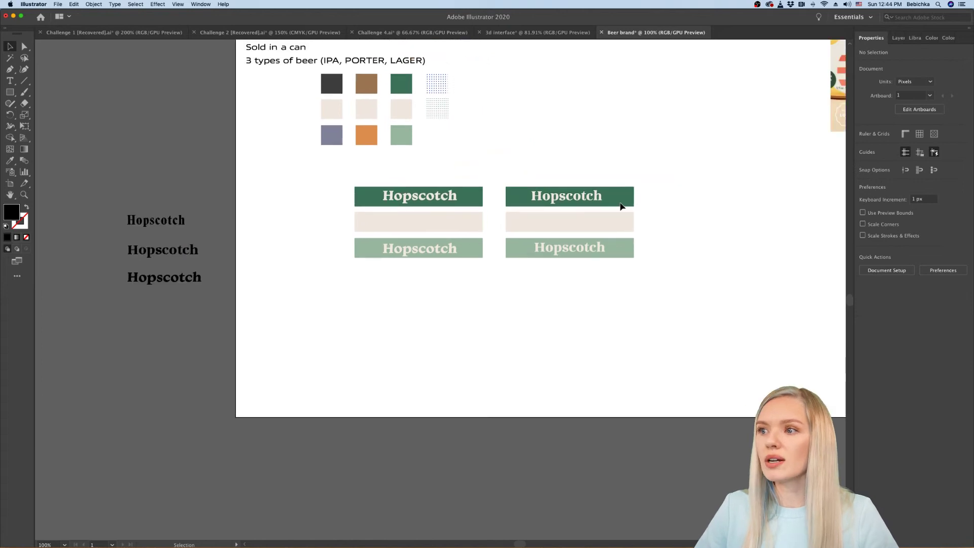
scroll(624, 196, "up", 3)
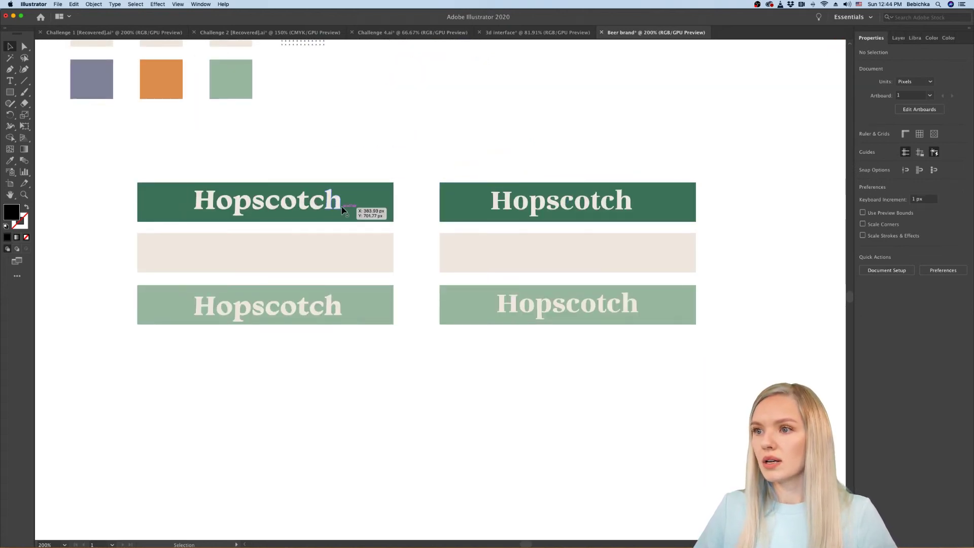
scroll(335, 162, "down", 4)
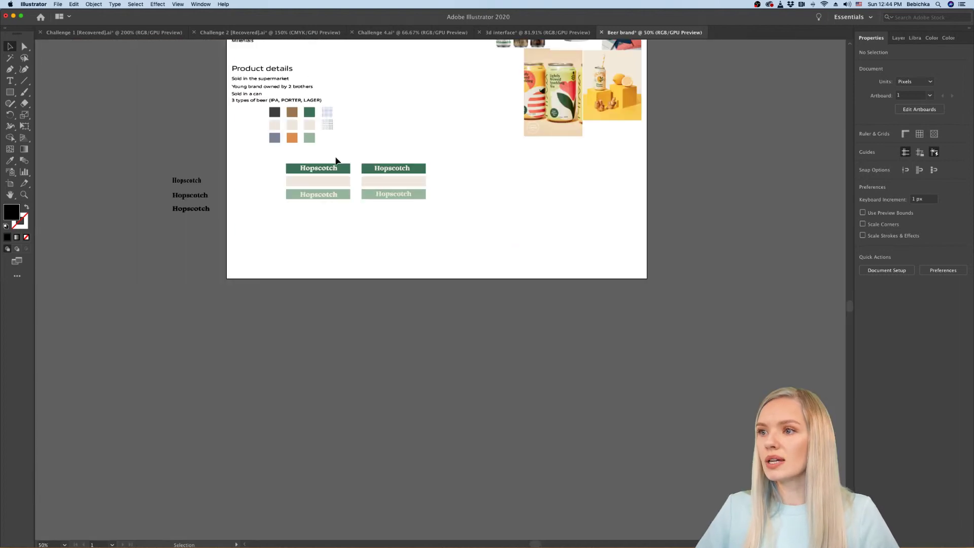
scroll(336, 162, "up", 3)
scroll(346, 205, "up", 2)
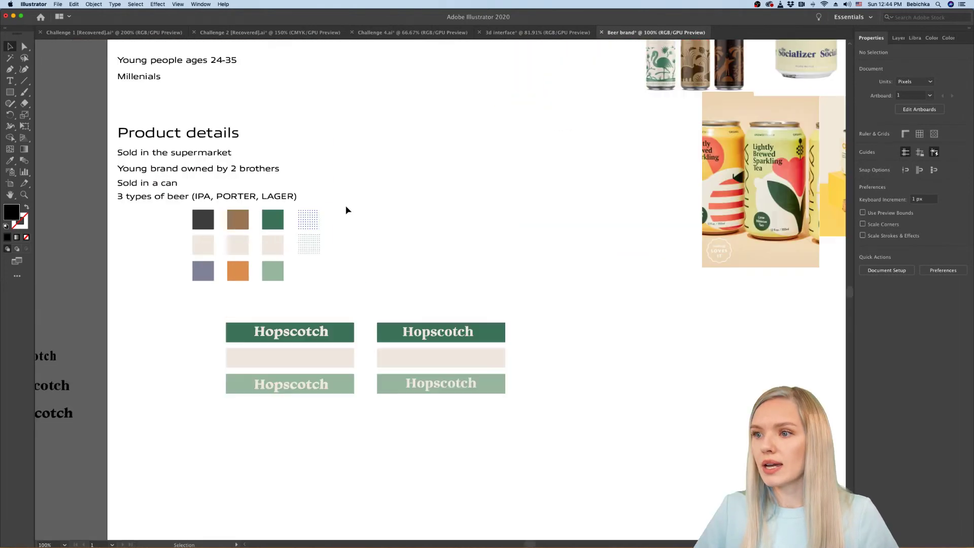
Step: Place a copy of each of the two cream Hopscotch wordmarks, one above the other, in the blank area beside the product details
left_click(316, 336)
left_click_drag(316, 336, 457, 130)
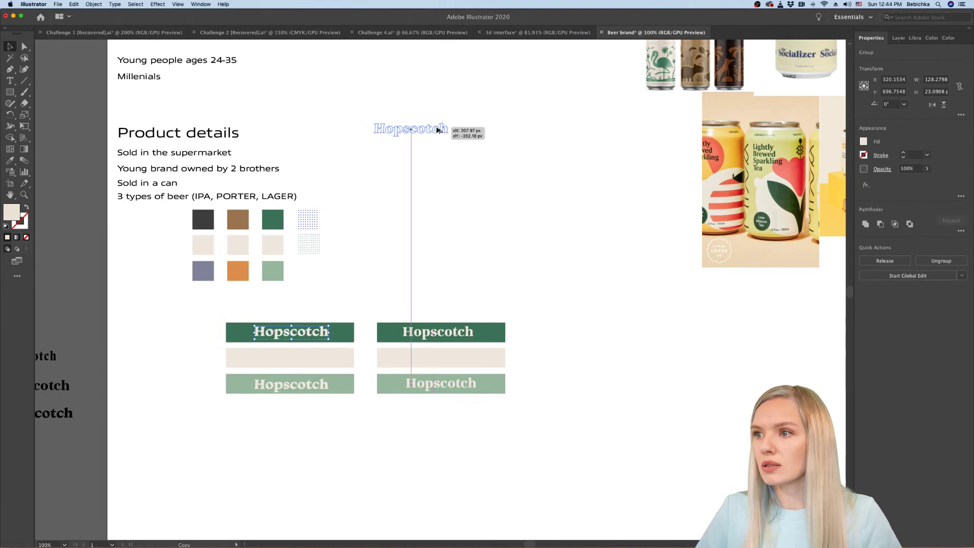
left_click_drag(456, 336, 437, 167)
Step: Recolour both copied Hopscotch wordmarks with the dark charcoal palette swatch
left_click(434, 192)
left_click(9, 160)
left_click(209, 224)
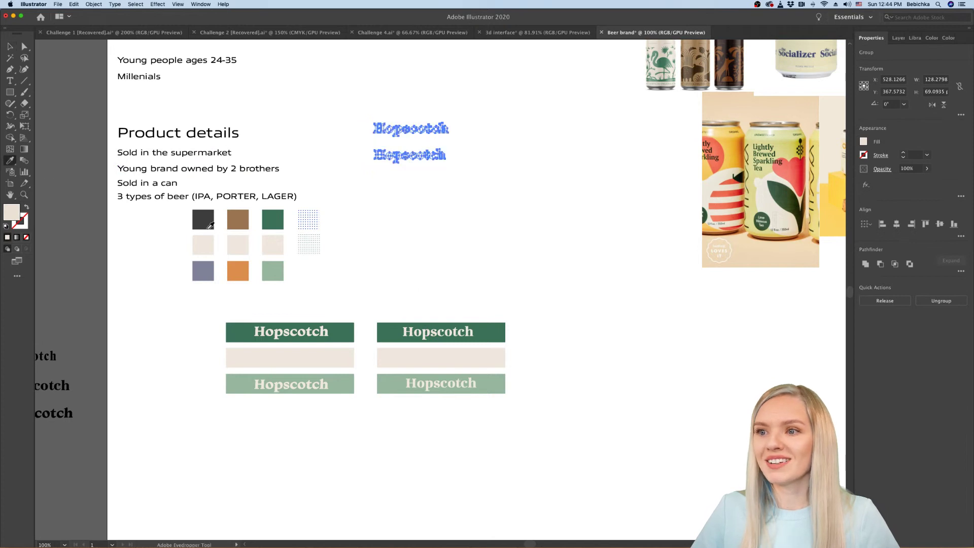
left_click(203, 219)
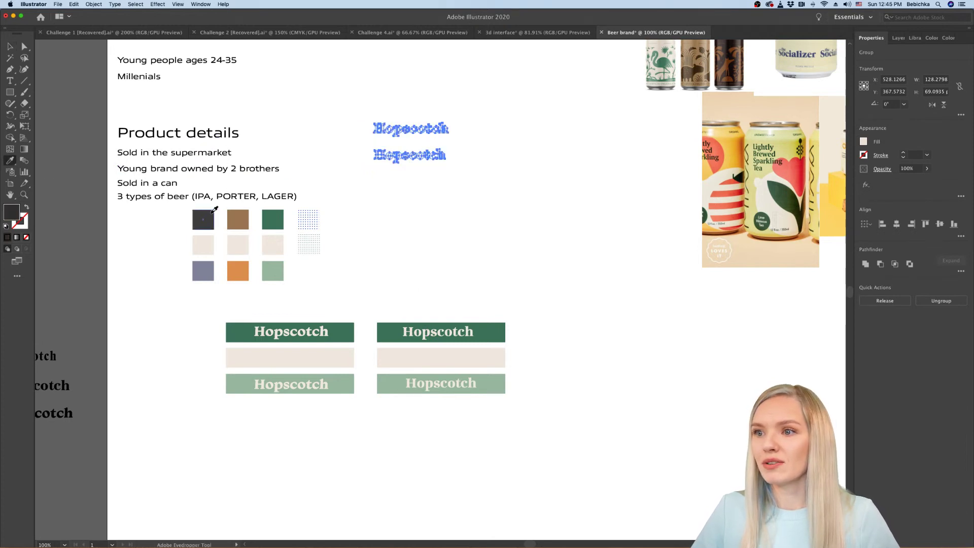
left_click(10, 46)
left_click(430, 206)
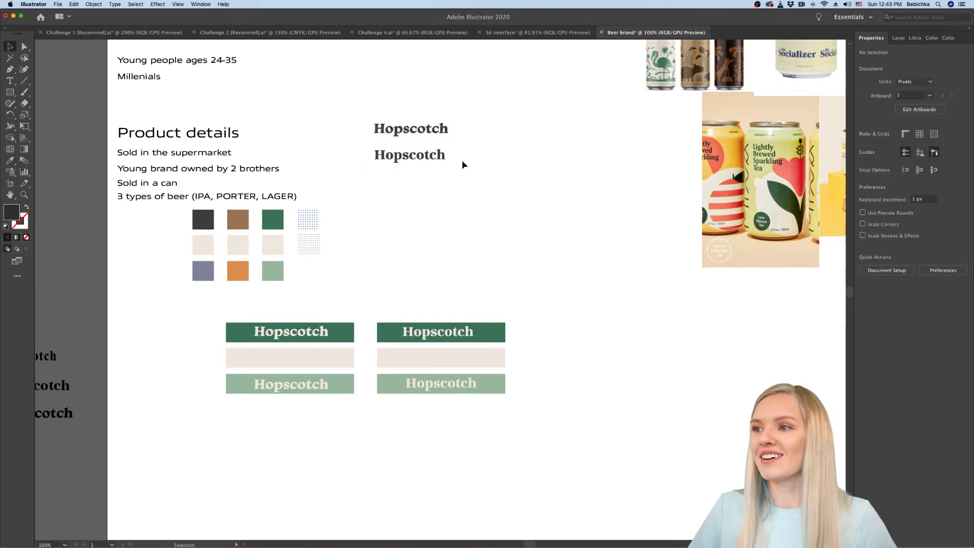
Step: Add a text area containing the ® symbol beside the upper charcoal Hopscotch wordmark
scroll(461, 160, "up", 5)
scroll(461, 160, "up", 3)
scroll(462, 160, "right", 4)
scroll(461, 160, "down", 1)
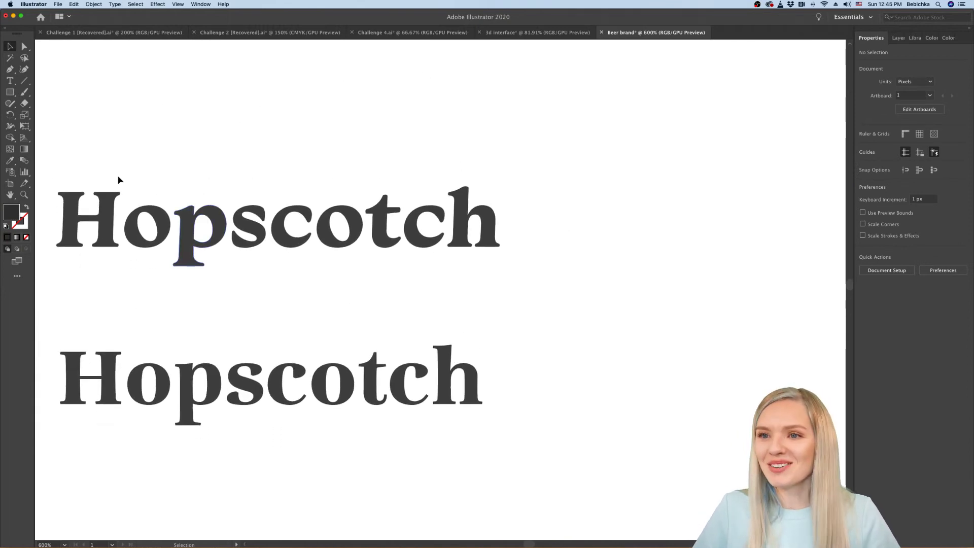
left_click(10, 82)
left_click_drag(541, 159, 720, 275)
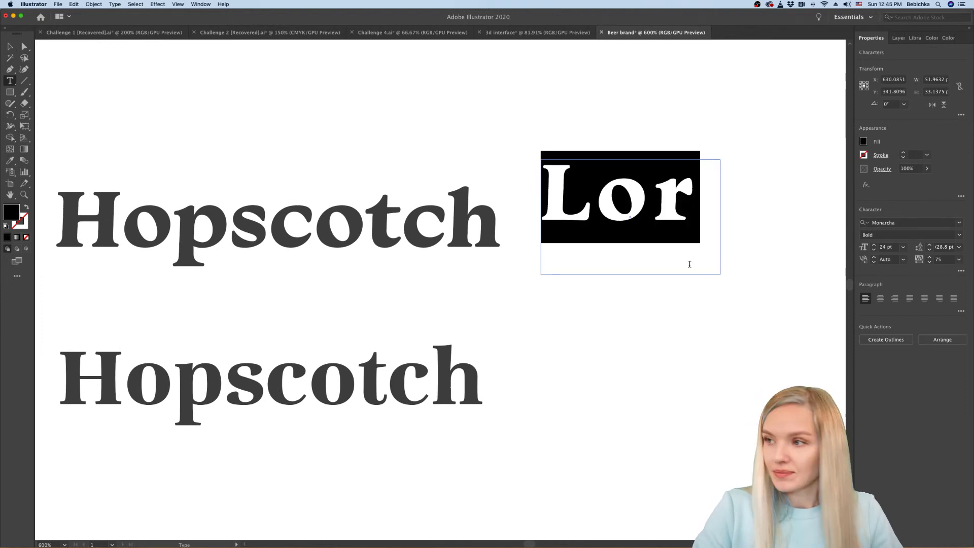
type("®")
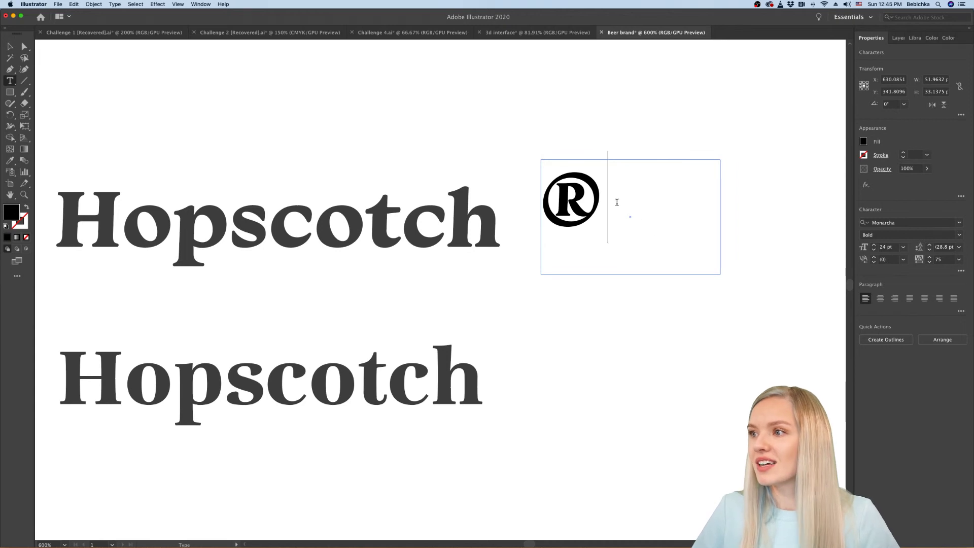
Step: Set the ® symbol's font to Anisette Std Bold and its size to 6 pt
left_click_drag(617, 202, 546, 210)
left_click(959, 224)
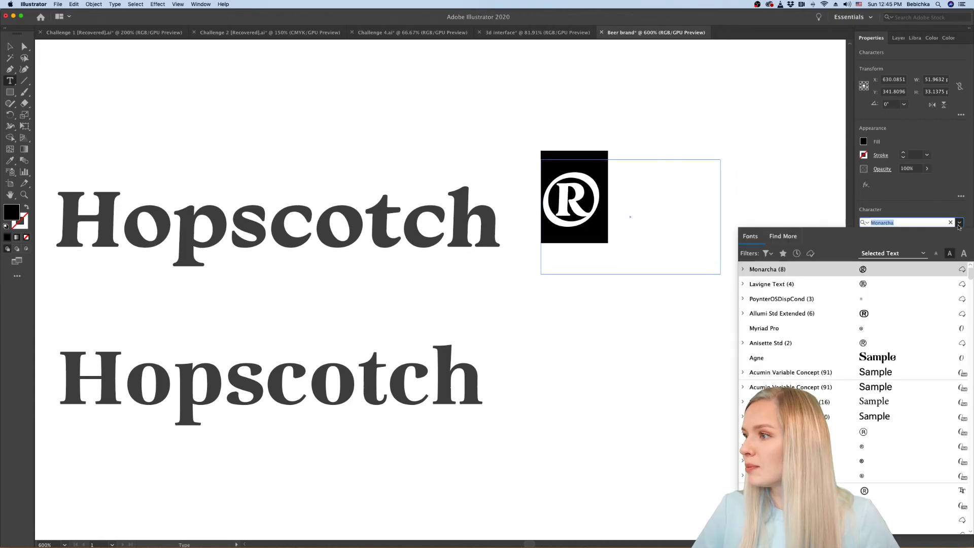
left_click(872, 345)
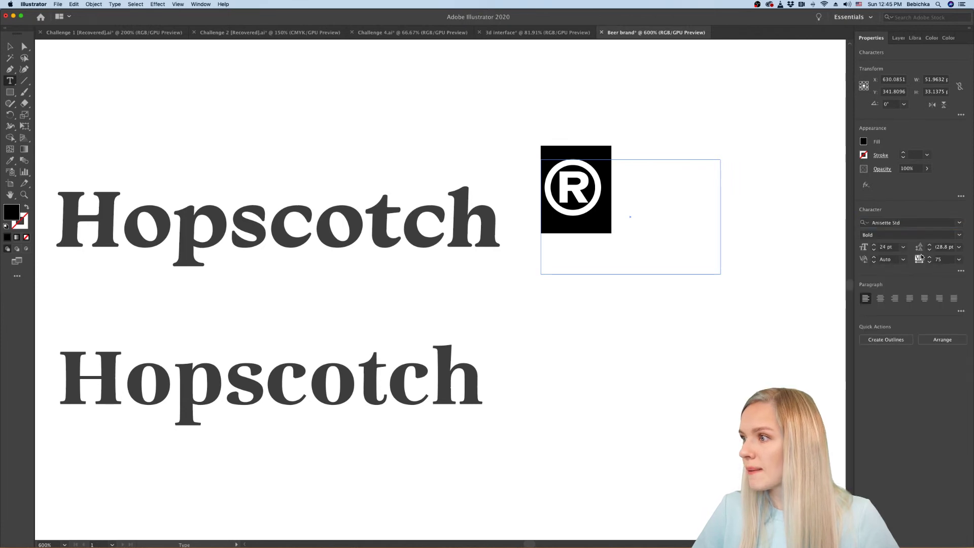
left_click(904, 247)
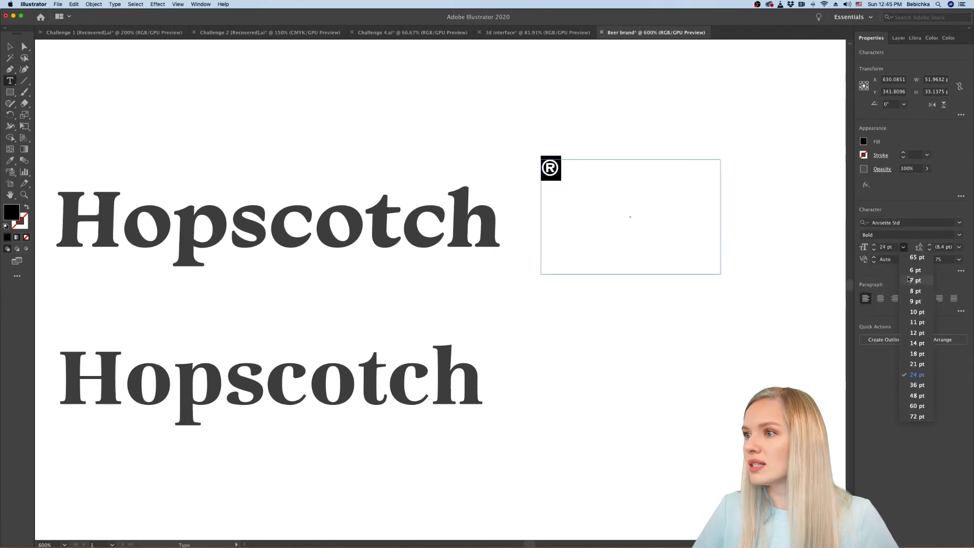
left_click(915, 270)
Step: Move the ® text next to the upper end of the h in the upper Hopscotch wordmark
left_click(10, 45)
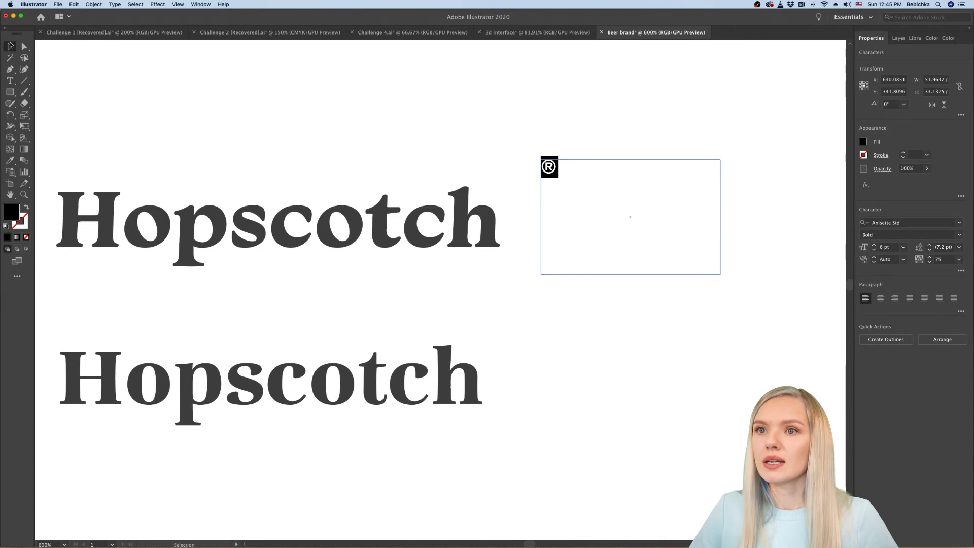
left_click(264, 115)
left_click_drag(547, 168, 513, 198)
scroll(526, 144, "left", 5)
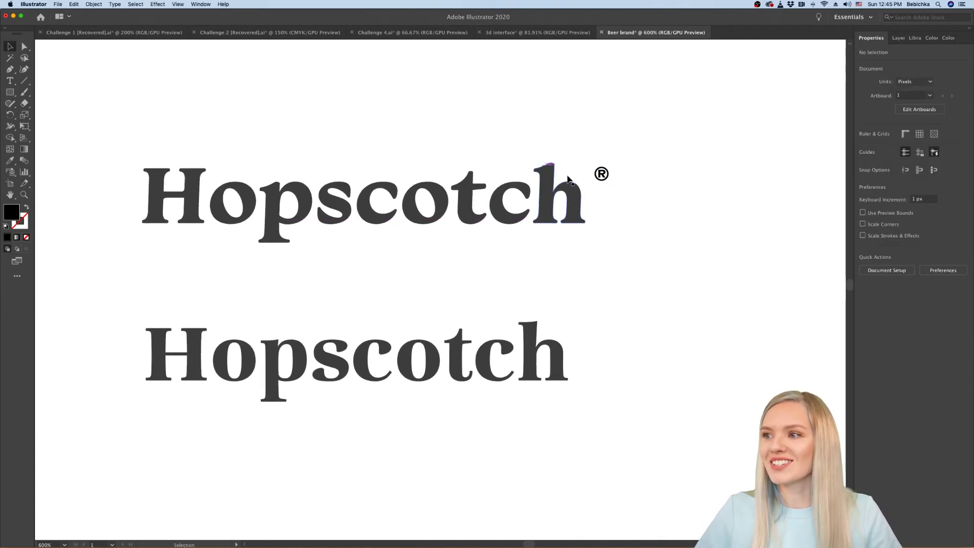
left_click_drag(600, 173, 600, 174)
Step: Change the ® symbol's font to Source Code Variable Bold and reduce its size to 5 pt
double_click(600, 172)
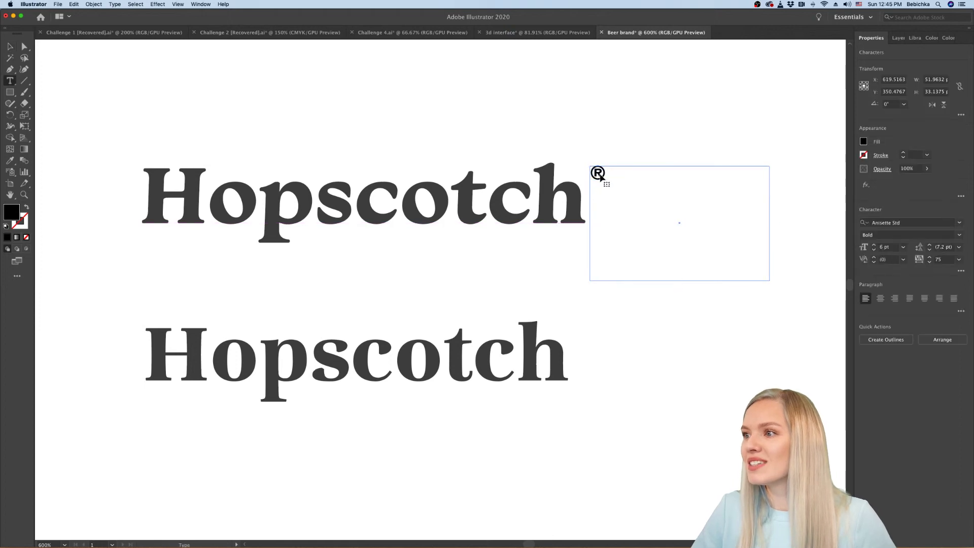
double_click(600, 173)
scroll(613, 172, "up", 2)
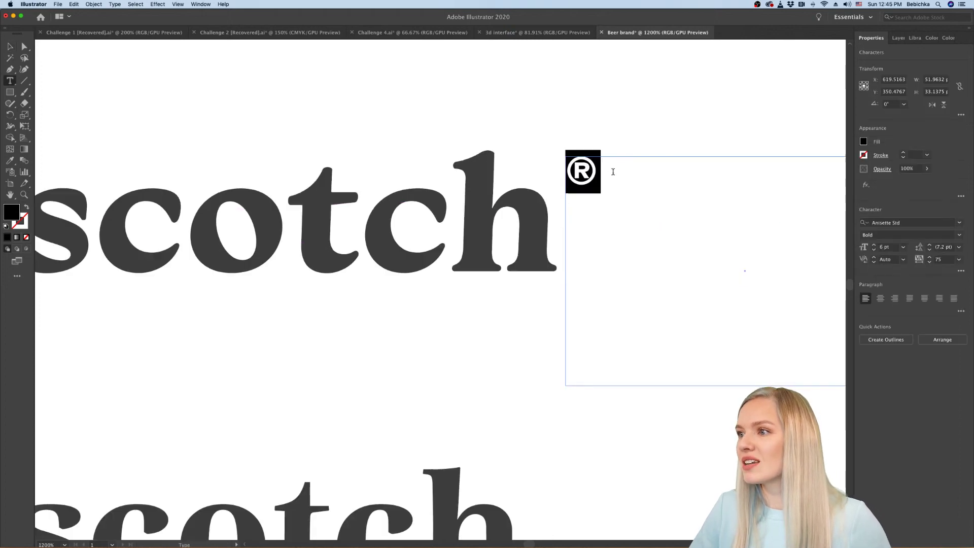
left_click(960, 223)
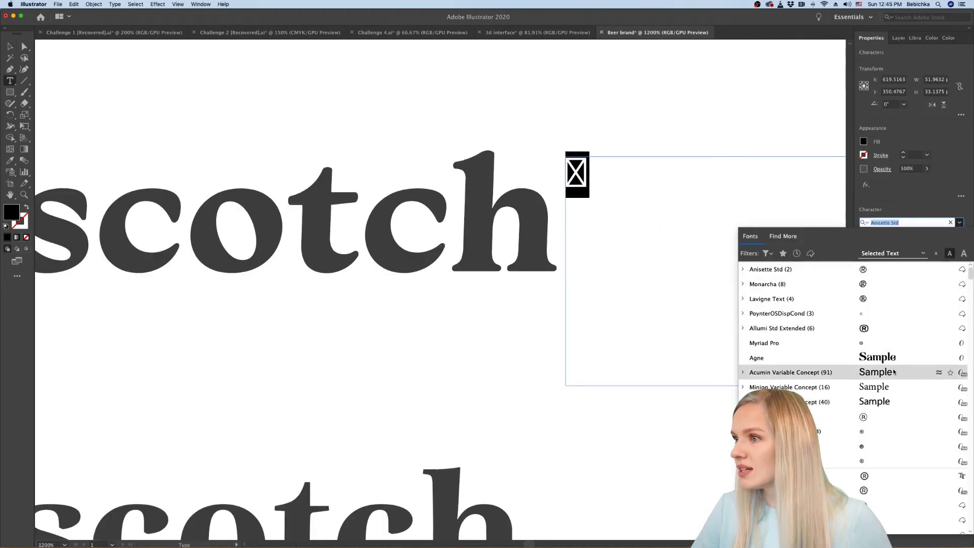
left_click(889, 419)
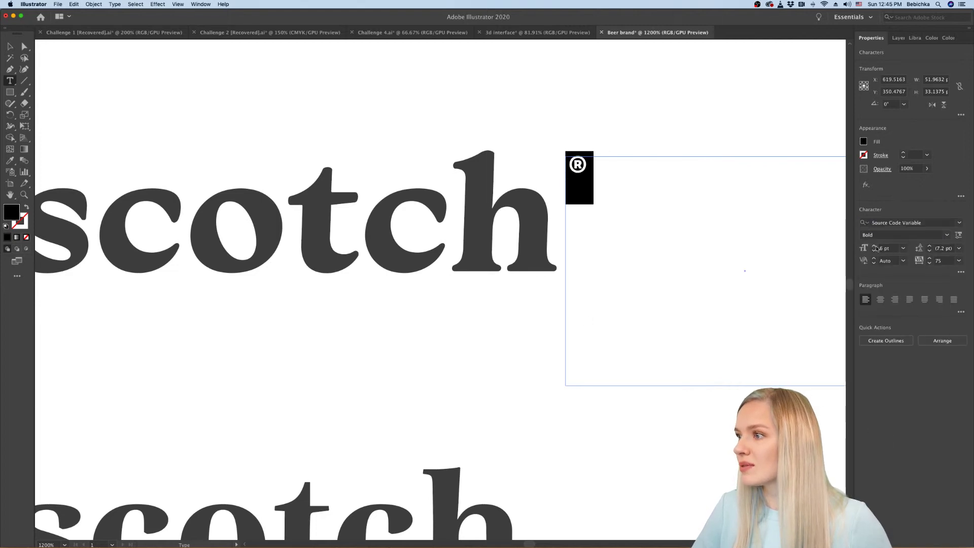
left_click(874, 251)
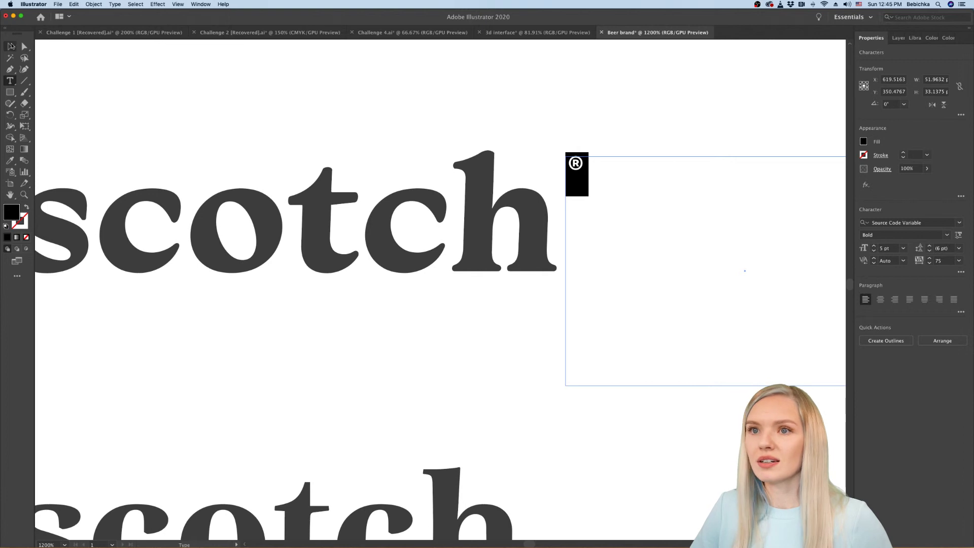
Step: Convert the ® symbol to outlines and recolour it with the charcoal of the Hopscotch wordmark
left_click(11, 46)
left_click(579, 162)
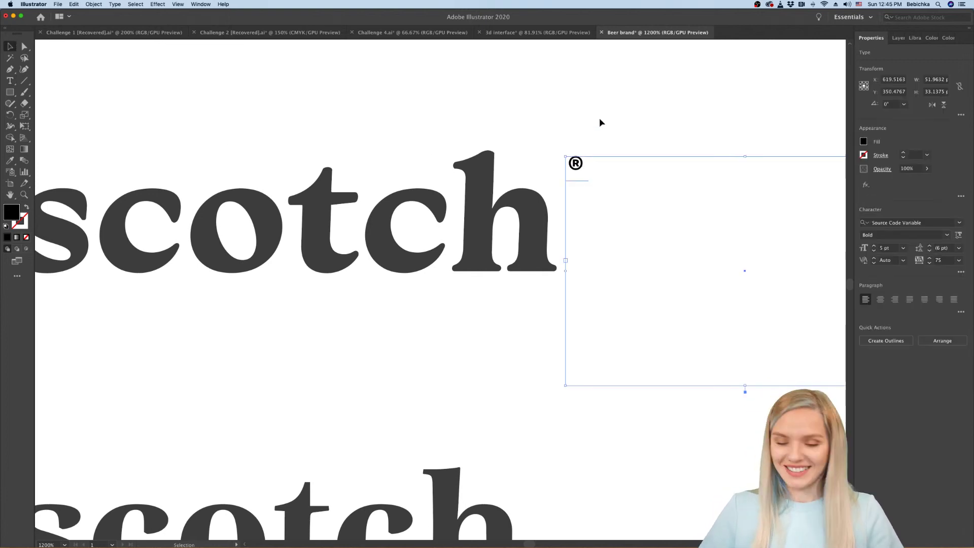
key("super+shift+o")
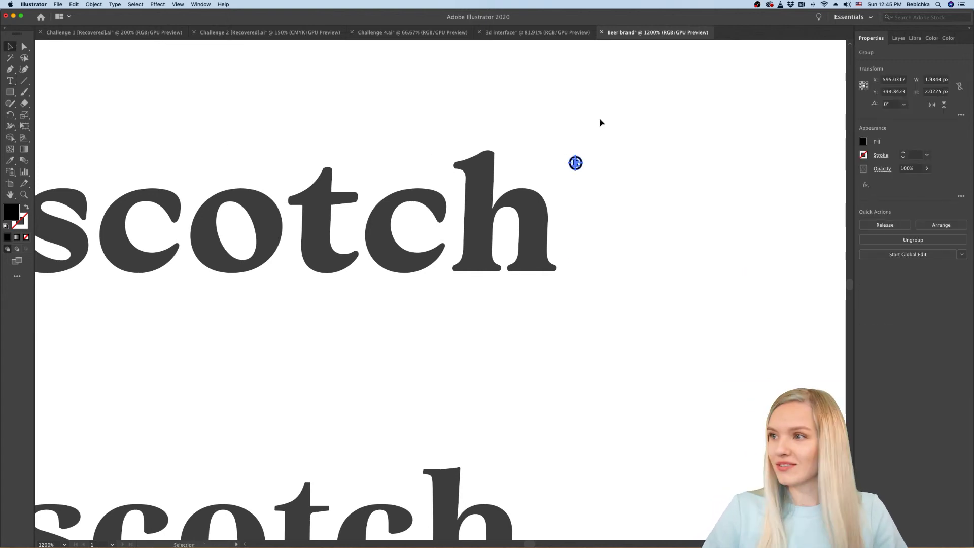
left_click(10, 160)
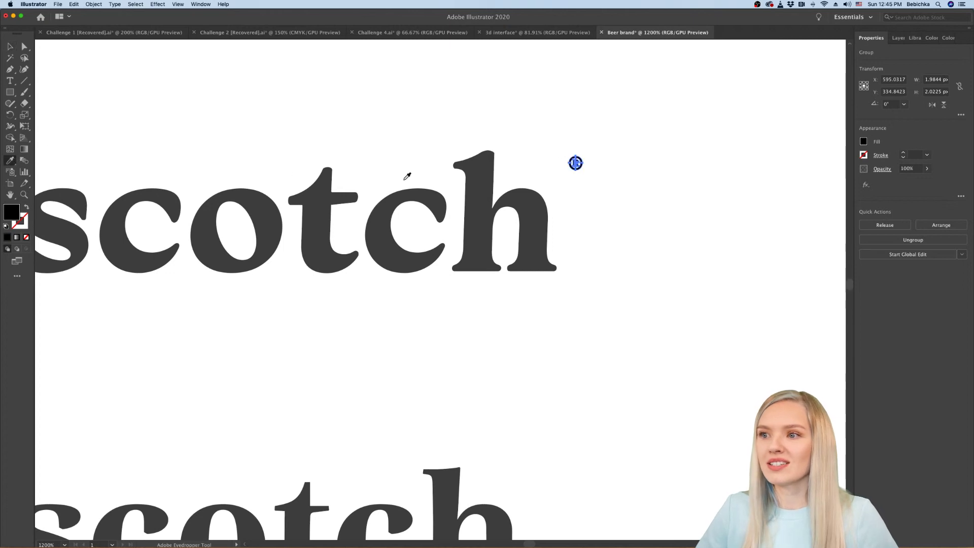
left_click(323, 191)
left_click(9, 46)
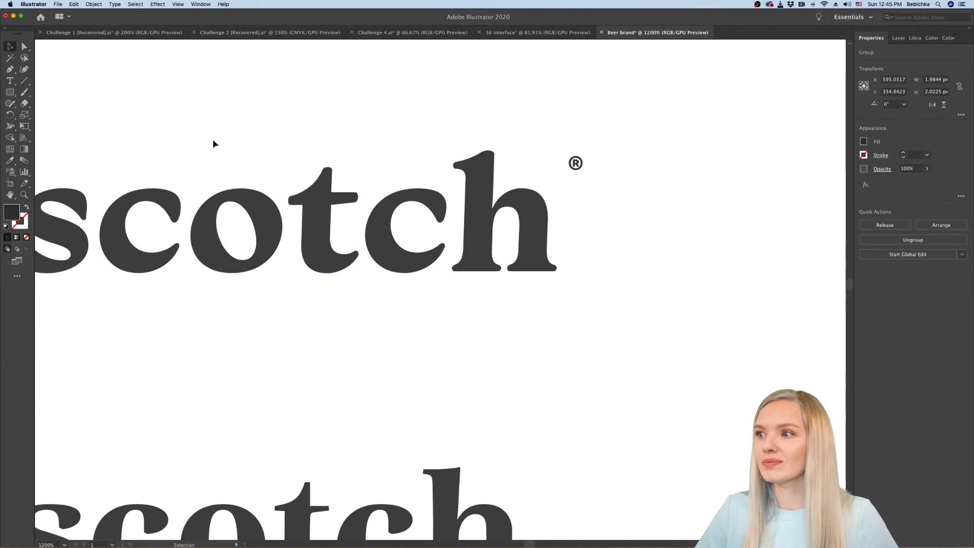
left_click(212, 143)
Step: Move the ® symbol closer to the upper wordmark's h and place a copy at the same spot on the lower wordmark
scroll(213, 145, "down", 2)
scroll(233, 147, "down", 2)
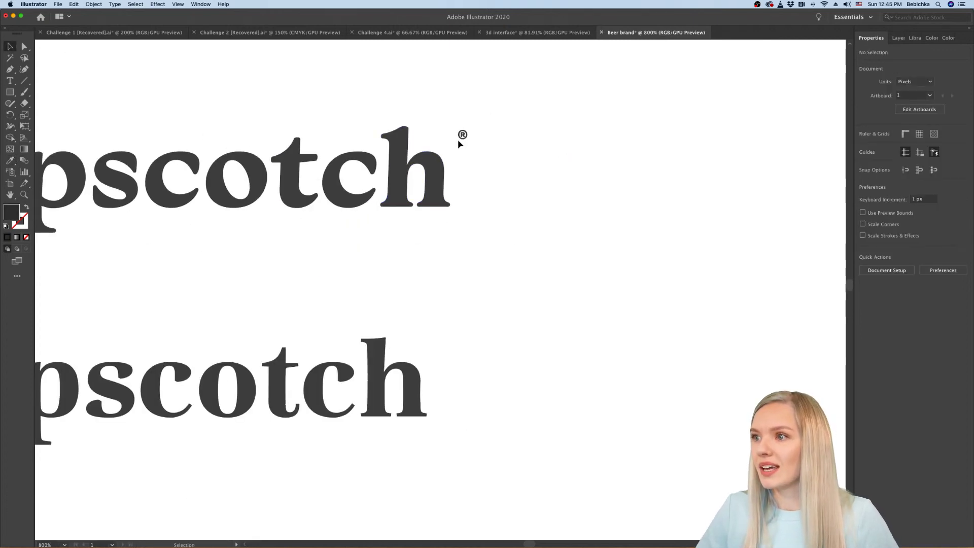
left_click_drag(462, 135, 441, 346)
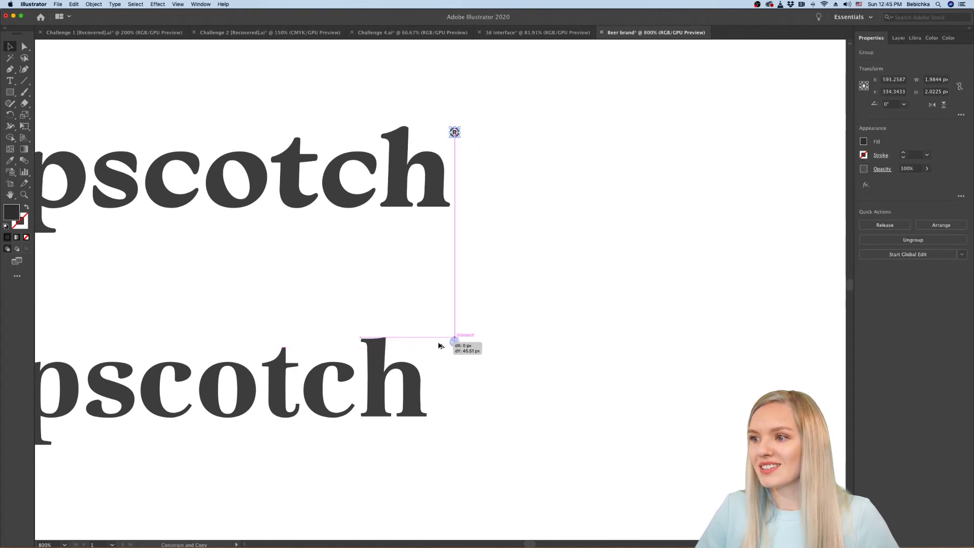
left_click_drag(510, 359, 509, 359)
left_click(509, 359)
scroll(509, 358, "left", 5)
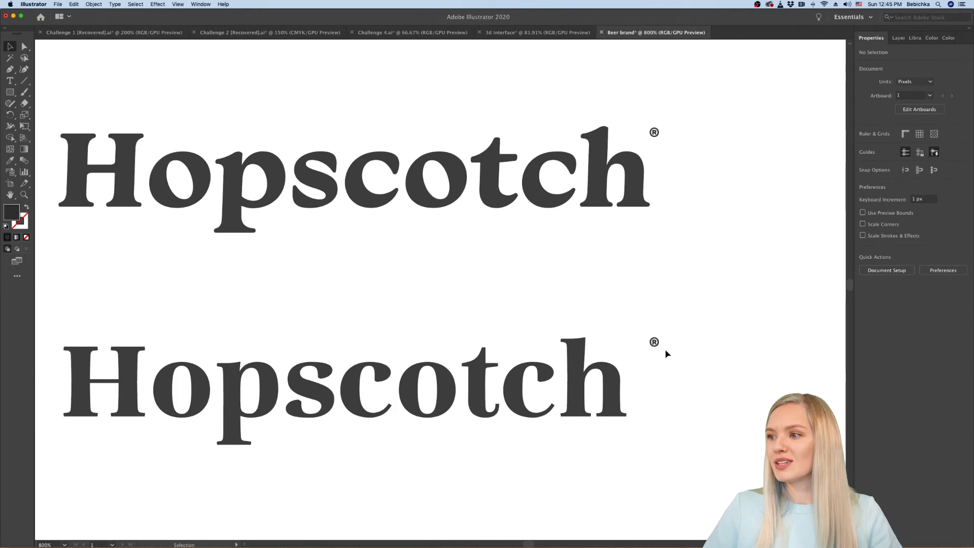
left_click_drag(654, 343, 626, 342)
Step: Compare the two charcoal Hopscotch wordmarks with their ® symbols at different zoom levels and within the whole brand board
scroll(655, 369, "down", 2)
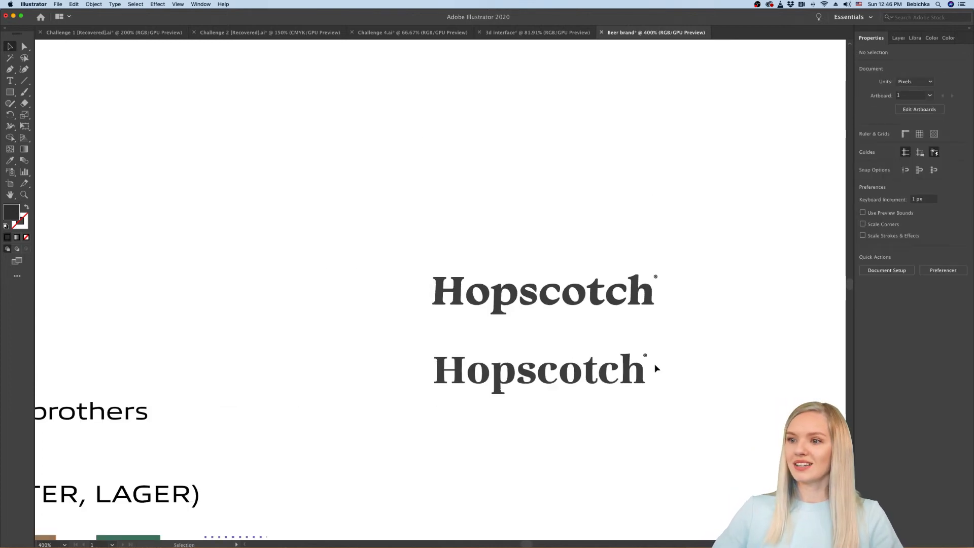
scroll(684, 361, "up", 1)
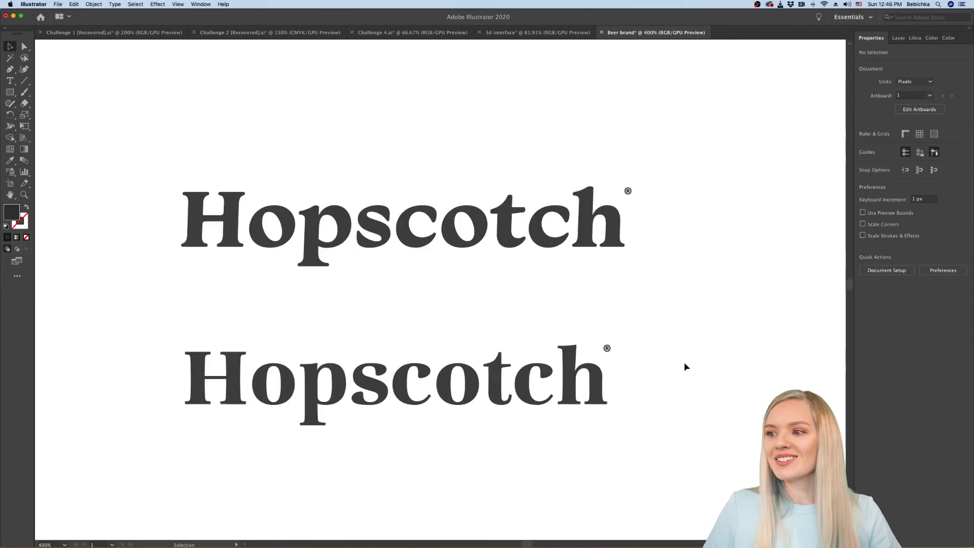
scroll(684, 363, "up", 1)
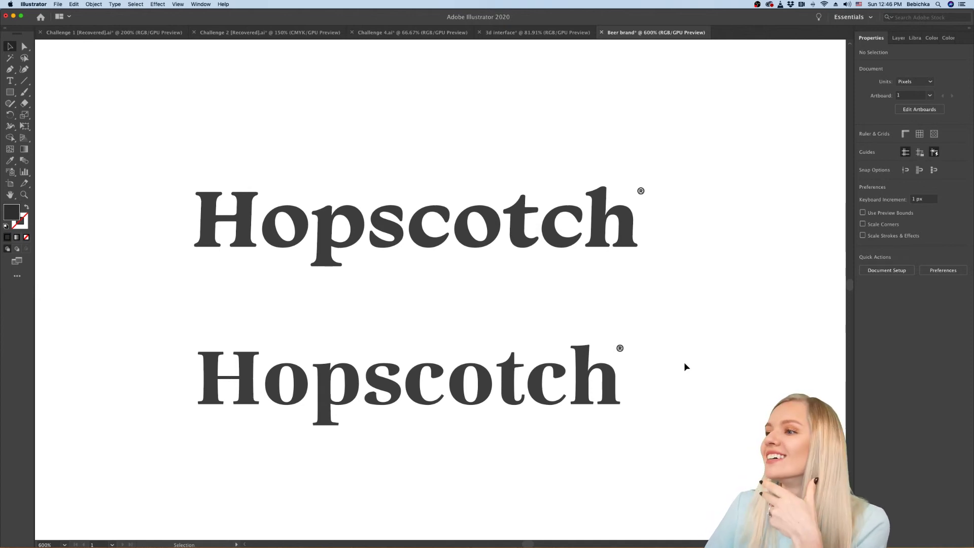
scroll(684, 366, "right", 1)
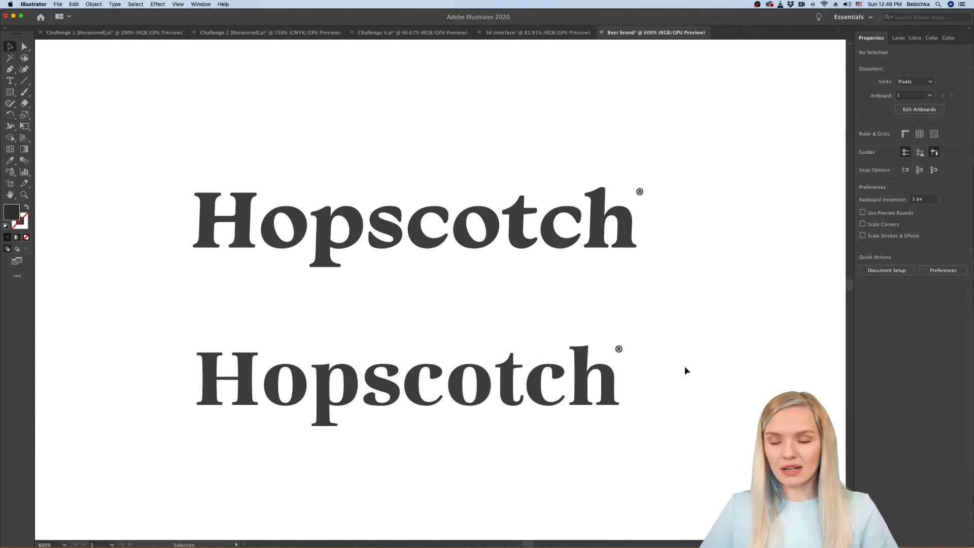
scroll(684, 367, "down", 8)
scroll(684, 367, "down", 5)
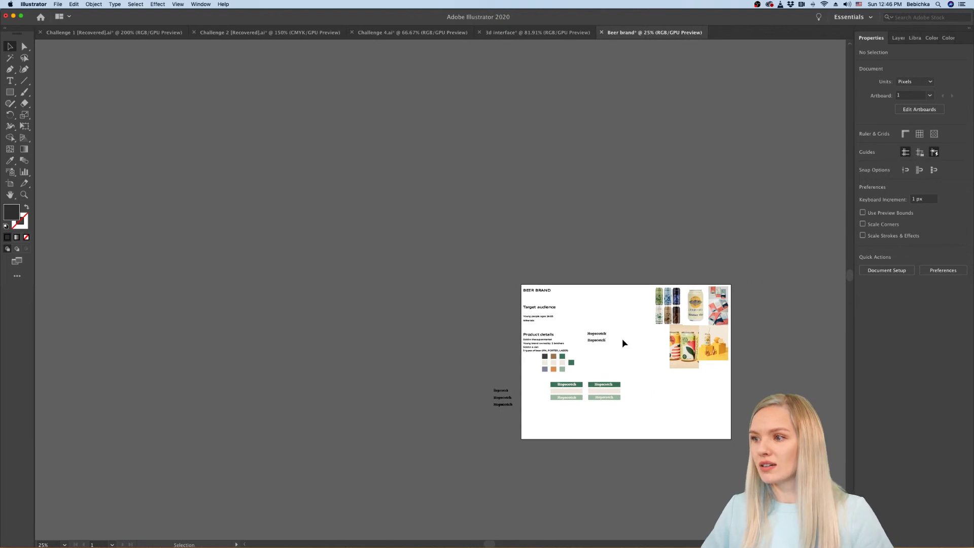
scroll(622, 339, "up", 3)
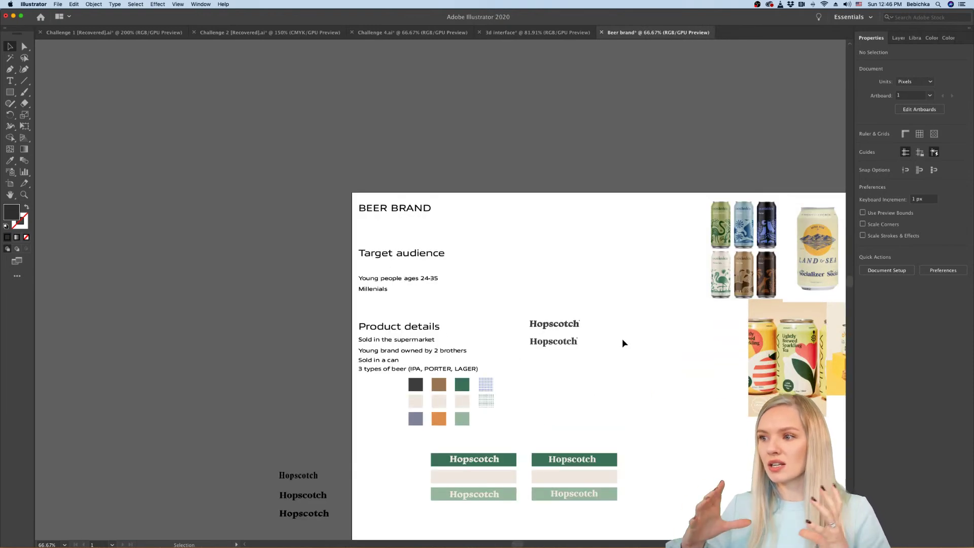
Step: Delete the lower charcoal Hopscotch wordmark together with its ® symbol
scroll(622, 339, "up", 3)
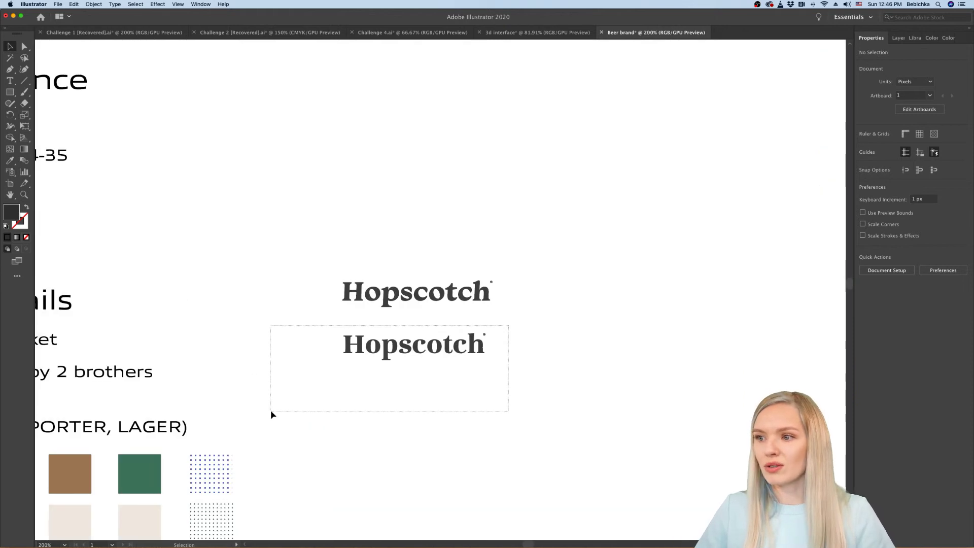
left_click_drag(271, 413, 272, 412)
key("Delete")
Step: Nudge the ® symbol slightly away from the final h of the remaining charcoal Hopscotch wordmark
scroll(497, 280, "up", 2)
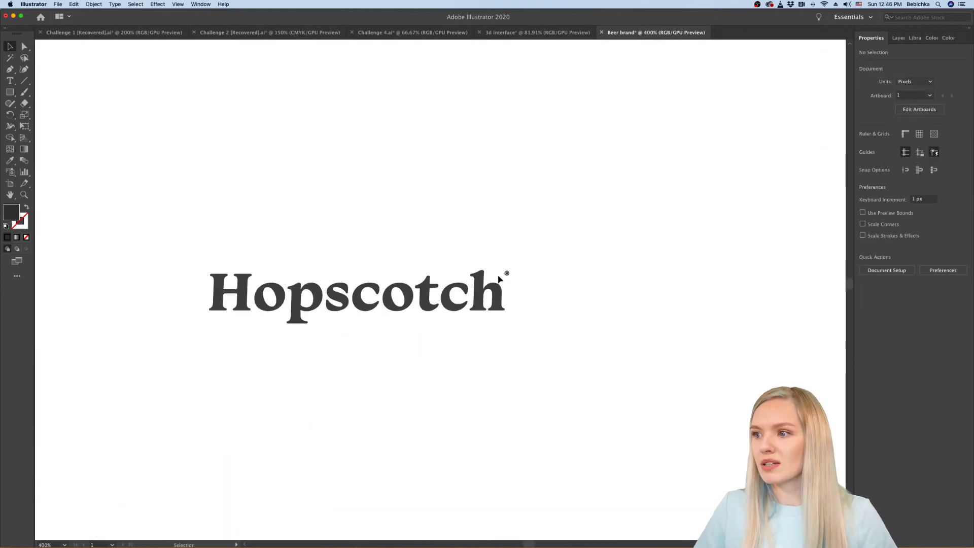
left_click(507, 274)
left_click_drag(509, 276, 509, 275)
left_click(532, 307)
Step: Examine the remaining Hopscotch wordmark with its ® symbol at several zoom levels beside the brand notes
scroll(532, 307, "down", 3)
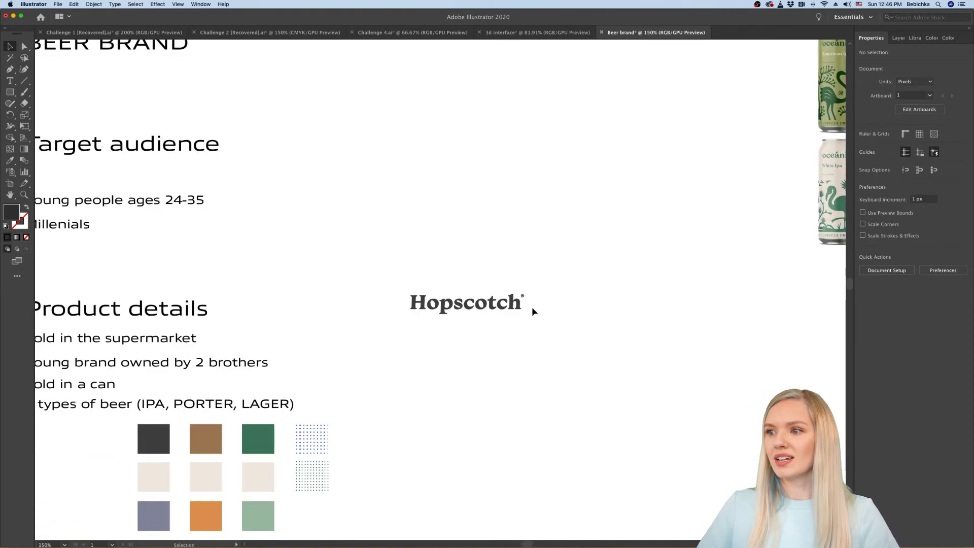
scroll(532, 306, "down", 4)
scroll(532, 307, "up", 5)
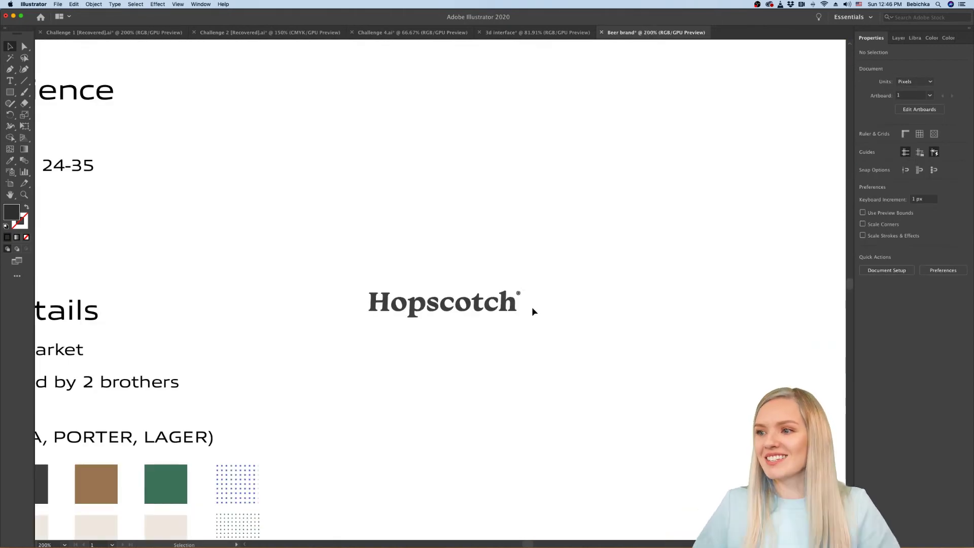
scroll(533, 308, "down", 3)
scroll(533, 308, "up", 2)
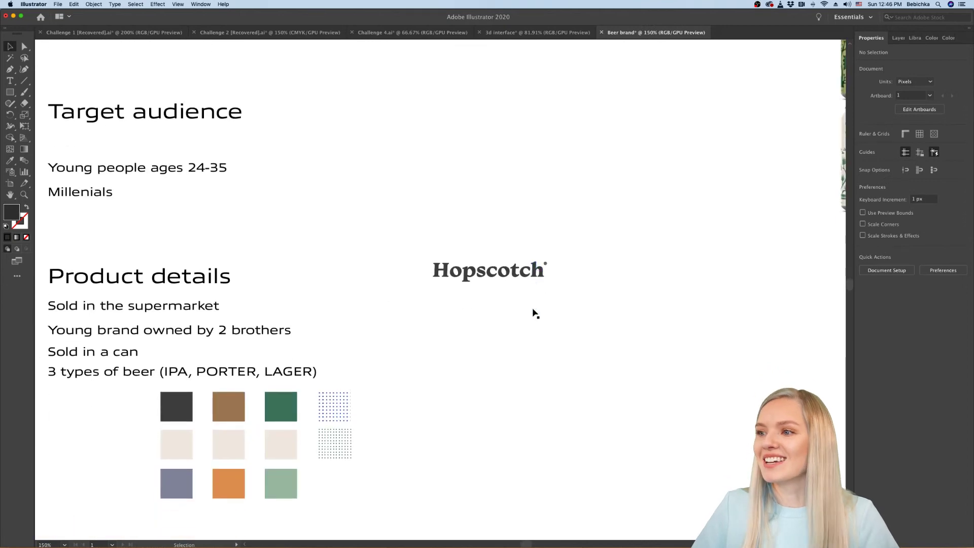
Step: Examine the finished Hopscotch wordmark alongside the brand notes, colour palette and can reference images
scroll(535, 313, "up", 2)
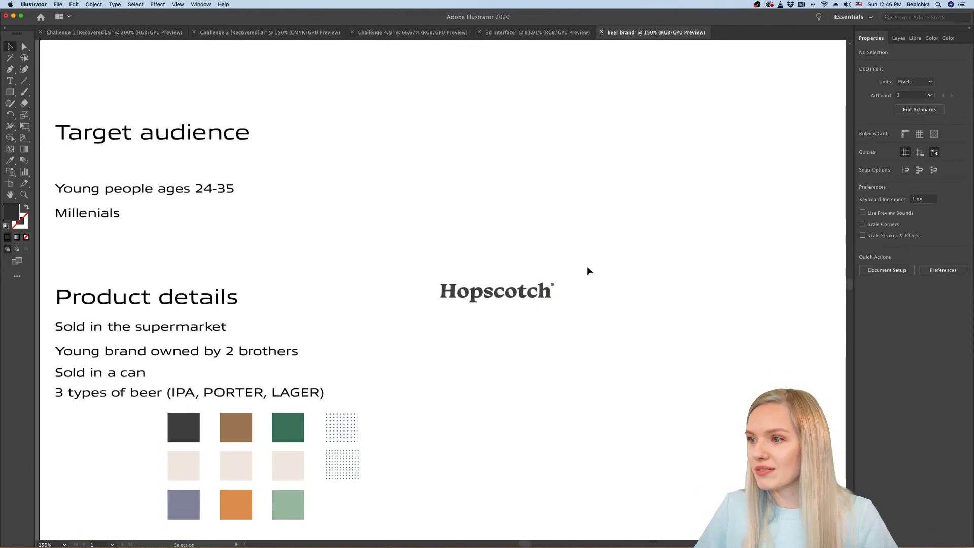
scroll(586, 266, "down", 3)
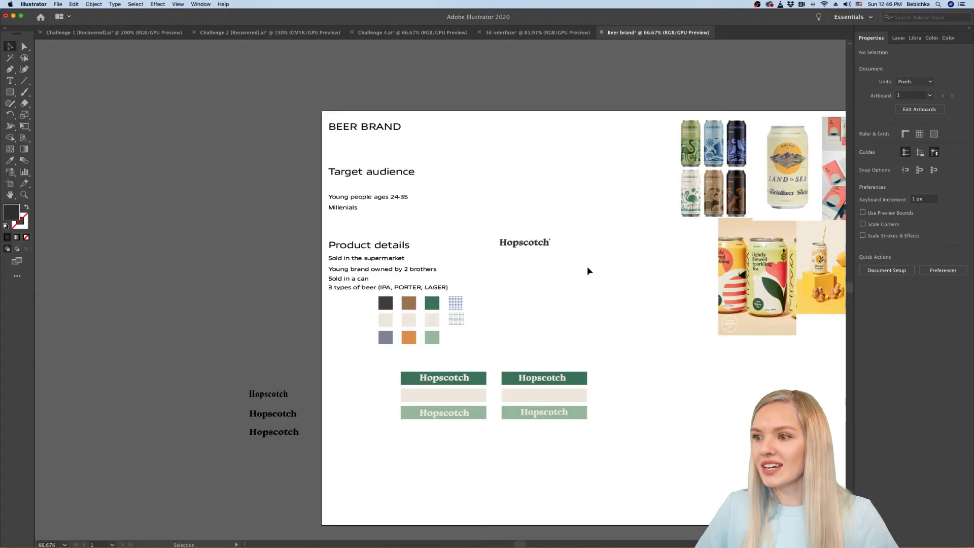
scroll(586, 266, "right", 5)
scroll(392, 317, "up", 3)
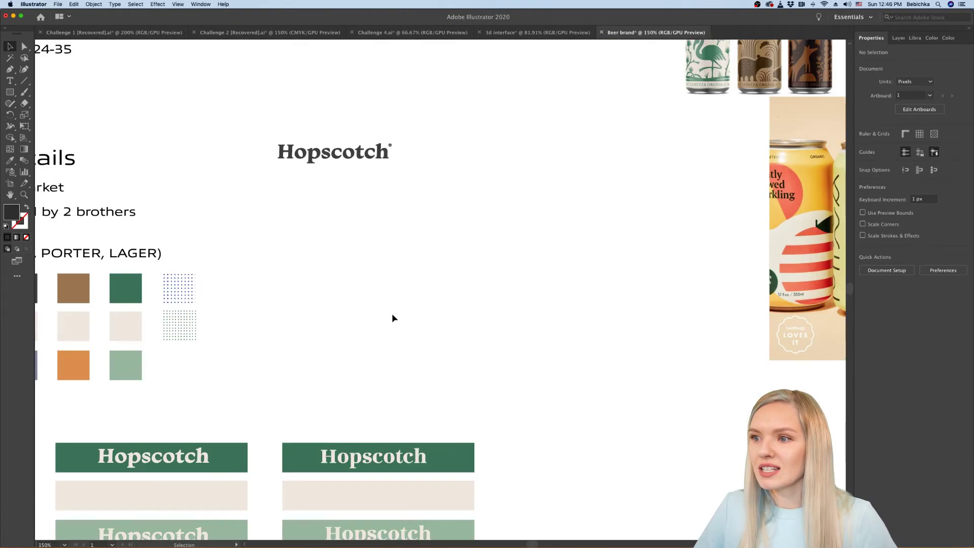
scroll(392, 318, "right", 2)
scroll(393, 315, "down", 4)
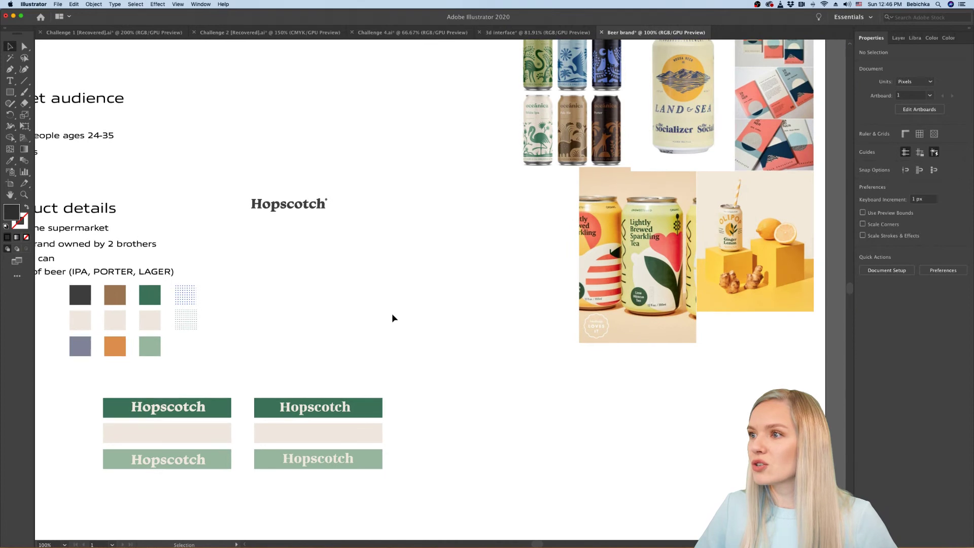
scroll(391, 318, "right", 4)
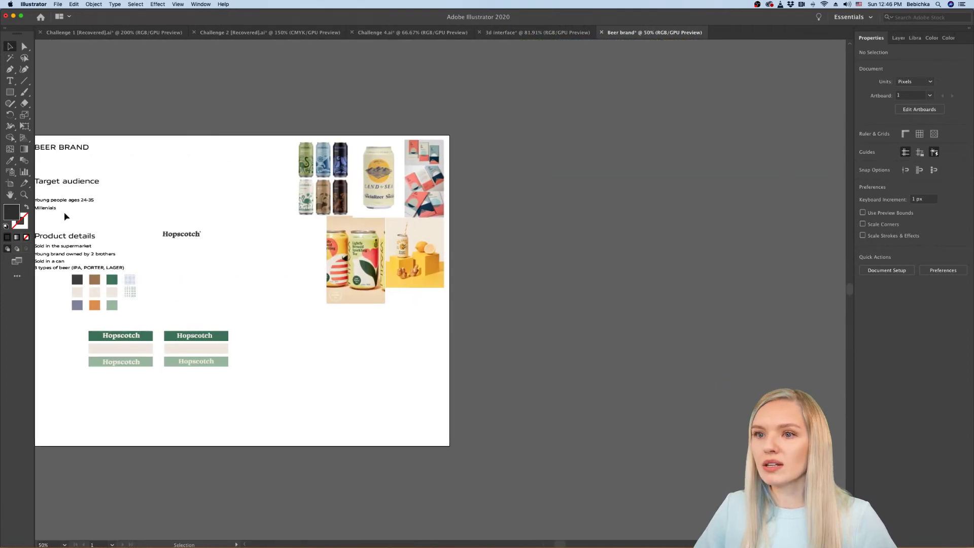
Step: Duplicate the artboard beside the original without its contents, with Move artwork with Artboard switched off
left_click(10, 184)
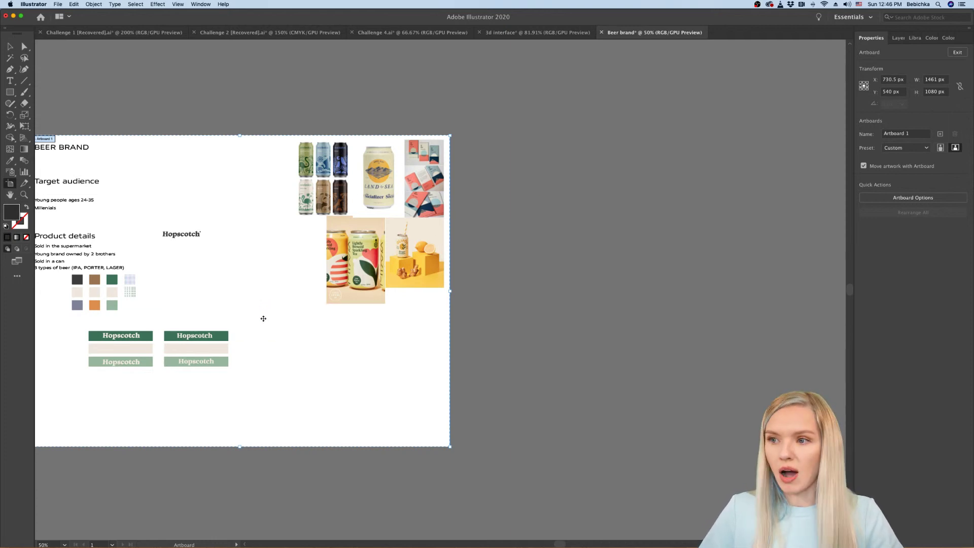
left_click_drag(260, 318, 637, 317)
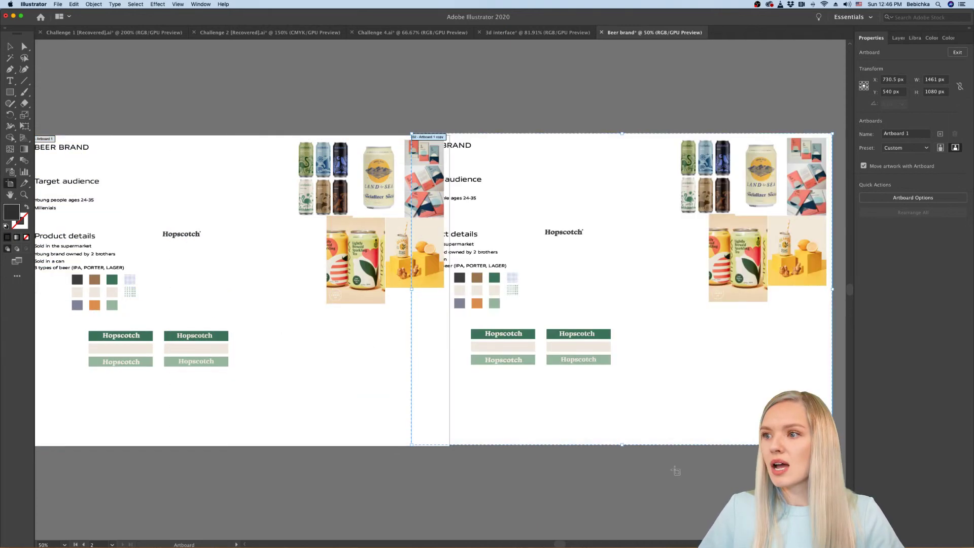
key("ctrl+z")
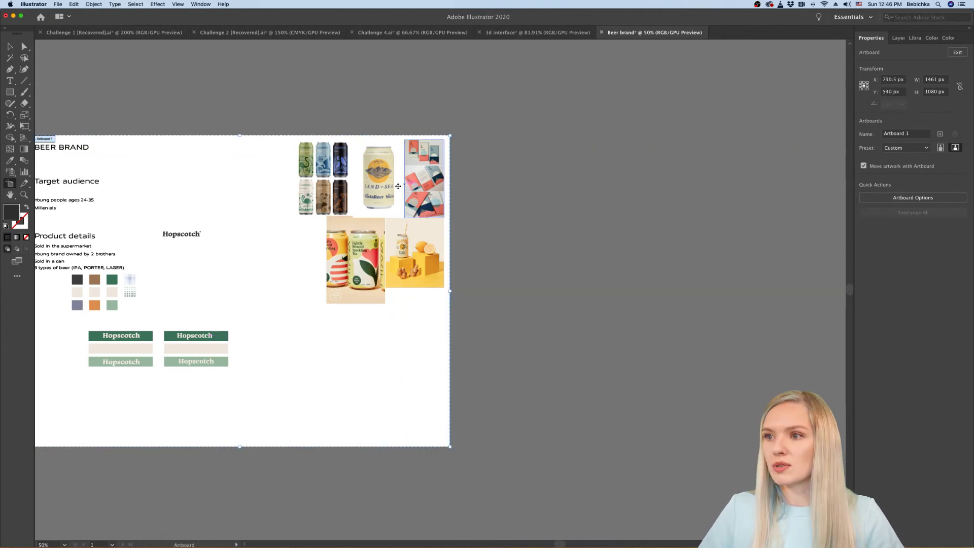
left_click(864, 166)
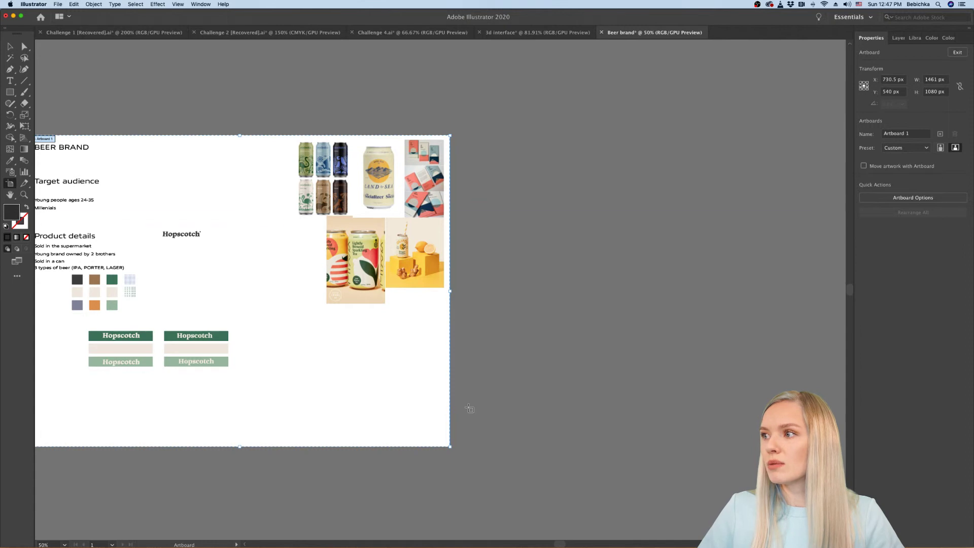
left_click_drag(274, 369, 723, 376)
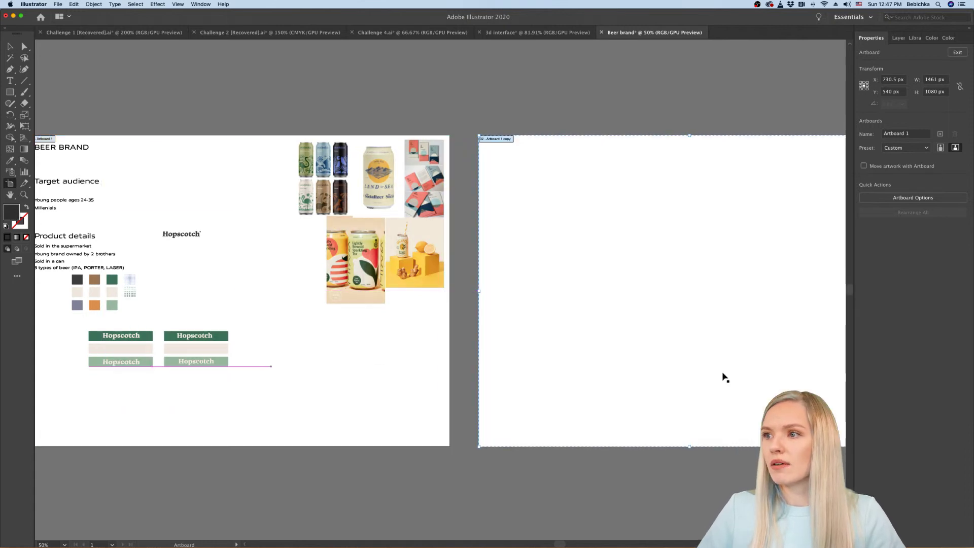
scroll(722, 374, "right", 10)
key("v")
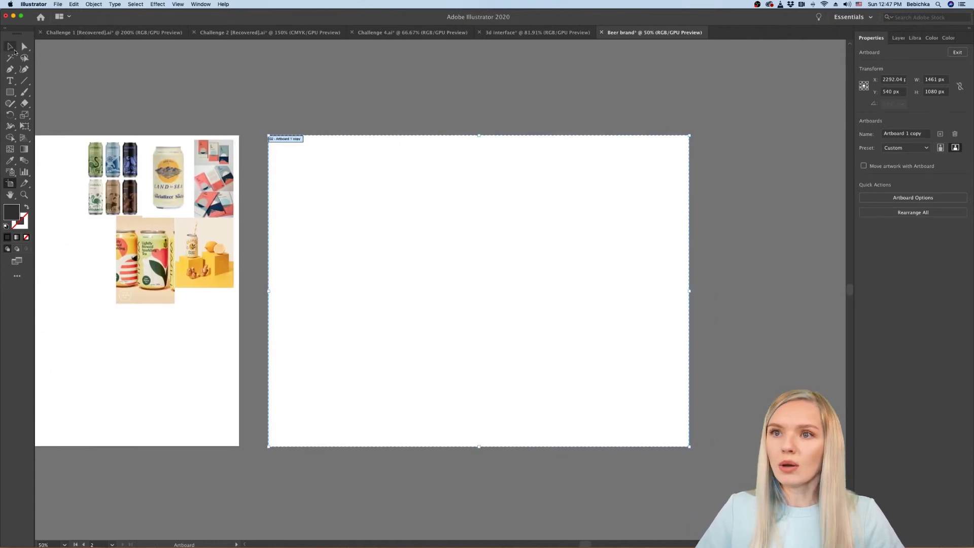
Step: Move the Hopscotch wordmark and all the colour and pattern swatches to the upper-left corner of the new artboard
scroll(284, 274, "left", 2)
scroll(304, 285, "left", 15)
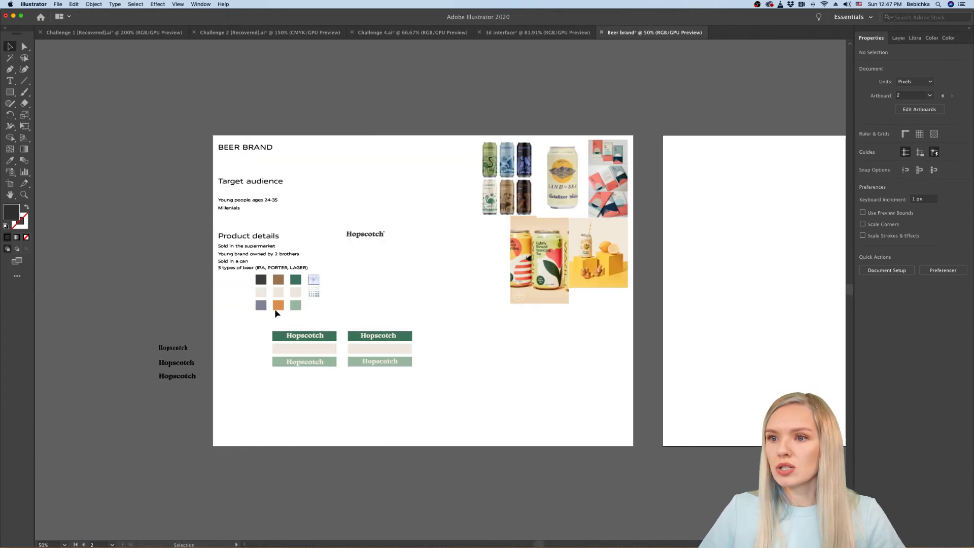
left_click_drag(374, 234, 707, 153)
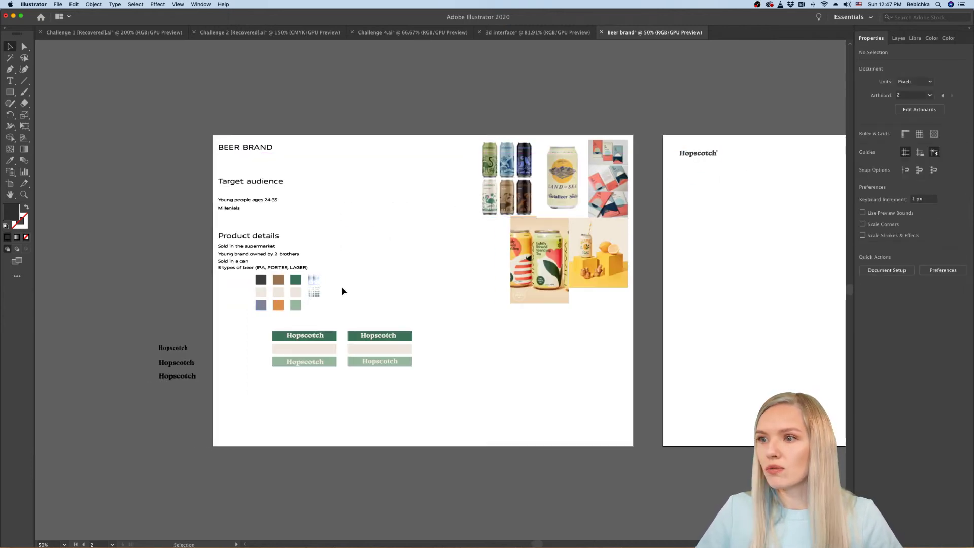
left_click_drag(327, 314, 689, 174)
left_click(741, 268)
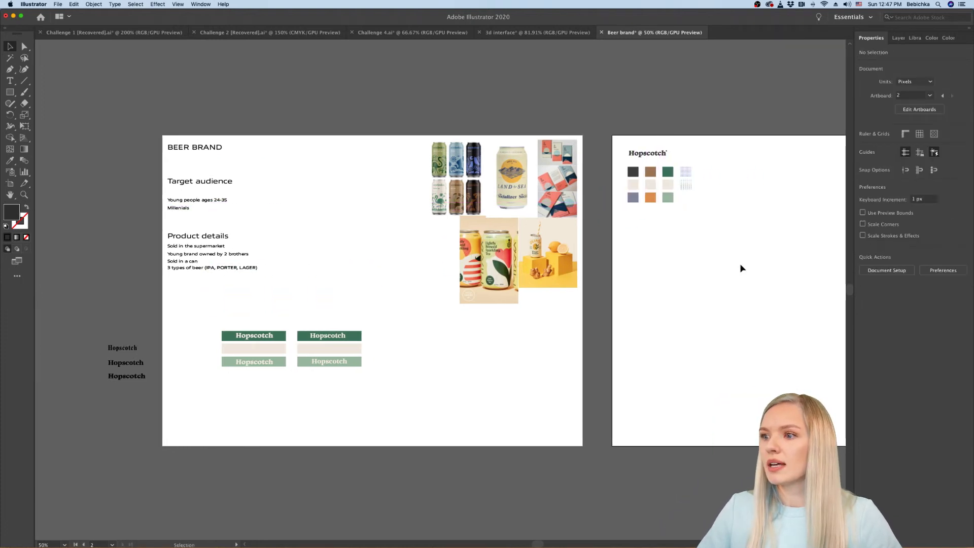
Step: Draw a charcoal rectangle about 342 × 512 px below the swatches and place two copies in a row beside it
key("super+0")
scroll(343, 218, "down", 1)
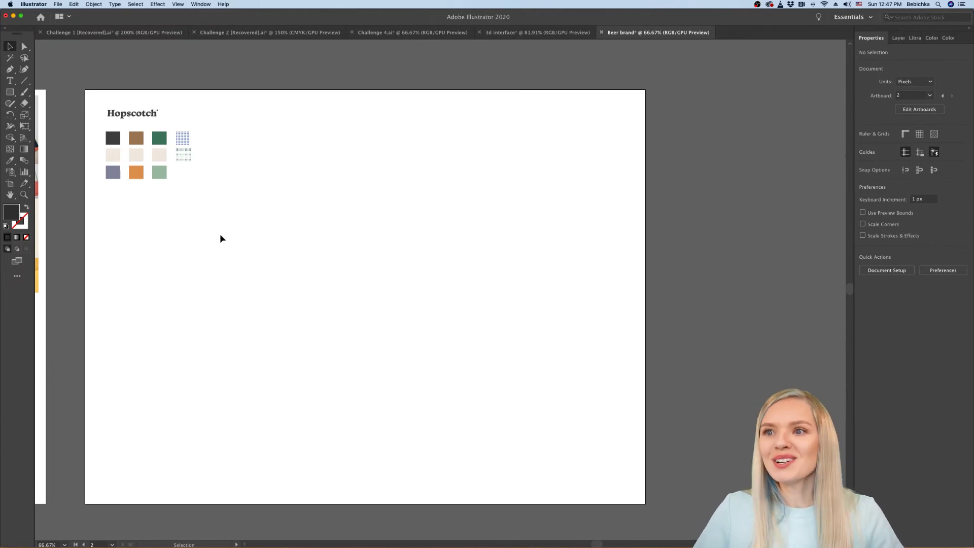
key("m")
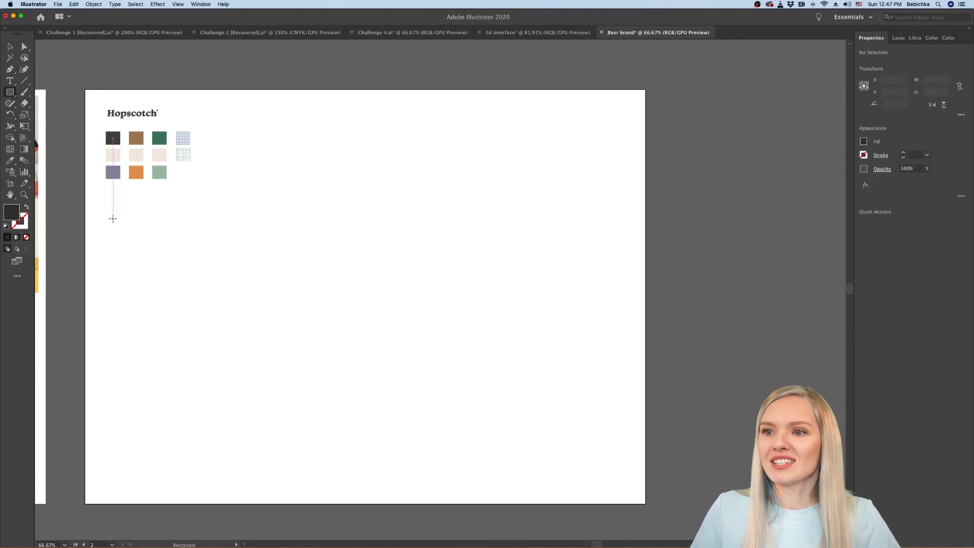
left_click_drag(107, 214, 239, 412)
left_click(10, 47)
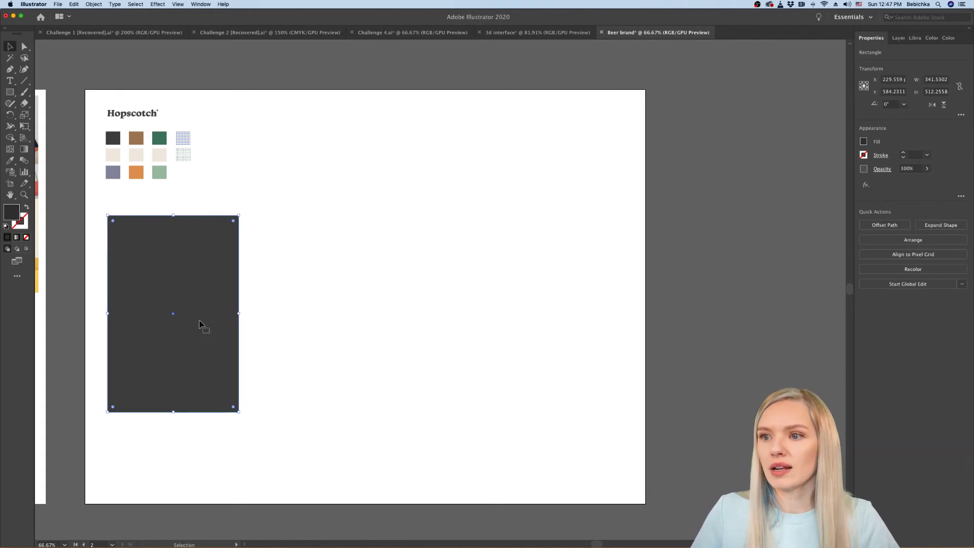
left_click_drag(198, 337, 382, 334)
left_click_drag(382, 334, 561, 339)
left_click(507, 468)
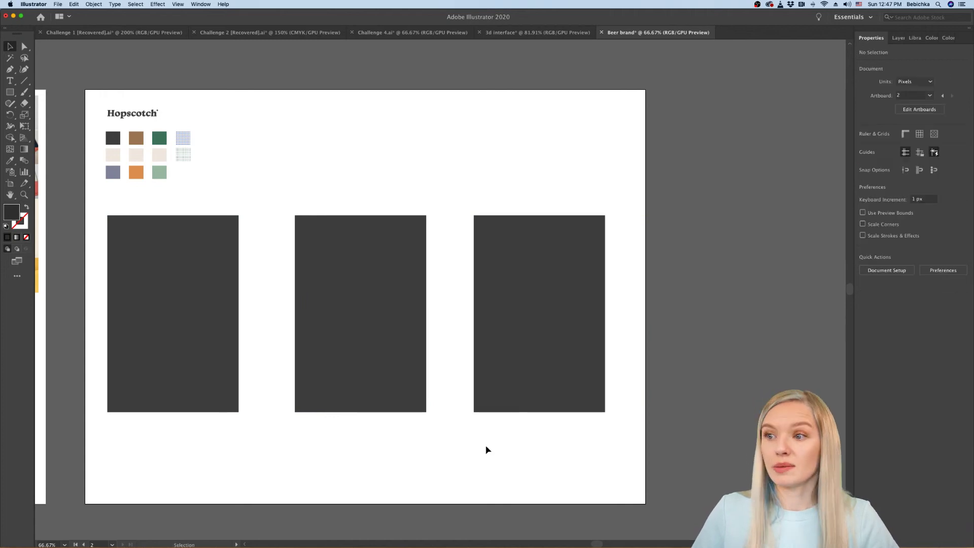
Step: Extend the three charcoal rectangles downwards together to a height of about 624 px
left_click_drag(631, 303, 170, 374)
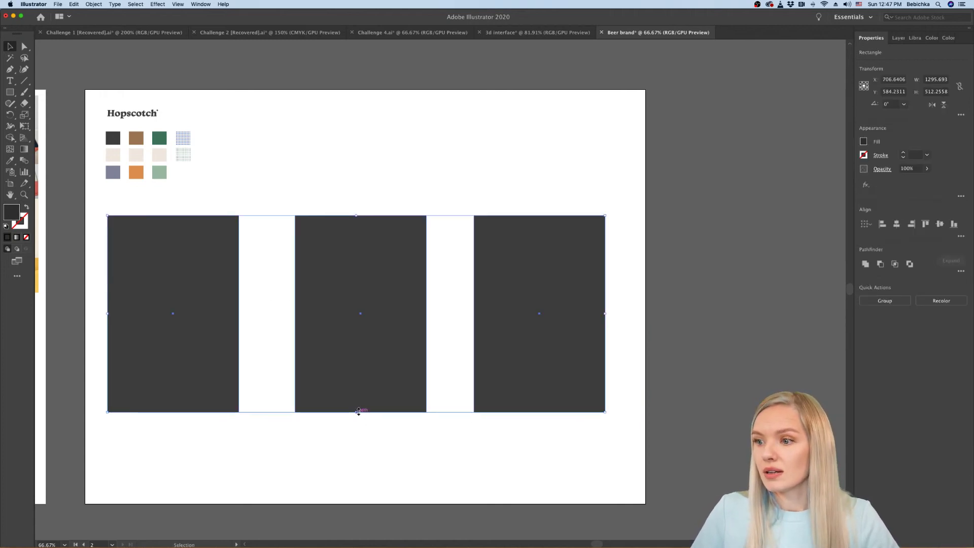
left_click_drag(356, 412, 356, 455)
left_click(385, 188)
scroll(386, 187, "down", 3)
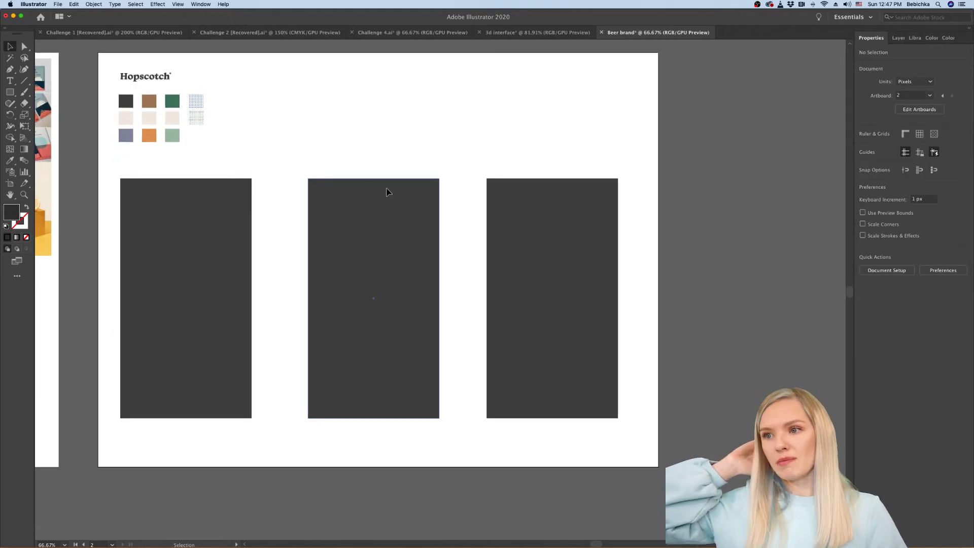
scroll(360, 162, "up", 2)
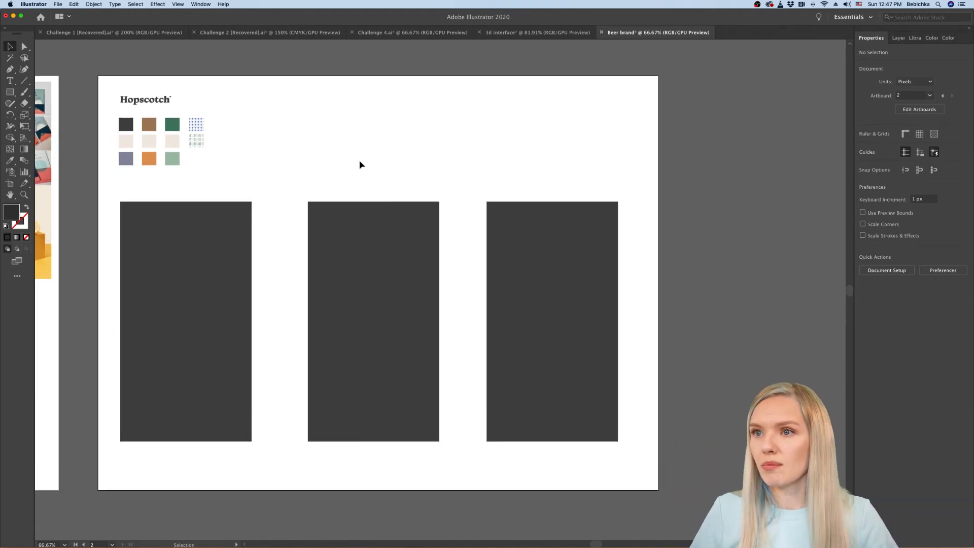
scroll(359, 162, "left", 2)
scroll(360, 164, "down", 1)
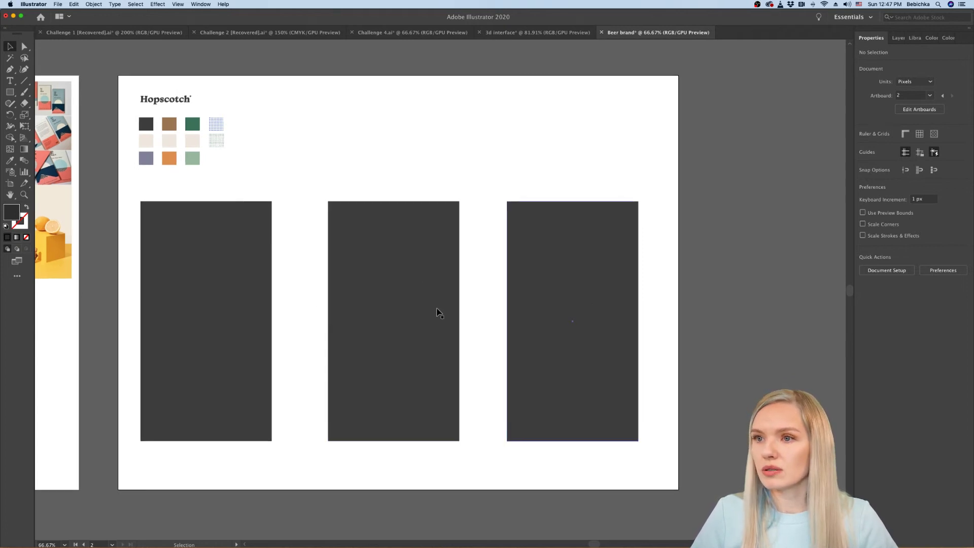
Step: Fill the middle rectangle with the brown sampled from the palette, leaving the first one charcoal
left_click(165, 333)
left_click(10, 161)
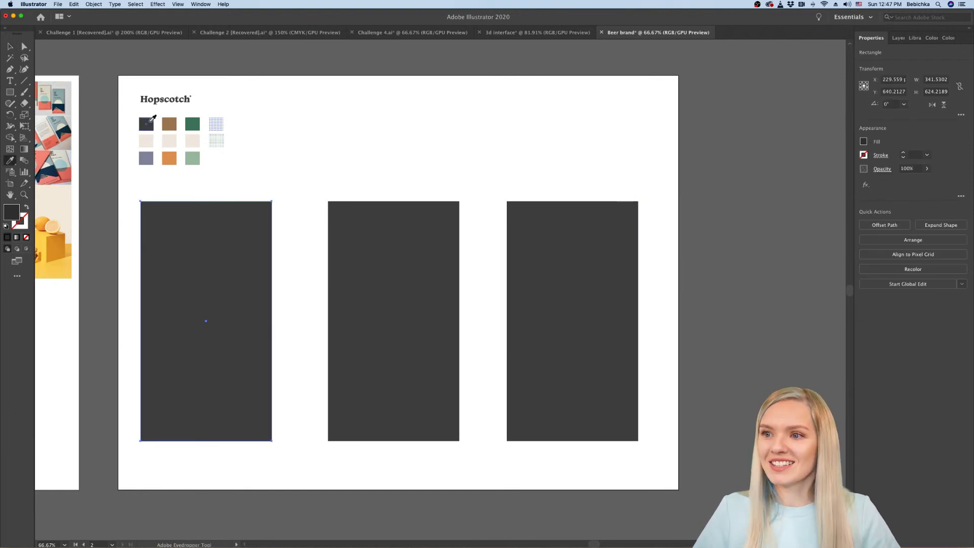
left_click(9, 46)
left_click(355, 310)
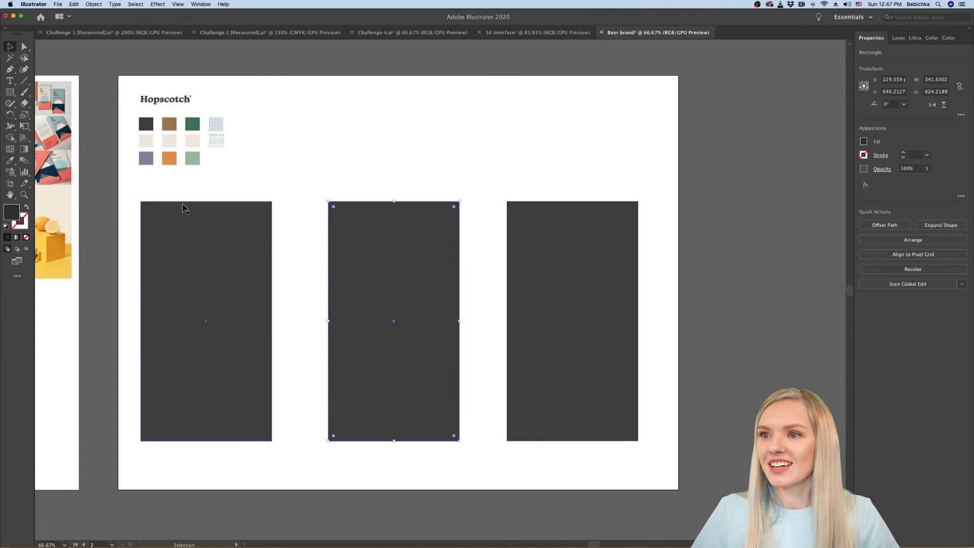
left_click(9, 161)
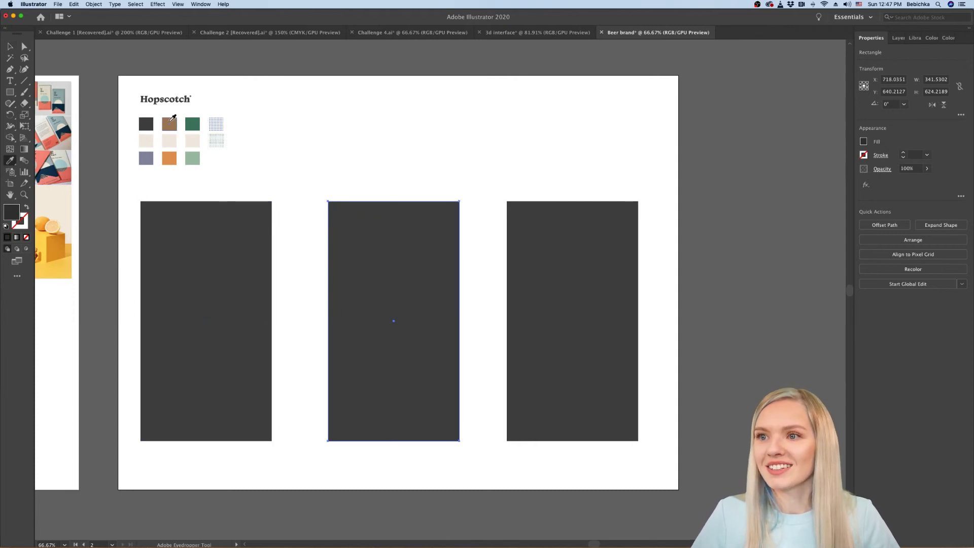
left_click(170, 121)
left_click(10, 47)
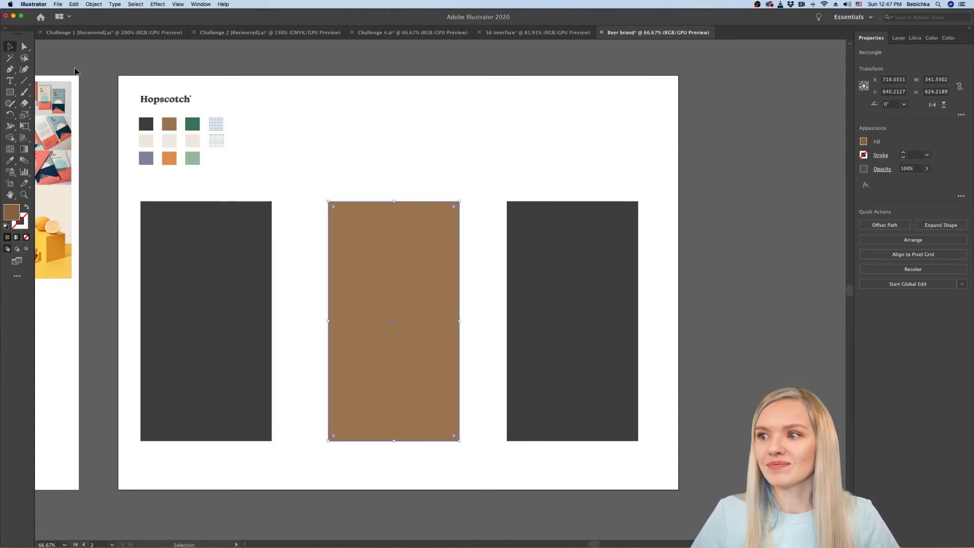
Step: Fill the third rectangle with the dark green sampled from the palette
left_click(594, 280)
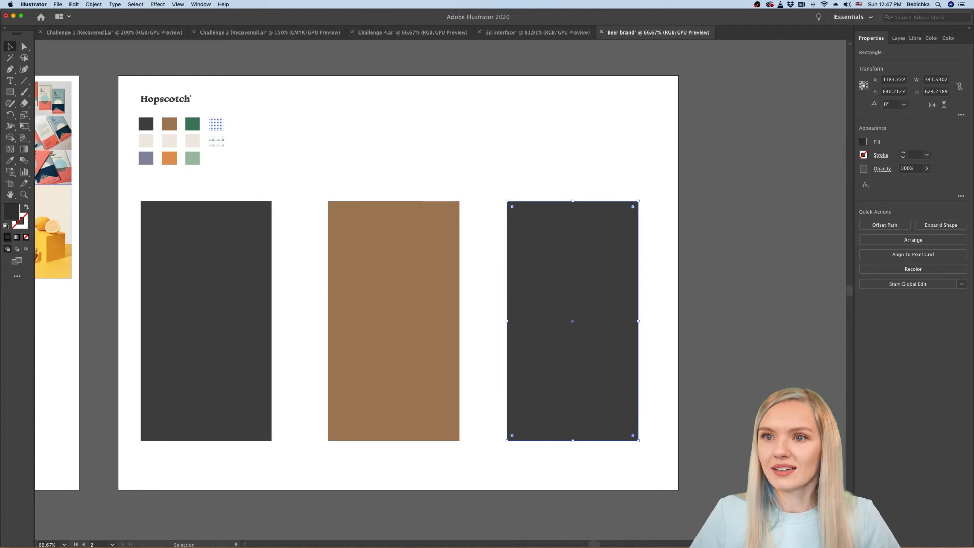
left_click(10, 161)
left_click(194, 123)
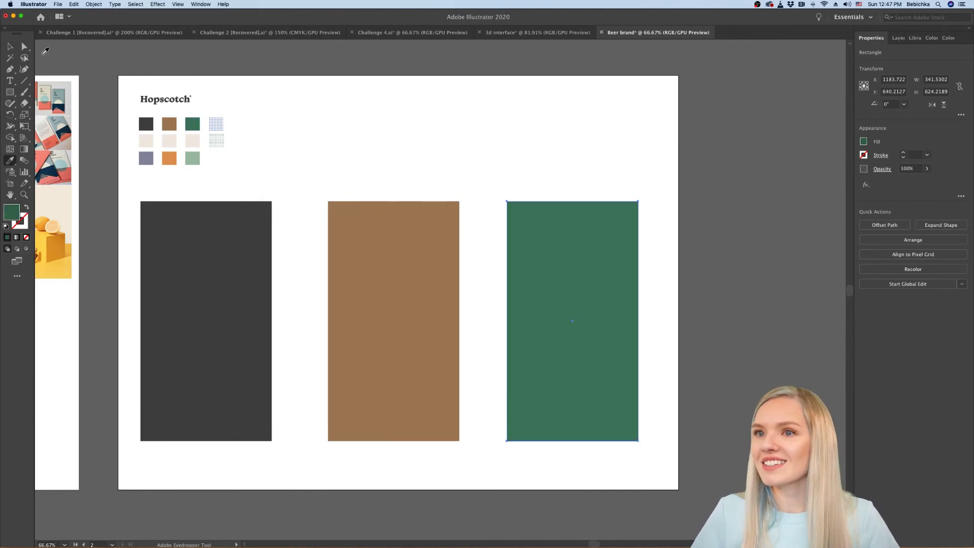
left_click(10, 46)
left_click(401, 159)
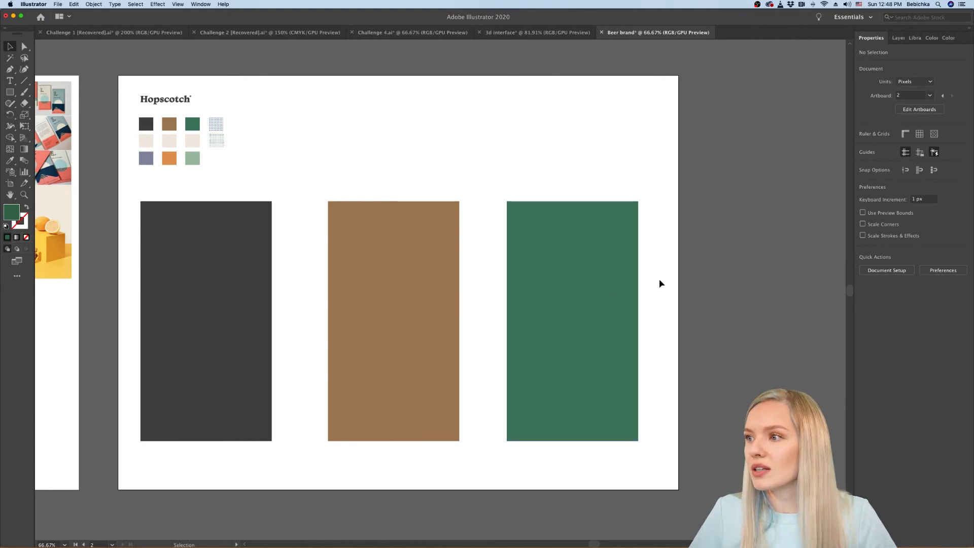
Step: Shorten the three coloured rectangles together from their upper edges to a height of about 369 px
left_click_drag(454, 304, 367, 309)
key("super+z")
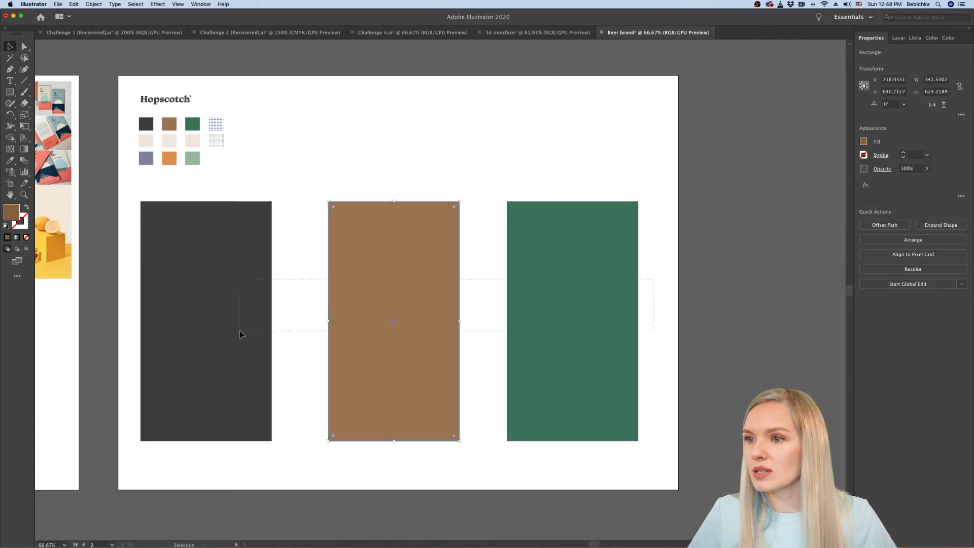
key("super+a")
left_click_drag(389, 201, 388, 300)
left_click(411, 259)
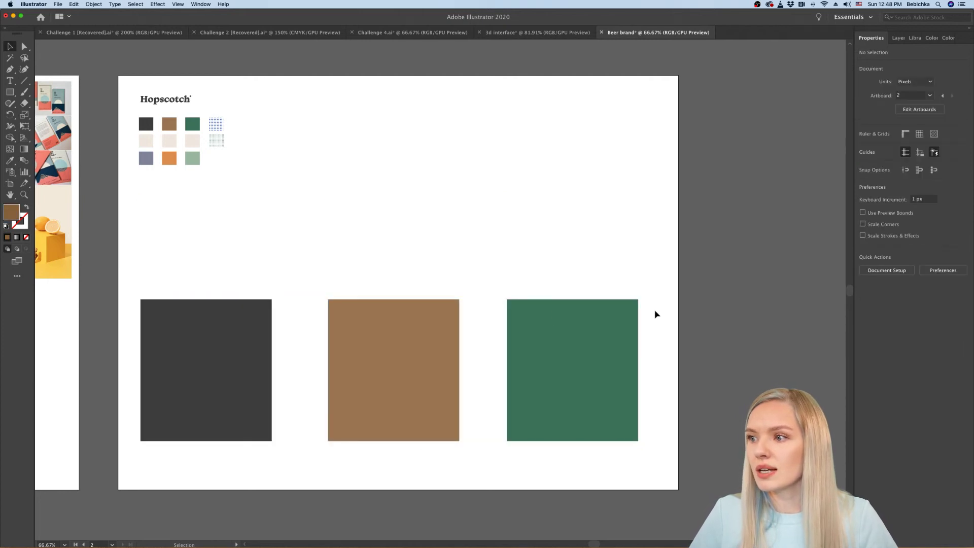
Step: Copy the three rectangles upwards and lower the copies' upper edges to a height of about 279 px
left_click_drag(655, 315, 185, 383)
left_click_drag(337, 384, 343, 245)
scroll(389, 183, "down", 5)
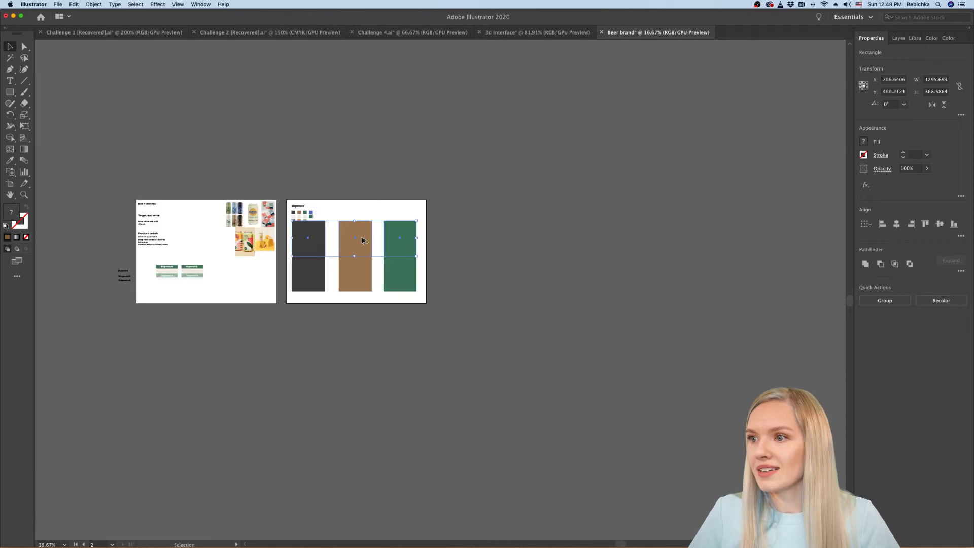
scroll(361, 240, "up", 6)
scroll(352, 224, "down", 3)
left_click_drag(339, 186, 339, 212)
Step: Fill the three upper rectangles with the cream colour sampled from the palette
left_click(10, 160)
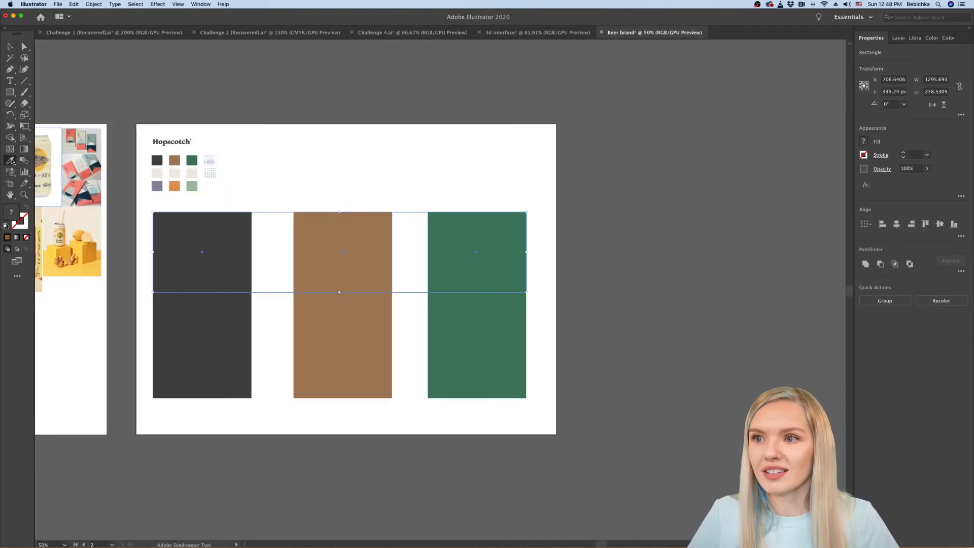
left_click(191, 174)
left_click(10, 46)
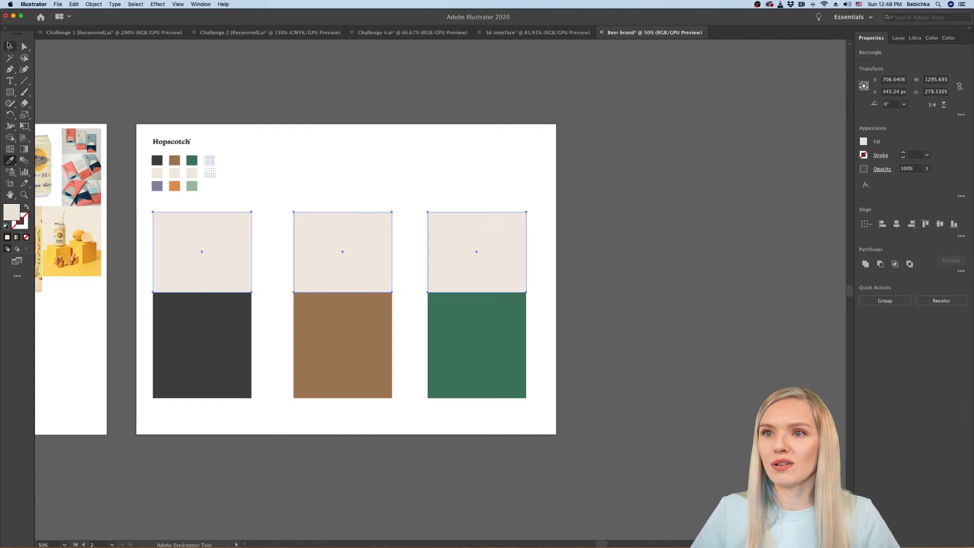
left_click(429, 202)
scroll(430, 203, "left", 1)
scroll(431, 203, "left", 1)
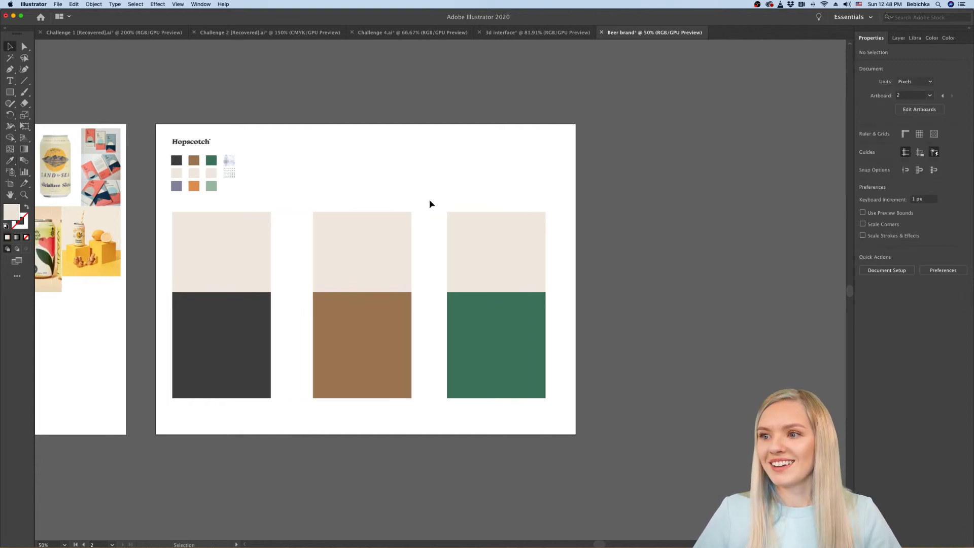
Step: Copy the middle cream rectangle directly above itself, shorten the copy to about 58 px high and try rounding its upper corners
scroll(429, 203, "left", 2)
scroll(424, 202, "right", 4)
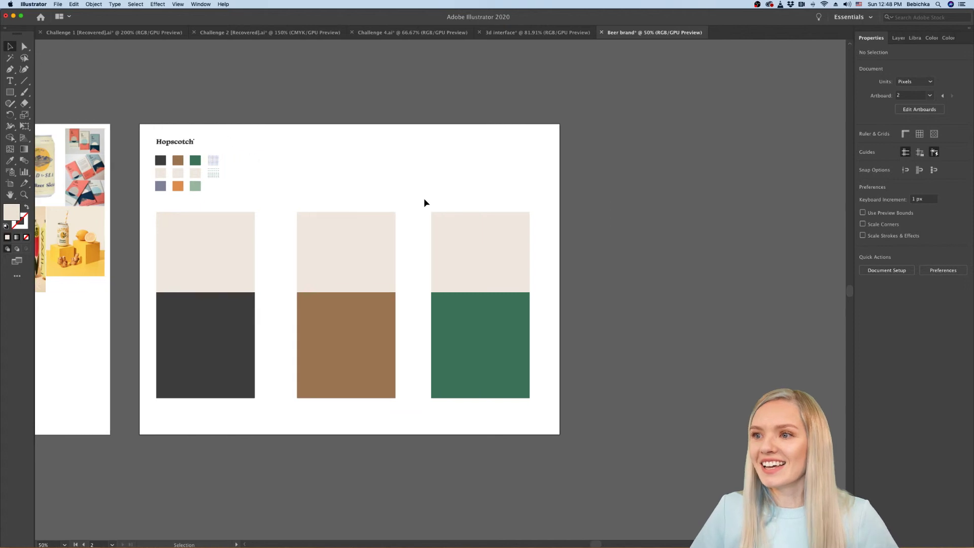
scroll(303, 168, "up", 2)
scroll(325, 228, "down", 2)
scroll(325, 229, "left", 1)
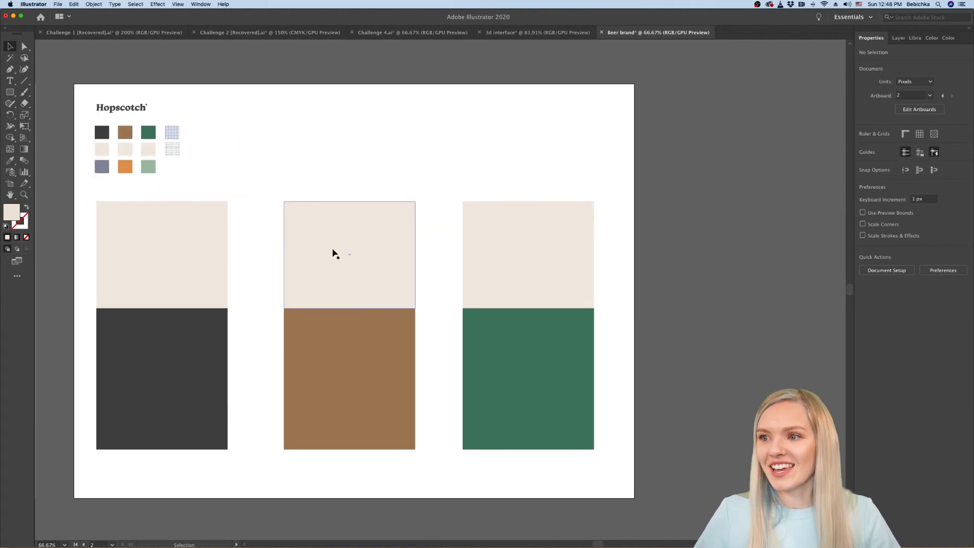
left_click_drag(377, 264, 378, 157)
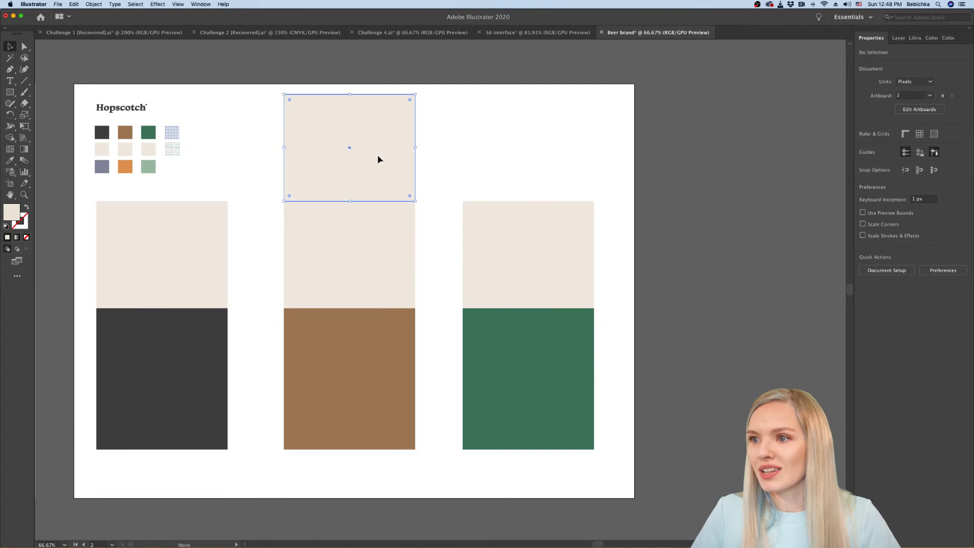
left_click_drag(351, 95, 351, 179)
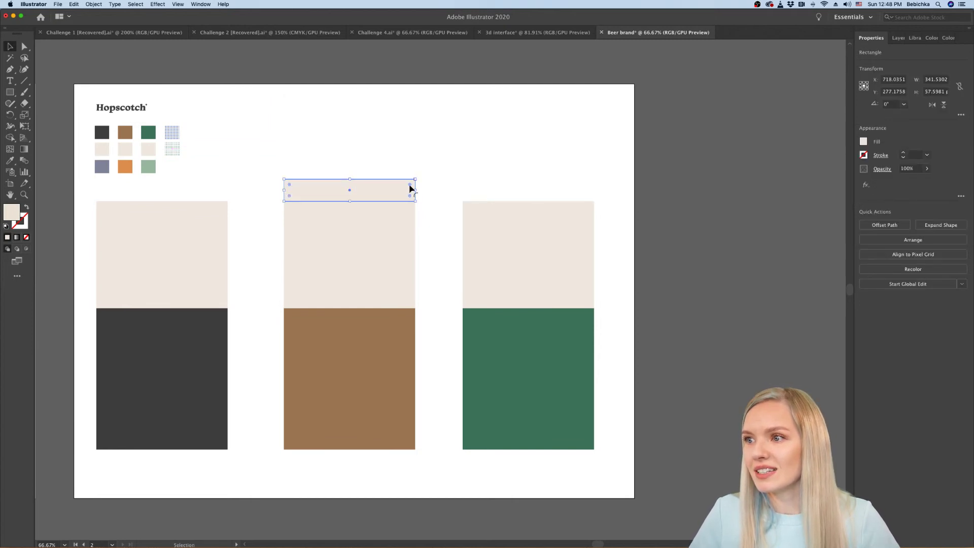
left_click_drag(410, 189, 408, 189)
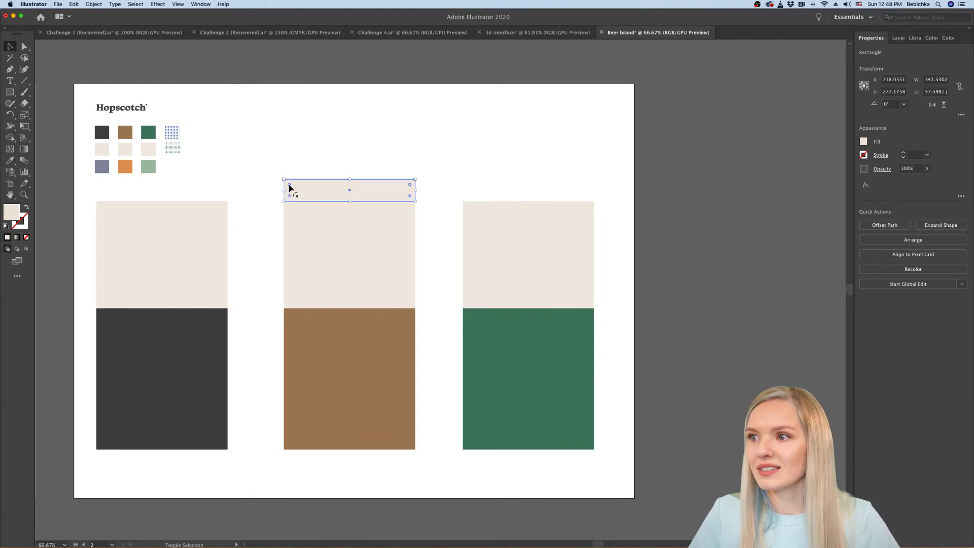
left_click_drag(410, 187, 403, 191)
left_click(406, 143)
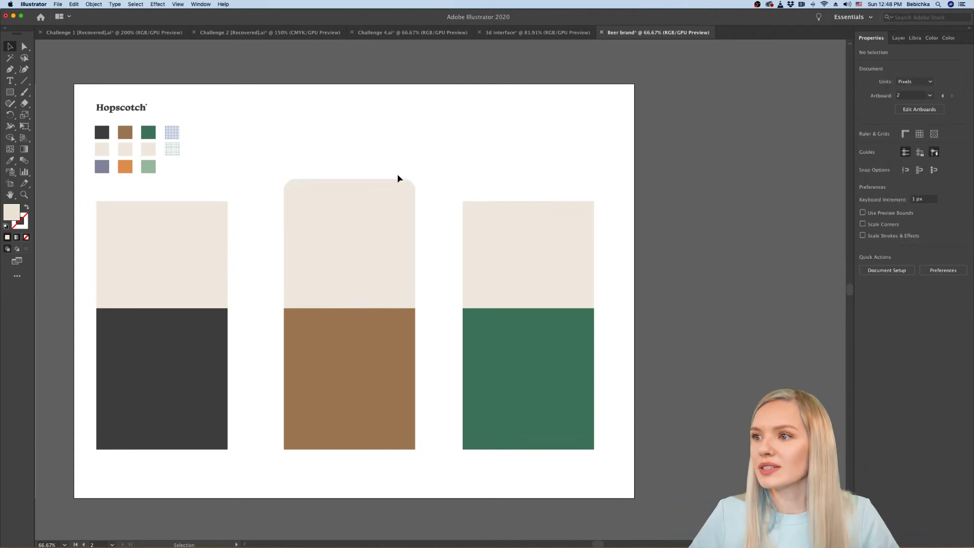
Step: Undo the rounded corners and the copied strip above the middle cream rectangle
key("a")
key("super+z")
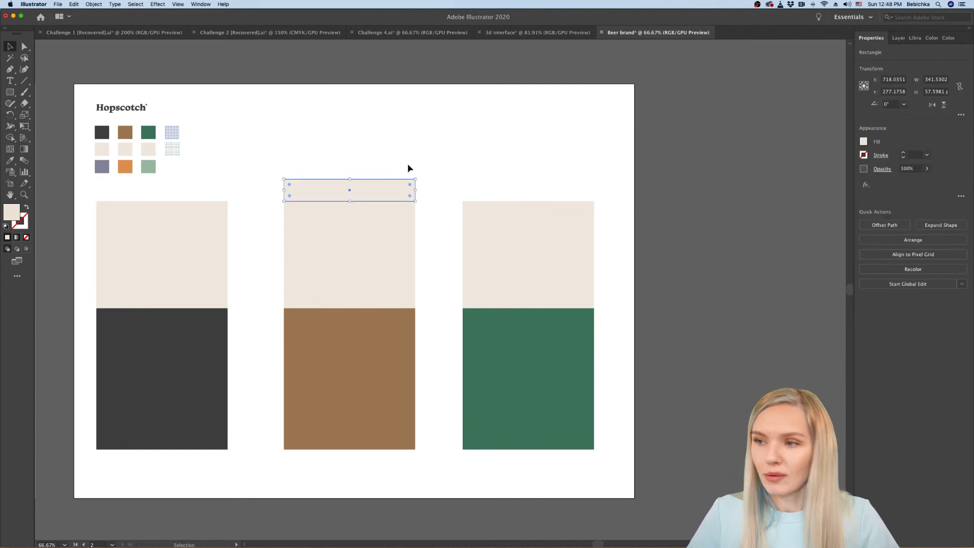
left_click(406, 168, "super")
scroll(419, 175, "down", 2)
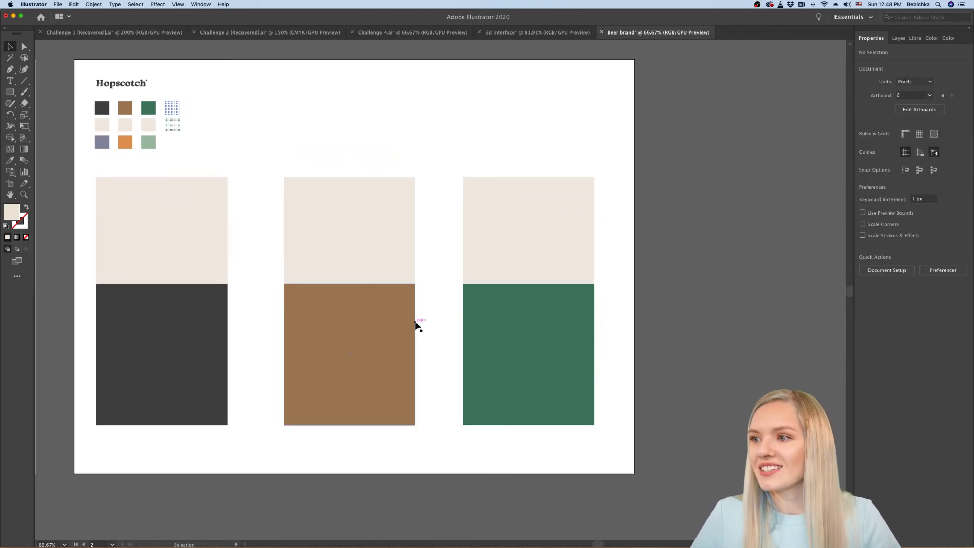
Step: Extend the three coloured rectangles upwards to a height of about 412 px and raise the cream rectangles' lower edges to meet them
left_click(322, 304)
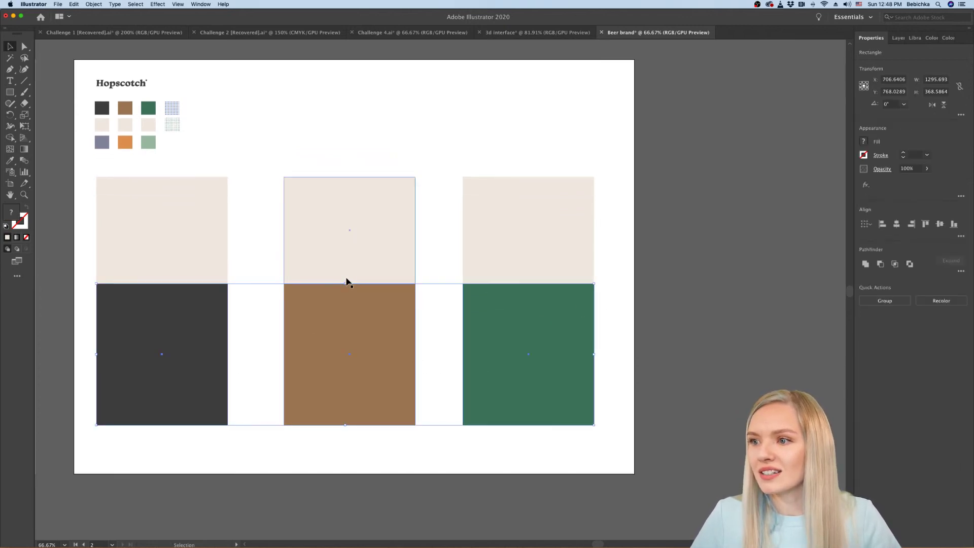
left_click_drag(345, 284, 344, 267)
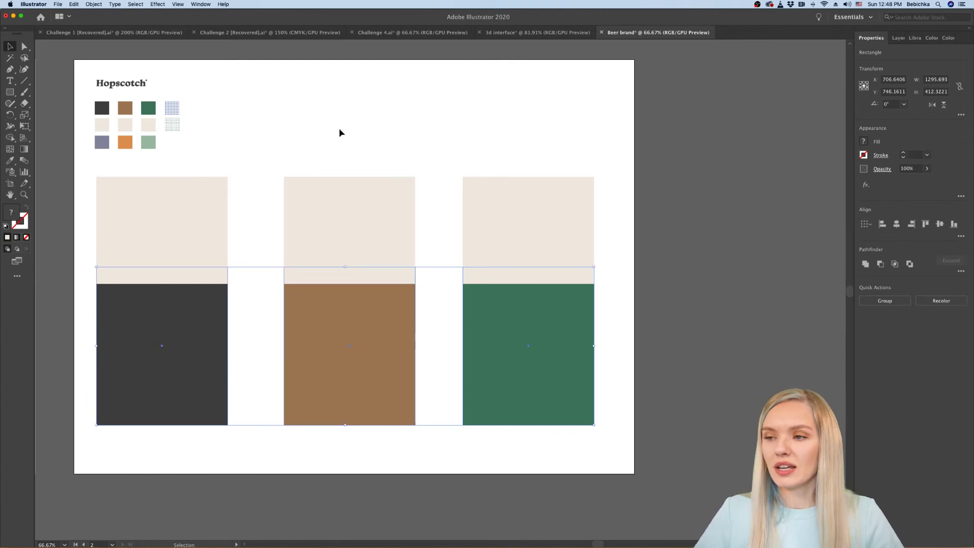
left_click(212, 234)
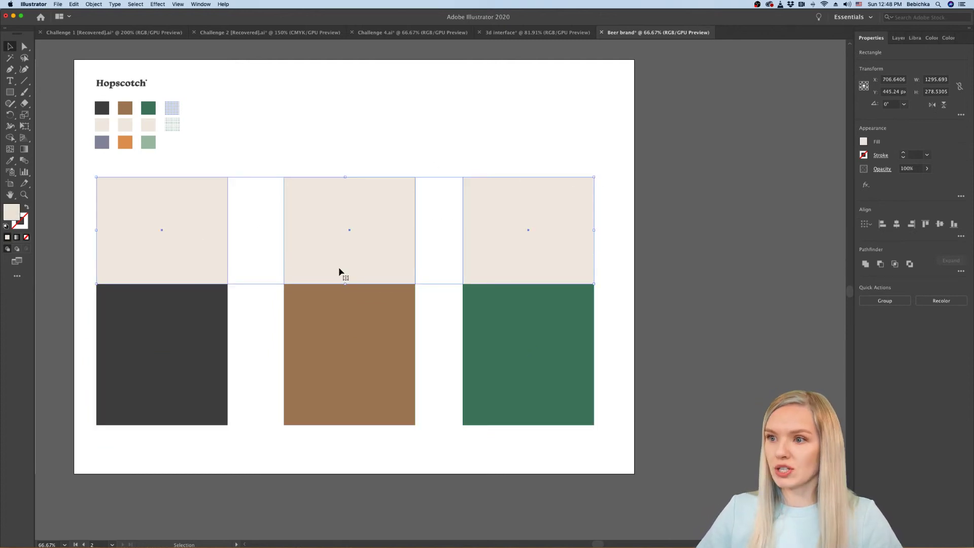
left_click_drag(345, 284, 348, 265)
left_click(306, 152)
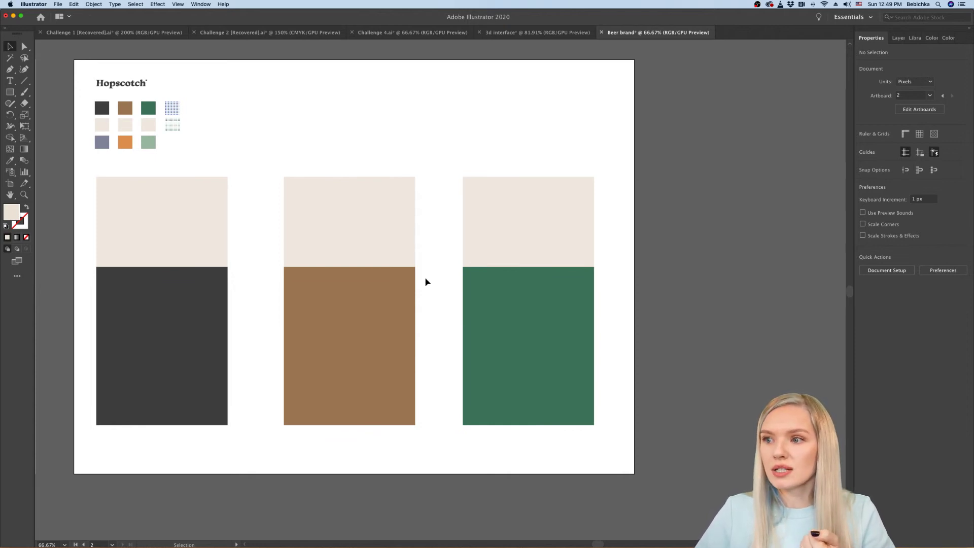
left_click(352, 223)
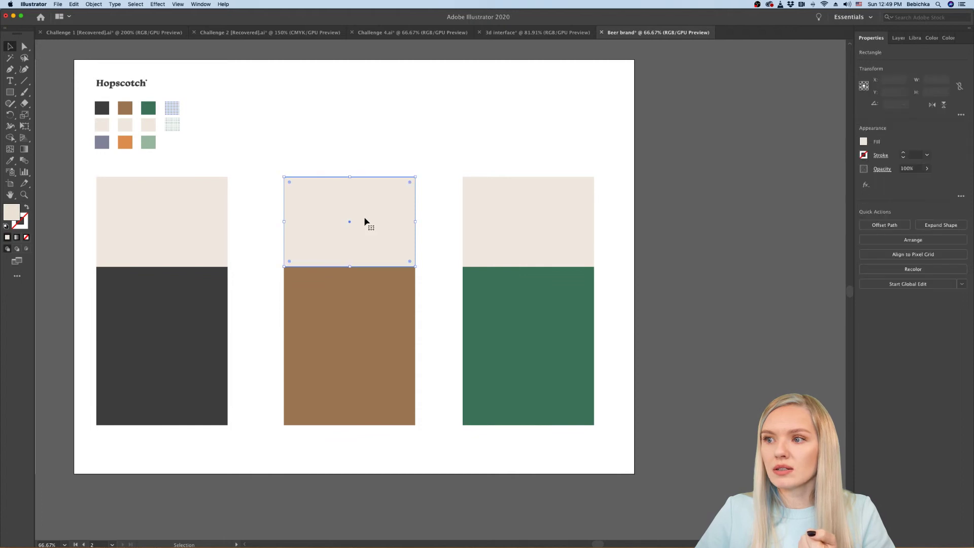
left_click(424, 203)
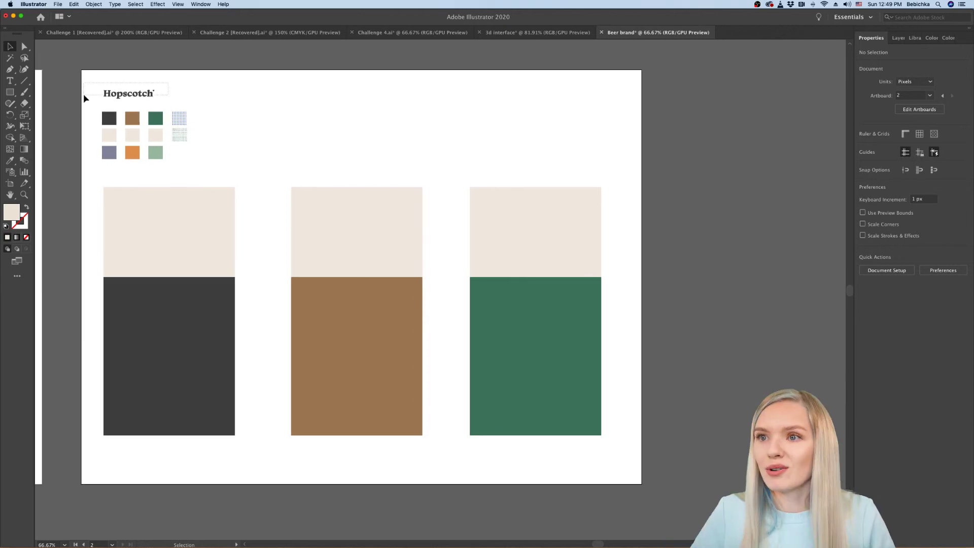
Step: Place a cream-coloured copy of the Hopscotch wordmark in front of the charcoal rectangle, near its upper edge
left_click_drag(134, 96, 143, 295)
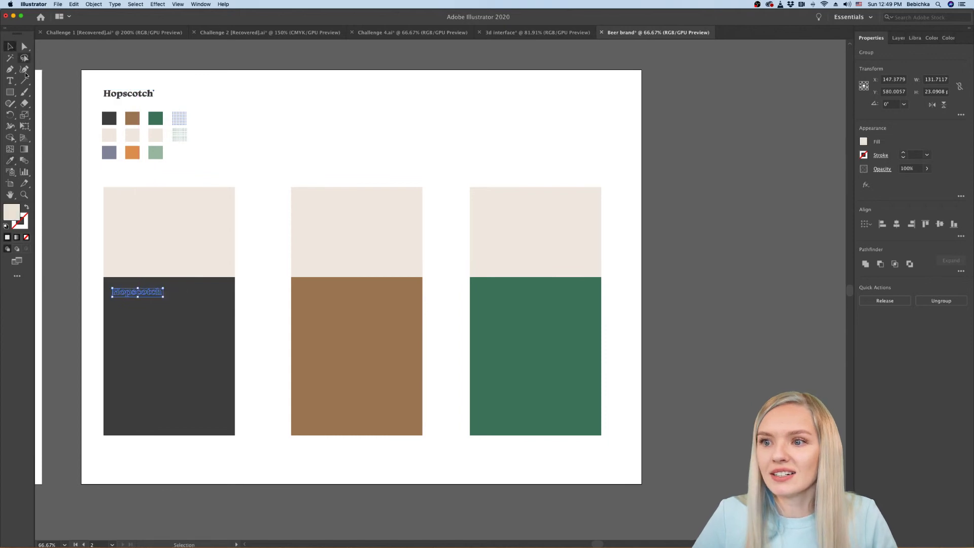
right_click(160, 300)
left_click(264, 380)
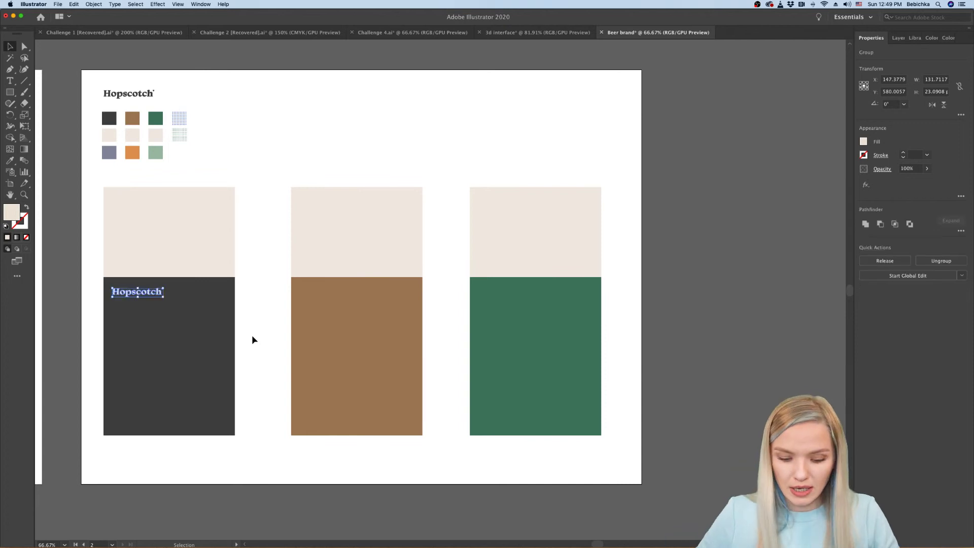
Step: Enlarge the cream wordmark to over half the charcoal rectangle's width and copy it to the same spot on the brown and green rectangles
left_click_drag(163, 297, 534, 298)
left_click(249, 312)
left_click(440, 299)
scroll(440, 300, "down", 2)
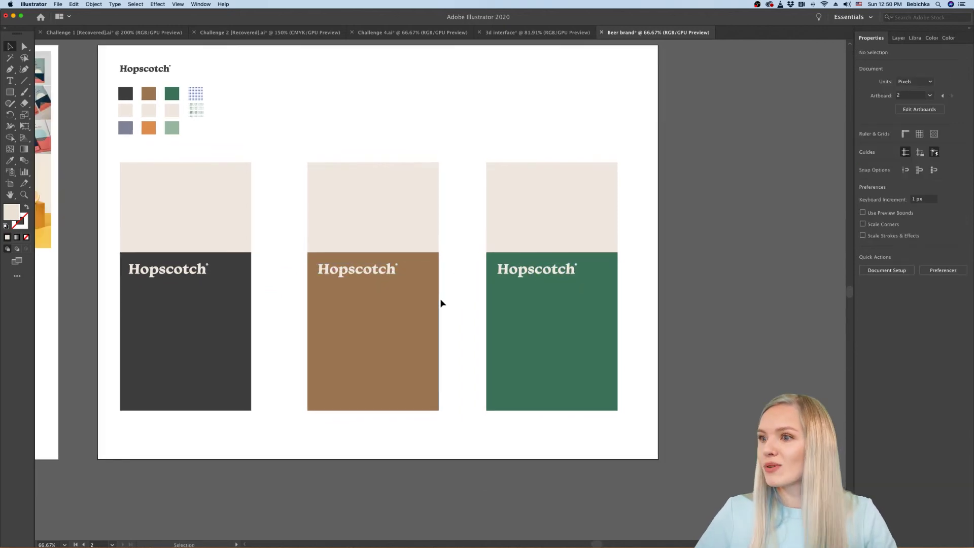
Step: Duplicate the blue square-dot pattern swatch to the right of the original, beside the colour palette
scroll(441, 303, "left", 2)
scroll(441, 302, "up", 1)
scroll(440, 303, "up", 2)
scroll(441, 303, "right", 1)
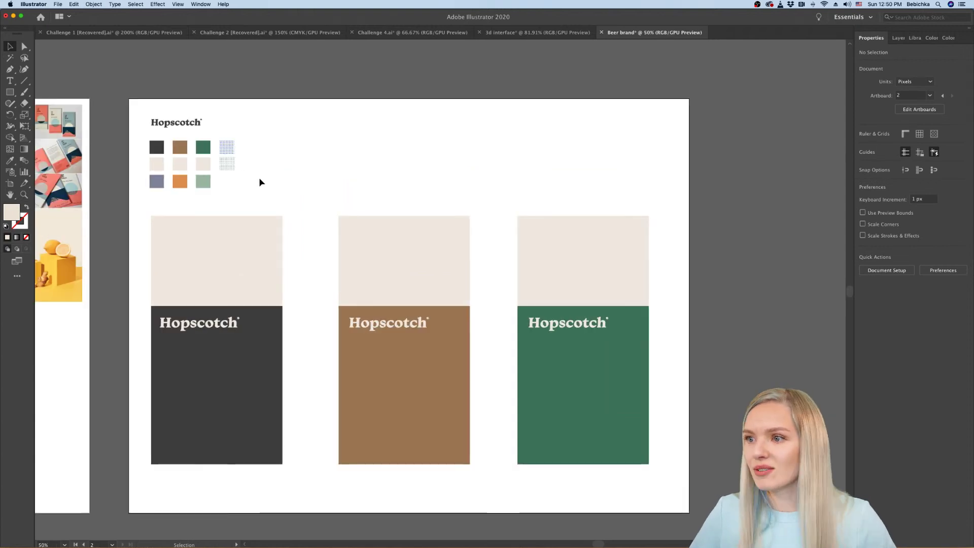
key("super+1")
key("super+0")
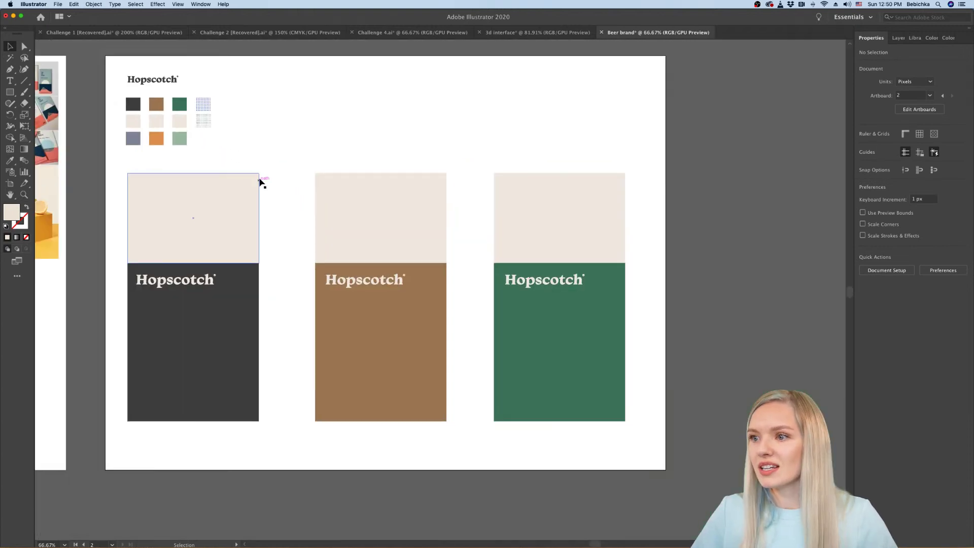
key("super+1")
scroll(260, 181, "up", 2)
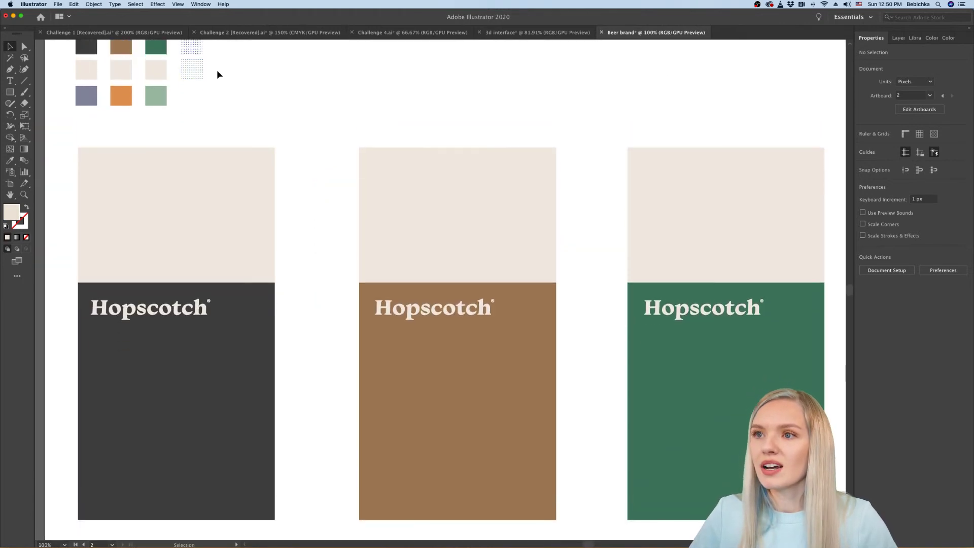
key("super+plus")
key("super+plus")
key("super+plus")
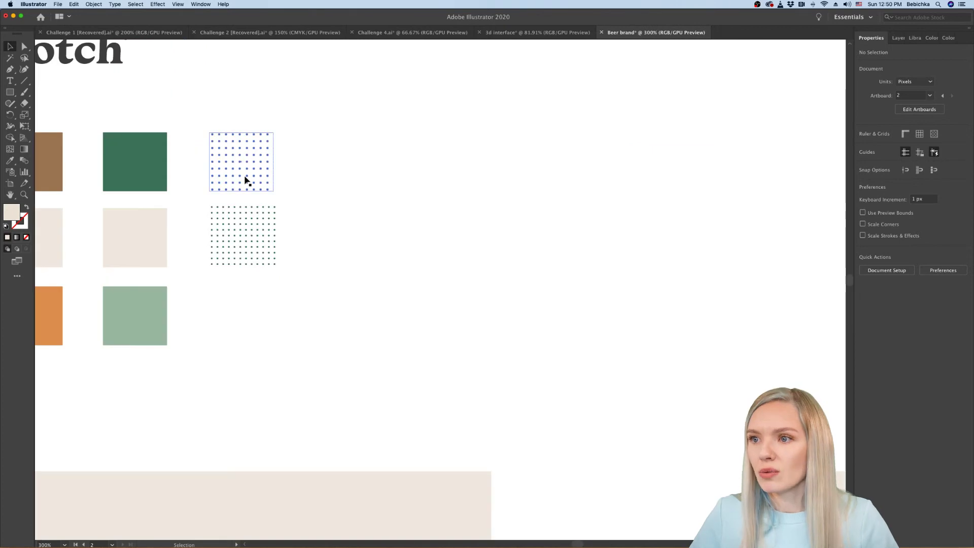
left_click(248, 180)
mouse_move(255, 169)
left_mouse_down()
mouse_move(357, 169)
mouse_move(265, 169)
left_mouse_up()
key("super+plus")
key("super+plus")
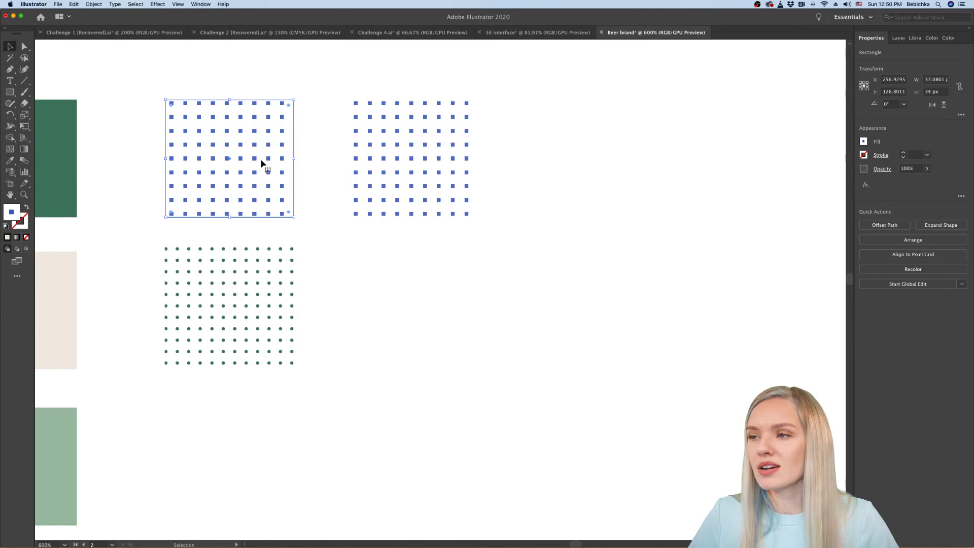
double_click(213, 148)
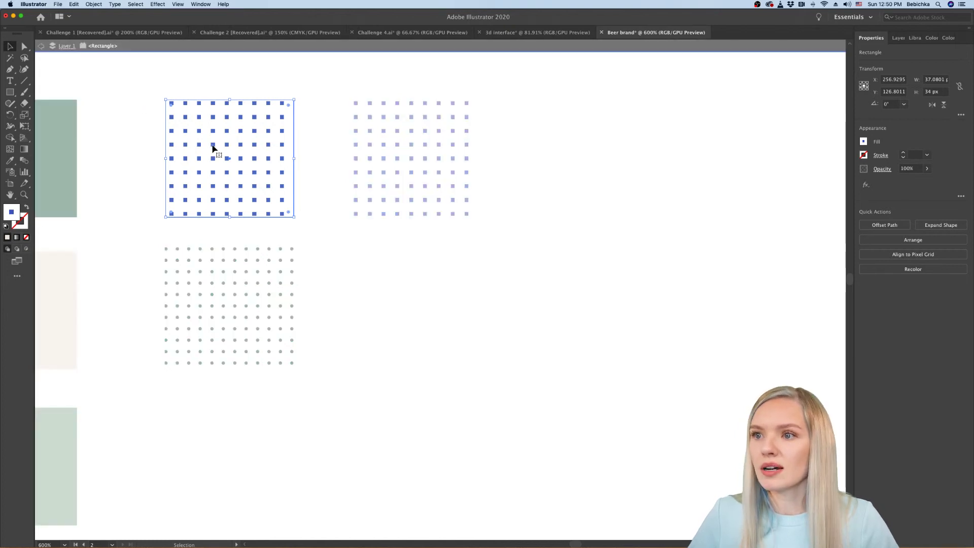
double_click(321, 230)
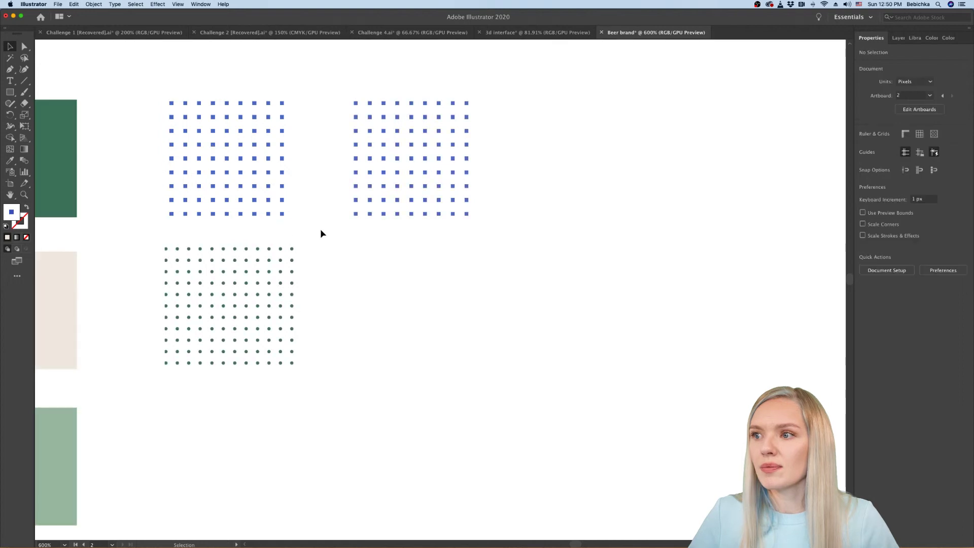
Step: Draw a horizontal line about 41 px long below the green dotted pattern swatch
left_click(12, 92)
scroll(342, 330, "down", 1)
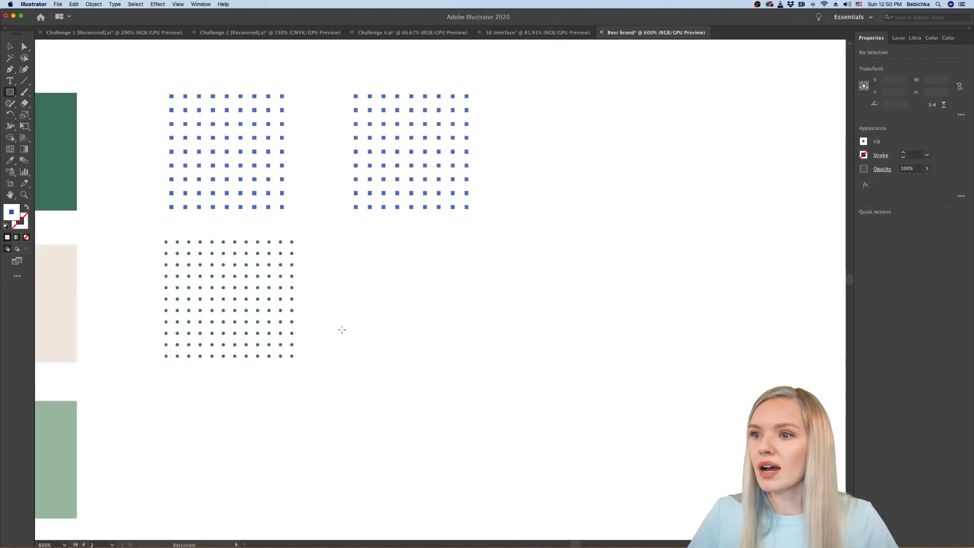
scroll(342, 330, "down", 5)
scroll(335, 325, "up", 3)
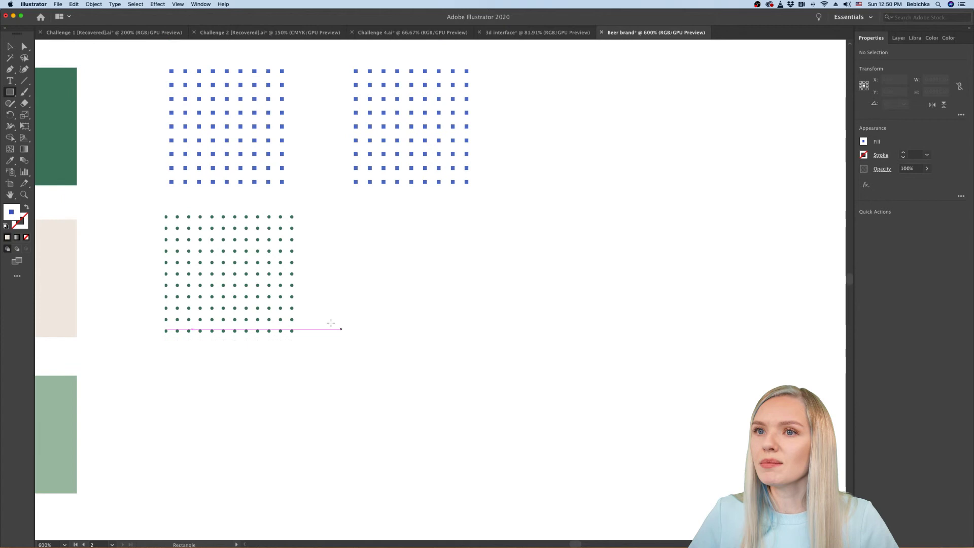
left_click(24, 80)
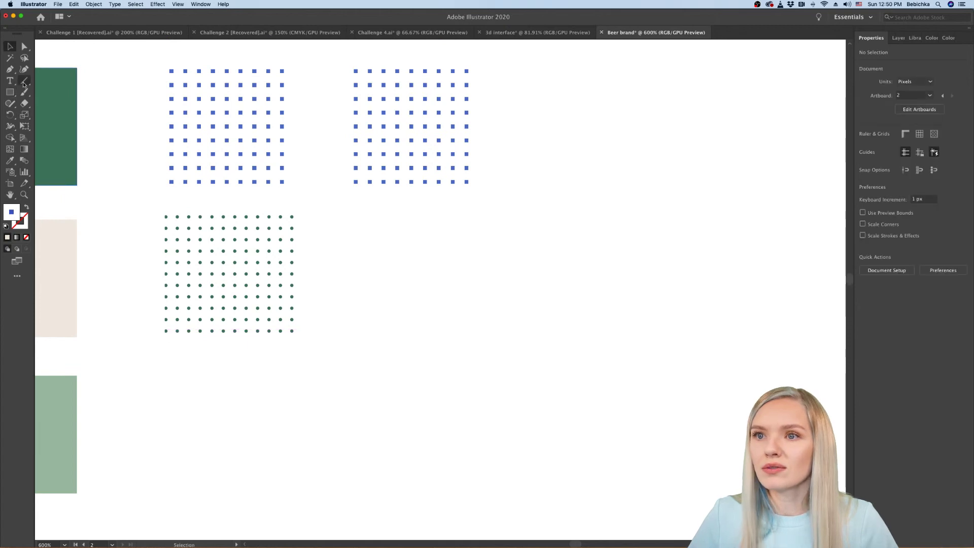
left_click_drag(161, 378, 304, 378)
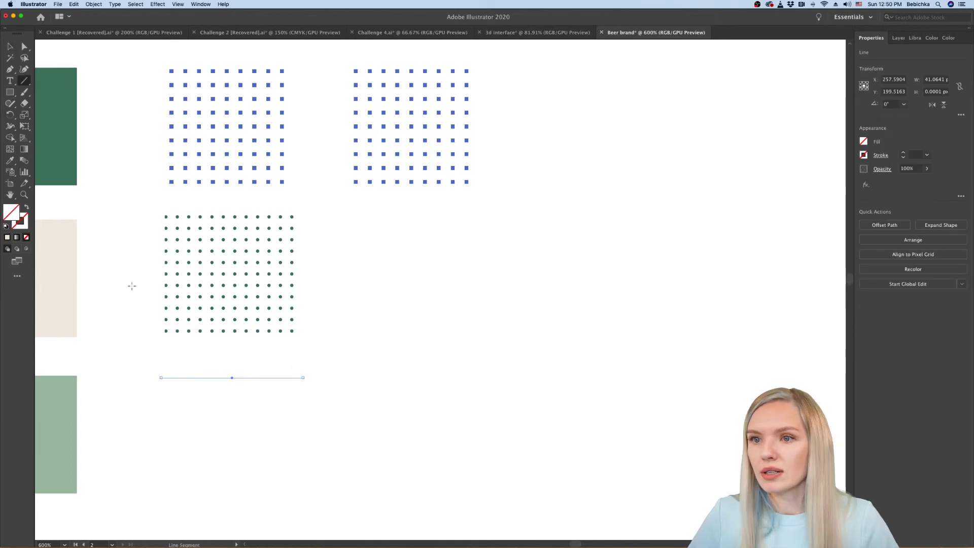
Step: Give the line an orange stroke sampled from the palette and no fill
left_click(23, 220)
key("super+minus")
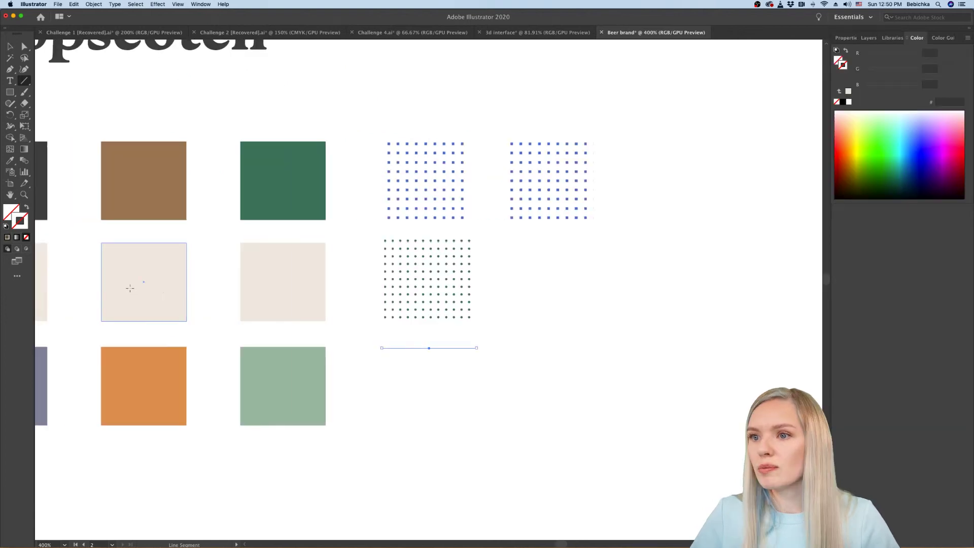
key("i")
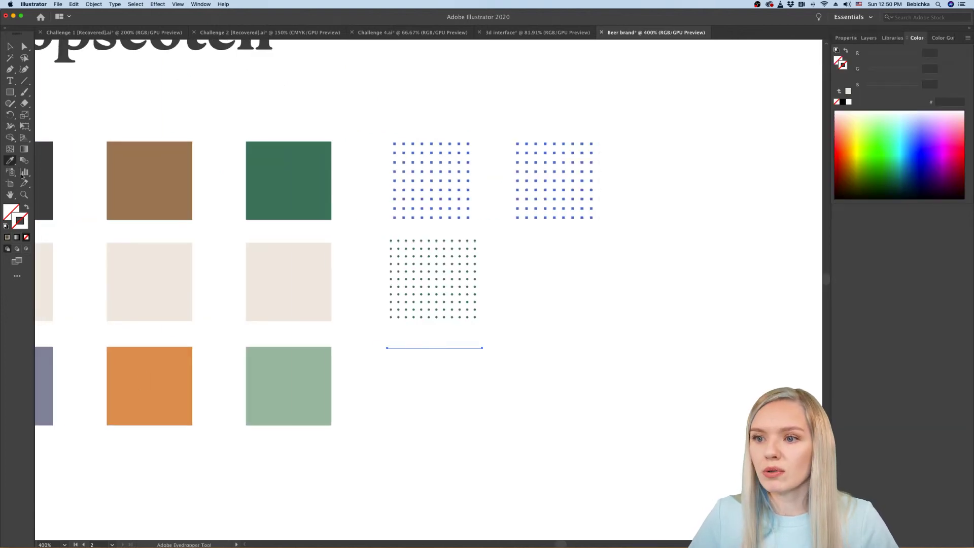
left_click(11, 47)
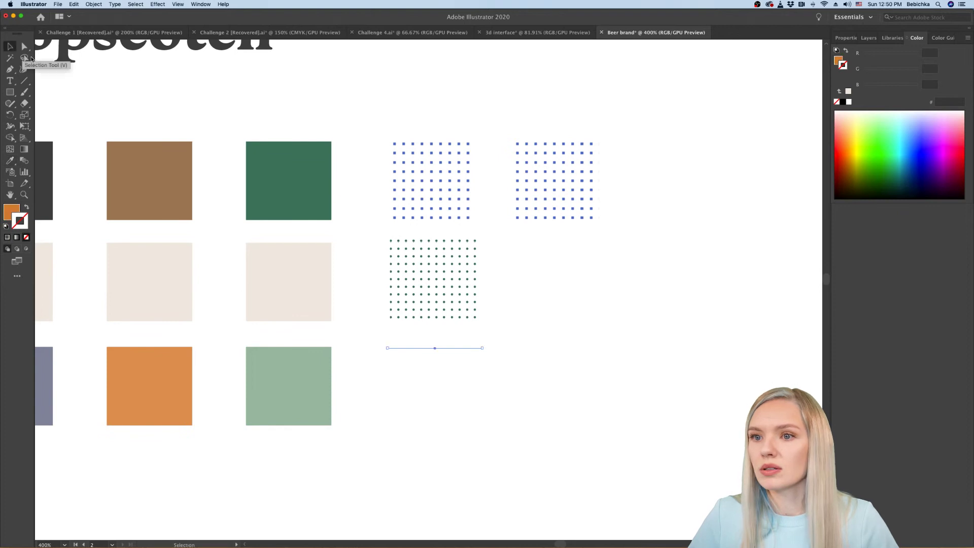
left_click(29, 207)
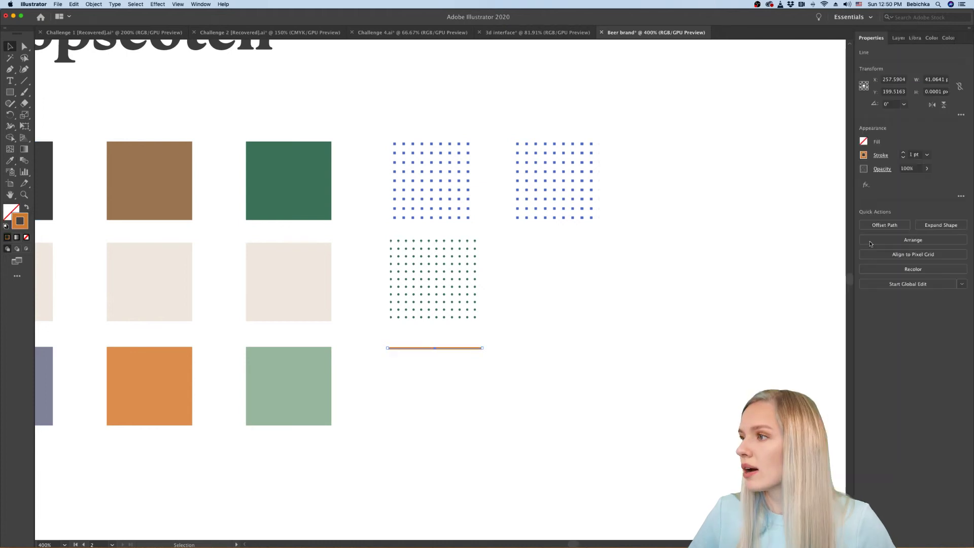
Step: Set the orange line's stroke weight to 0.25 pt and deselect it
left_click(926, 155)
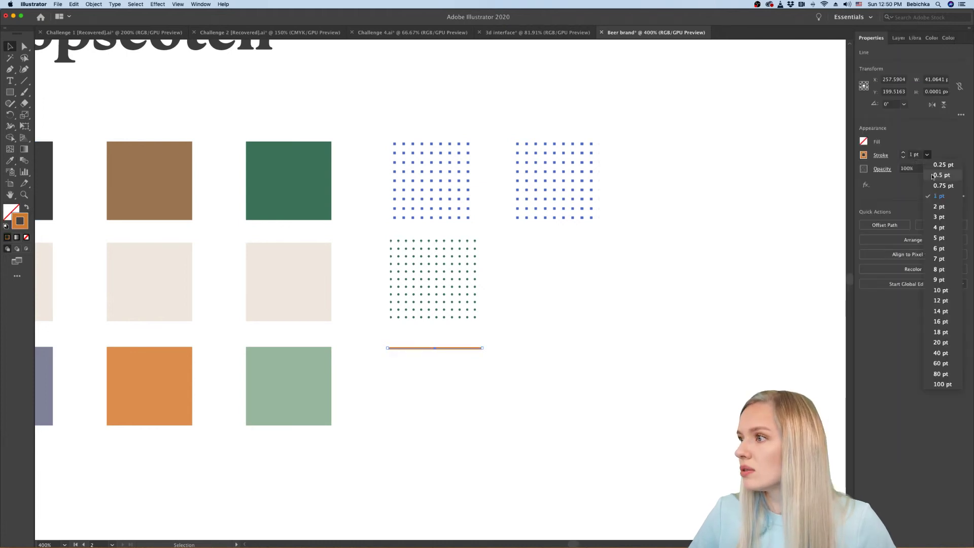
left_click(936, 165)
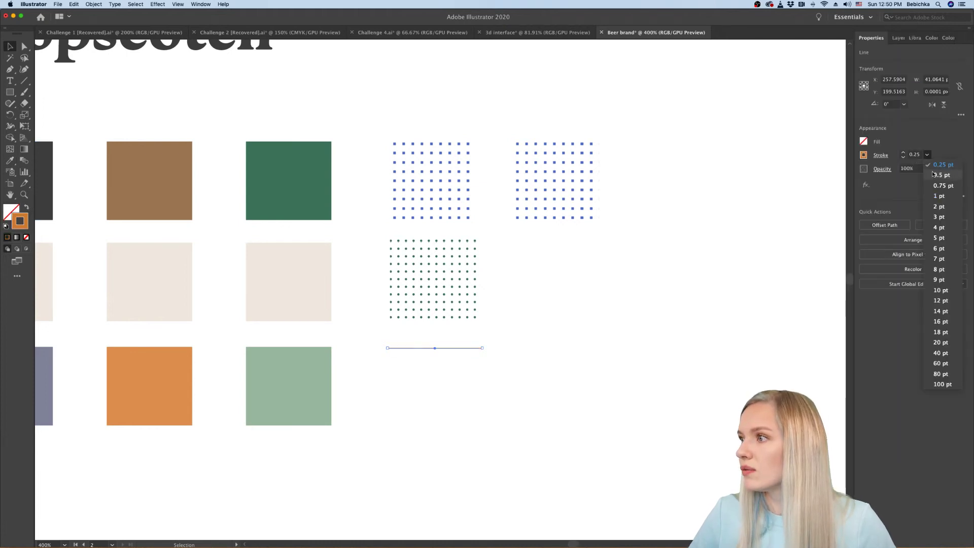
left_click(394, 346)
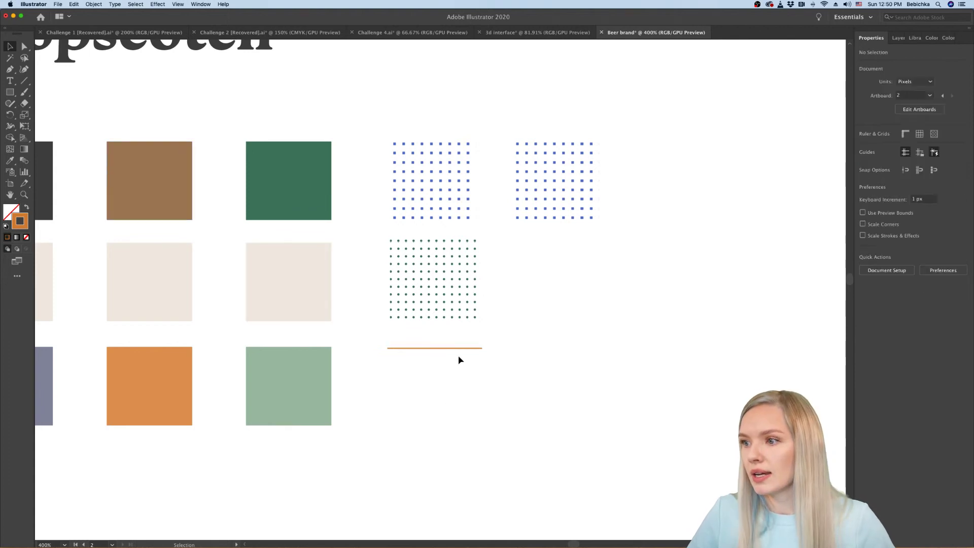
Step: Duplicate the orange line repeatedly below itself to build a stack of twelve parallel horizontal lines
left_click_drag(460, 350, 447, 311)
key("ctrl+d")
scroll(479, 381, "up", 1)
scroll(479, 383, "up", 1)
left_click_drag(449, 316, 449, 438)
scroll(553, 313, "down", 1)
left_click(554, 313)
Step: Distribute the twelve orange lines with equal vertical spacing and deselect them
left_click_drag(524, 274, 401, 514)
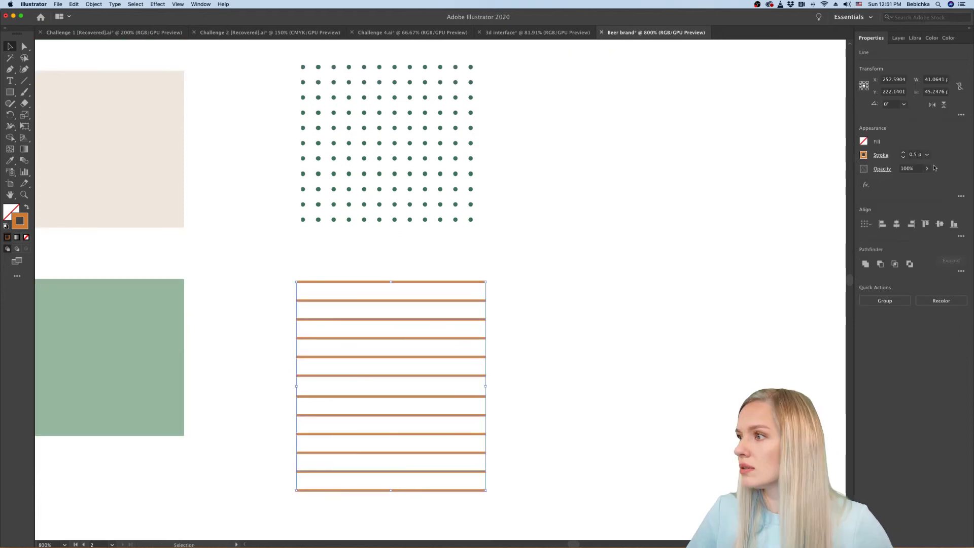
left_click(961, 237)
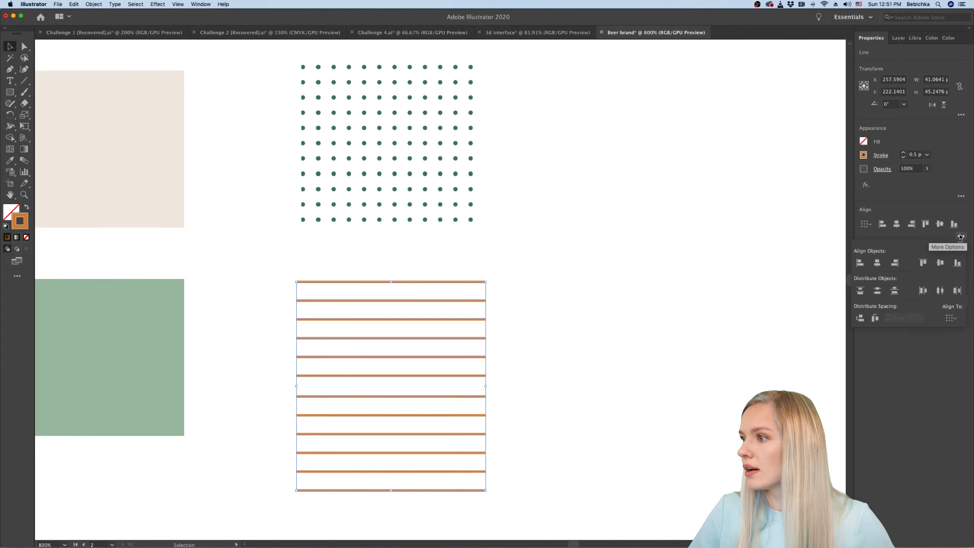
left_click(861, 319)
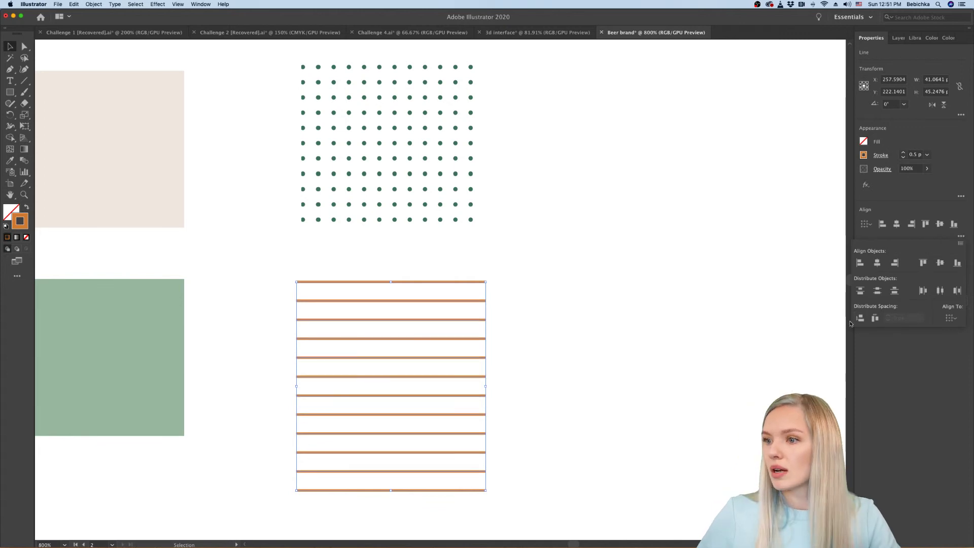
left_click(503, 403)
Step: Move the orange line pattern into the lower-left corner of the brown design's cream section
key("super+minus")
key("super+minus")
key("super+minus")
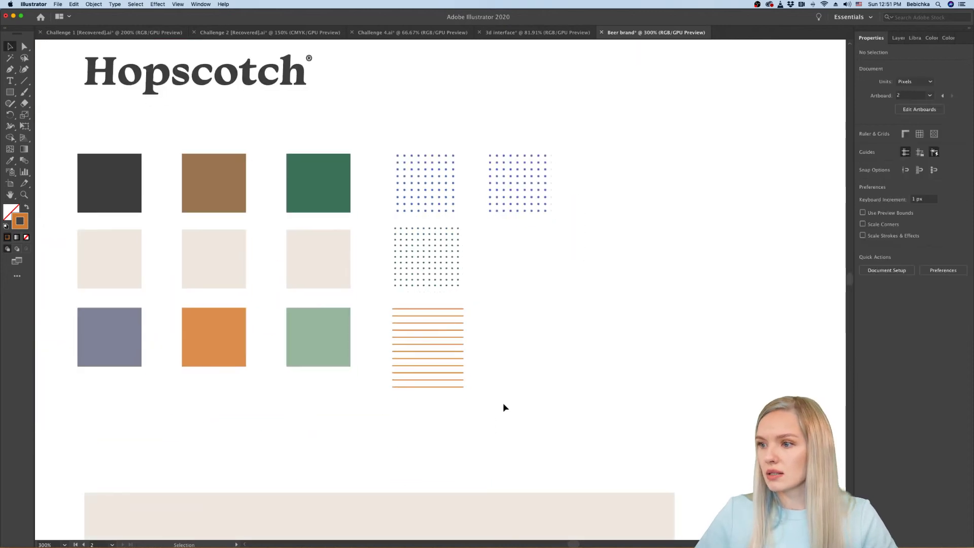
key("super+minus")
key("super+minus")
key("super+minus")
left_click(429, 240)
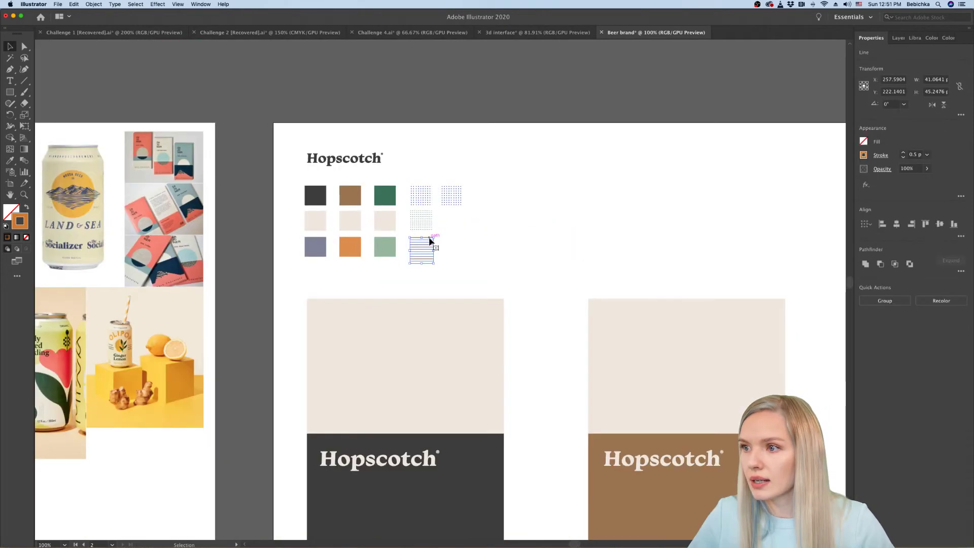
left_click_drag(429, 240, 403, 341)
key("super+z")
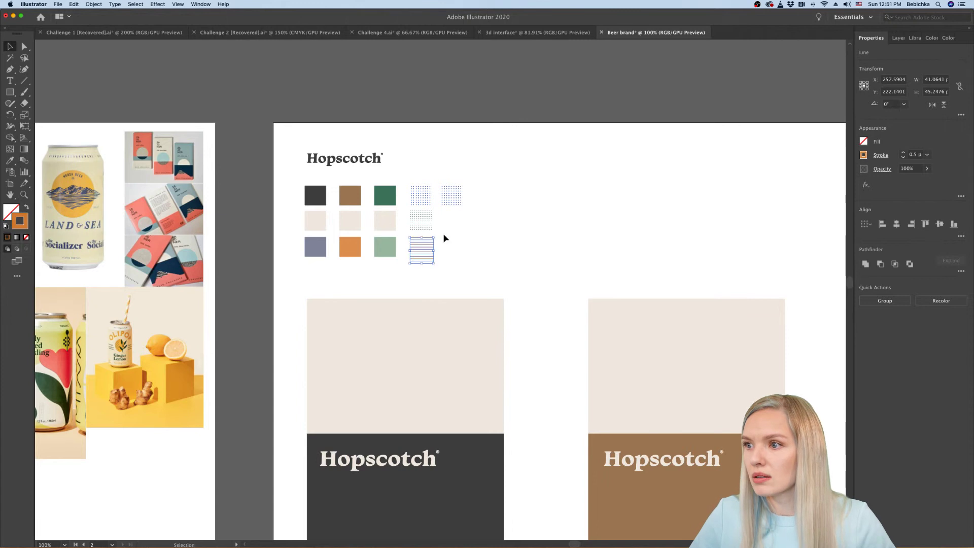
left_click_drag(431, 243, 610, 414)
scroll(546, 423, "right", 10)
scroll(546, 423, "down", 2)
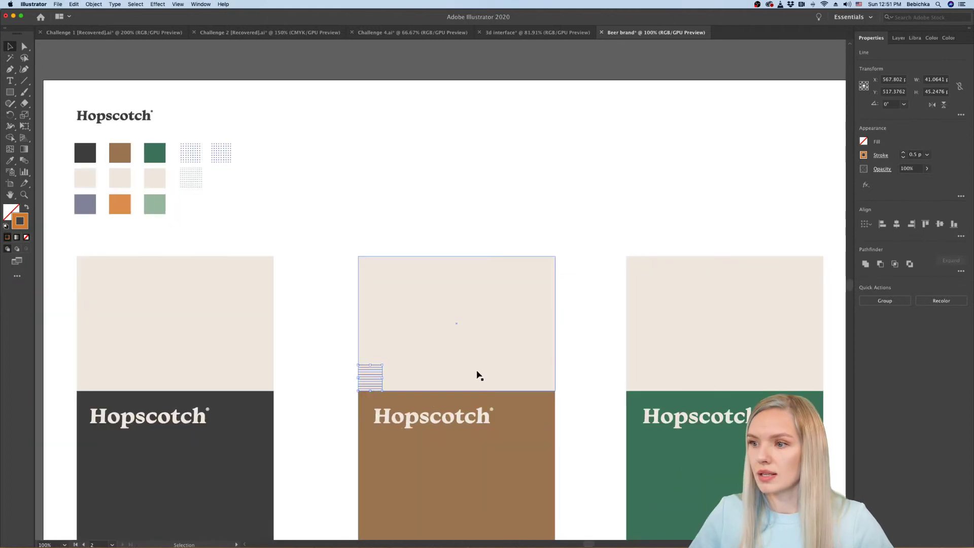
Step: Enlarge the line pattern to about 342 × 215 px so it covers the brown design's cream section
left_click_drag(383, 365, 557, 256)
left_click(577, 253)
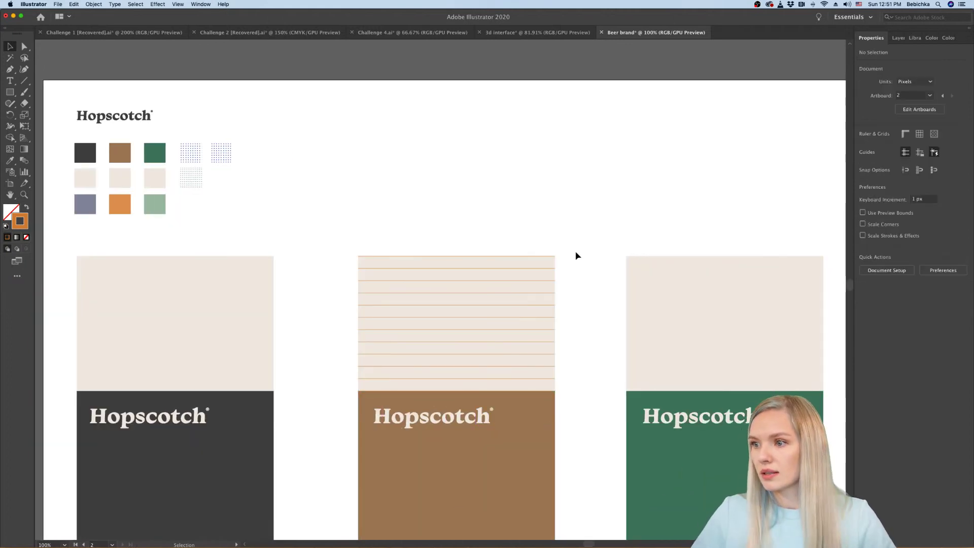
scroll(581, 293, "down", 3)
left_click_drag(577, 182, 463, 323)
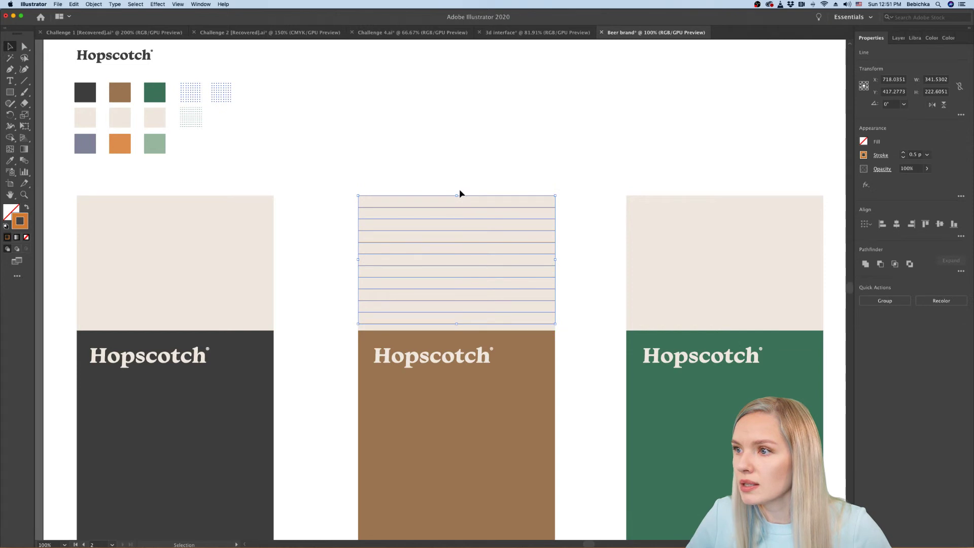
left_click_drag(460, 190, 460, 195)
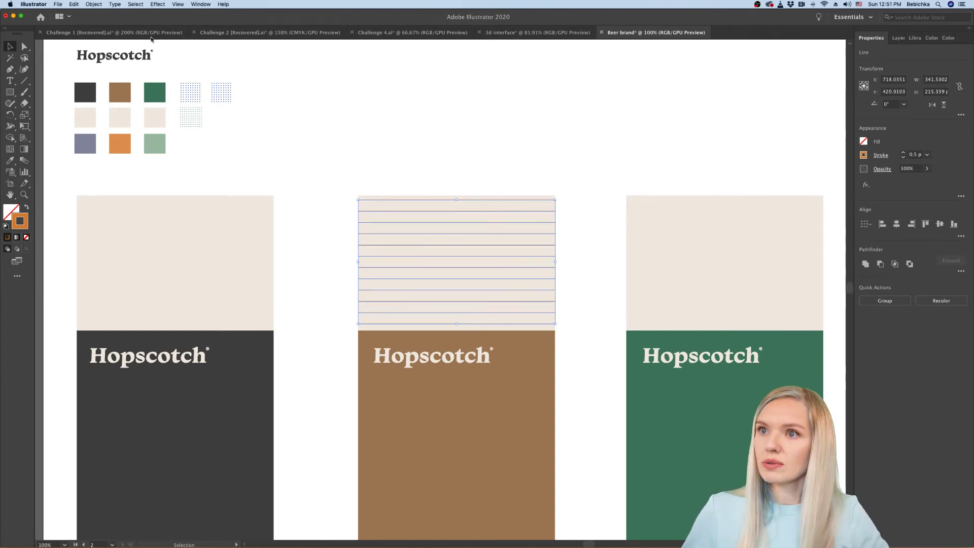
Step: Start a Zig Zag effect on the selected lines with an absolute size of 9 px and 7 ridges per segment
left_click(95, 5)
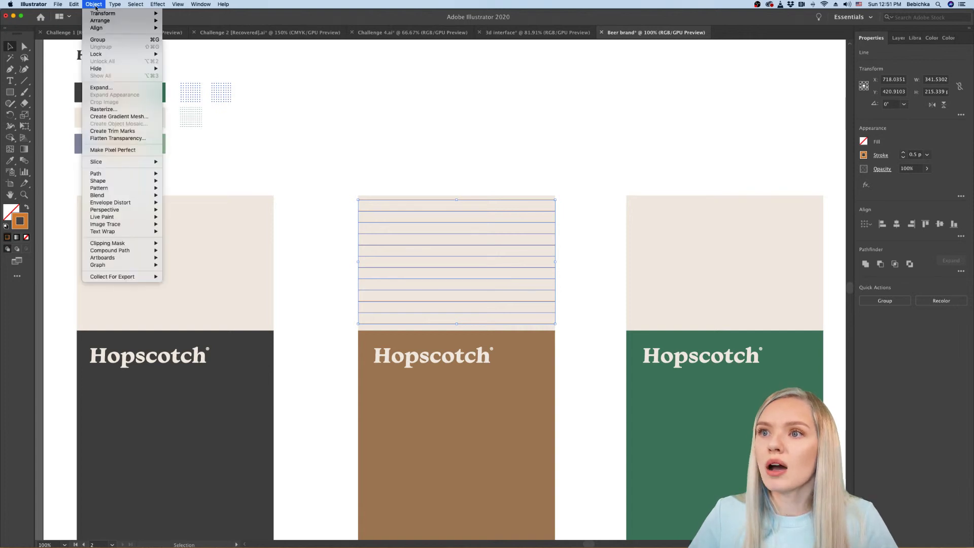
mouse_move(158, 6)
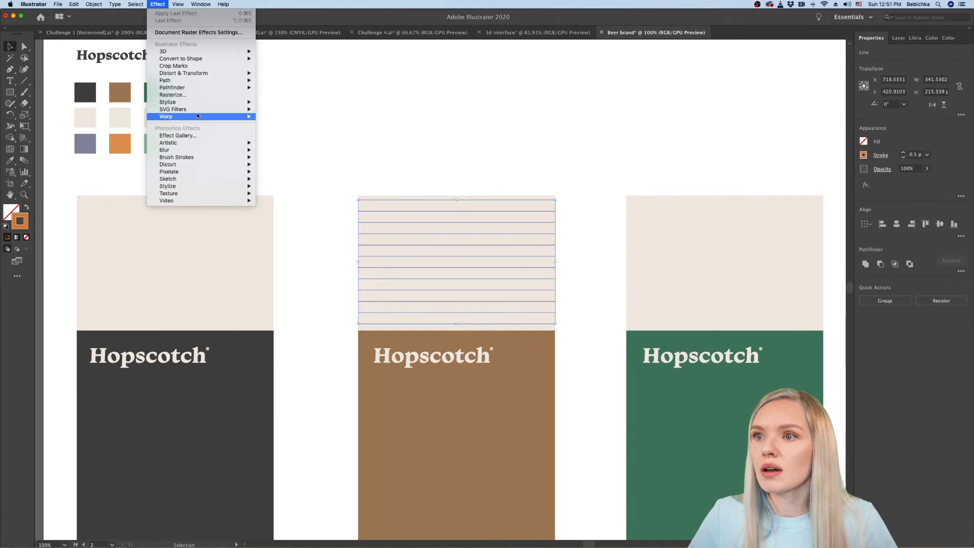
mouse_move(197, 103)
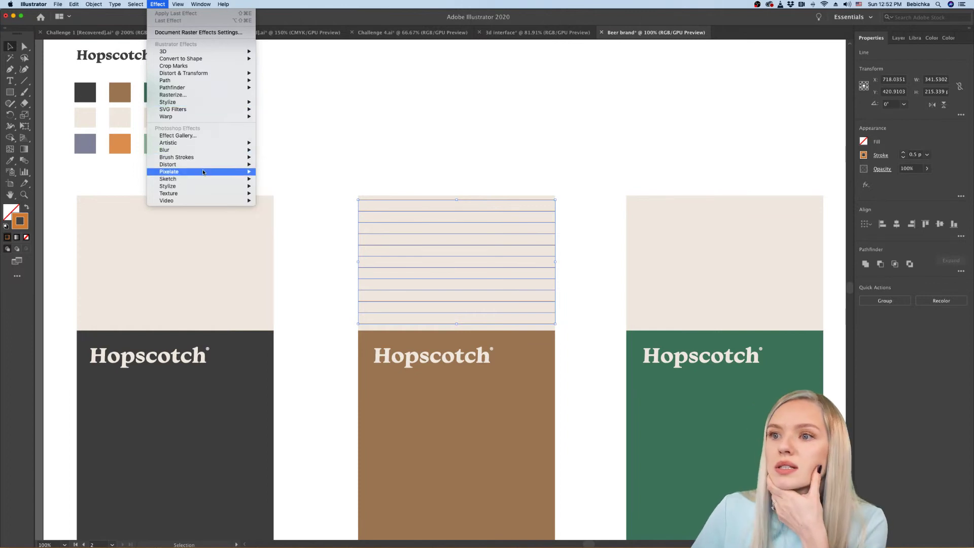
mouse_move(203, 166)
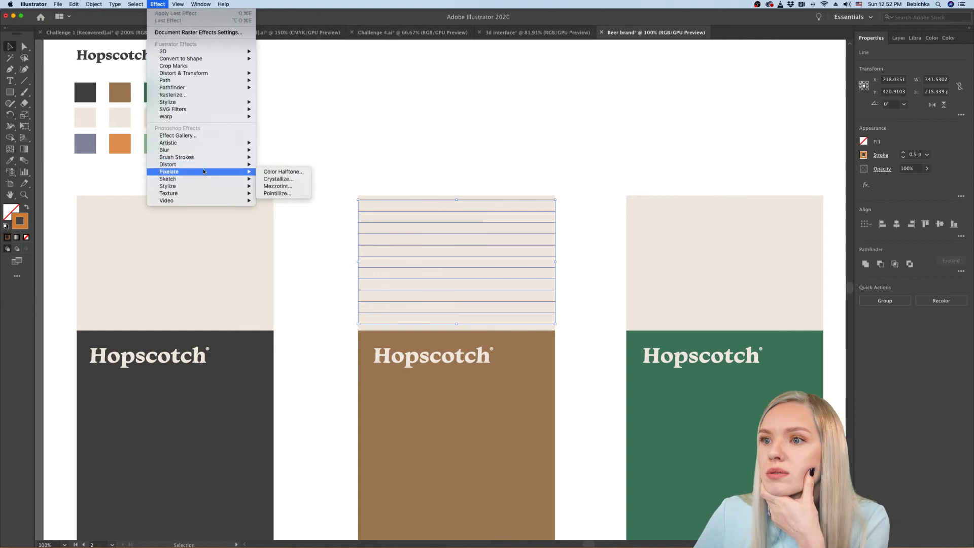
mouse_move(200, 59)
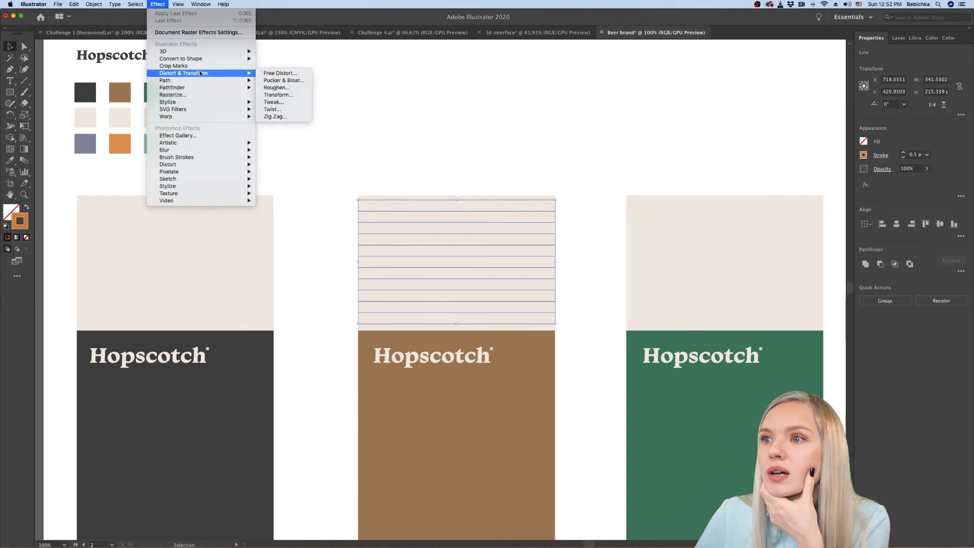
left_click(282, 117)
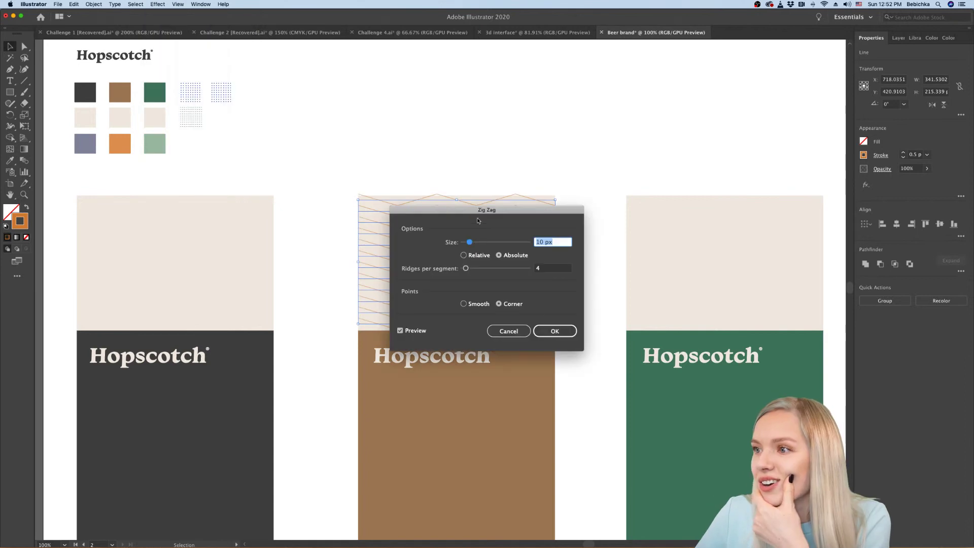
left_click_drag(432, 210, 618, 117)
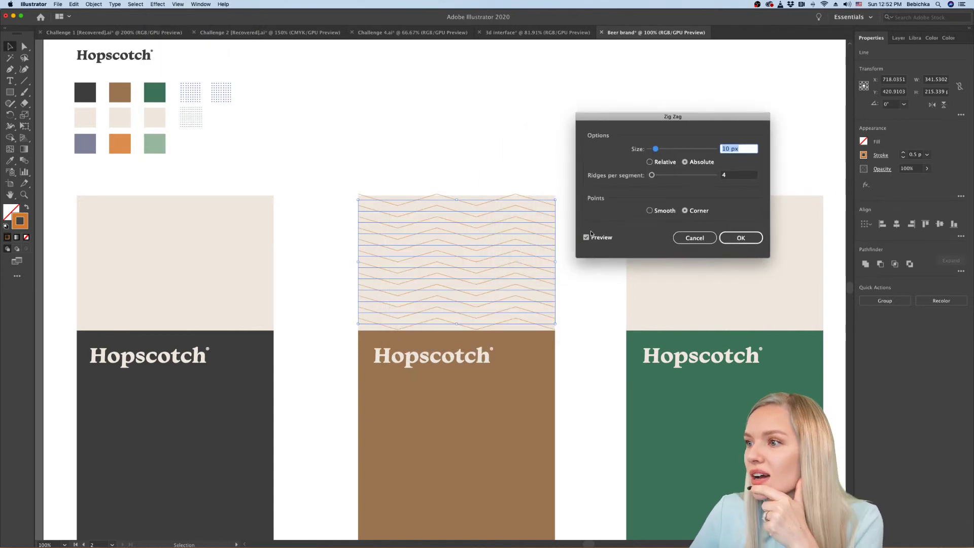
left_click_drag(656, 148, 667, 149)
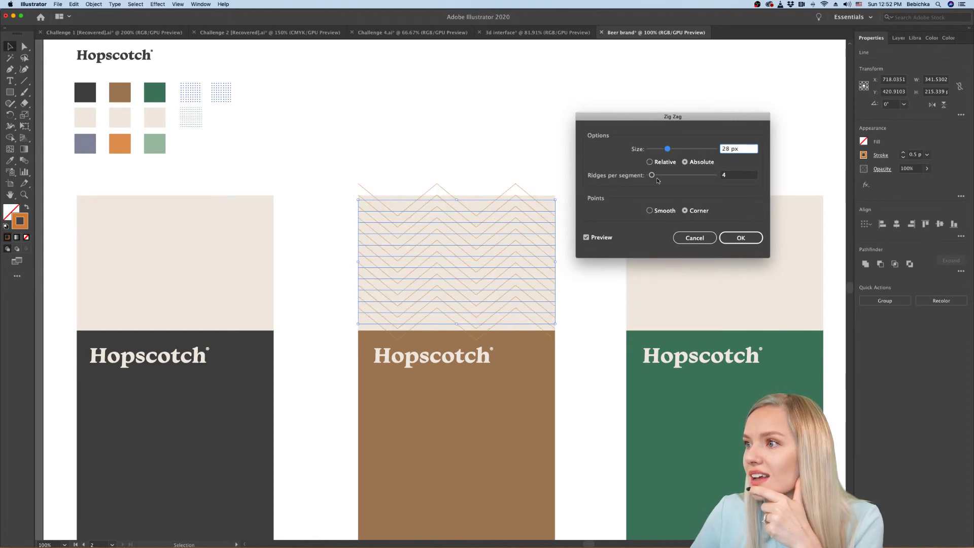
left_click_drag(653, 175, 659, 175)
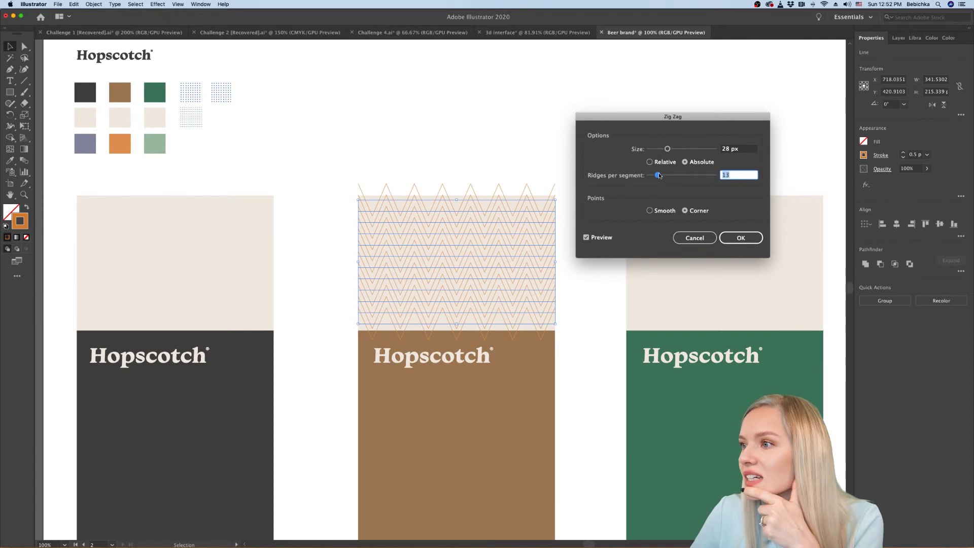
left_click_drag(659, 175, 656, 153)
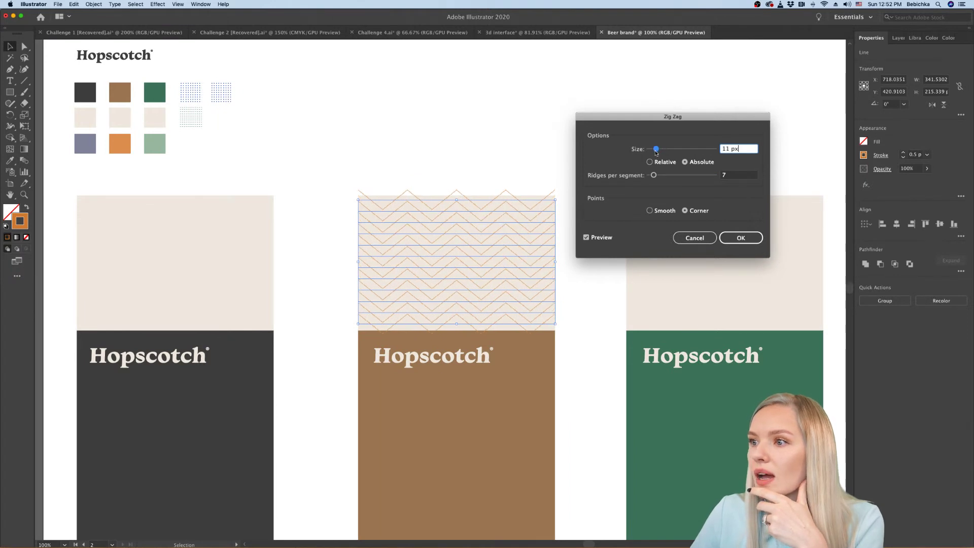
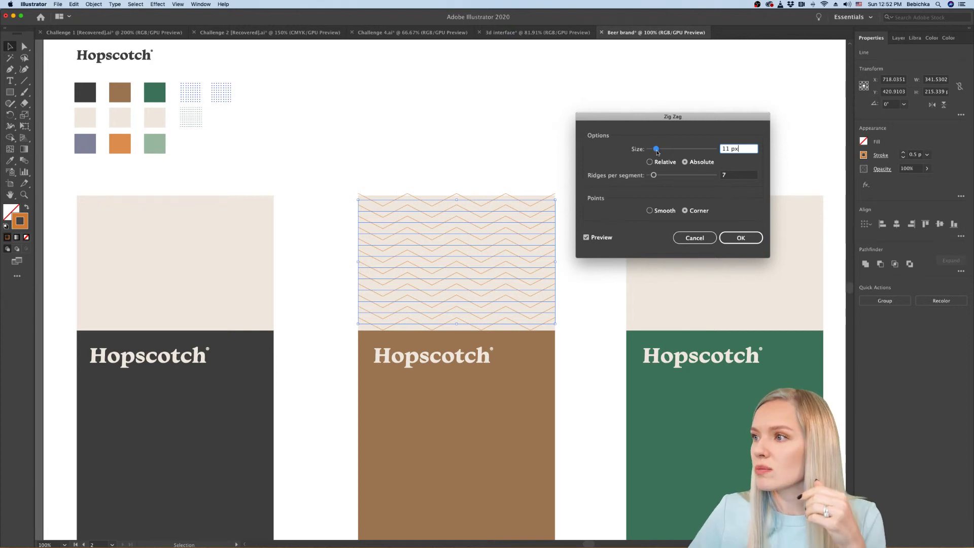
left_click_drag(657, 152, 656, 152)
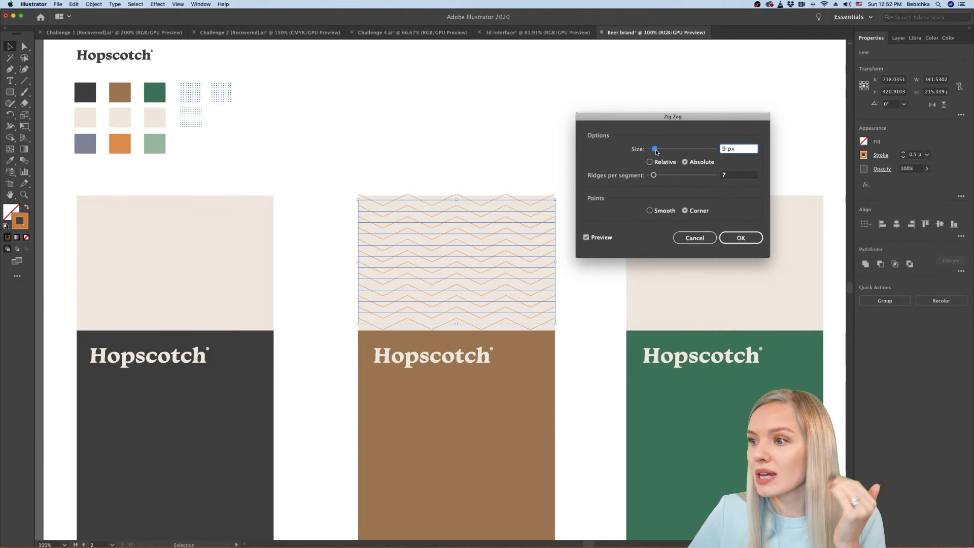
Step: Change the Zig Zag effect to smooth points with 11 ridges per segment and apply it
left_click(650, 211)
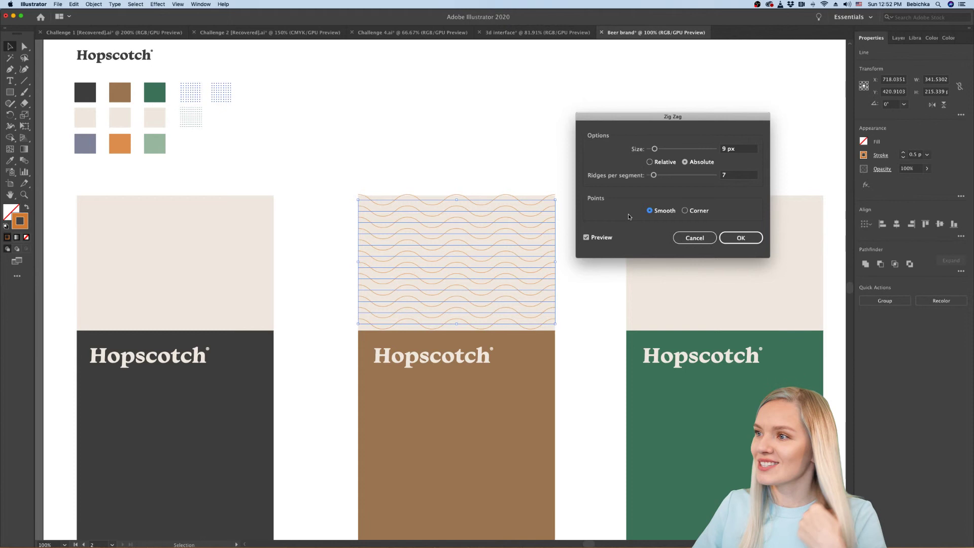
left_click_drag(654, 176, 688, 178)
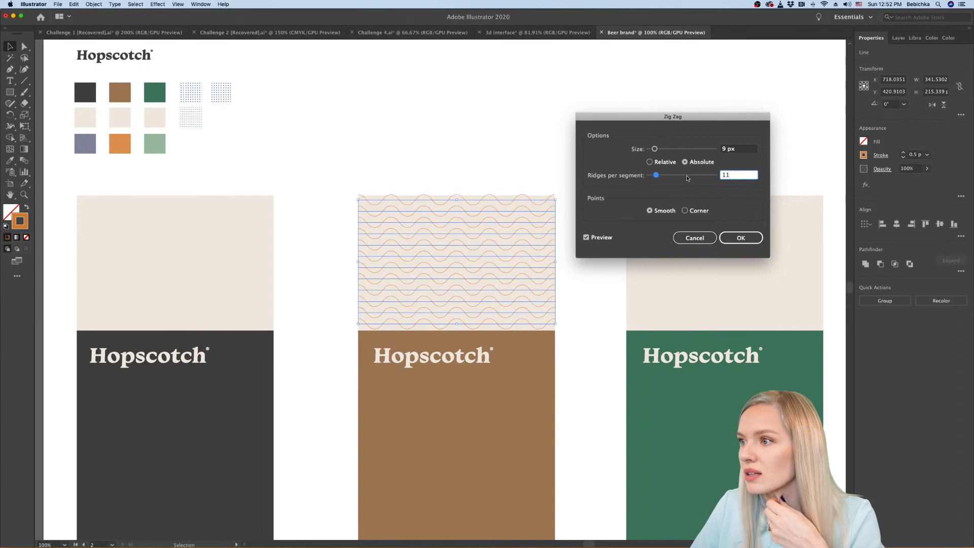
left_click(741, 238)
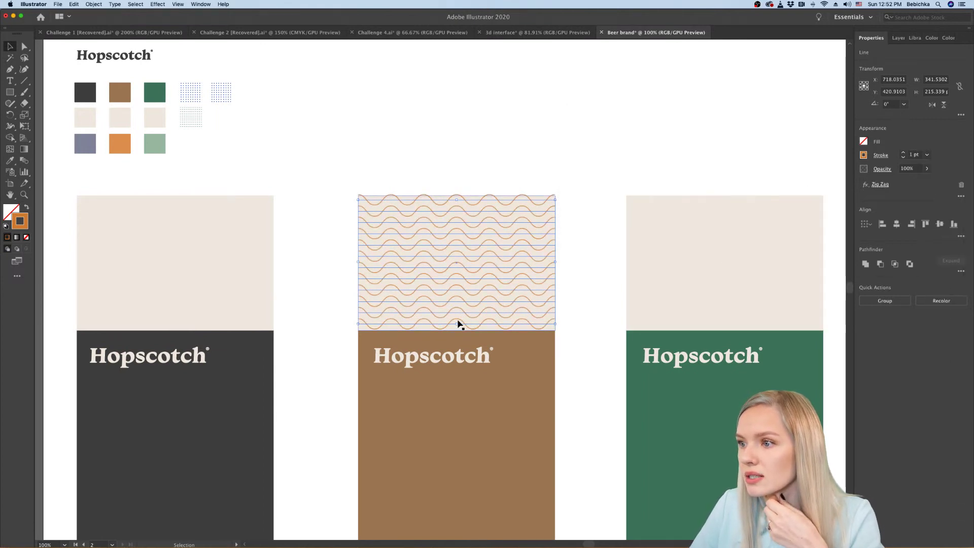
Step: Reduce the wavy pattern's height to about 208 px from its lower edge and clear the selection
left_click_drag(458, 325, 457, 320)
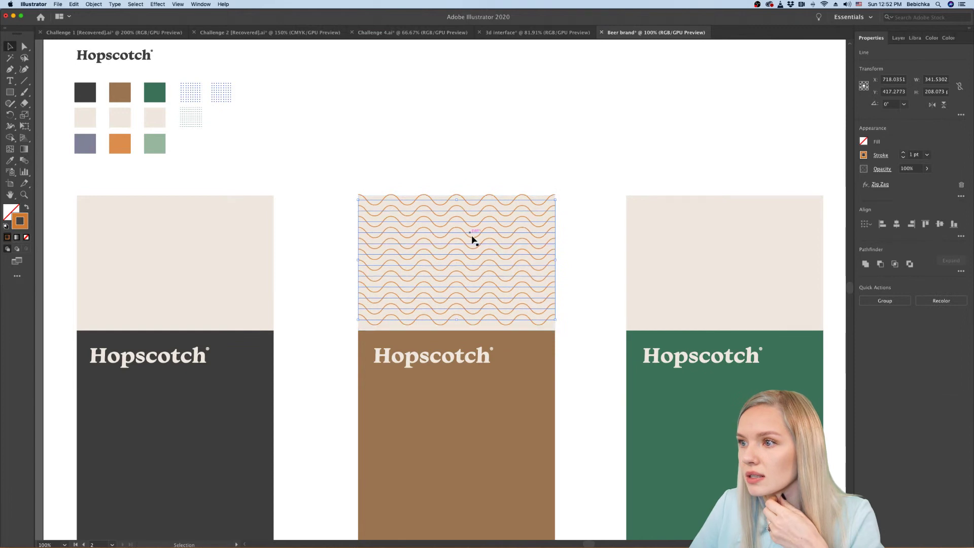
left_click_drag(474, 235, 476, 244)
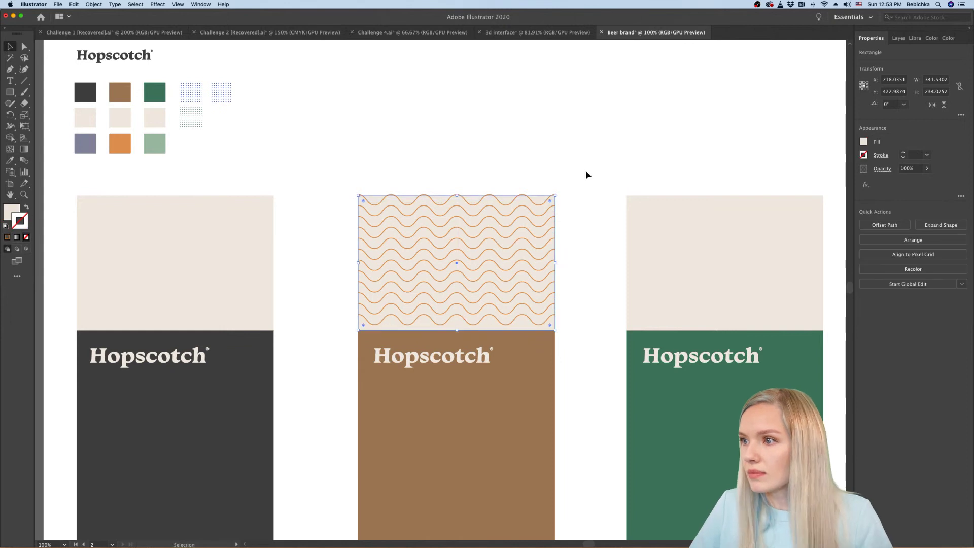
left_click(586, 175)
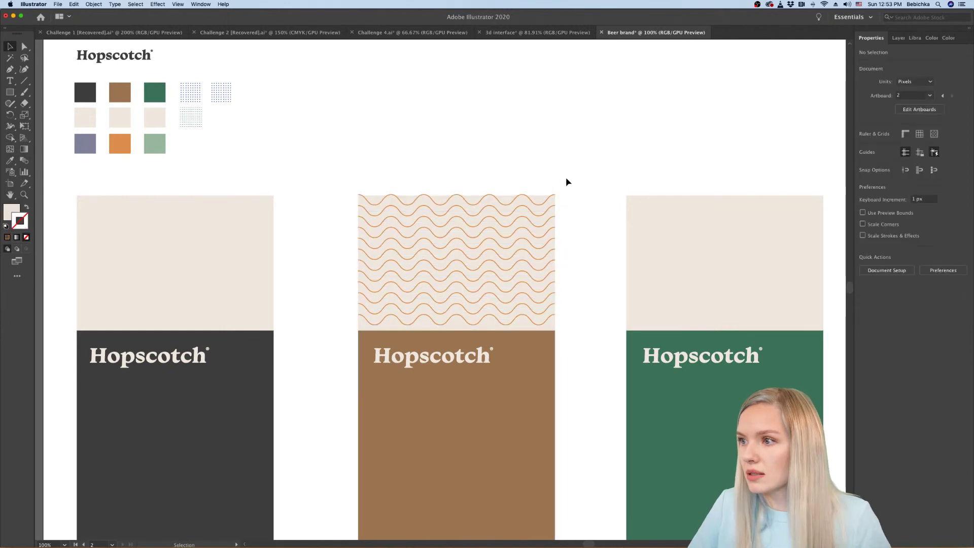
Step: Group the orange wavy lines and duplicate the group onto the green design's cream section
left_click_drag(566, 179, 527, 239)
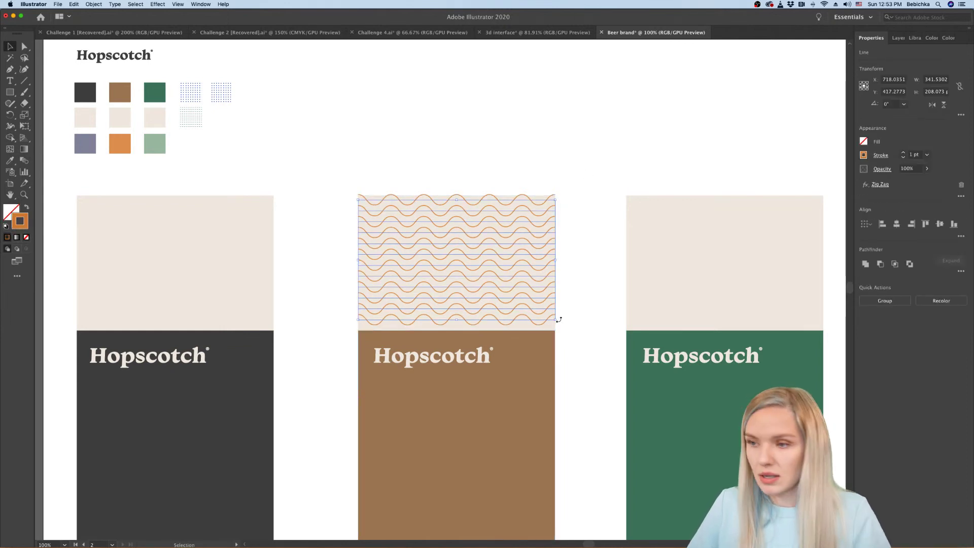
key("a")
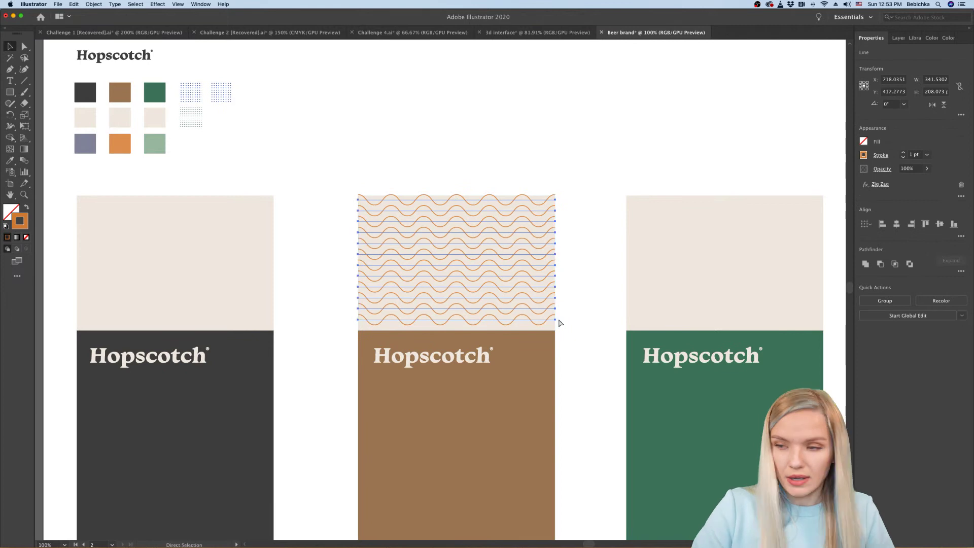
scroll(507, 320, "right", 5)
key("v")
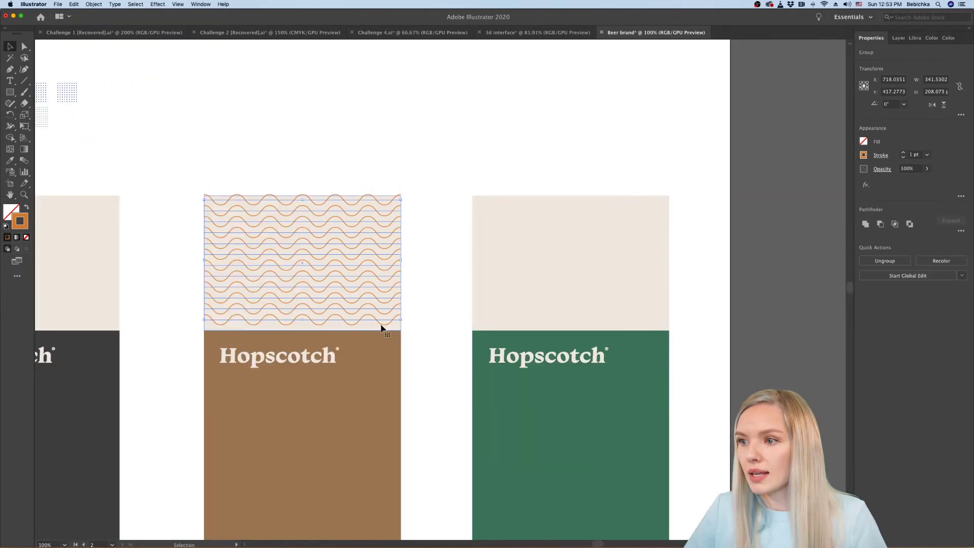
left_click_drag(382, 329, 650, 319)
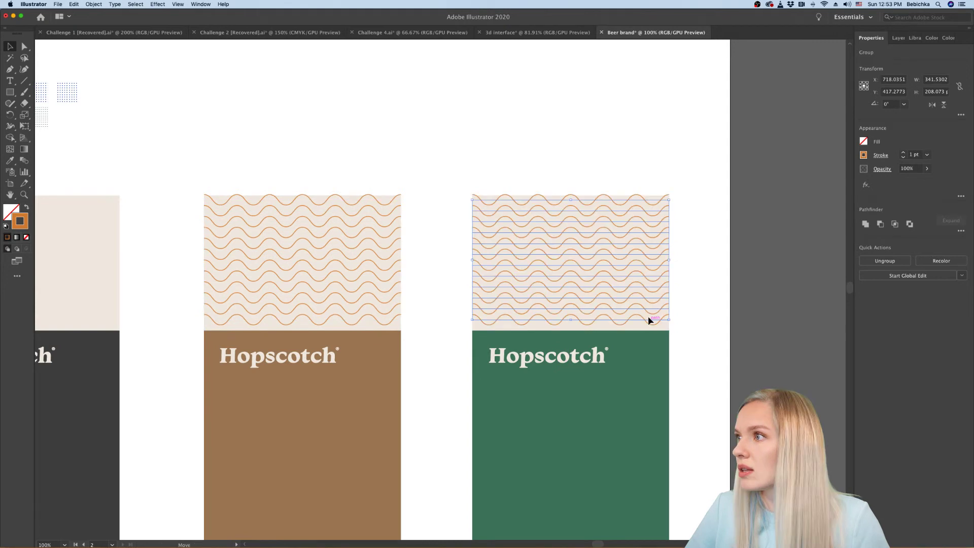
Step: Recolour the green design's wavy lines with the palette's light green as stroke only, without a fill, and clear the selection
scroll(650, 318, "down", 3)
scroll(672, 306, "right", 3)
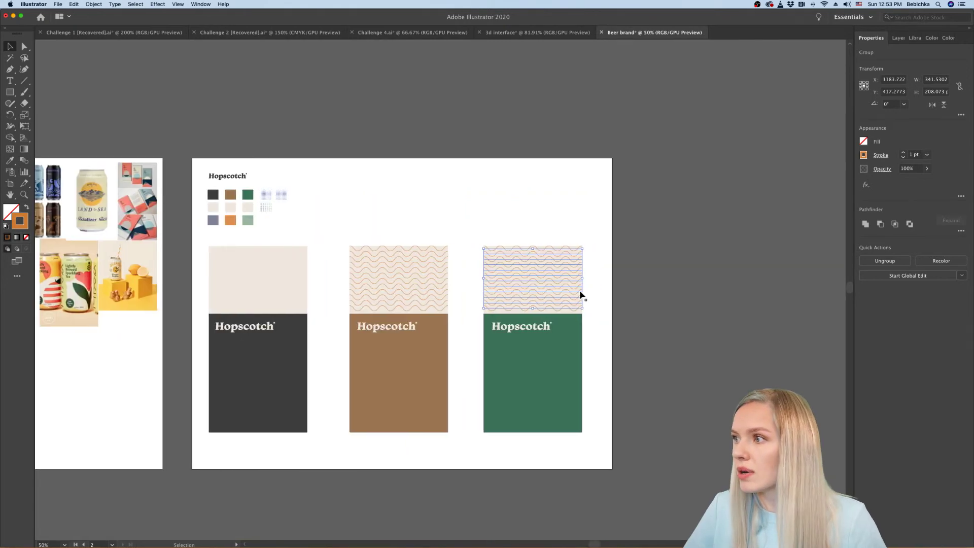
scroll(582, 295, "up", 1)
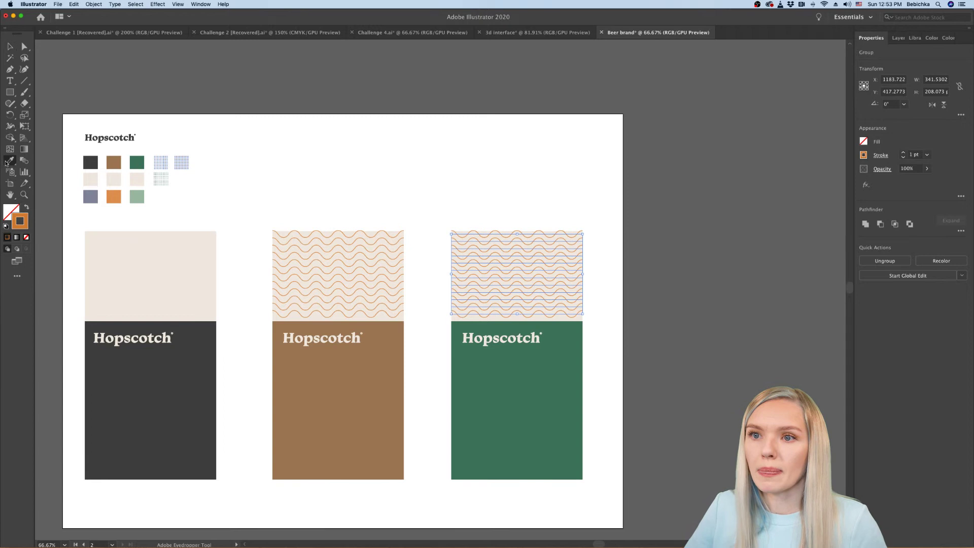
left_click(7, 162)
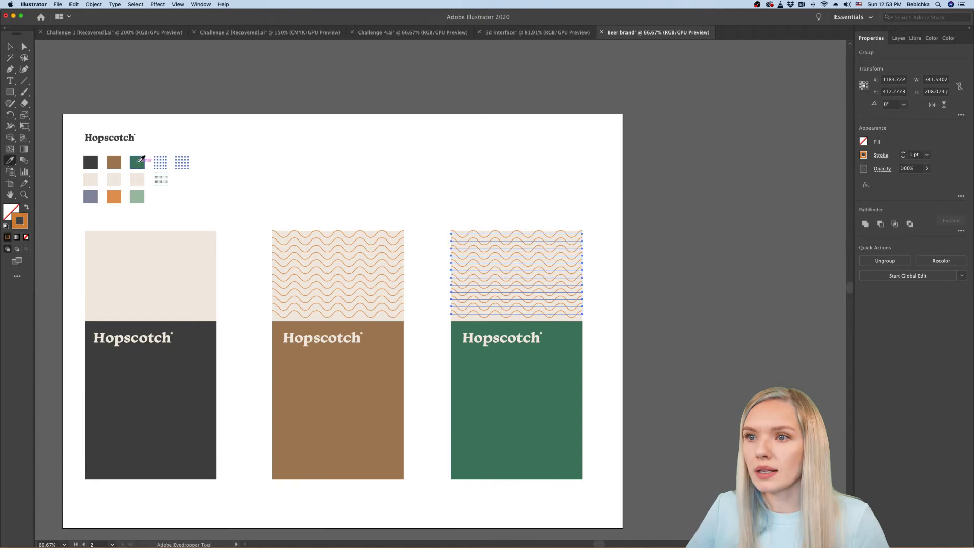
left_click(135, 195)
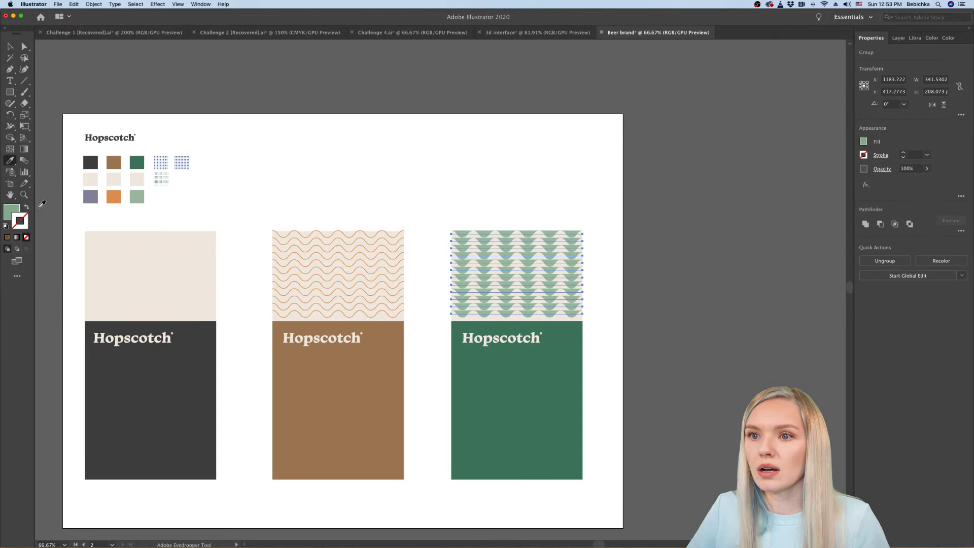
key("shift+x")
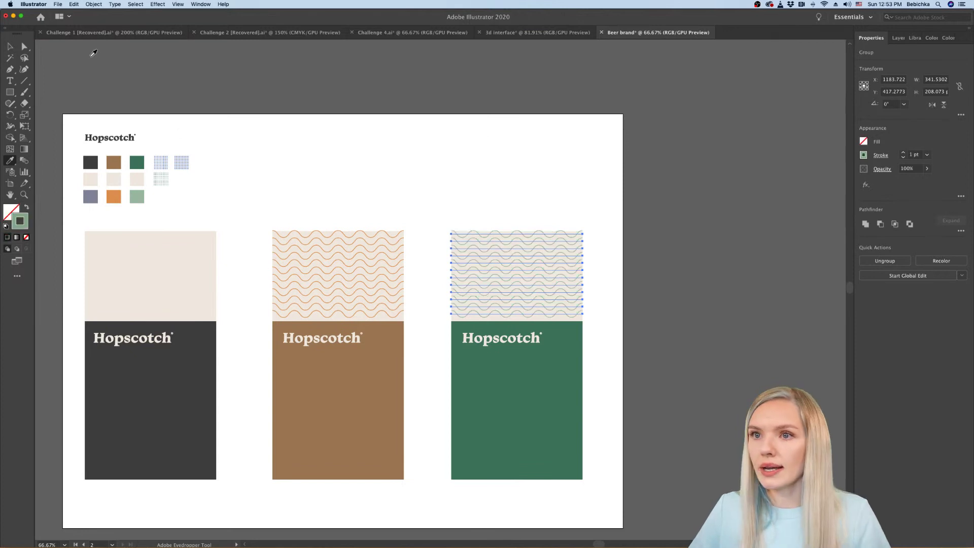
key("v")
left_click(380, 177)
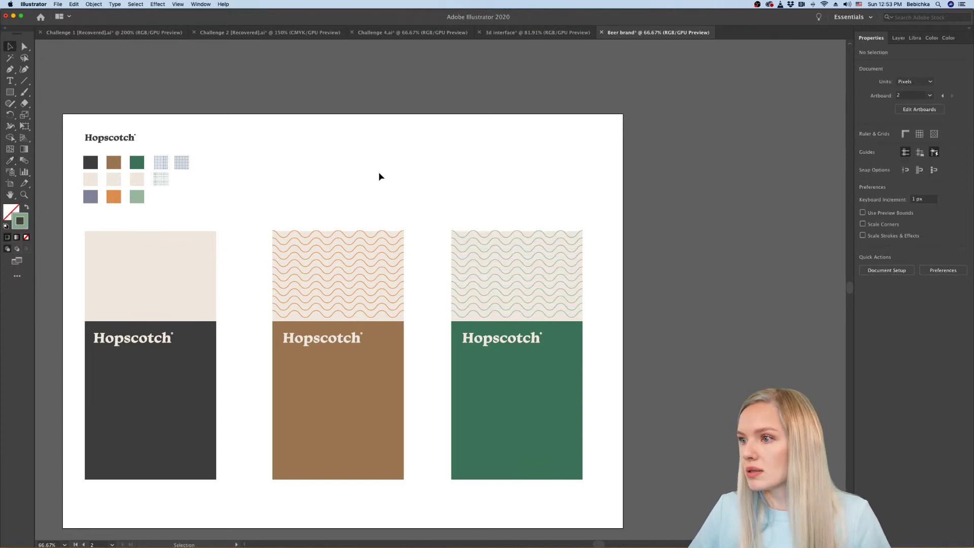
Step: Stretch the green design's wavy pattern down to the cream section's lower edge, making it about 227 px high
scroll(379, 172, "left", 3)
left_click(577, 319)
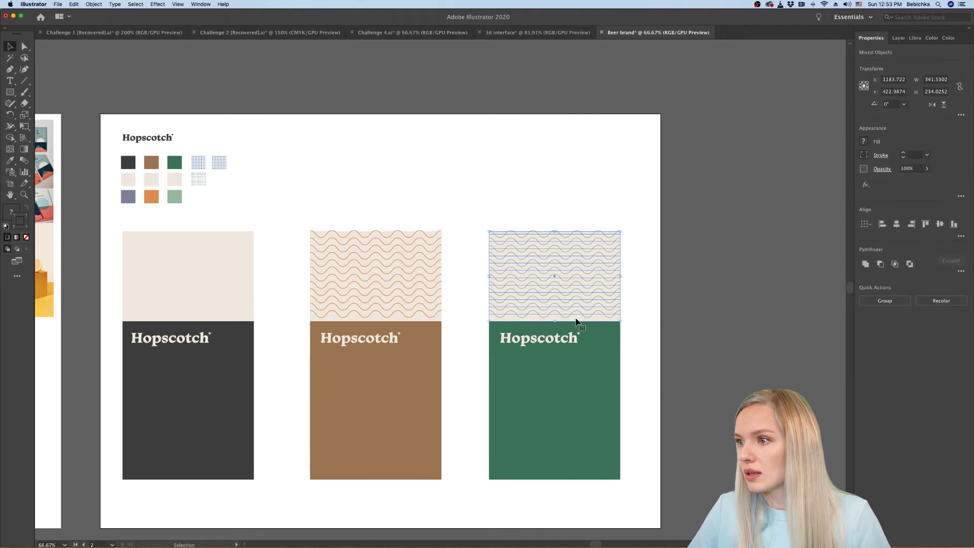
left_click(557, 316, "shift")
left_click(540, 186)
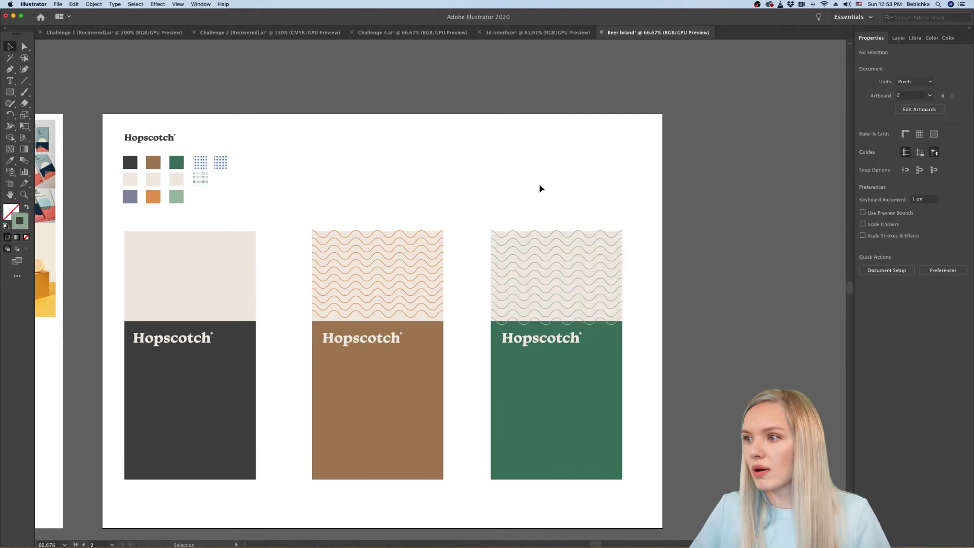
Step: Delete the brown design's orange wavy lines and replace them with a copy of the green design's stretched wavy group
scroll(539, 186, "left", 2)
key("super+equal")
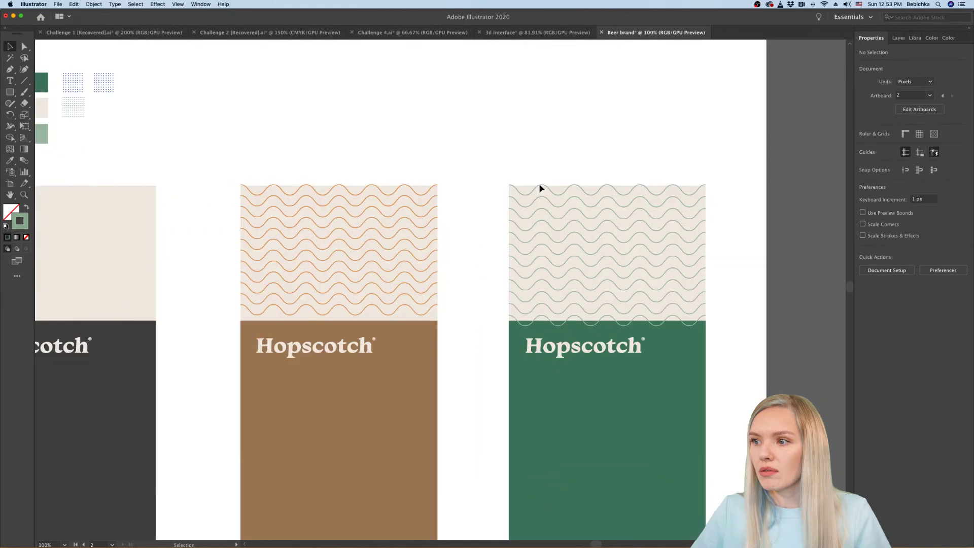
scroll(539, 189, "down", 5)
scroll(539, 189, "left", 3)
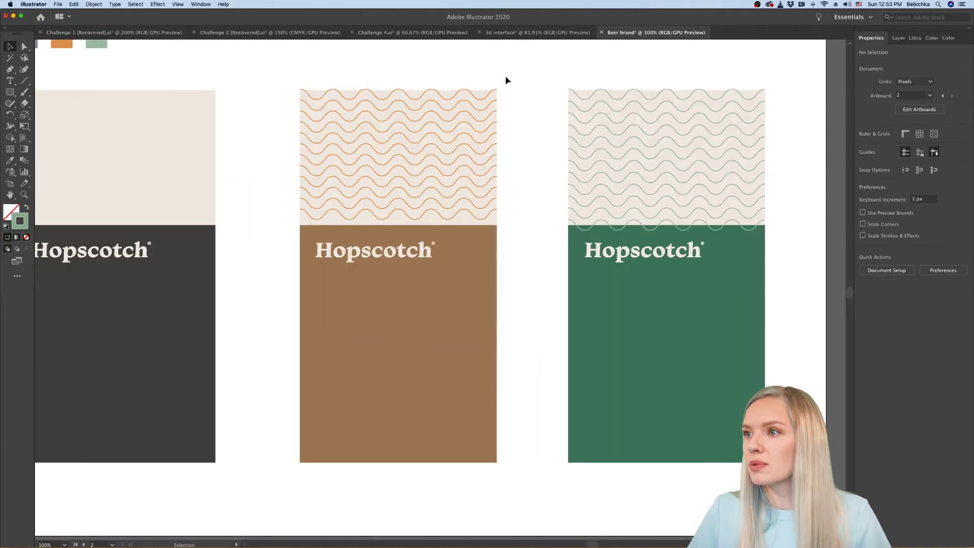
left_click_drag(505, 80, 433, 226)
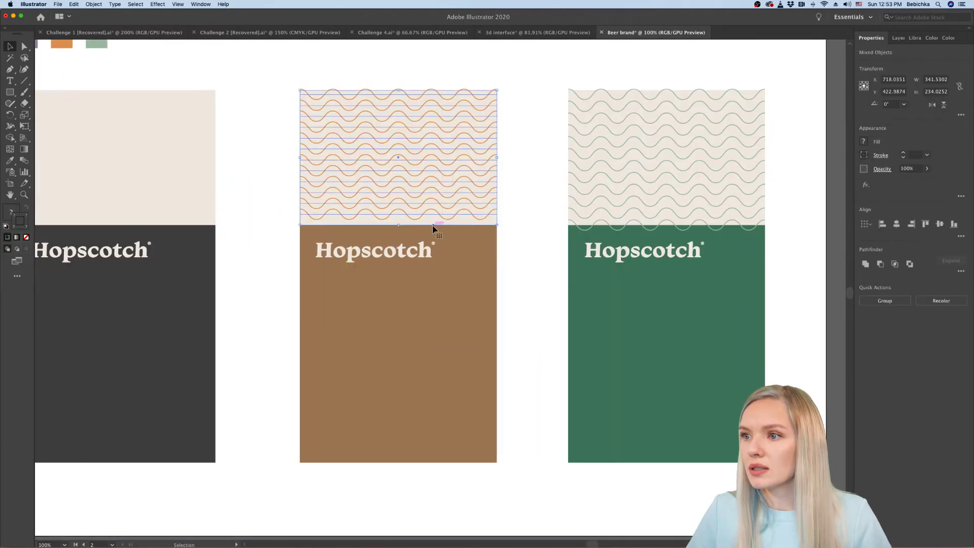
key("Delete")
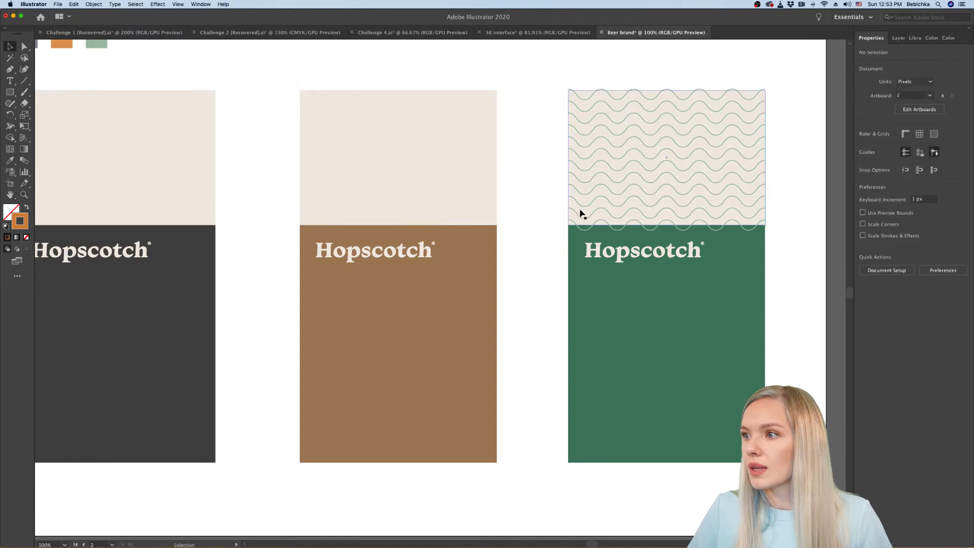
left_click_drag(582, 214, 323, 212)
scroll(157, 173, "up", 1)
scroll(157, 173, "left", 1)
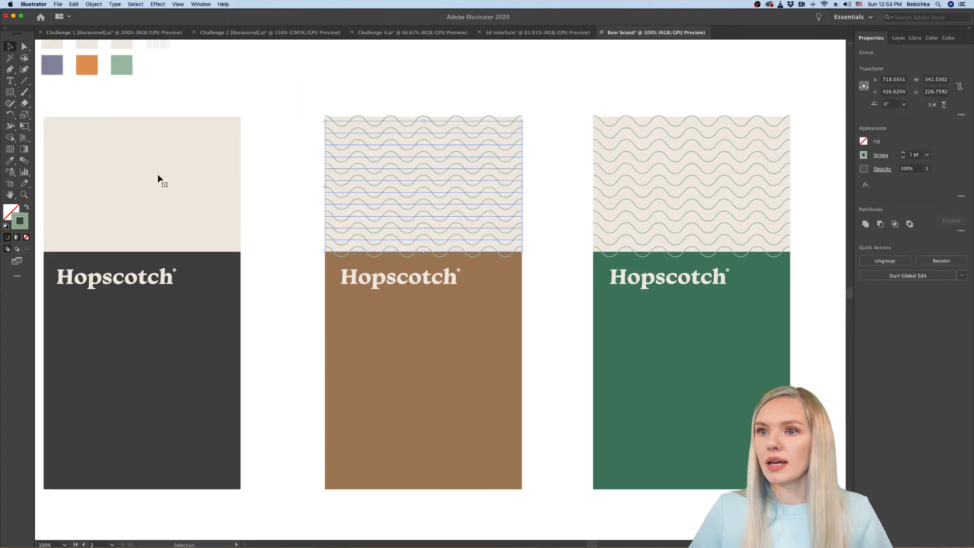
Step: Recolour the brown design's copied wavy lines with the palette's orange as stroke only, without a fill
scroll(158, 174, "up", 1)
scroll(157, 174, "left", 1)
key("i")
left_click(105, 88)
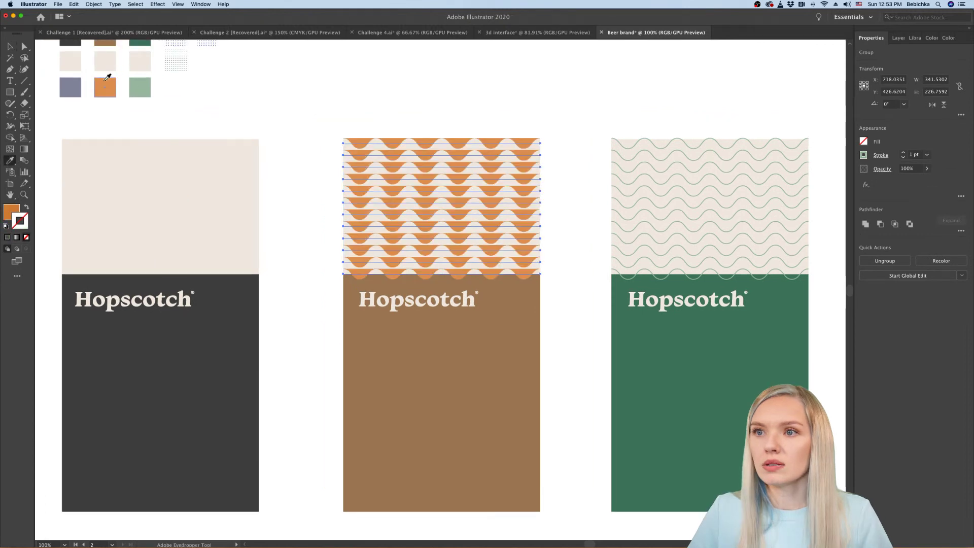
left_click(27, 207)
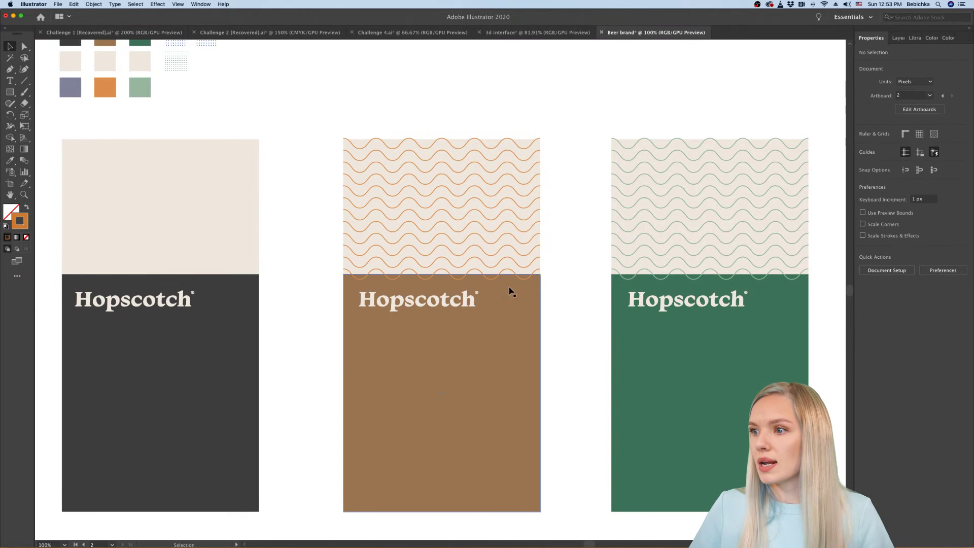
Step: Duplicate the orange wavy group onto the dark design's cream section
key("v")
left_click(528, 188)
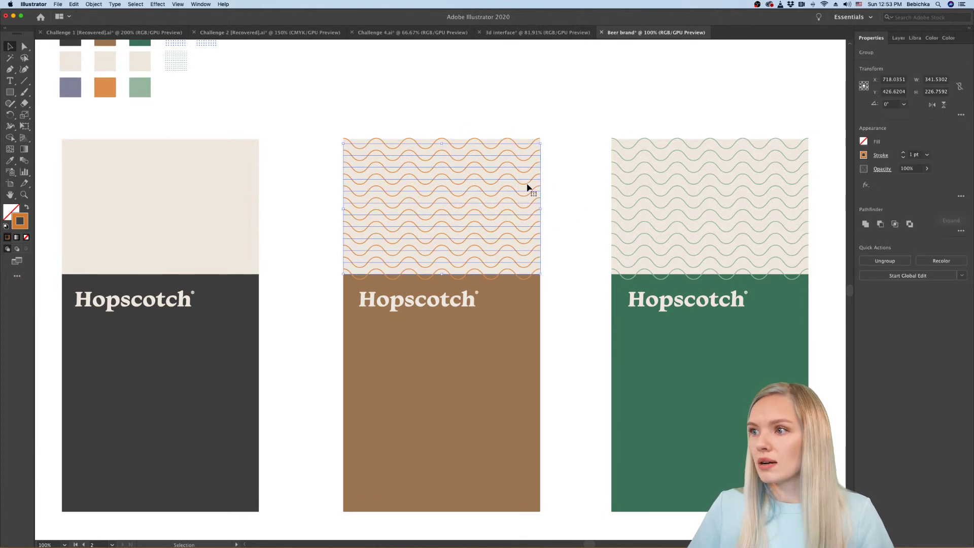
left_click_drag(528, 187, 246, 189)
Step: Recolour the dark design's wavy lines with the palette's muted purple as stroke only, without a fill, and clear the selection
scroll(246, 190, "left", 5)
scroll(246, 189, "up", 3)
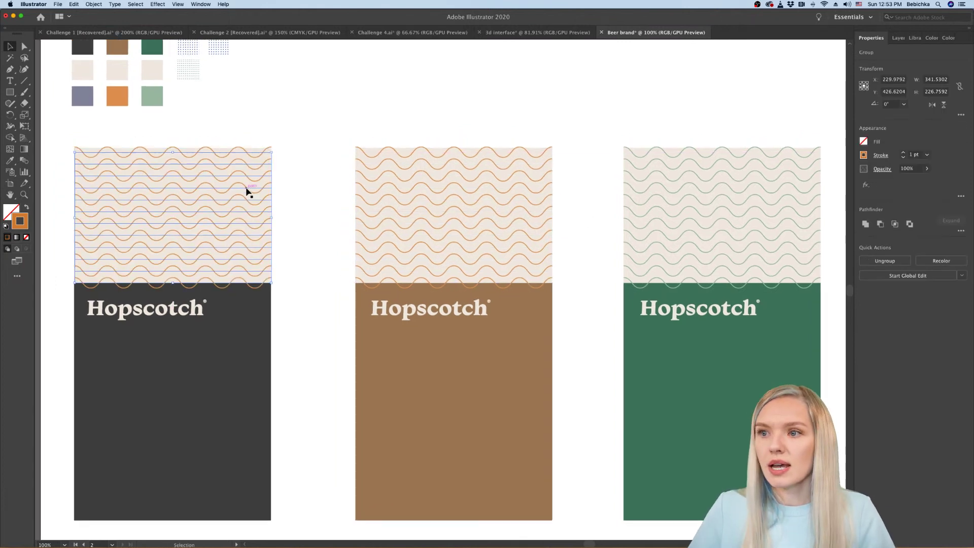
left_click(10, 160)
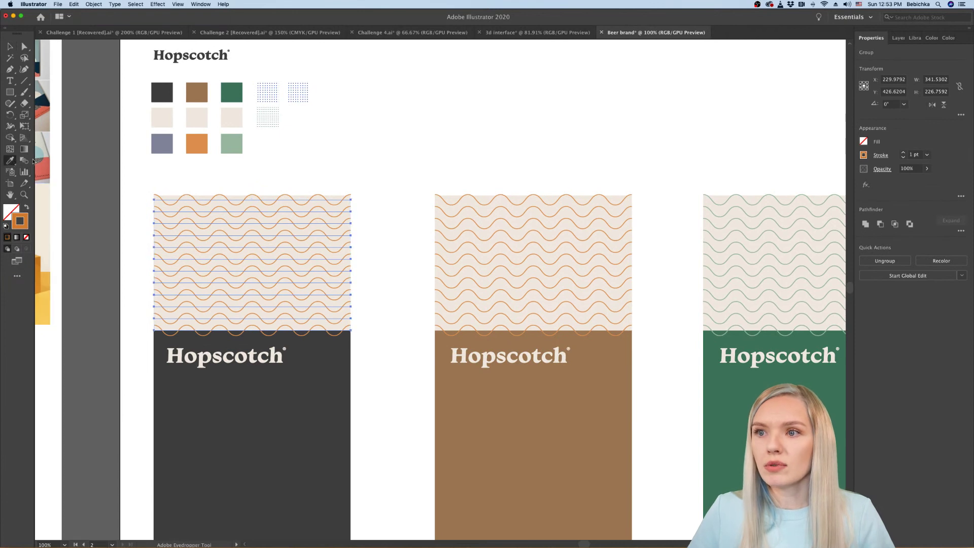
left_click(165, 144)
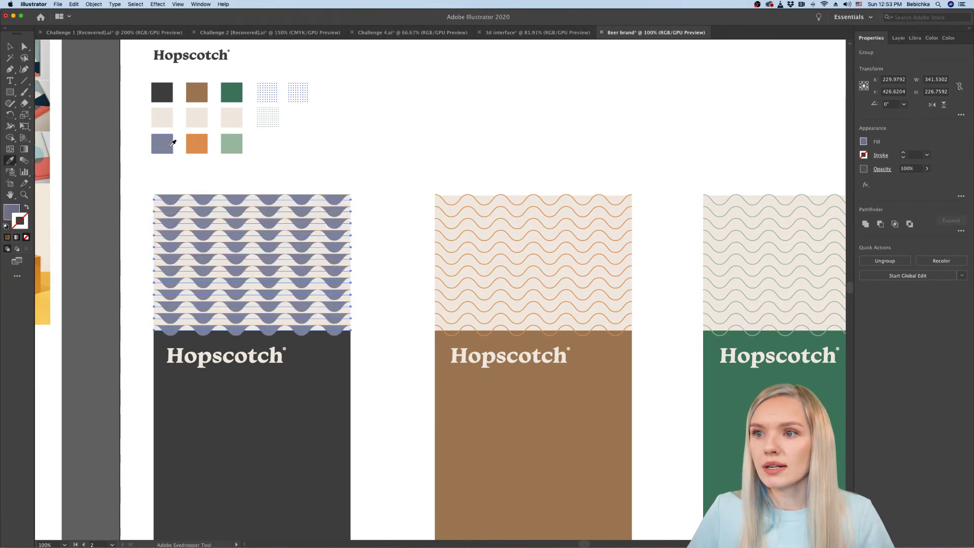
left_click(25, 207)
key("v")
left_click(403, 164)
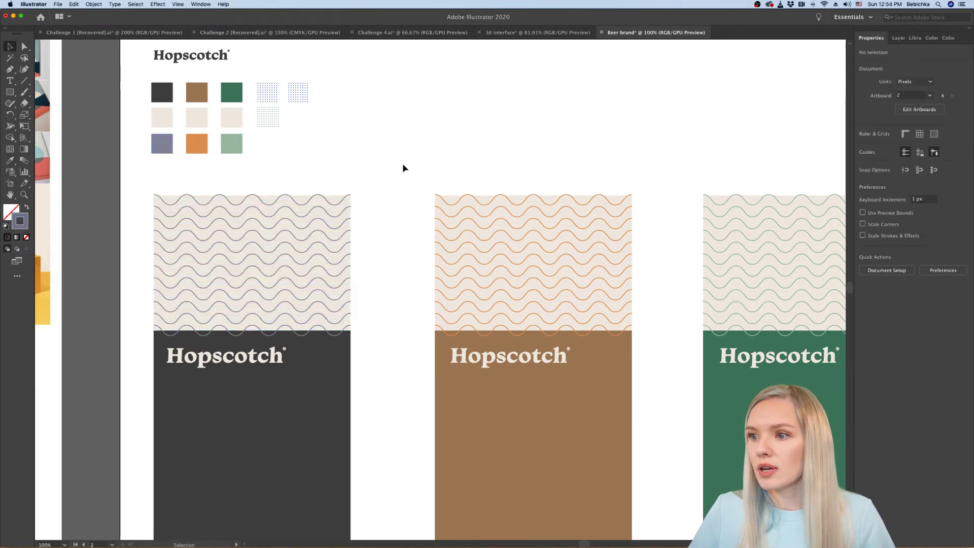
Step: Examine the three wavy-patterned designs alongside the reference cans and product details on the brief artboard
key("super+minus")
scroll(401, 171, "up", 1)
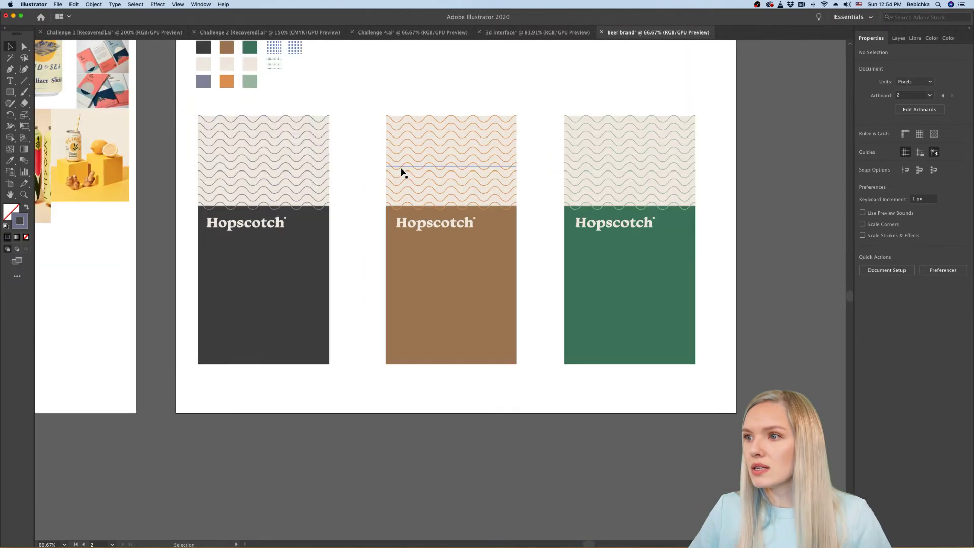
scroll(391, 254, "up", 1)
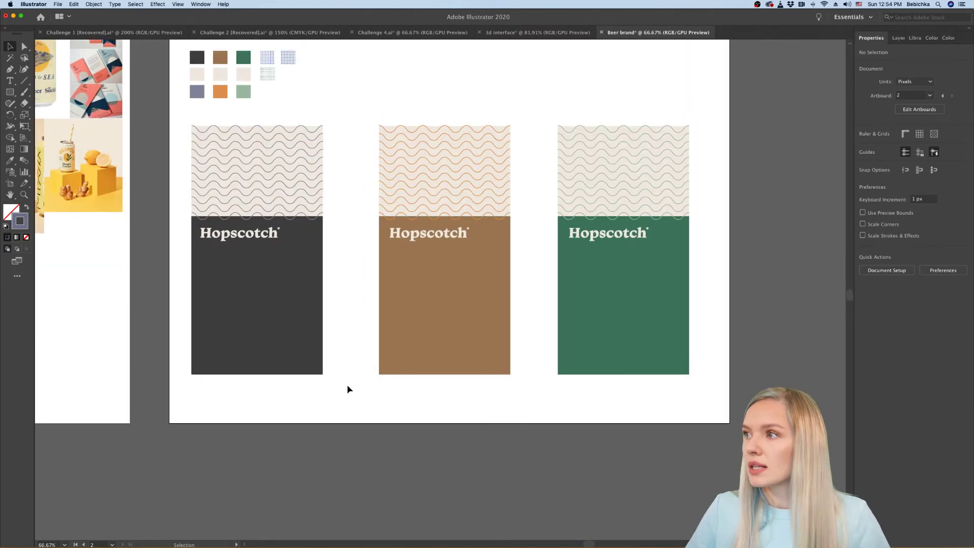
scroll(348, 390, "up", 3)
scroll(349, 390, "left", 2)
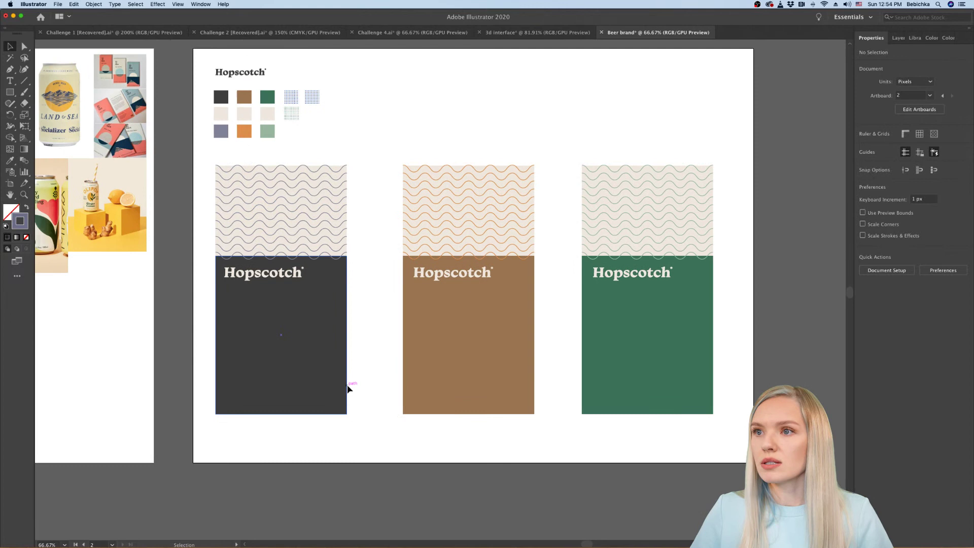
scroll(348, 390, "down", 1)
scroll(348, 389, "left", 5)
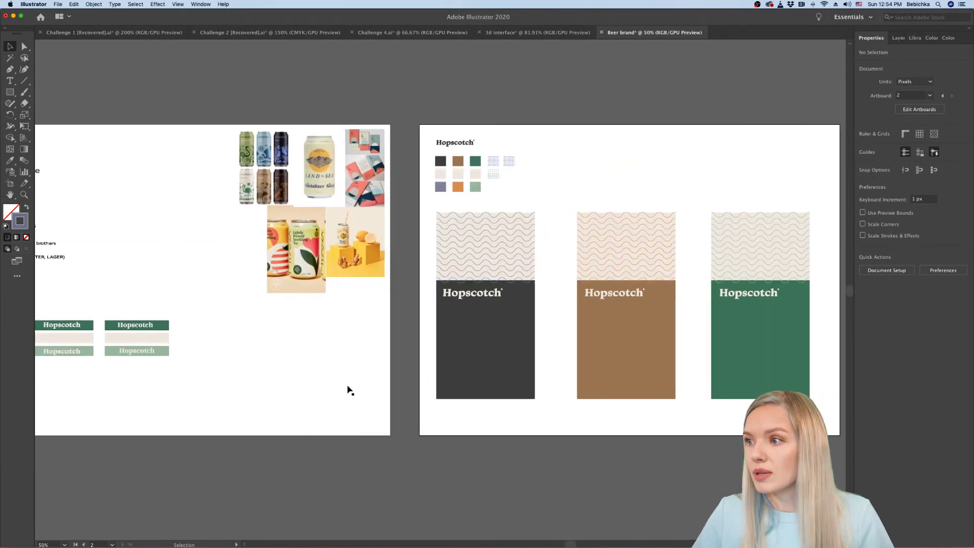
scroll(349, 390, "left", 4)
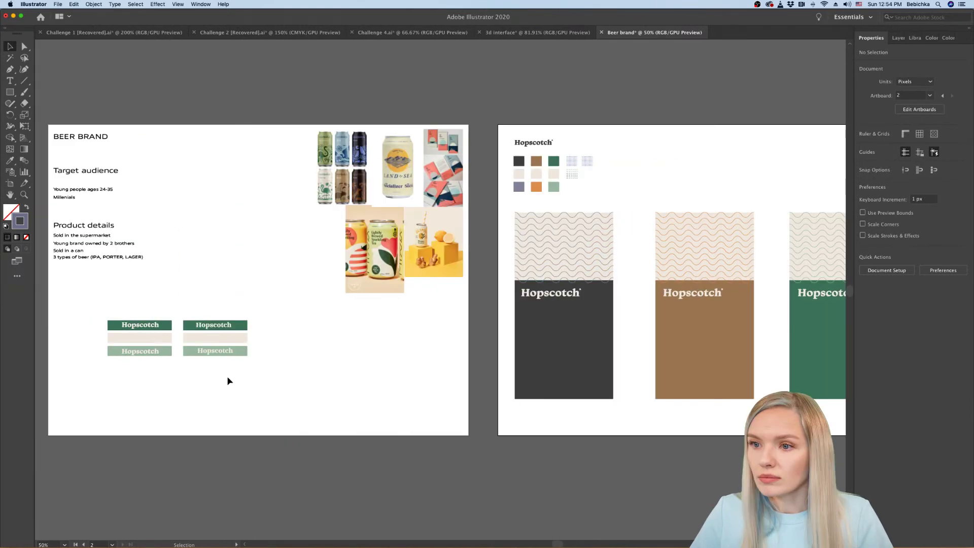
scroll(227, 376, "left", 3)
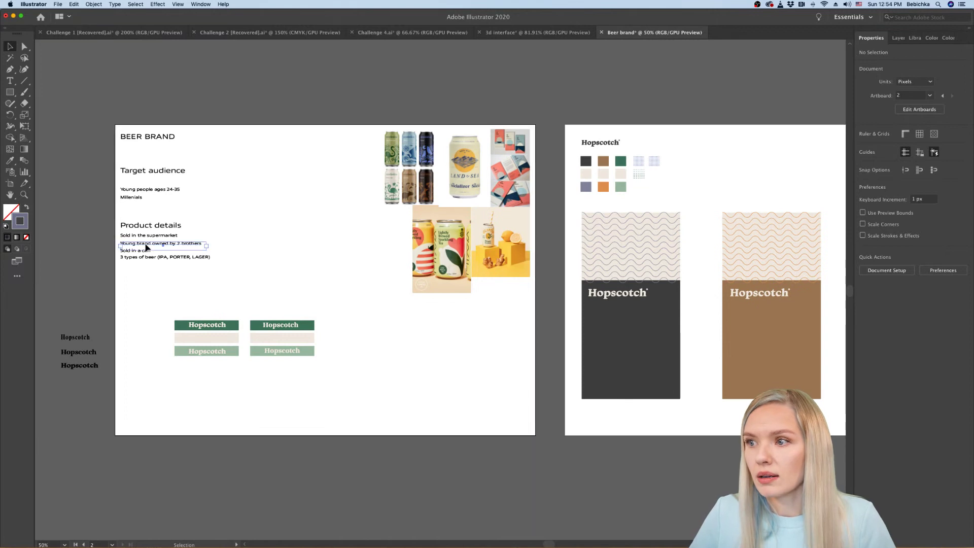
Step: Duplicate the "Young brand owned by 2 brothers" text line from the brief onto the dark design below the Hopscotch logo
left_click_drag(146, 247, 614, 311)
key("super+equal")
key("super+equal")
key("super+equal")
Step: Colour the copied text cream (EFE8DF) by sampling the dark design's upper section
double_click(11, 211)
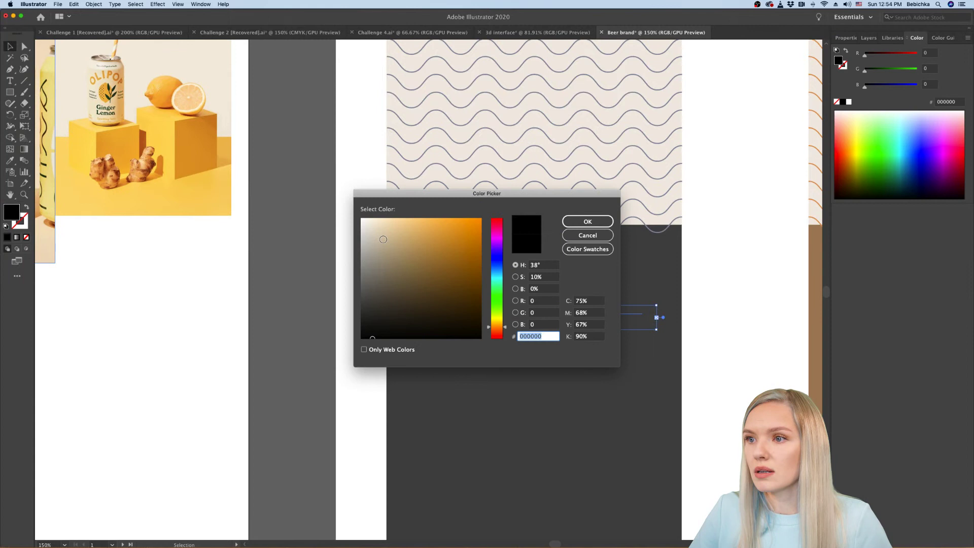
key("Escape")
key("i")
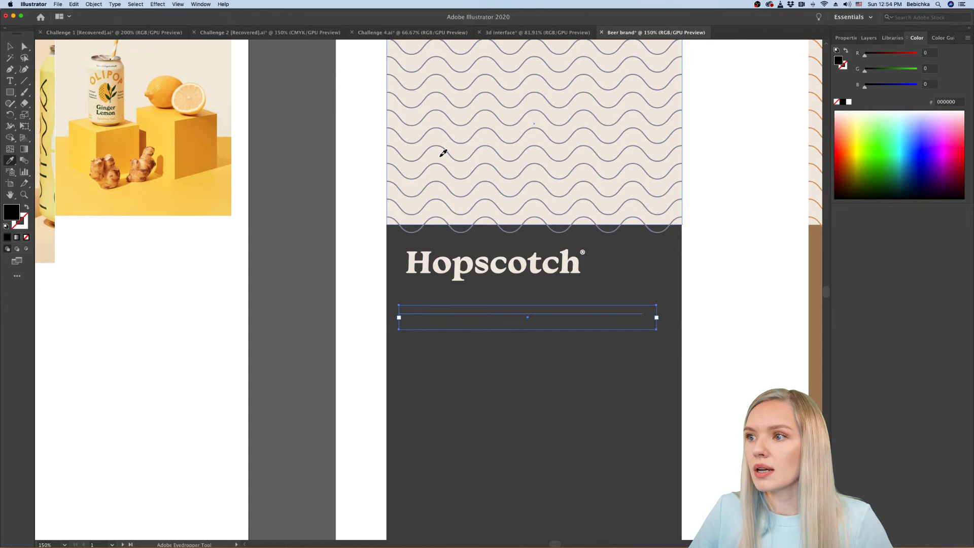
left_click(443, 153)
key("v")
Step: Bring the copied text line in front of the dark panel and align its start with the Hopscotch logo's left edge
right_click(481, 311)
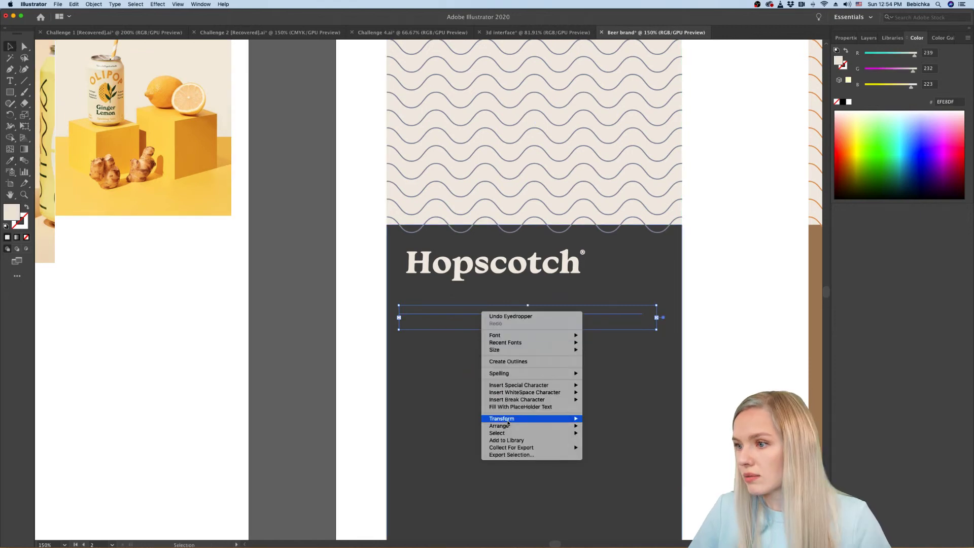
mouse_move(508, 426)
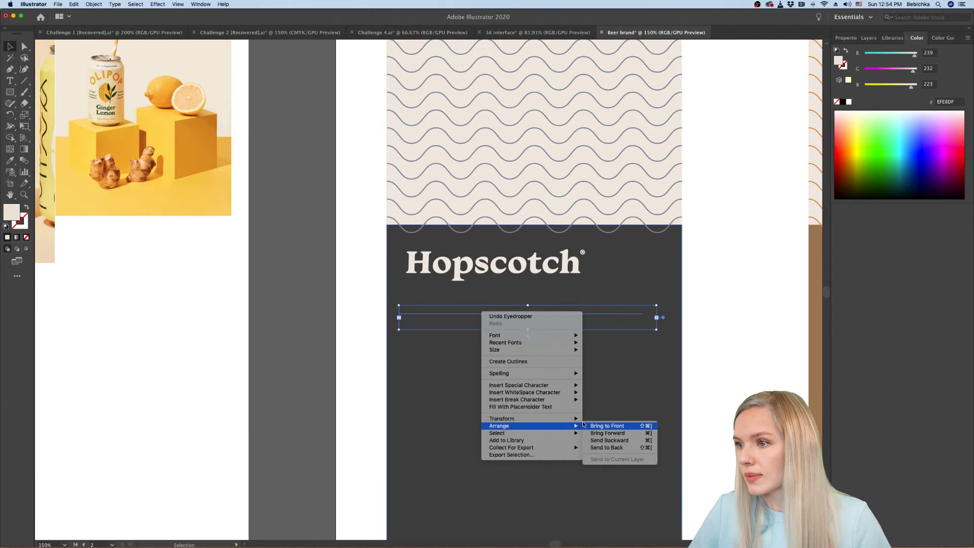
left_click(586, 425)
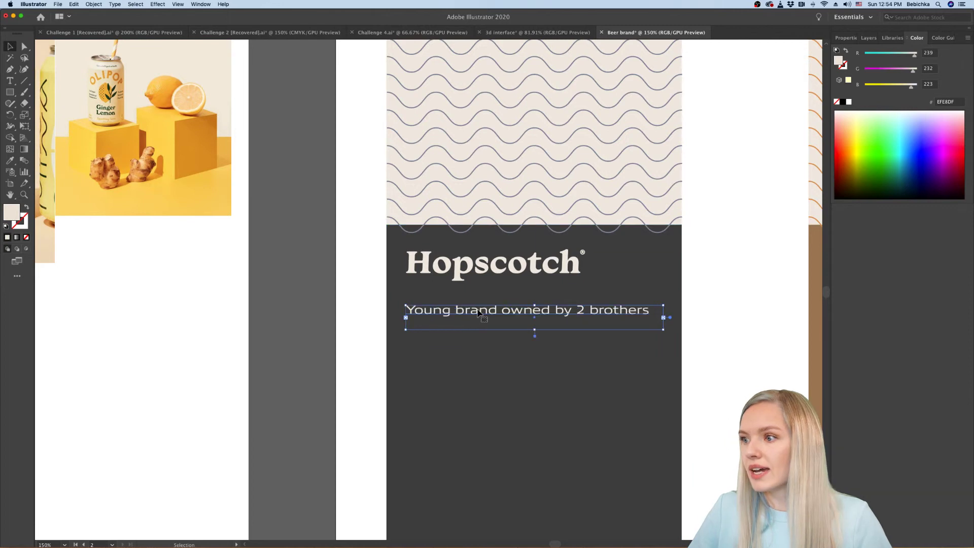
Step: Replace the text line below the Hopscotch logo on the dark design with "IPA"
double_click(480, 313)
key("super+a")
key("BackSpace")
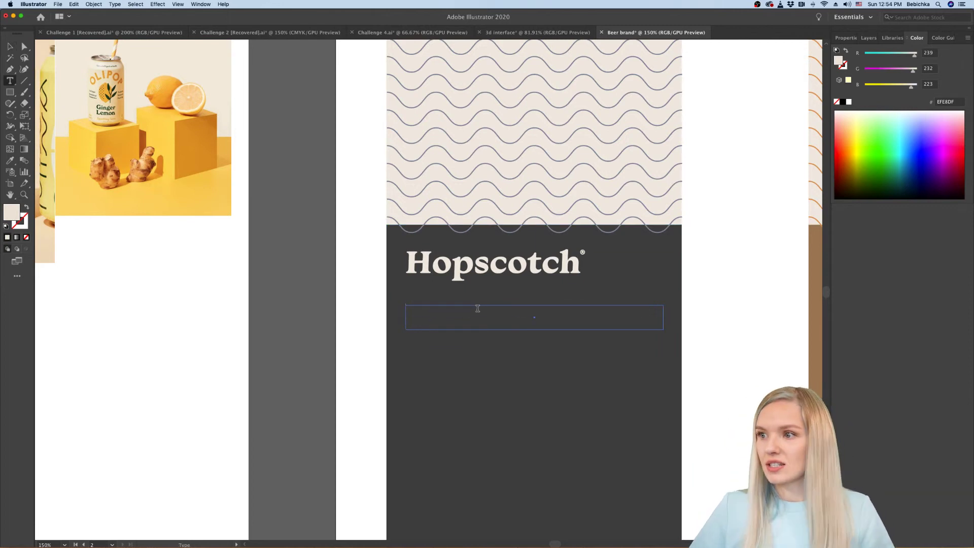
scroll(477, 309, "down", 2)
scroll(477, 310, "down", 3)
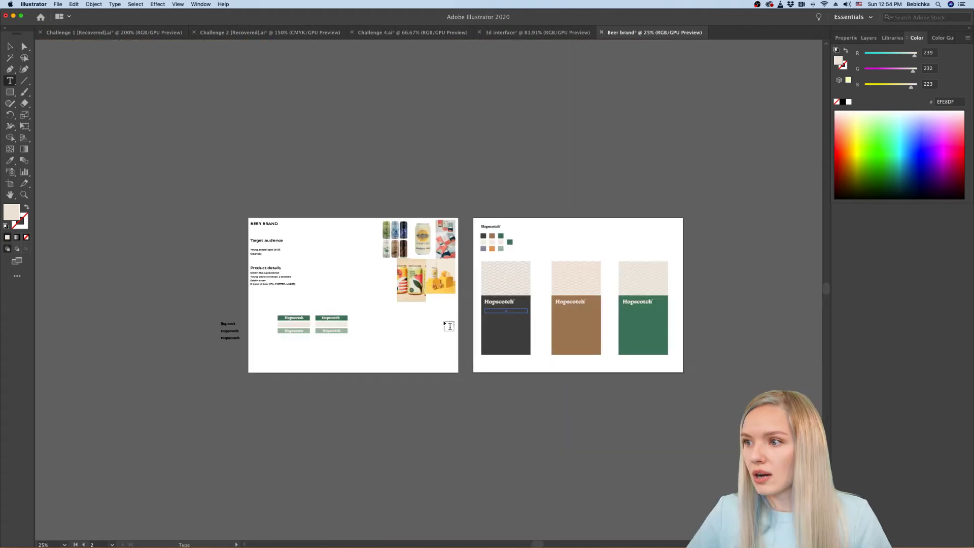
left_click_drag(520, 322, 413, 331)
scroll(417, 311, "up", 1)
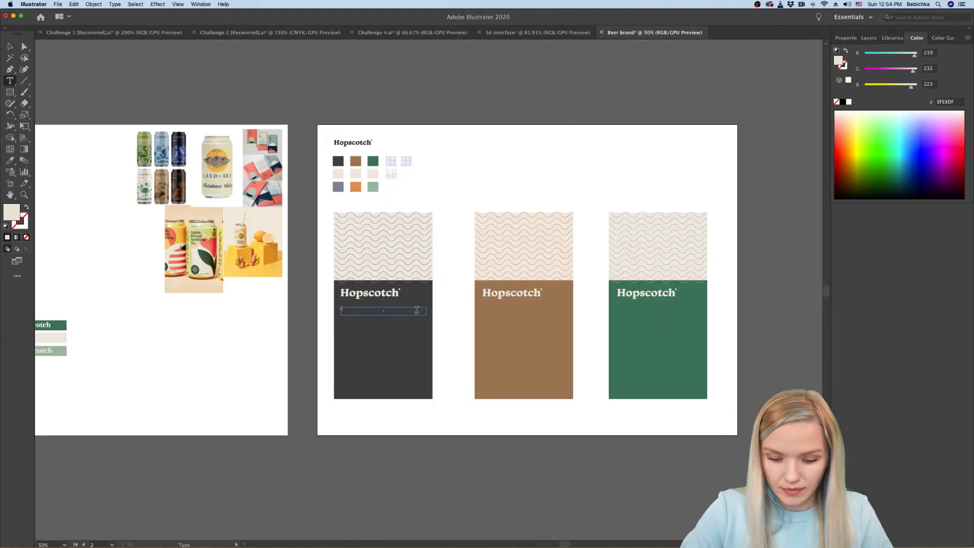
type("PO")
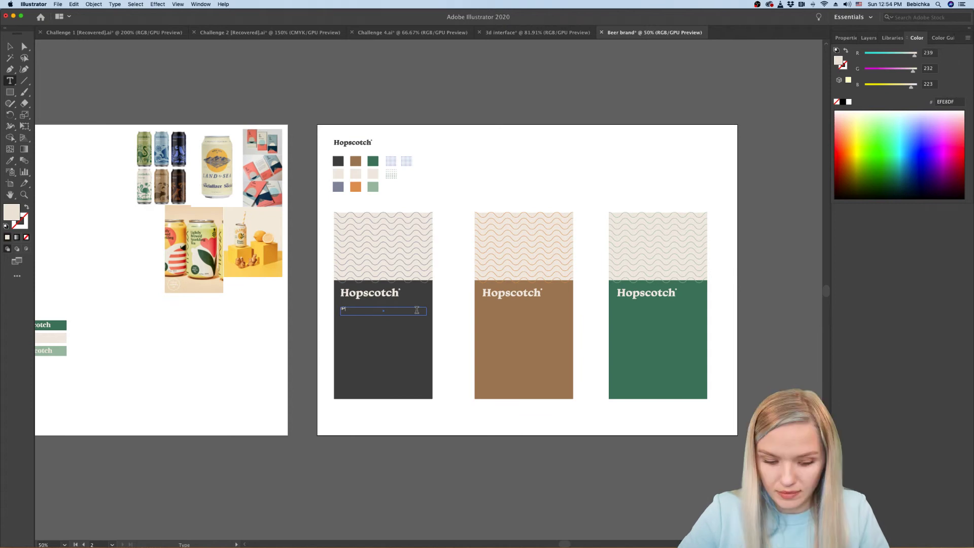
scroll(403, 313, "up", 1)
scroll(403, 313, "up", 1)
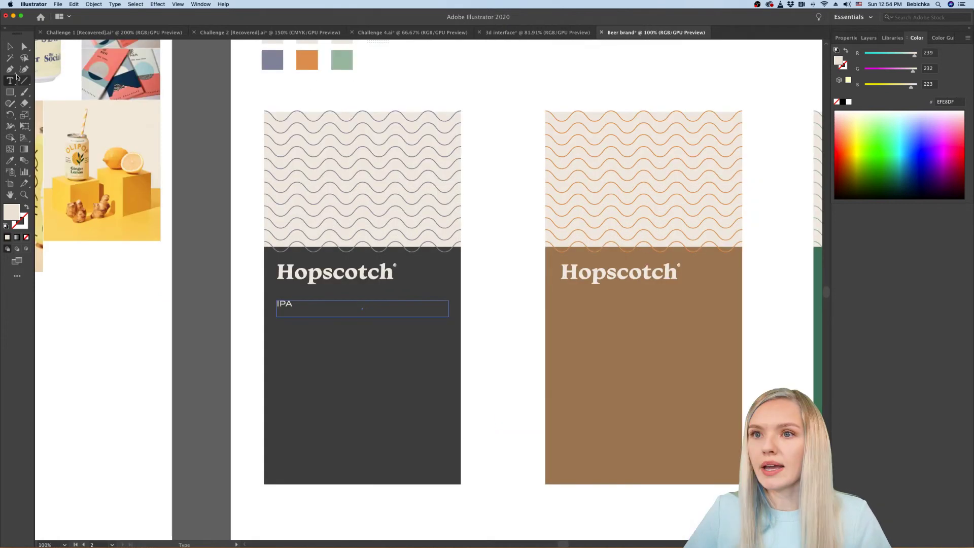
key("Escape")
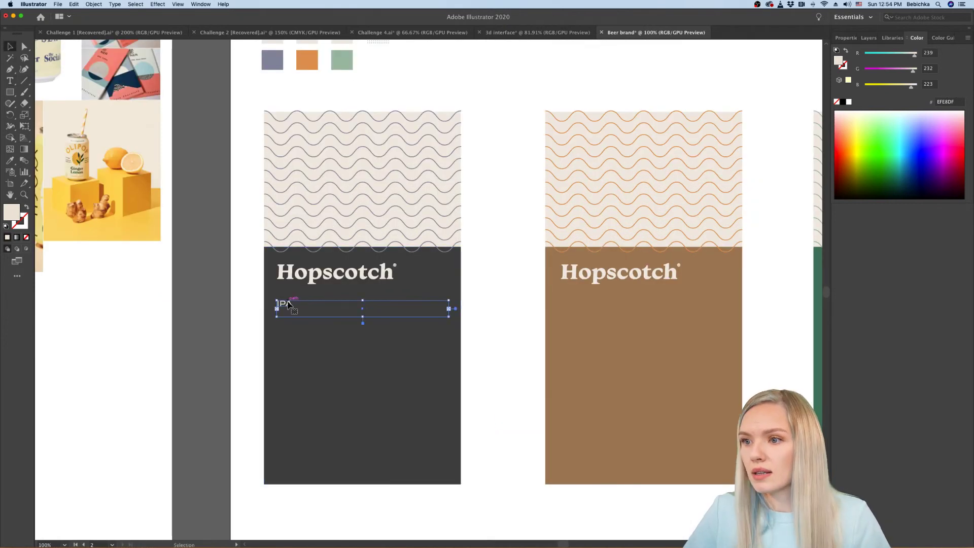
Step: Duplicate the IPA label below the logo on the brown design and change the copy to "PORTER"
left_click_drag(287, 305, 572, 305)
double_click(572, 303)
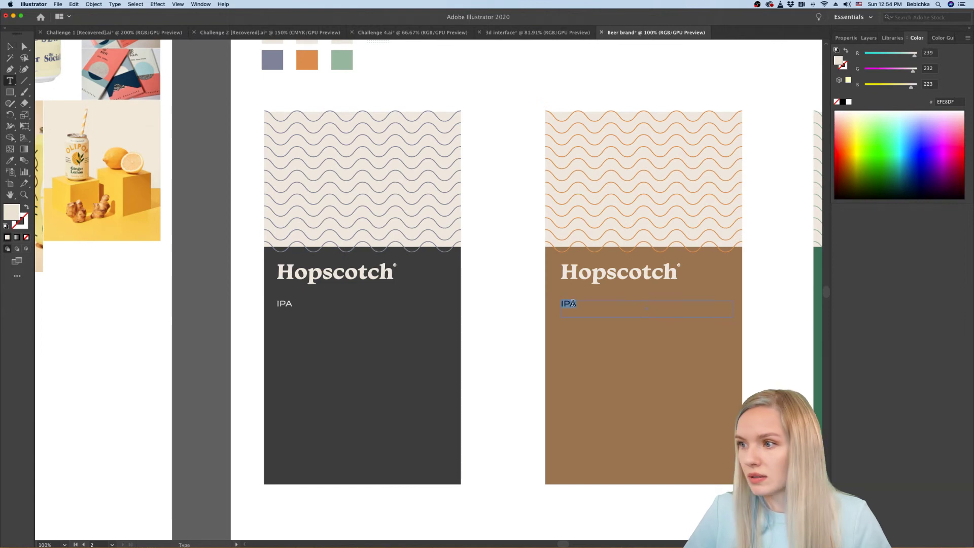
type("PORT")
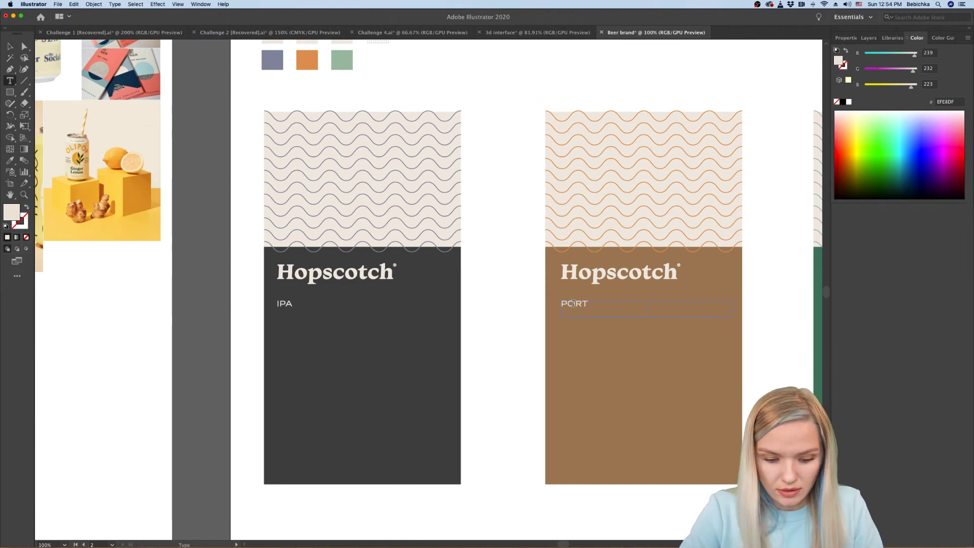
type("ER")
scroll(573, 303, "right", 10)
key("Escape")
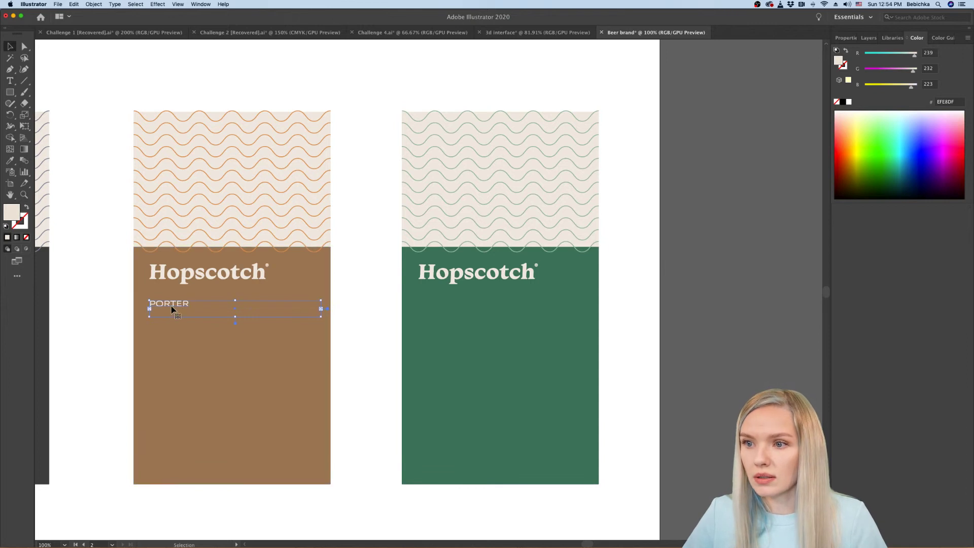
Step: Duplicate the PORTER label below the logo on the green design and change the copy to "LAGER"
left_click_drag(172, 309, 441, 309)
left_click(441, 308)
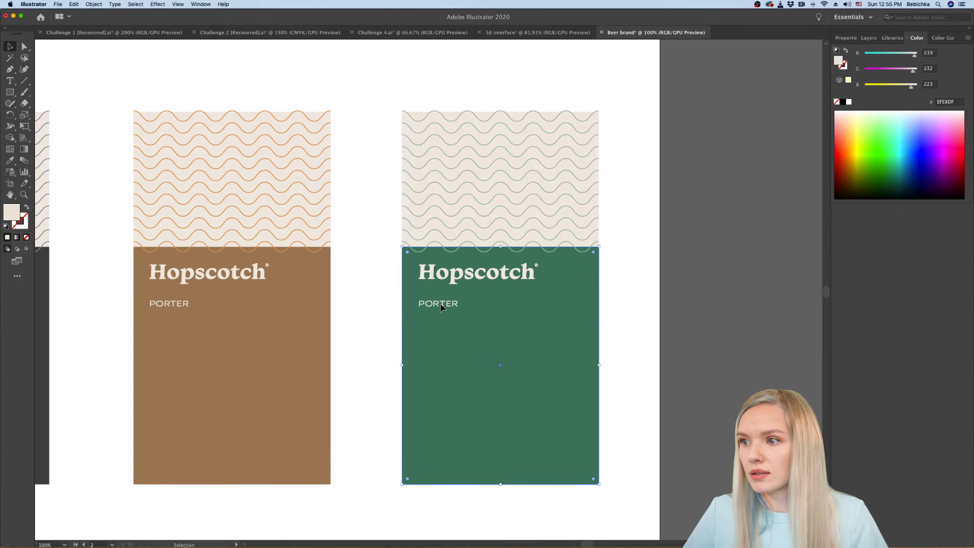
double_click(441, 308)
type("LAGER")
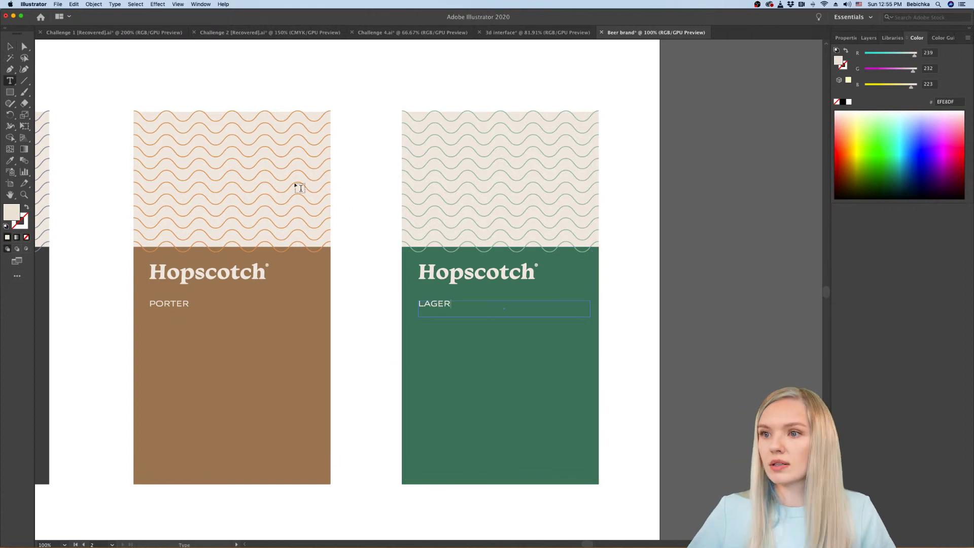
left_click(9, 47)
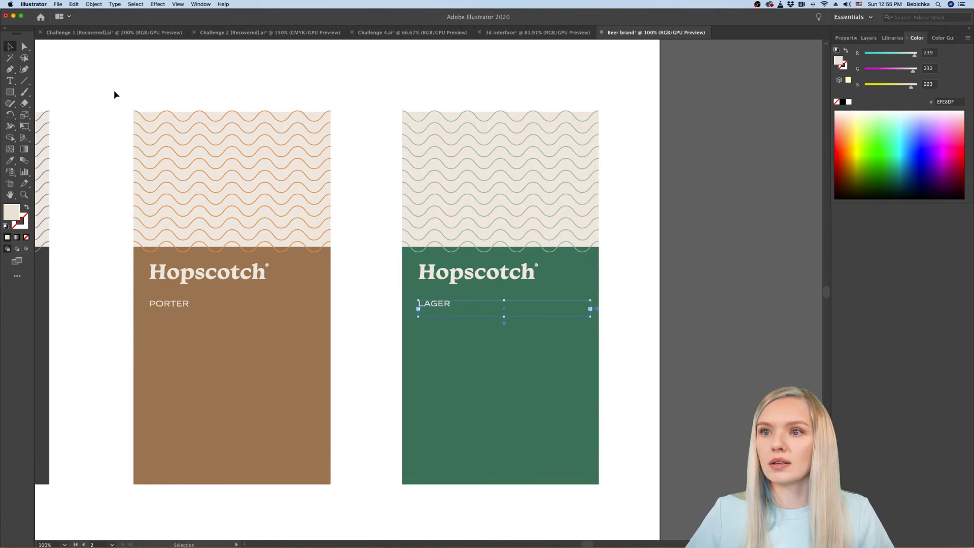
left_click(113, 90)
Step: Duplicate the IPA, PORTER and LAGER labels together straight down to near the bottom edges of their coloured panels
key("super+minus")
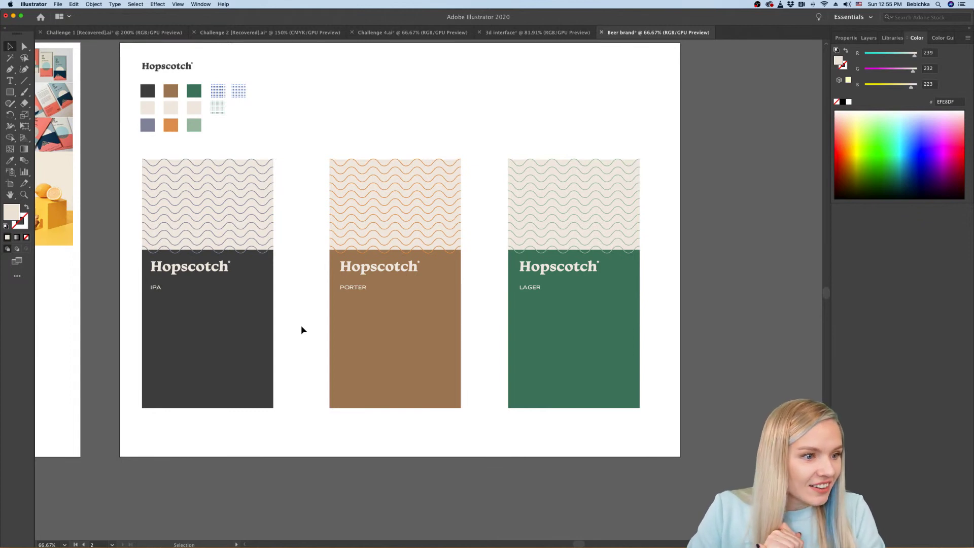
scroll(324, 330, "up", 1)
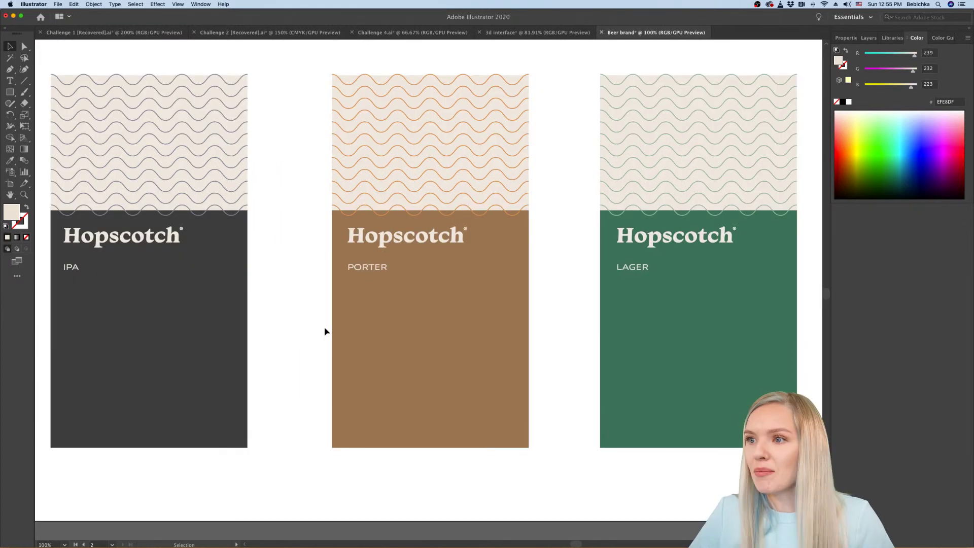
scroll(324, 330, "up", 2)
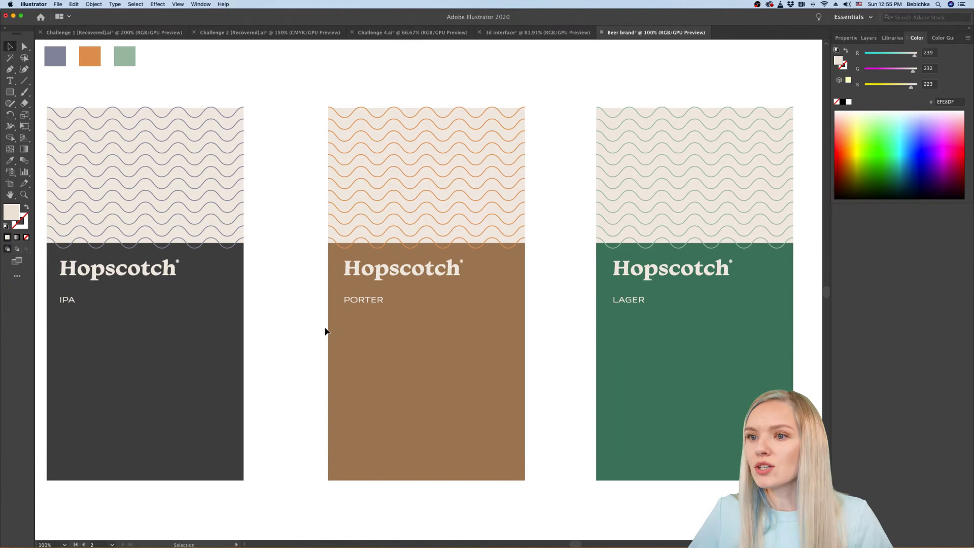
scroll(260, 346, "left", 3)
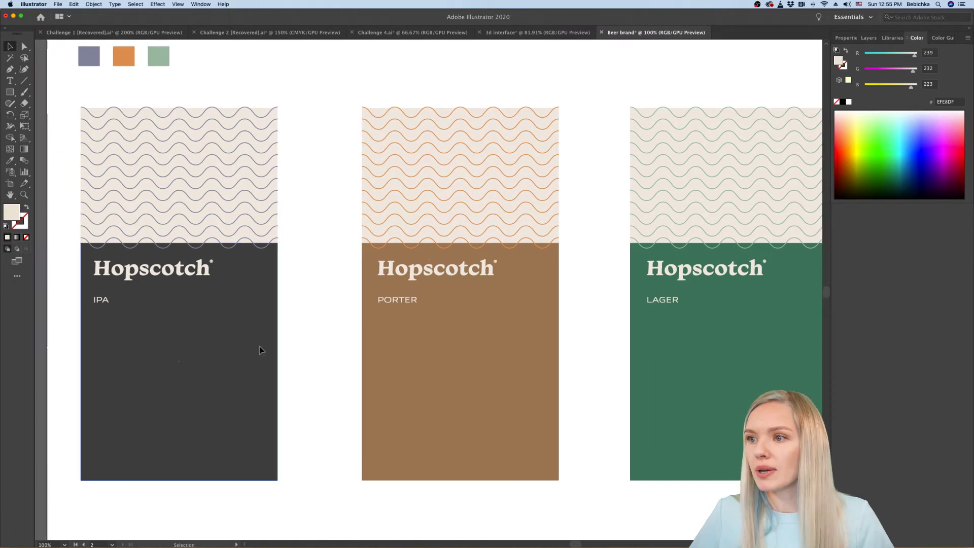
scroll(260, 346, "right", 2)
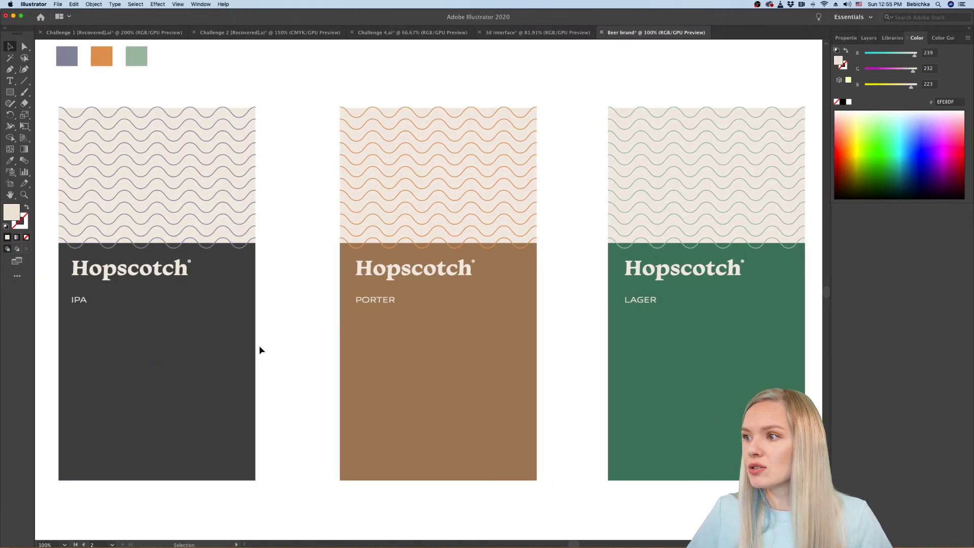
scroll(259, 349, "right", 1)
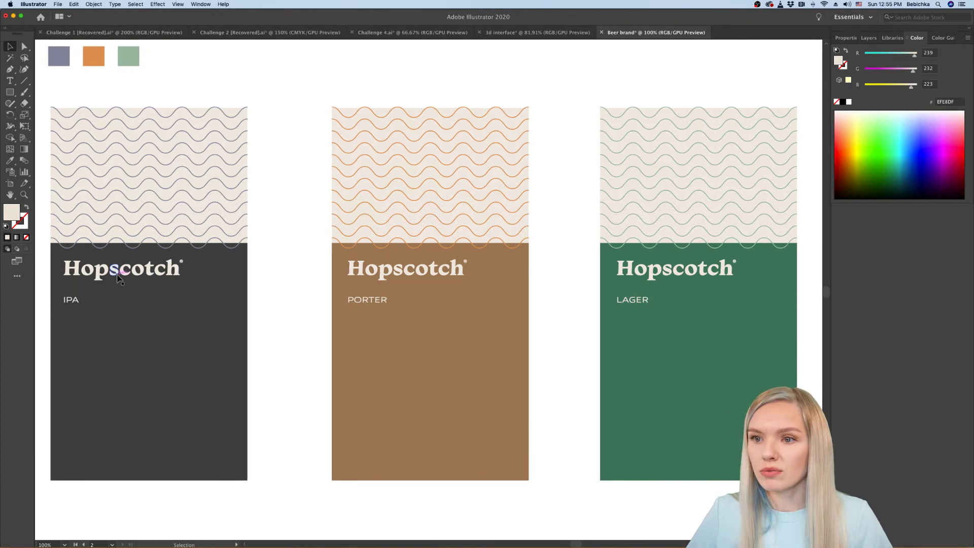
left_click(134, 295)
left_click(113, 305)
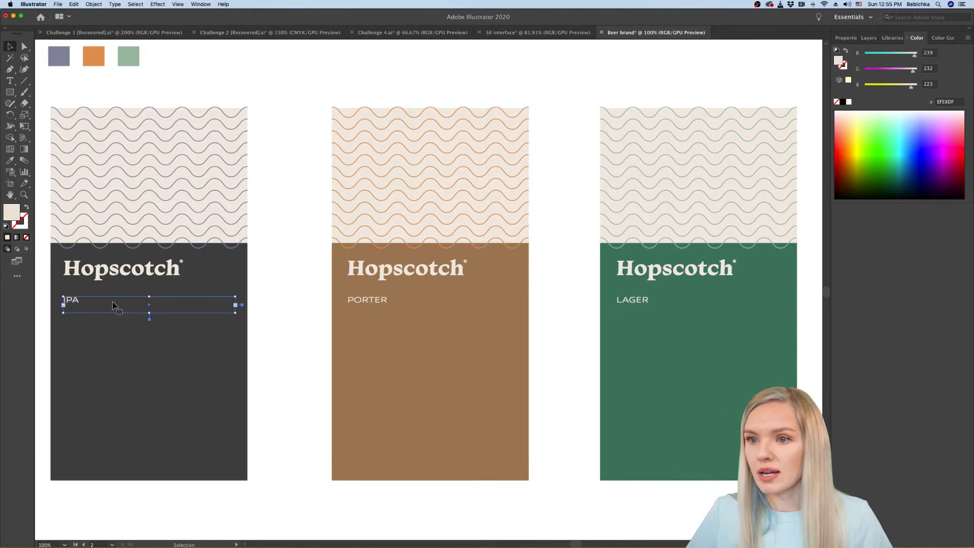
left_click(367, 300, "shift")
left_click_drag(648, 305, 647, 456)
Step: Replace the lower LAGER label with "5.5%" and the lower PORTER label with "6.2%"
double_click(646, 454)
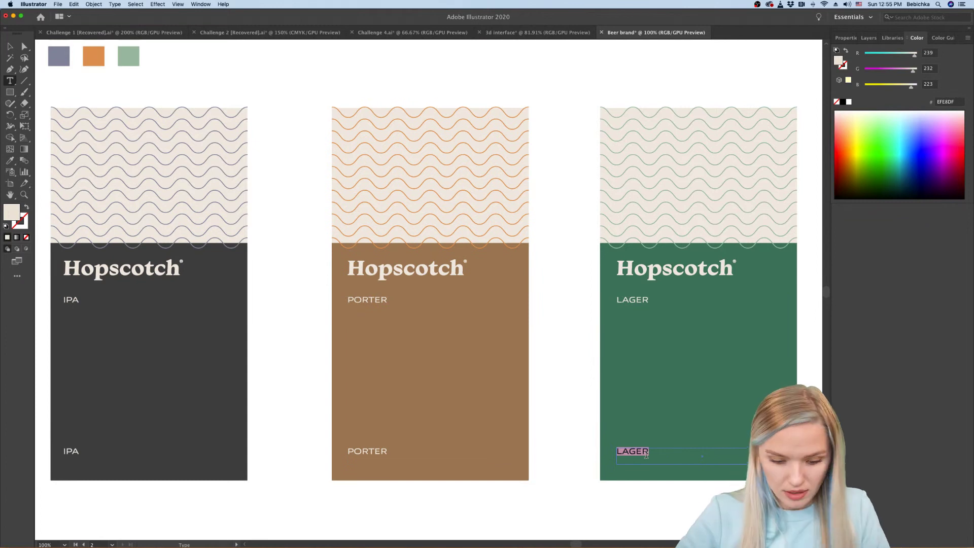
type("5.5%")
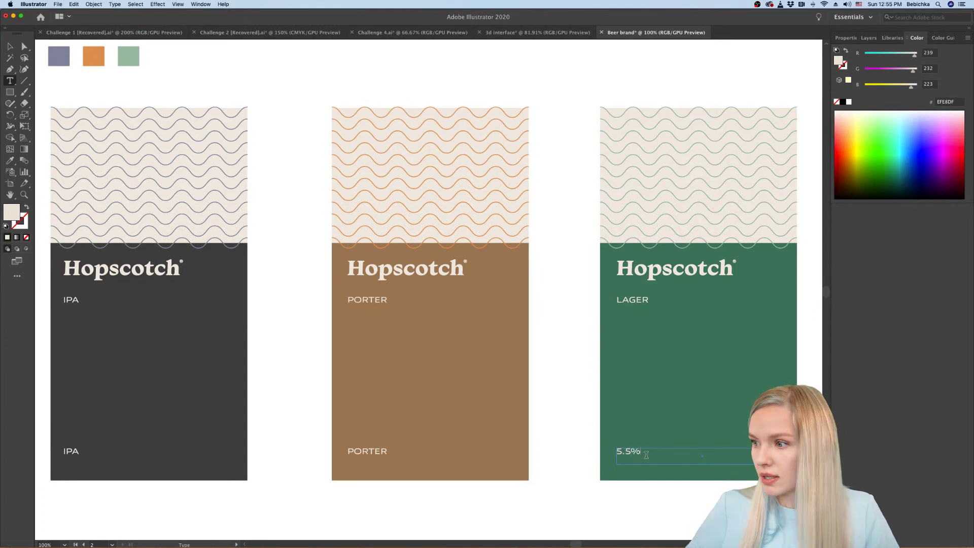
double_click(368, 453)
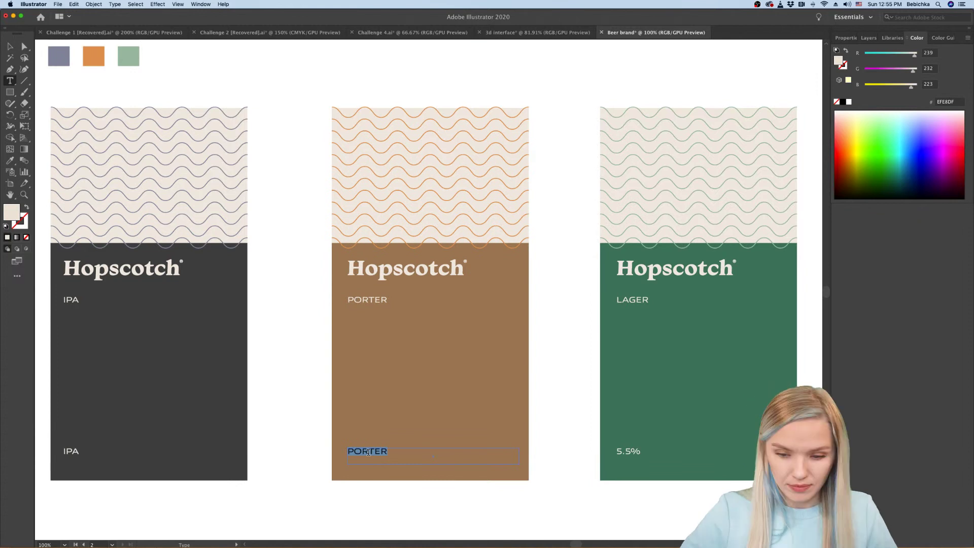
type("6.2")
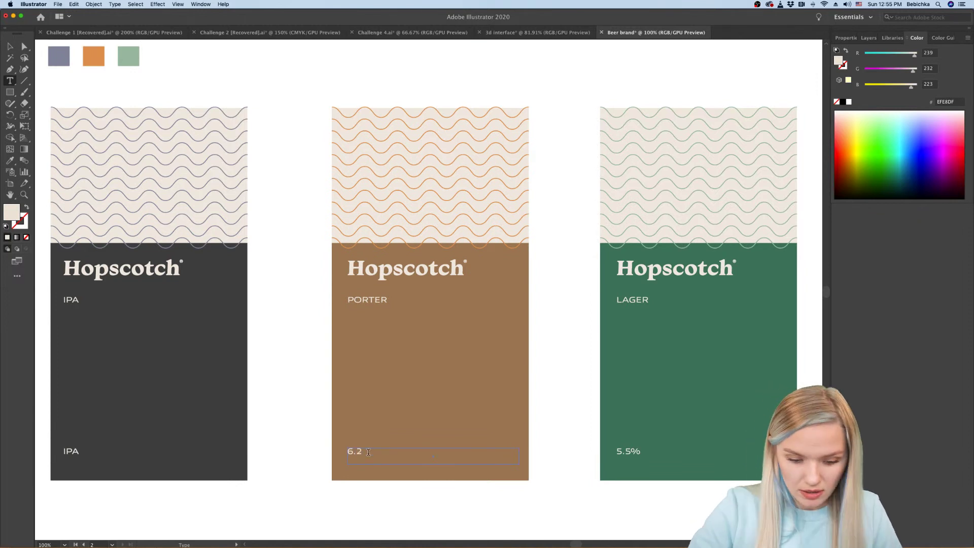
type("%")
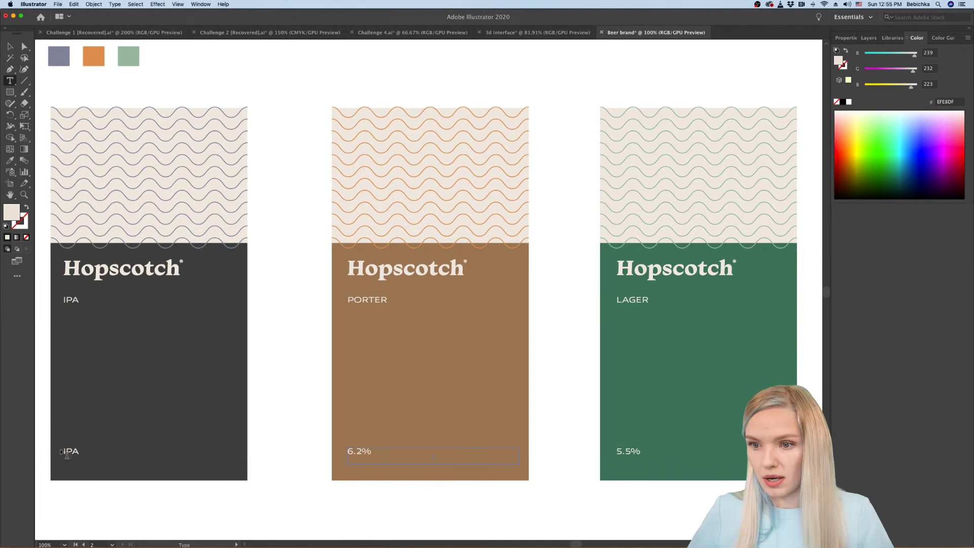
double_click(69, 451)
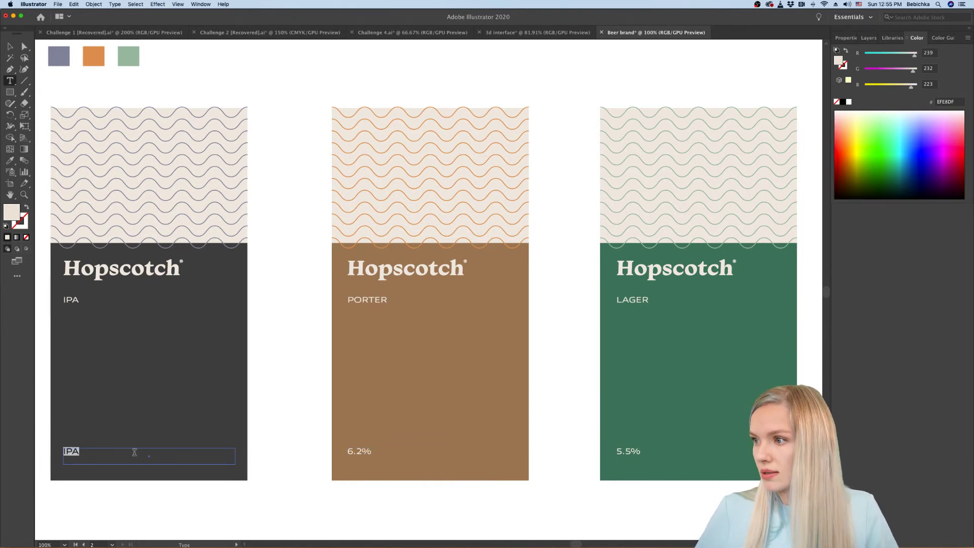
Step: Add the prefix "ALC. " before the 5.5% on the green design and the 6.2% on the brown design
left_click(618, 451)
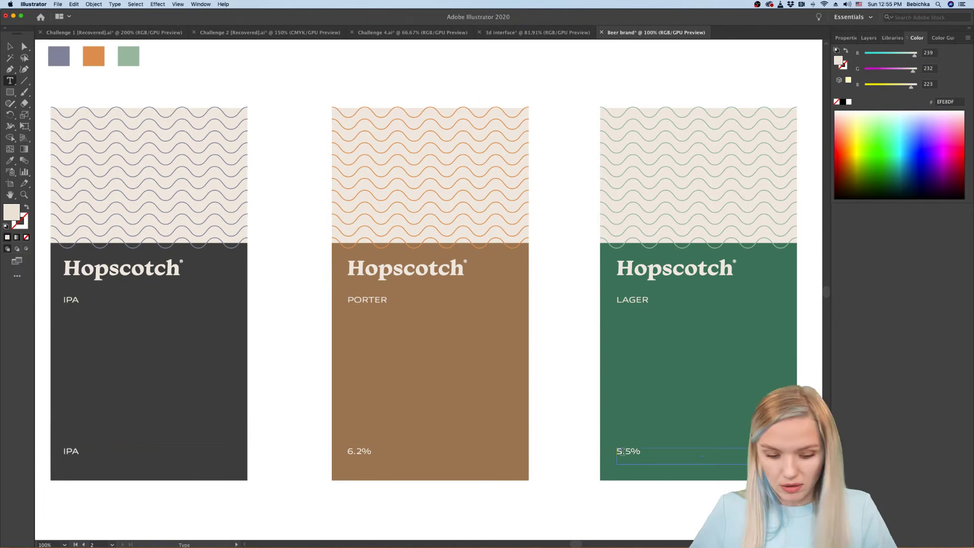
type("ALC.")
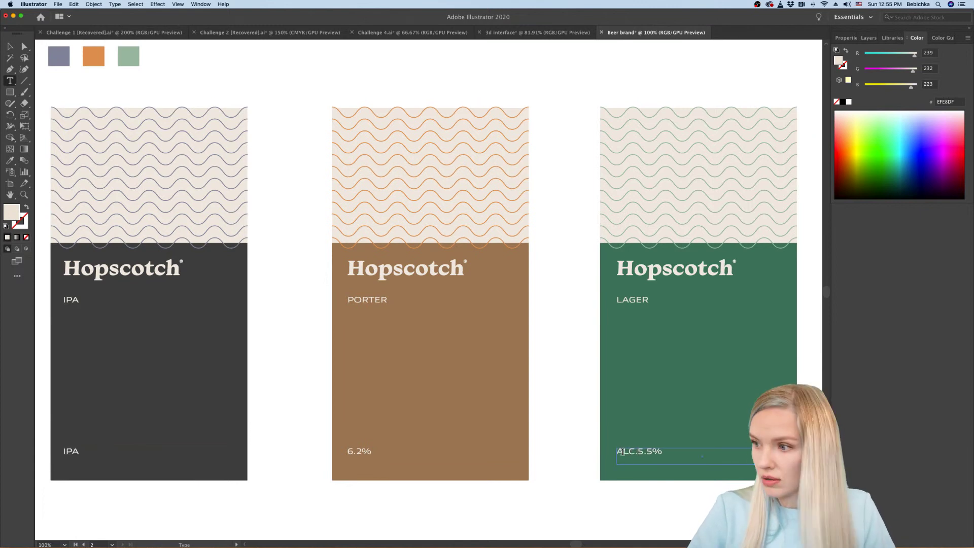
left_click(350, 452)
type("ALC.")
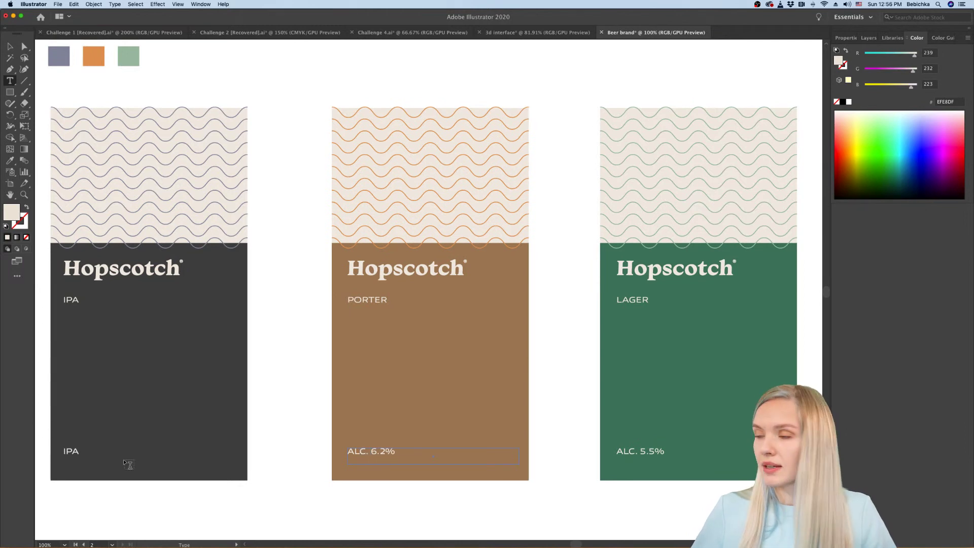
Step: Replace the lower IPA label on the dark design with "ALC. 7.8%"
left_click(95, 453)
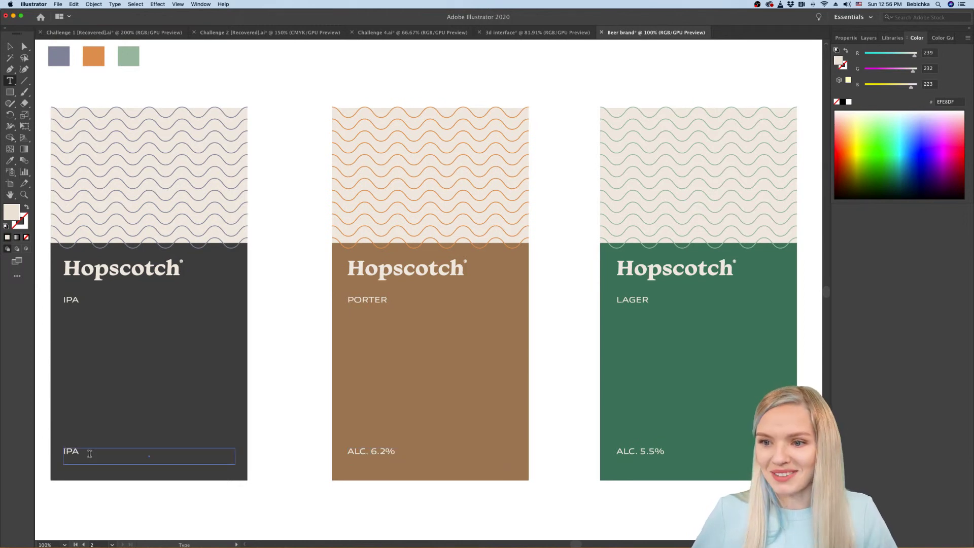
type("ALC")
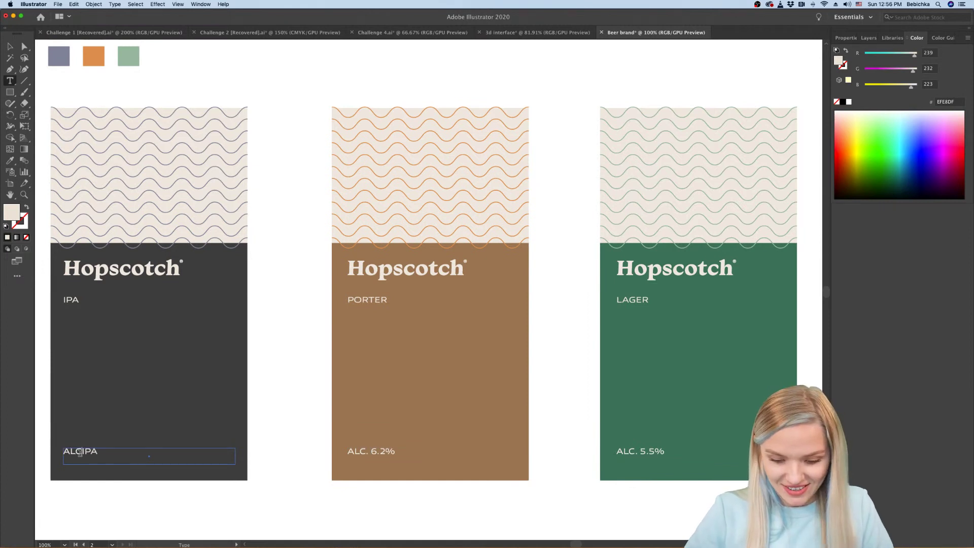
type(".")
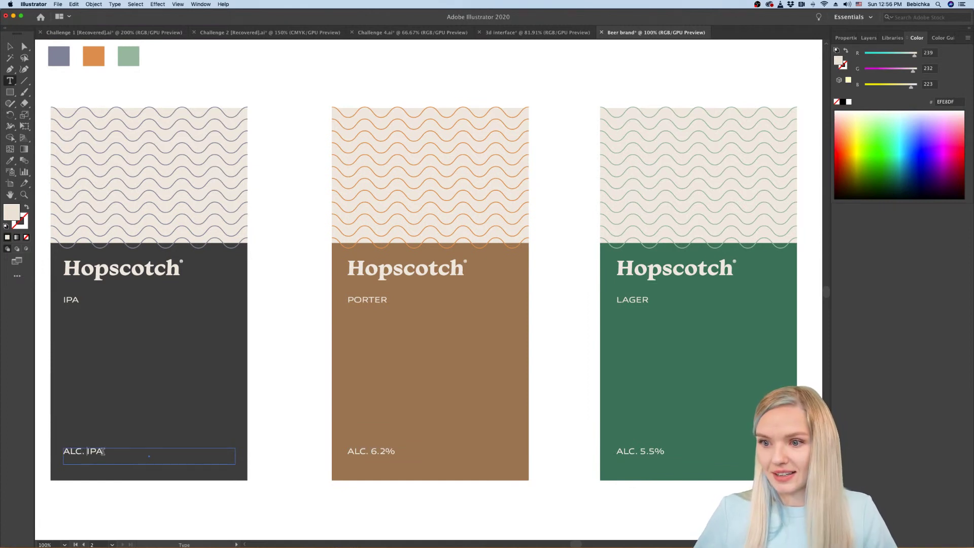
key("BackSpace")
key("BackSpace")
key("BackSpace")
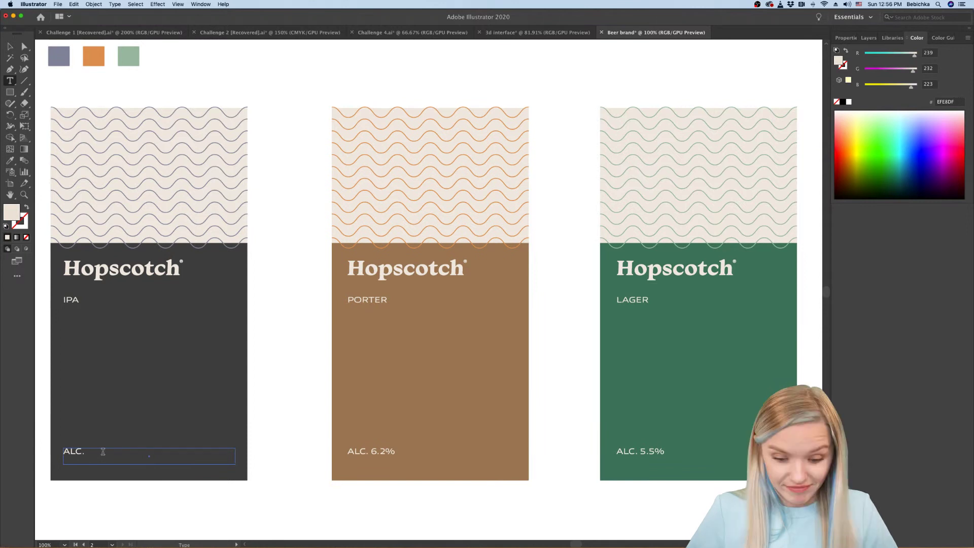
type("7.8")
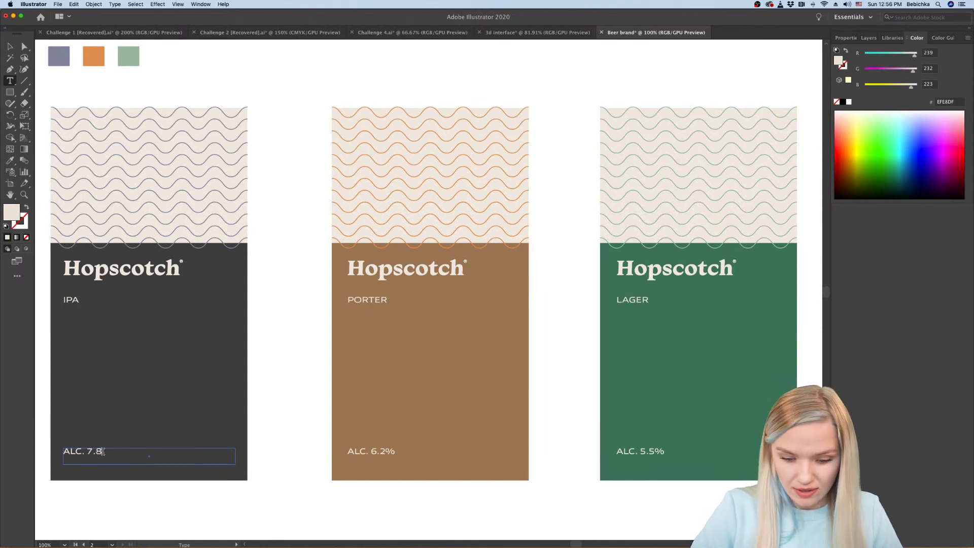
type("%")
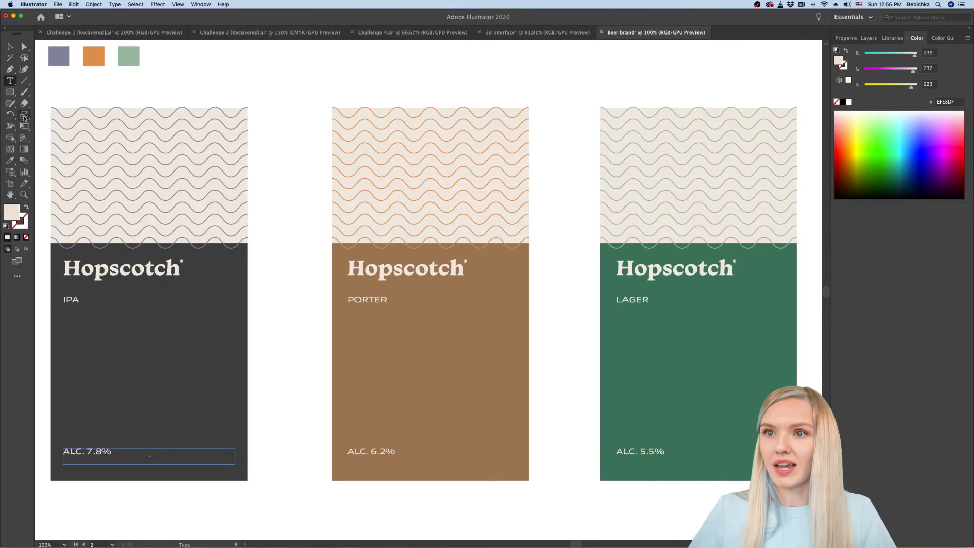
key("Escape")
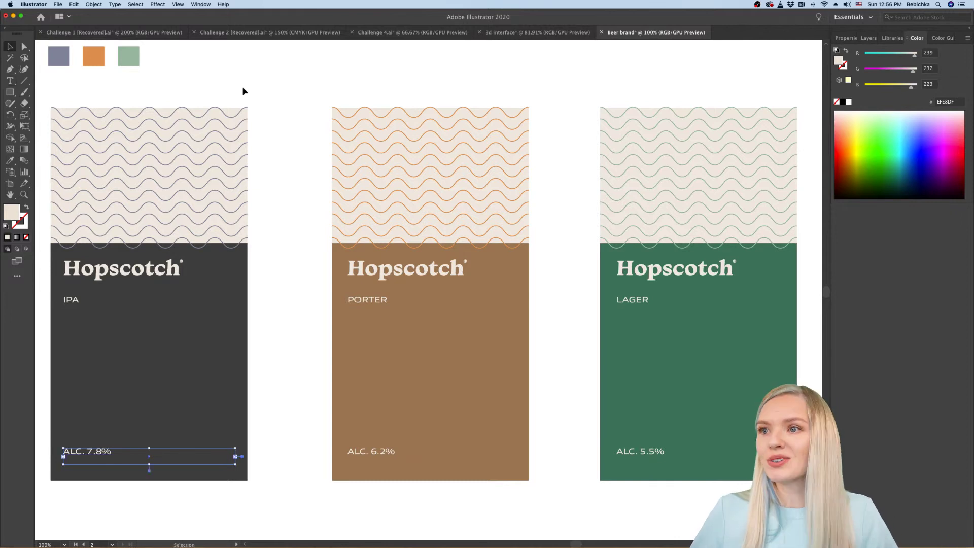
Step: Shrink the three wave patterns together from their upper edge to about 221 px high so the crests sit inside the cream panels
left_click(228, 110)
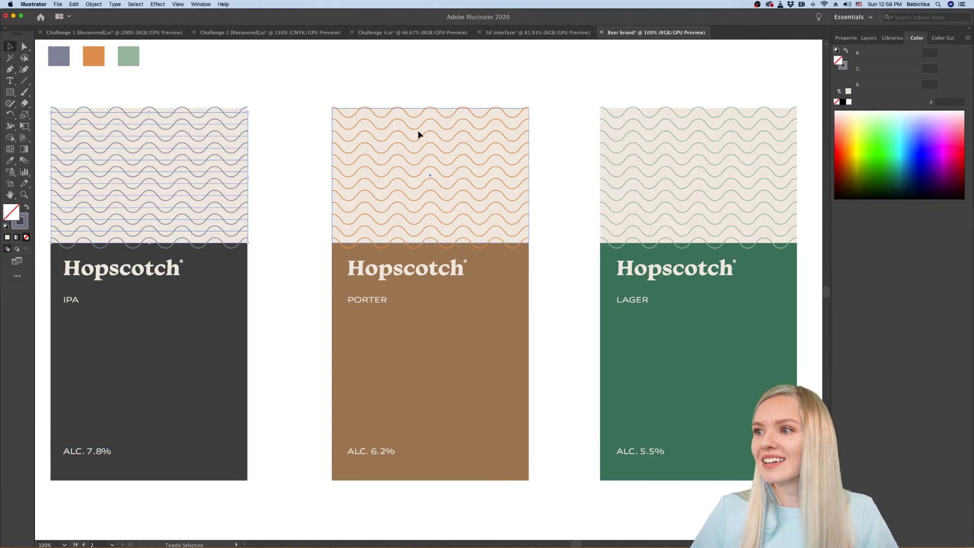
key("super+shift+a")
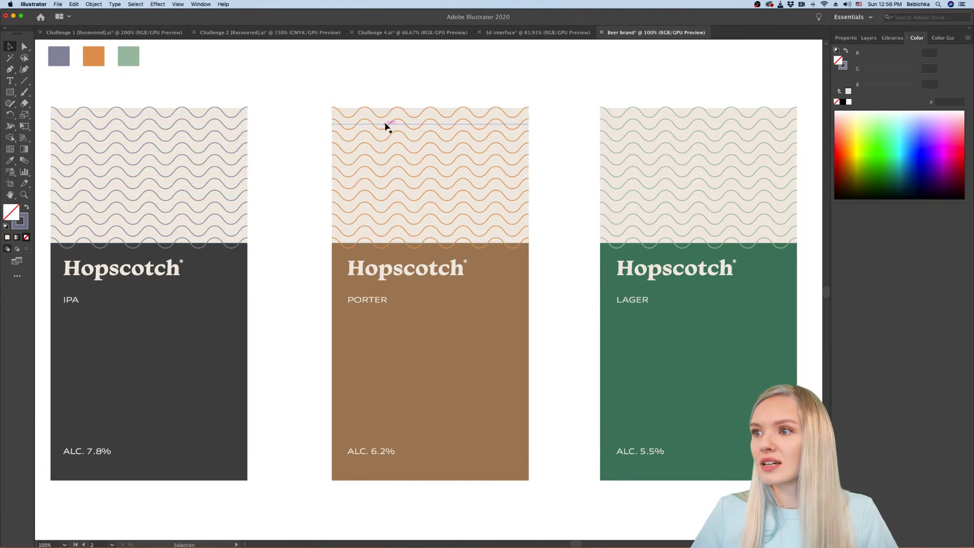
left_click(386, 125)
left_click(213, 127, "shift")
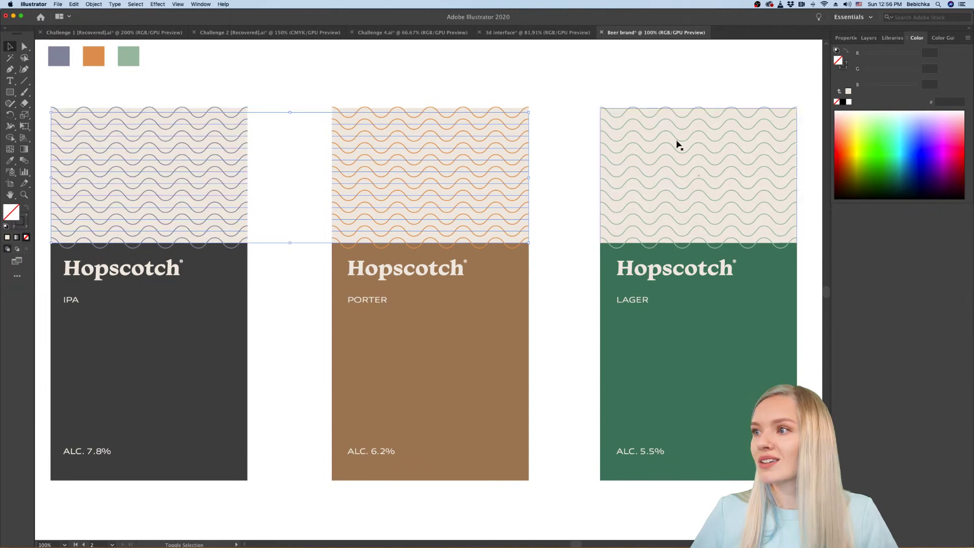
left_click(667, 127, "shift")
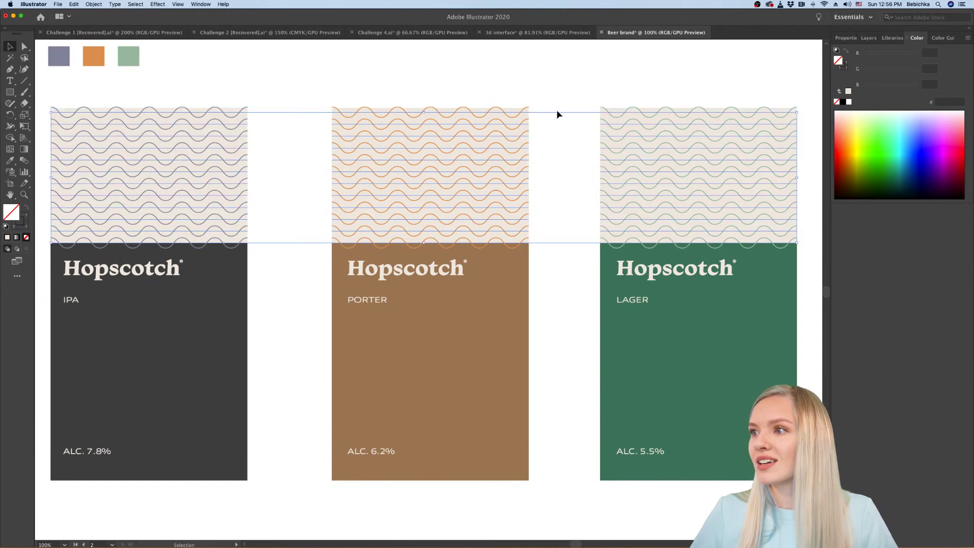
left_click_drag(424, 112, 424, 117)
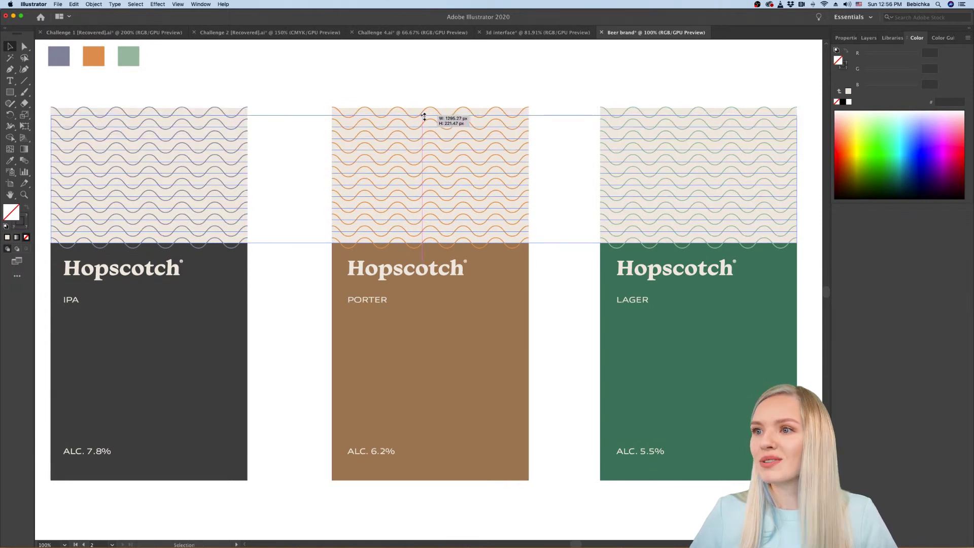
key("super+minus")
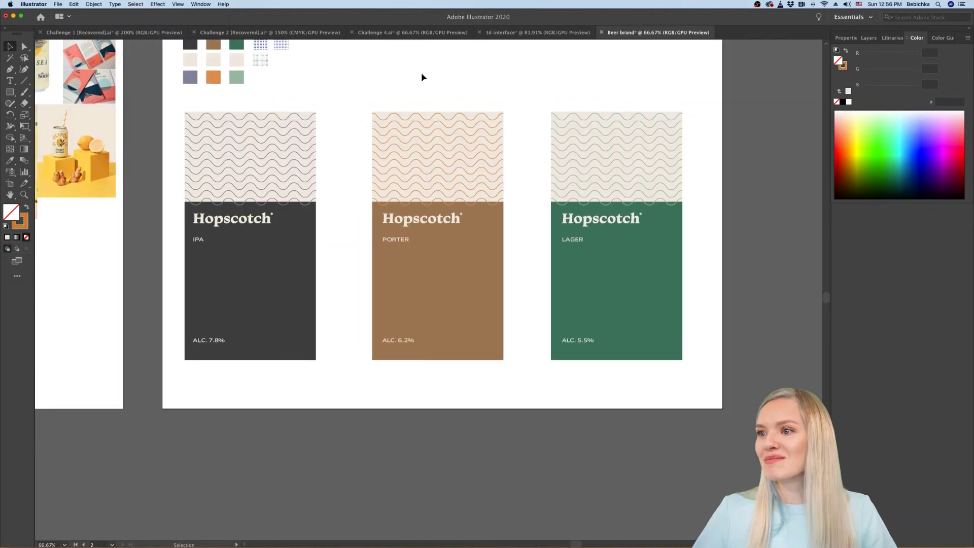
Step: Move the three Hopscotch logos and their IPA, PORTER and LAGER labels straight down together by about 18 px
scroll(421, 73, "up", 1)
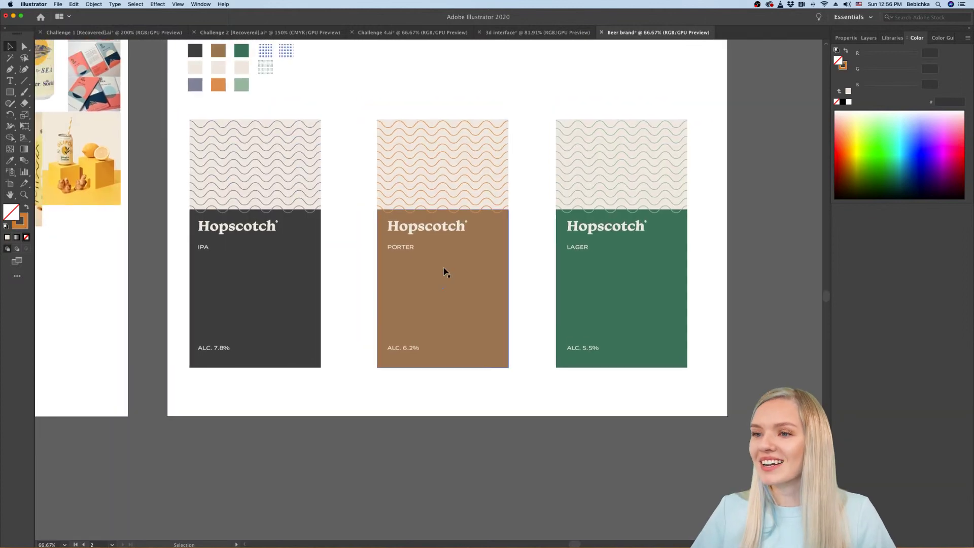
left_click(404, 254)
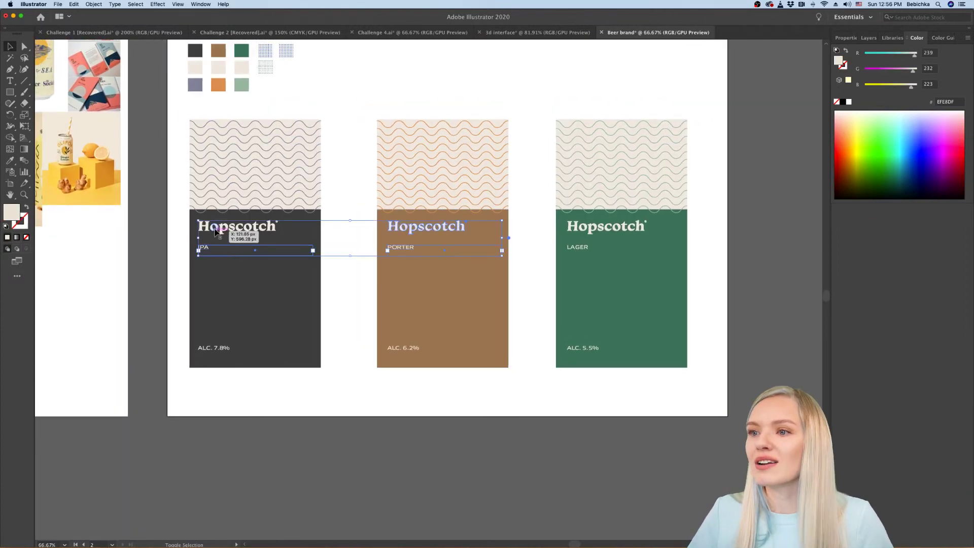
left_click(603, 232, "shift")
key("shift+Down")
key("shift+Down")
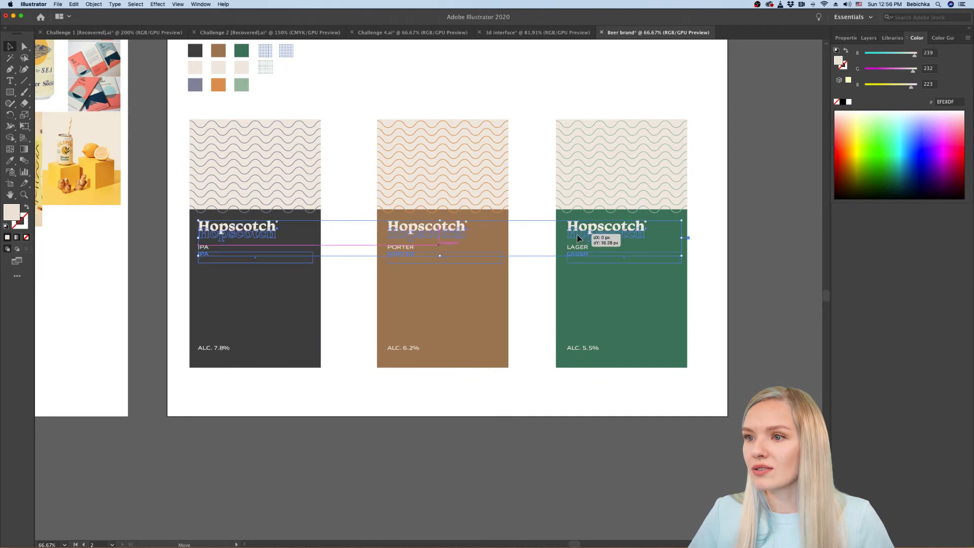
left_click(724, 250)
Step: Examine the three beer designs together with the logo, colour swatches and dot patterns above them
scroll(711, 257, "left", 1)
scroll(472, 282, "up", 1)
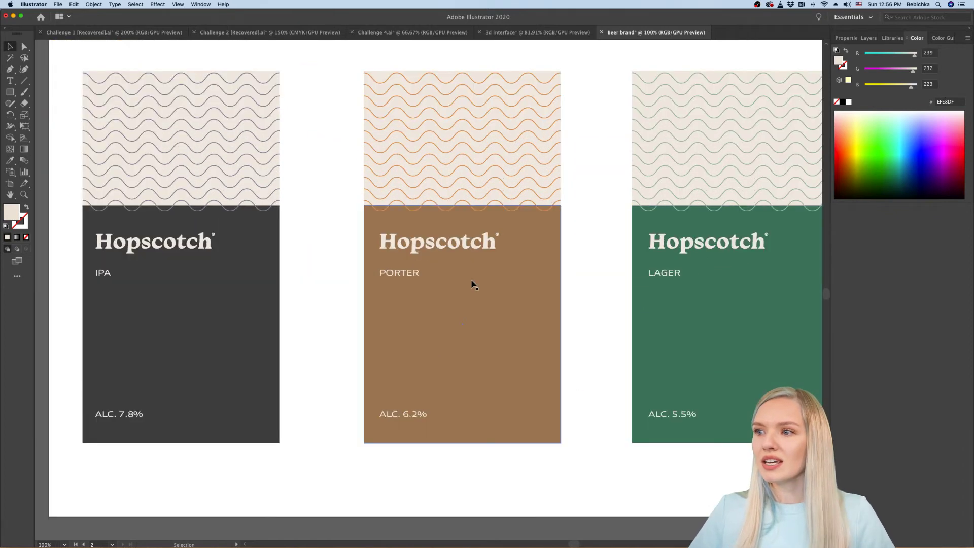
scroll(472, 280, "right", 1)
scroll(472, 283, "right", 1)
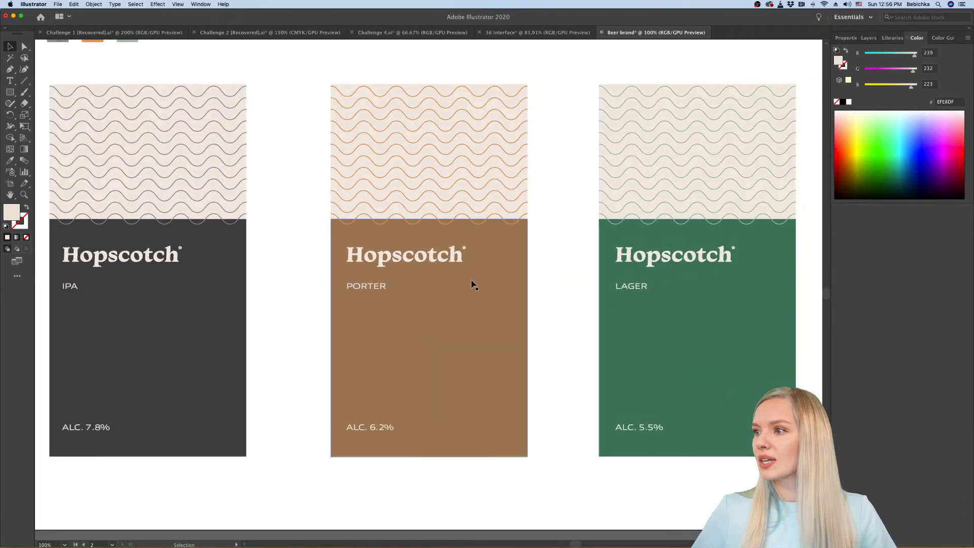
scroll(472, 283, "down", 1)
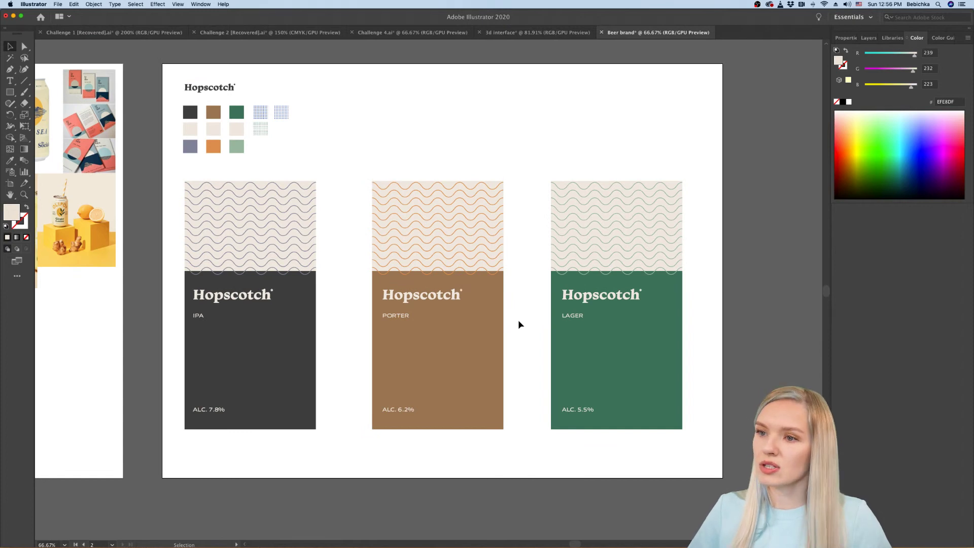
scroll(519, 320, "right", 1)
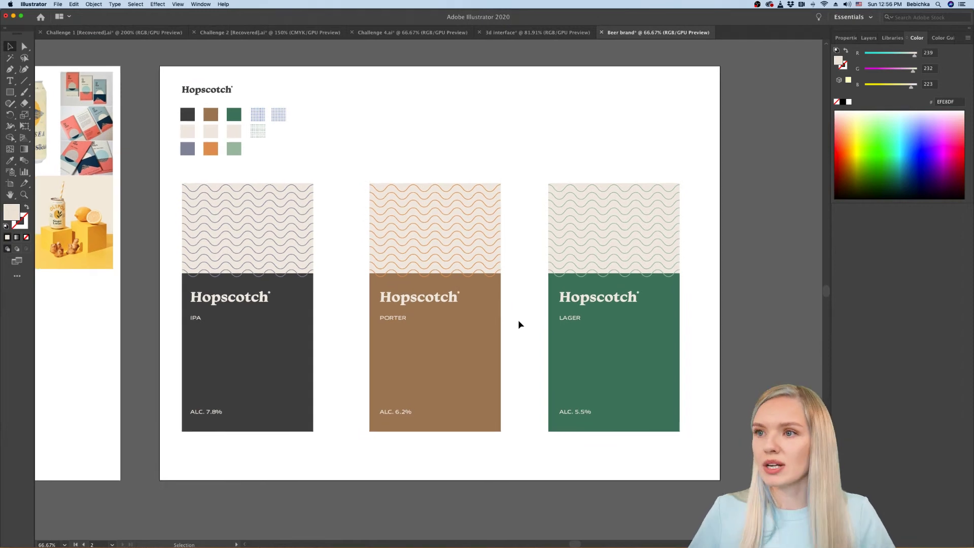
scroll(190, 110, "up", 3)
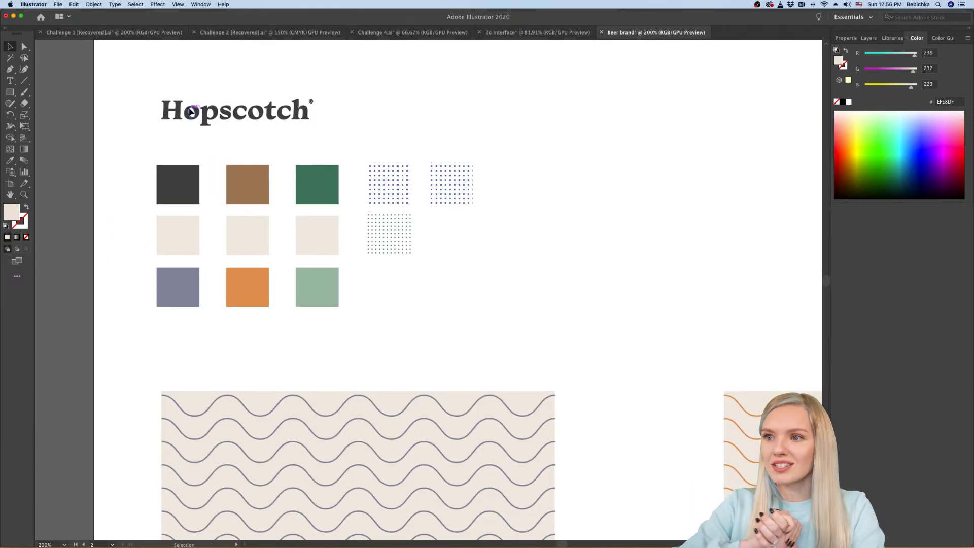
scroll(178, 344, "down", 3)
scroll(179, 341, "down", 3)
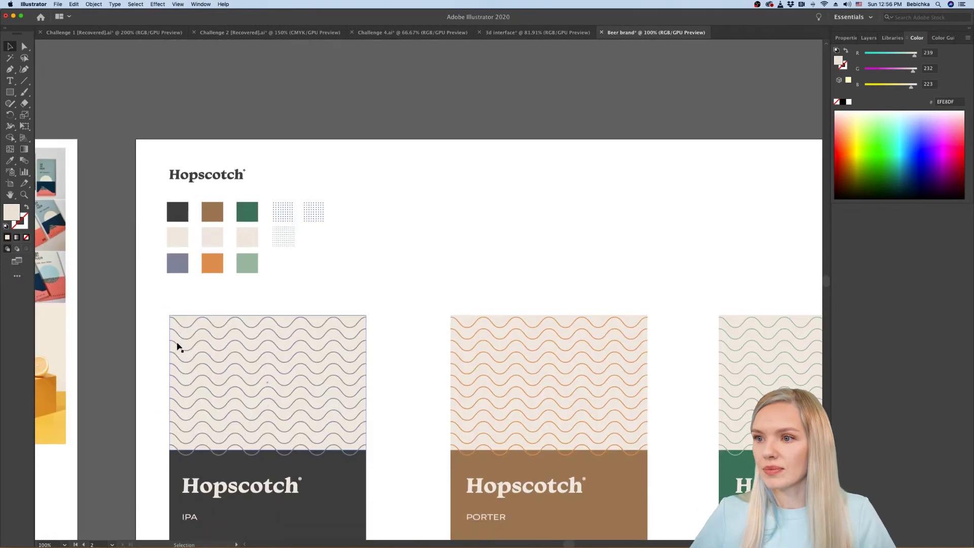
scroll(178, 342, "down", 1)
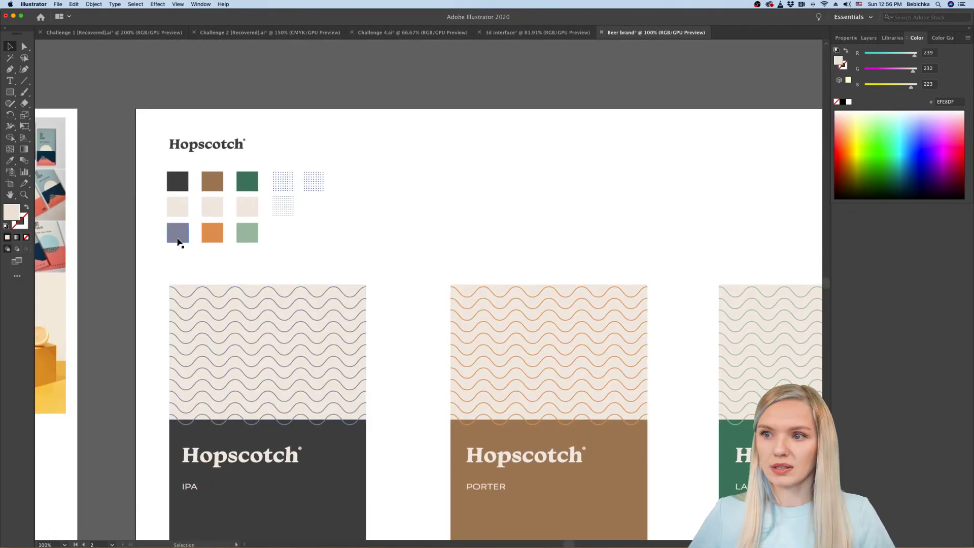
scroll(266, 167, "up", 3)
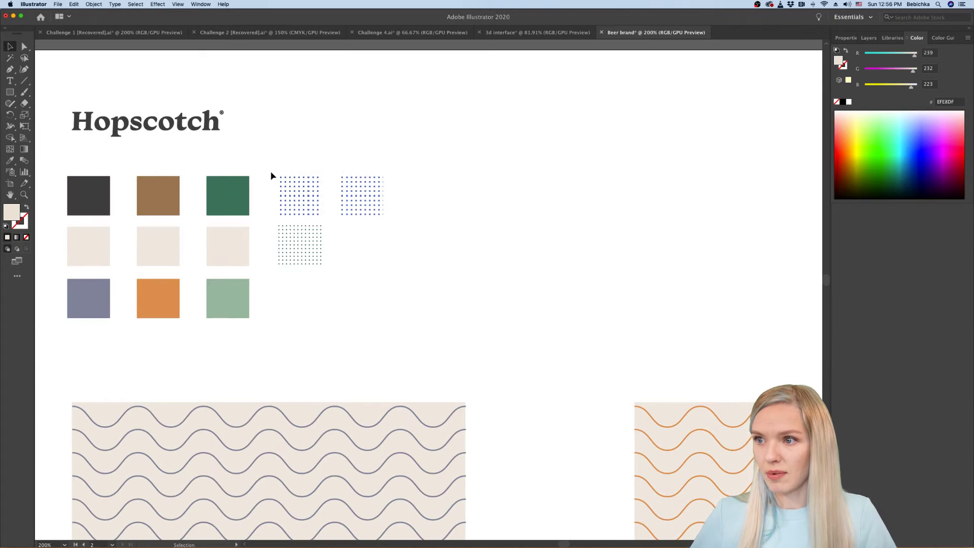
scroll(312, 272, "down", 2)
scroll(314, 276, "down", 1)
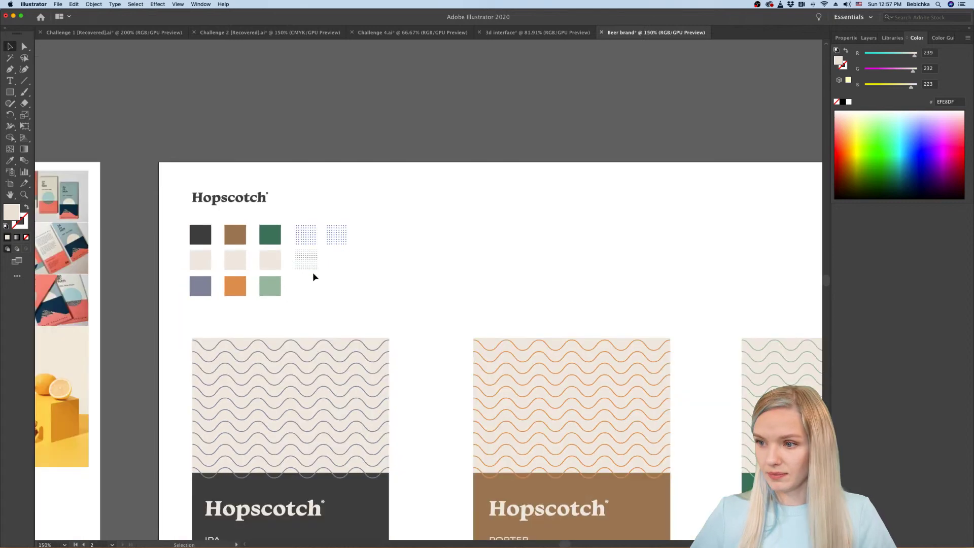
scroll(313, 276, "up", 1)
scroll(493, 357, "down", 2)
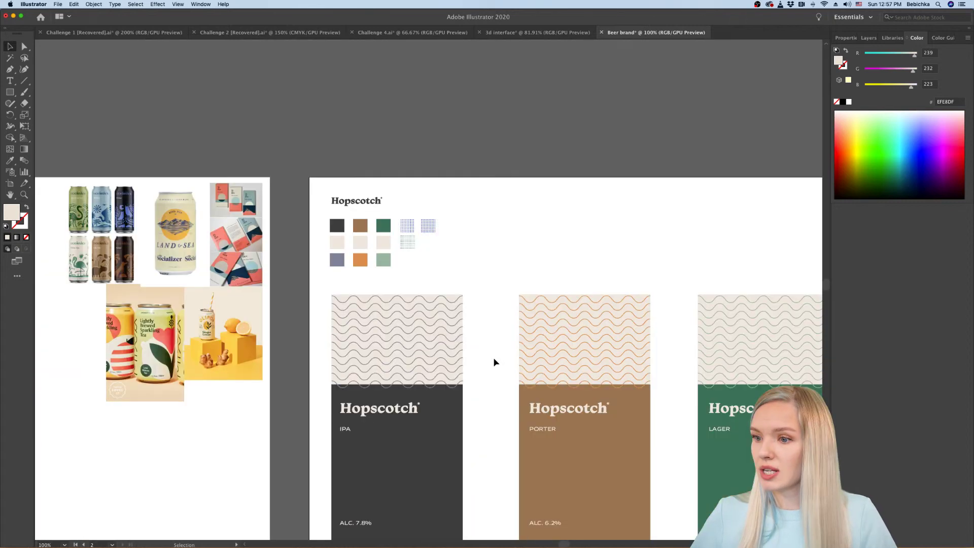
scroll(493, 357, "down", 1)
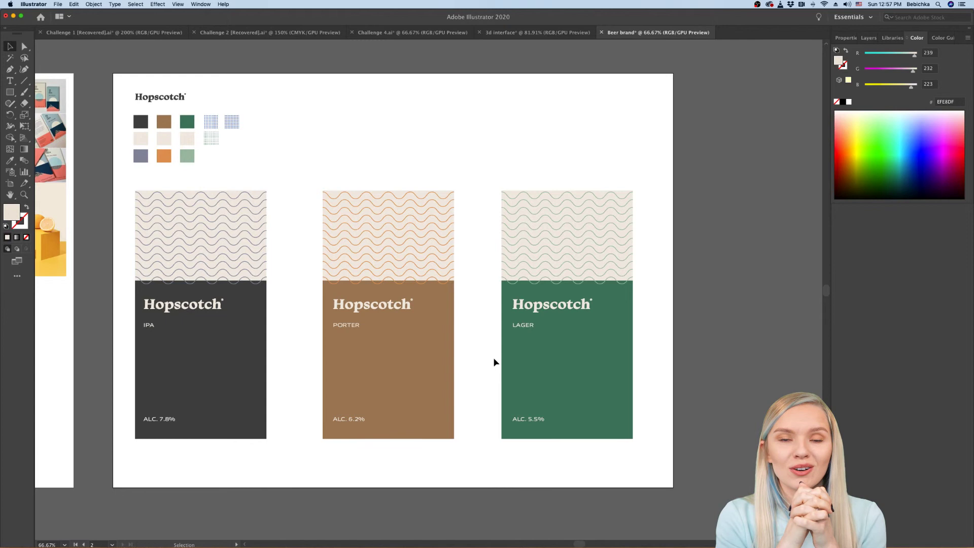
left_click(516, 364)
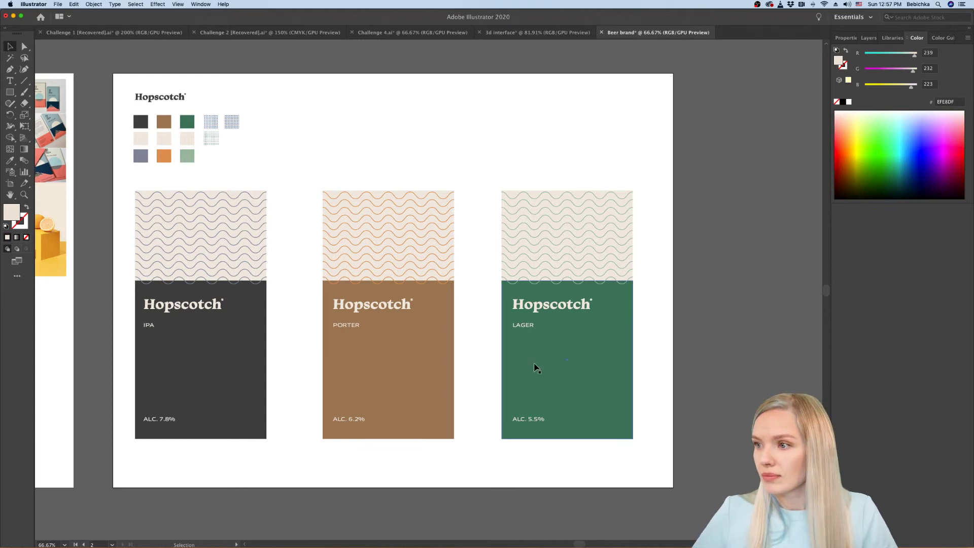
left_click(381, 304)
left_click(295, 377)
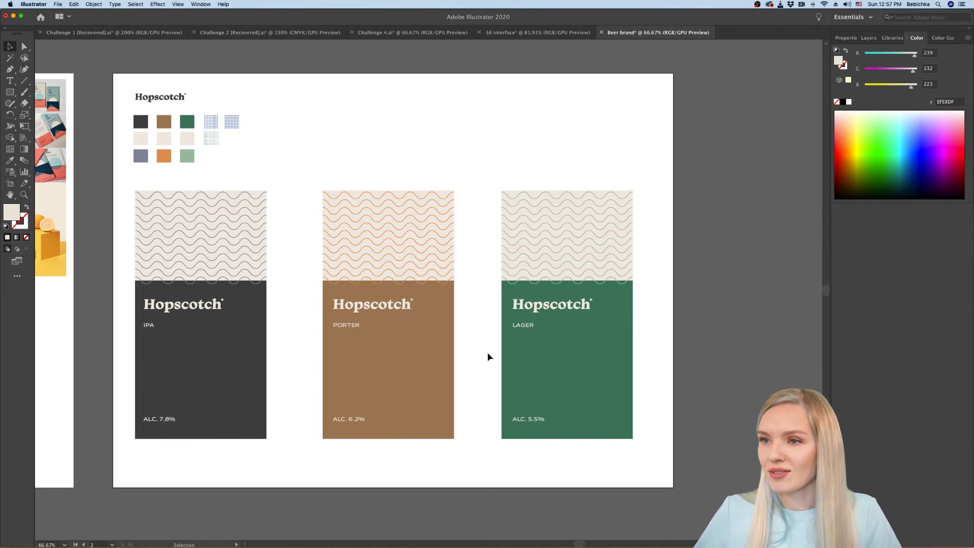
scroll(487, 356, "left", 2)
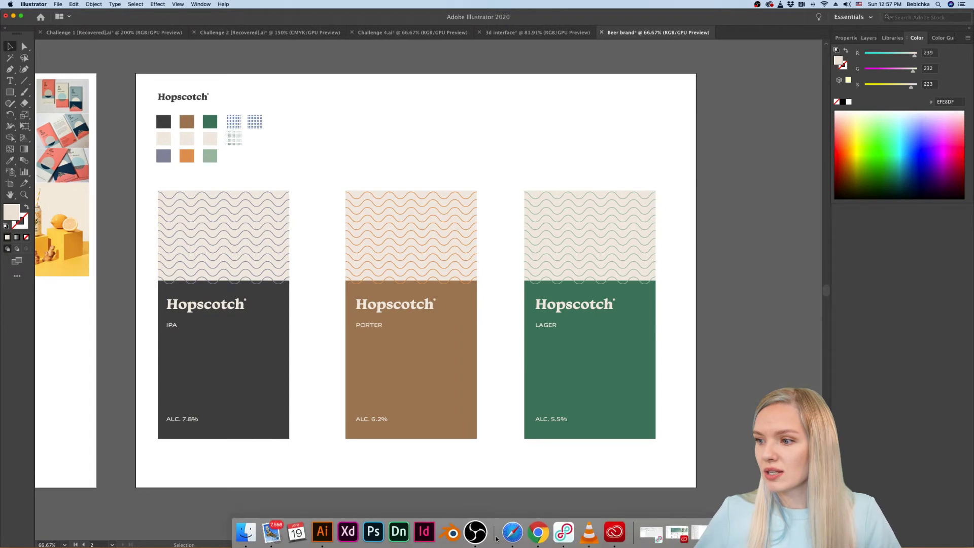
Step: Switch to Safari and bring up the Pinterest page
left_click(505, 534)
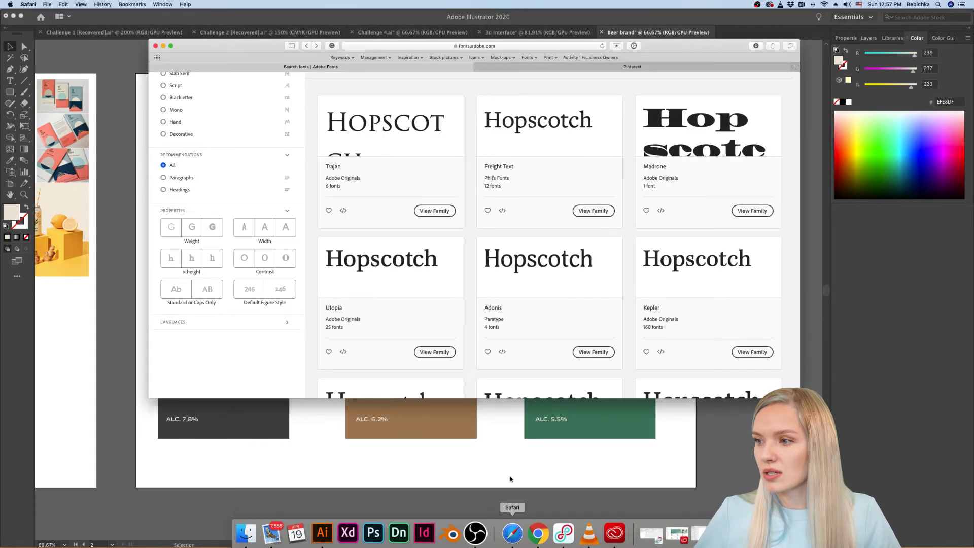
key("ctrl+Tab")
key("super+l")
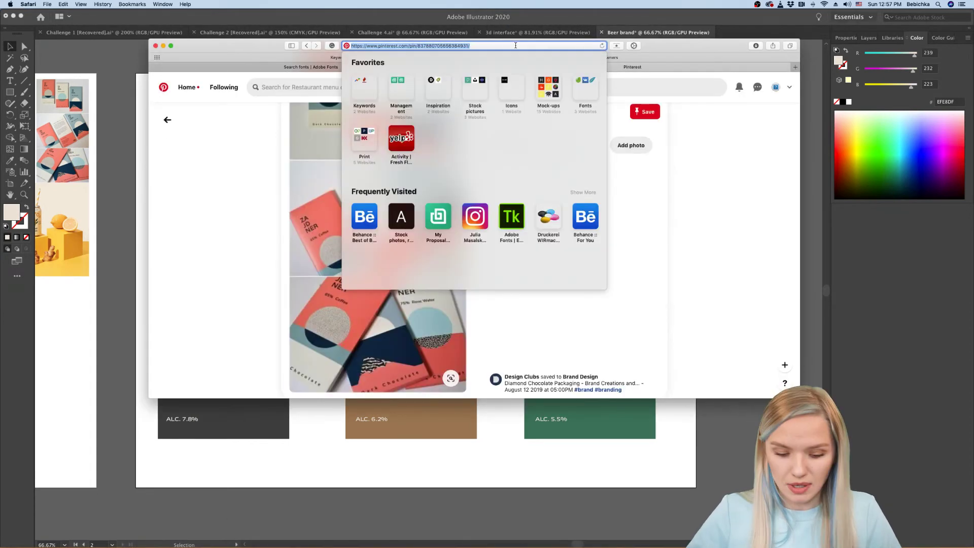
type("pape")
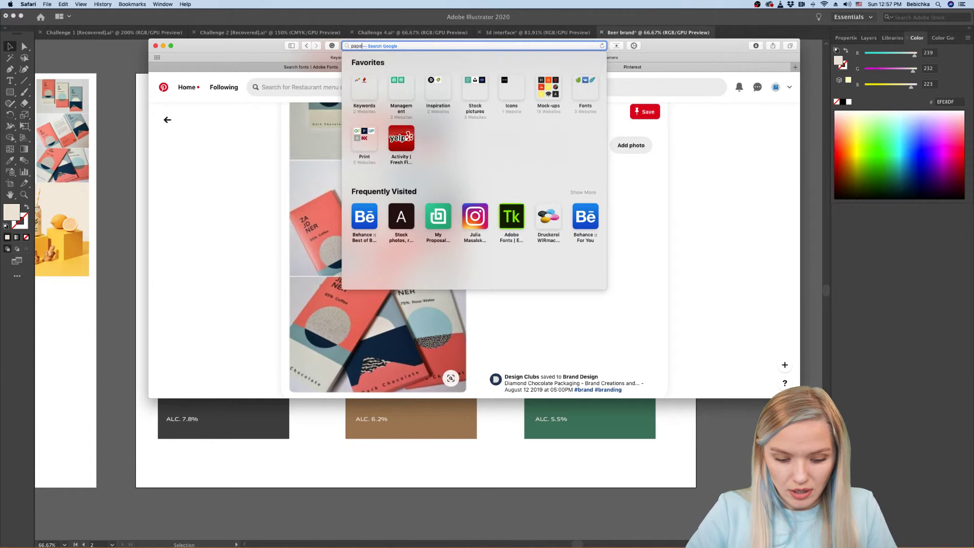
type("r")
key("Return")
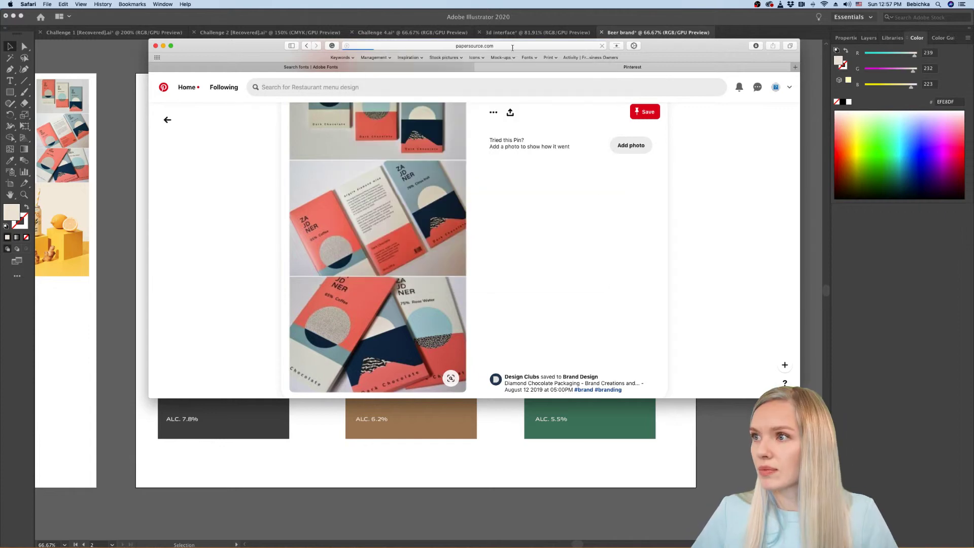
left_click(512, 48)
left_click(498, 77)
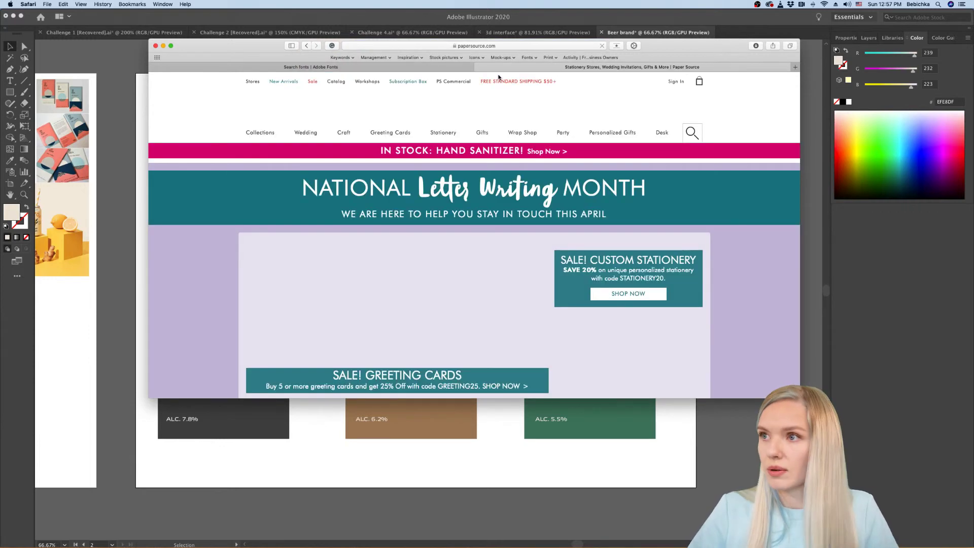
Step: Load google.com in the current browser tab
left_click(496, 46)
type("google.com")
key("Return")
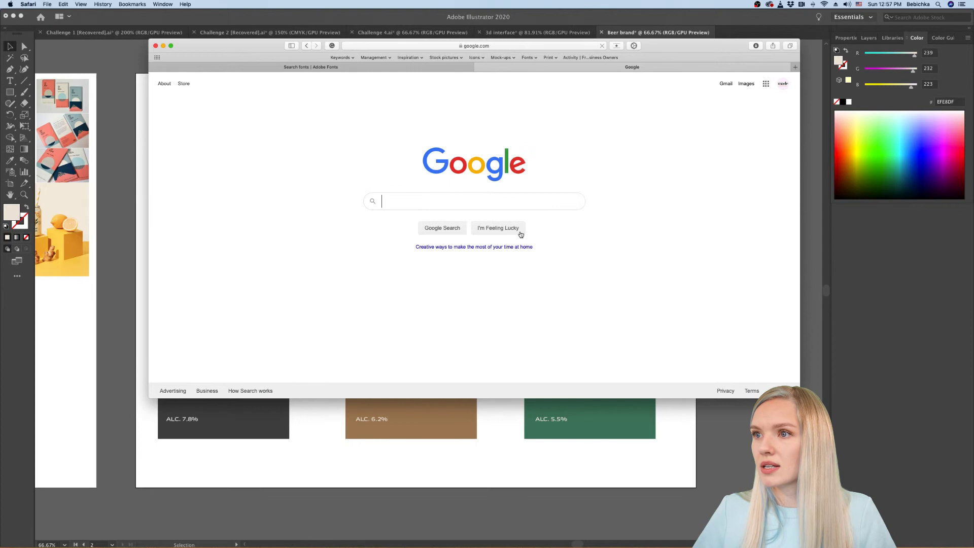
Step: Search Google for "paper background" and look through the image results for a suitable texture
type("paper")
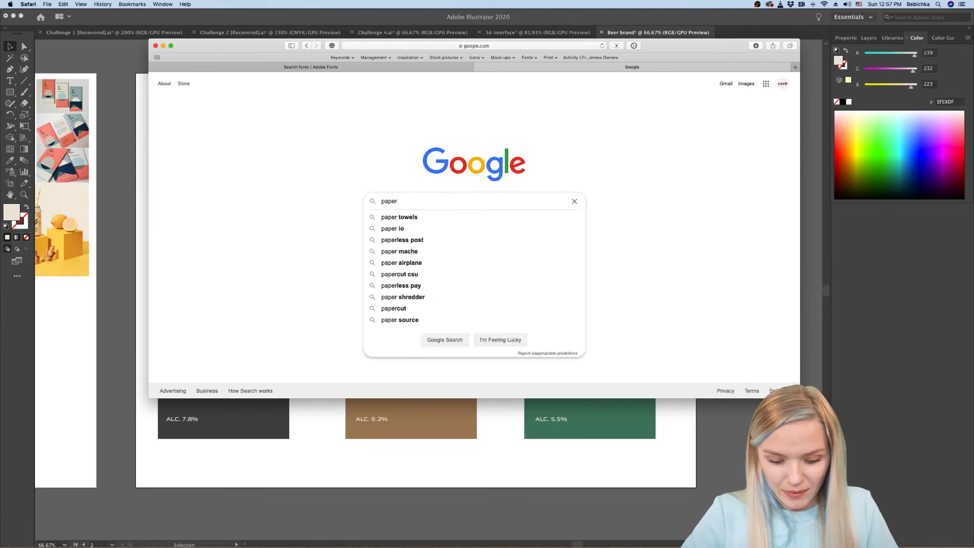
type(" backgorund")
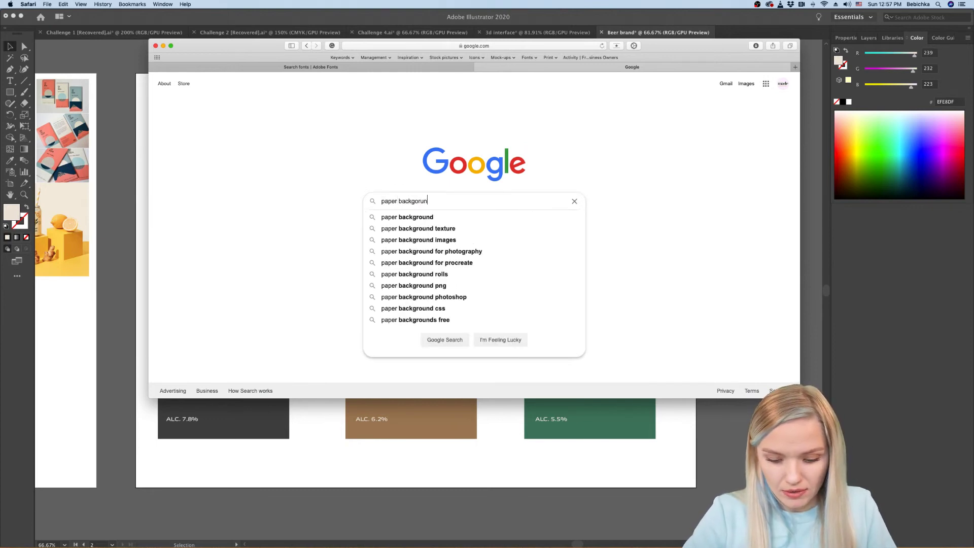
key("Return")
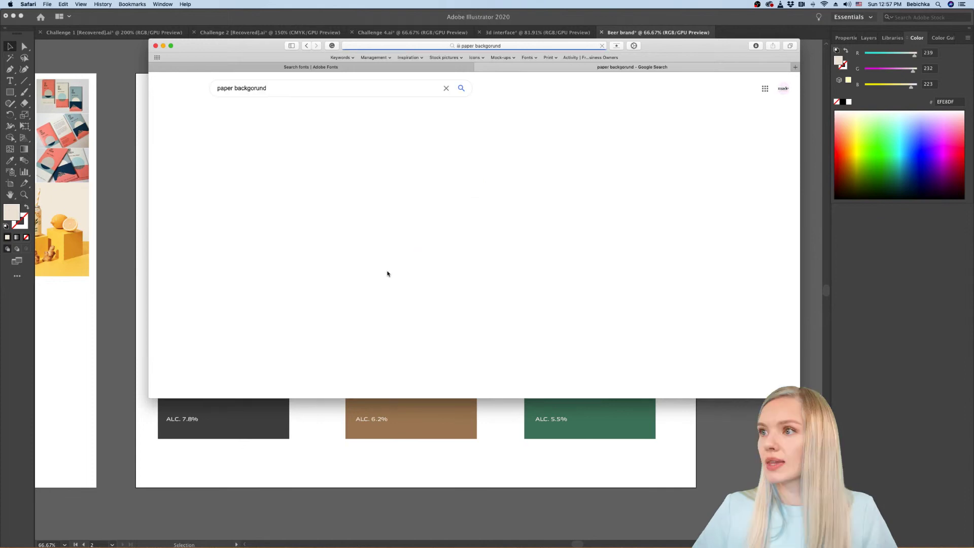
left_click(251, 110)
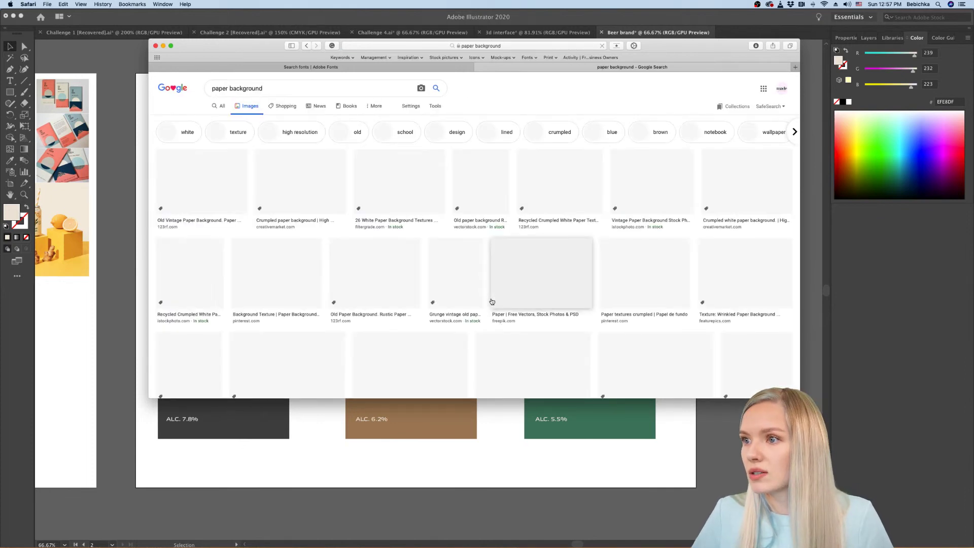
scroll(492, 301, "down", 1)
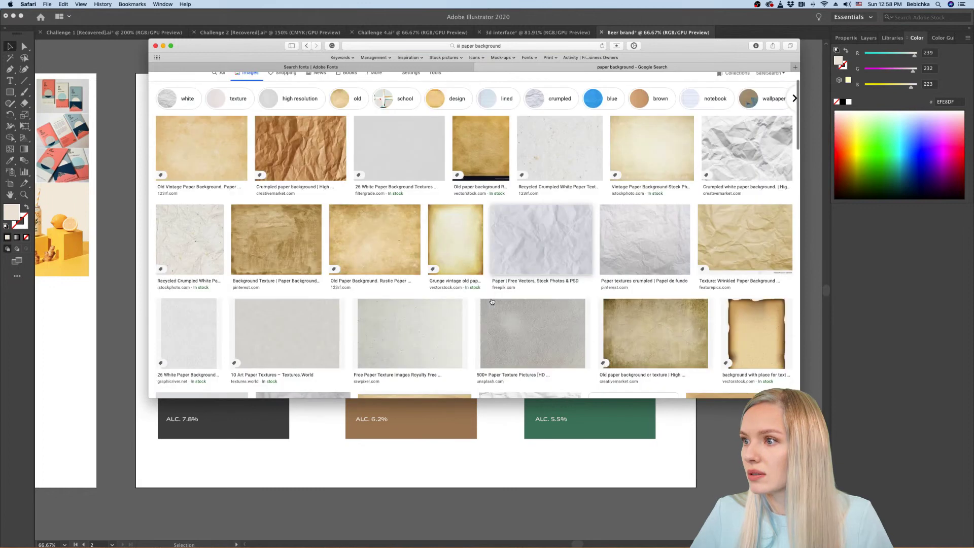
scroll(492, 302, "down", 5)
scroll(492, 301, "up", 7)
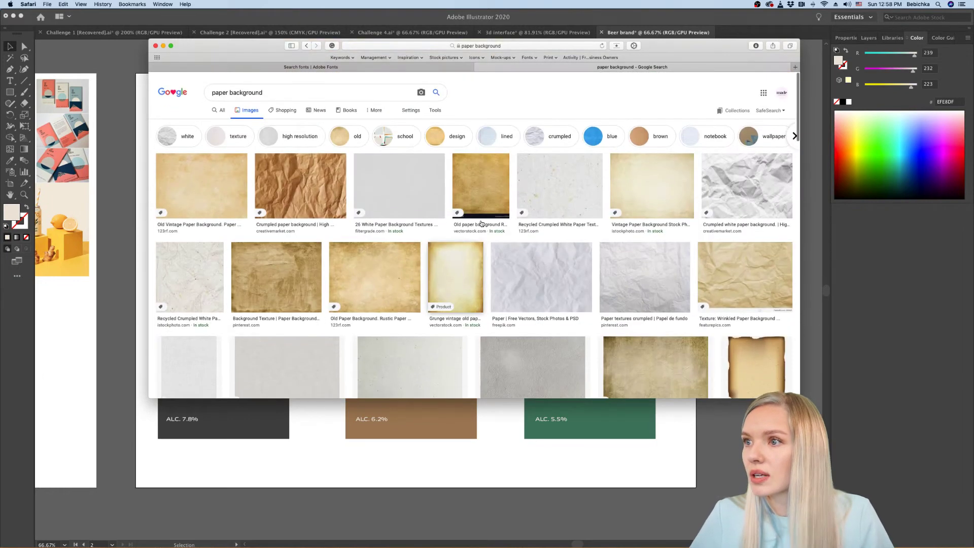
Step: Filter the image results by size and bring the crumpled white paper image into the Beer brand document in Illustrator
left_click(432, 106)
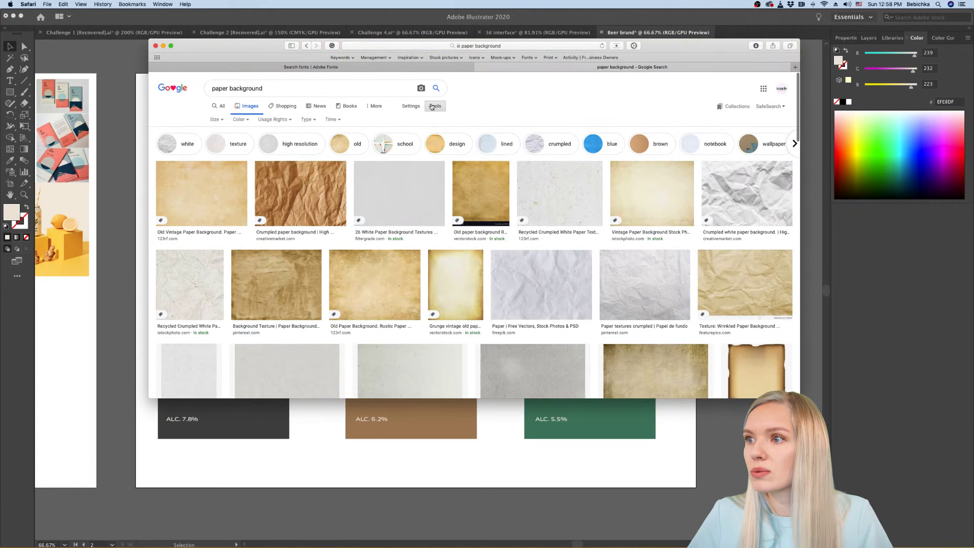
left_click(214, 119)
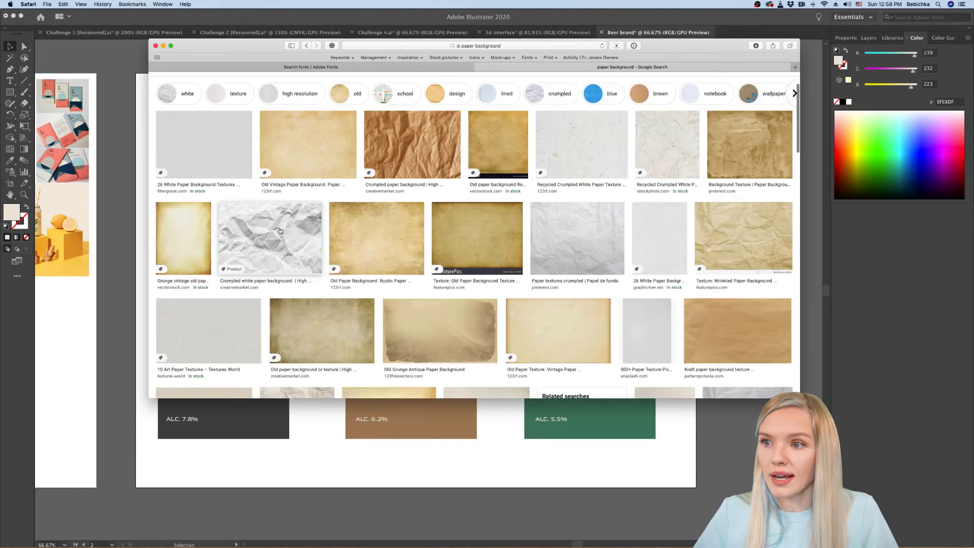
left_click_drag(280, 231, 196, 325)
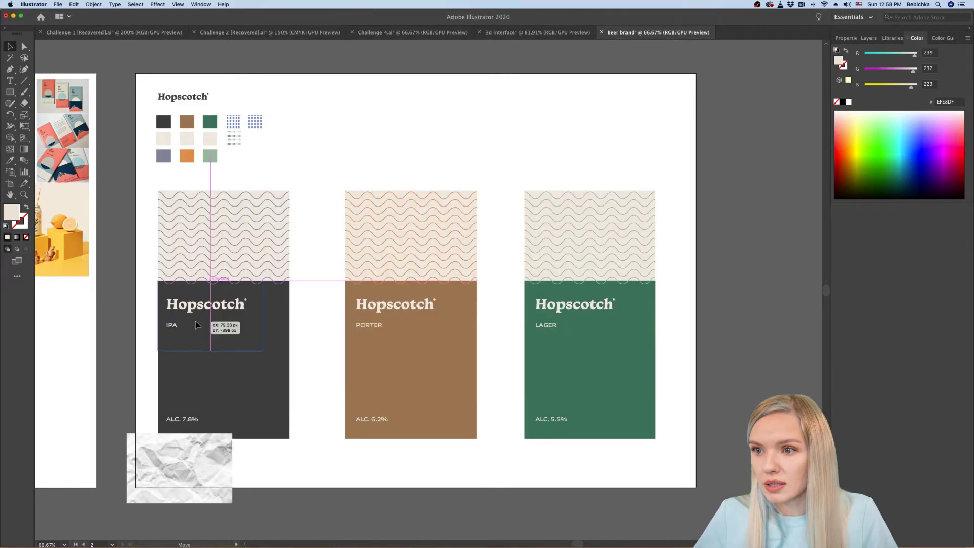
Step: Stretch the crumpled paper image over the dark IPA panel and lower its opacity to 9%
left_click_drag(263, 350, 290, 441)
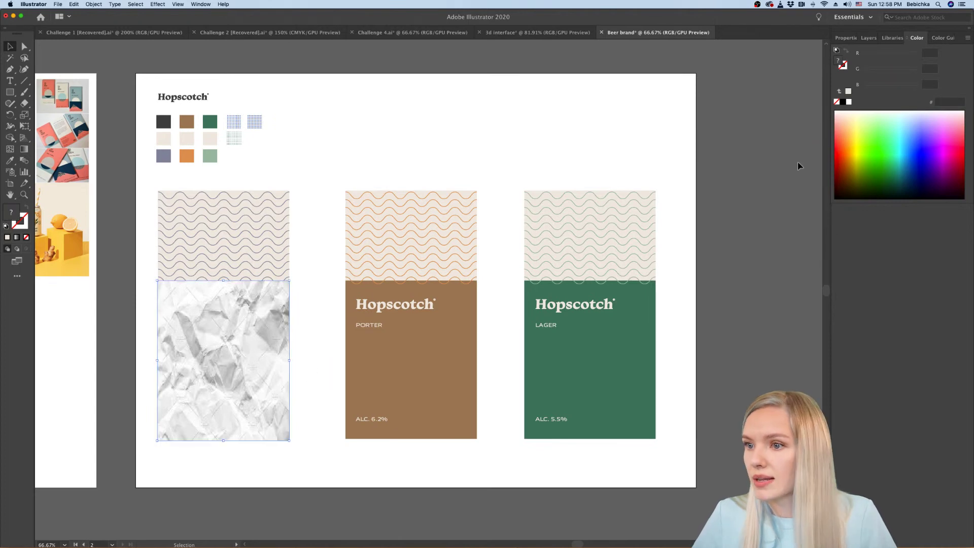
scroll(229, 377, "up", 2)
scroll(229, 379, "down", 1)
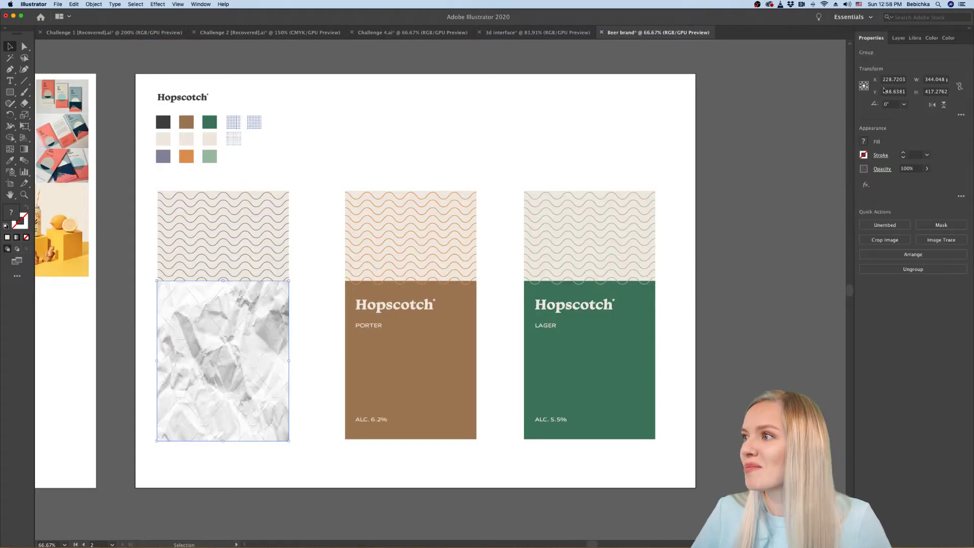
left_click(927, 168)
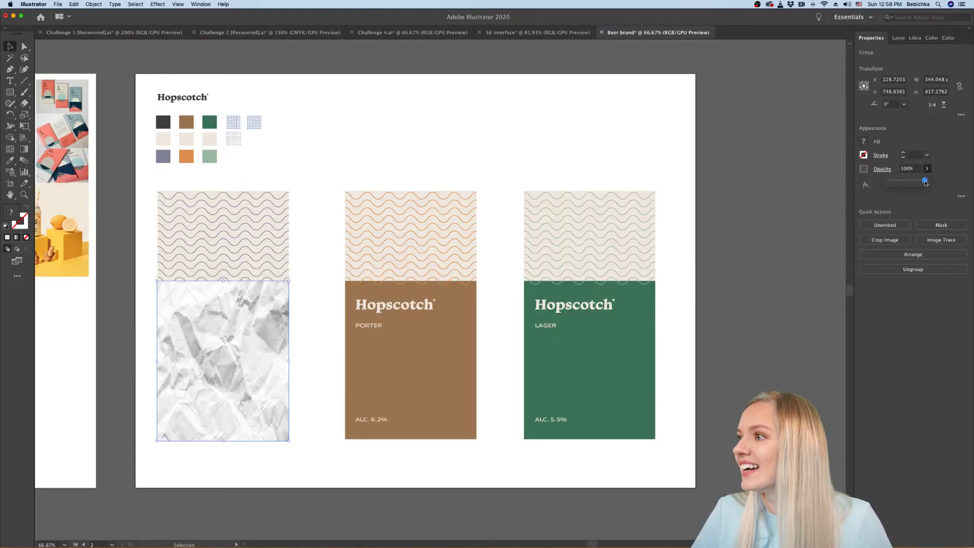
left_click_drag(925, 181, 894, 182)
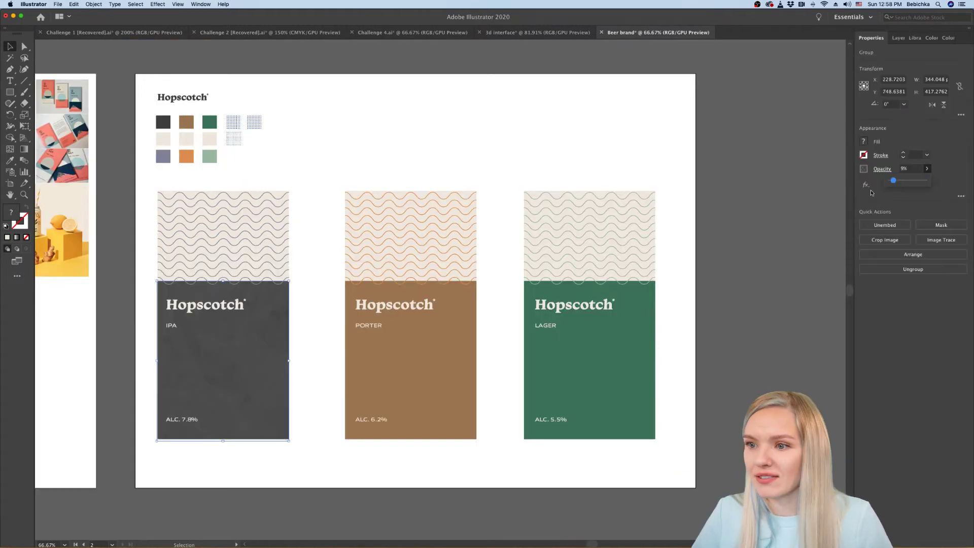
key("super+shift+a")
scroll(202, 350, "up", 3)
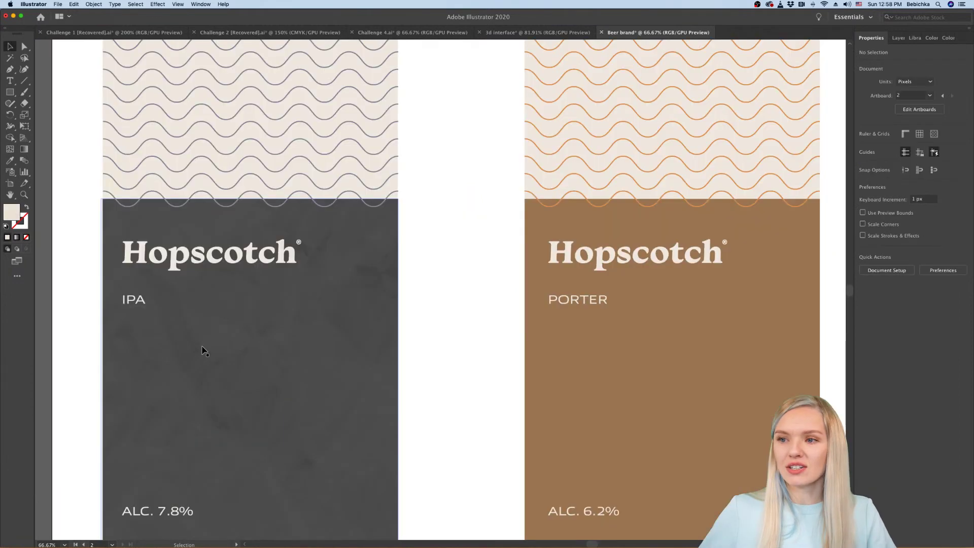
key("super+1")
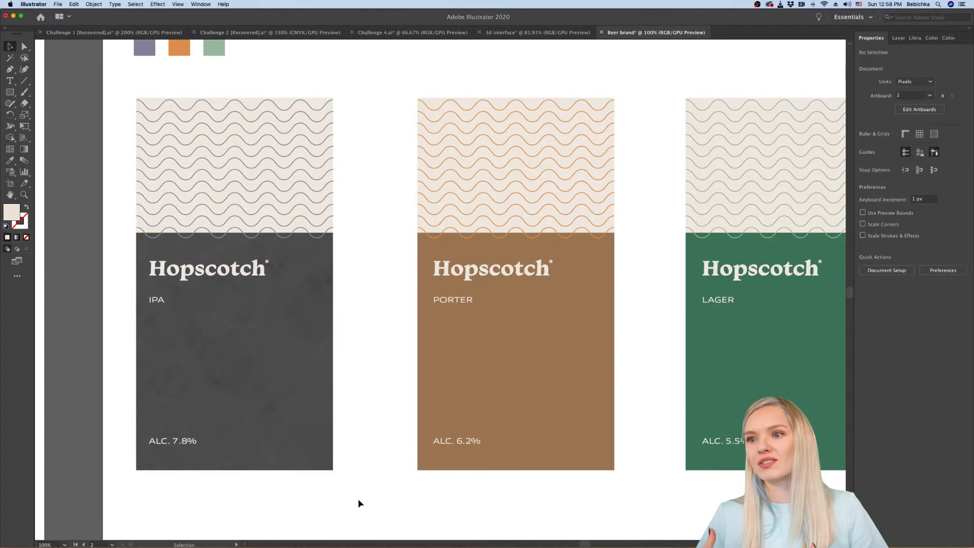
Step: Extend the paper texture upward to cover the wavy upper area of the IPA design as well
left_click(244, 365)
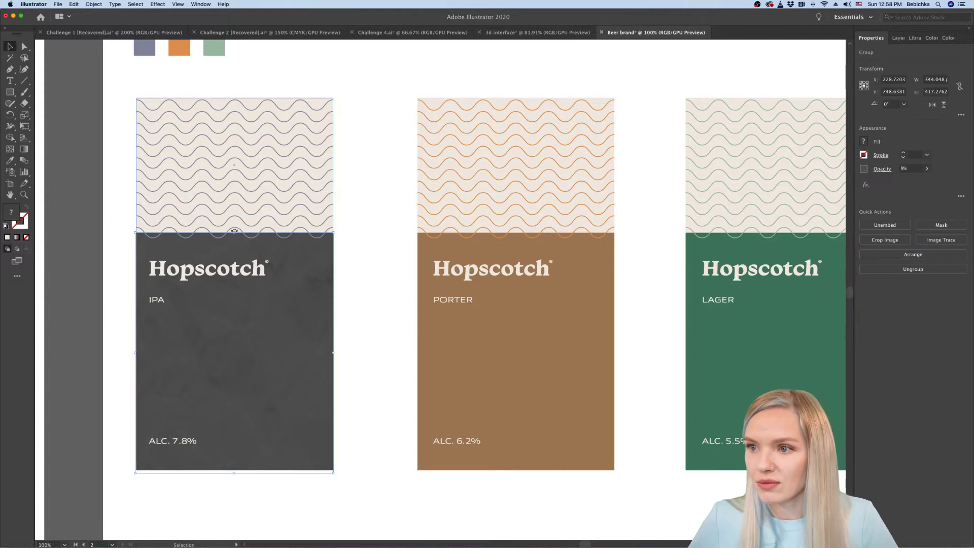
left_click_drag(234, 234, 230, 99)
Step: Place copies of the IPA paper texture over the entire PORTER and LAGER designs
left_click_drag(278, 364, 558, 357)
scroll(629, 348, "right", 10)
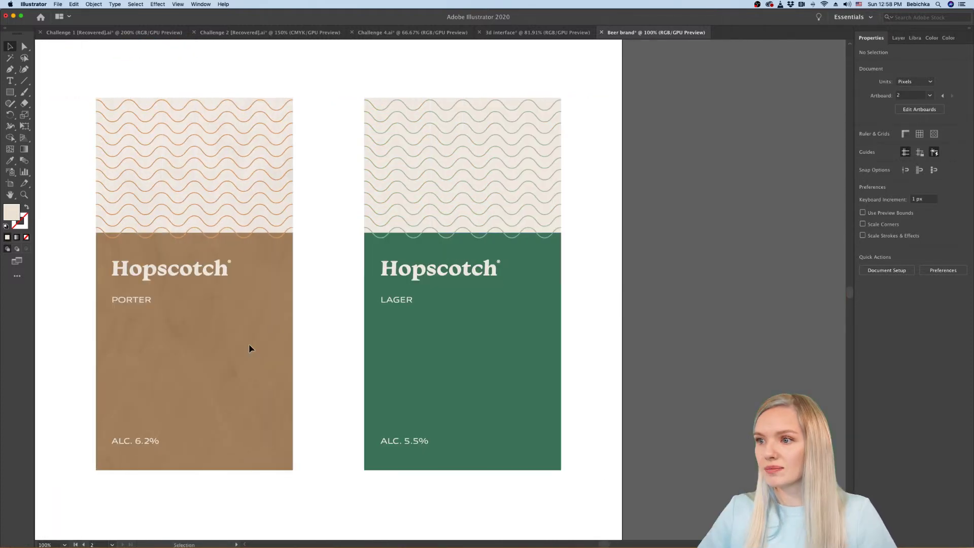
left_click_drag(249, 343, 496, 338)
key("ctrl+minus")
left_click(505, 355)
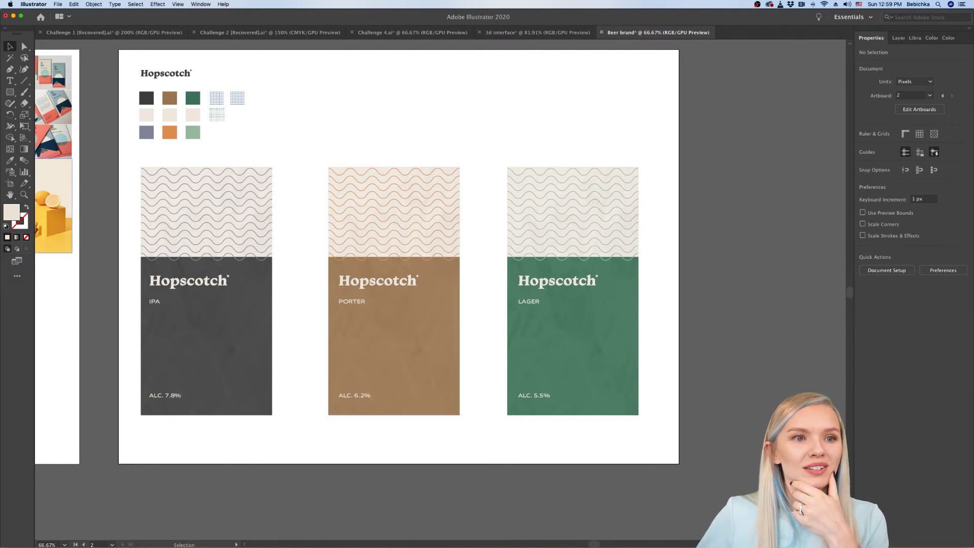
scroll(160, 208, "up", 1)
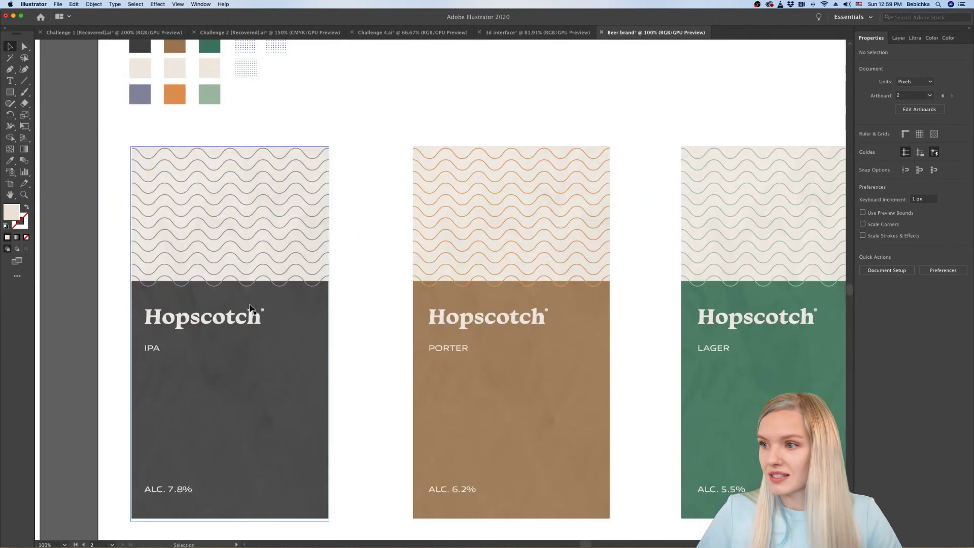
scroll(248, 304, "right", 3)
scroll(248, 305, "up", 1)
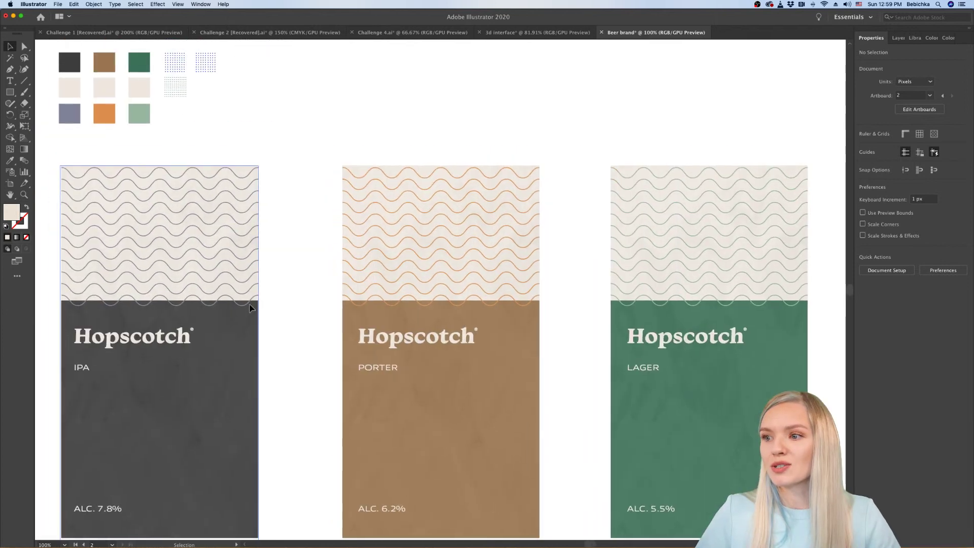